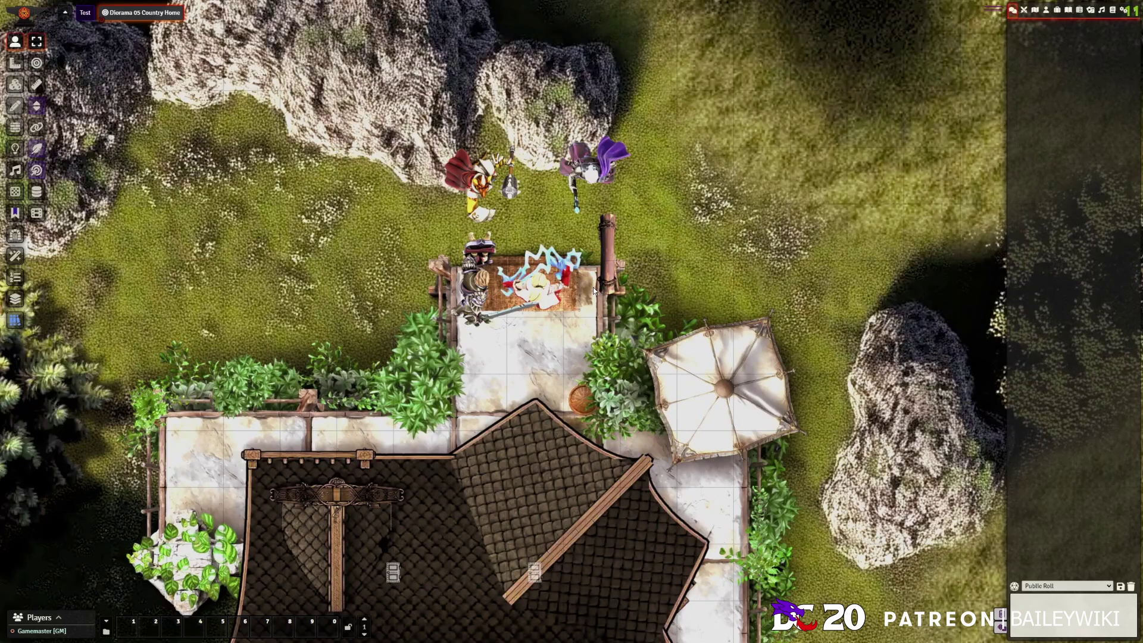
Open Karias's character sheet, show its spell list, and place it clear of the tokens with the side details collapsed.
double_click(539, 280)
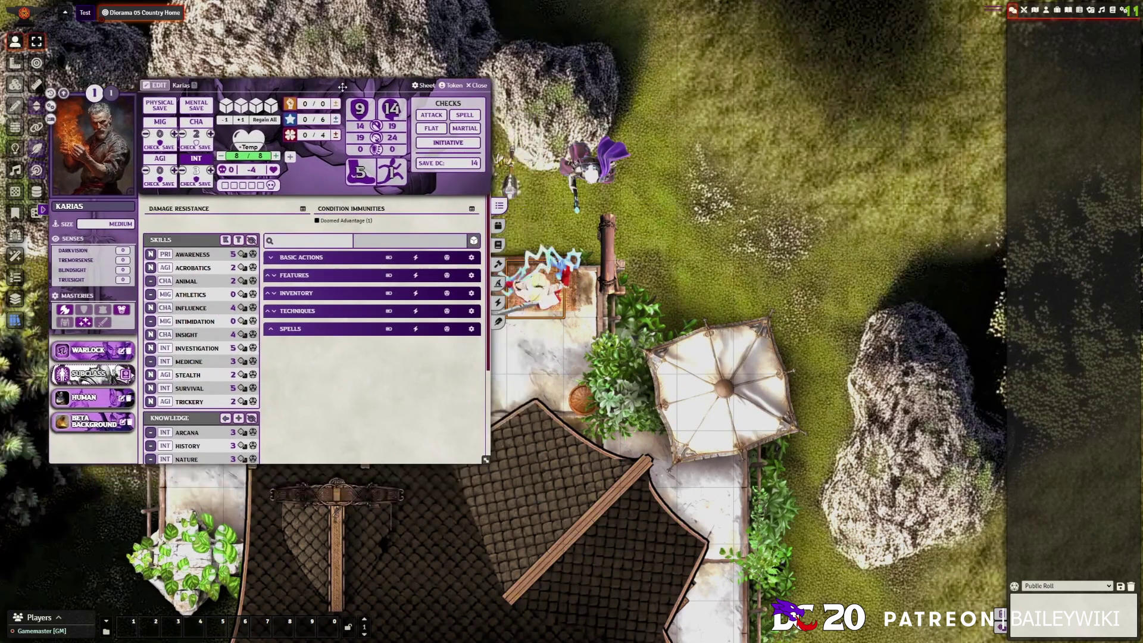
click(510, 250)
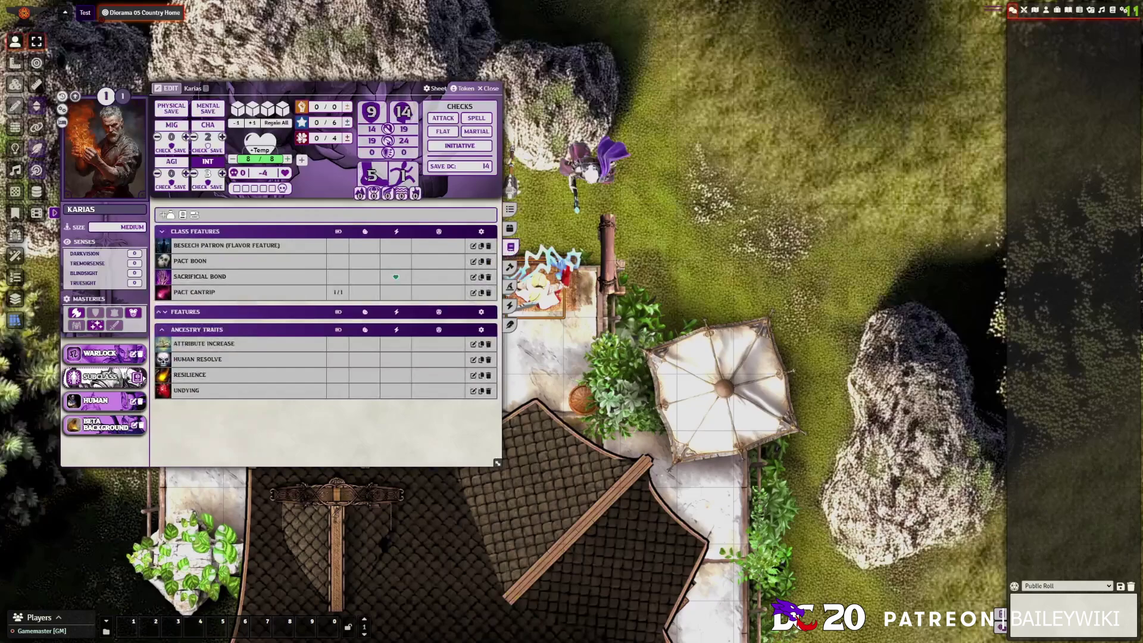
click(510, 286)
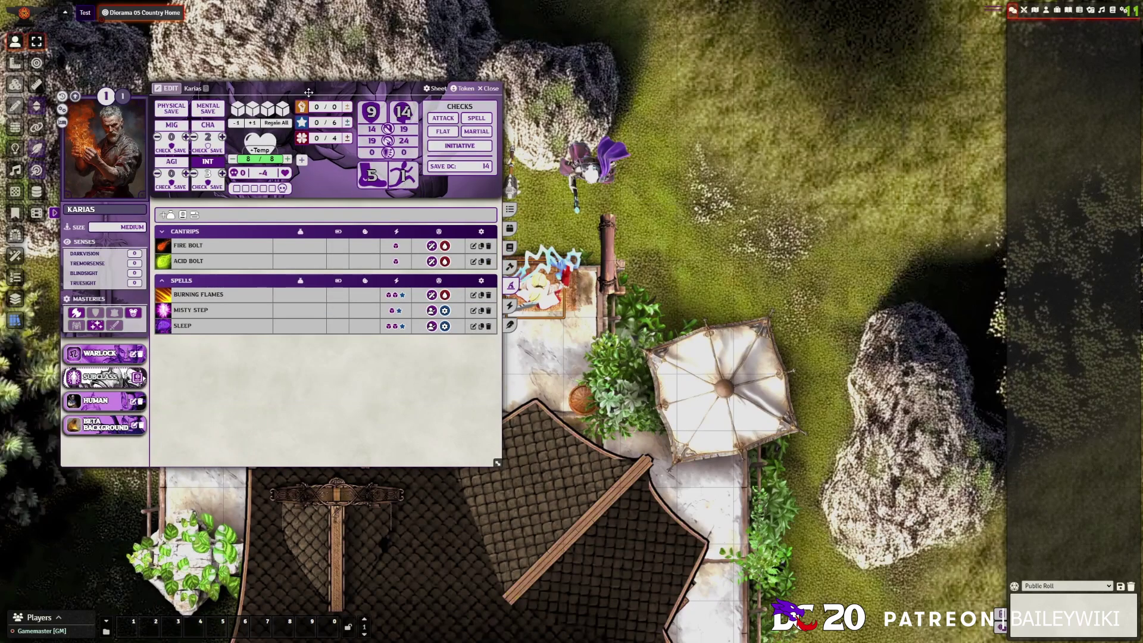
drag(308, 96, 885, 72)
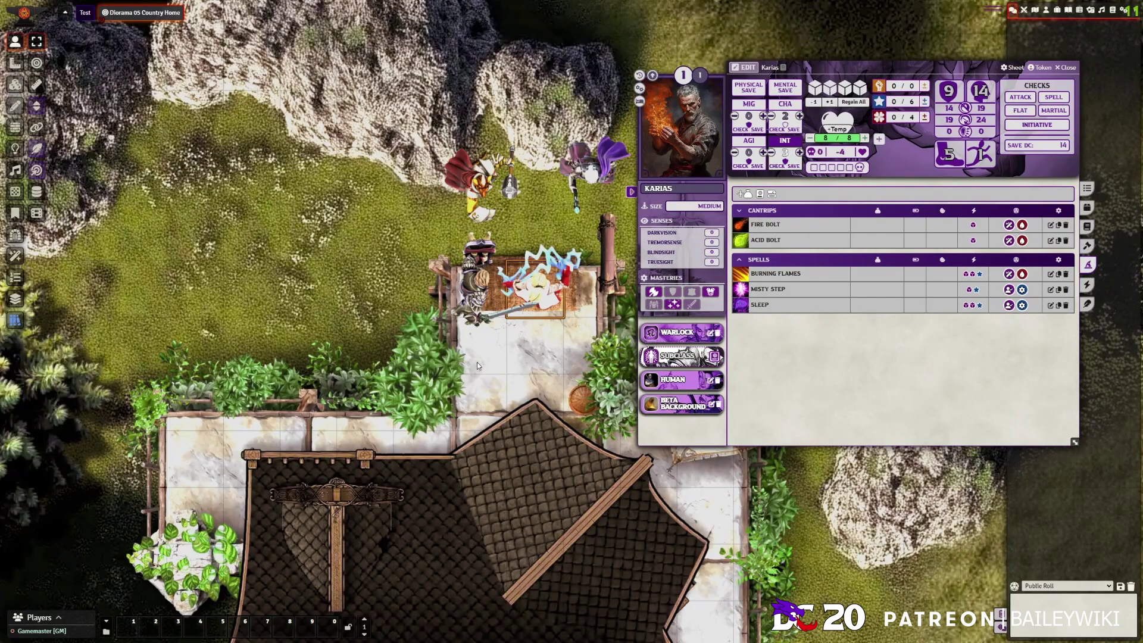
click(631, 191)
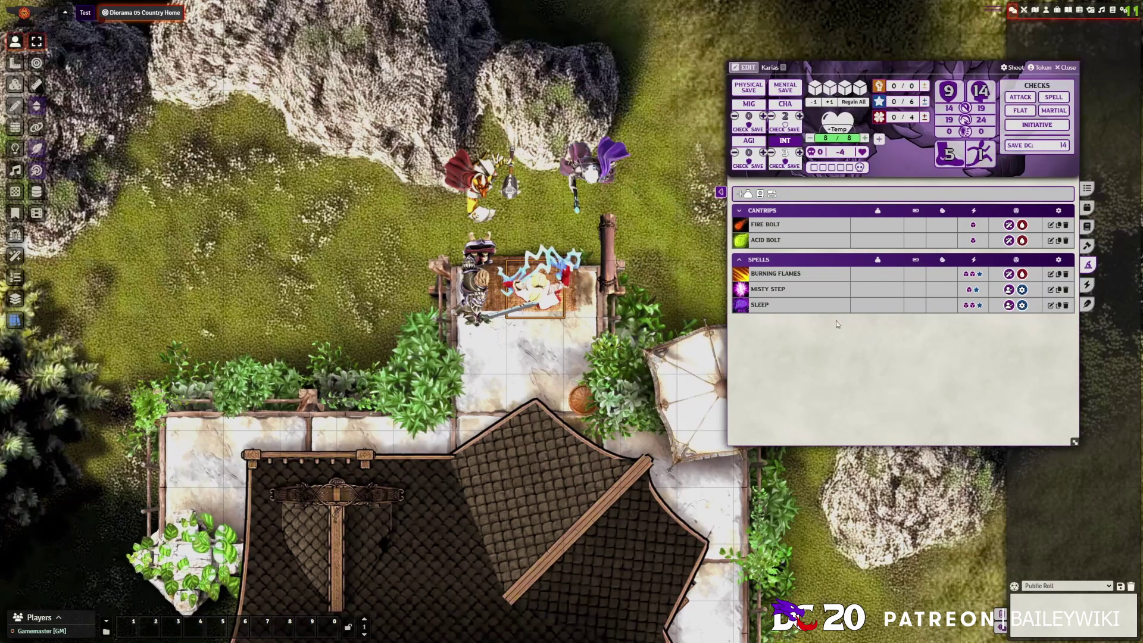
Roll the Burning Flames spell for Karias with its default options.
mouse_move(745, 279)
click(797, 274)
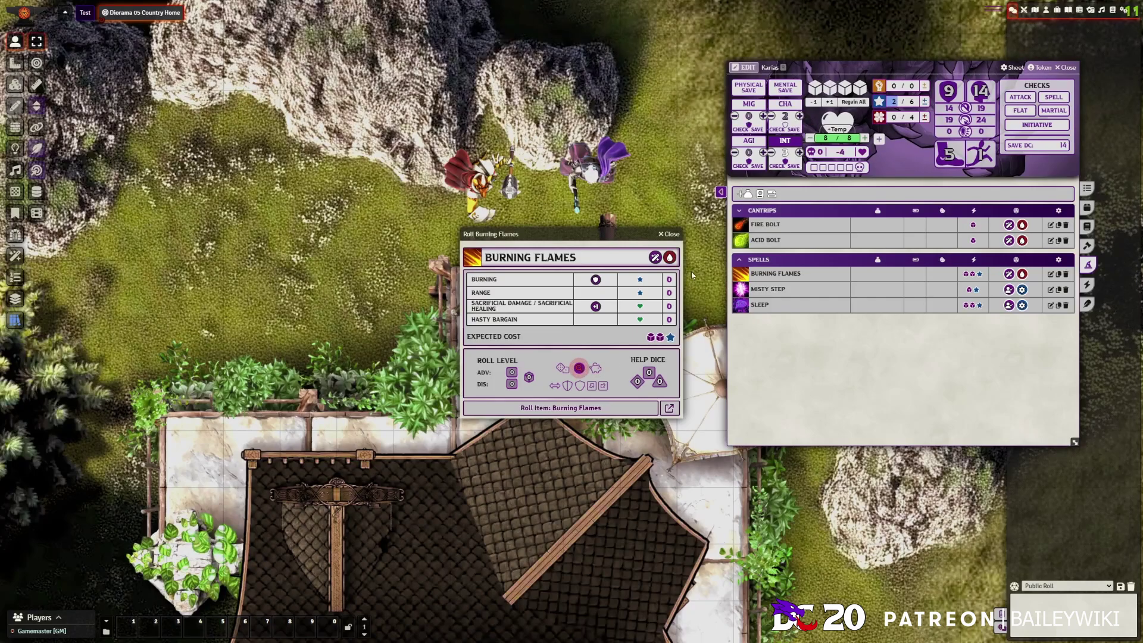
click(573, 408)
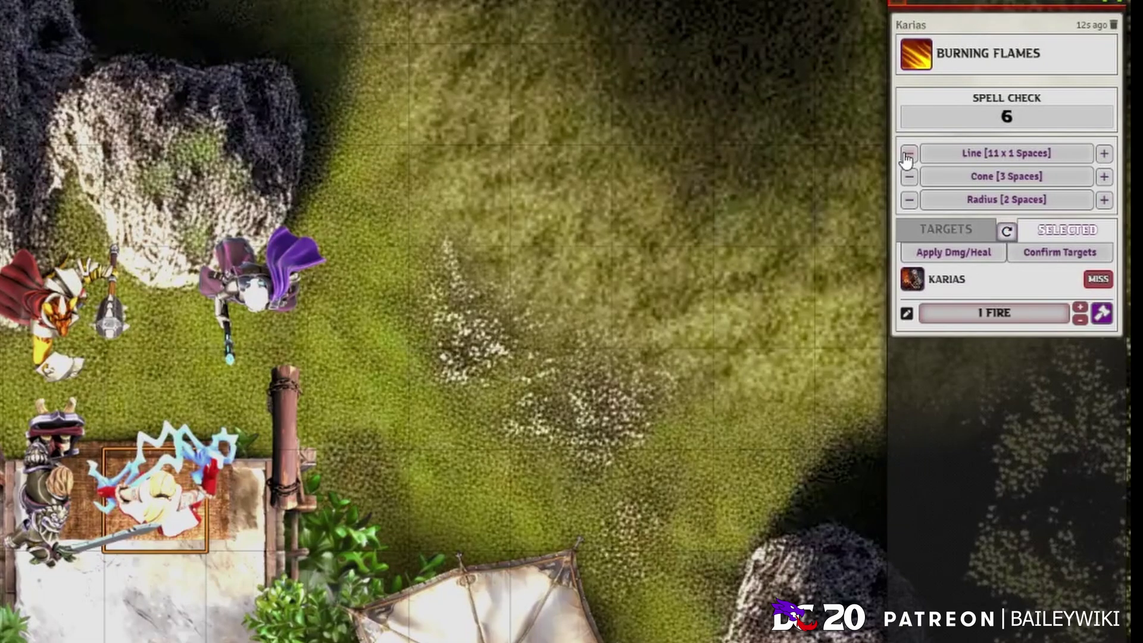
In the Burning Flames roll result, set the line to 10 x 1 spaces and the cone to 10 spaces.
click(907, 156)
click(1104, 177)
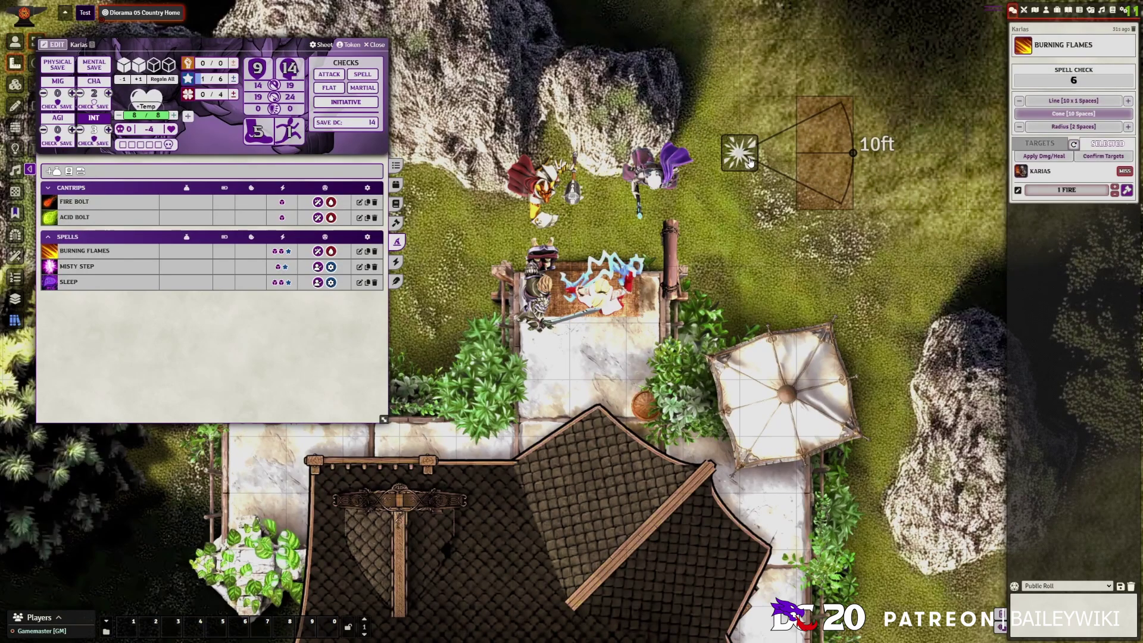
right_click(724, 177)
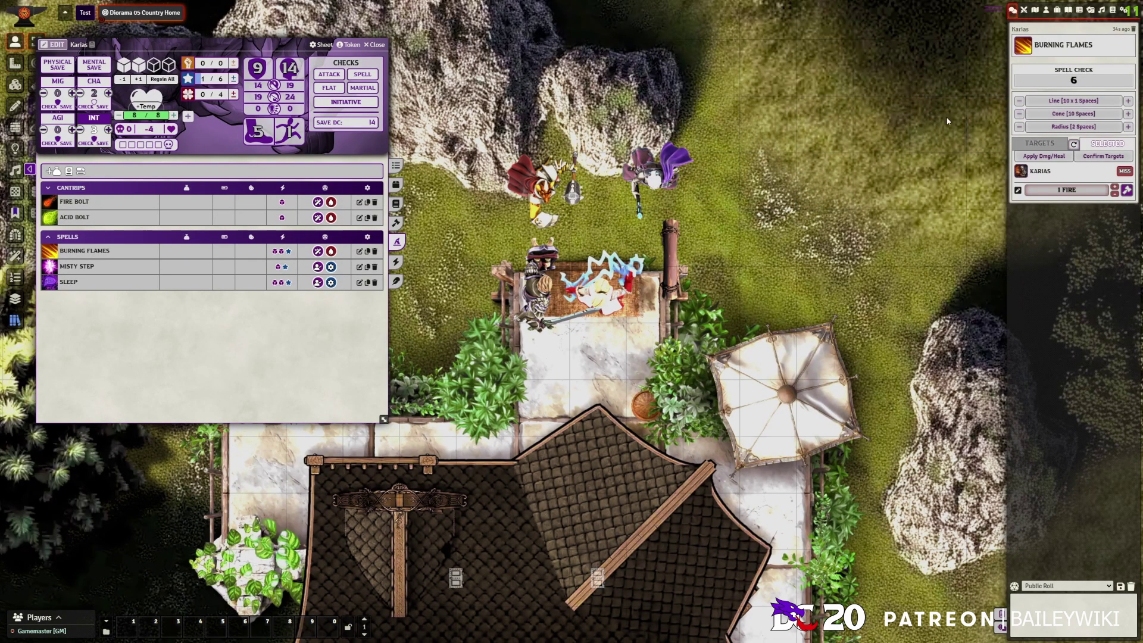
Enlarge the Burning Flames cone to 30 spaces in the roll result.
click(1128, 114)
click(1128, 114)
click(1128, 113)
click(1128, 113)
Place the 30-space cone from Karias over the two tokens by the rocks, and confirm only Bandit Captain and Skeleton as targets.
click(1080, 116)
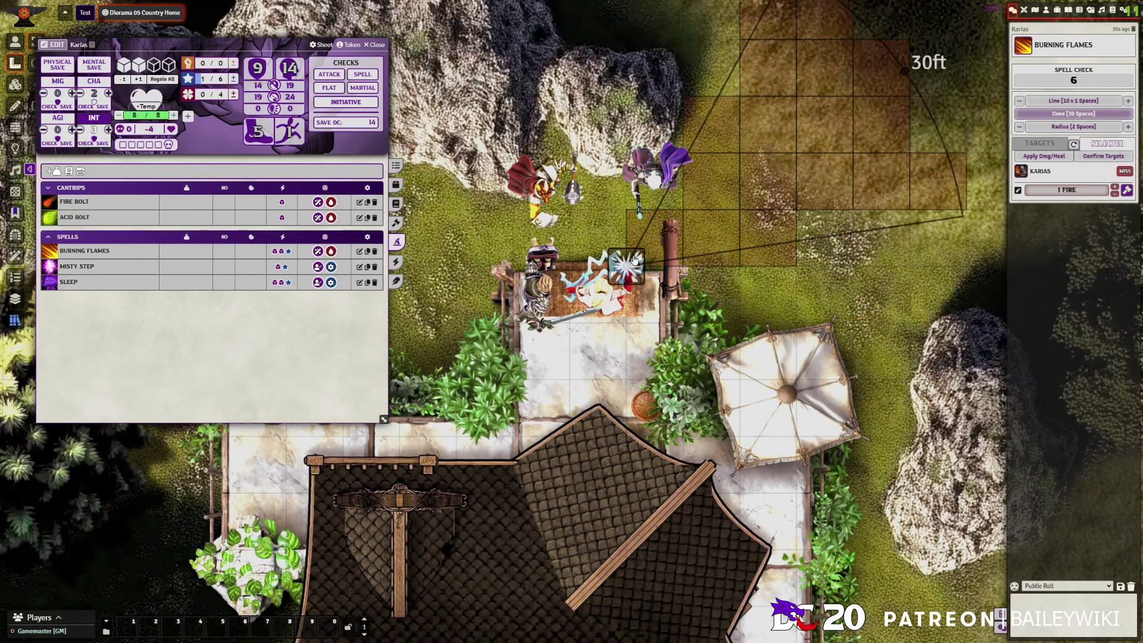
scroll(633, 260, up, 4)
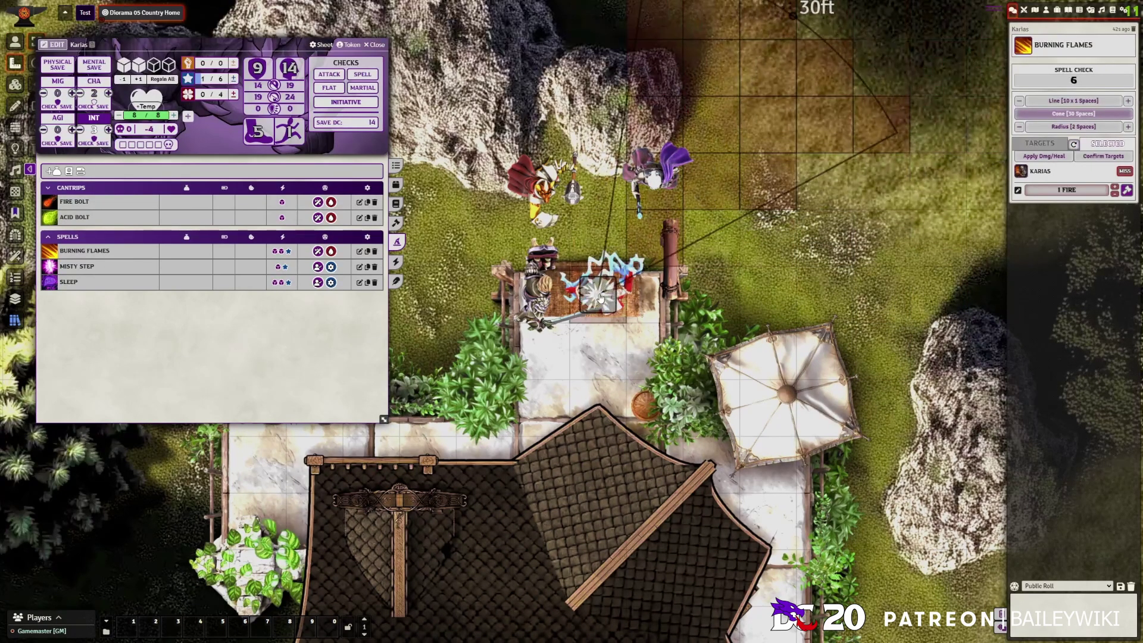
scroll(600, 297, up, 8)
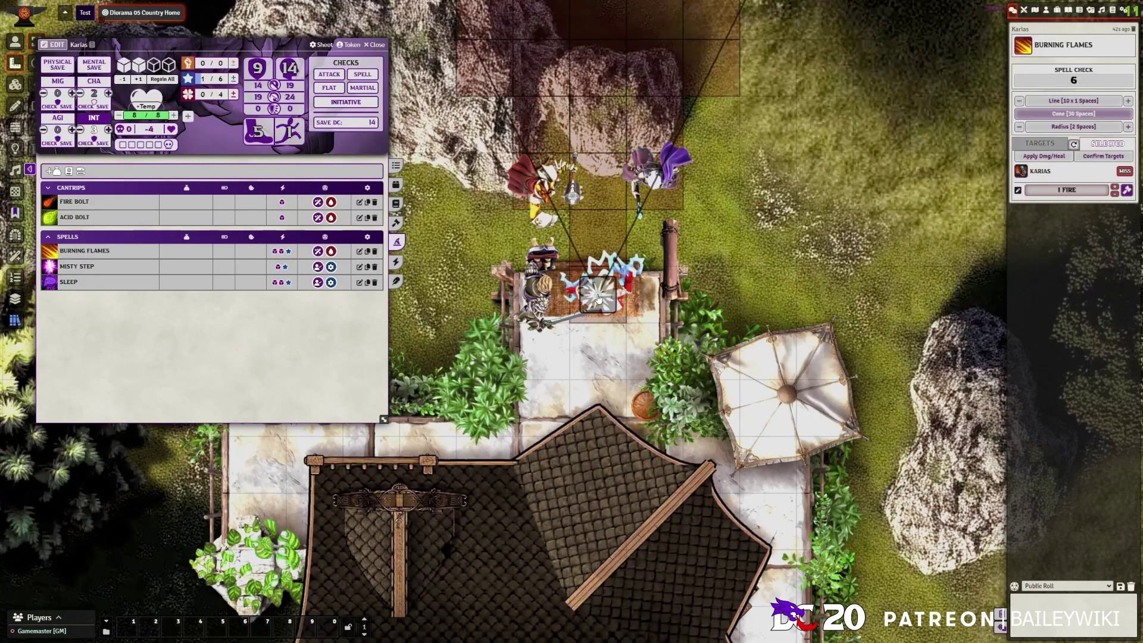
click(598, 297)
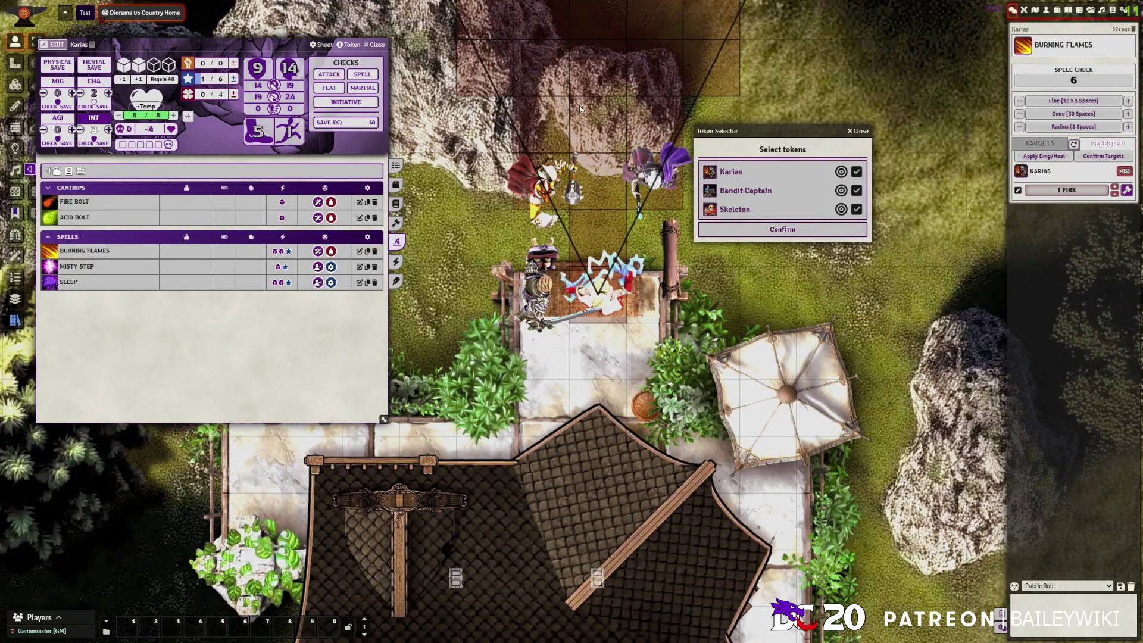
click(856, 173)
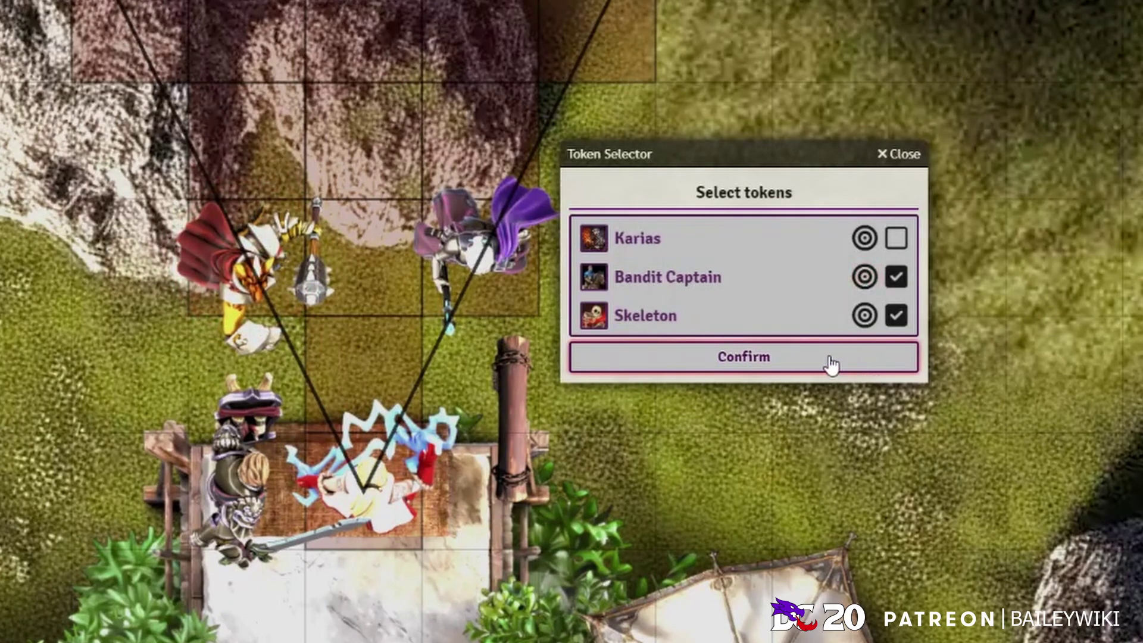
click(762, 366)
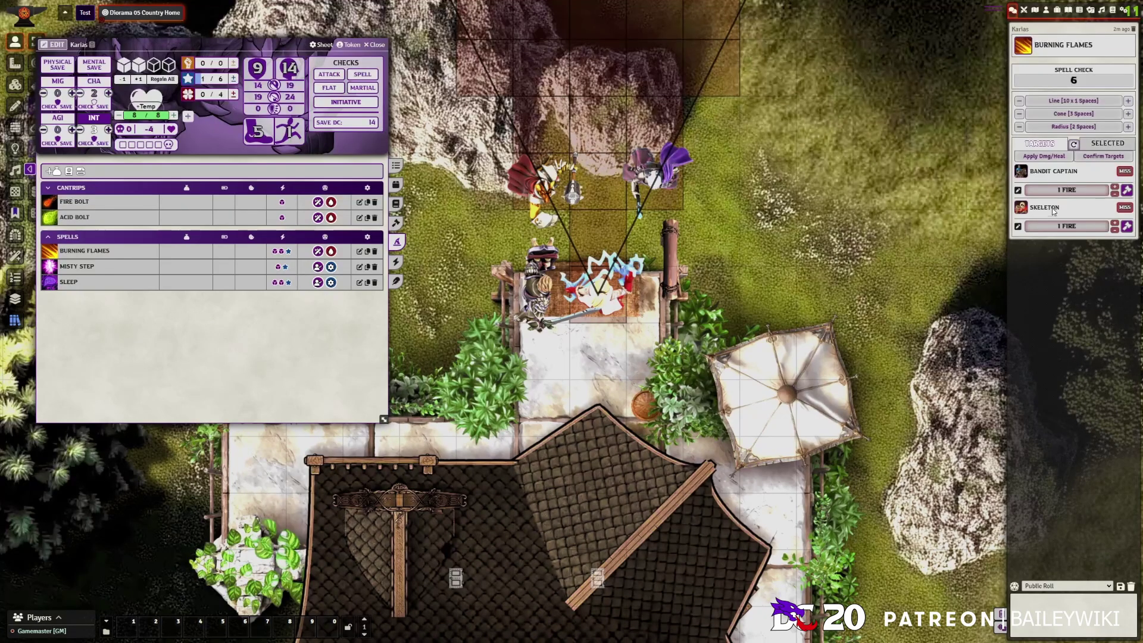
Mark the line area as difficult terrain in the Burning Flames target settings and close the spell.
drag(789, 176, 812, 284)
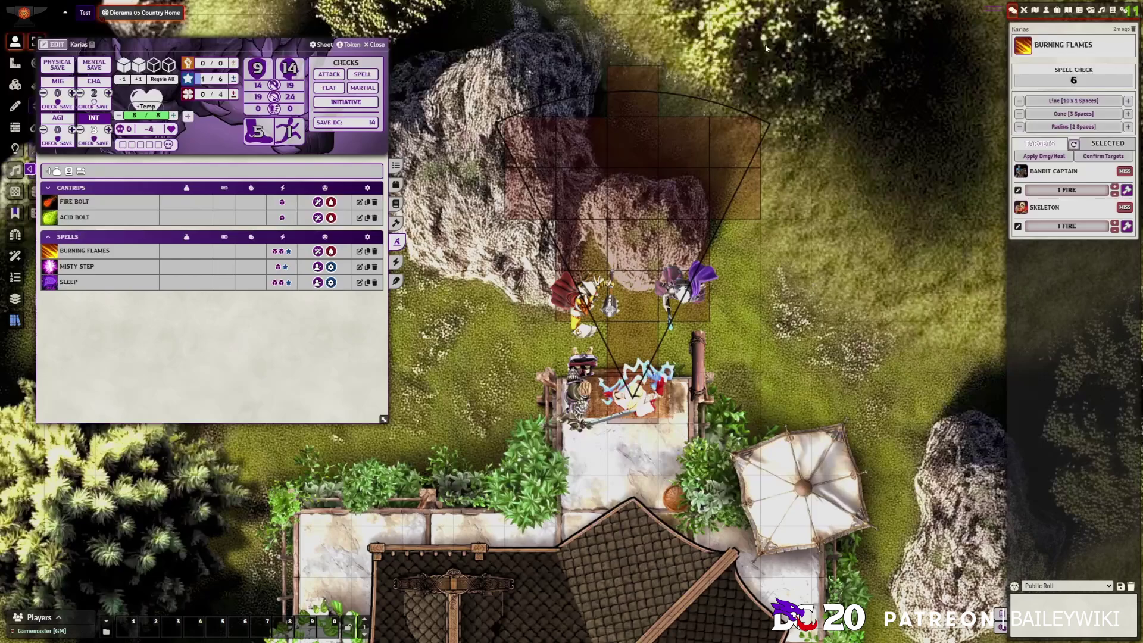
click(95, 251)
click(602, 288)
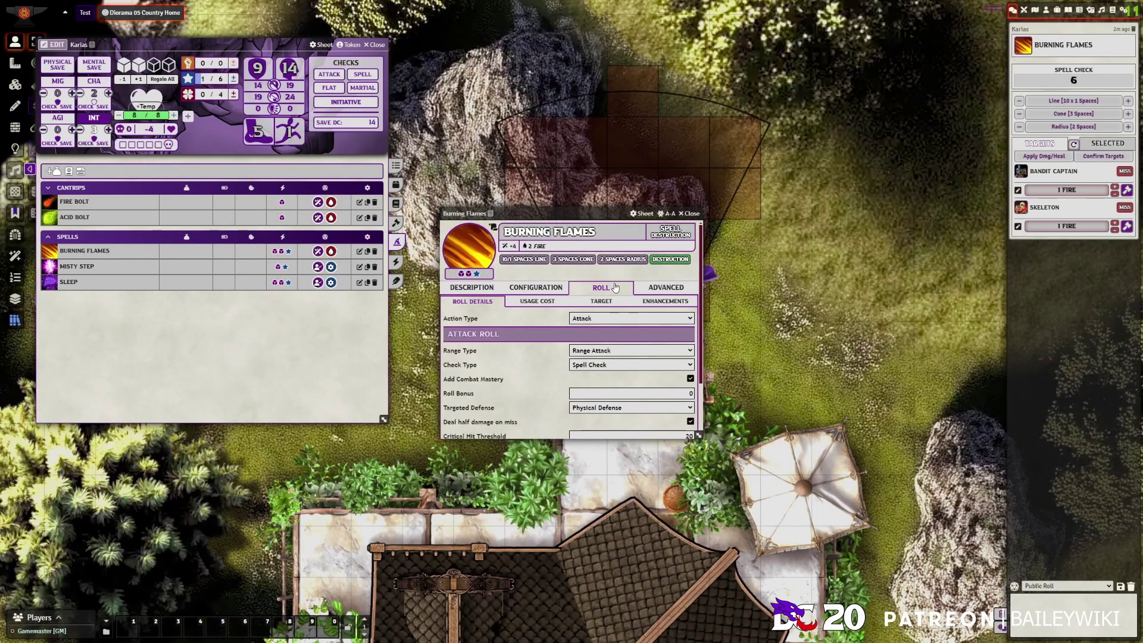
click(602, 301)
drag(588, 215, 562, 174)
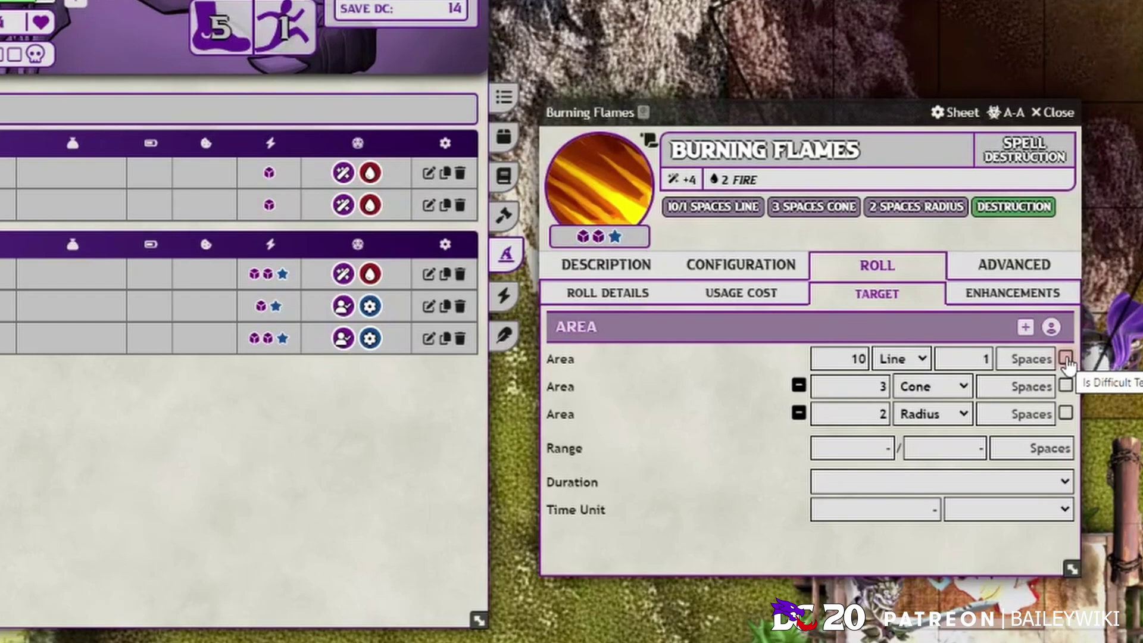
click(1067, 359)
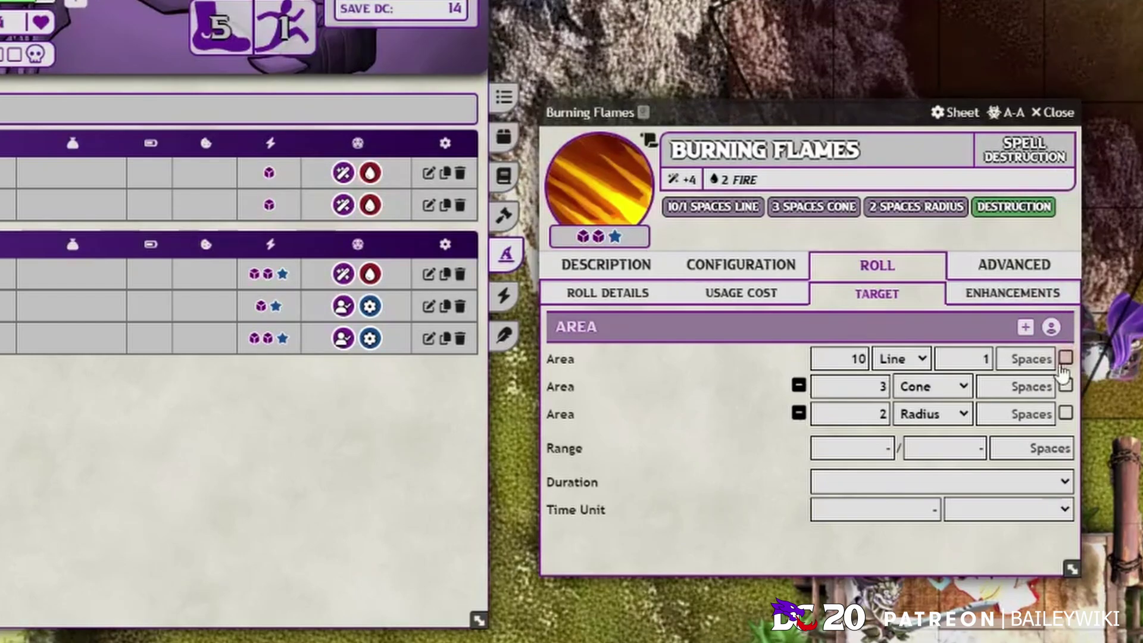
click(1055, 113)
Place the 2-space radius template on the grass beside the terrace entrance and confirm Sergius as the target.
key(Escape)
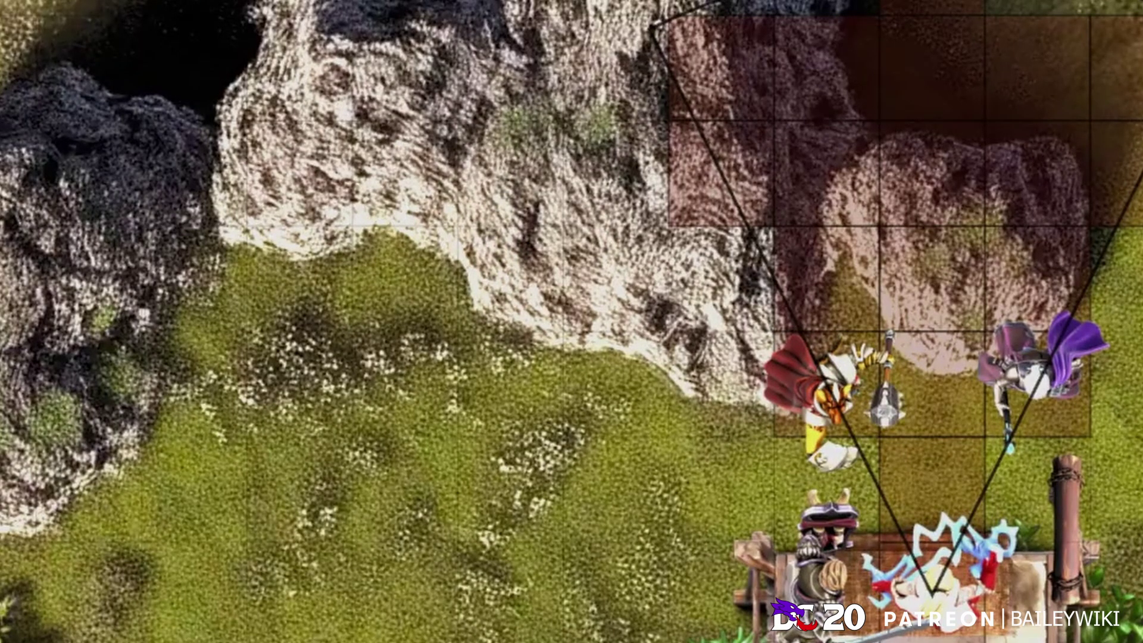
drag(931, 592, 616, 536)
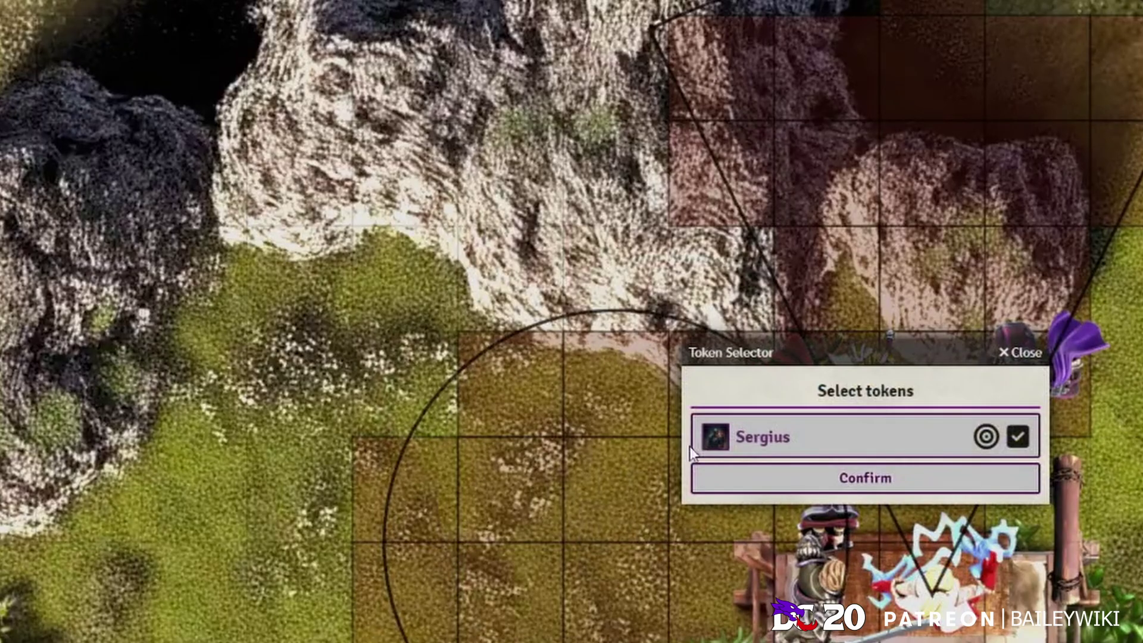
click(865, 478)
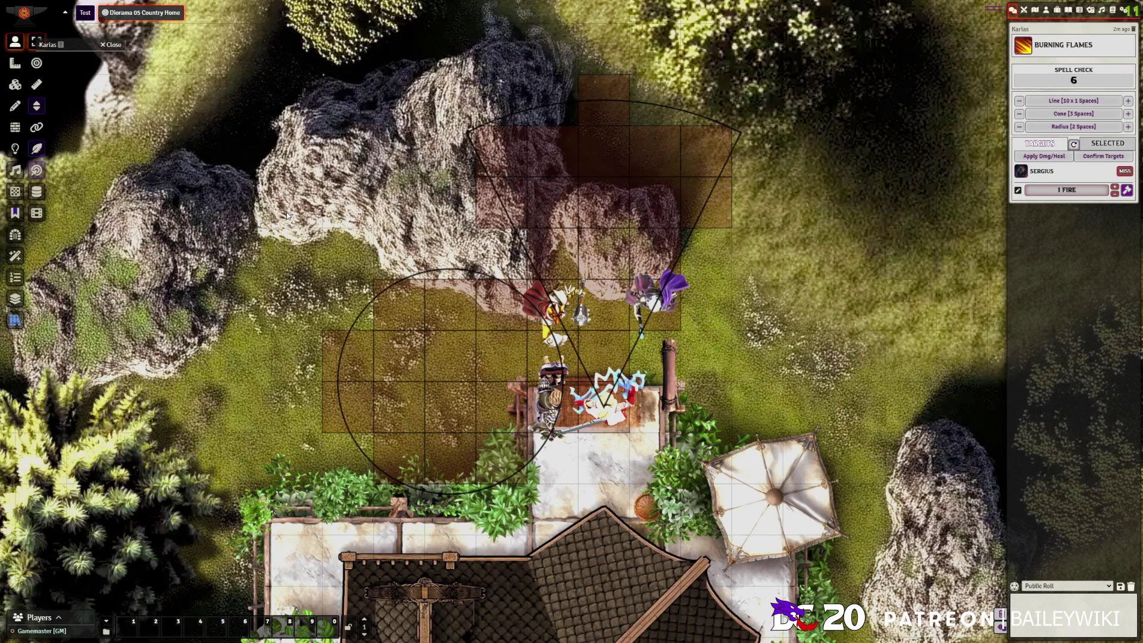
Delete both the radius and the cone templates from the map.
click(15, 62)
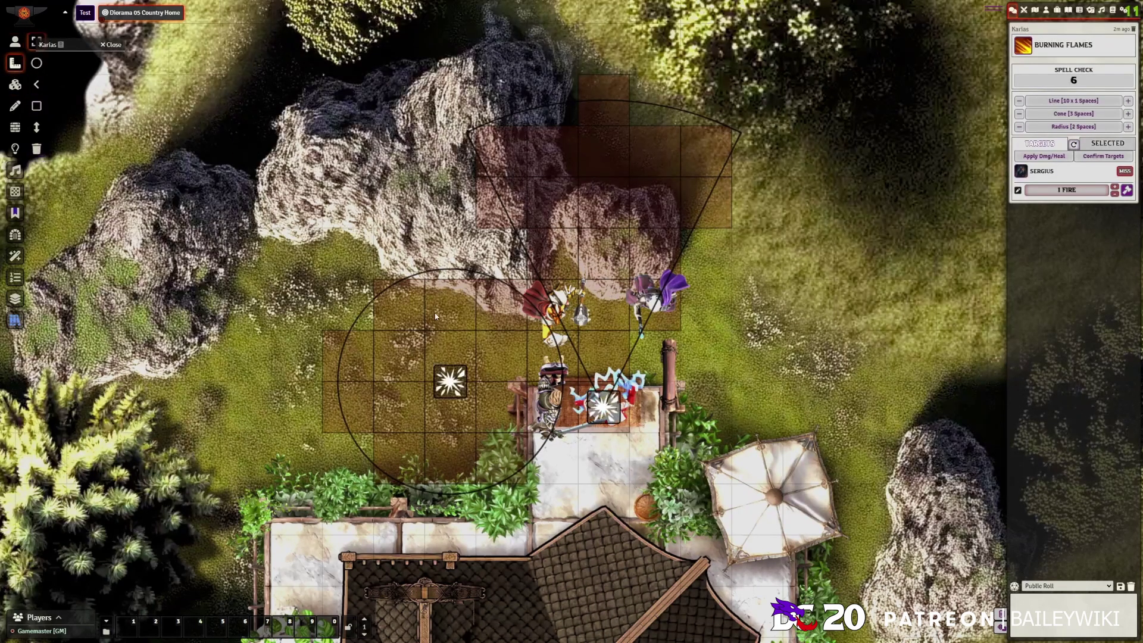
click(449, 378)
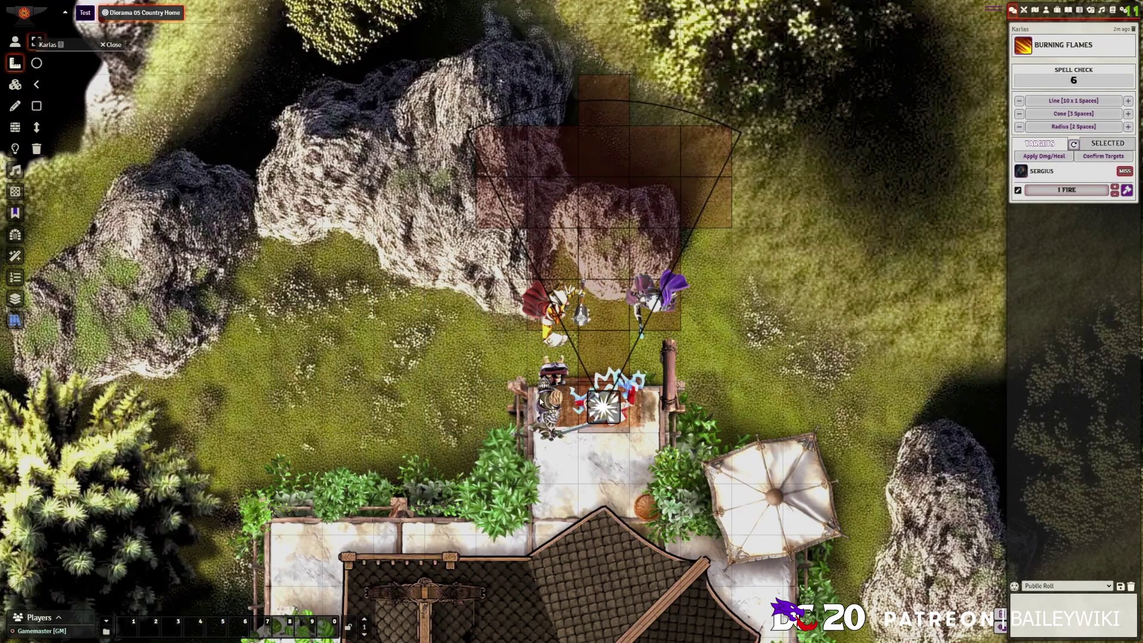
click(603, 406)
In Burning Flames' target settings, mark the cone and radius areas as difficult terrain and set the cone to 30 spaces.
click(71, 44)
click(50, 251)
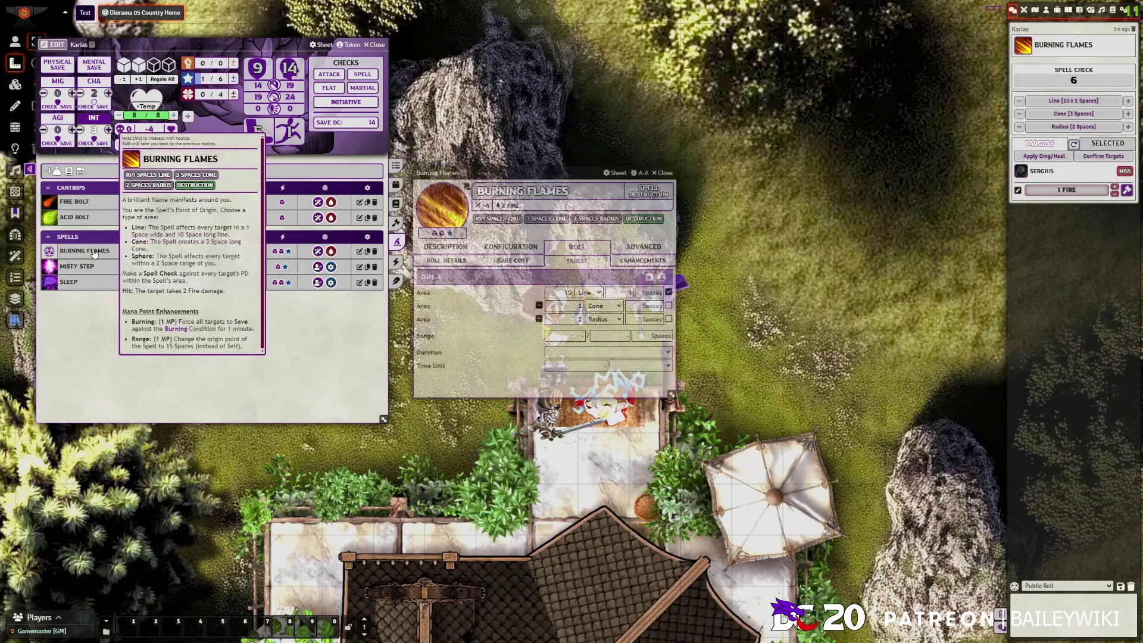
click(668, 306)
click(668, 319)
click(545, 306)
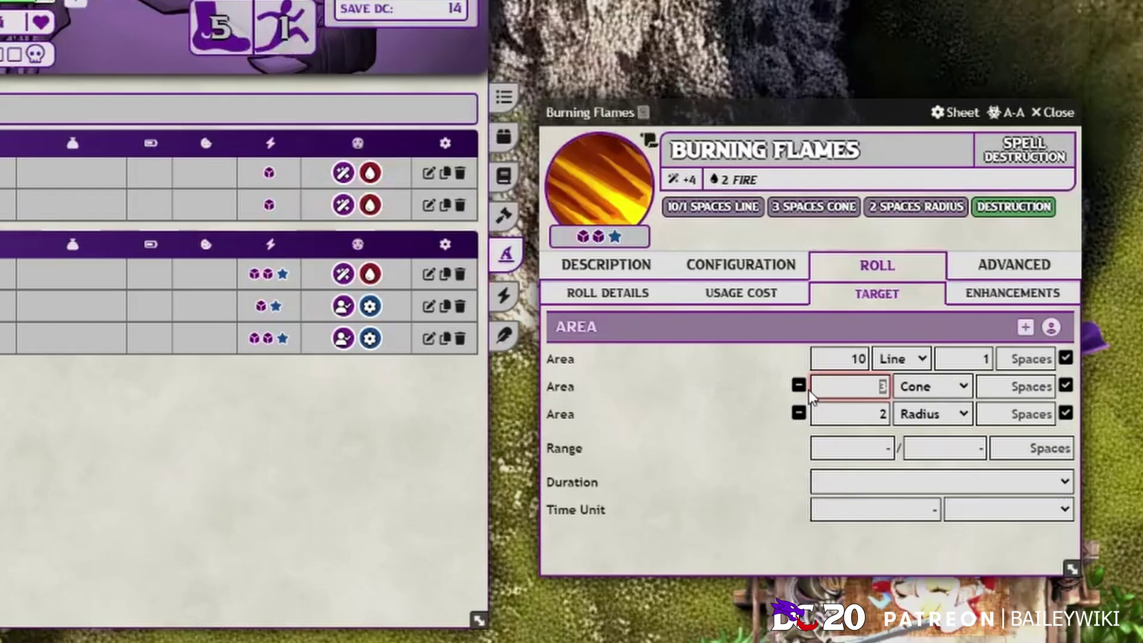
text(30)
key(Return)
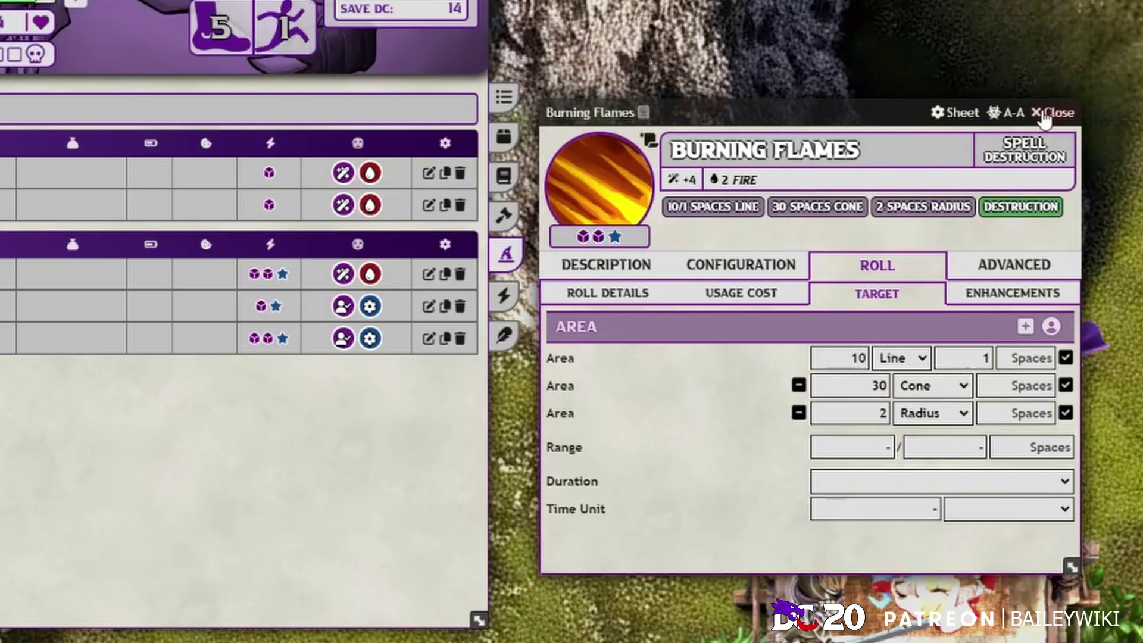
click(1052, 113)
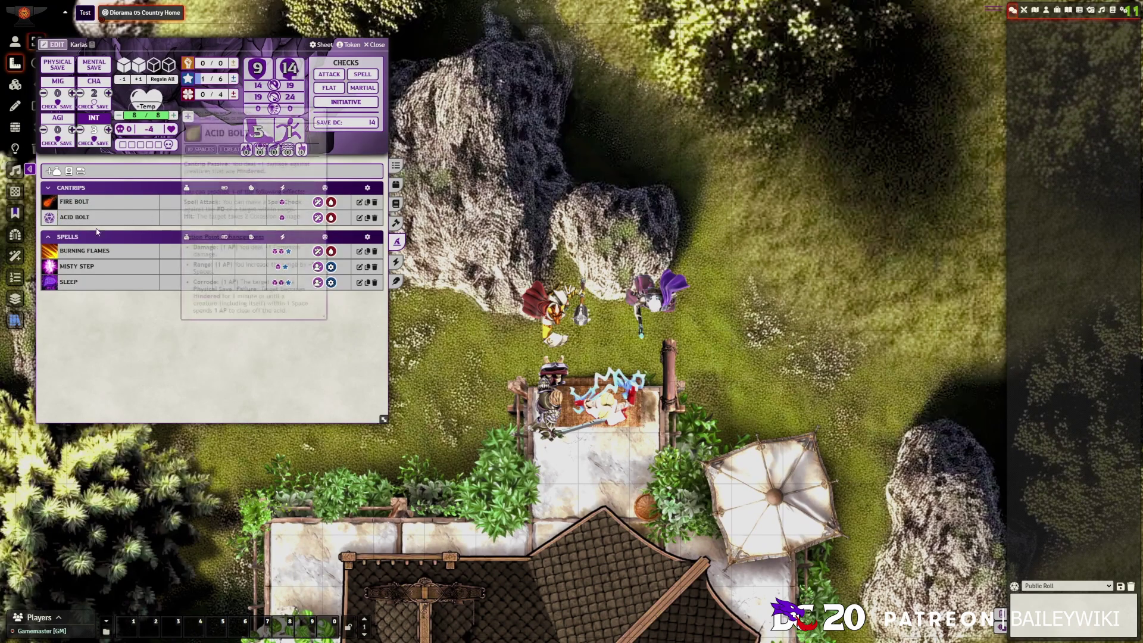
Cast Burning Flames again with the updated area settings and no enhancements.
click(49, 251)
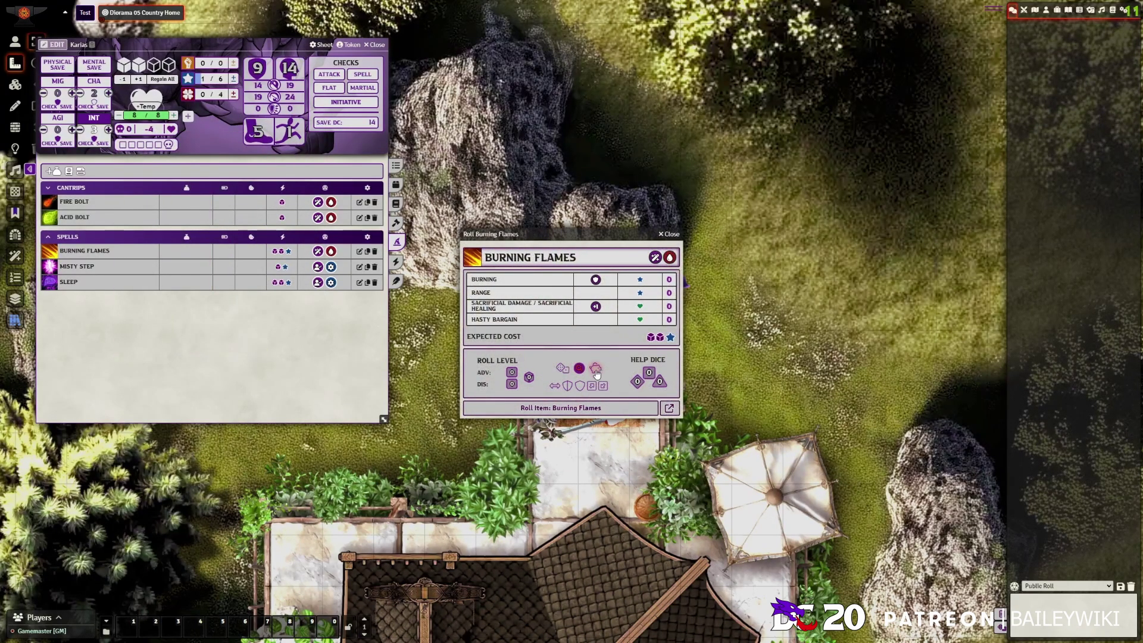
click(589, 408)
scroll(710, 225, up, 2)
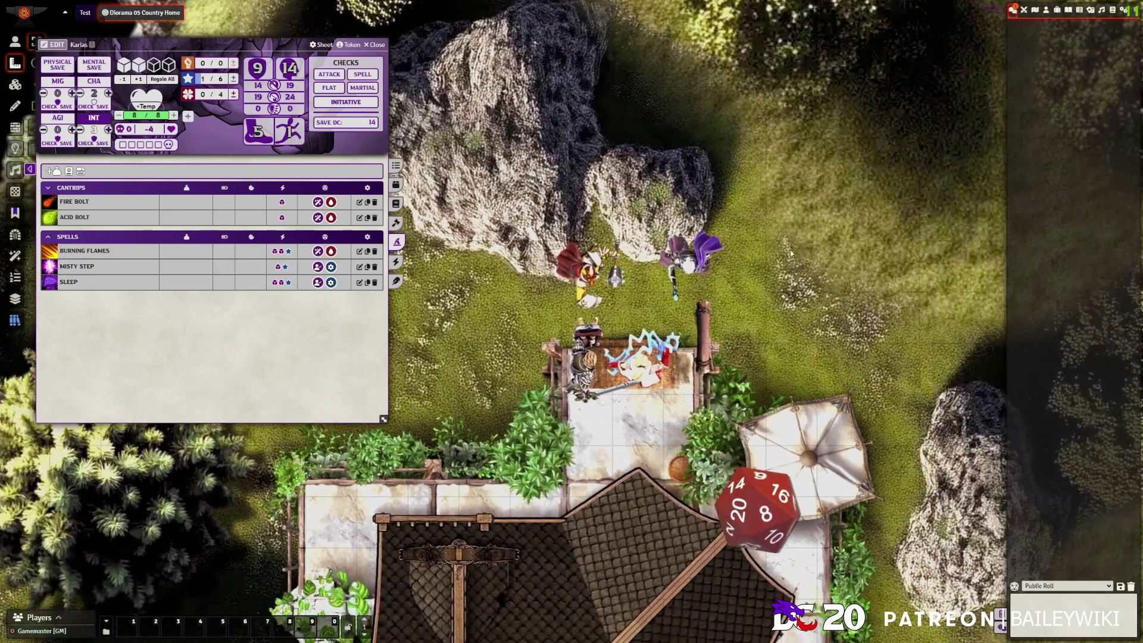
Move the Karias token from the entrance mat onto the open grass beyond the purple-caped token.
drag(454, 217, 305, 99)
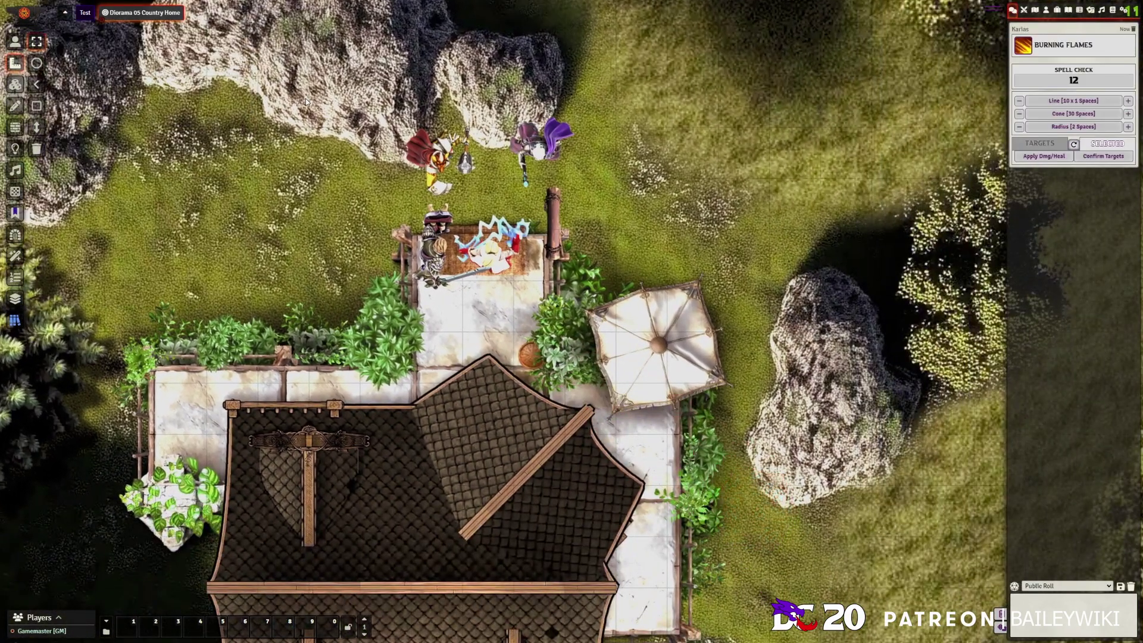
scroll(619, 206, up, 3)
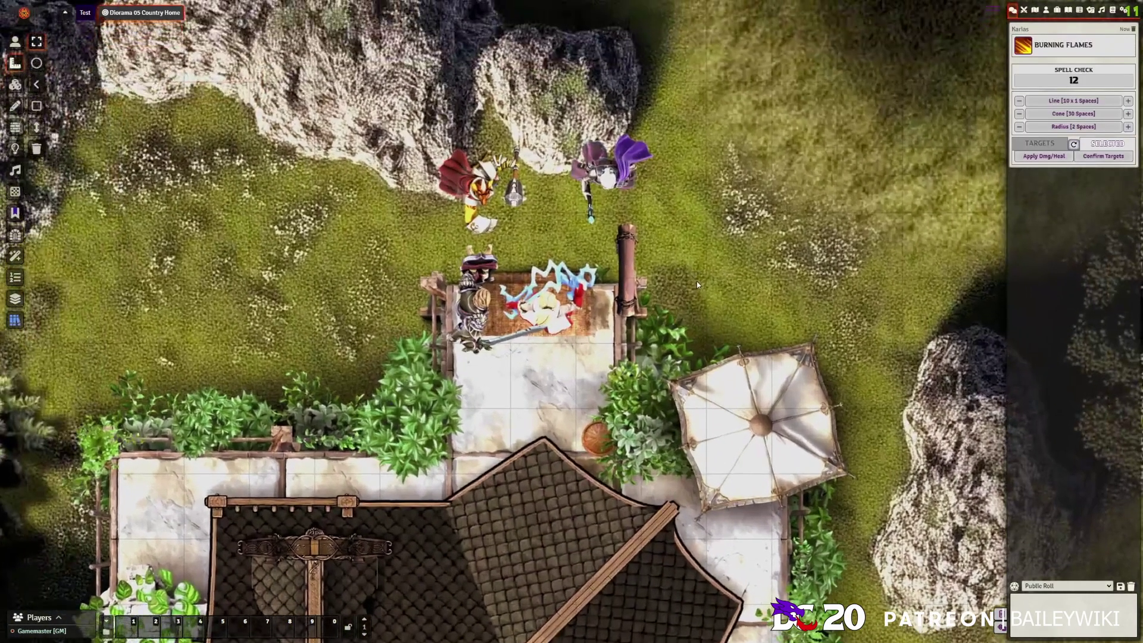
click(563, 300)
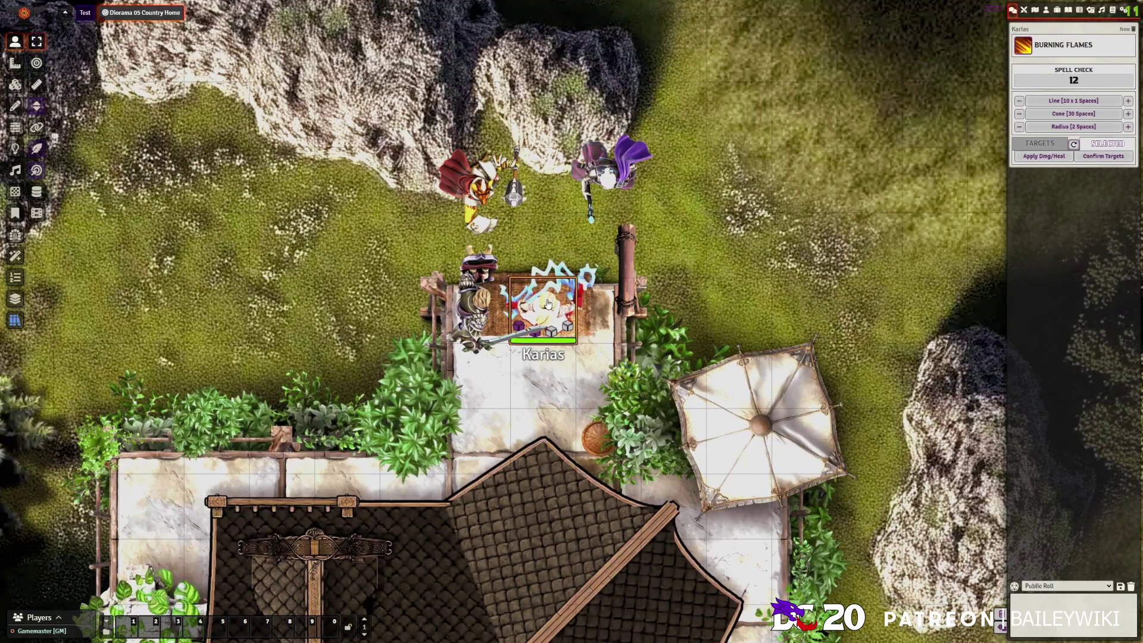
drag(565, 292, 747, 213)
Create a new encounter with the Karias token as its first combatant.
right_click(659, 156)
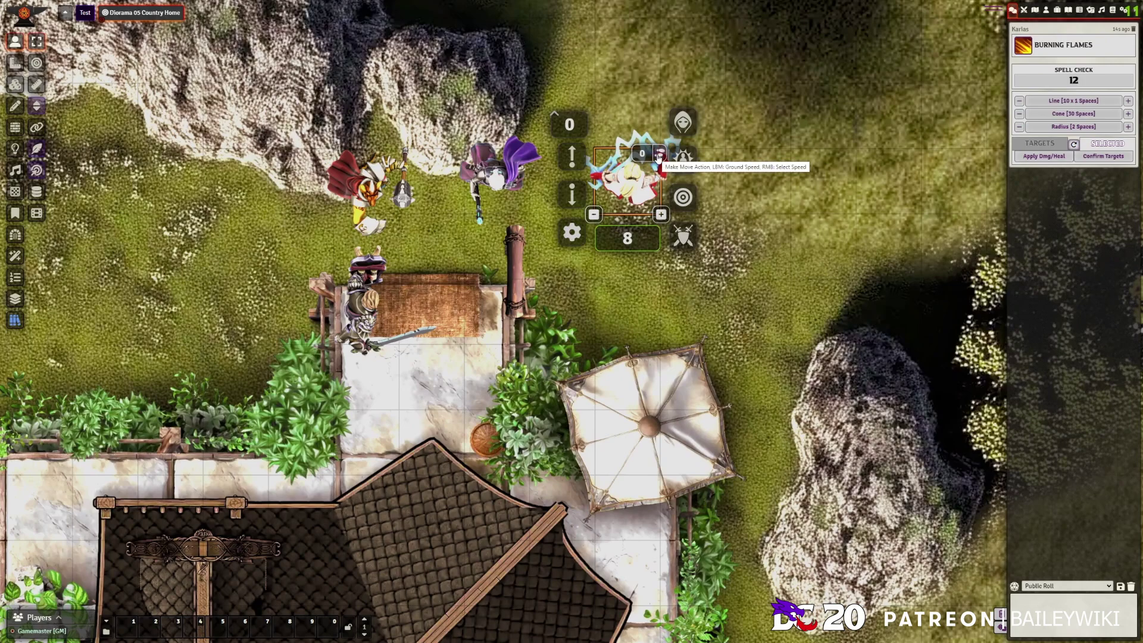
click(1023, 10)
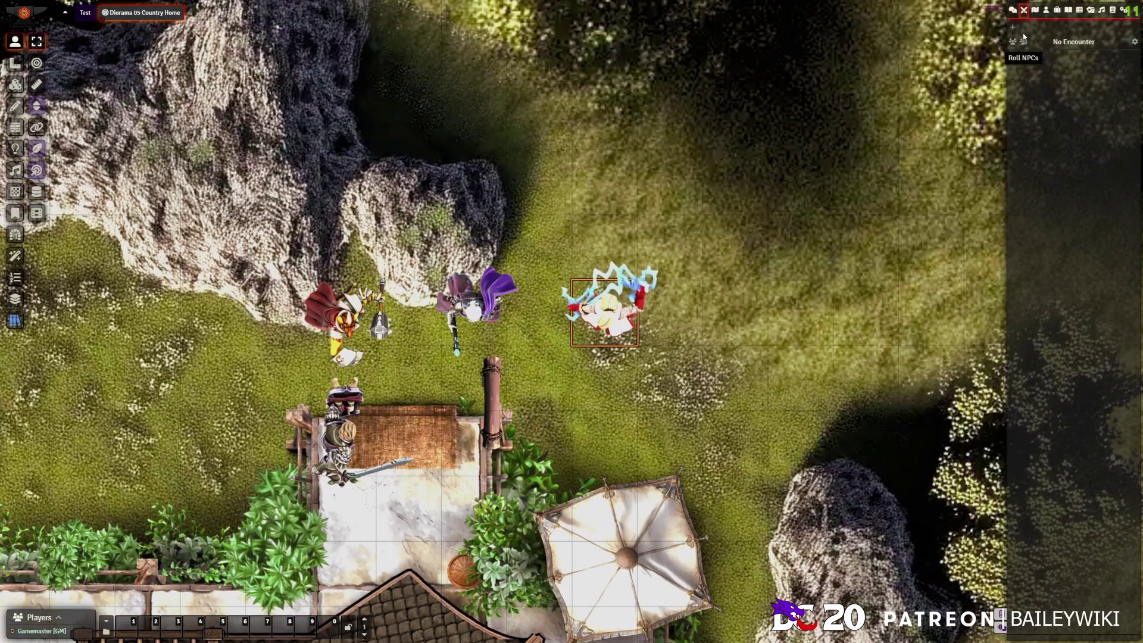
click(1012, 29)
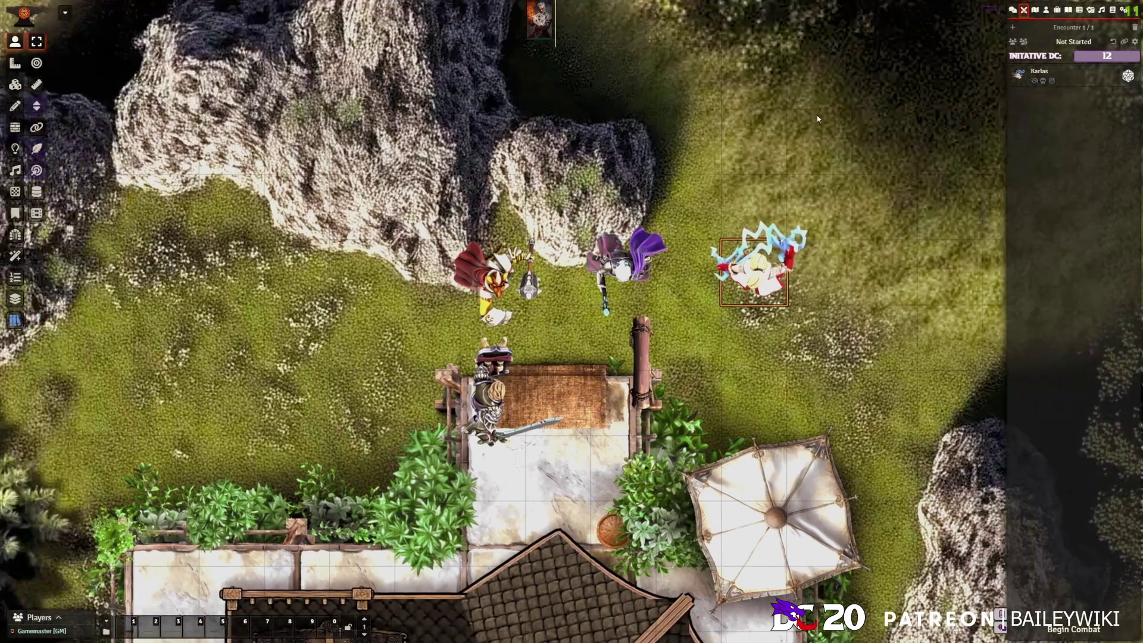
Add the purple-caped Skeleton, the red-caped Bandit Captain and the armored Sergius token to the encounter and begin combat.
right_click(634, 256)
click(684, 326)
right_click(500, 274)
click(557, 327)
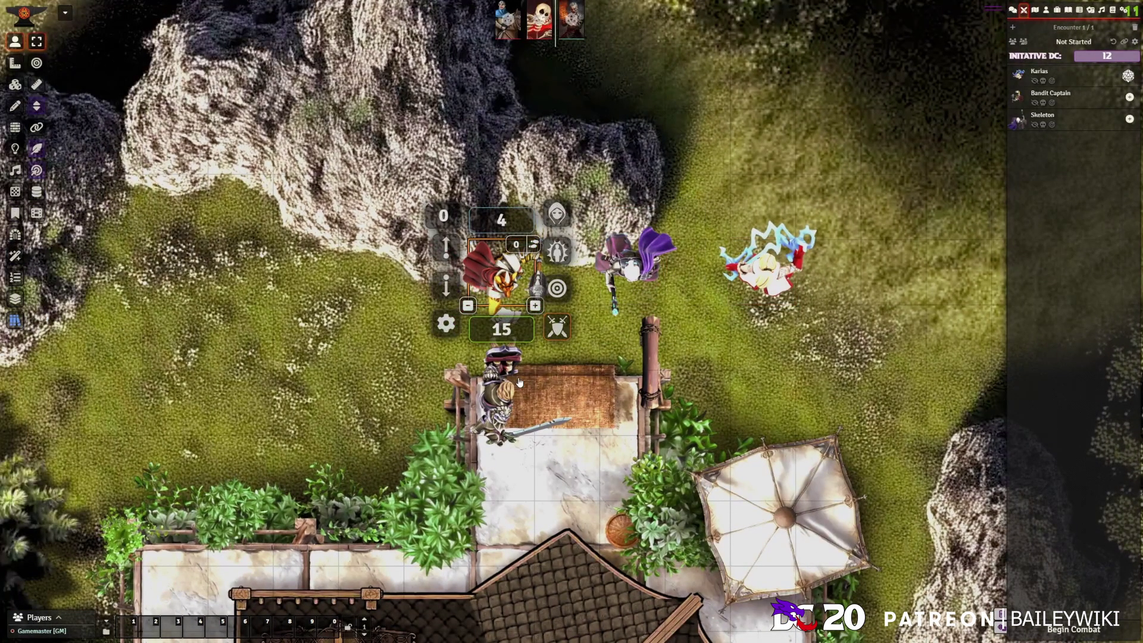
right_click(500, 396)
click(556, 455)
click(1073, 629)
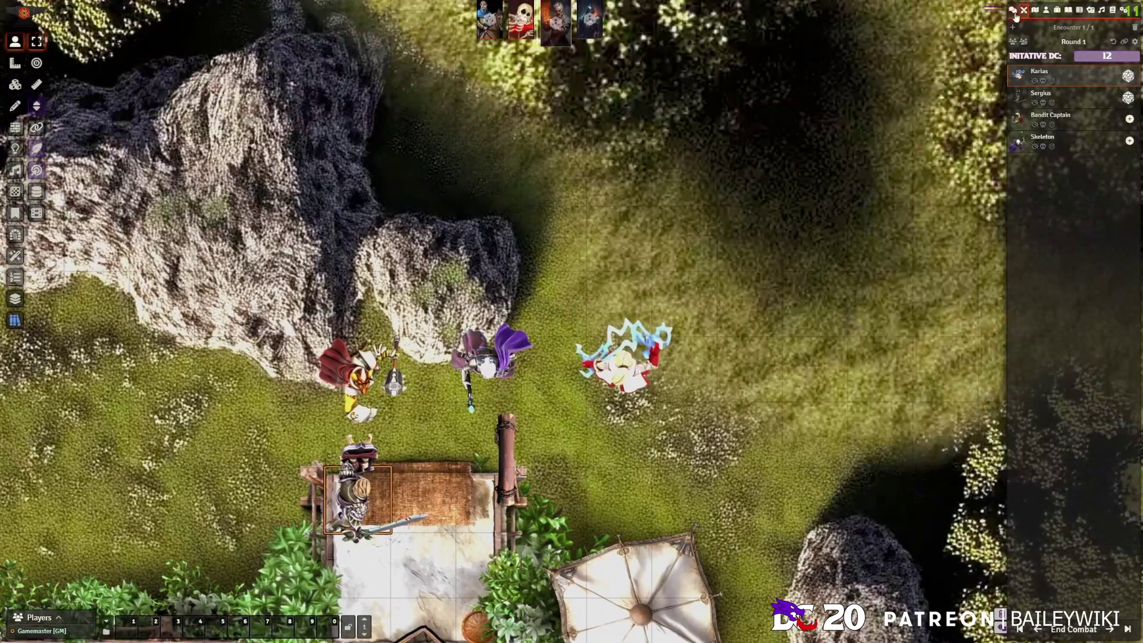
Check the movement allowance and move action control on the Karias token.
click(1012, 10)
right_click(614, 364)
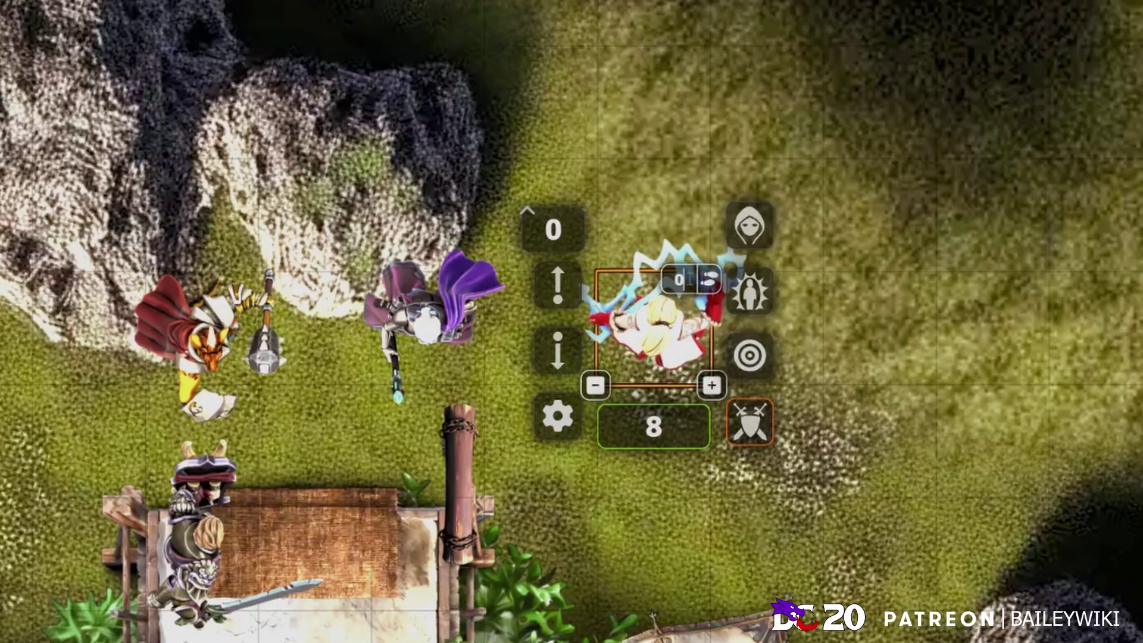
text(12)
key(Return)
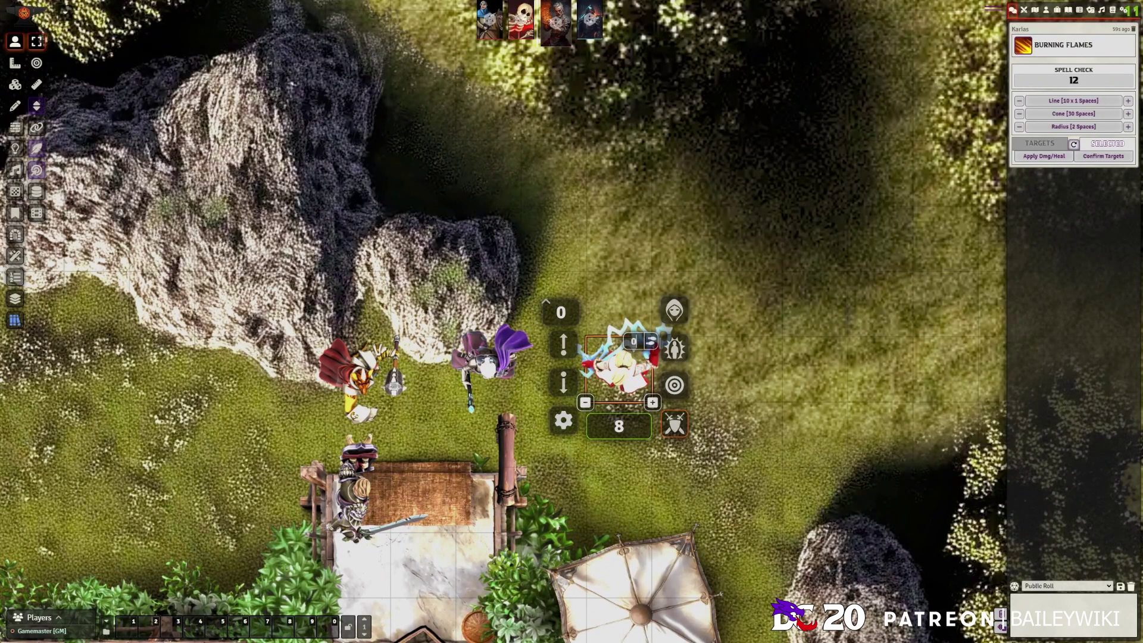
scroll(571, 318, up, 2)
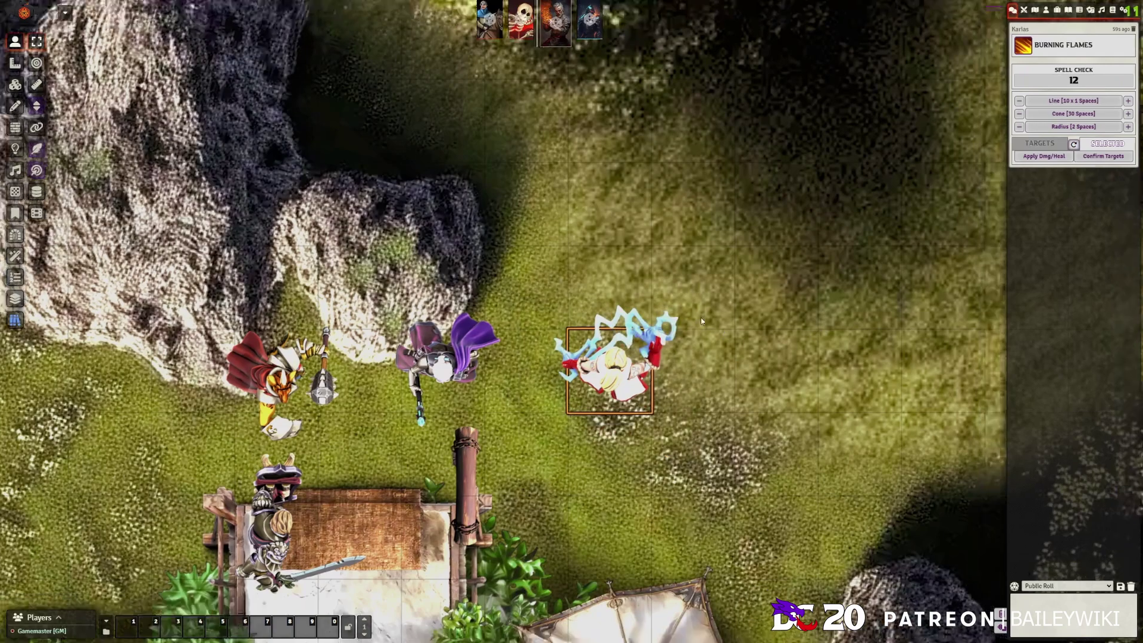
scroll(701, 317, down, 1)
scroll(724, 295, up, 1)
Try to move the Karias token across the grass during combat without taking a Move action.
click(1024, 10)
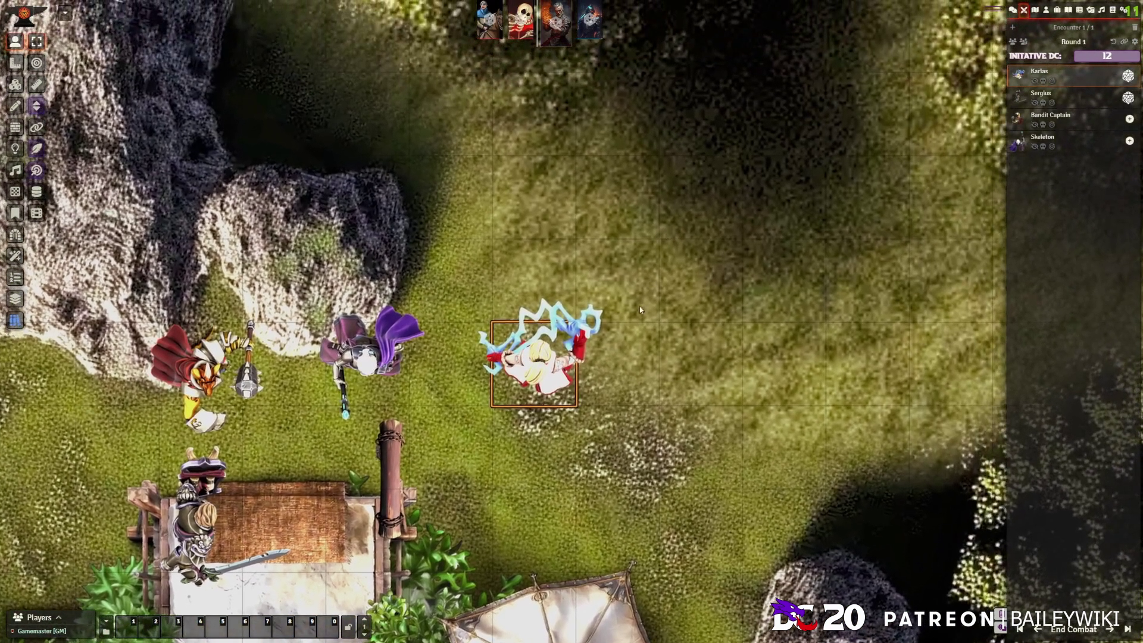
scroll(639, 310, down, 1)
right_click(541, 362)
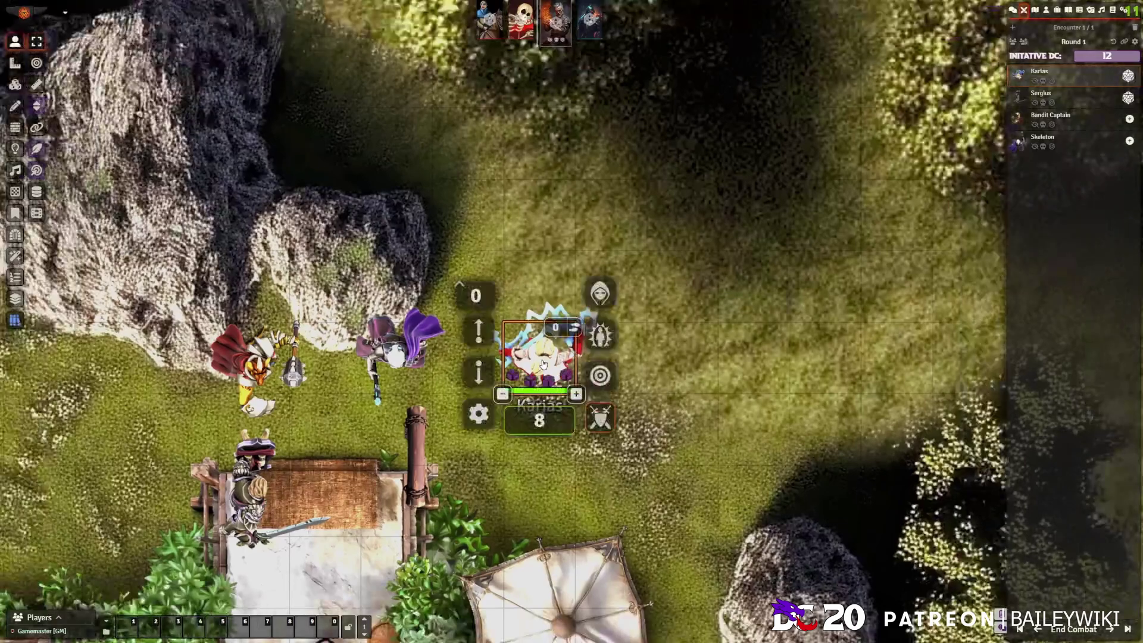
right_click(541, 362)
drag(540, 362, 287, 53)
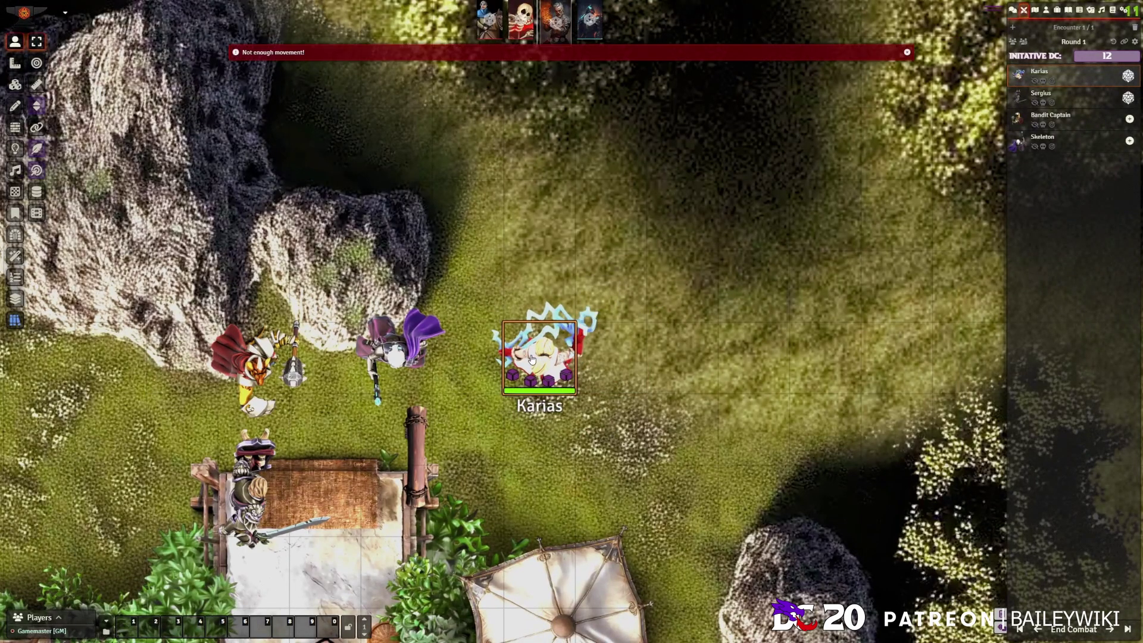
Move the Karias token one space farther away from the purple-caped token.
right_click(539, 357)
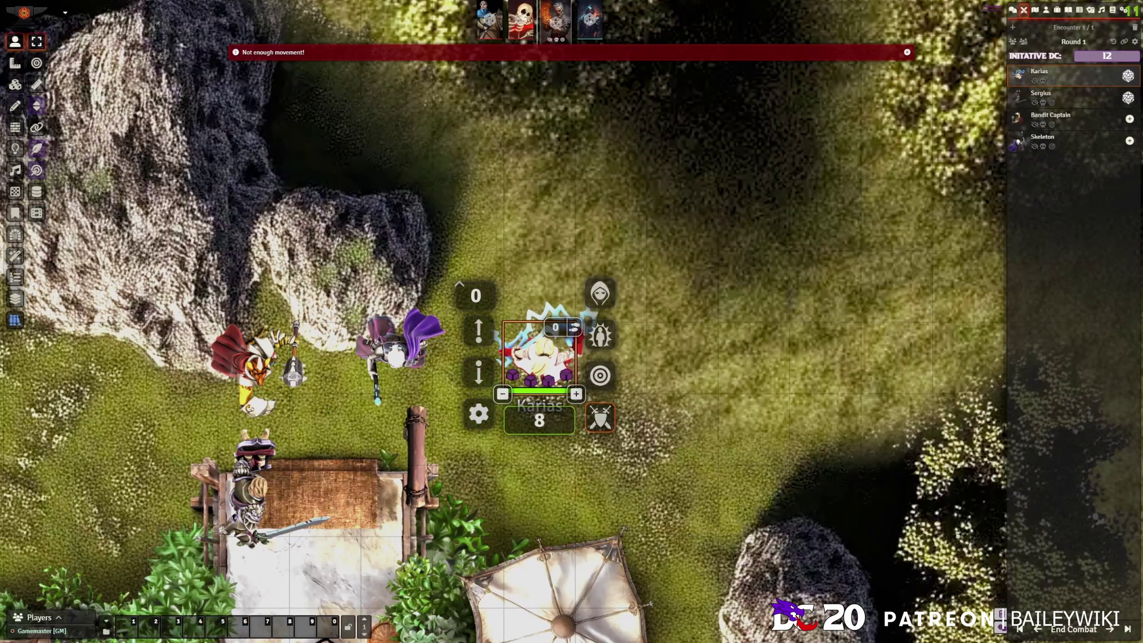
right_click(539, 357)
drag(539, 357, 668, 358)
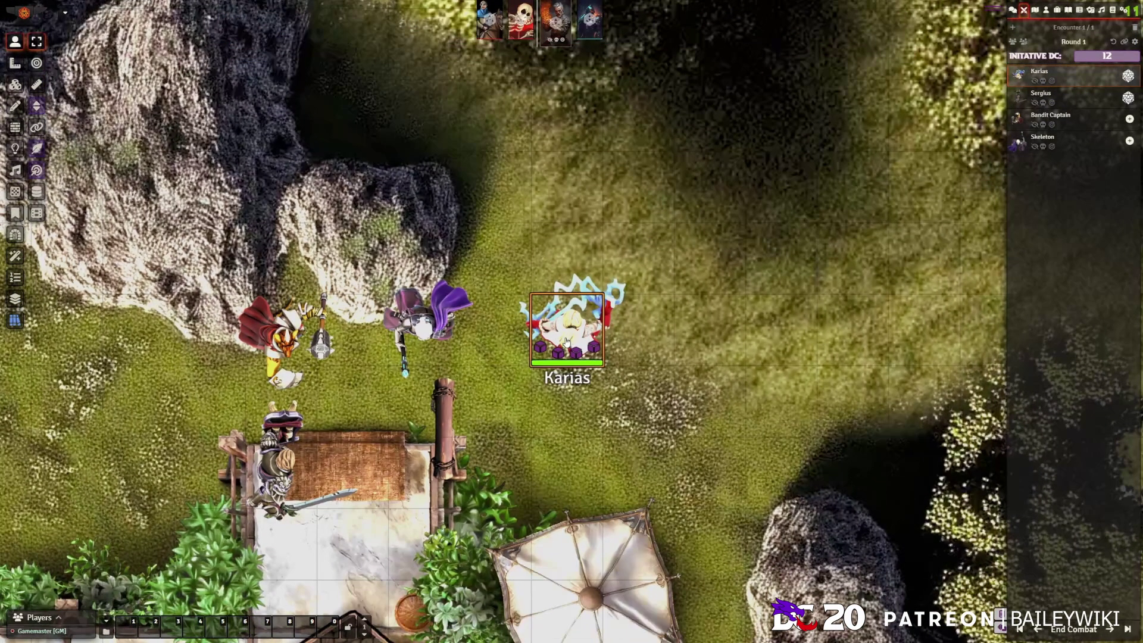
drag(566, 341, 625, 324)
scroll(766, 316, up, 1)
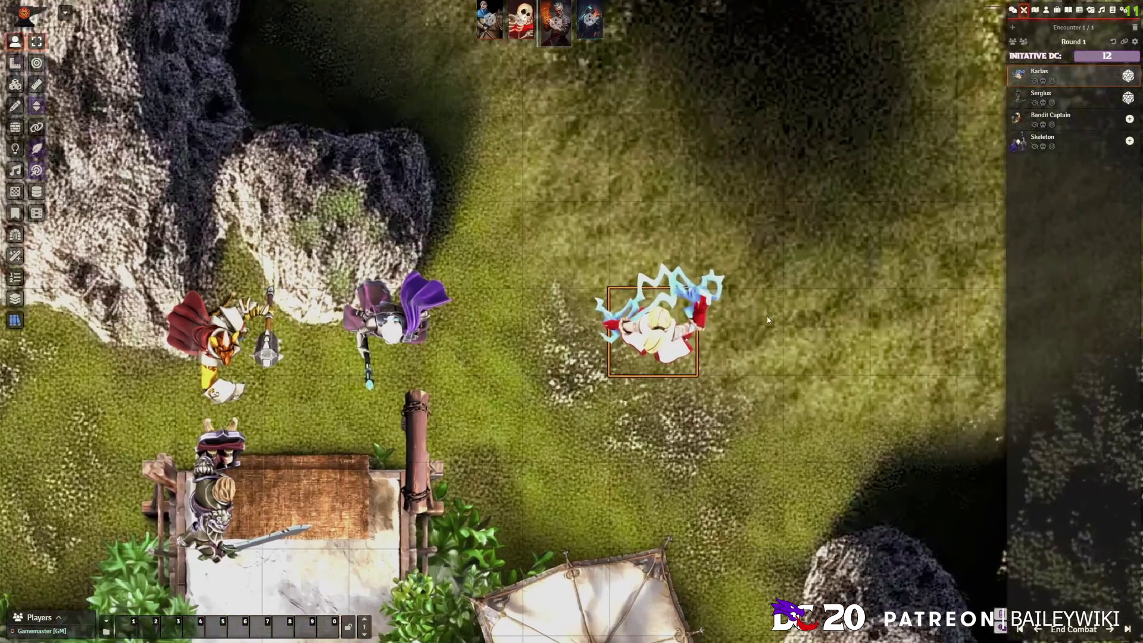
scroll(767, 316, up, 5)
drag(813, 288, 631, 309)
scroll(631, 309, down, 4)
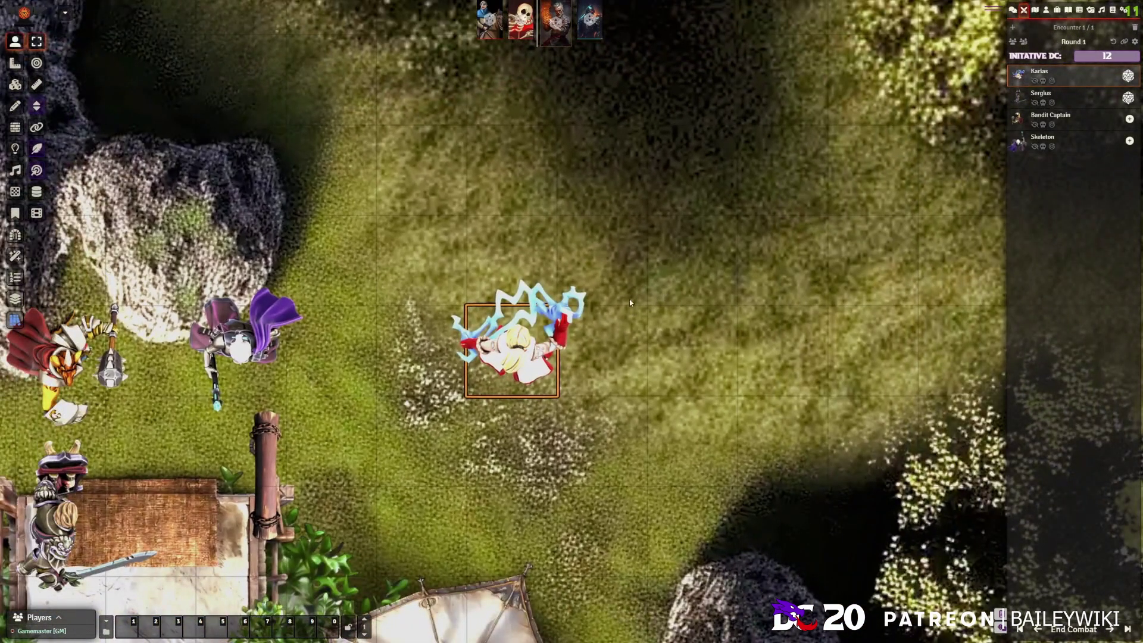
Take a ground-speed Move action directly from the Karias token's controls.
right_click(522, 341)
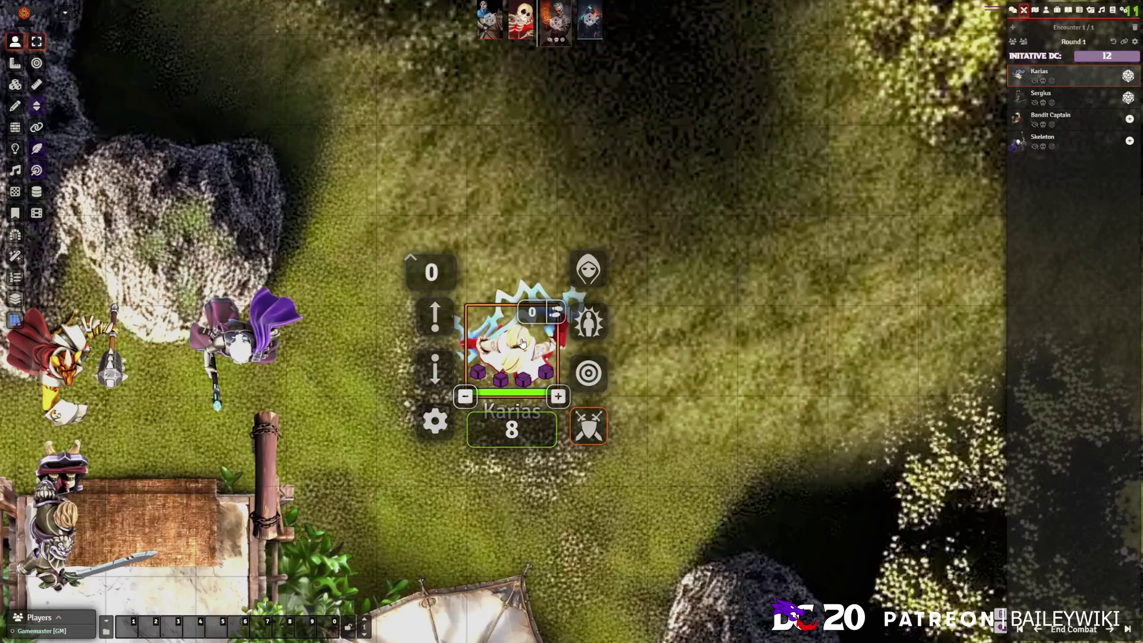
click(521, 344)
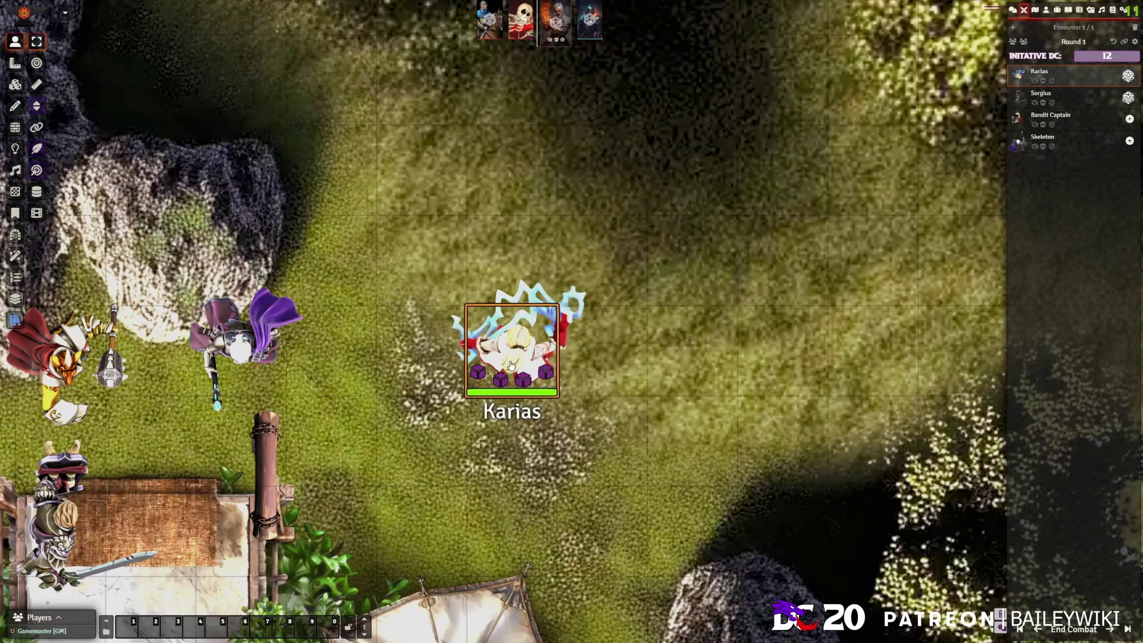
drag(510, 365, 537, 351)
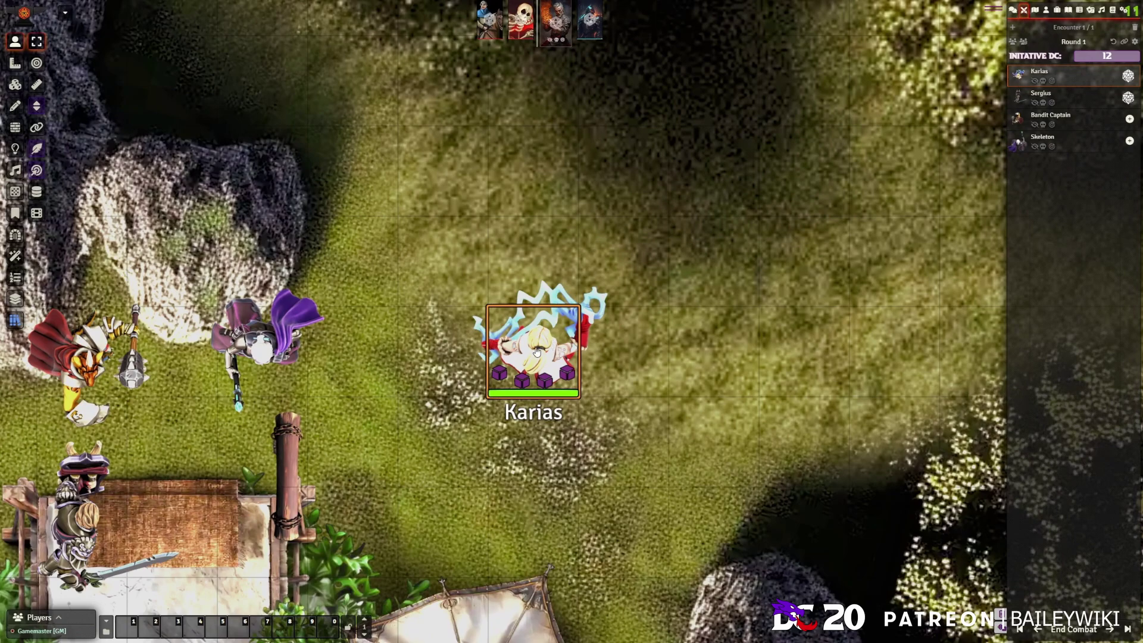
right_click(536, 351)
right_click(535, 352)
right_click(539, 354)
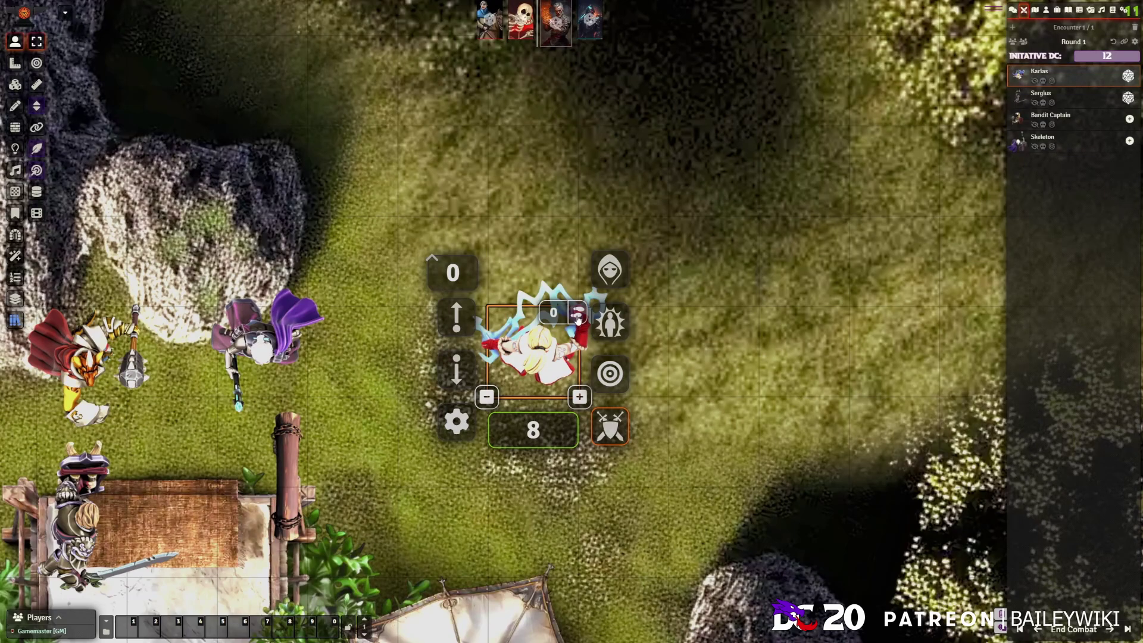
Open Karias's character sheet and use the Move action listed among its utility basic actions.
double_click(535, 333)
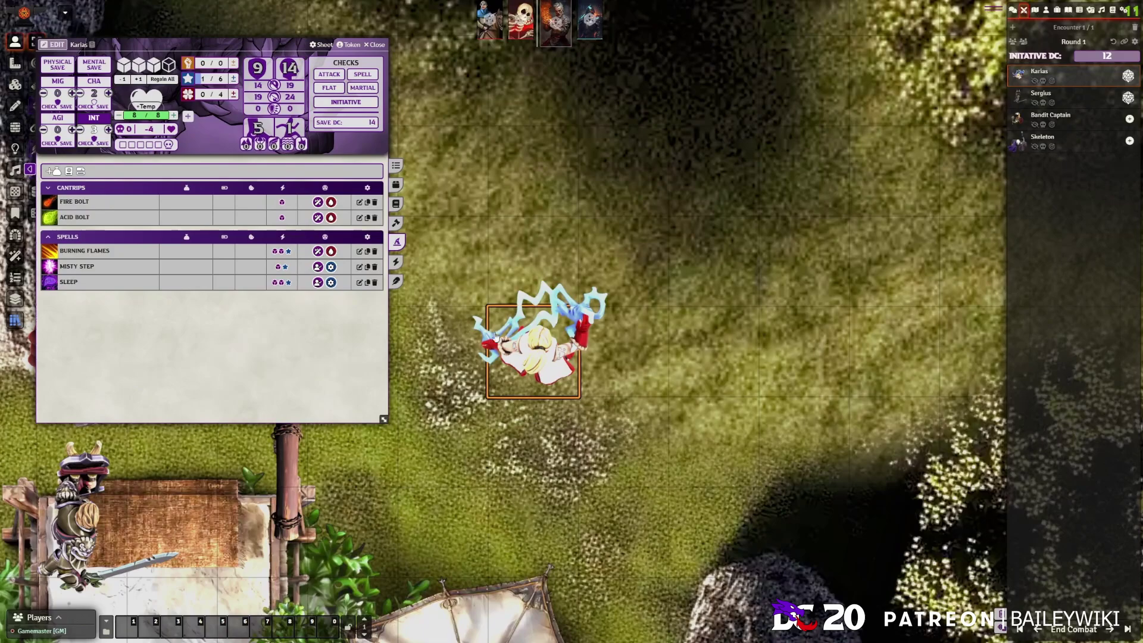
right_click(535, 338)
click(396, 165)
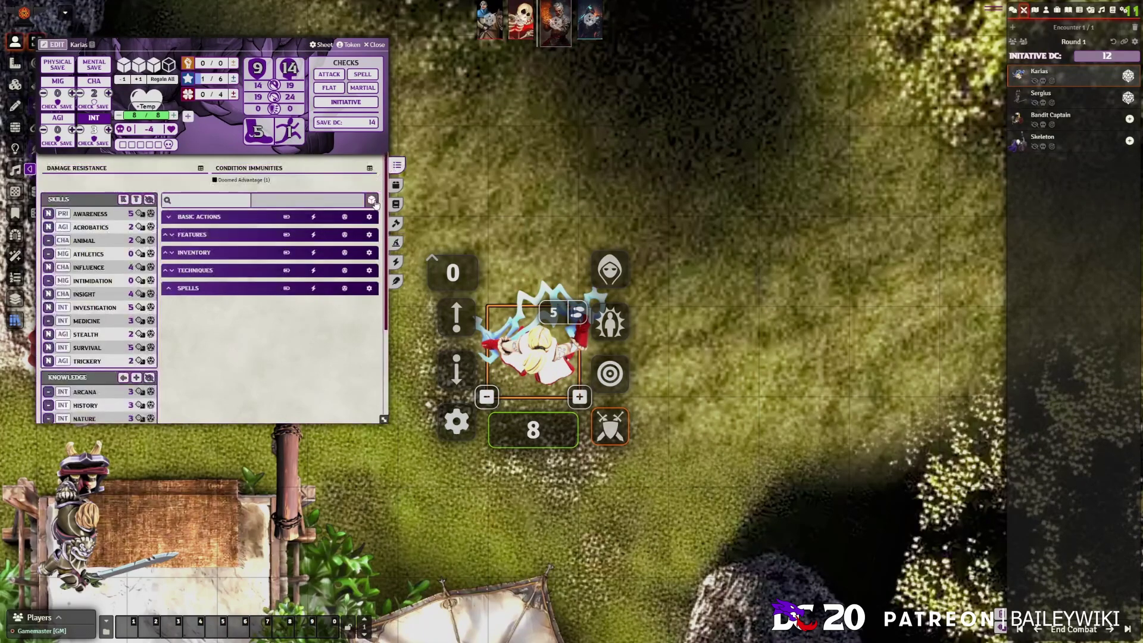
scroll(285, 280, down, 5)
mouse_move(207, 249)
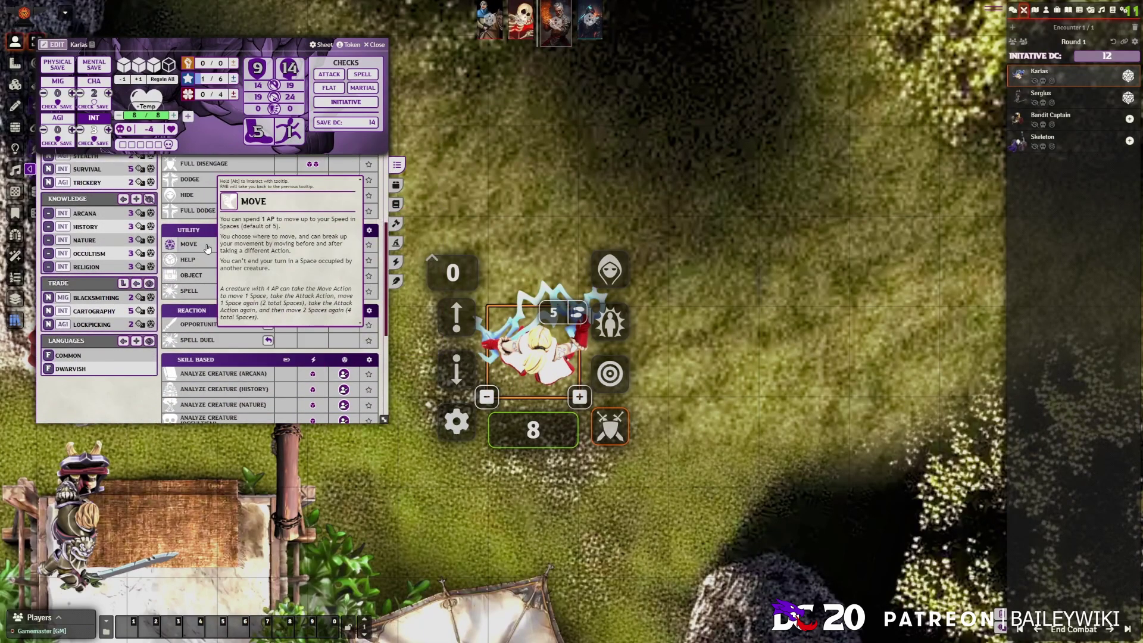
click(457, 421)
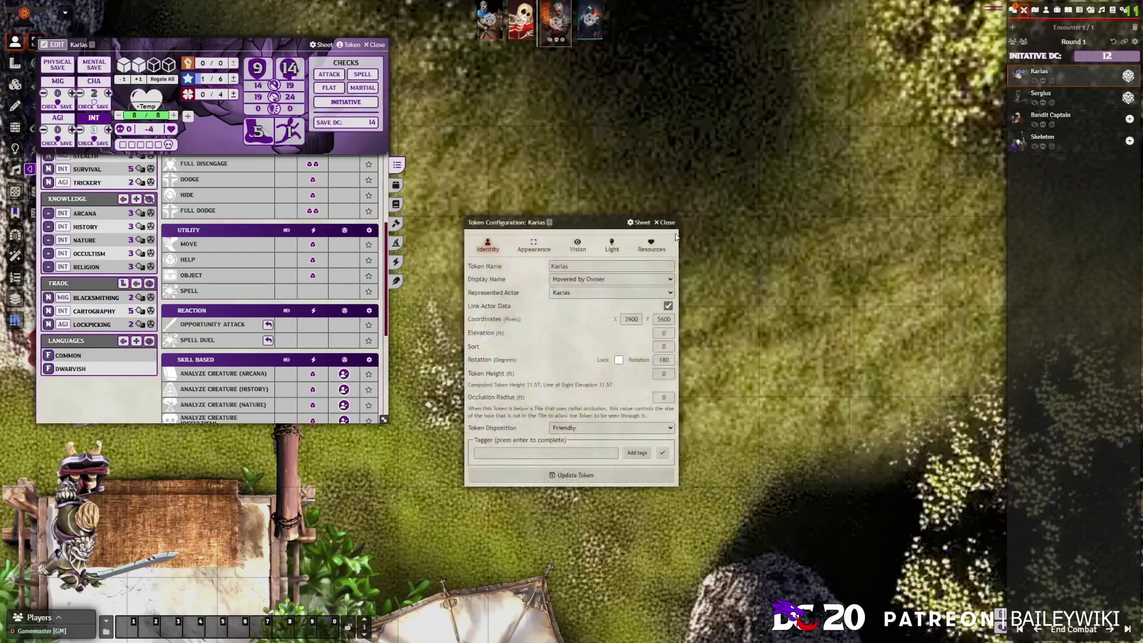
click(662, 222)
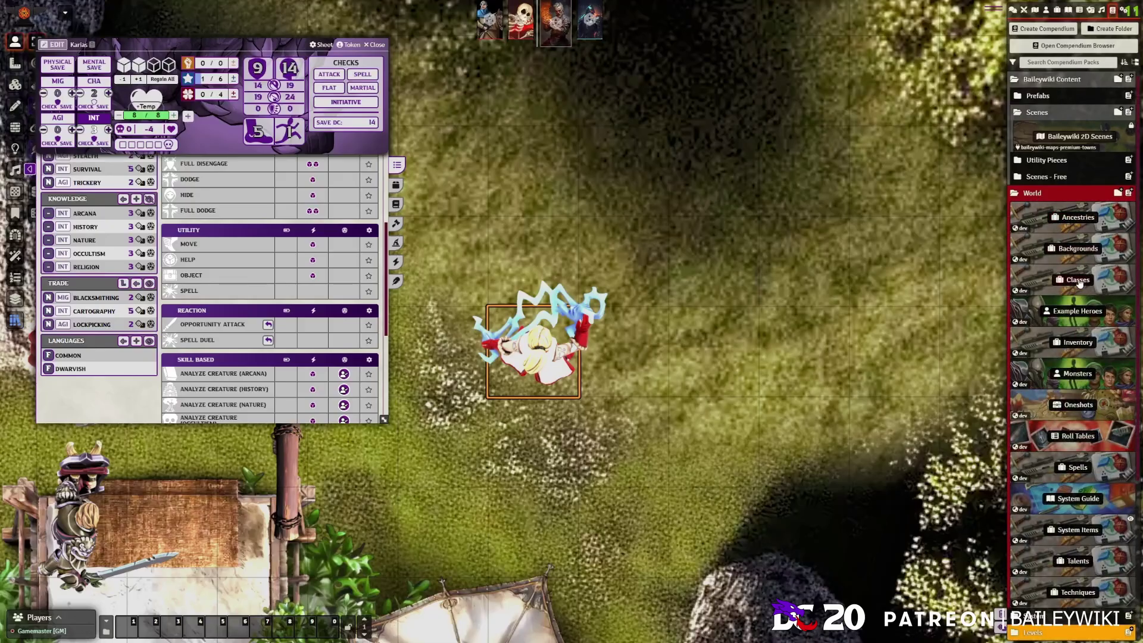
Add the Move action from the Utility folder of the System Items compendium to Karias's sheet.
click(1069, 536)
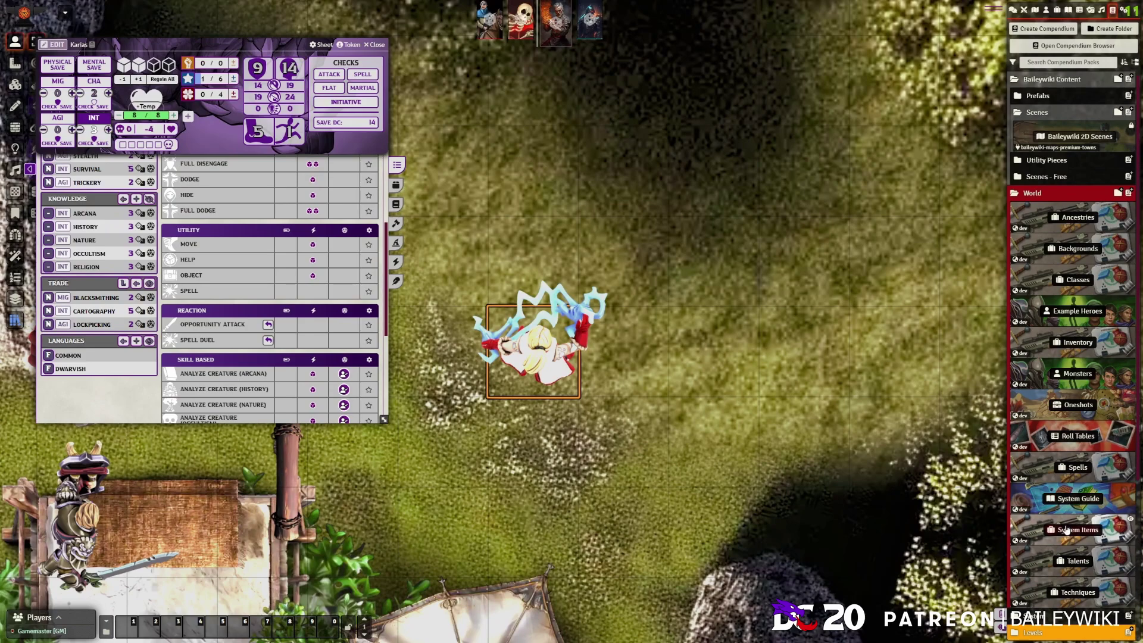
click(89, 173)
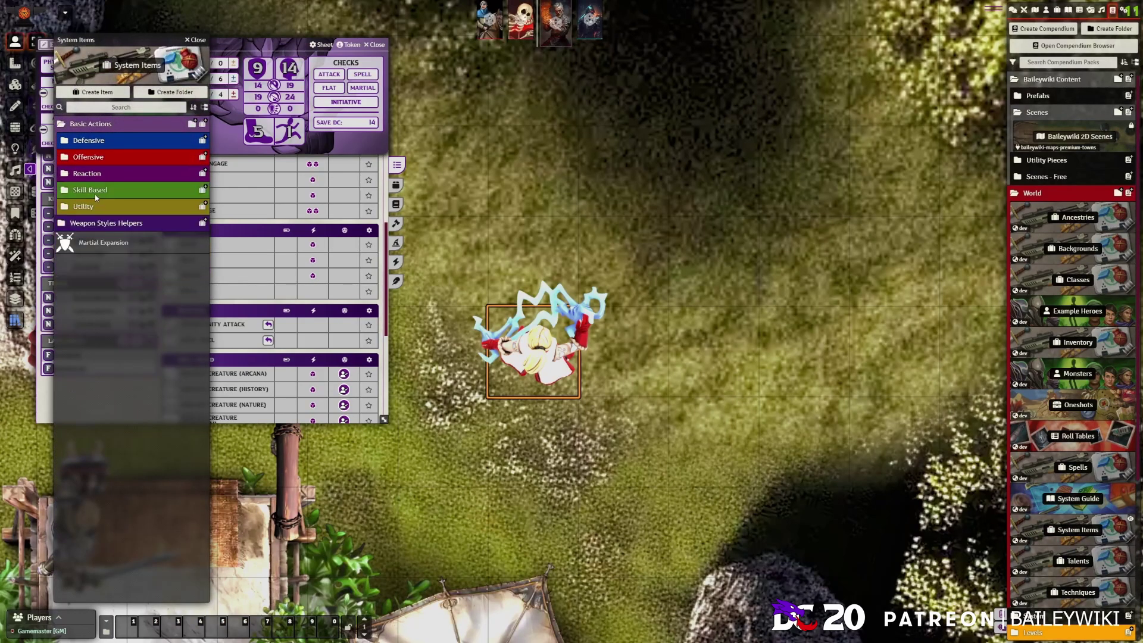
click(90, 157)
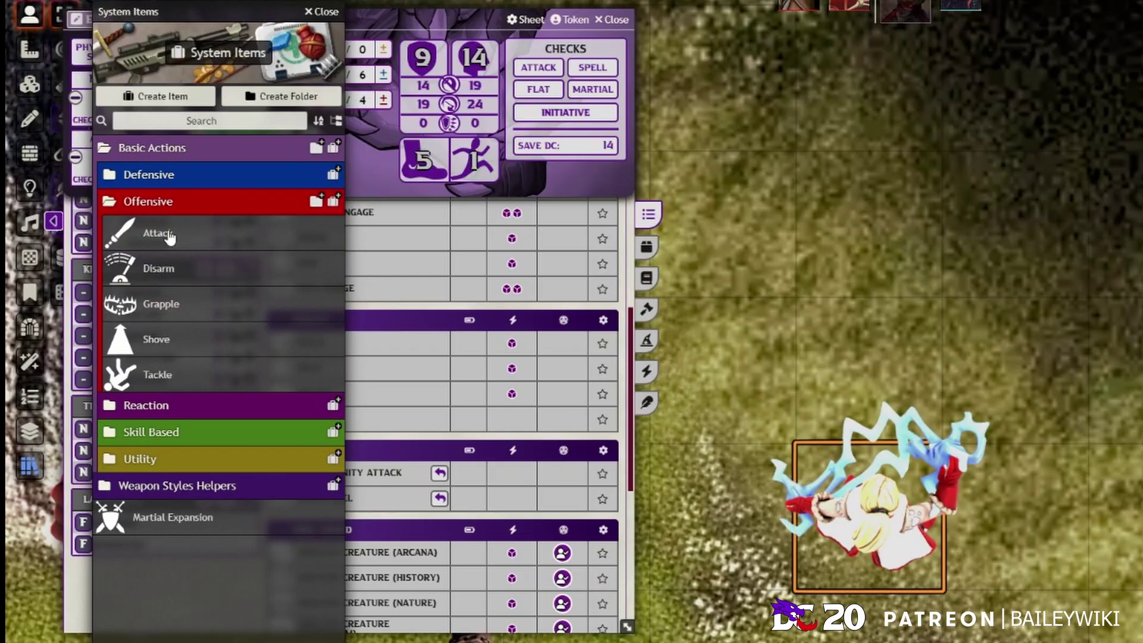
click(100, 159)
click(167, 206)
click(162, 174)
click(162, 174)
click(152, 209)
click(169, 281)
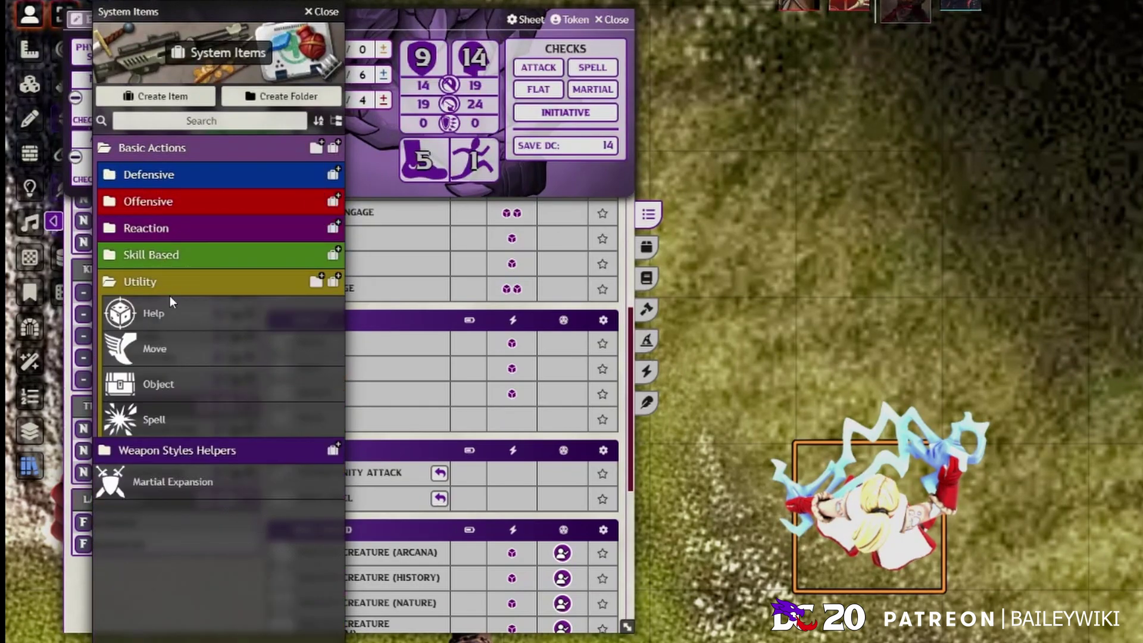
drag(154, 348, 416, 417)
click(320, 12)
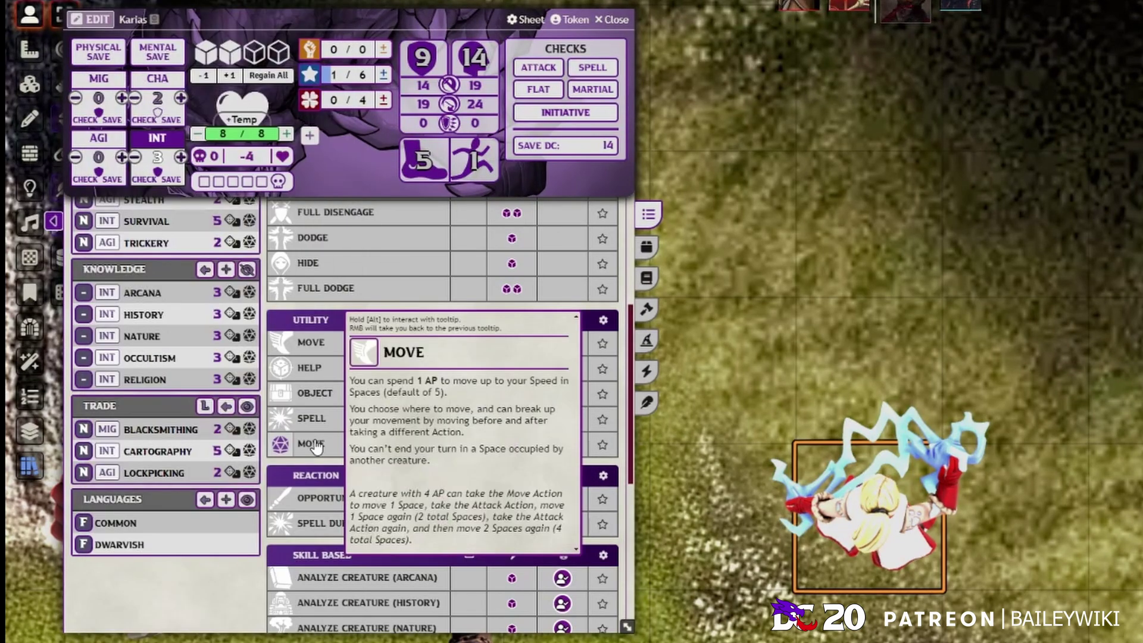
Spend Karias's last two action points on Move actions and regain all action points.
right_click(878, 476)
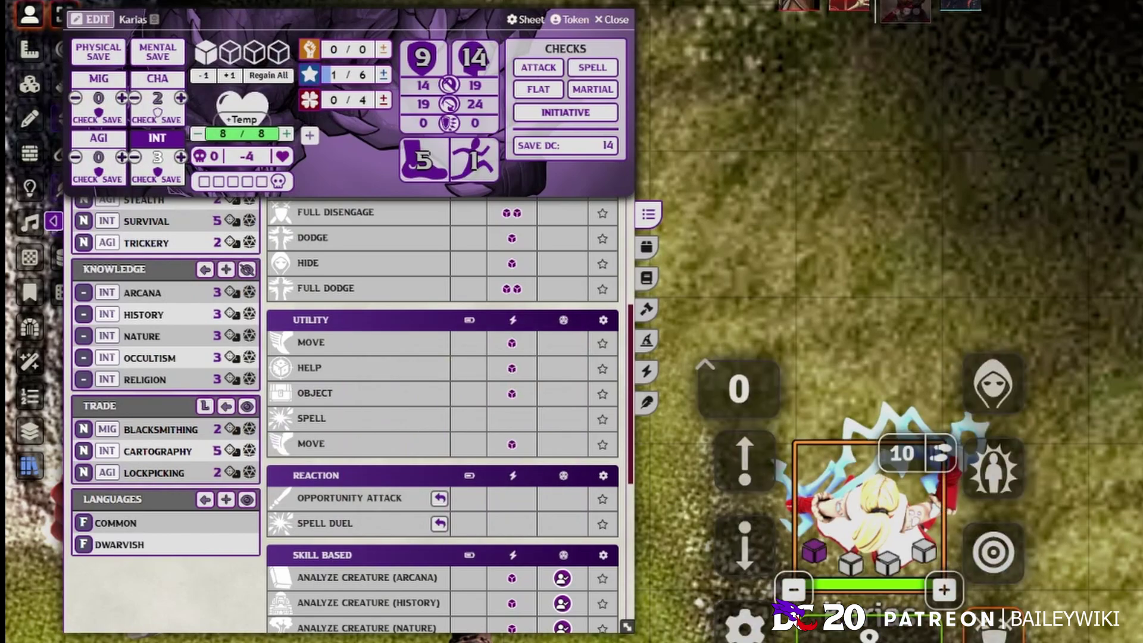
click(877, 344)
mouse_move(423, 167)
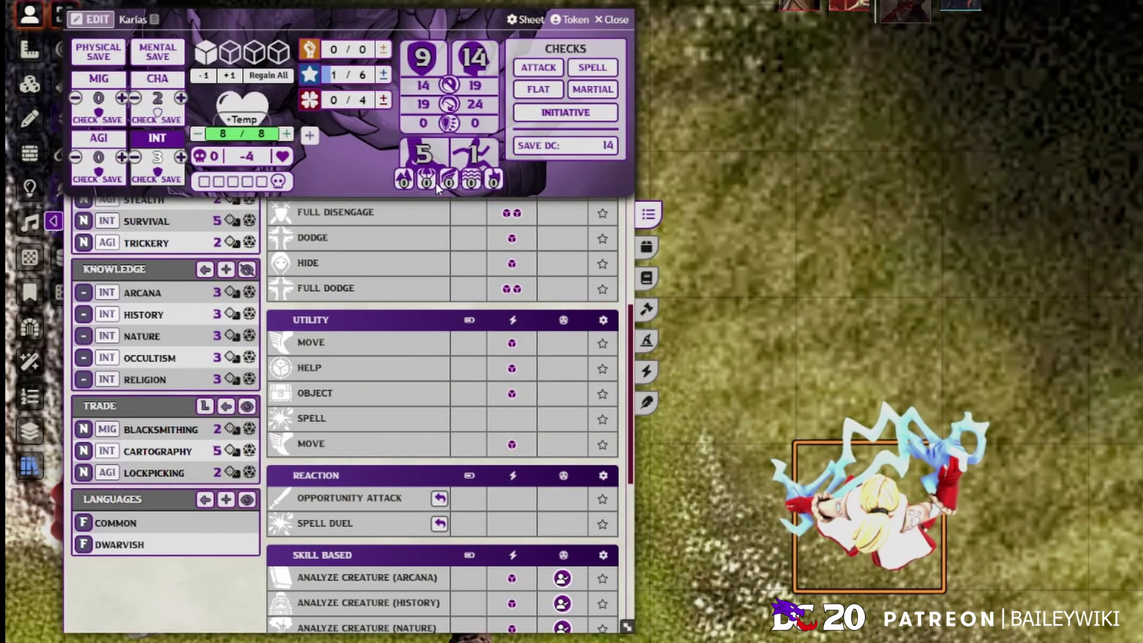
click(868, 515)
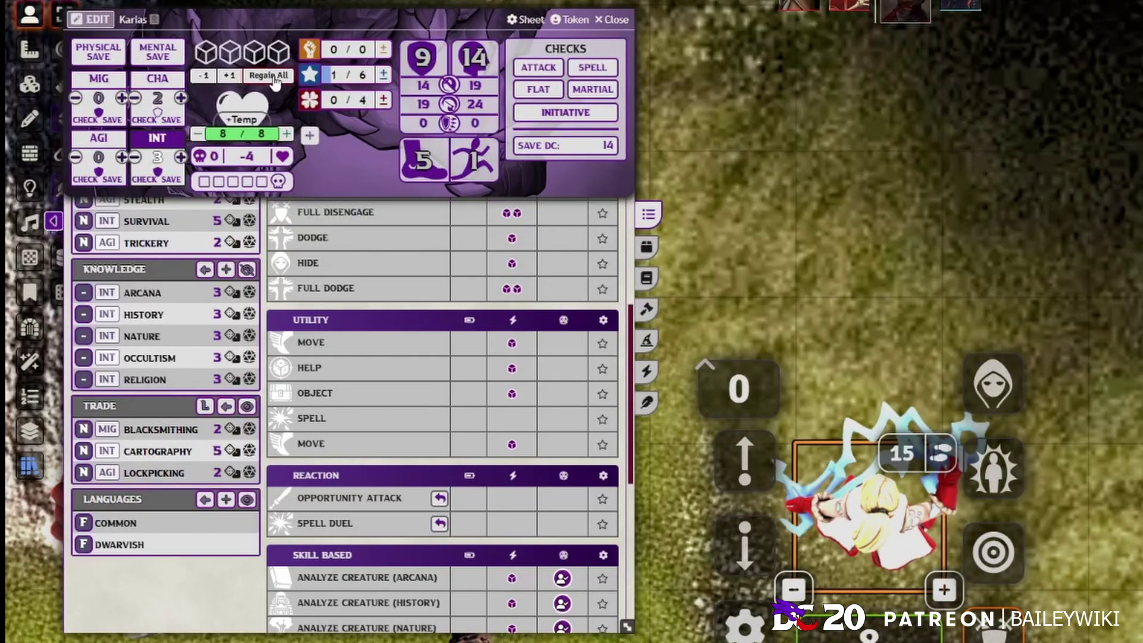
click(882, 499)
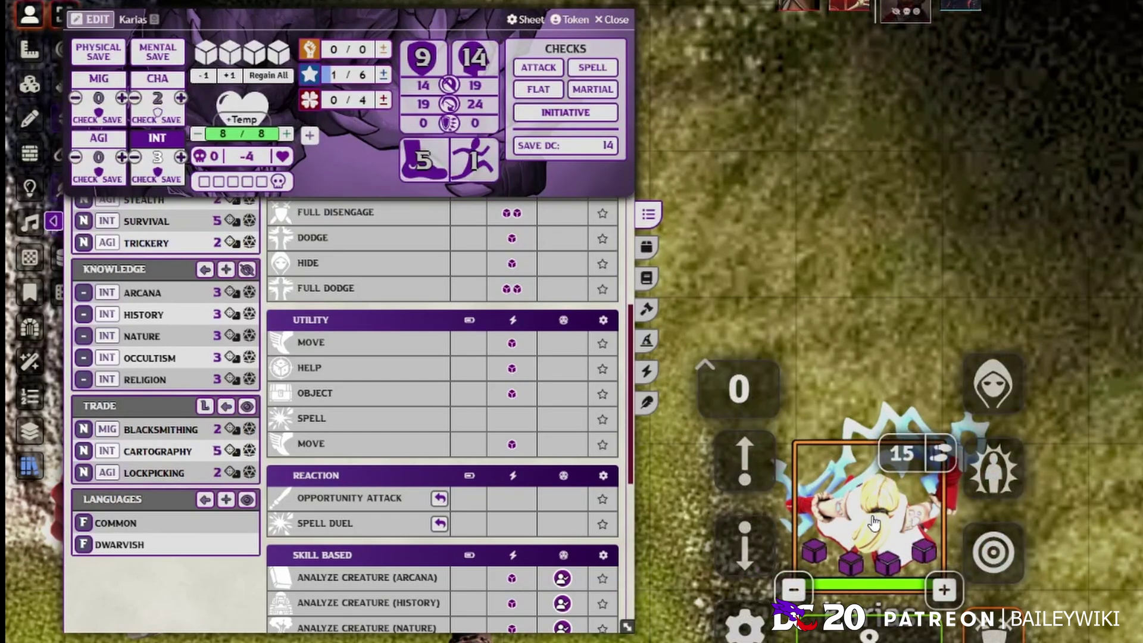
Move the Karias token two spaces straight up across the grass and check its remaining movement.
drag(873, 525, 841, 221)
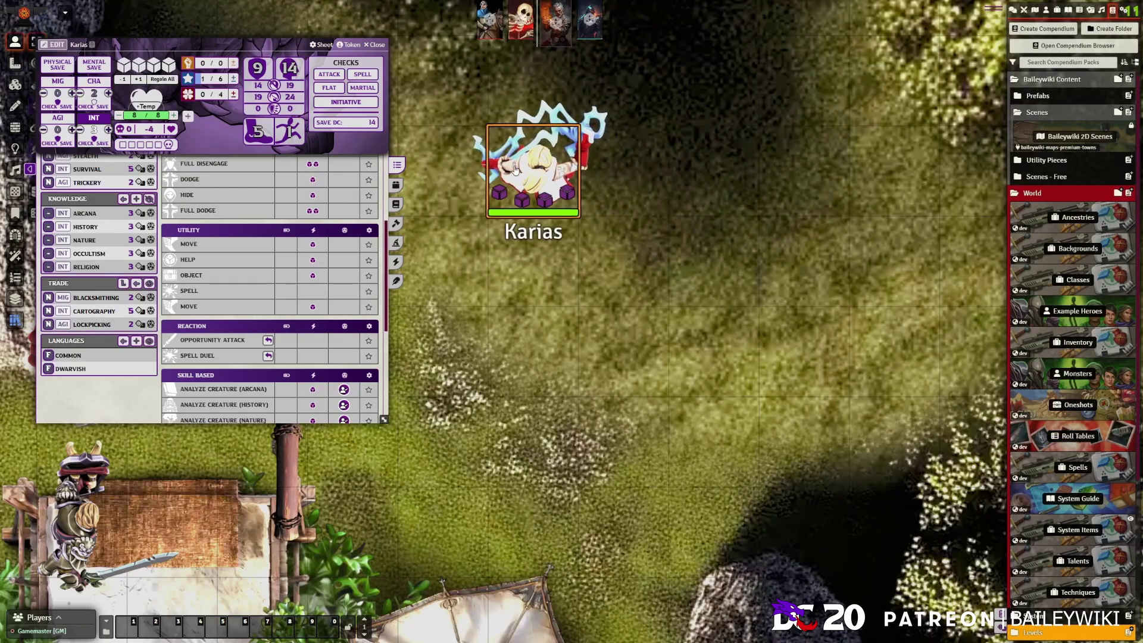
right_click(515, 170)
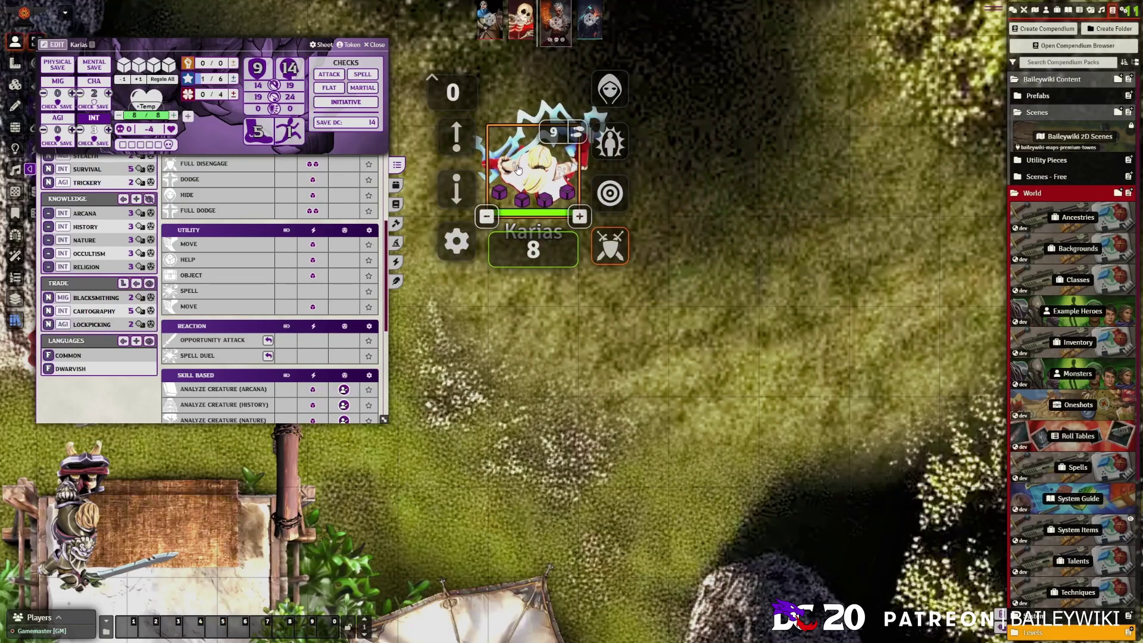
Move the Karias token three spaces down the grass, close its character sheet and check the remaining movement.
drag(515, 170, 637, 592)
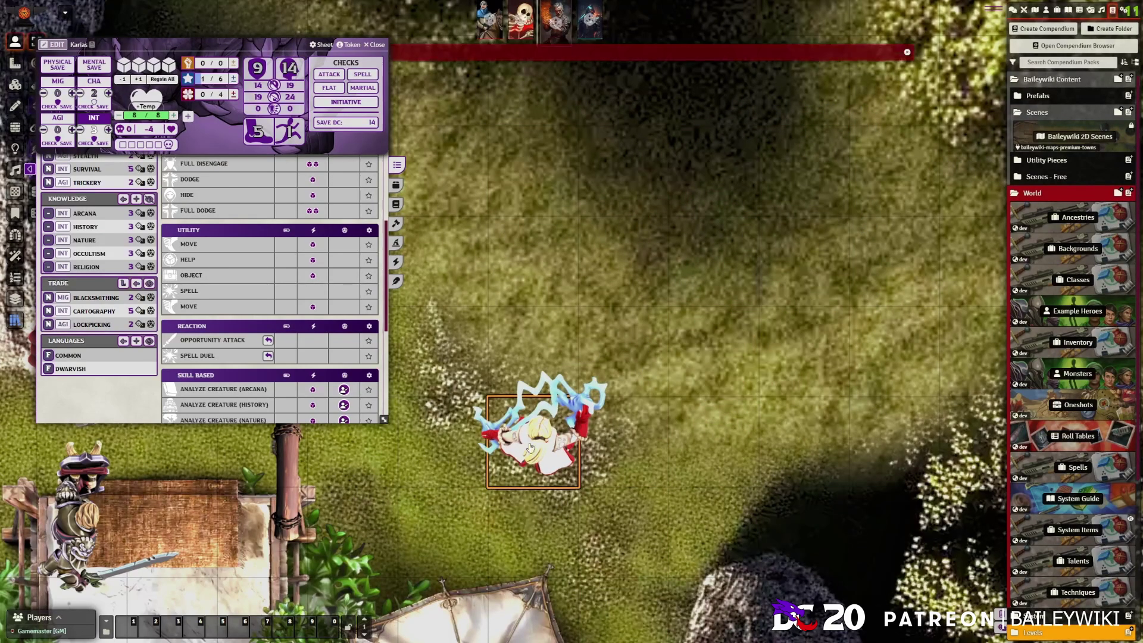
drag(372, 45, 352, 153)
click(352, 153)
scroll(544, 151, down, 2)
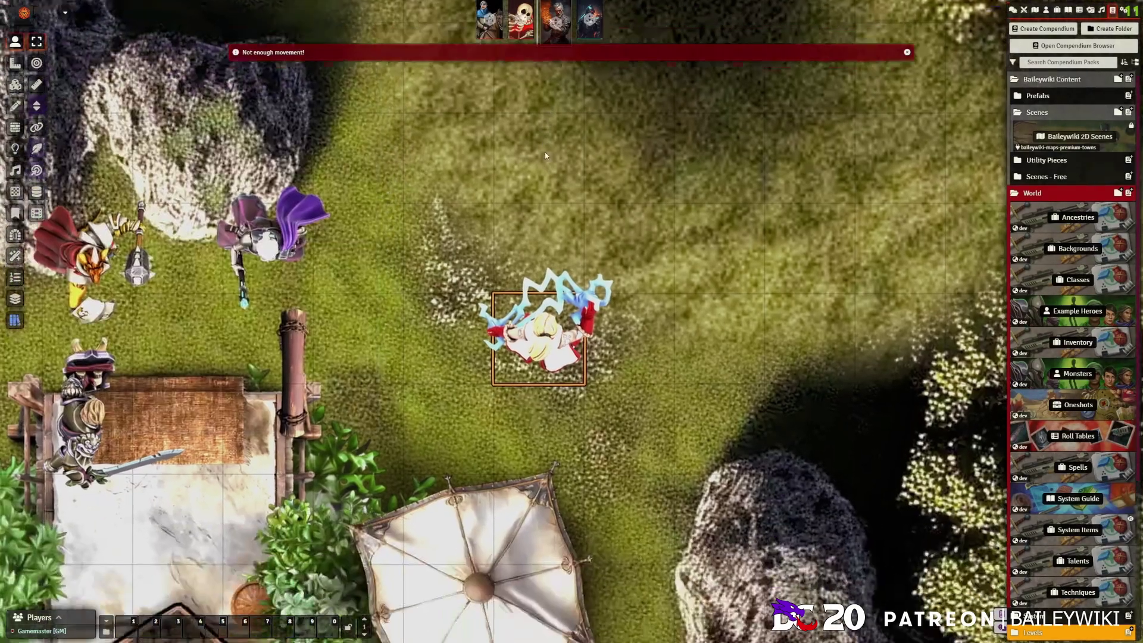
scroll(550, 198, up, 3)
right_click(620, 354)
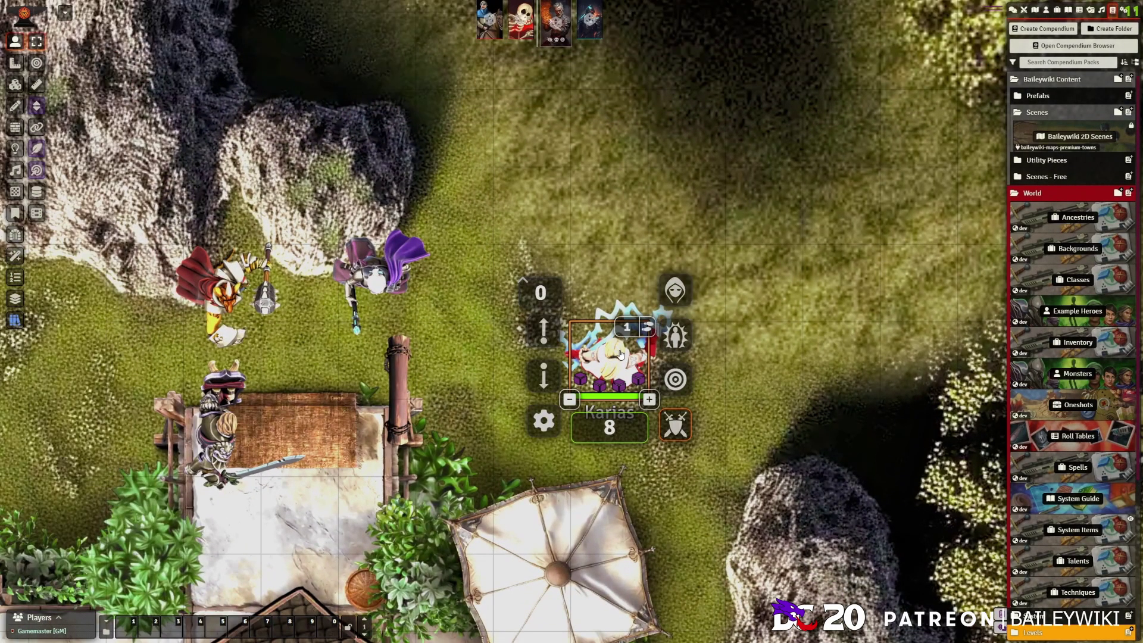
Review the movement types offered when Karias takes a move from the token controls, leaving the selection dialog and character sheet closed.
click(647, 334)
double_click(610, 357)
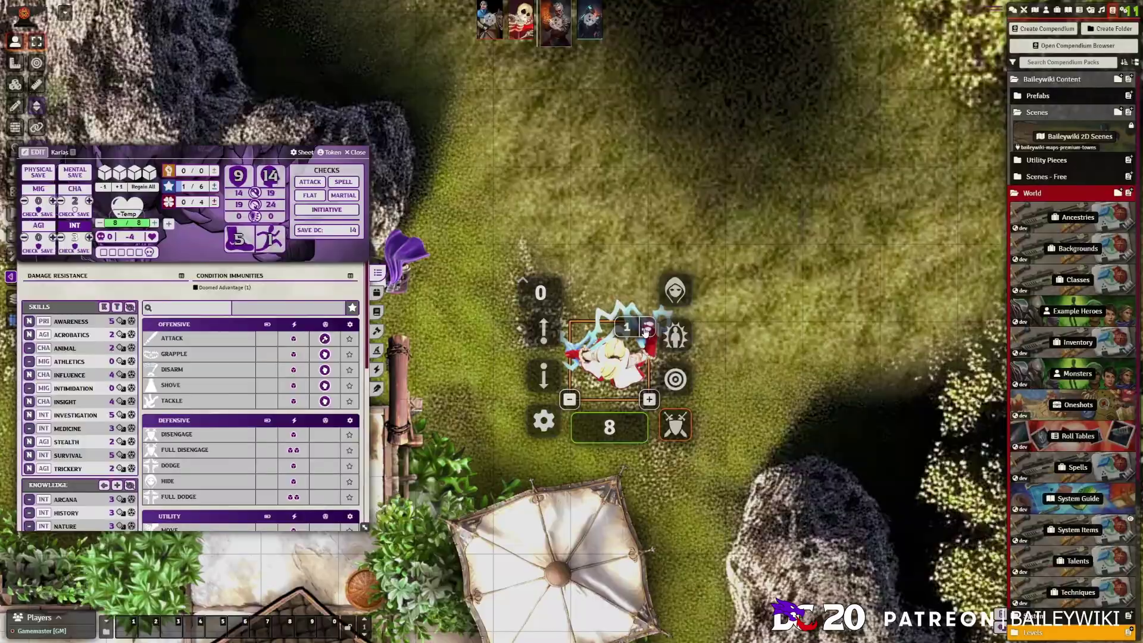
click(645, 332)
click(568, 331)
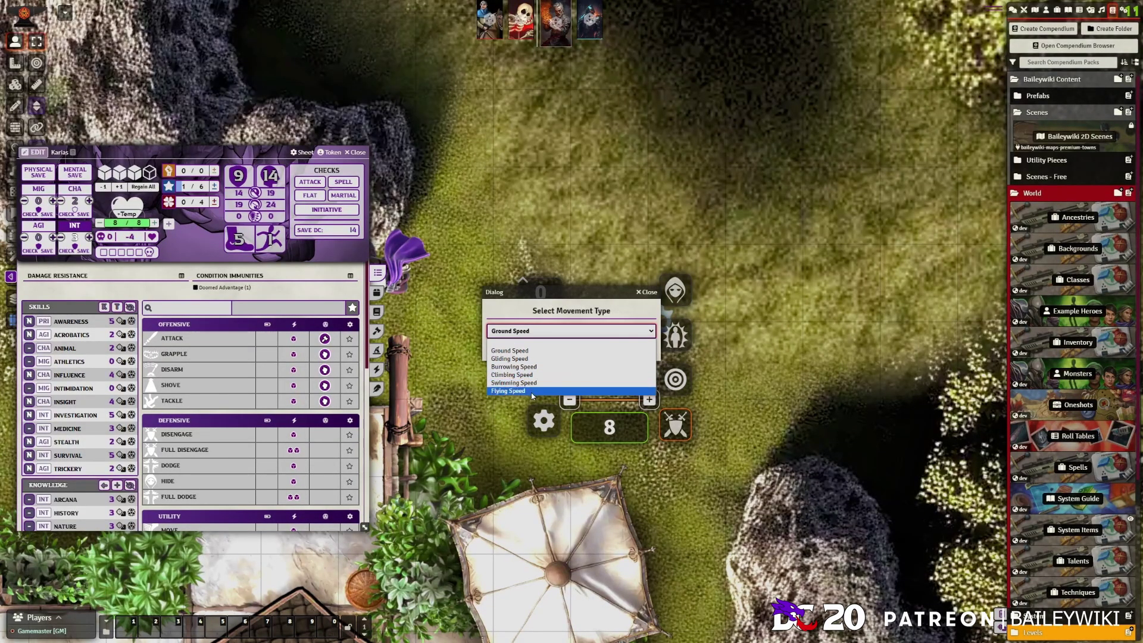
click(642, 293)
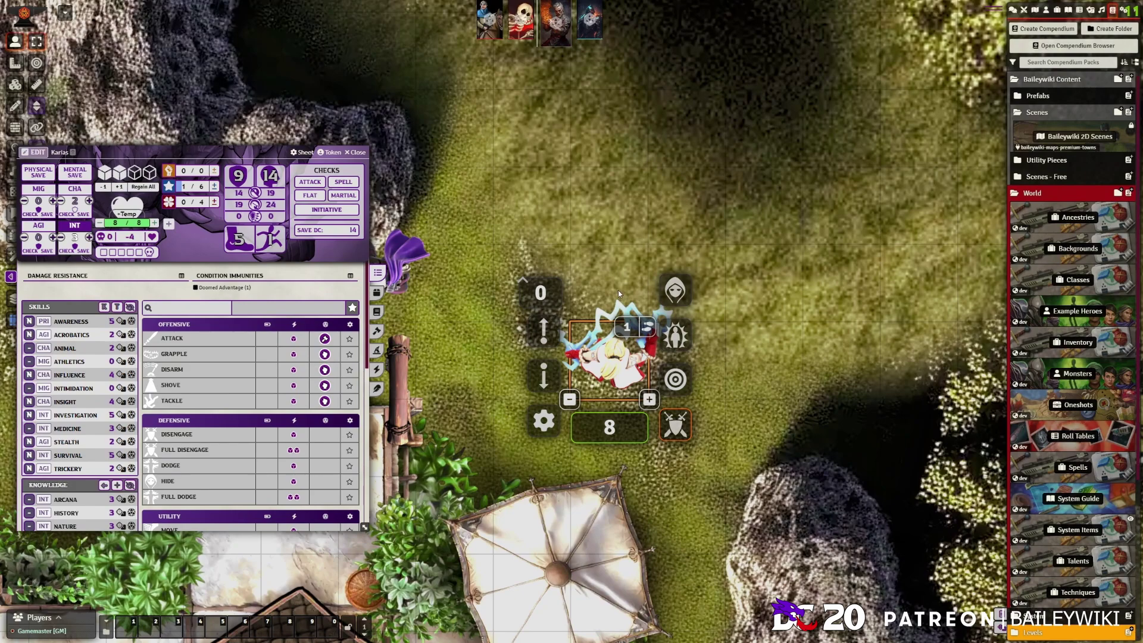
right_click(605, 244)
click(357, 153)
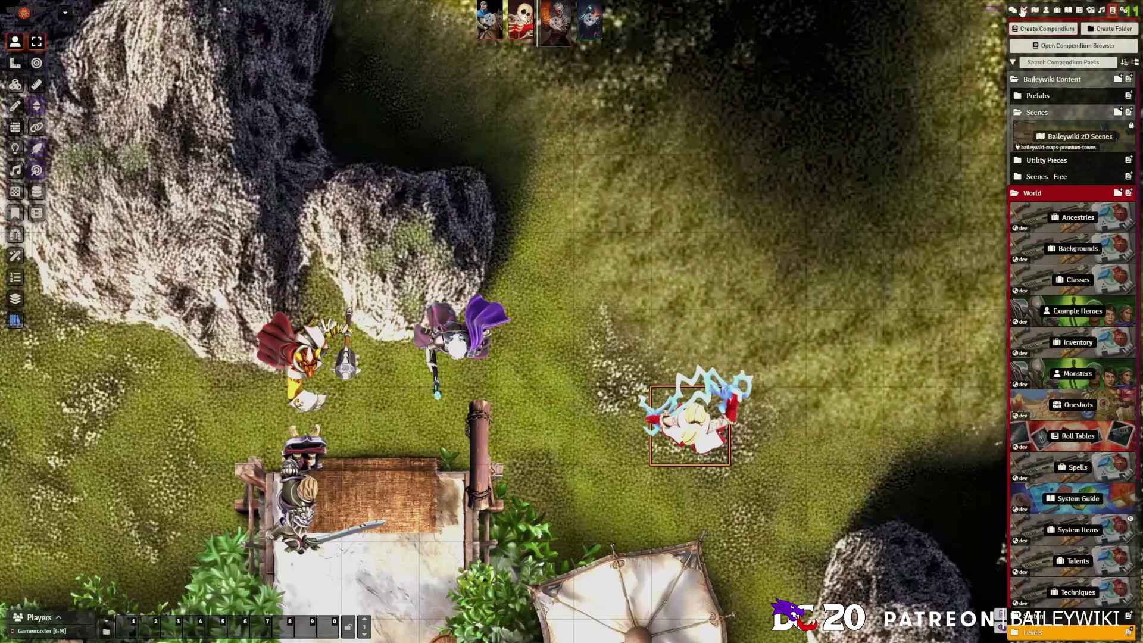
Place the Burning Flames Cone [30 Spaces] template from chat beside the rocks and move Karias one space diagonally up into it.
click(1012, 10)
click(1074, 113)
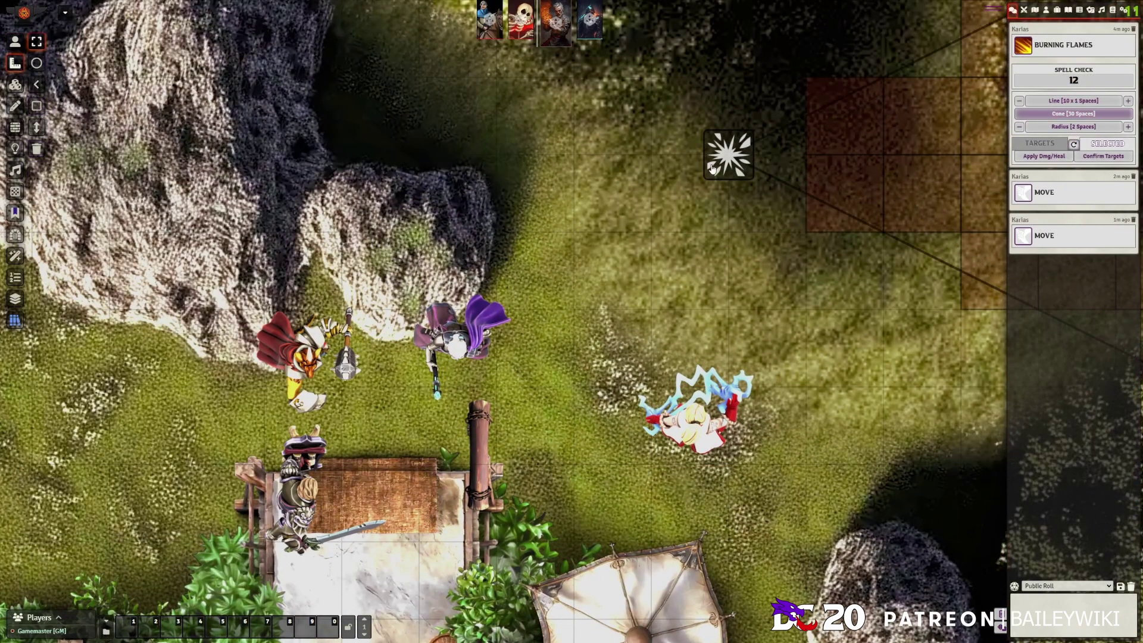
click(494, 189)
scroll(581, 279, down, 2)
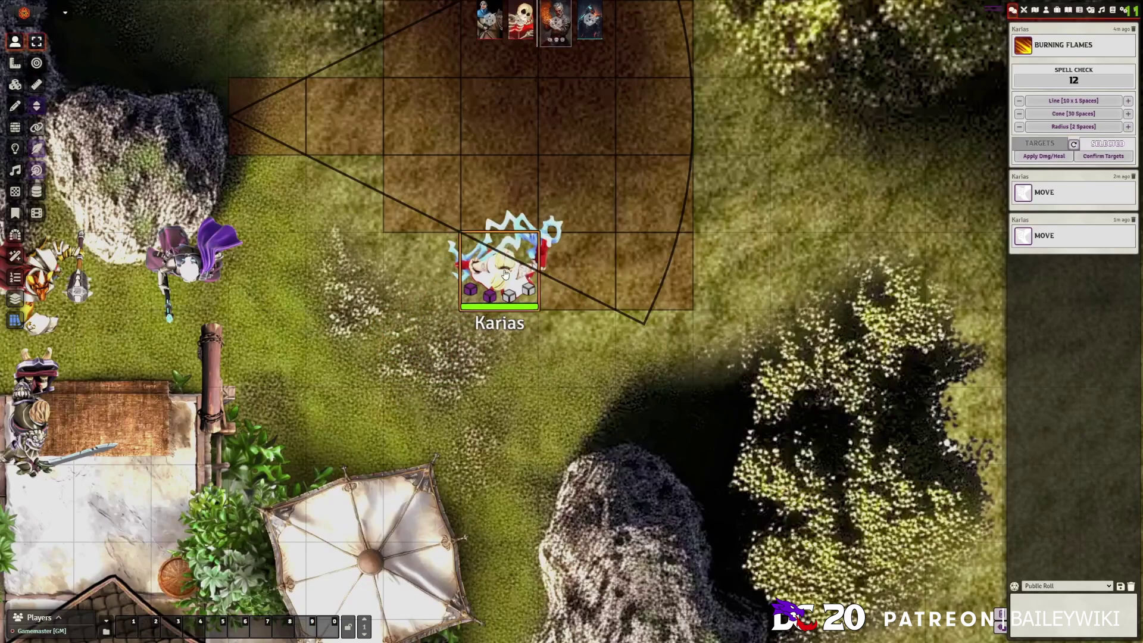
Check how much movement Karias has left while standing inside the flame cone.
right_click(500, 250)
right_click(500, 250)
scroll(663, 290, up, 2)
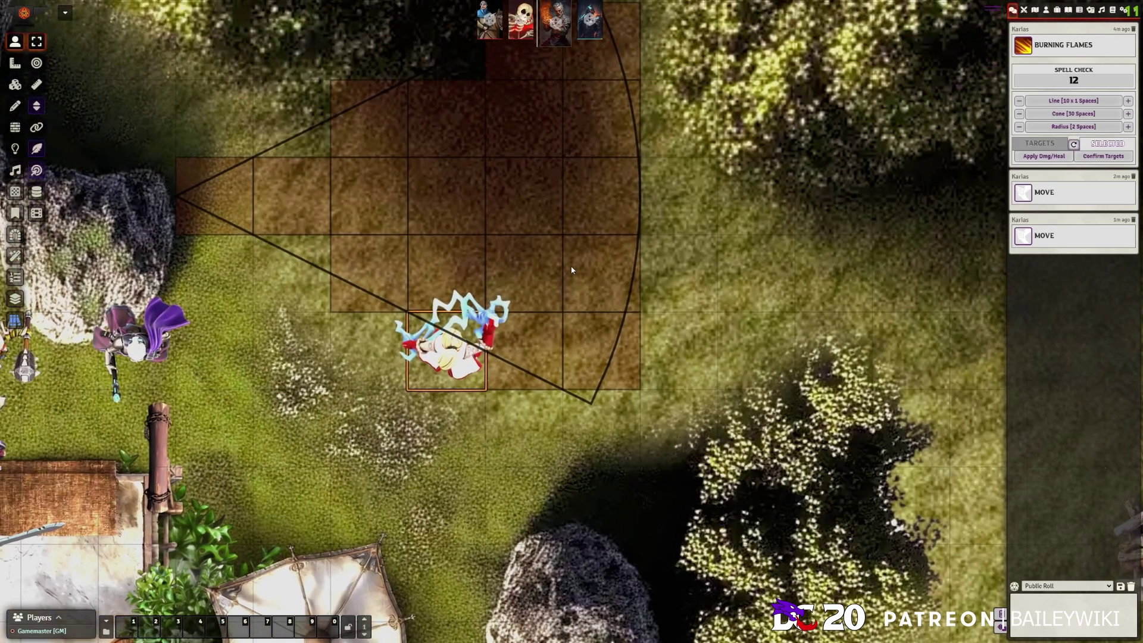
right_click(447, 348)
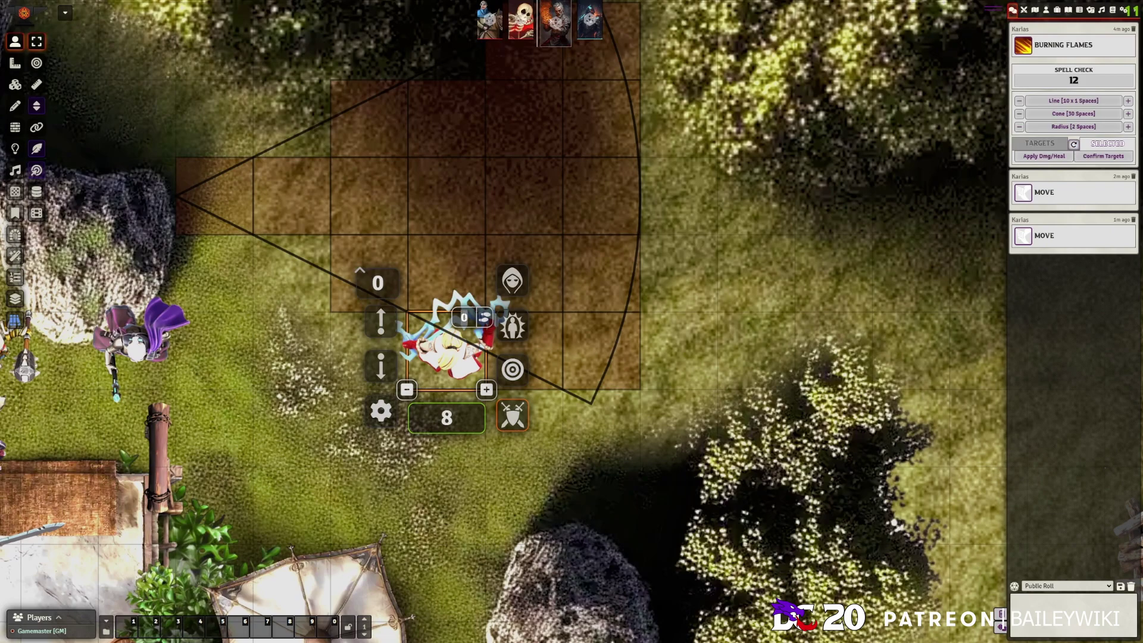
right_click(444, 360)
right_click(443, 360)
right_click(443, 360)
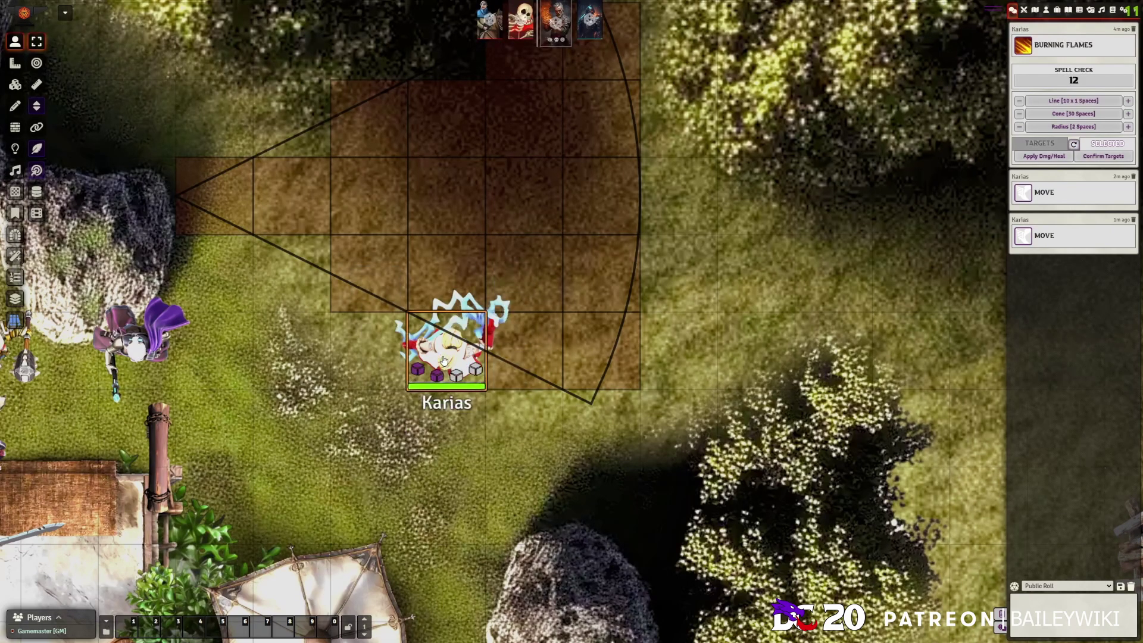
Move the Karias token three spaces to the right, out of the cone, and check its remaining movement.
drag(443, 360, 673, 349)
right_click(675, 348)
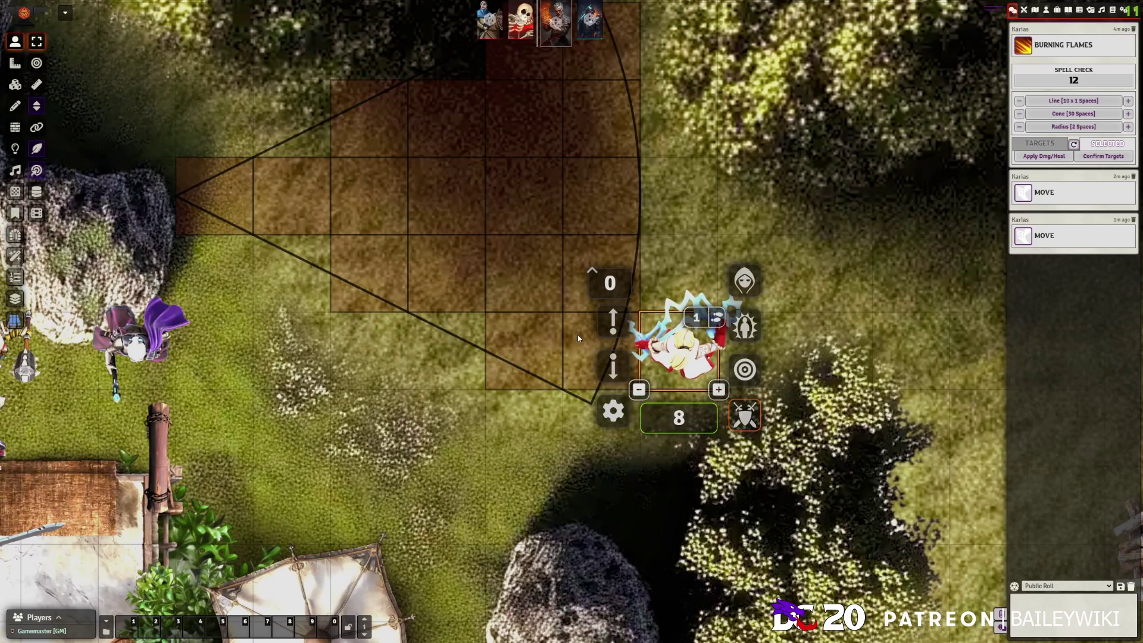
mouse_move(676, 337)
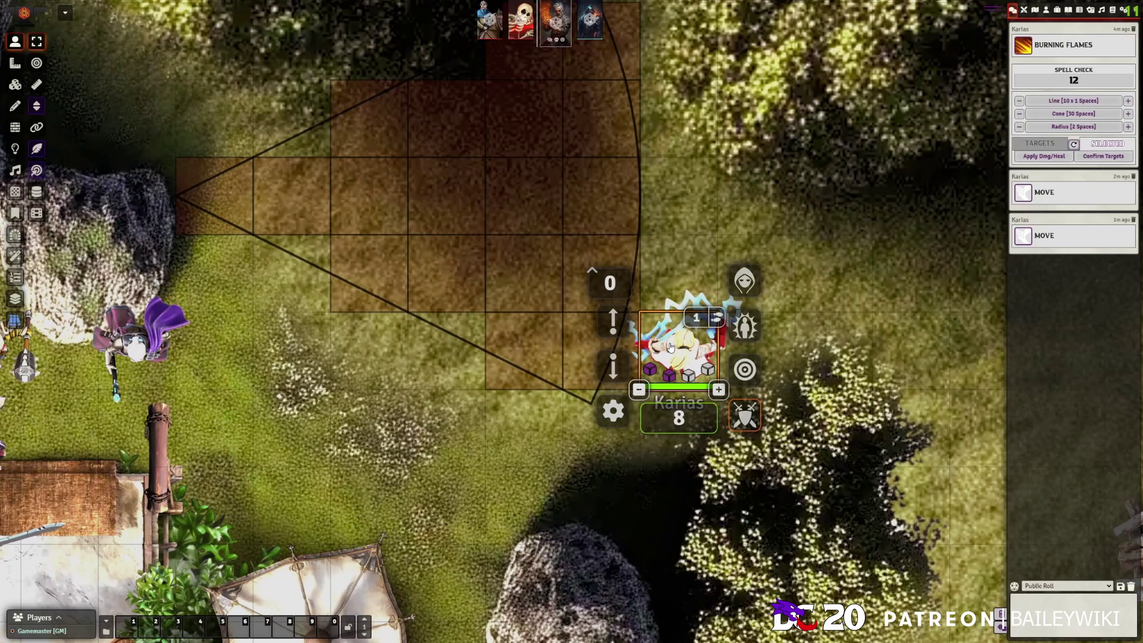
click(684, 333)
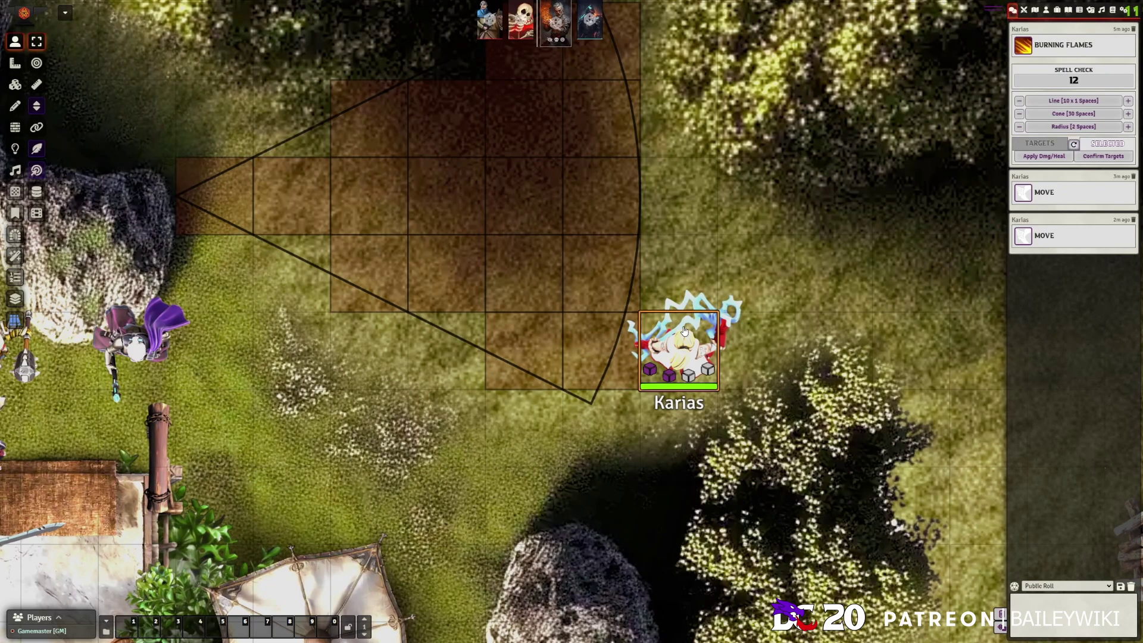
Delete Karias's two Move messages from the chat log.
click(1133, 178)
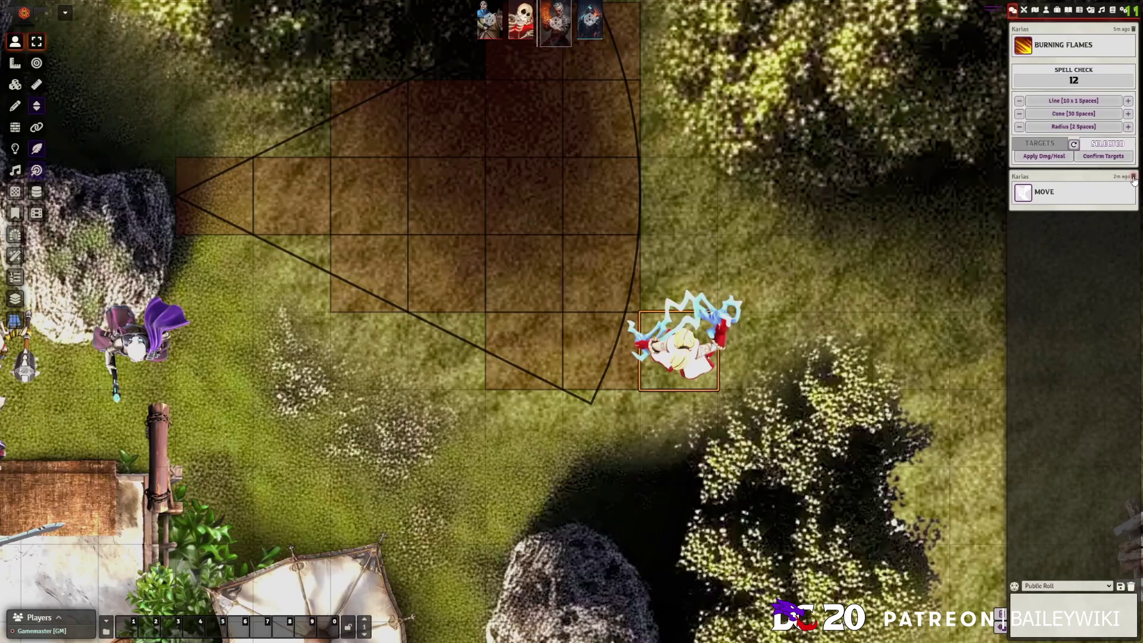
click(1133, 177)
scroll(750, 277, down, 2)
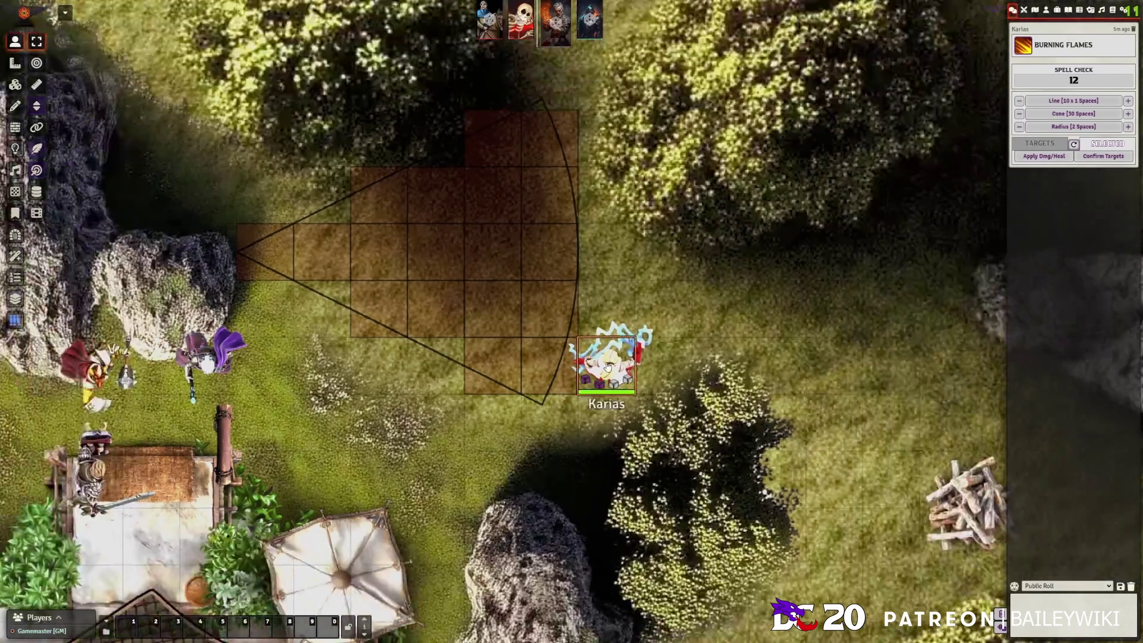
Look at the Disable Difficult Terrain option in the DC20Rpg game settings and close the settings without changing it.
click(1121, 12)
click(1072, 107)
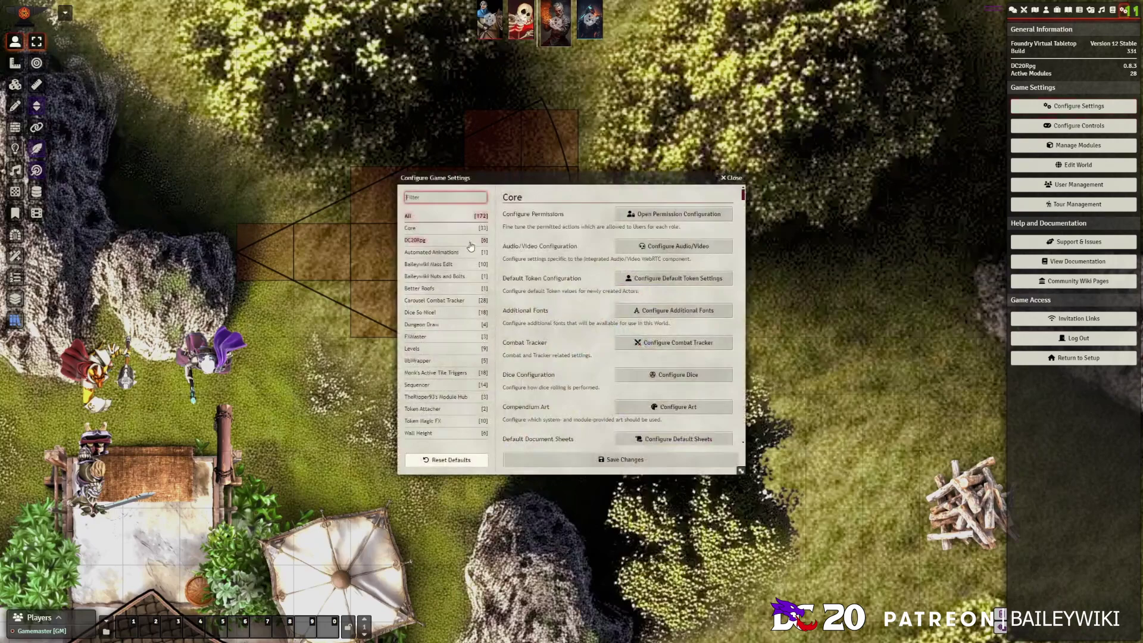
click(425, 241)
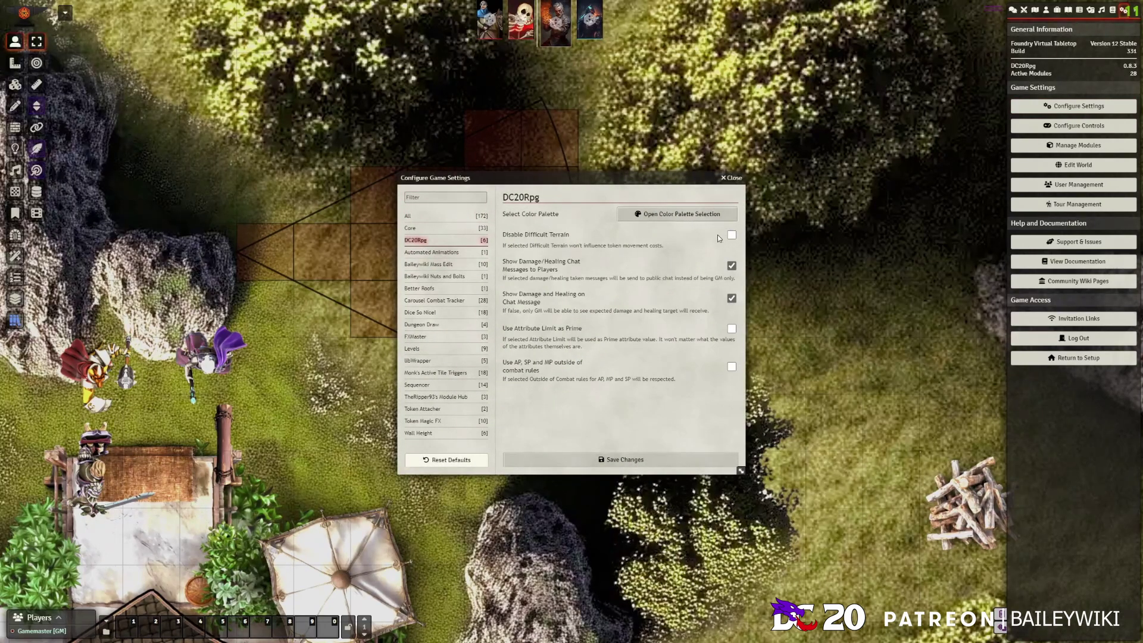
click(731, 177)
Examine the Karias token's remaining movement beside the cone through its token controls.
drag(597, 274, 720, 261)
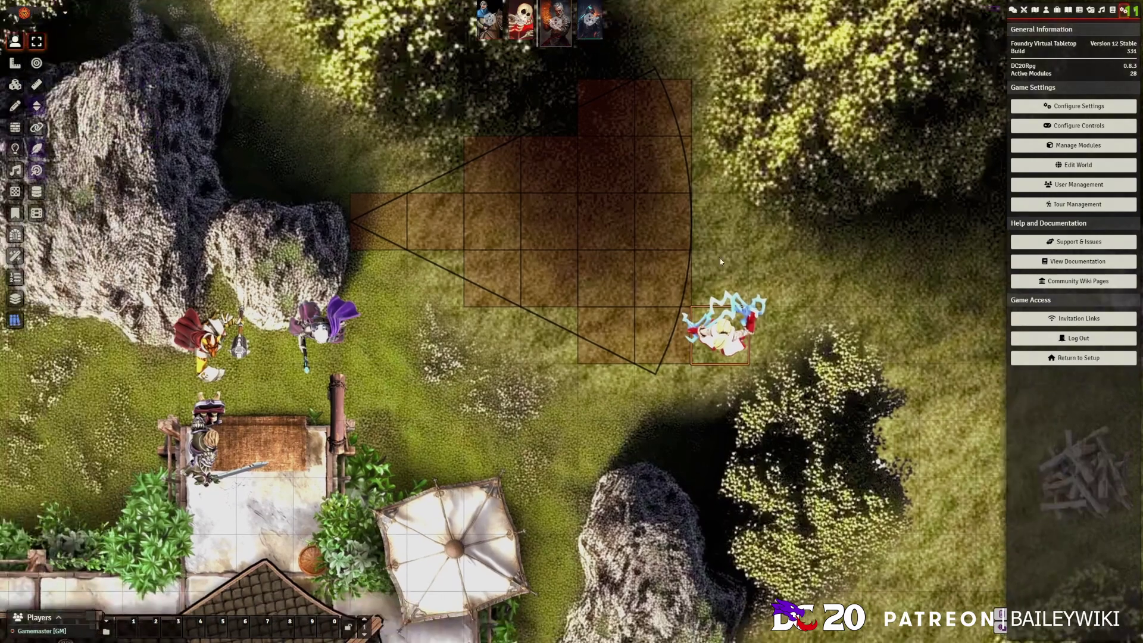
right_click(723, 329)
right_click(723, 329)
right_click(723, 329)
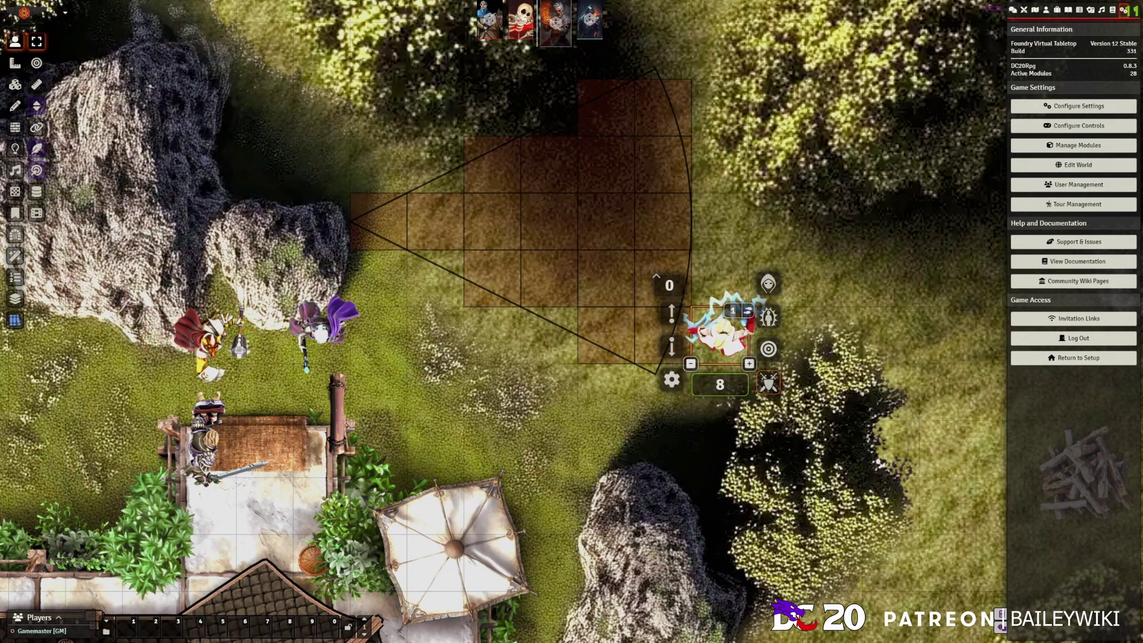
right_click(729, 325)
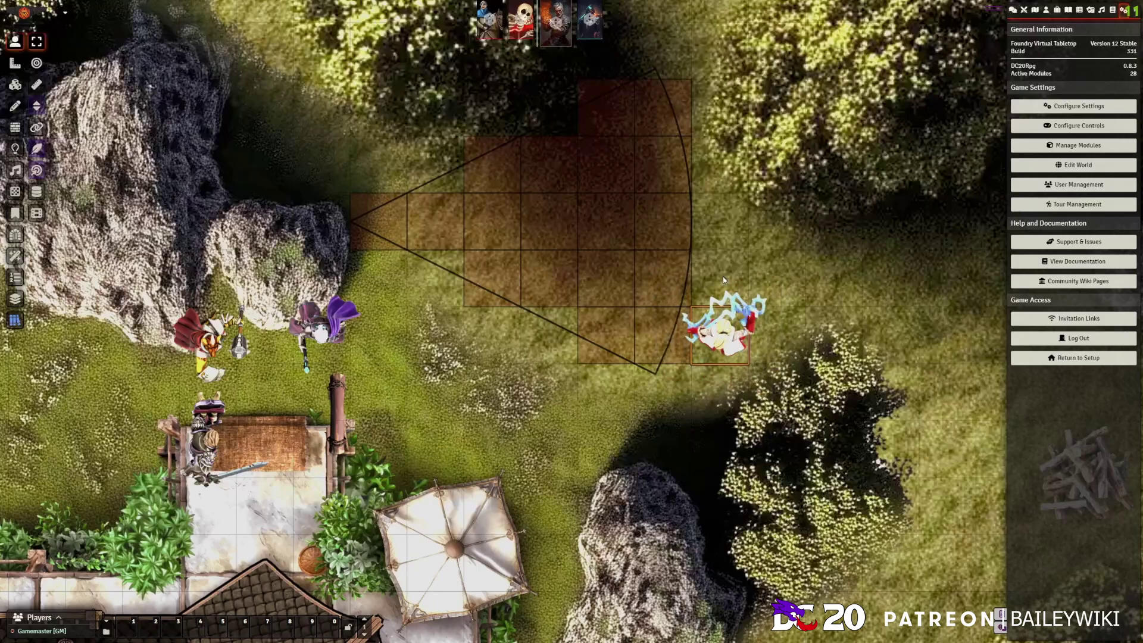
scroll(750, 246, up, 2)
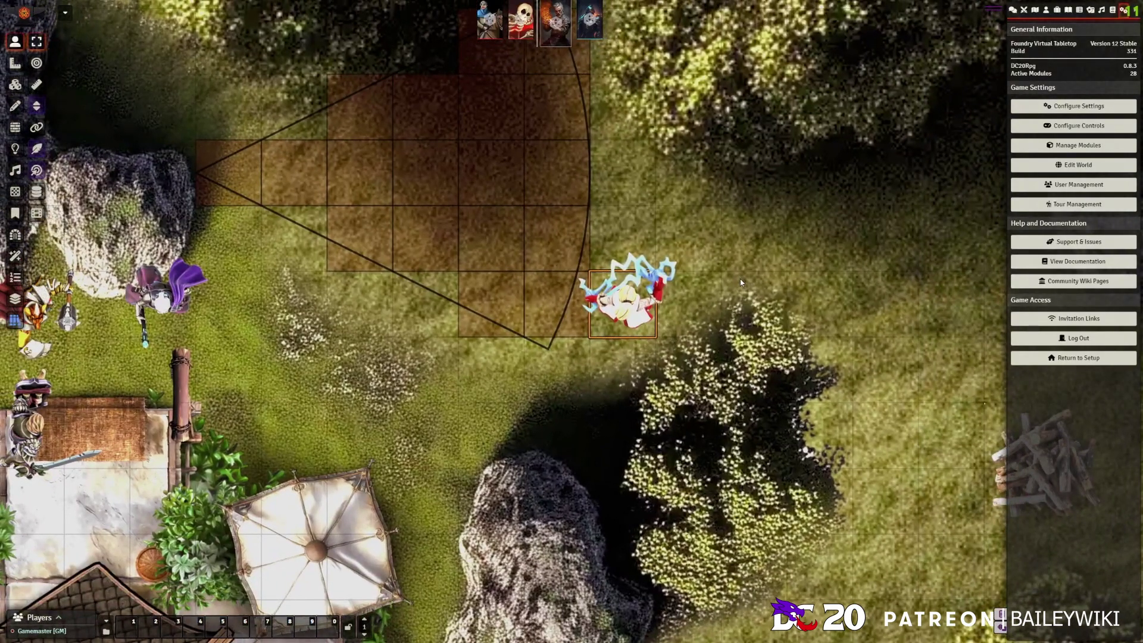
scroll(741, 278, up, 2)
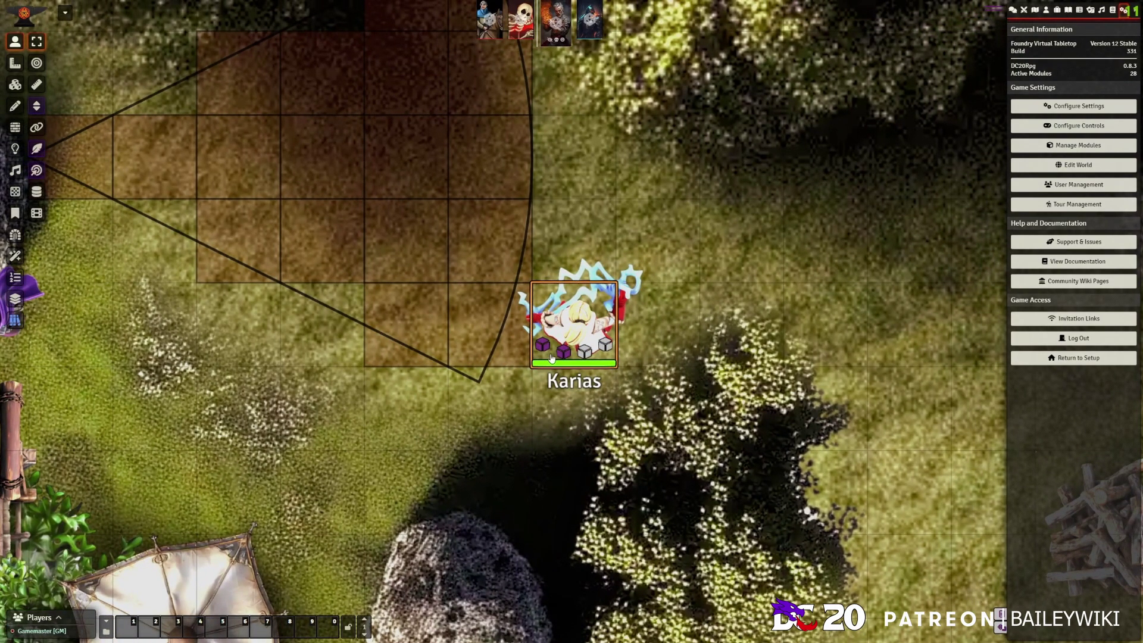
Give one action point back to Karias directly on its token.
right_click(582, 330)
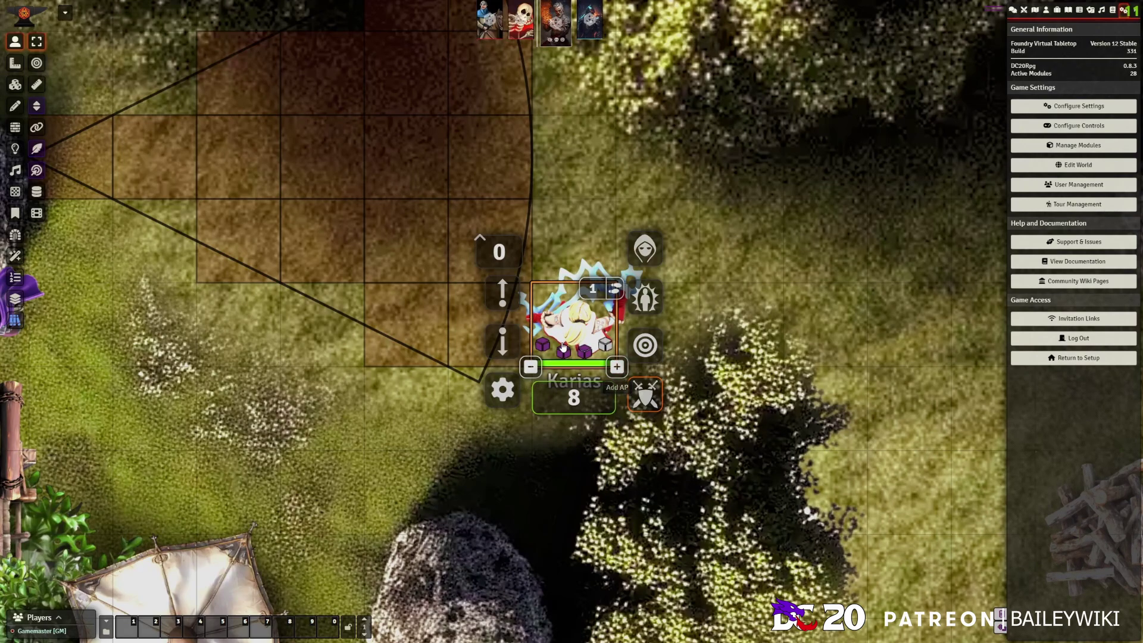
right_click(563, 337)
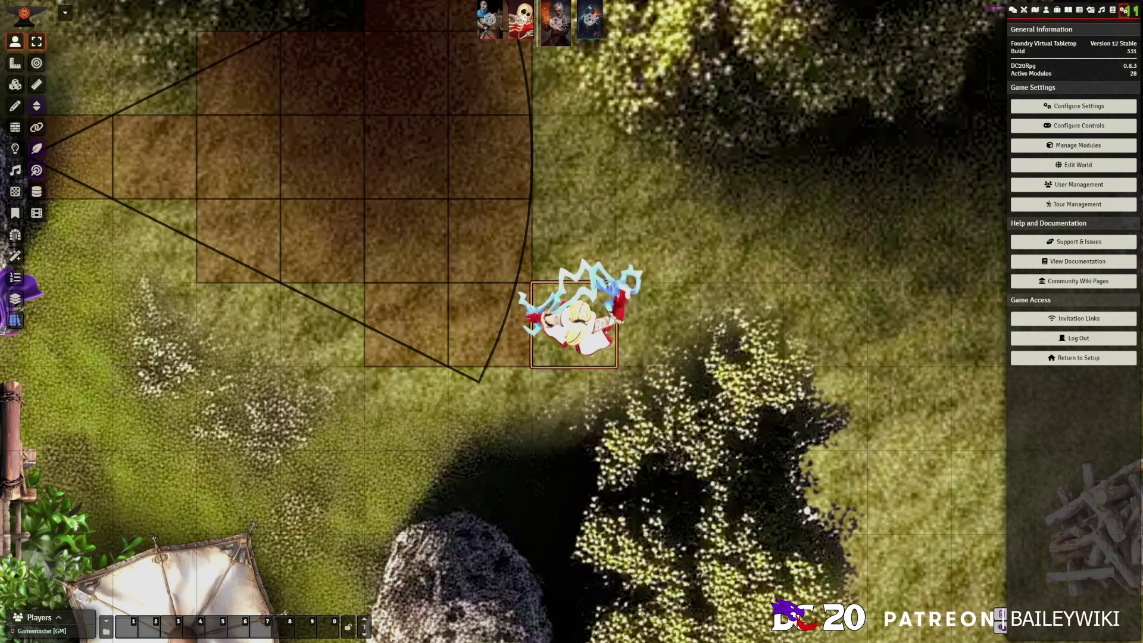
right_click(573, 329)
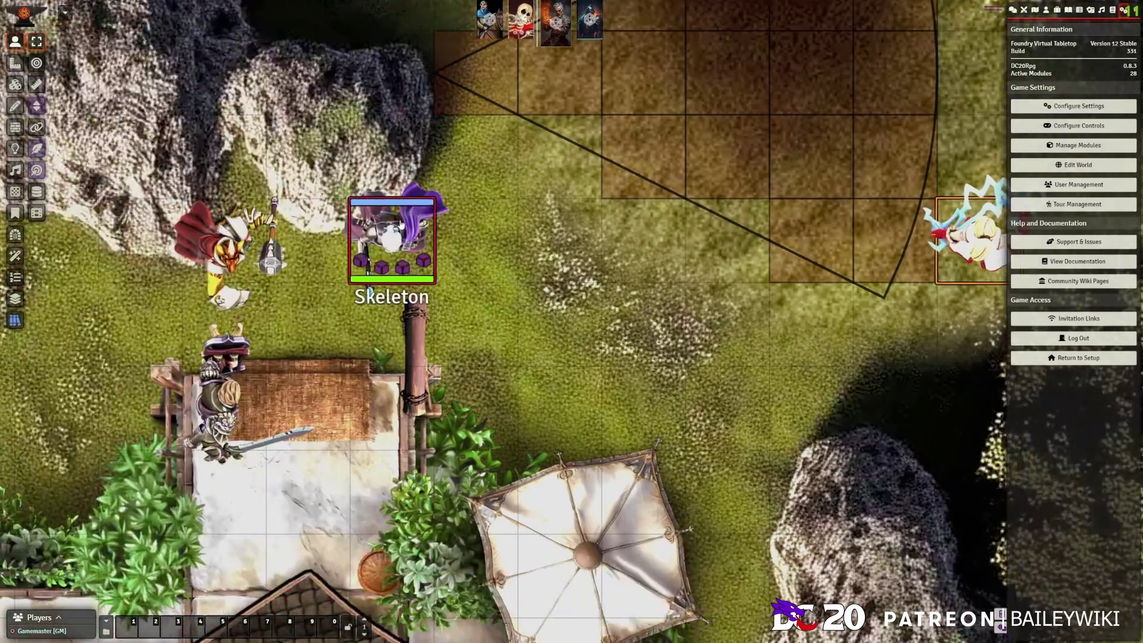
Inspect the Skeleton token's controls and open its sheet to review its action points, closing it when done.
right_click(417, 255)
drag(417, 256, 565, 266)
double_click(564, 266)
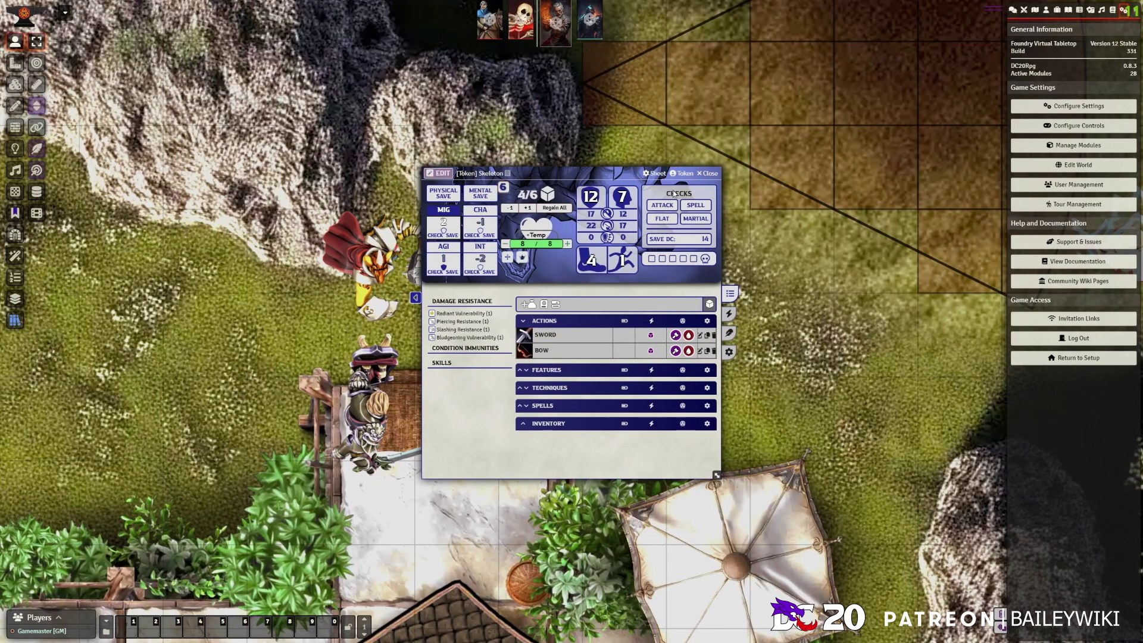
click(707, 173)
scroll(533, 250, up, 4)
right_click(534, 250)
right_click(534, 250)
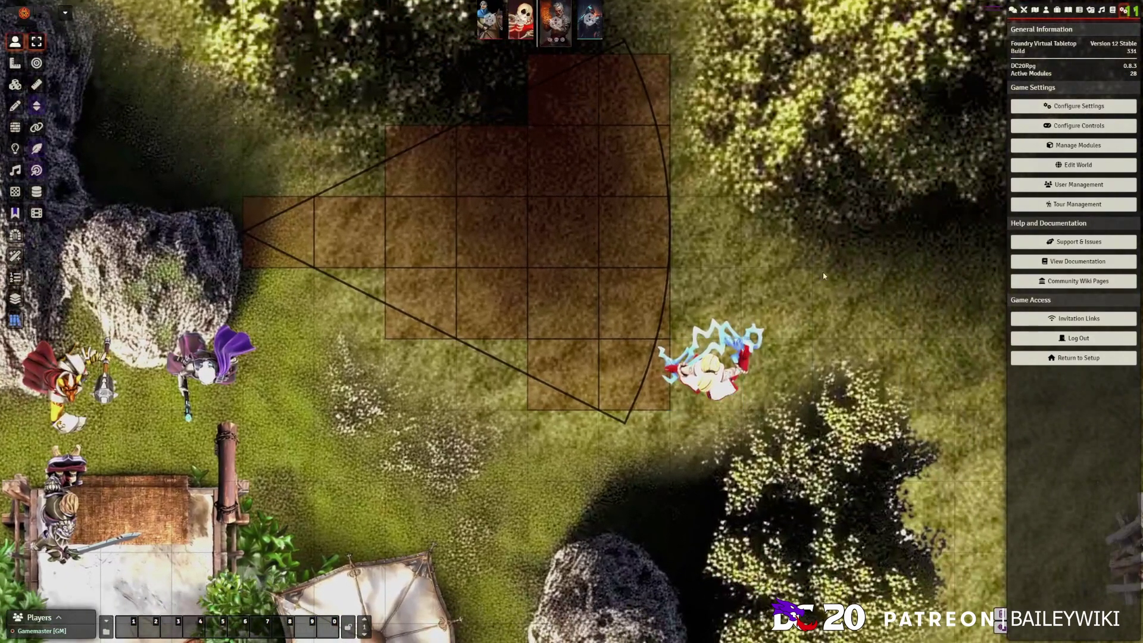
Open Sergius's character sheet with its side details expanded and browse the ancestry compendium with System sources excluded.
click(1045, 10)
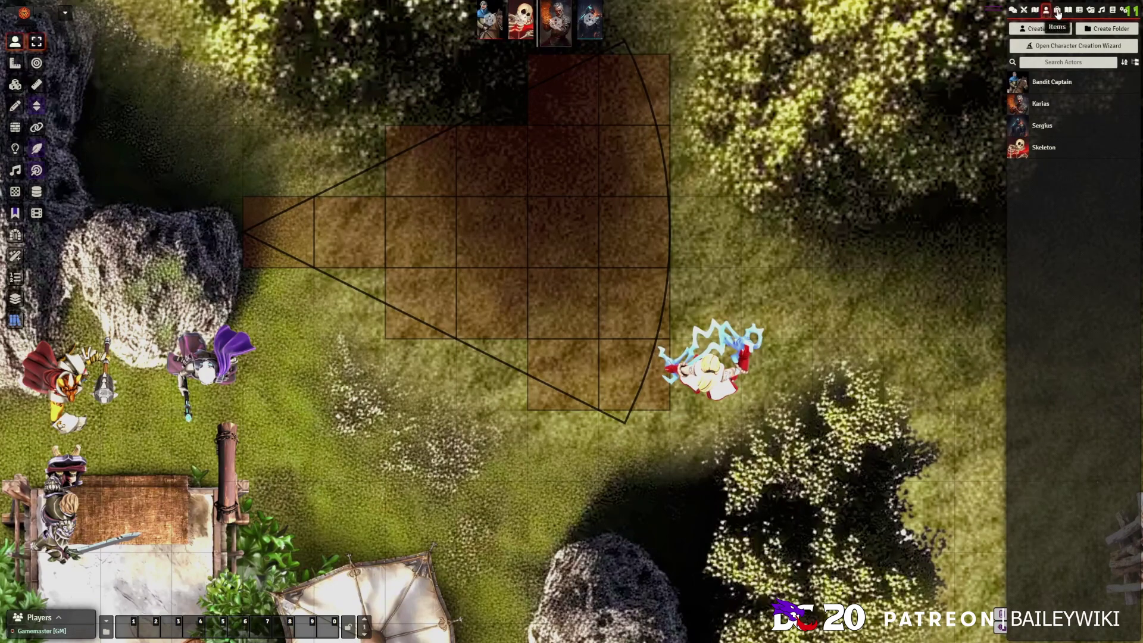
drag(247, 461, 487, 343)
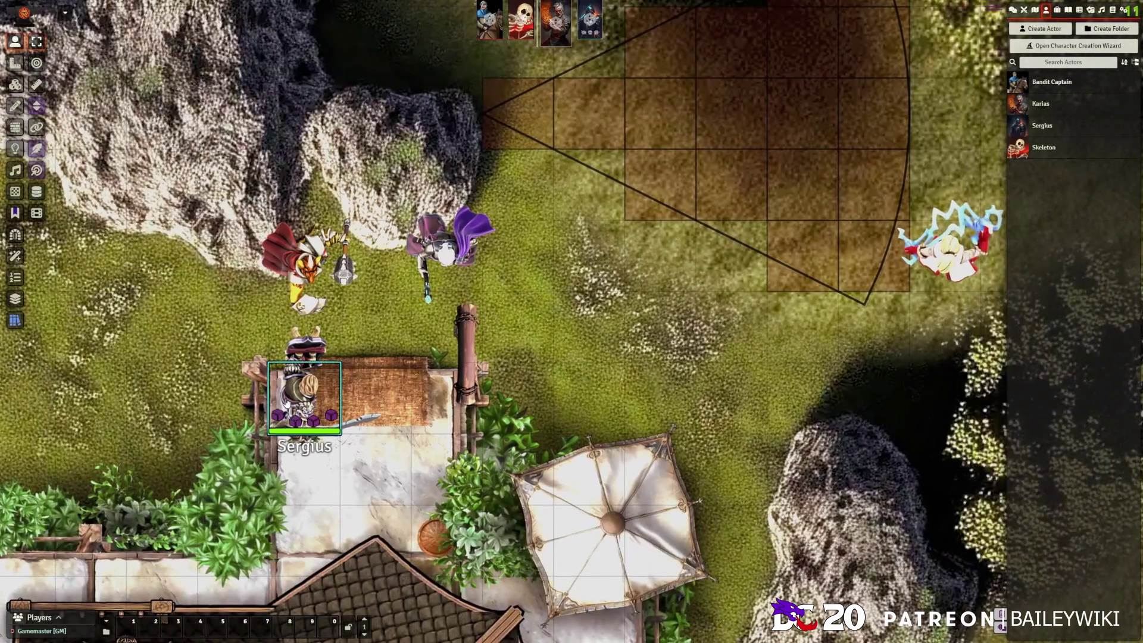
double_click(300, 402)
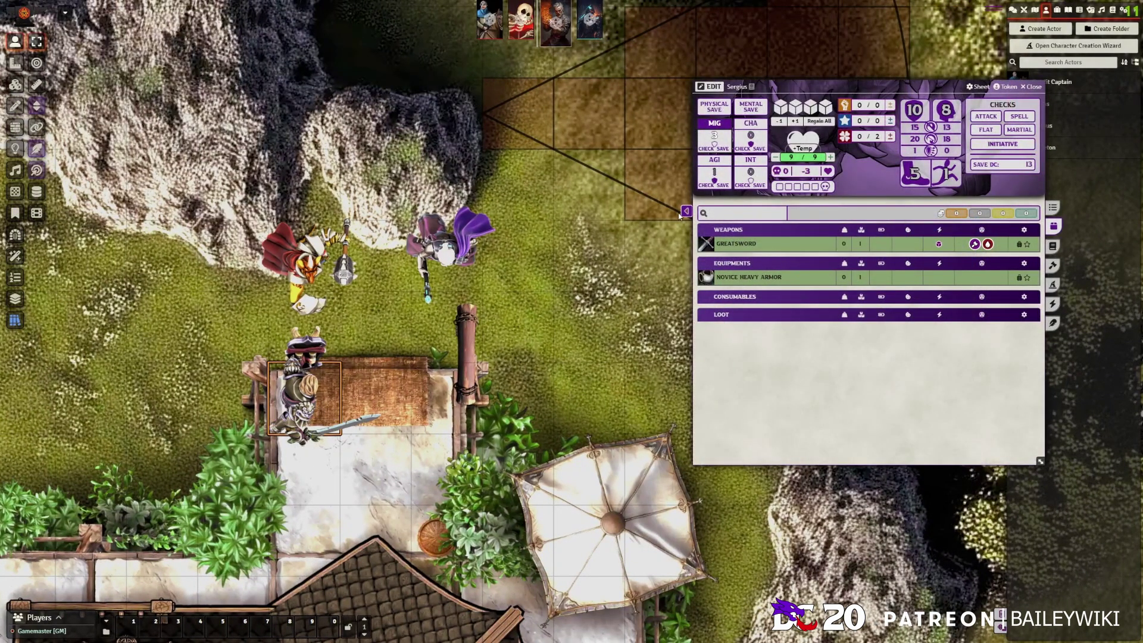
click(685, 213)
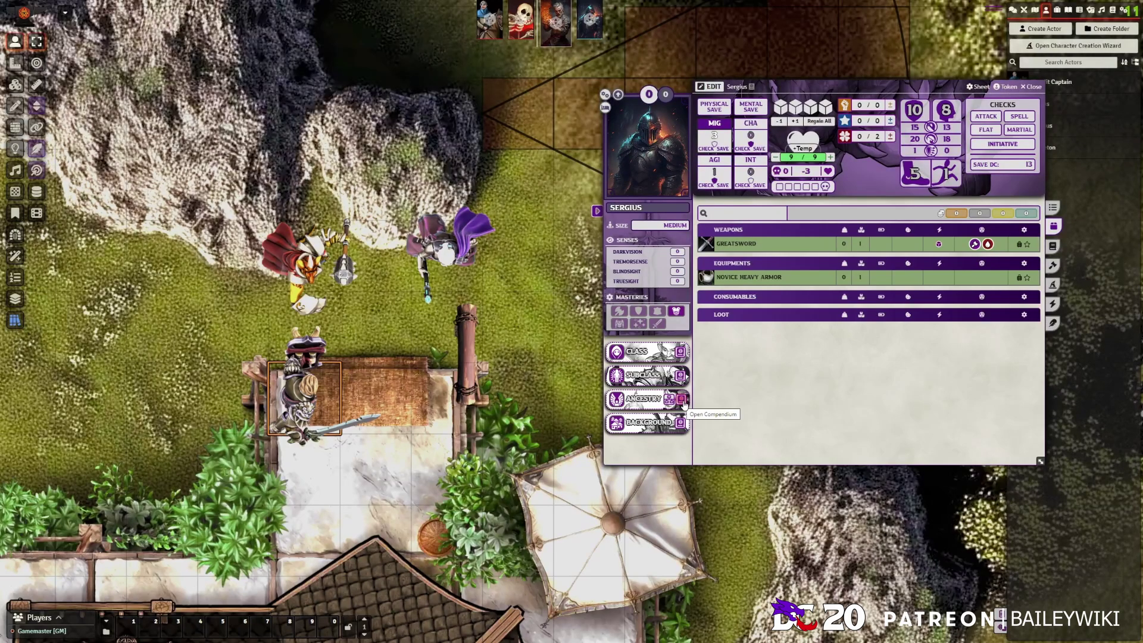
click(682, 400)
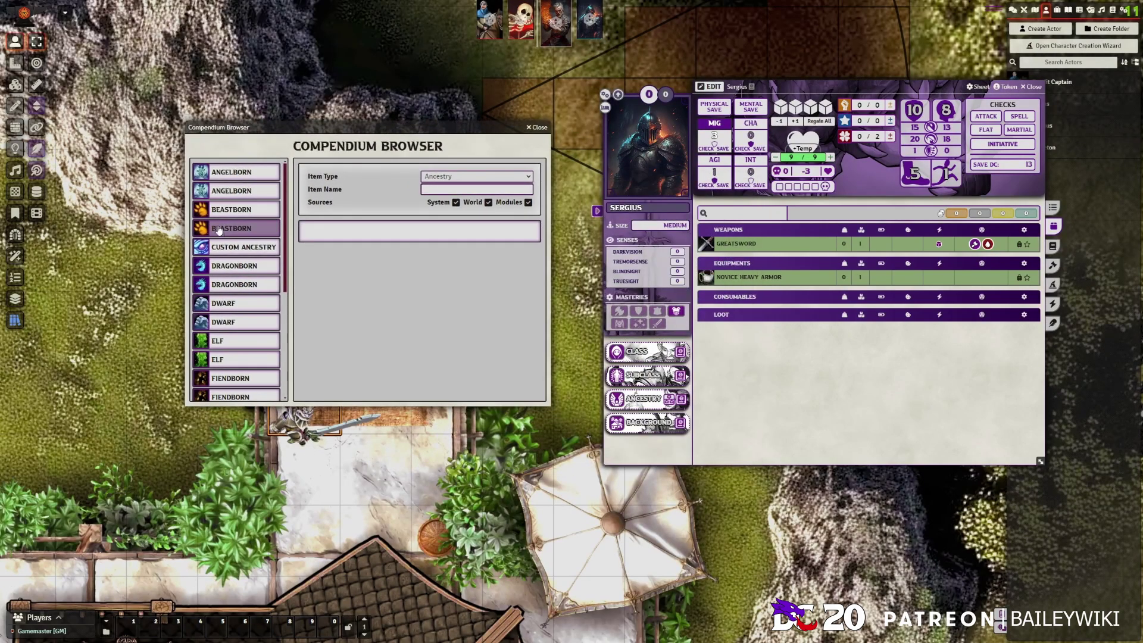
click(456, 202)
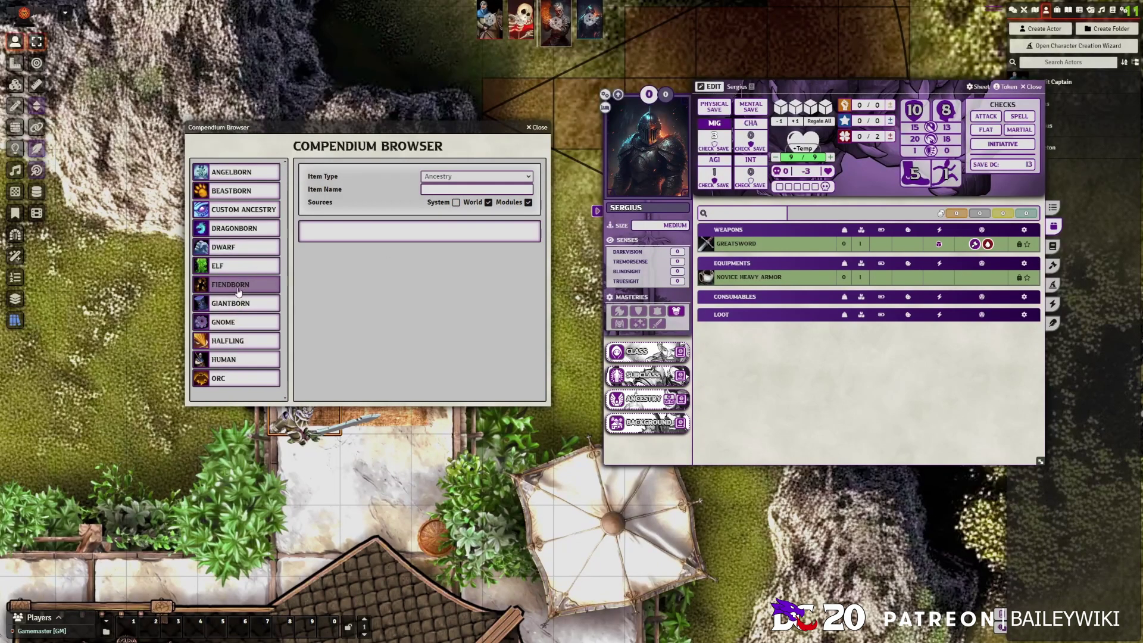
Review the Fiendborn ancestry's description and close the compendium browser.
click(226, 286)
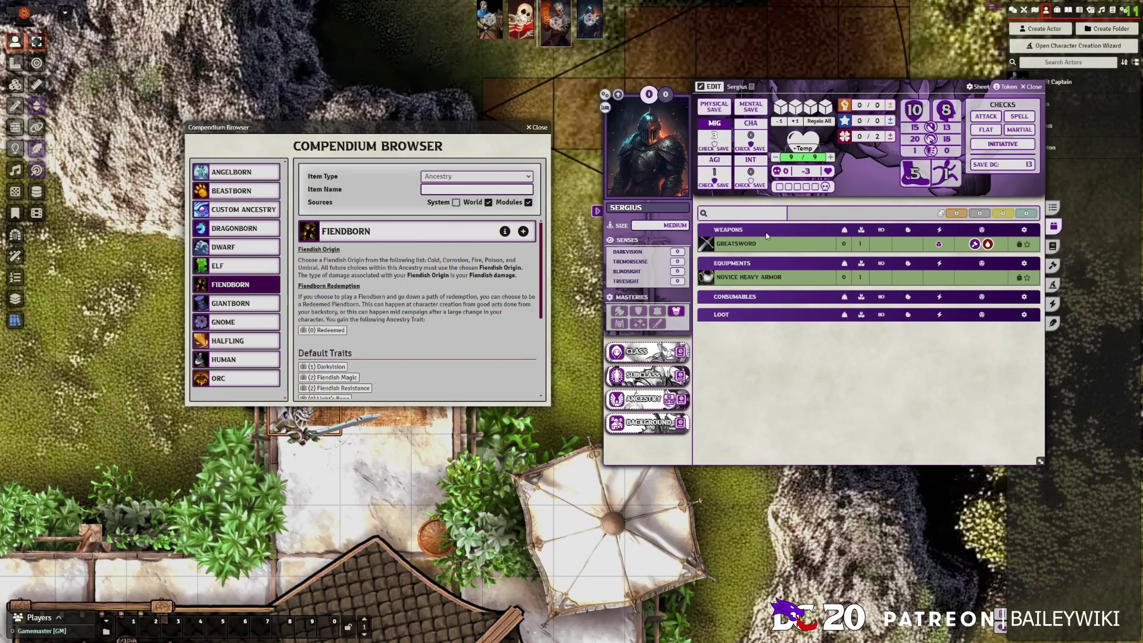
click(542, 128)
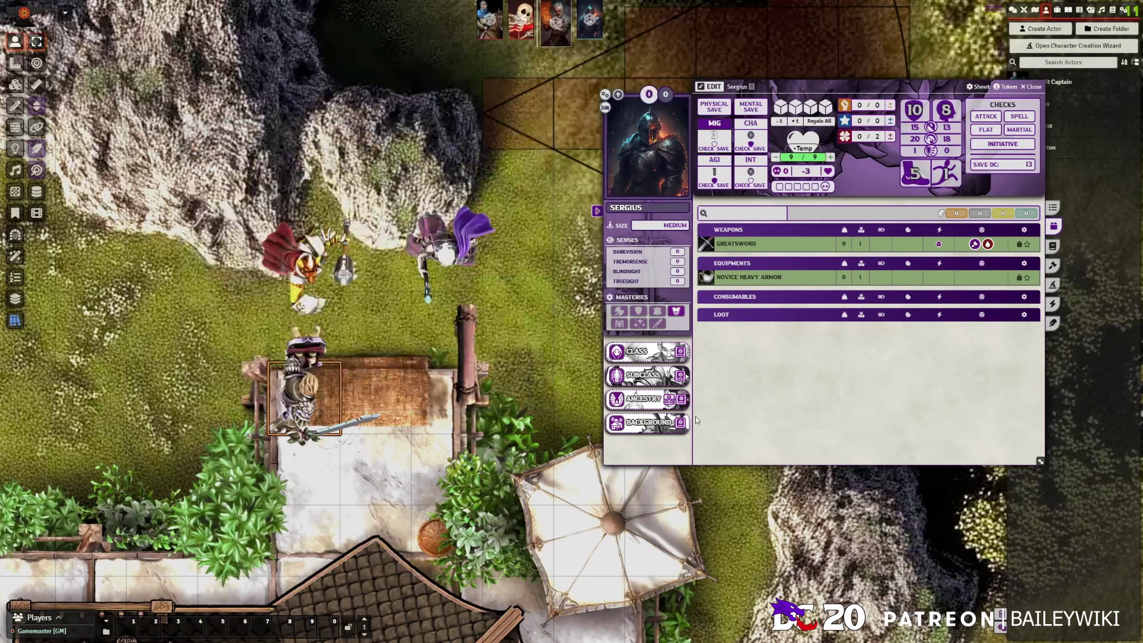
Check the feature categories on Sergius's sheet, switching it to edit mode and ending on the skills overview.
click(1052, 245)
click(710, 88)
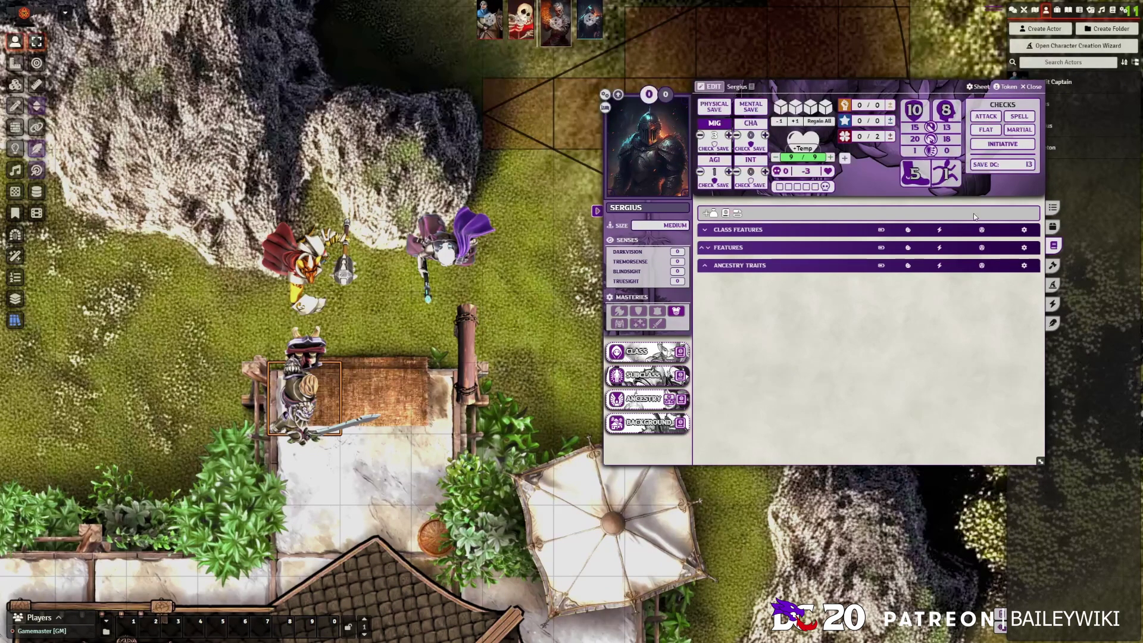
click(1053, 206)
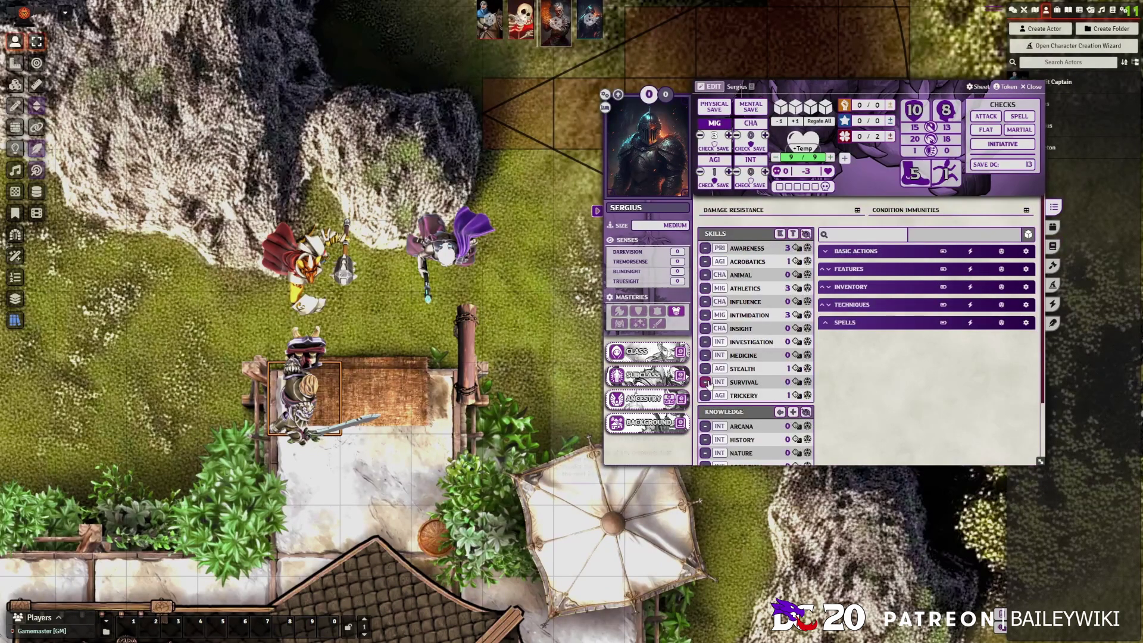
Add the Fiendborn ancestry to Sergius from the ancestry compendium with System sources excluded.
click(680, 398)
drag(551, 185, 356, 160)
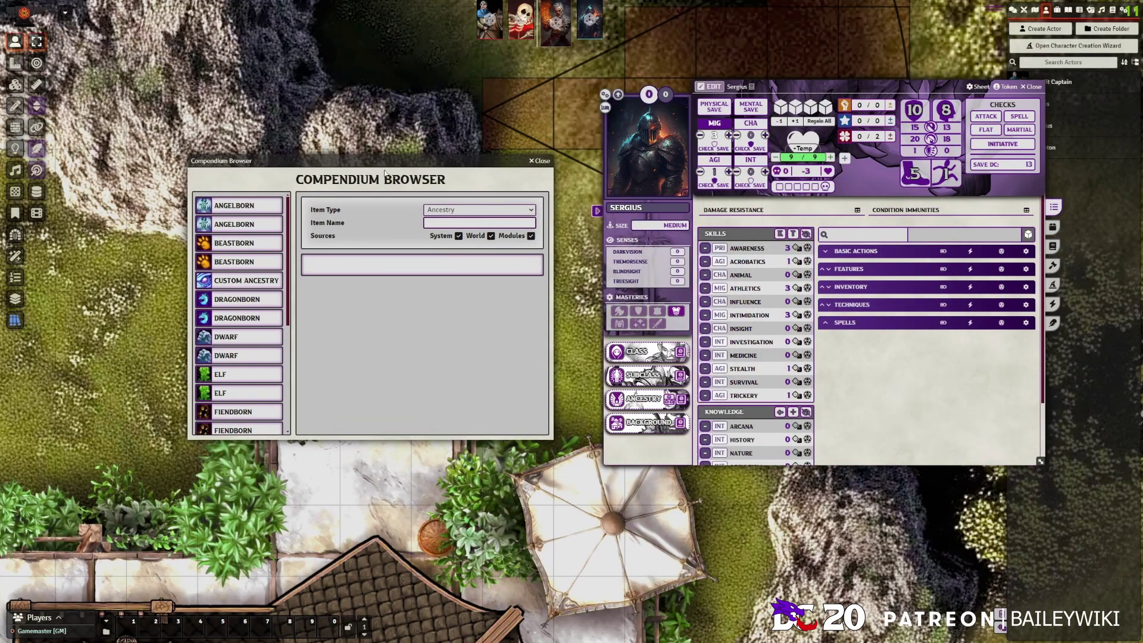
click(459, 236)
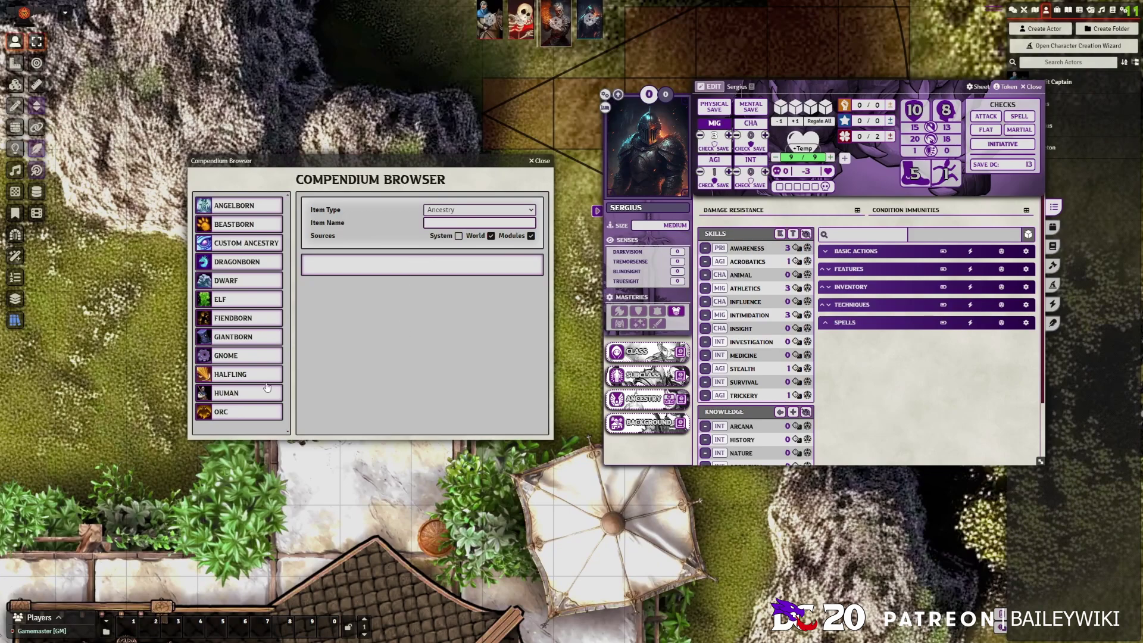
click(247, 318)
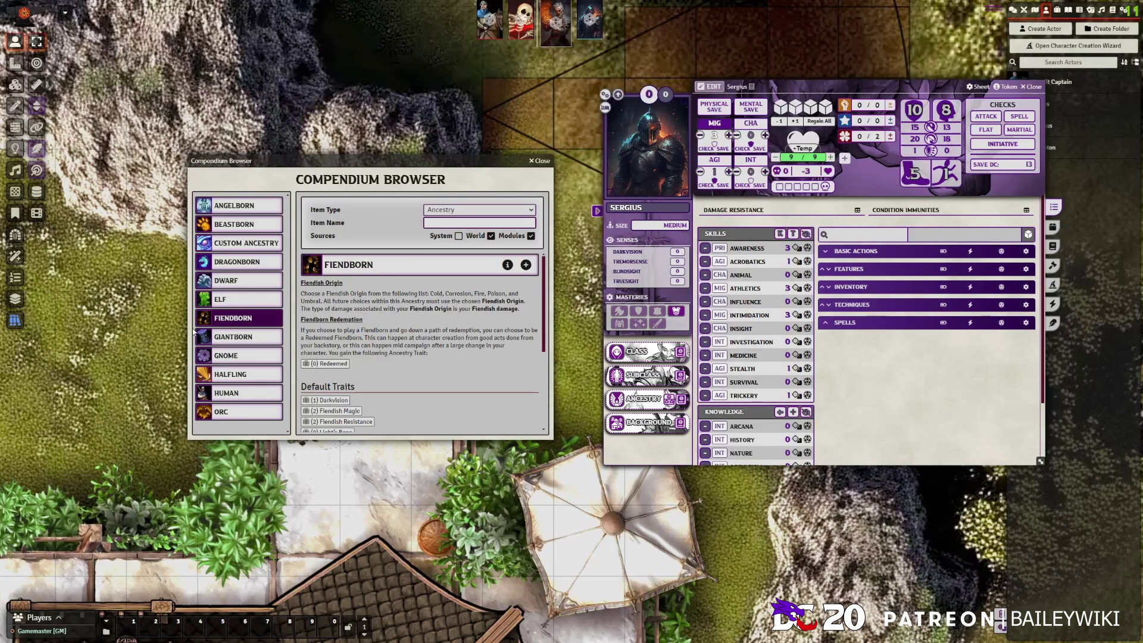
click(526, 266)
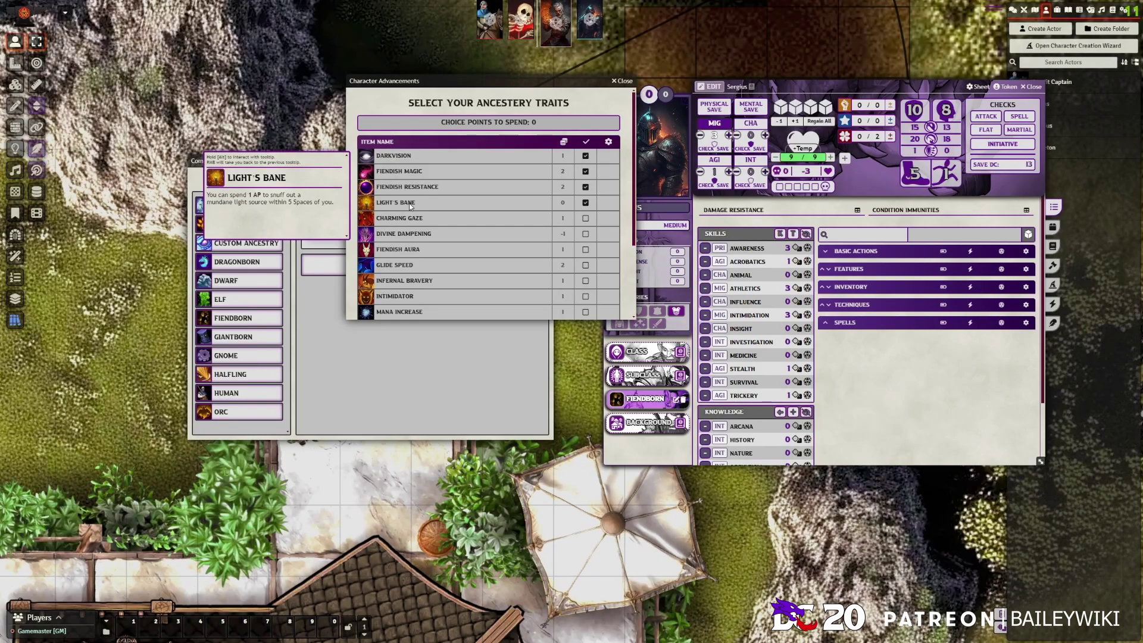
Review the ancestry trait descriptions and apply the default Darkvision, Fiendish Magic, Fiendish Resistance and Light's Bane selection.
mouse_move(373, 188)
mouse_move(394, 173)
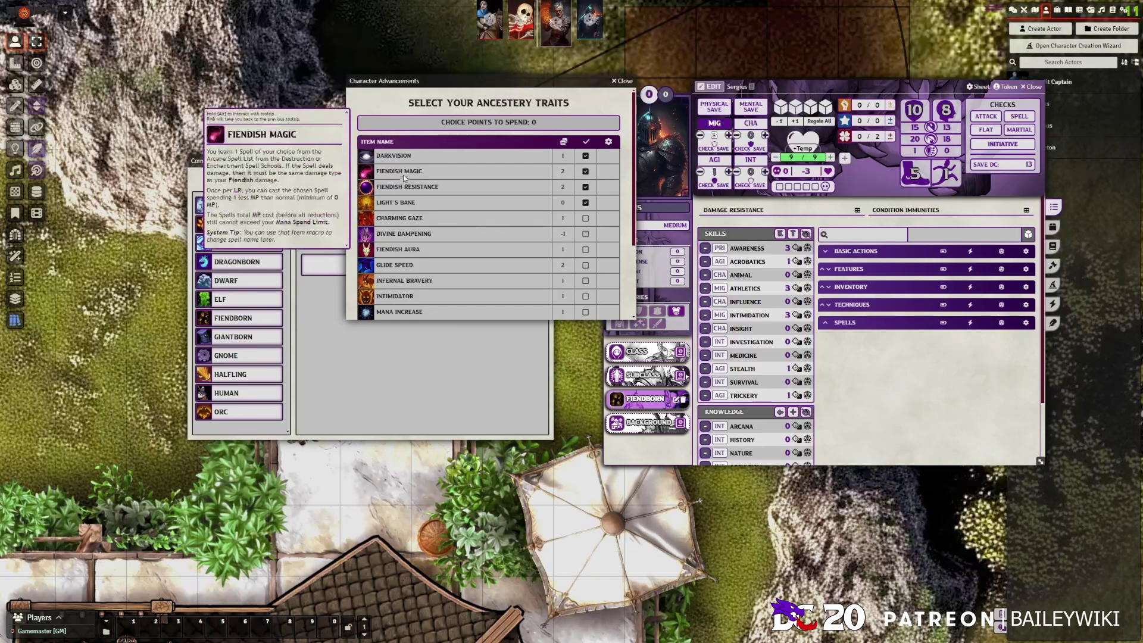
scroll(524, 306, down, 3)
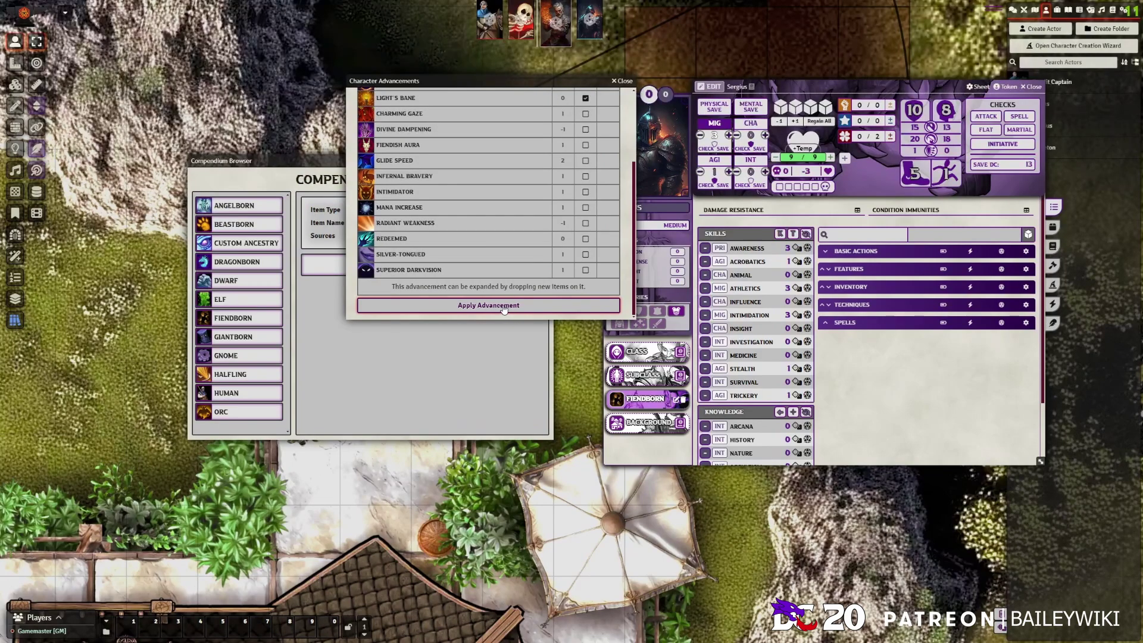
click(503, 306)
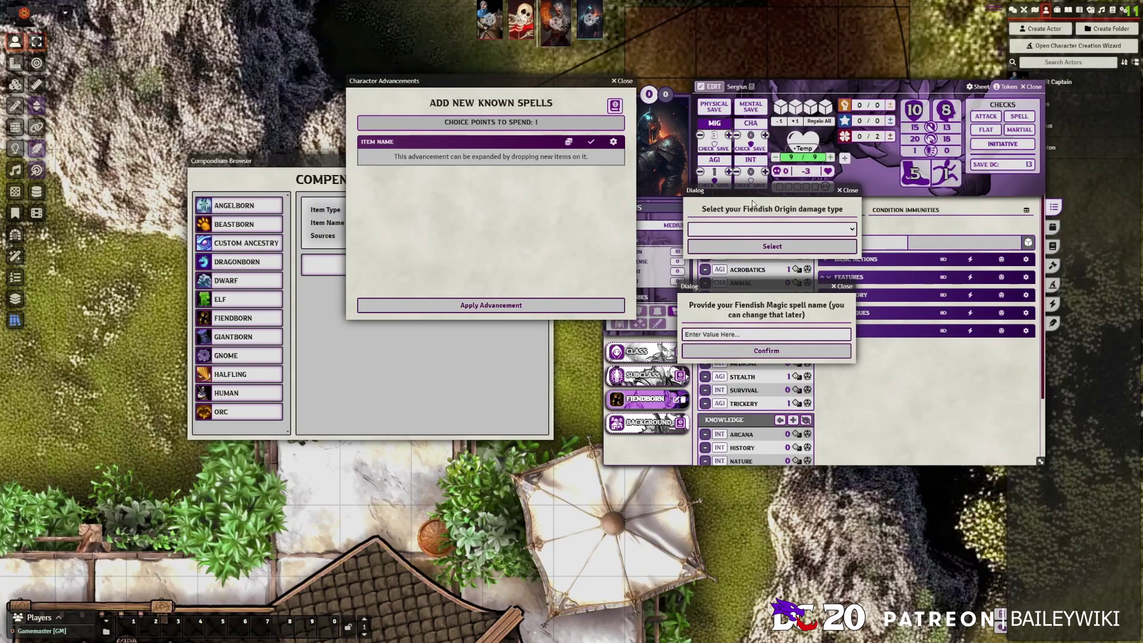
Set the Fiendish Origin damage type to Cold.
click(793, 227)
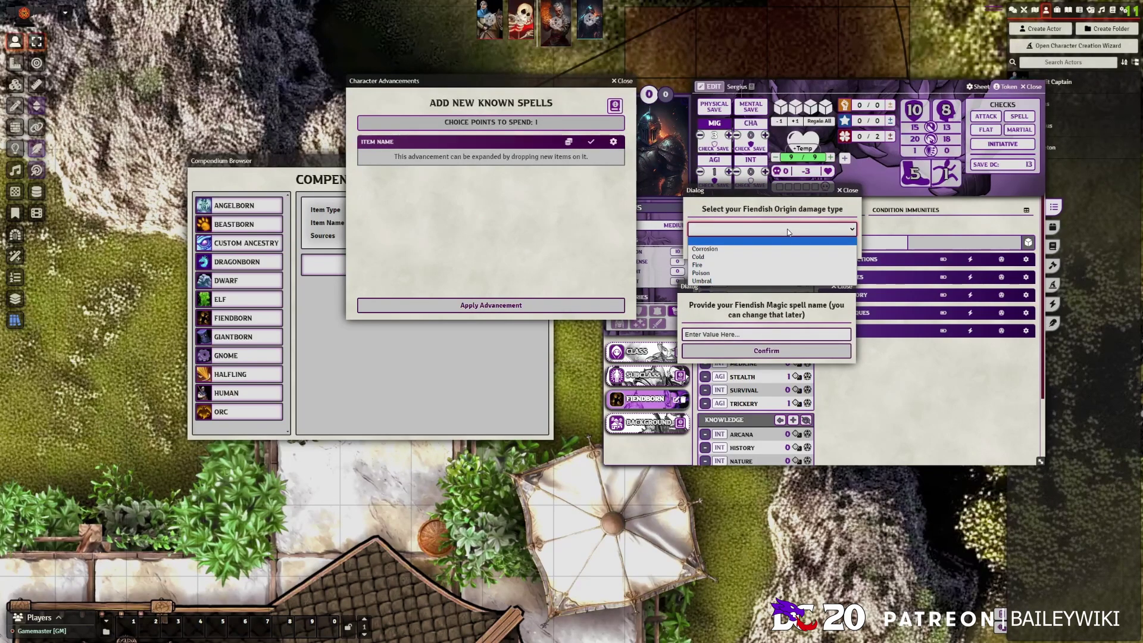
click(703, 259)
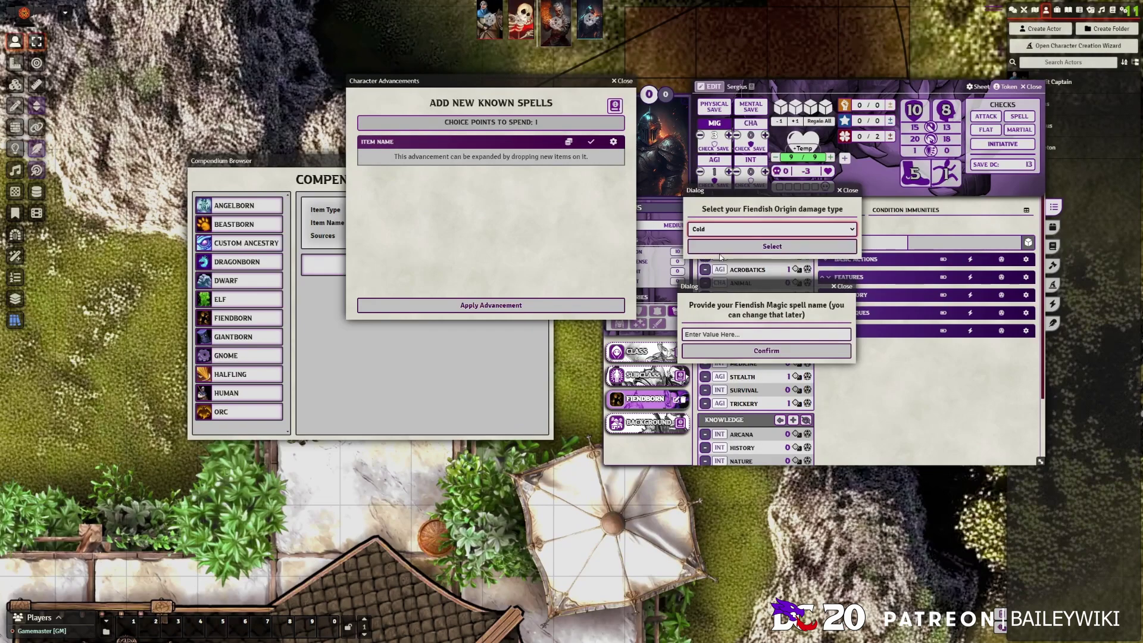
click(742, 251)
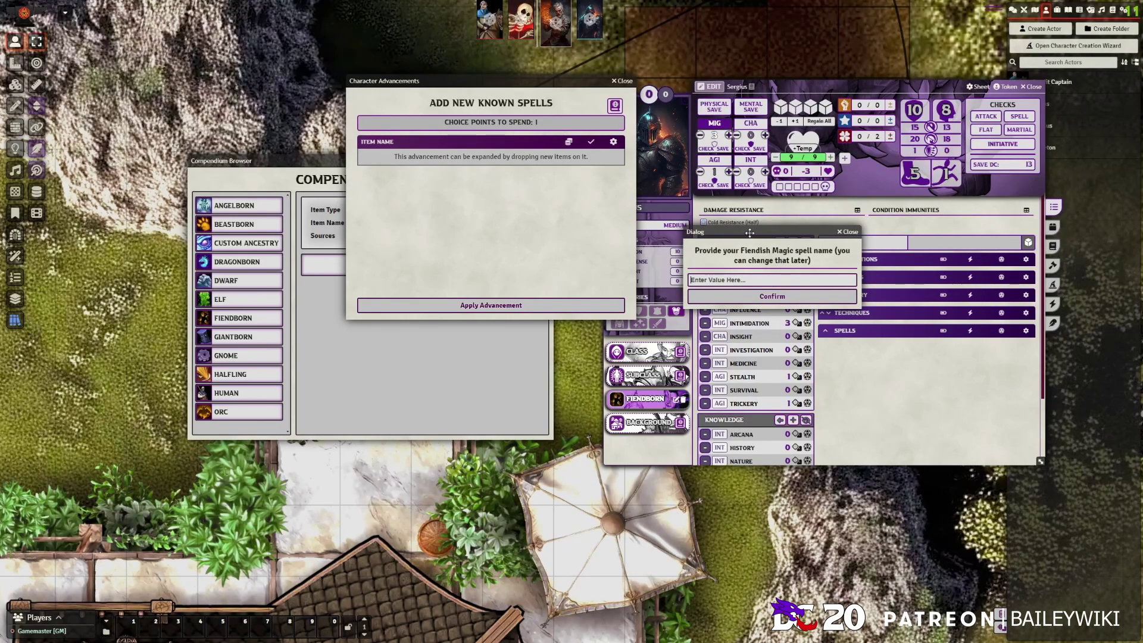
Move the spell name and known spells dialogs off the sheet and open the Fiendish Magic ancestry trait's description.
drag(750, 232, 252, 35)
drag(523, 97, 204, 312)
click(1053, 246)
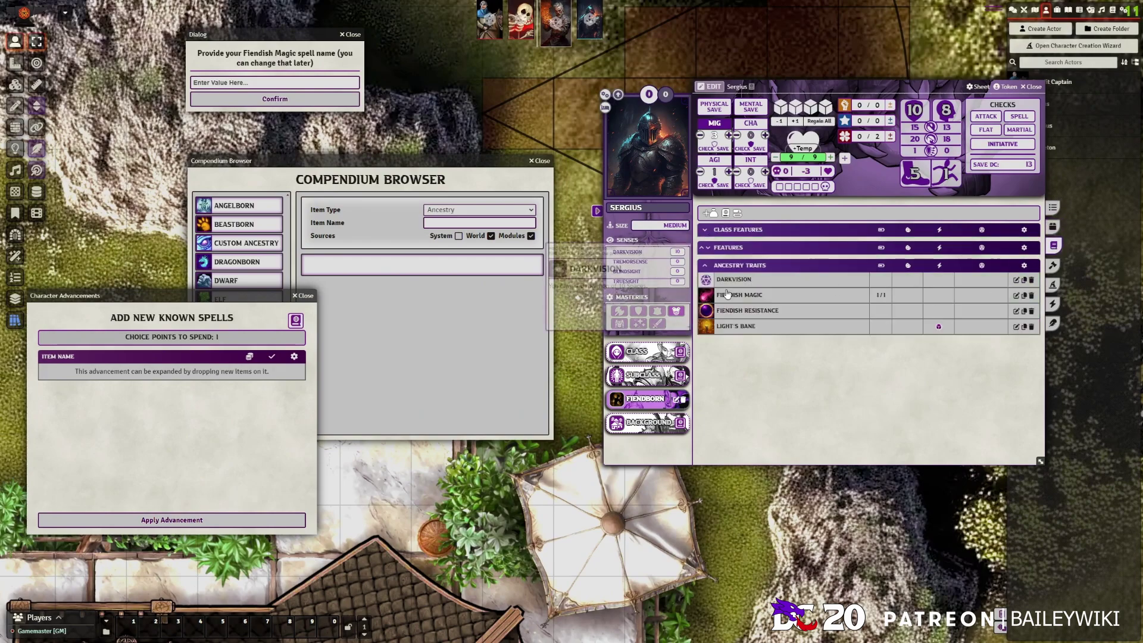
click(727, 294)
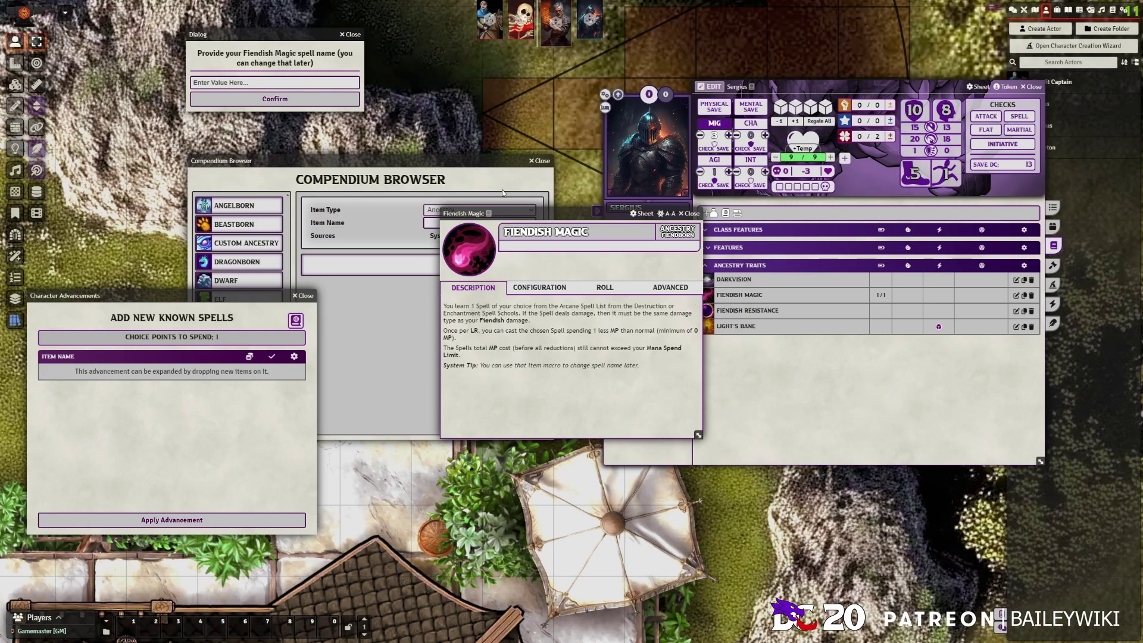
Add the Fire Bolt cantrip to the new known spells from the spell compendium, excluding System sources, and apply the advancement.
click(1054, 284)
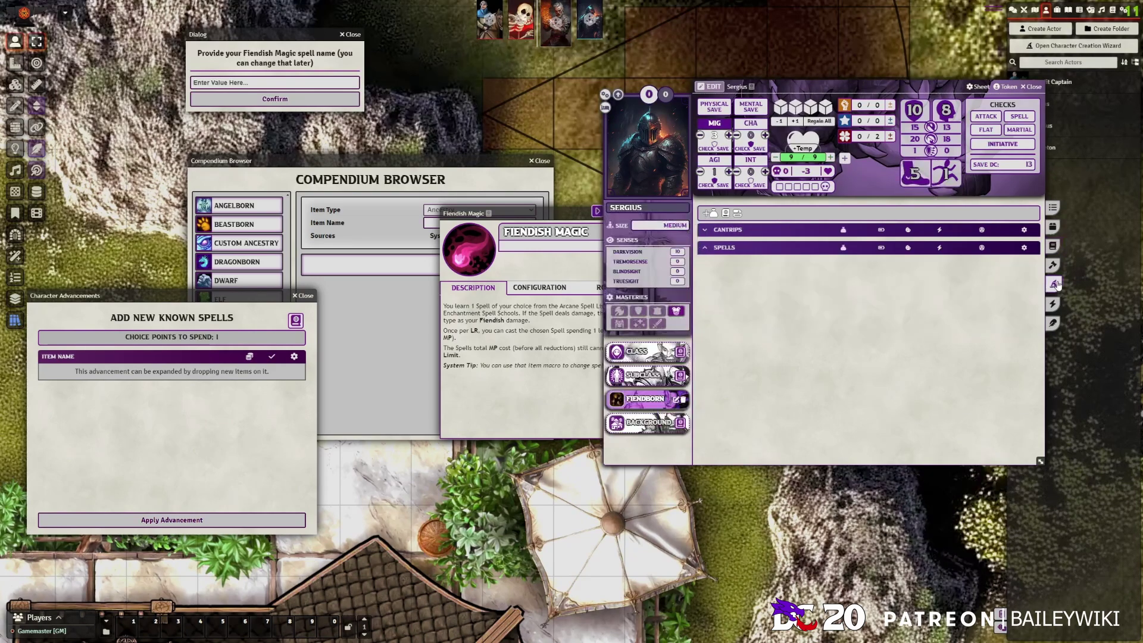
drag(179, 297, 276, 251)
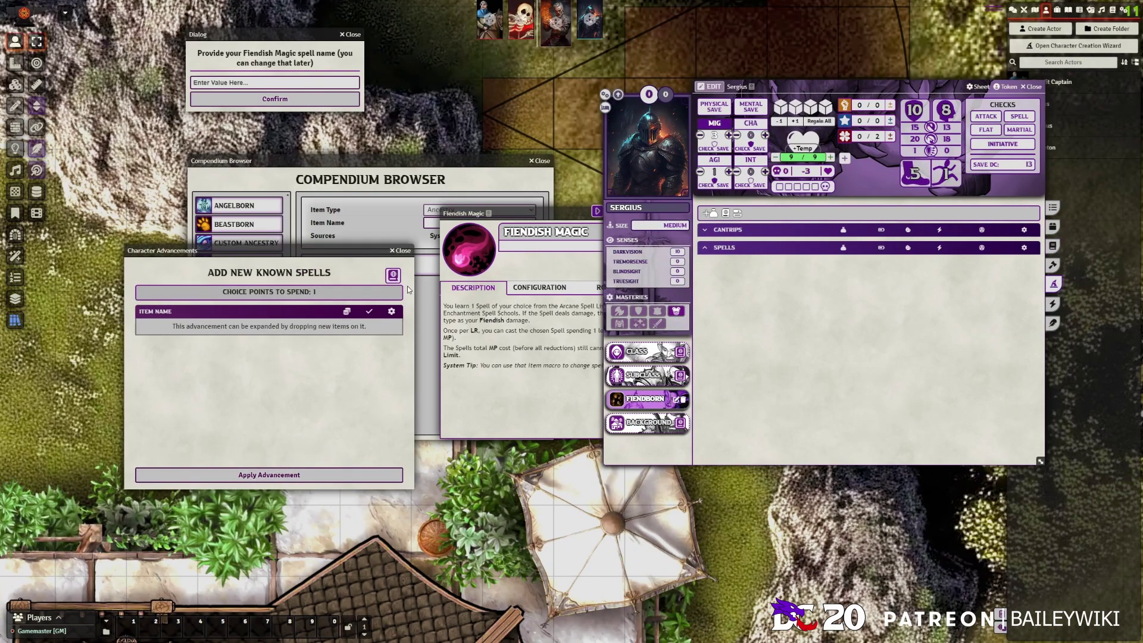
click(393, 275)
click(659, 261)
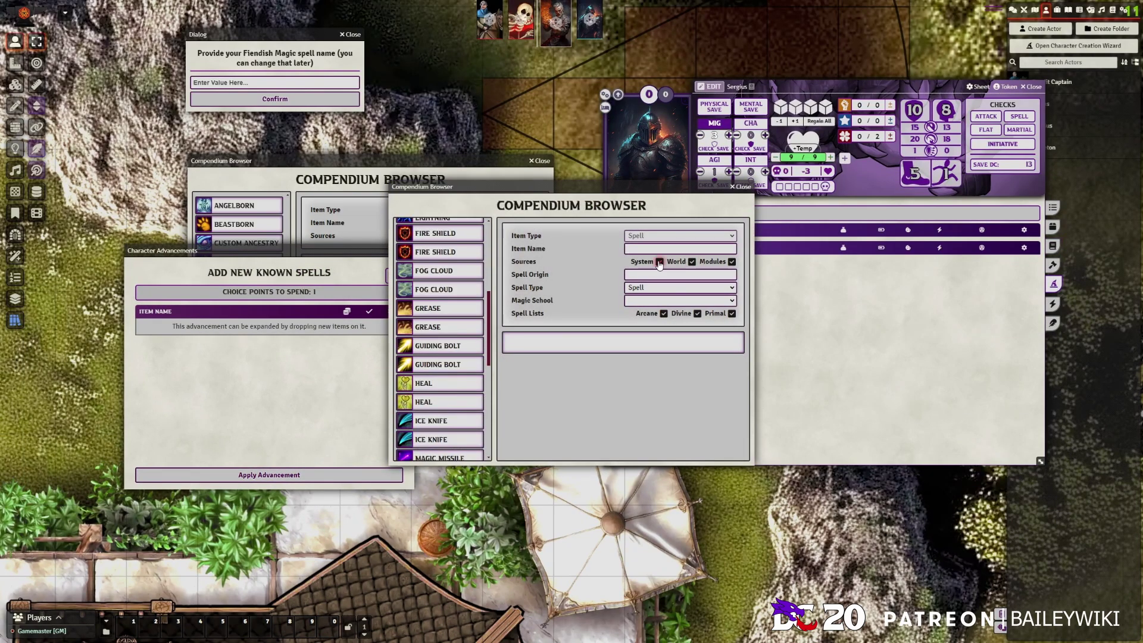
scroll(431, 302, up, 3)
scroll(434, 307, down, 3)
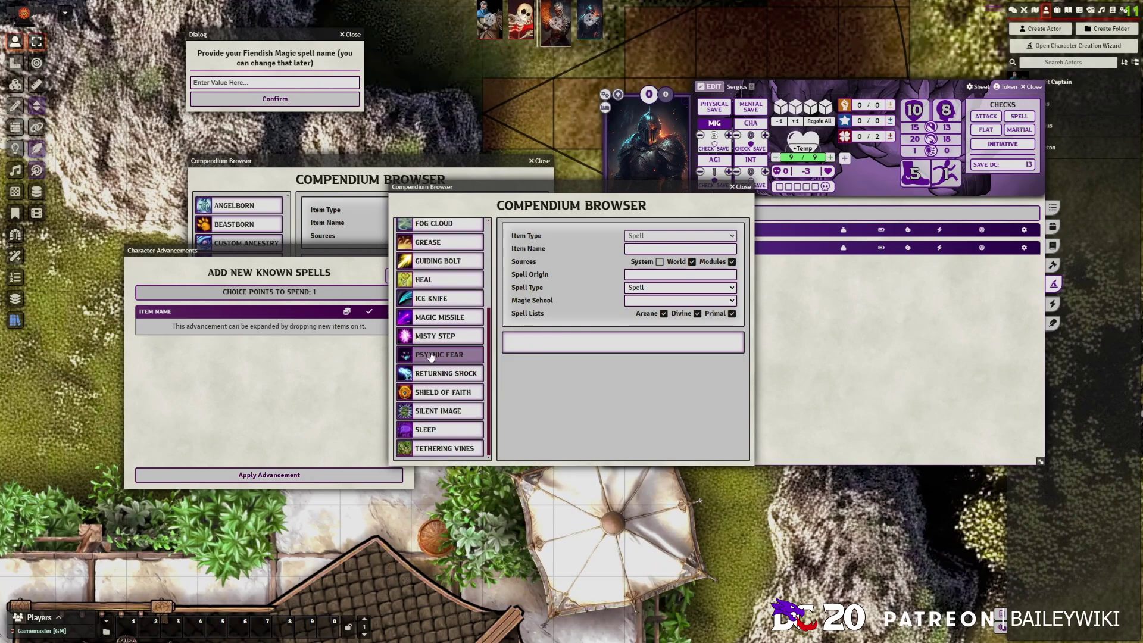
scroll(437, 314, up, 3)
scroll(441, 316, down, 3)
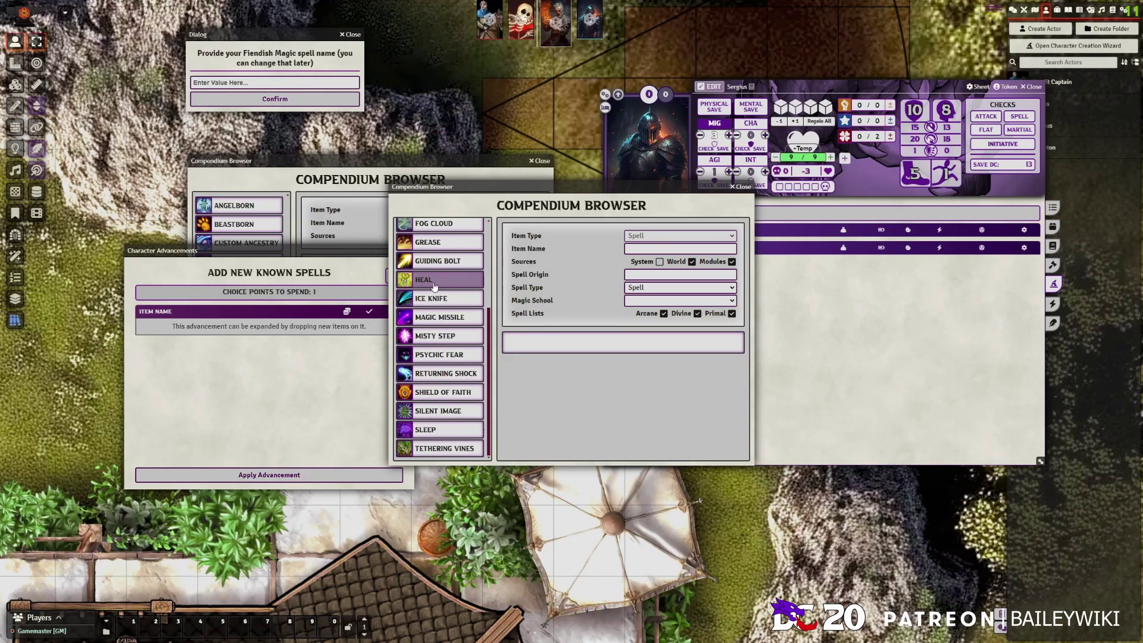
scroll(444, 316, up, 3)
scroll(448, 318, down, 3)
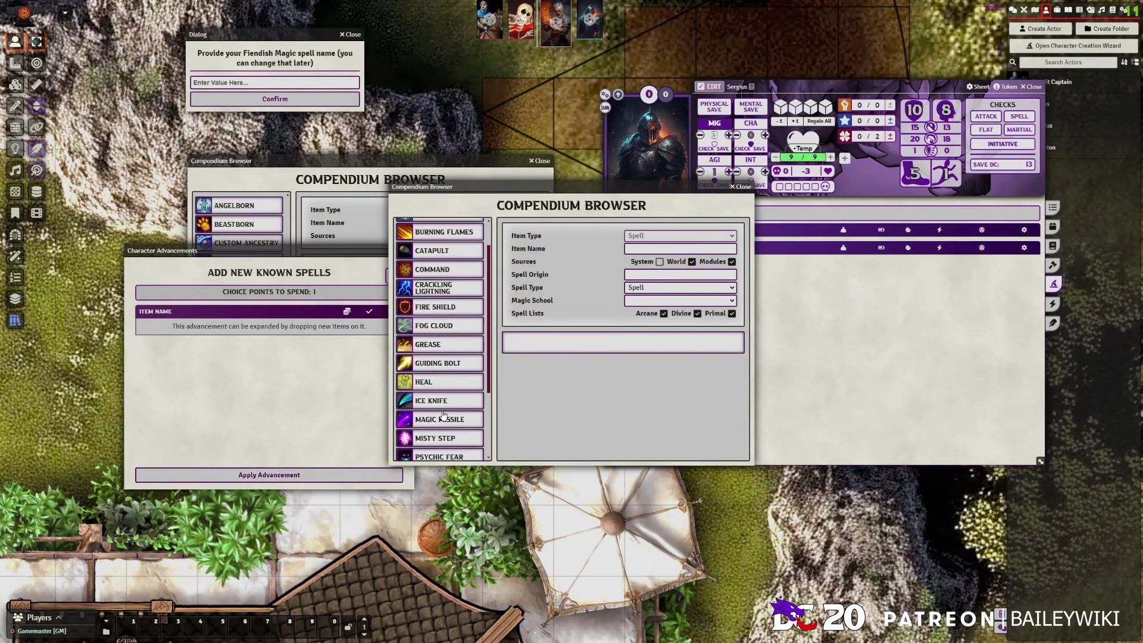
drag(432, 344, 268, 326)
click(303, 475)
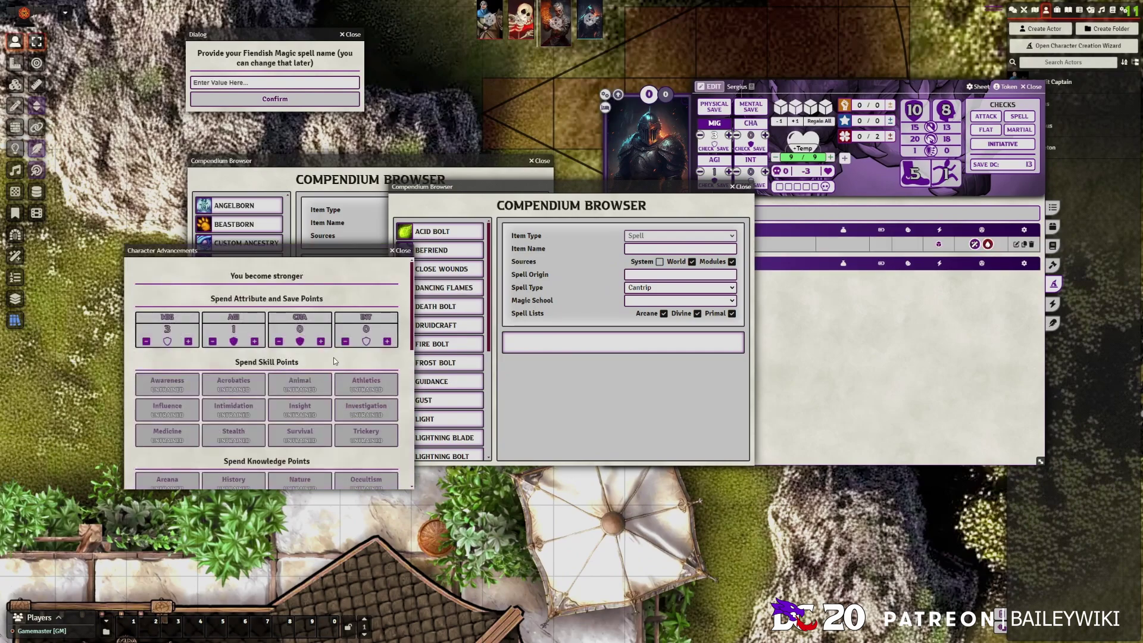
Finish the character advancement without spending attribute or skill points, and close the Fiendish Magic item window.
scroll(287, 468, down, 5)
click(288, 479)
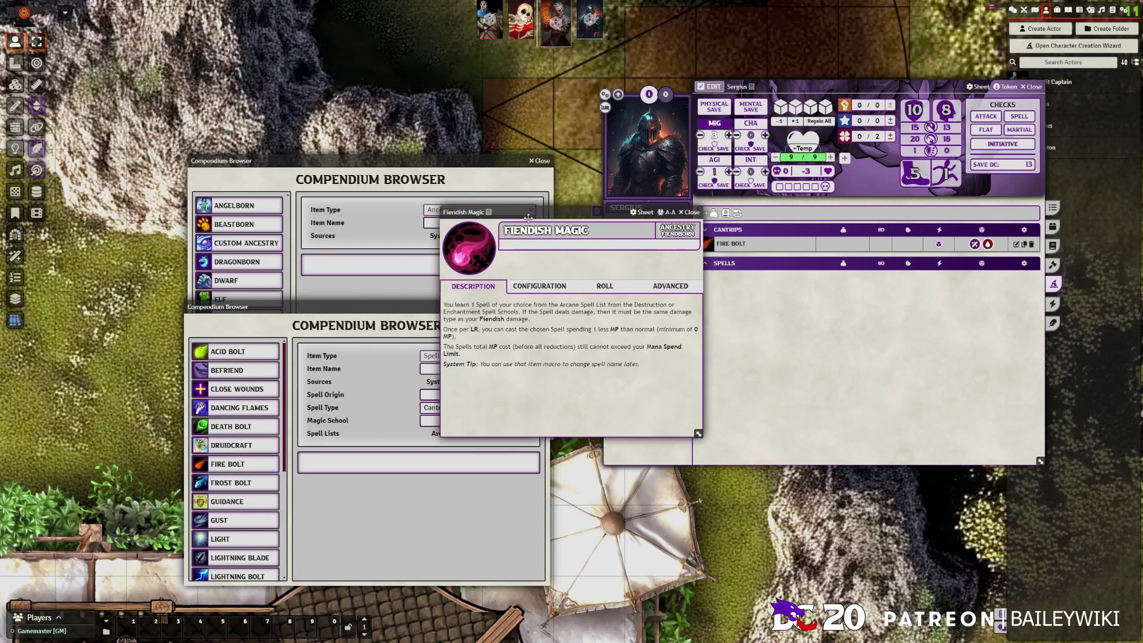
click(691, 215)
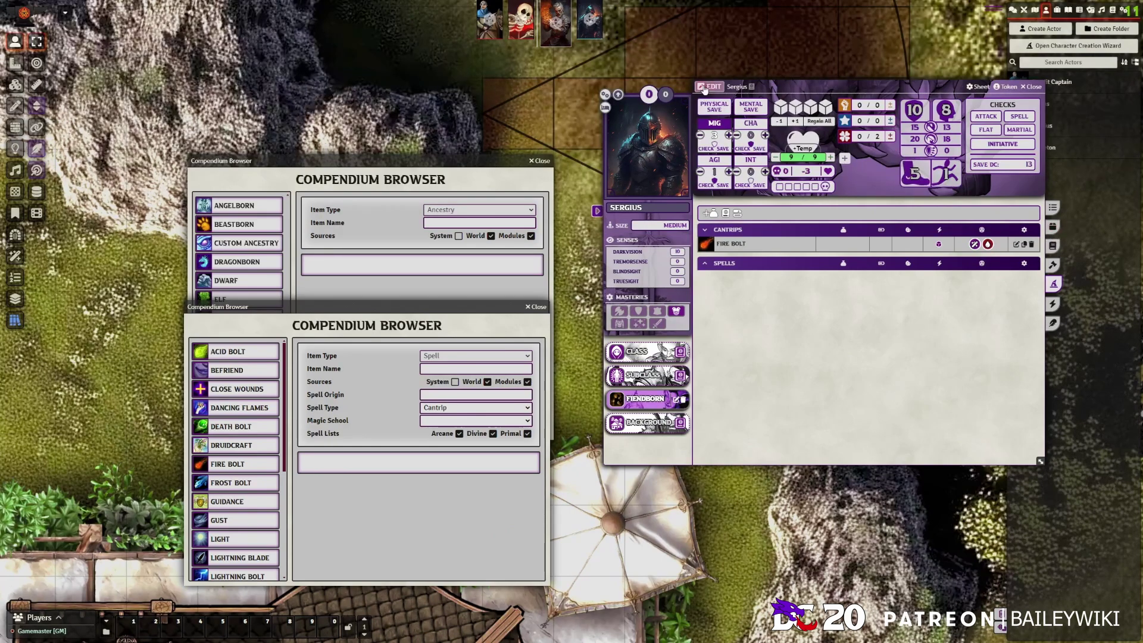
Leave the sheet's edit mode and set the Fiendish Magic trait's spell name to Fire Bolt.
click(1052, 226)
click(1054, 246)
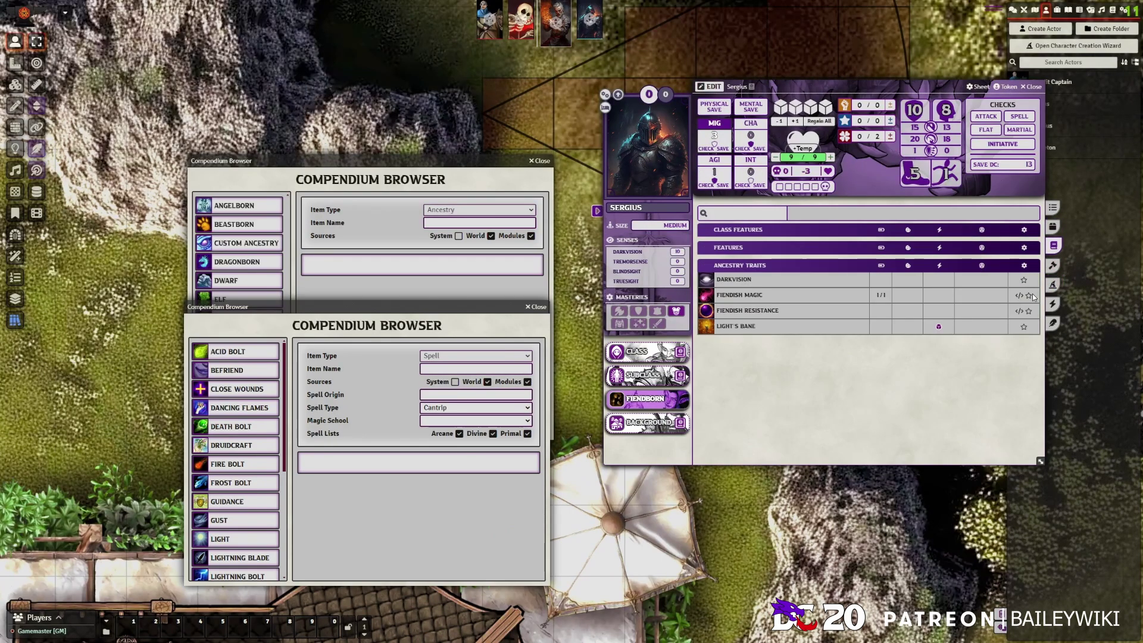
mouse_move(721, 298)
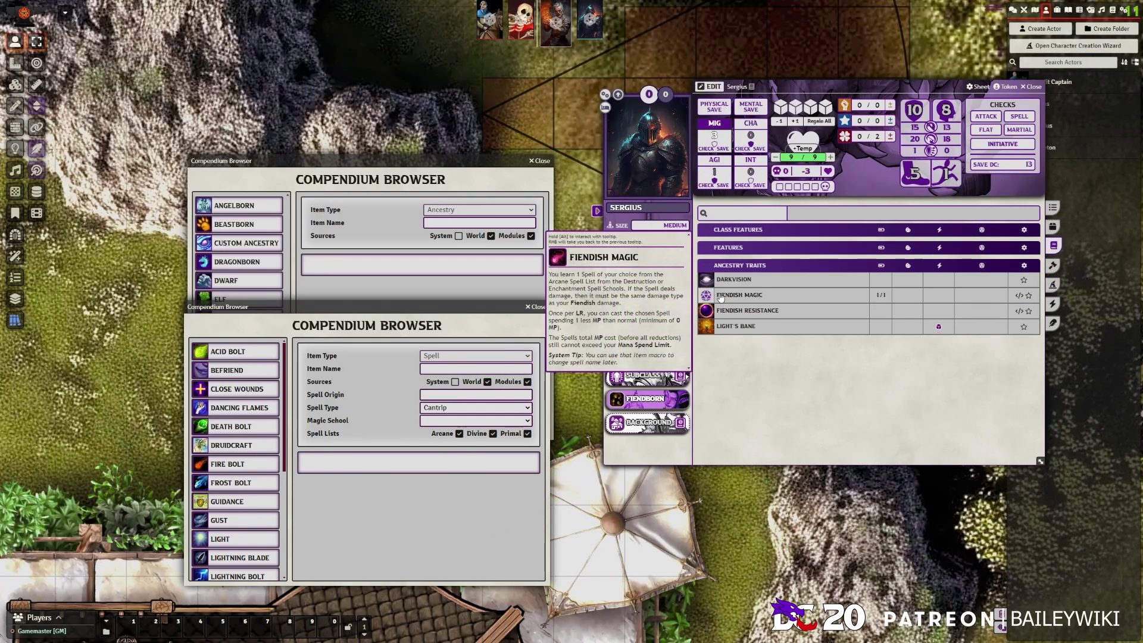
click(1019, 296)
text(Fire Bolt)
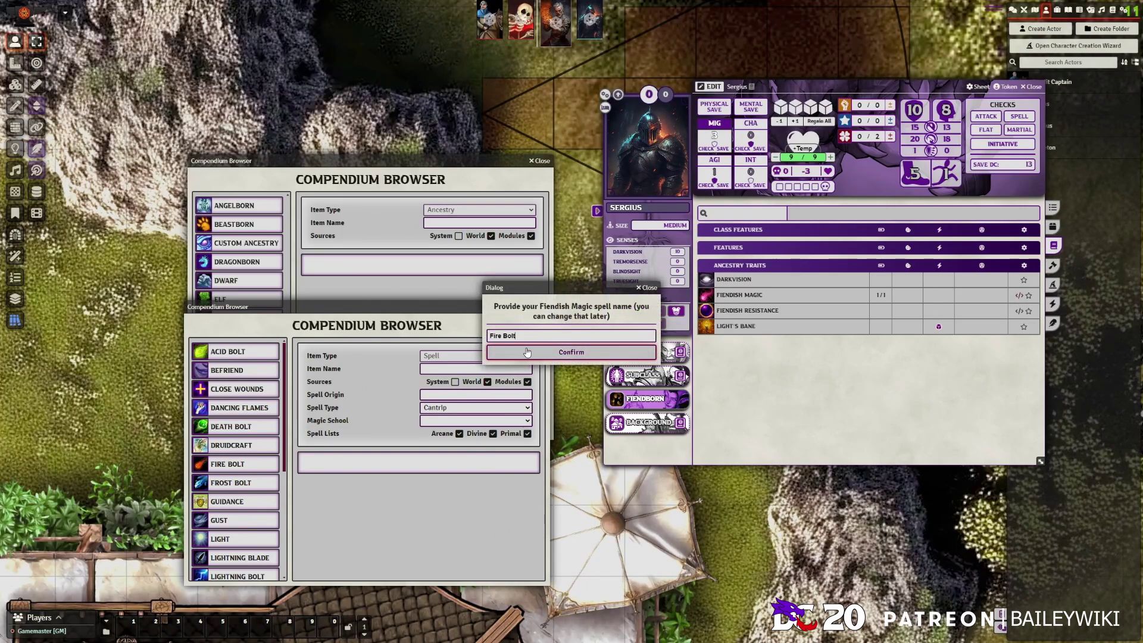
click(531, 352)
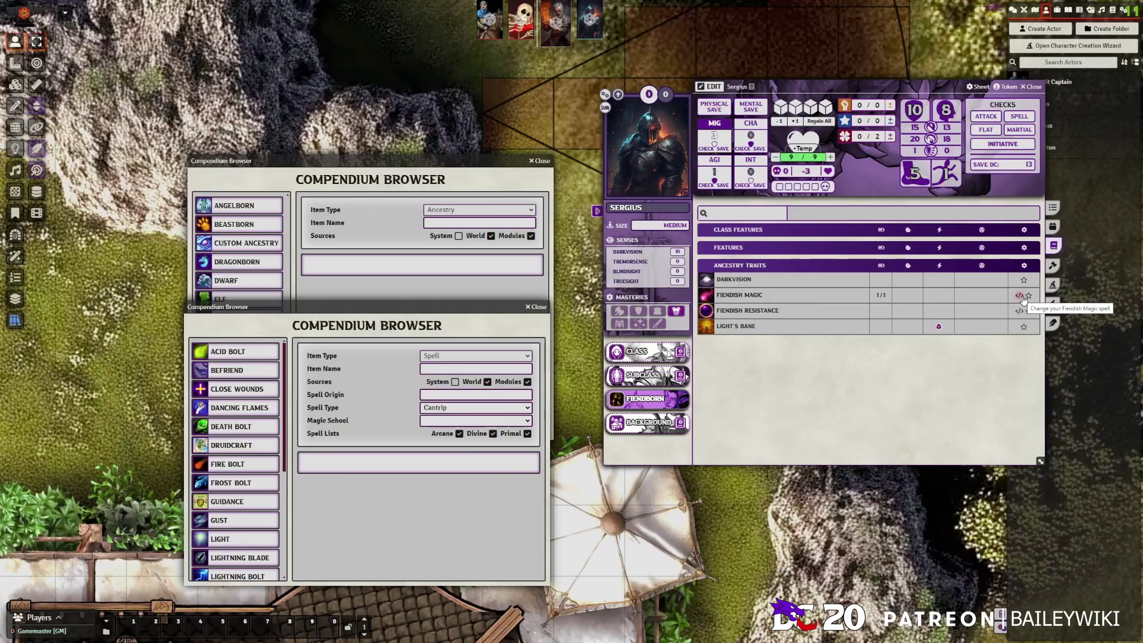
Examine the Fiendish Magic enhancement in Fire Bolt's roll dialog, closing the dialog without rolling.
click(1052, 265)
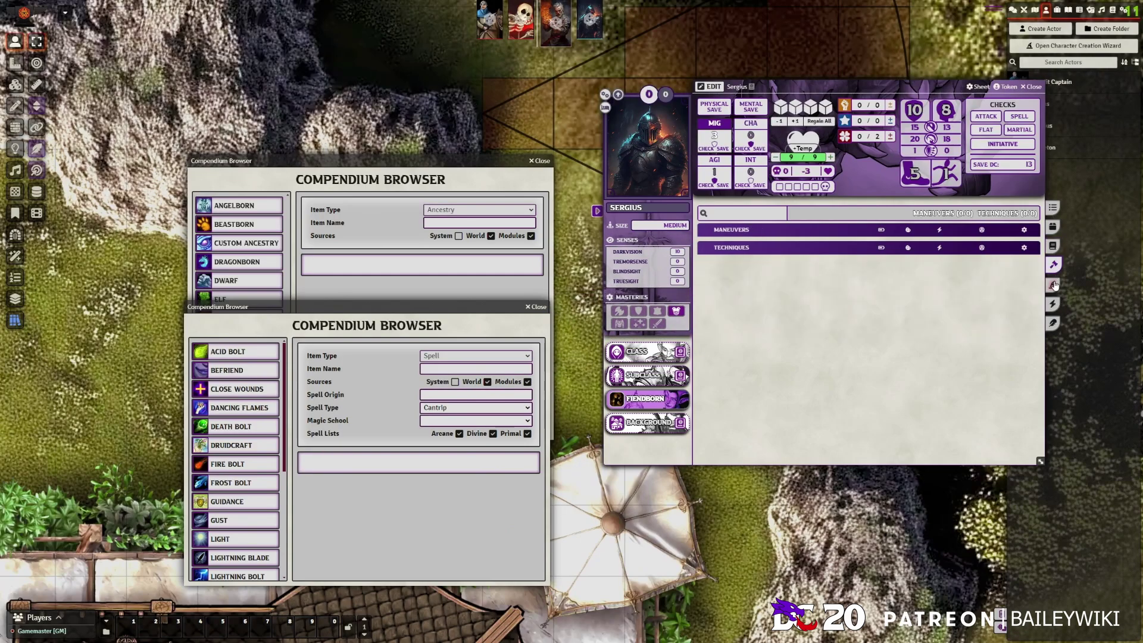
click(1052, 284)
click(706, 243)
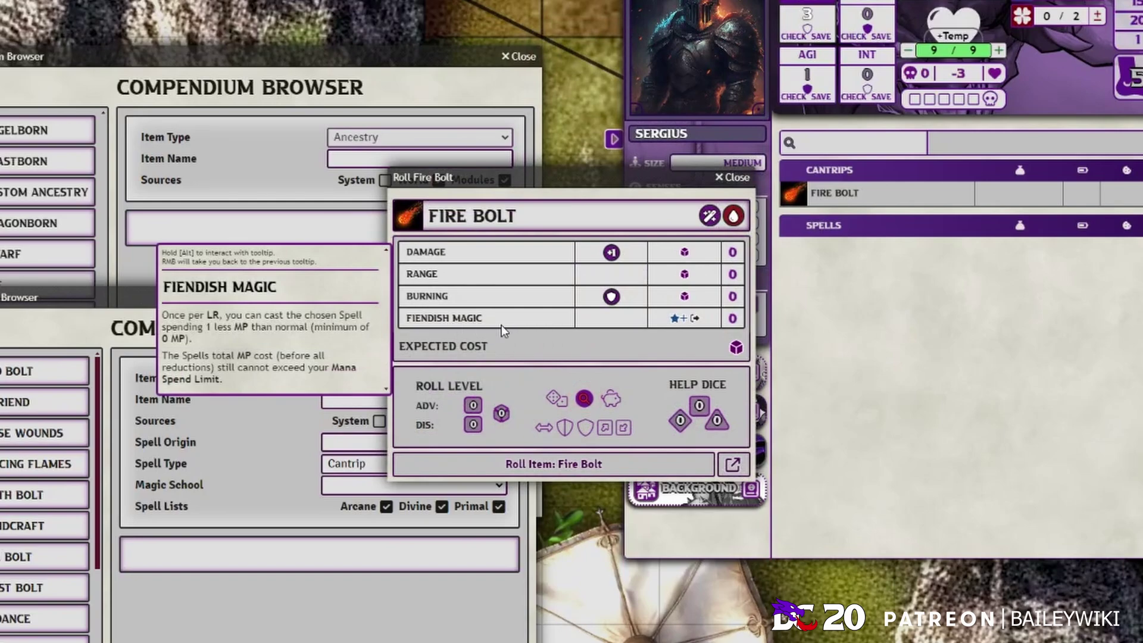
click(668, 319)
right_click(731, 319)
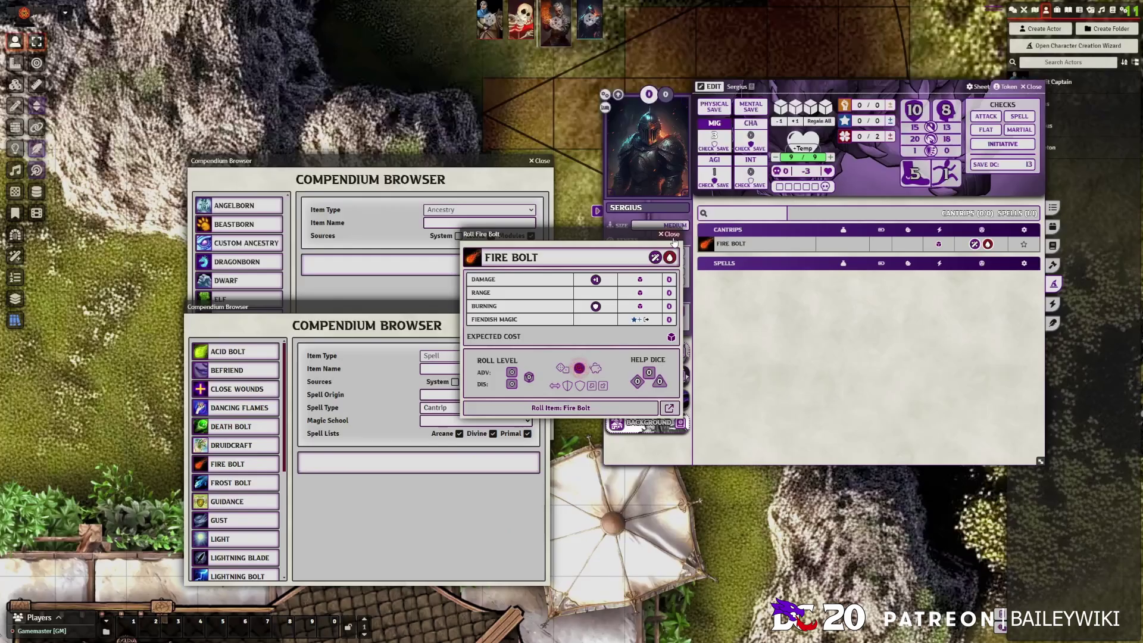
click(672, 235)
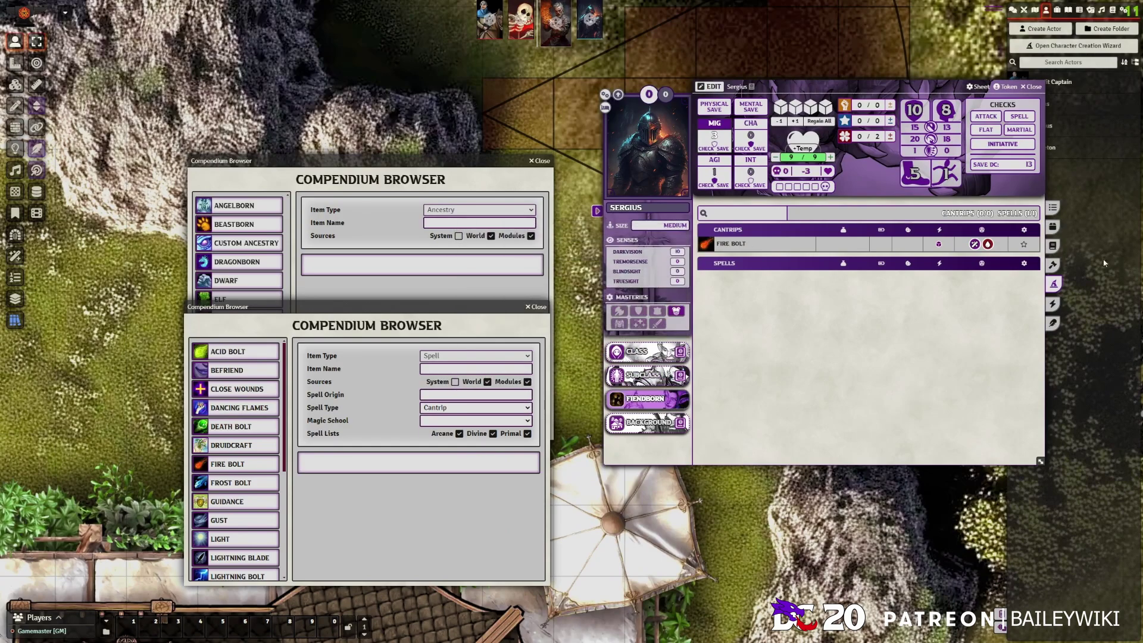
Close both compendium browsers and reposition Sergius's sheet, showing his ancestry traits.
click(1053, 265)
click(538, 307)
click(541, 161)
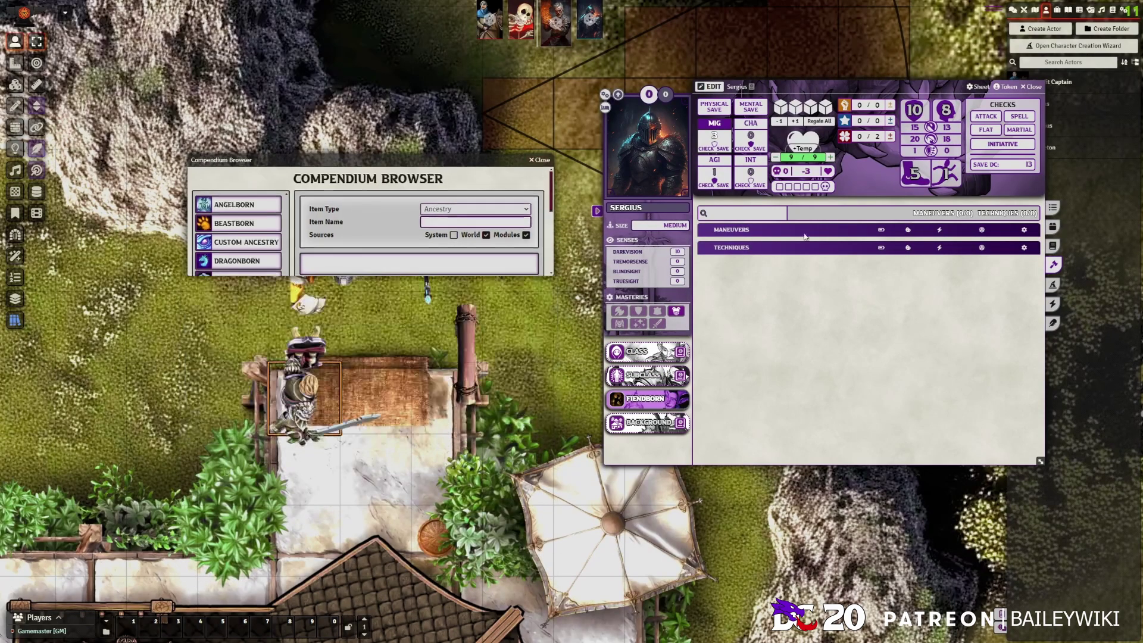
drag(792, 85, 551, 81)
click(813, 241)
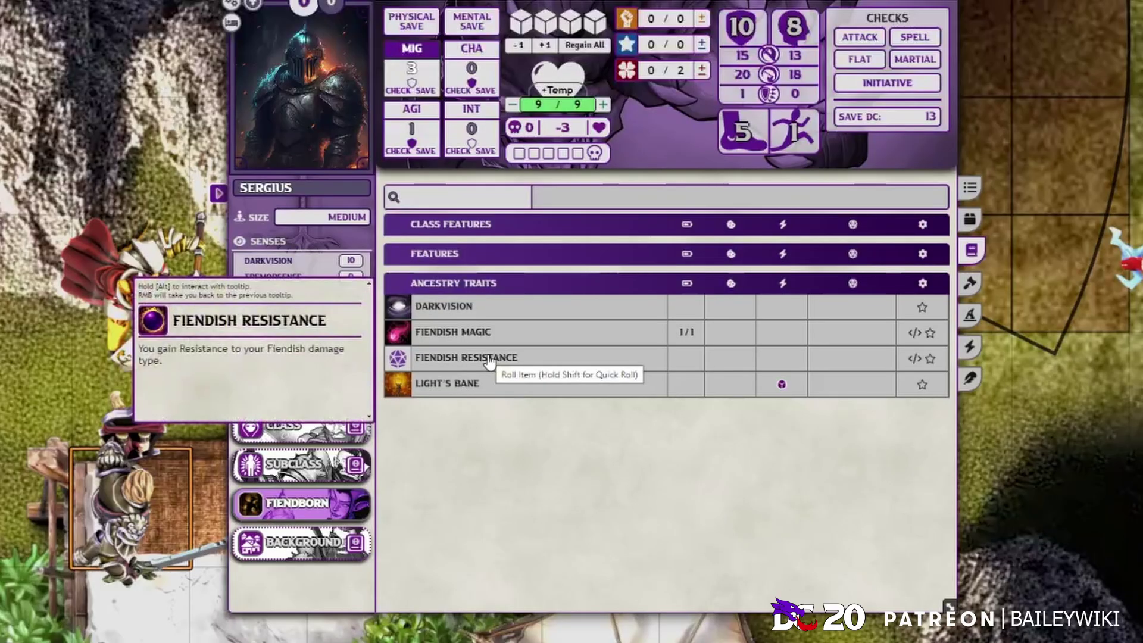
Open the Fiendish Resistance trait and examine its macro settings, highlighting the On Demand title and moving the item window aside.
click(513, 307)
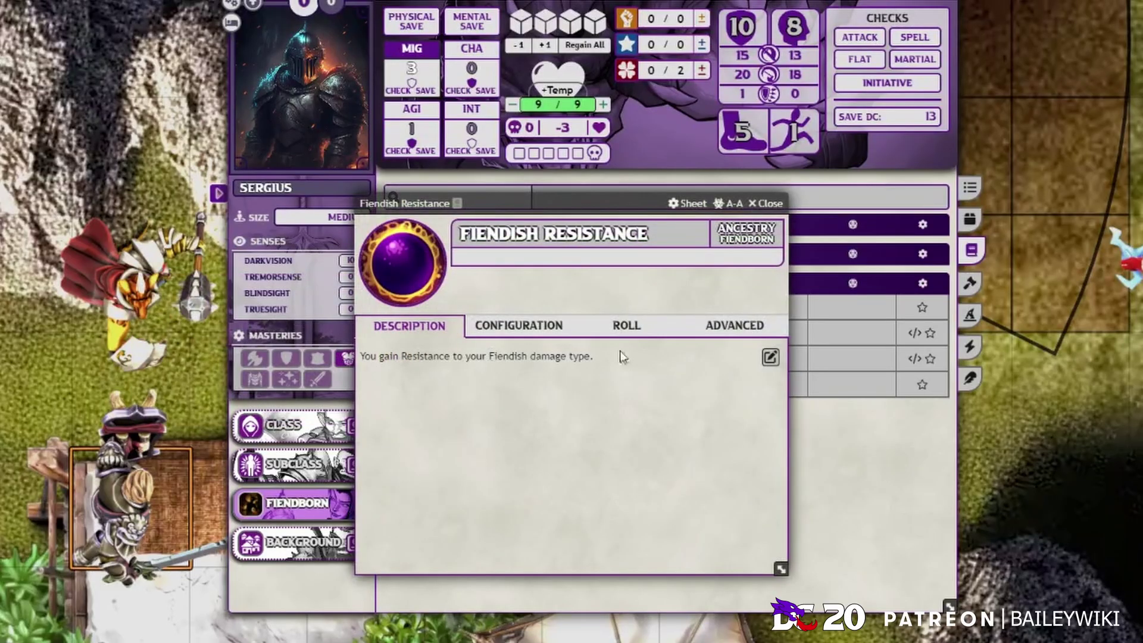
click(661, 292)
scroll(648, 319, down, 3)
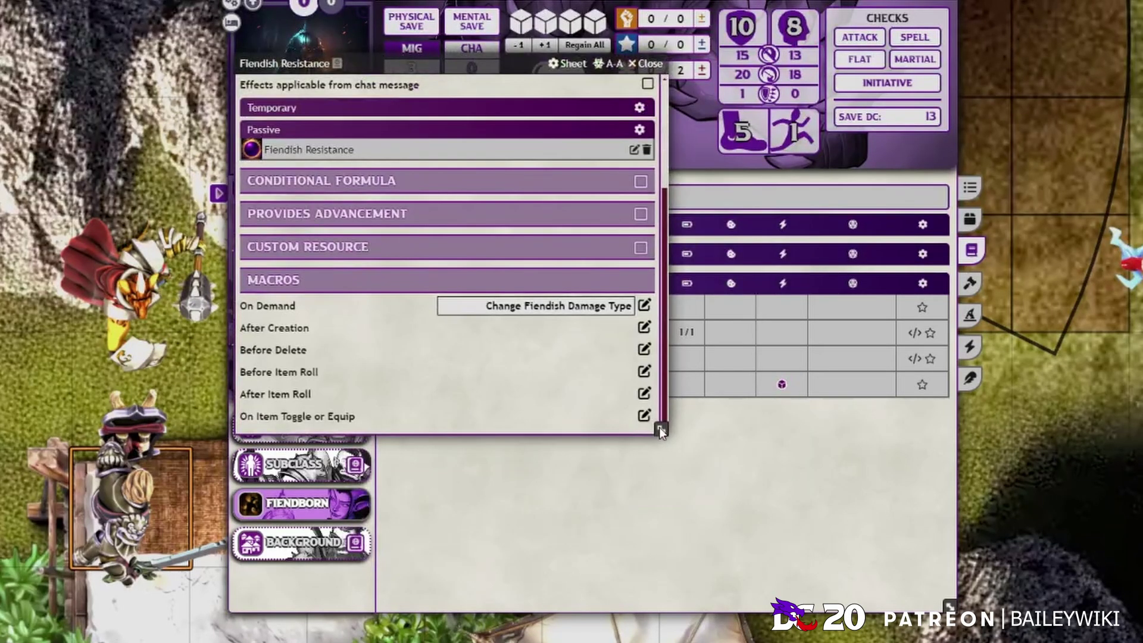
drag(659, 427, 718, 466)
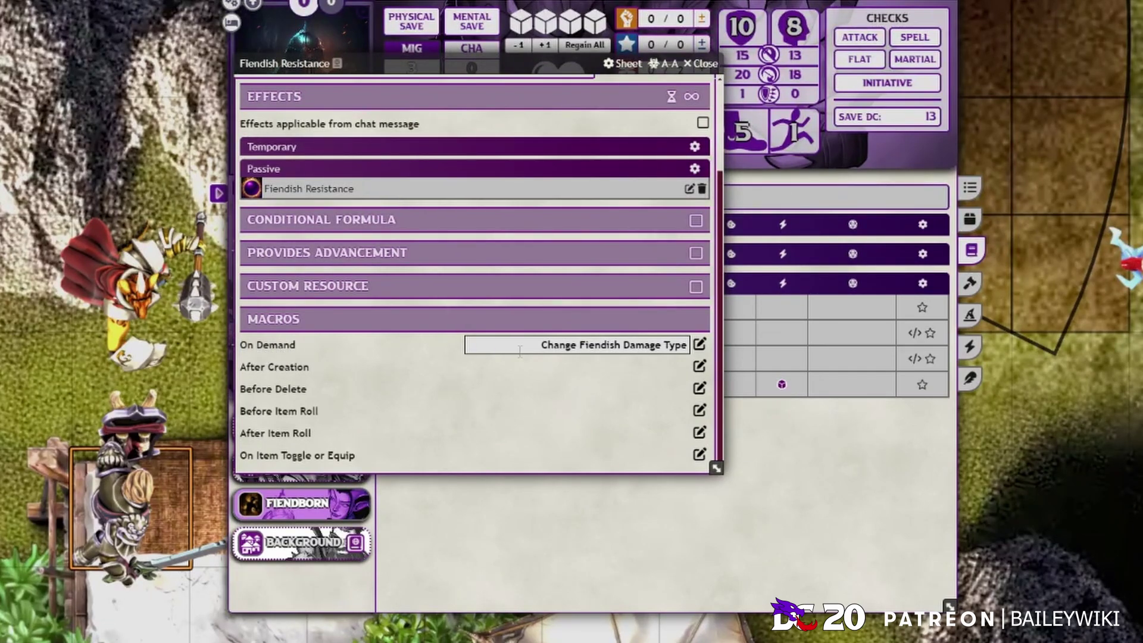
drag(520, 351, 683, 346)
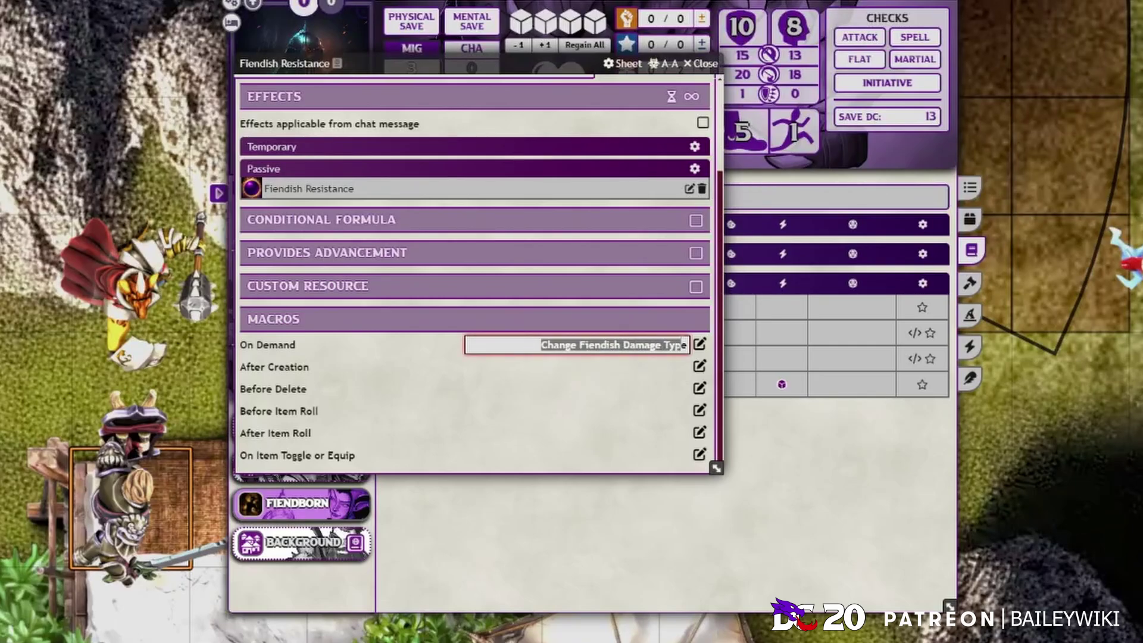
drag(518, 63, 33, 53)
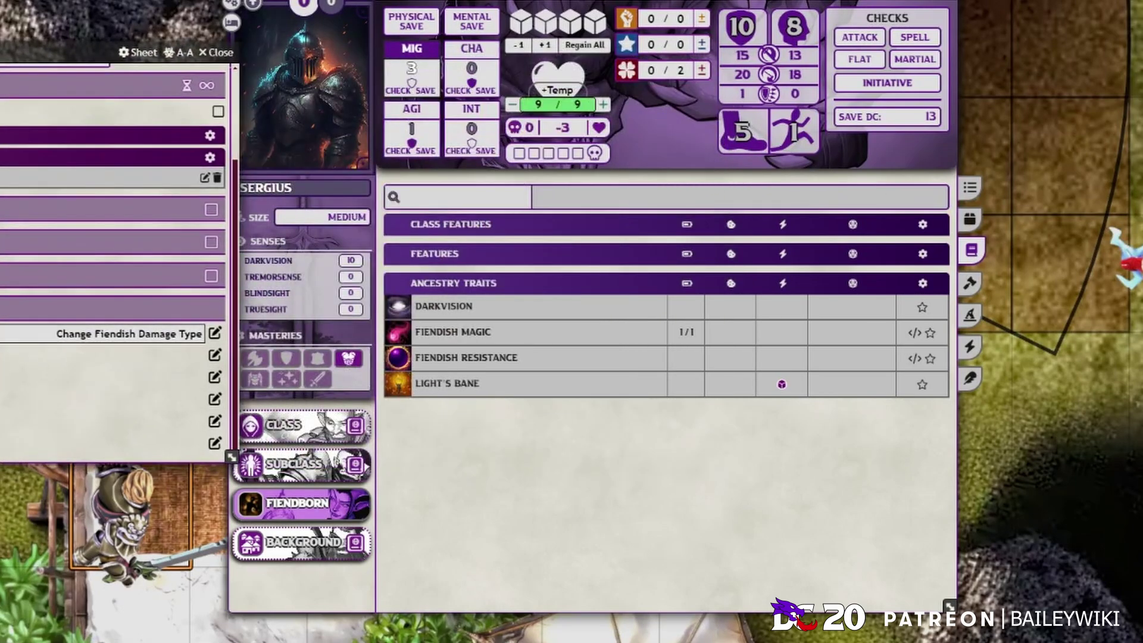
Open Fiendish Resistance's on-demand macro in an enlarged window, read its script, and close the macro without changing it.
click(216, 332)
drag(676, 224, 228, 249)
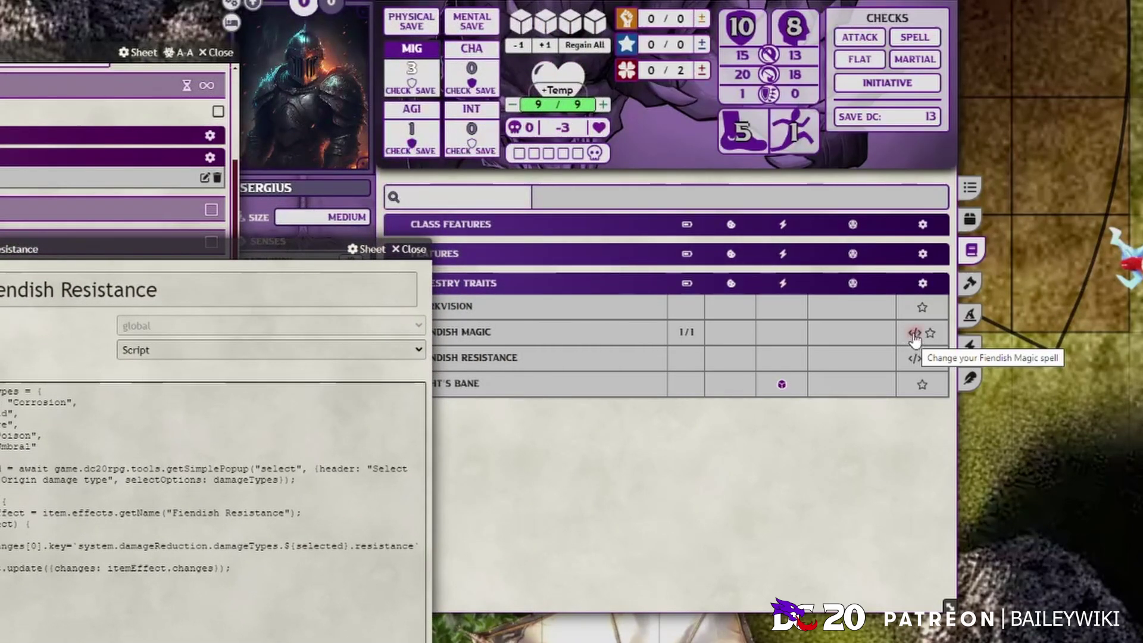
click(408, 250)
click(214, 334)
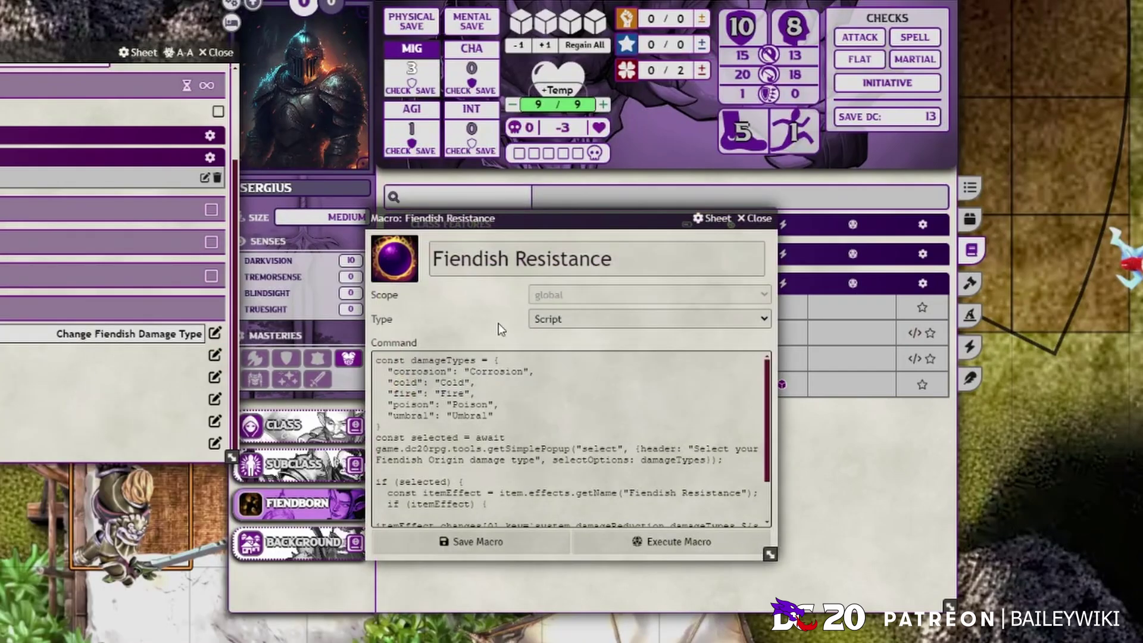
drag(506, 219, 139, 38)
drag(403, 374, 578, 515)
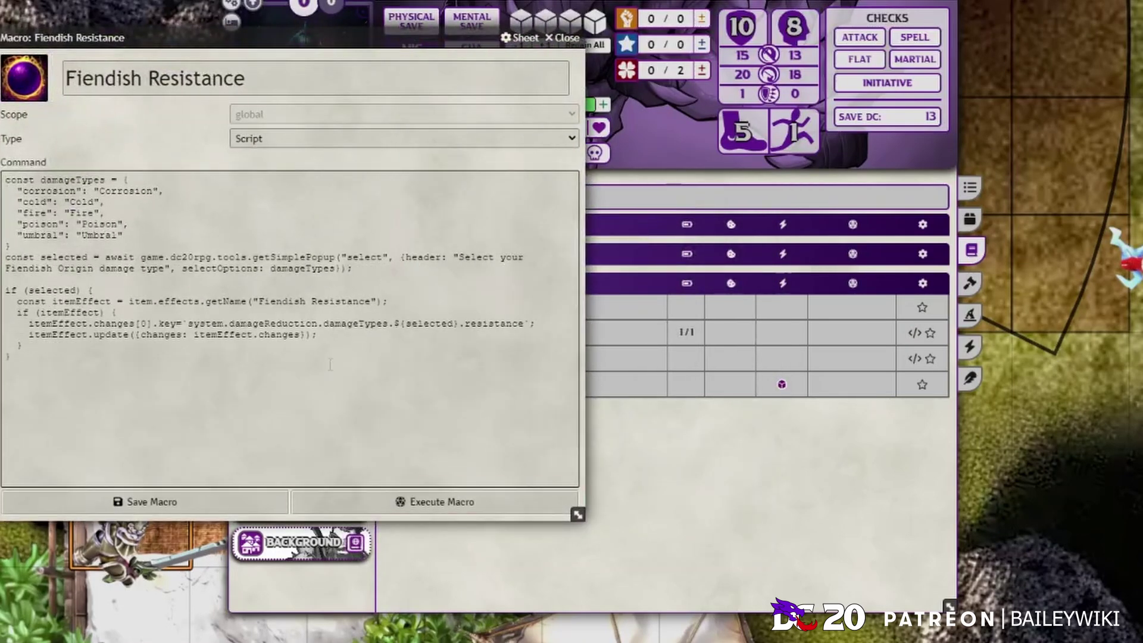
drag(403, 38, 721, 38)
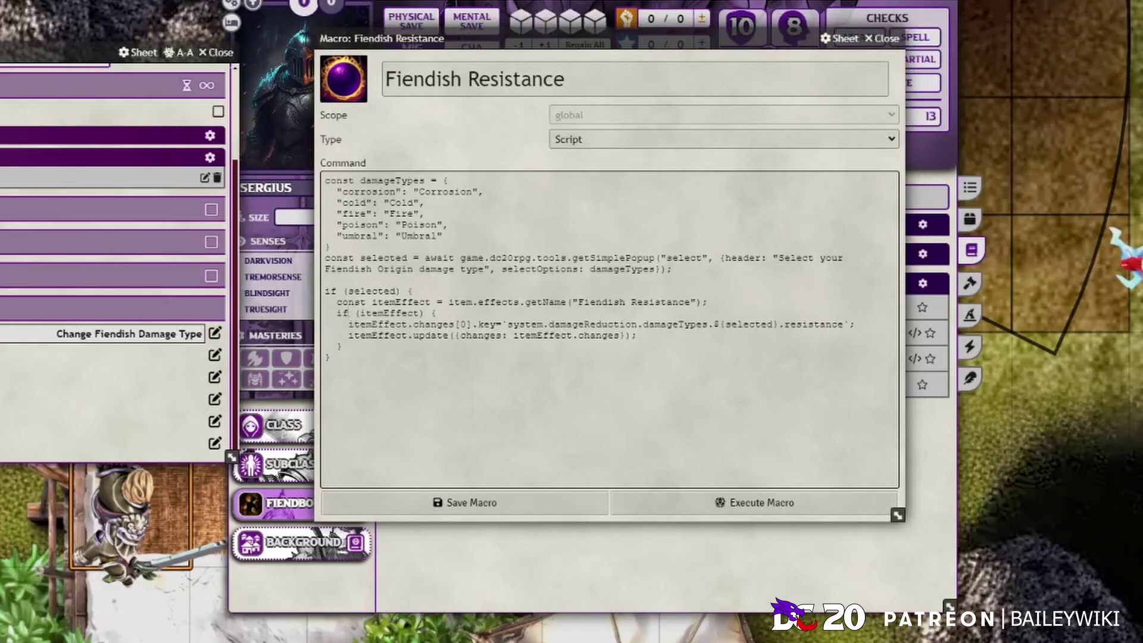
mouse_move(136, 145)
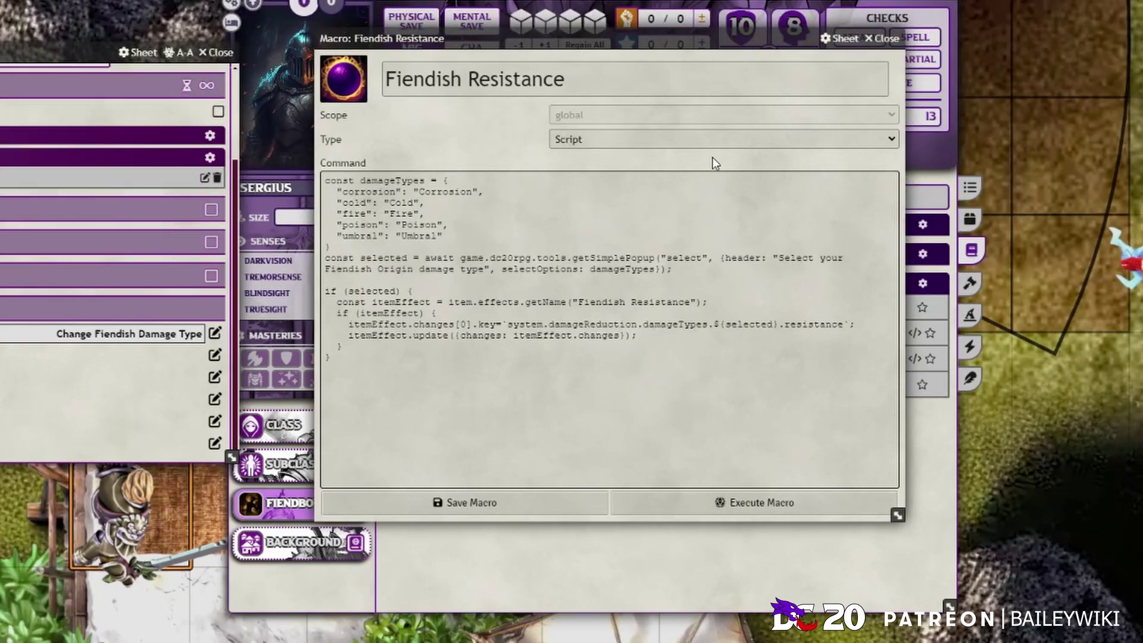
click(883, 38)
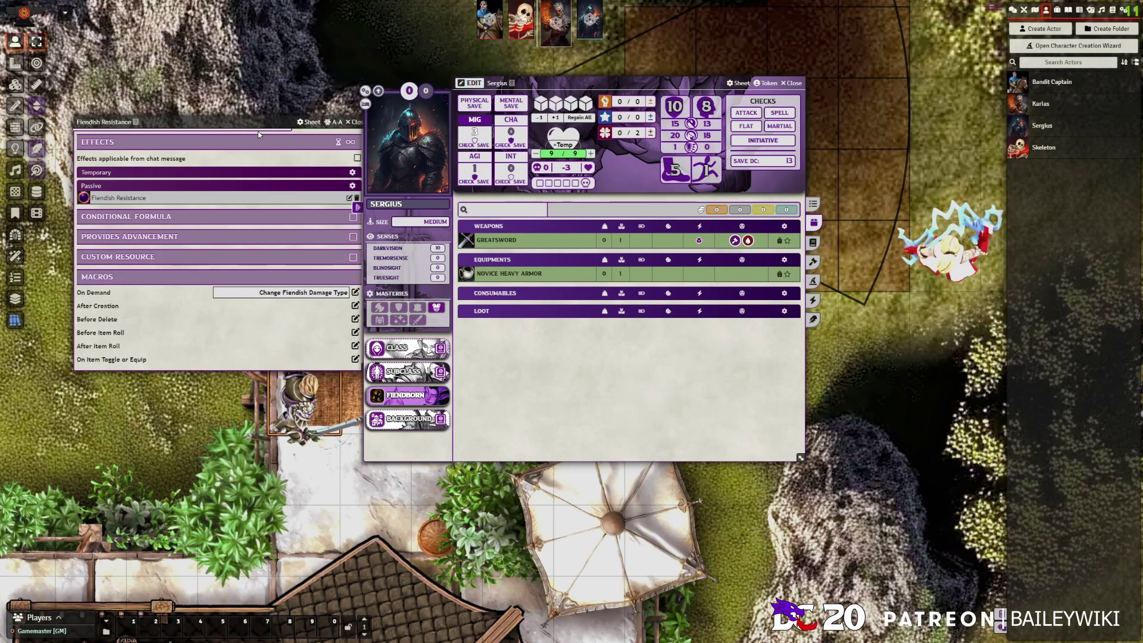
Unequip and re-equip the Novice Heavy Armor in Sergius's inventory, keeping the Fiendish Resistance macro list beside it.
drag(259, 121, 241, 113)
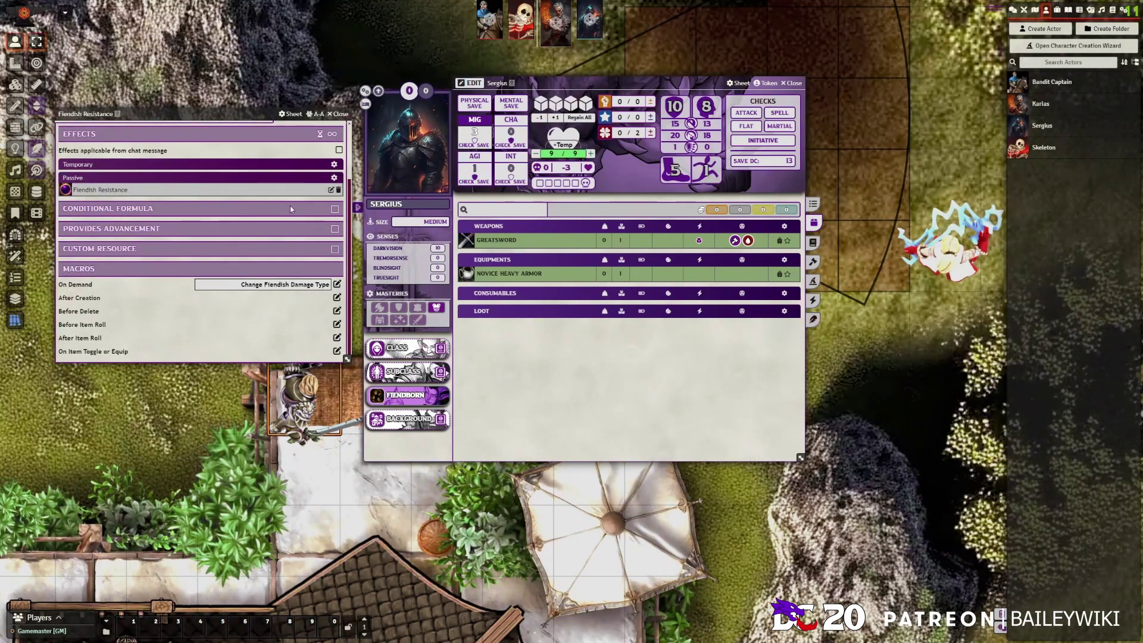
scroll(286, 227, up, 3)
scroll(285, 227, down, 3)
scroll(285, 226, up, 3)
scroll(286, 228, down, 3)
click(780, 274)
click(780, 274)
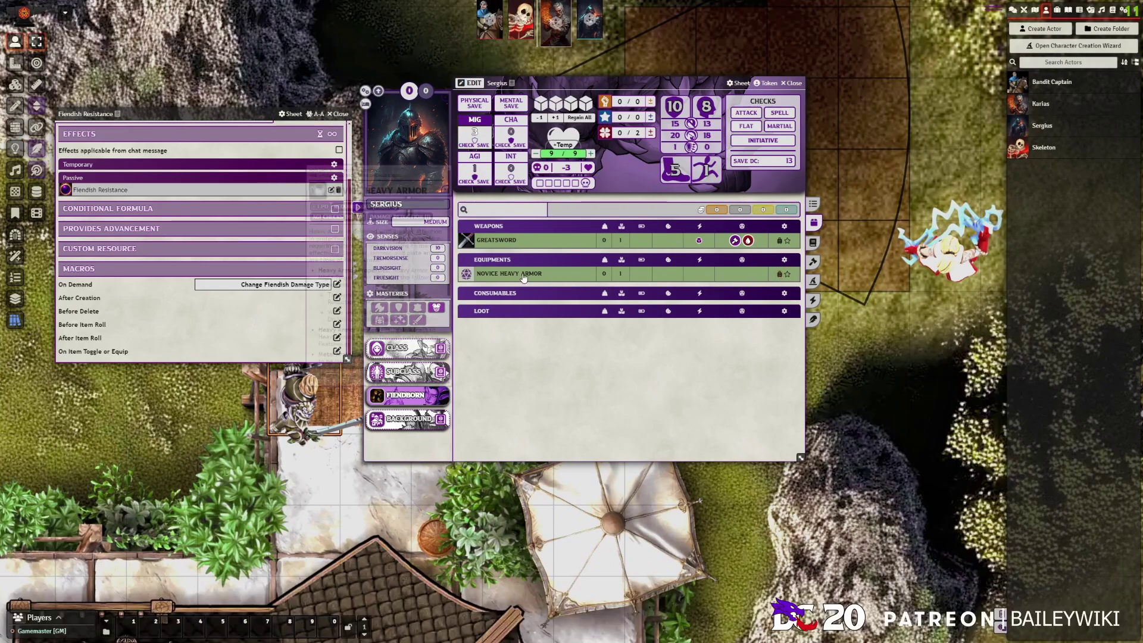
mouse_move(526, 279)
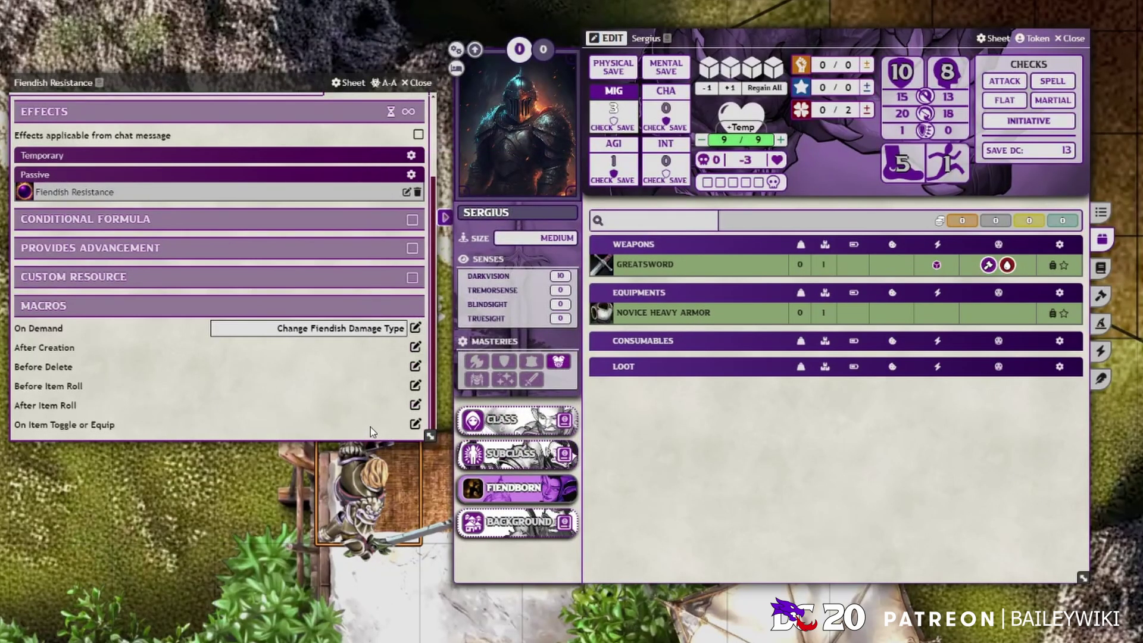
Add the Rage class feature to Sergius's sheet and toggle Rage on and back off.
click(1101, 267)
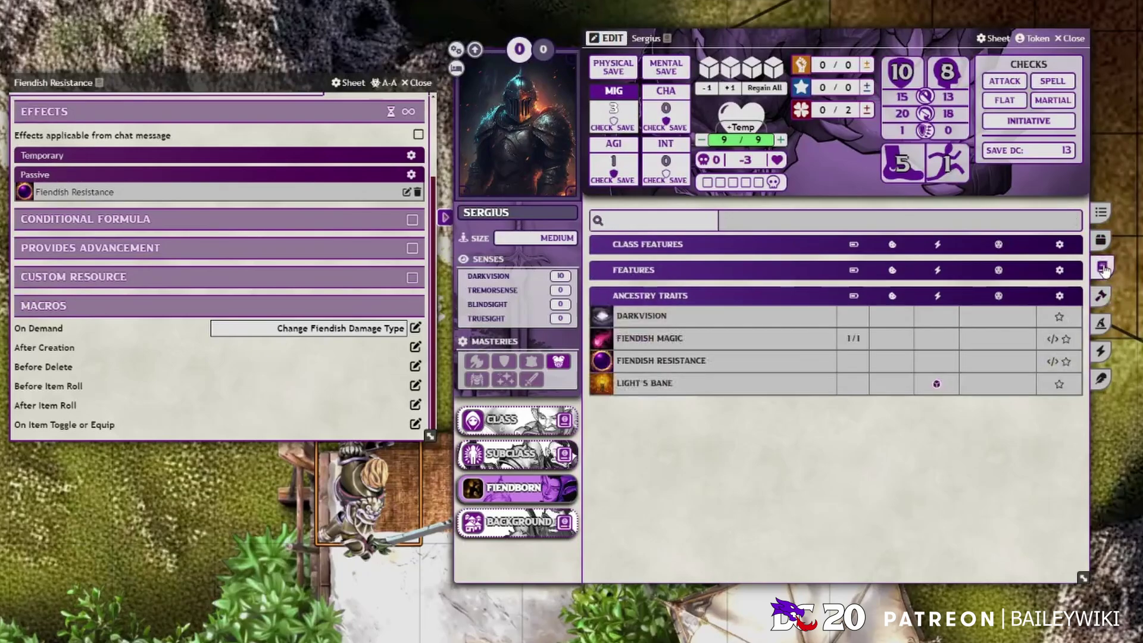
click(607, 38)
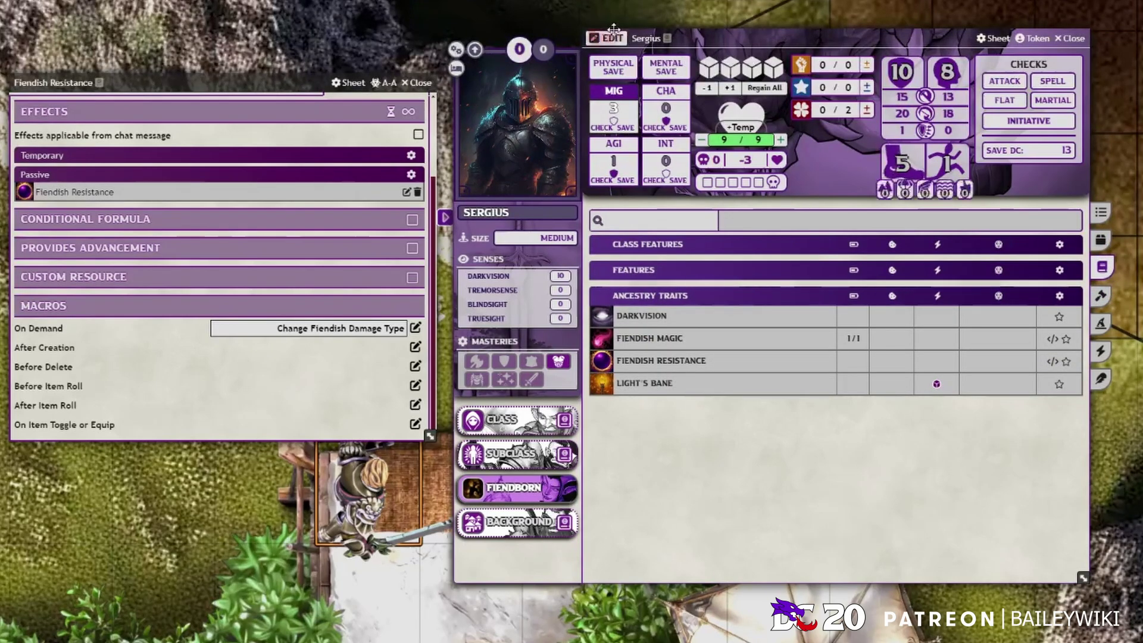
click(629, 221)
drag(598, 256, 1031, 302)
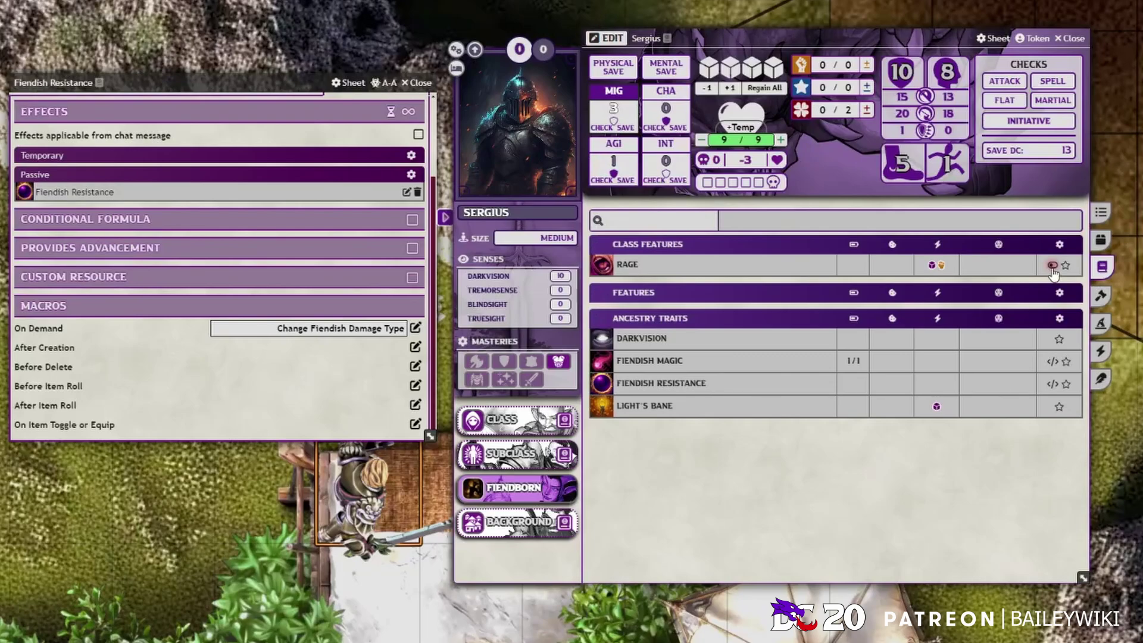
click(1051, 266)
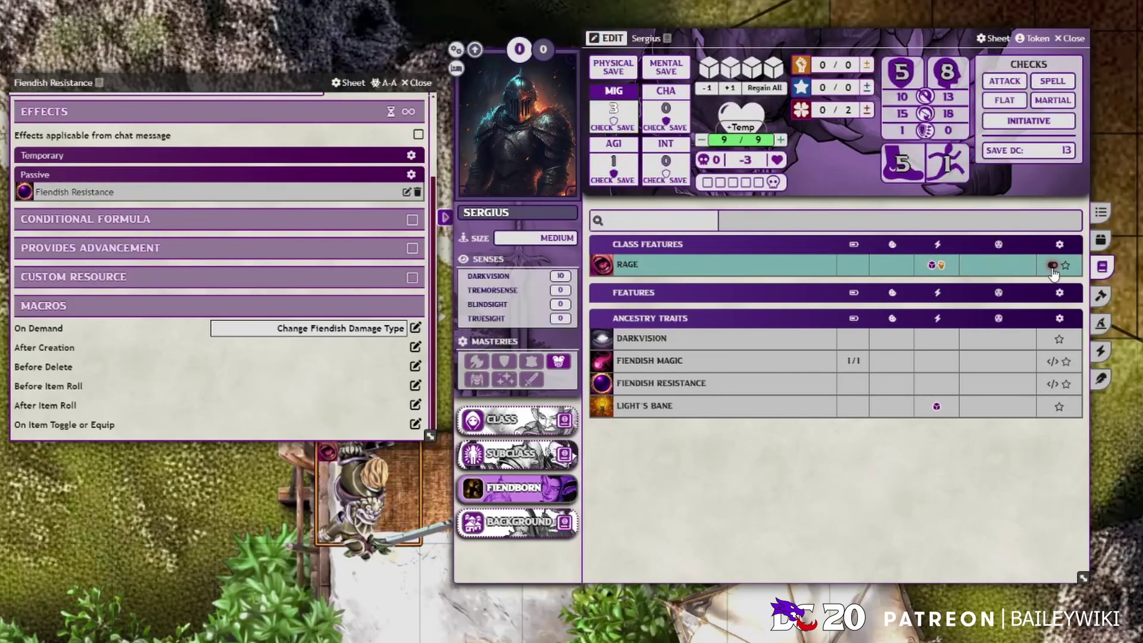
click(1052, 266)
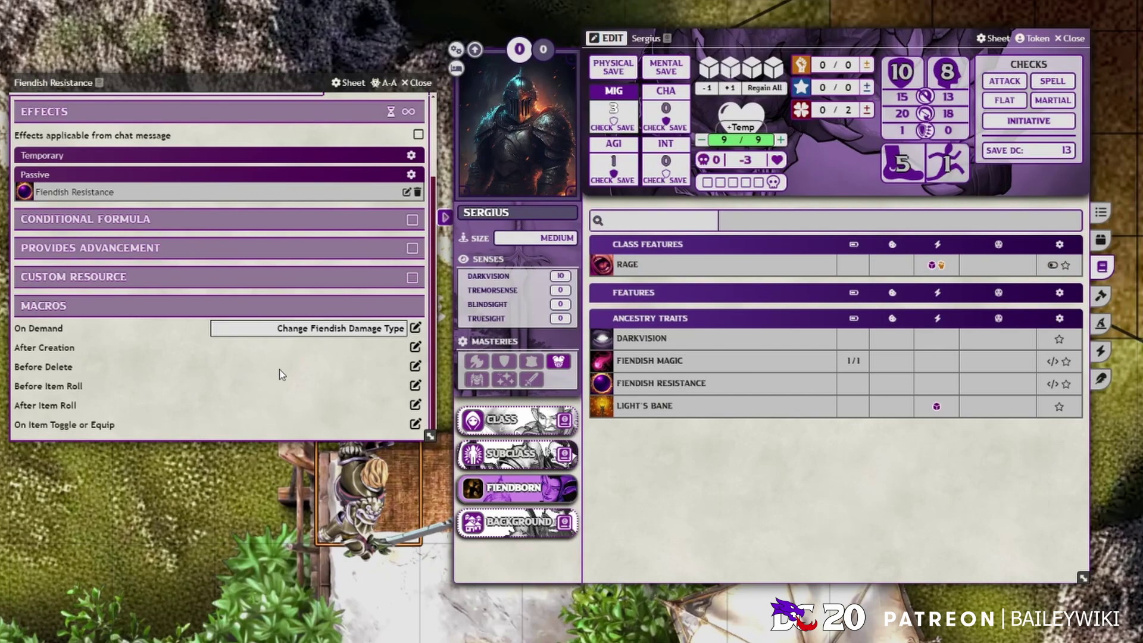
Close the Fiendish Resistance item, look through Sergius's basic actions, and close his sheet.
mouse_move(679, 366)
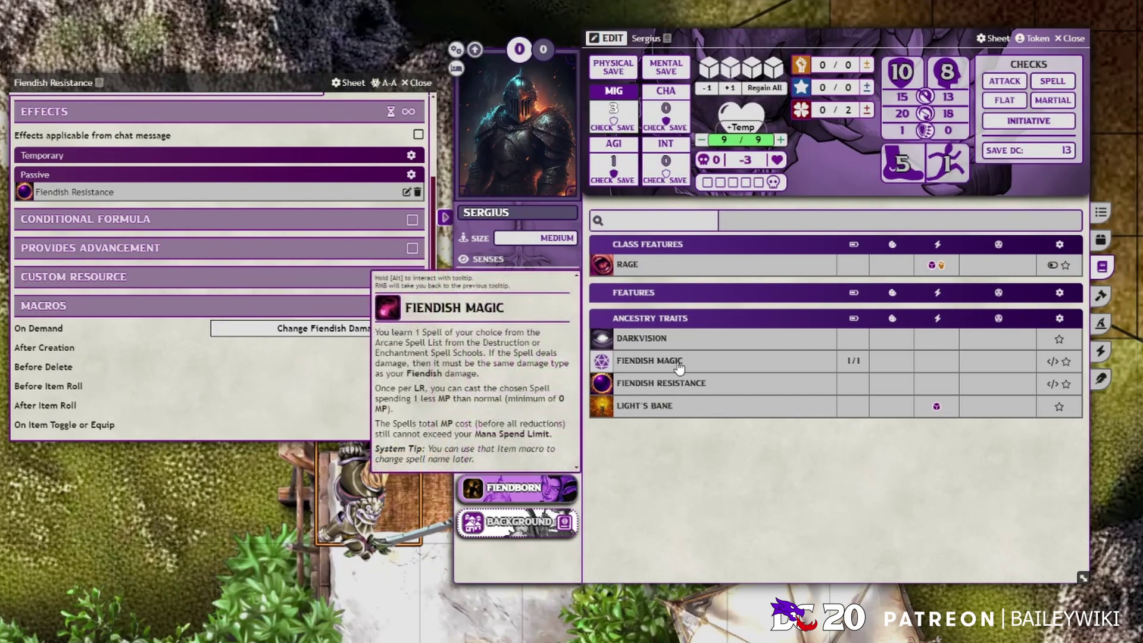
click(418, 84)
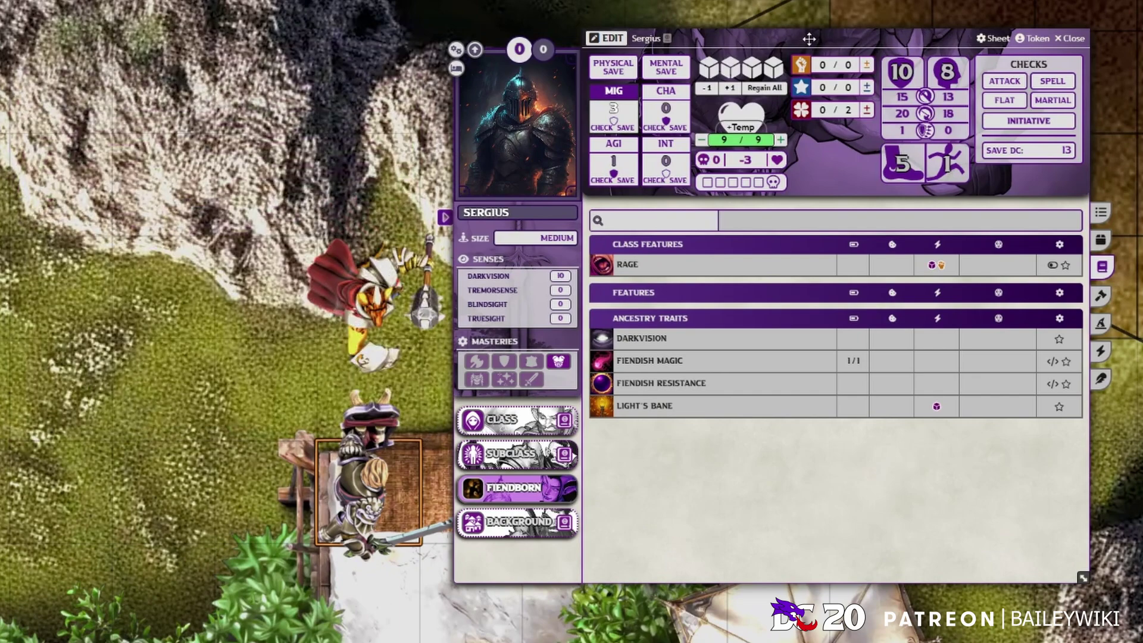
click(1100, 213)
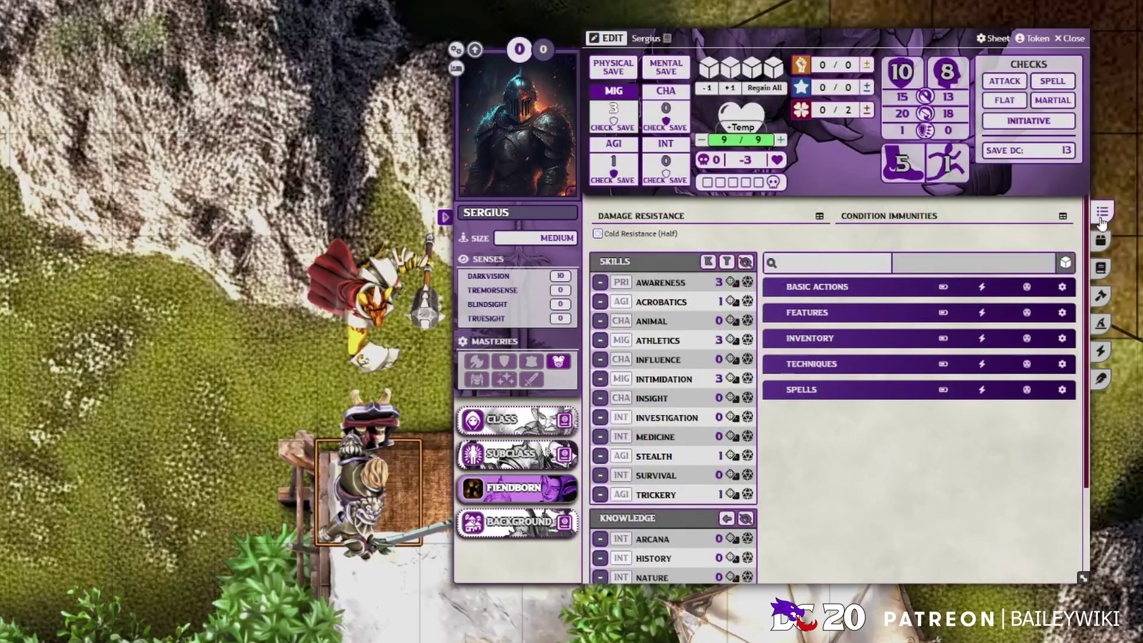
click(1063, 265)
click(1064, 264)
click(1064, 265)
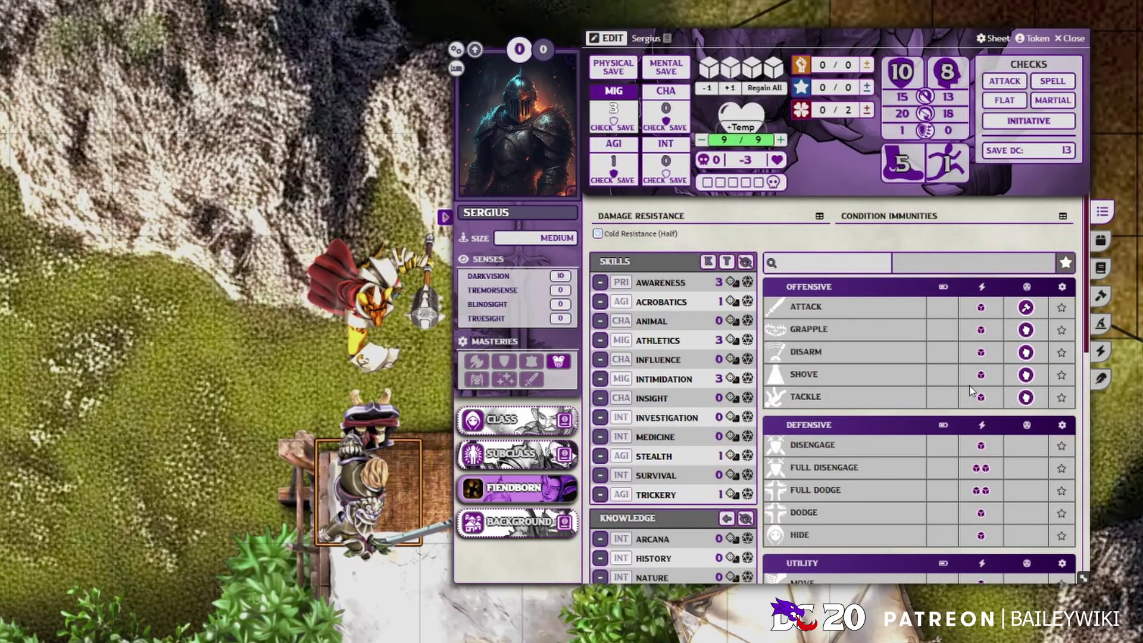
scroll(952, 357, down, 3)
key(Escape)
Open Karias's sheet and bring up the Spell Duel reaction's input dialog, placing it beside the sheet.
double_click(918, 370)
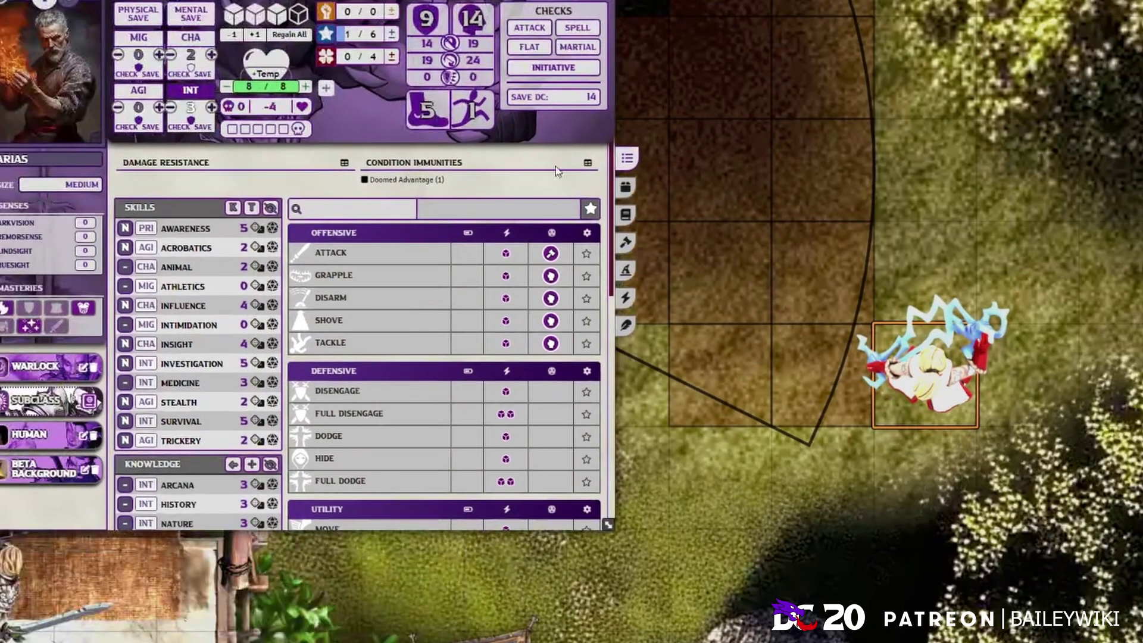
scroll(446, 268, down, 5)
mouse_move(332, 245)
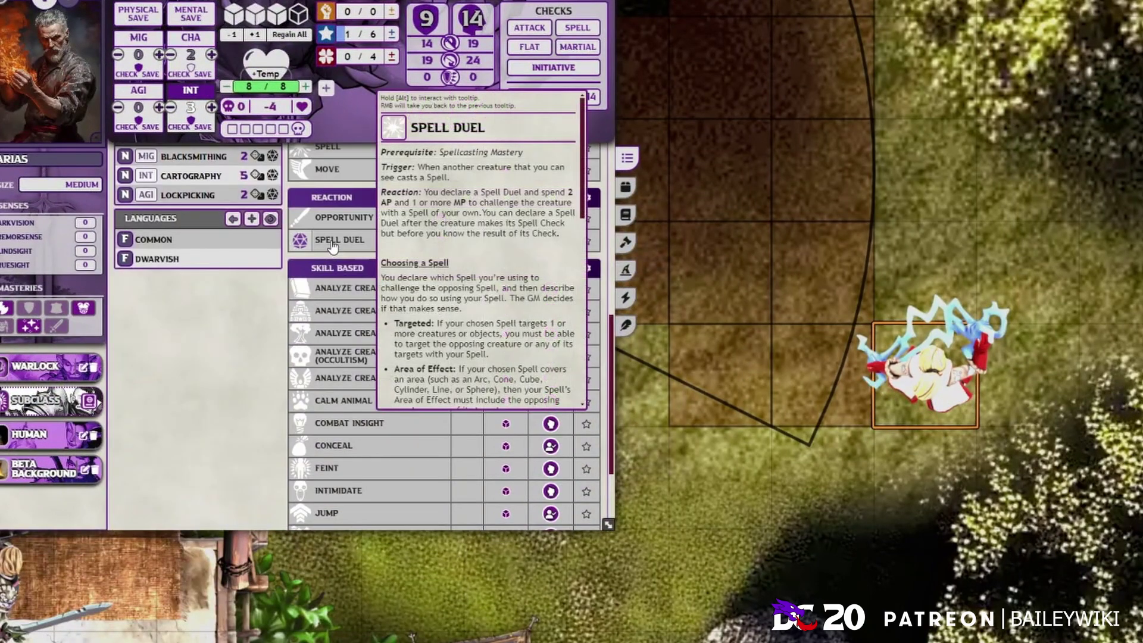
click(369, 242)
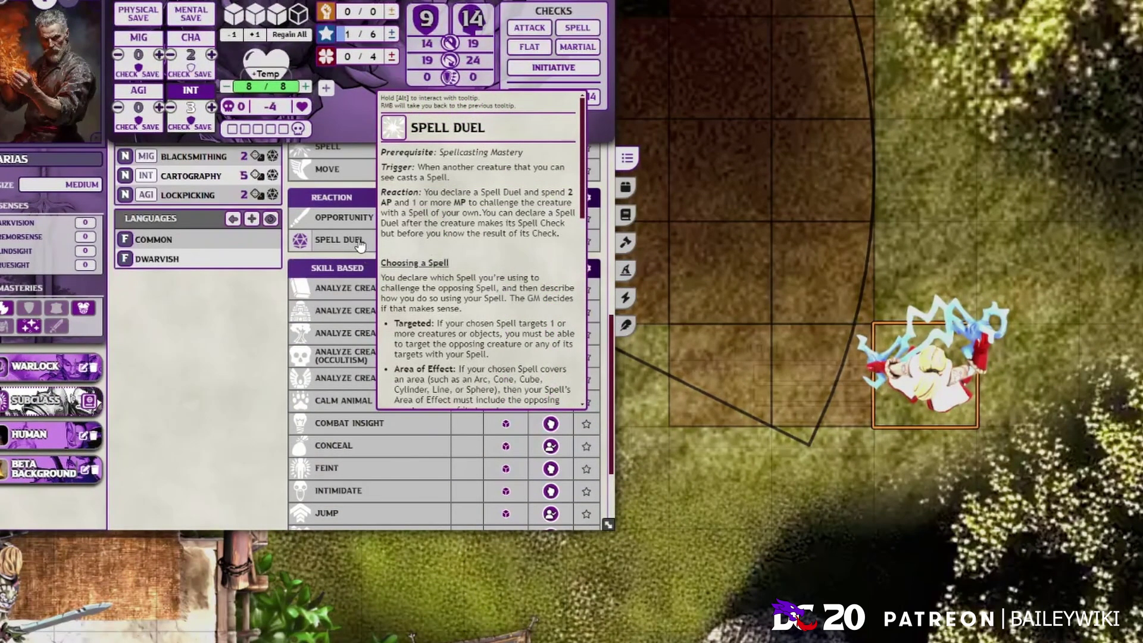
drag(701, 314, 737, 196)
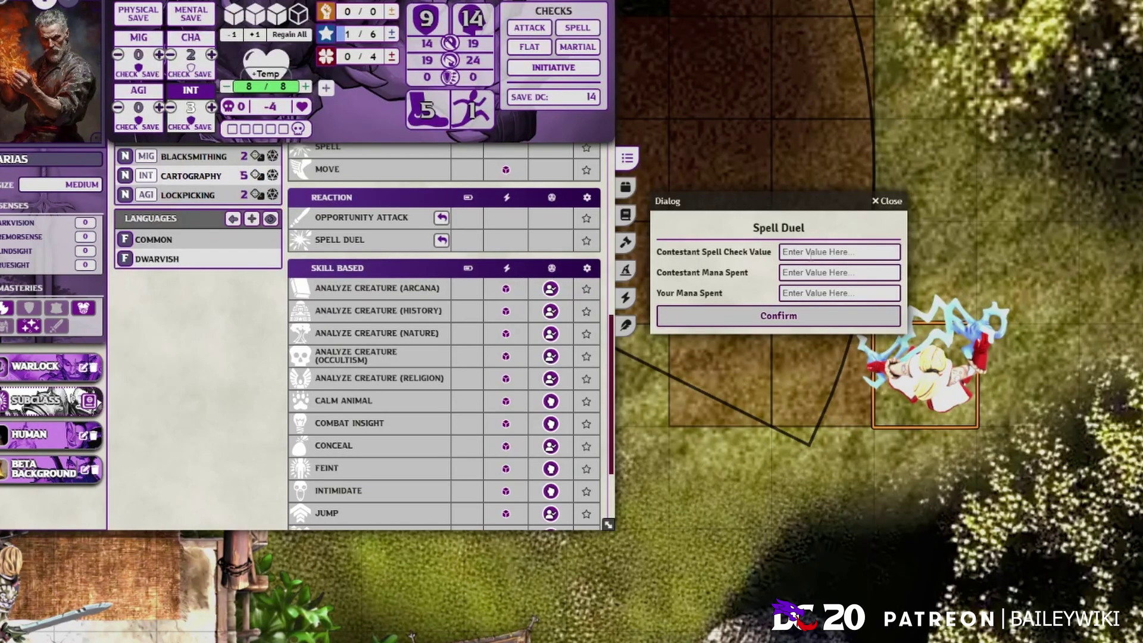
Open the Spell Duel item's advanced settings showing its macros, with its window clear of the input dialog.
click(339, 241)
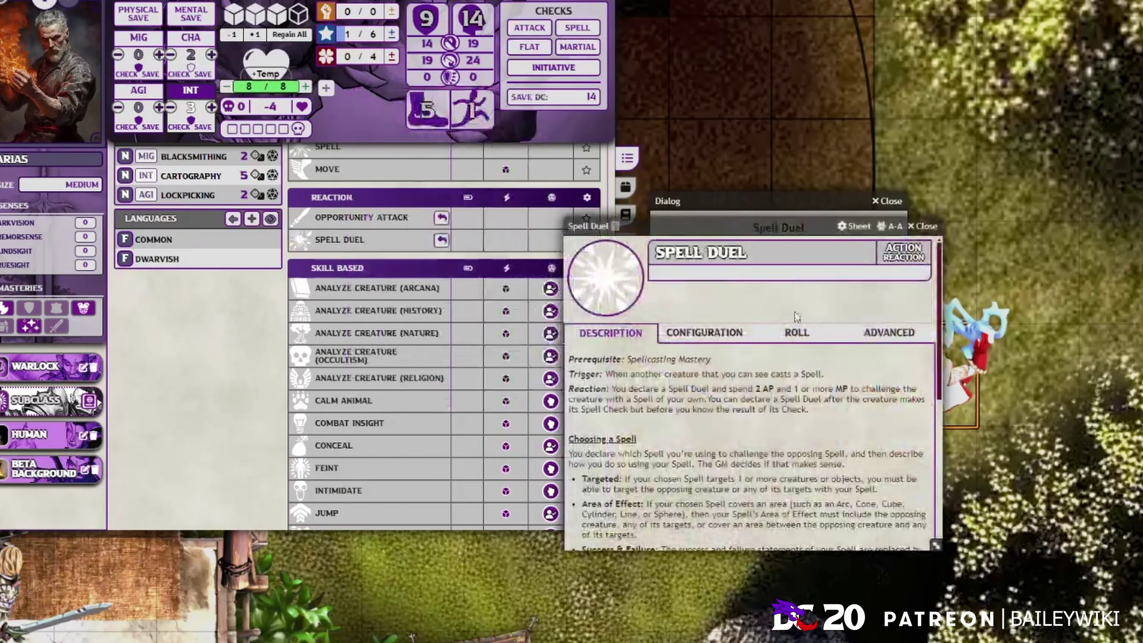
click(834, 333)
drag(714, 226, 1090, 270)
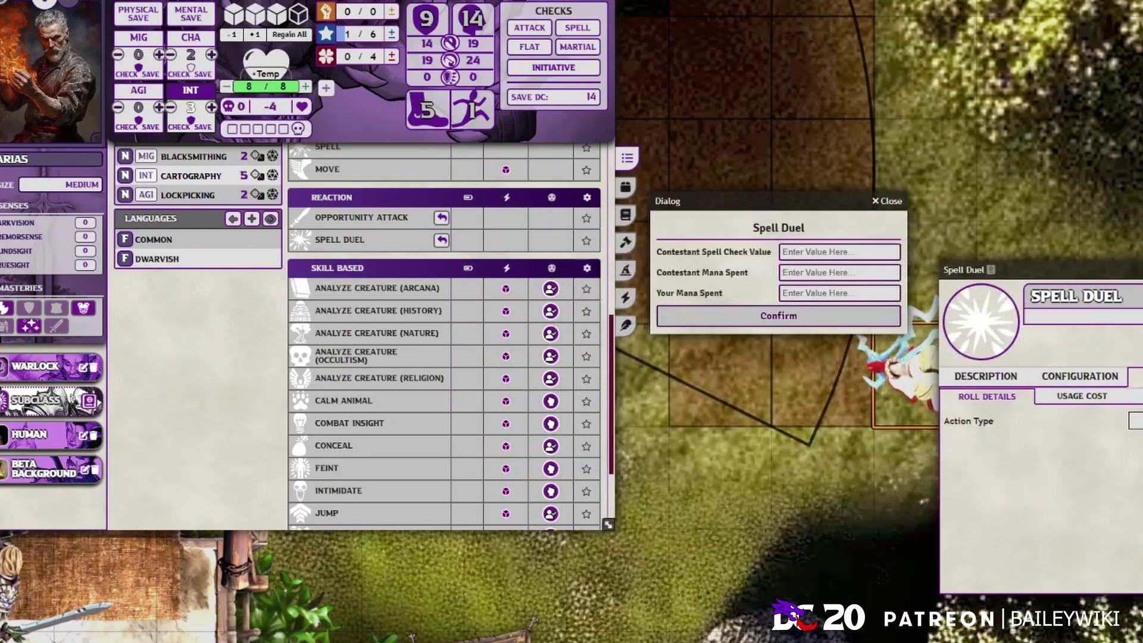
click(1136, 375)
scroll(1041, 447, down, 1)
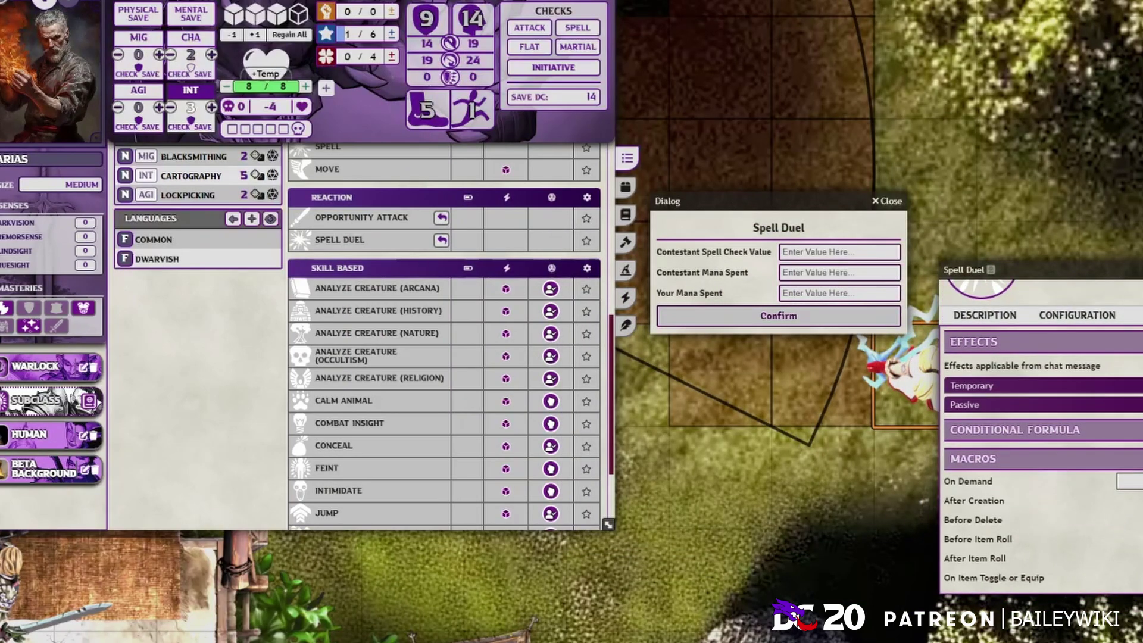
Open Spell Duel's on-demand macro and read through its script around the getSimplePopup call.
click(1129, 480)
click(904, 239)
click(1129, 481)
scroll(911, 472, down, 2)
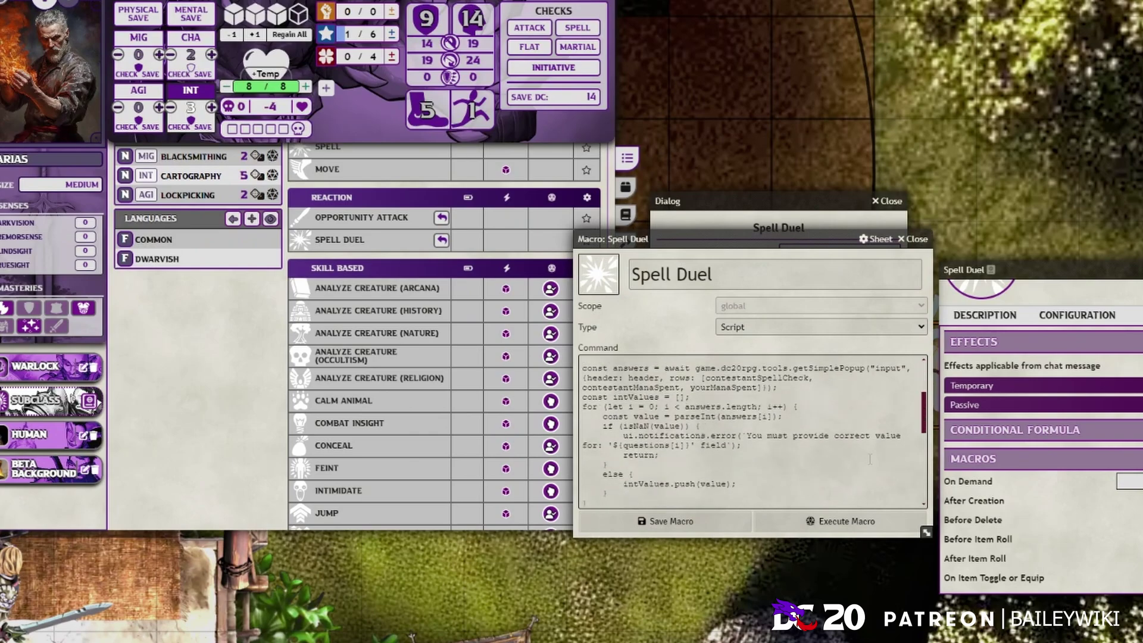
scroll(911, 472, up, 2)
scroll(911, 472, down, 2)
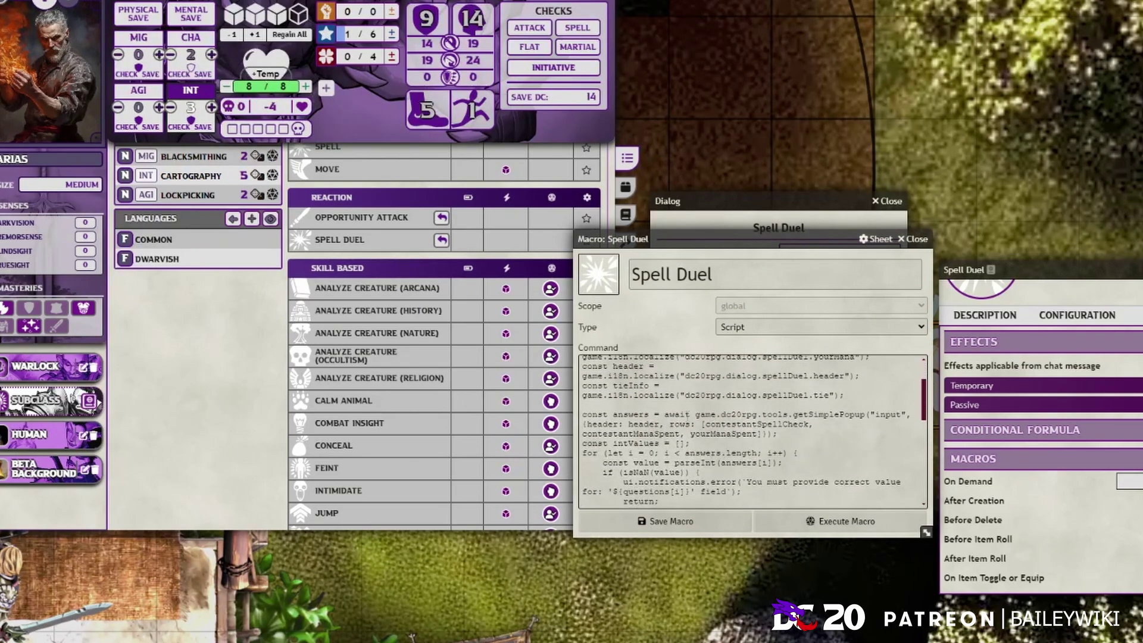
Cut the getSimplePopup call from the answers line and paste it back, enlarging and repositioning the macro window.
drag(695, 414, 777, 434)
key(ctrl+c)
key(BackSpace)
drag(926, 531, 1140, 640)
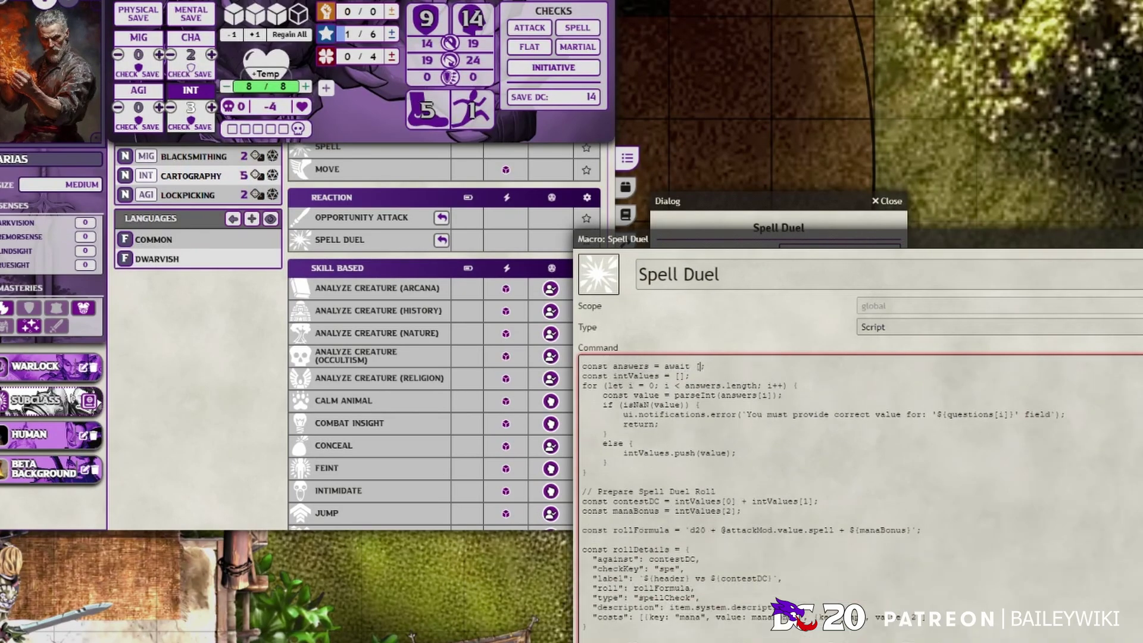
key(ctrl+v)
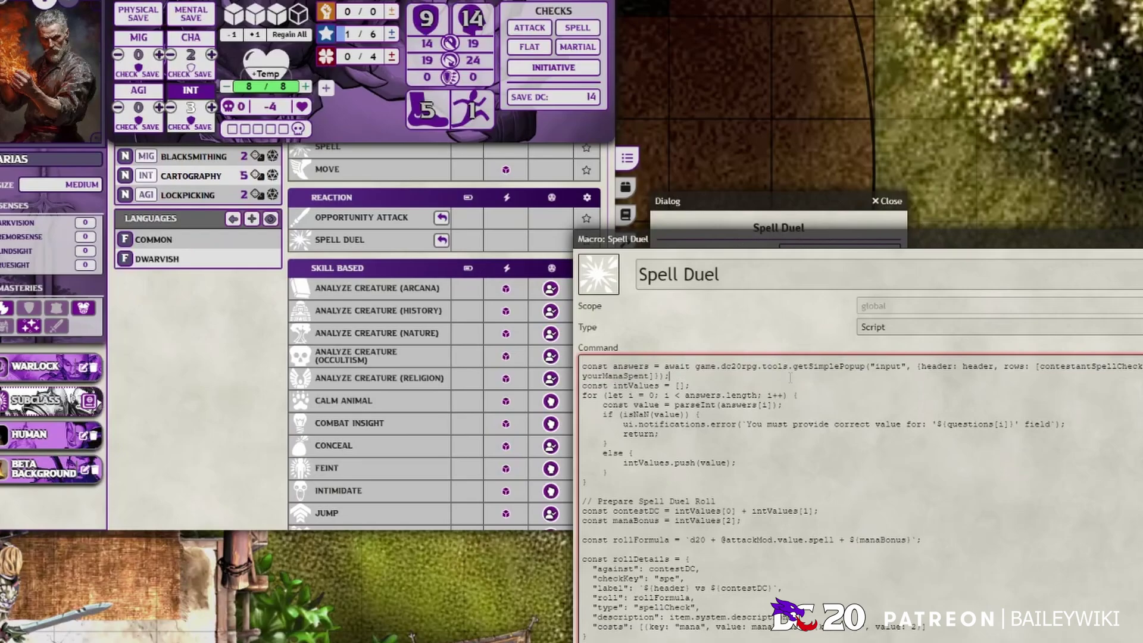
drag(774, 239, 445, 94)
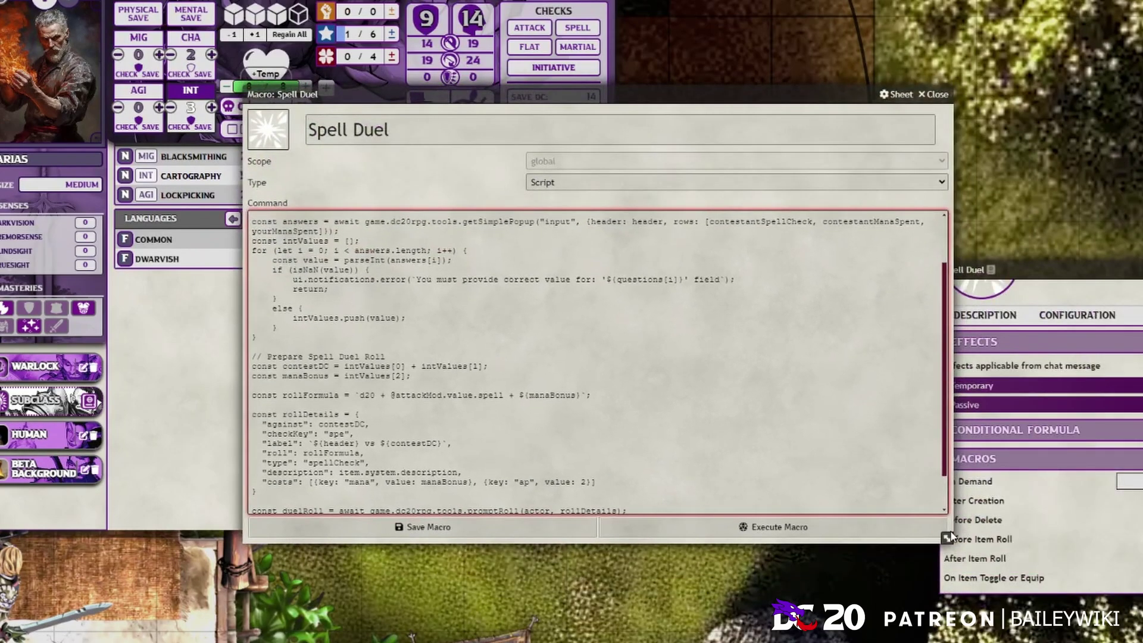
Enlarge the Spell Duel macro window and examine the getSimplePopup call with its "input" type and three row arguments.
drag(948, 538, 1140, 641)
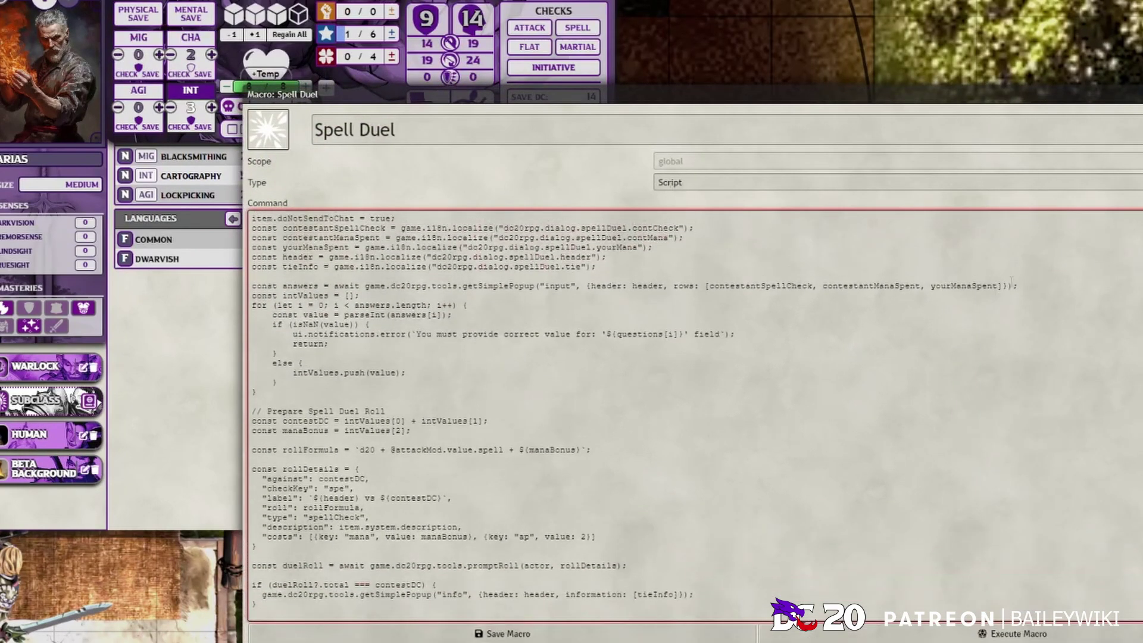
click(441, 286)
drag(335, 286, 1054, 290)
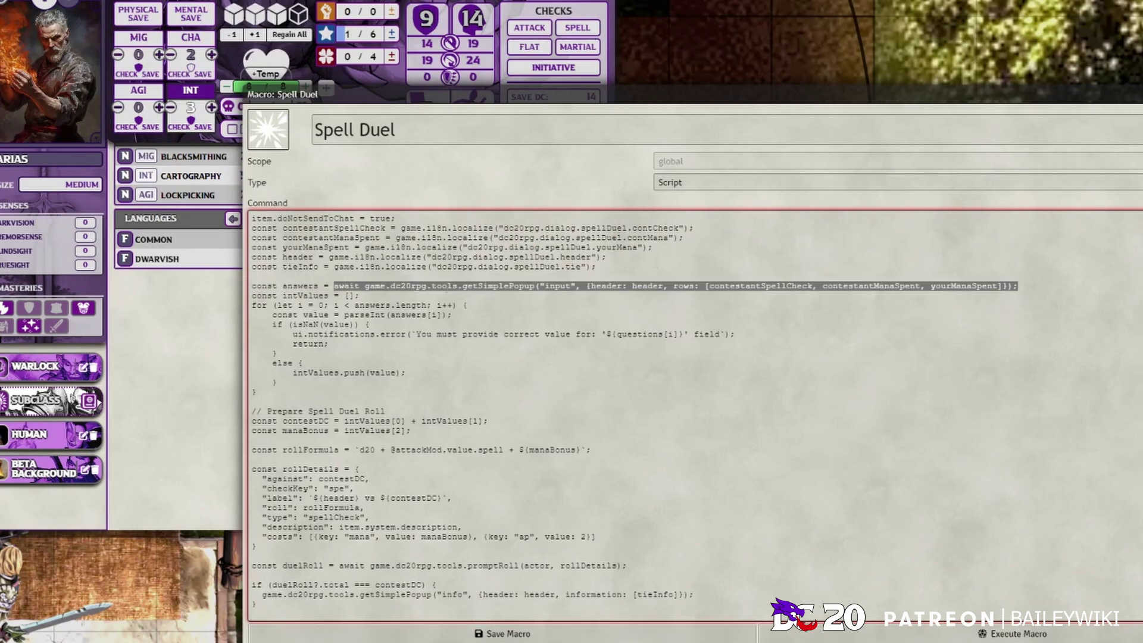
double_click(472, 285)
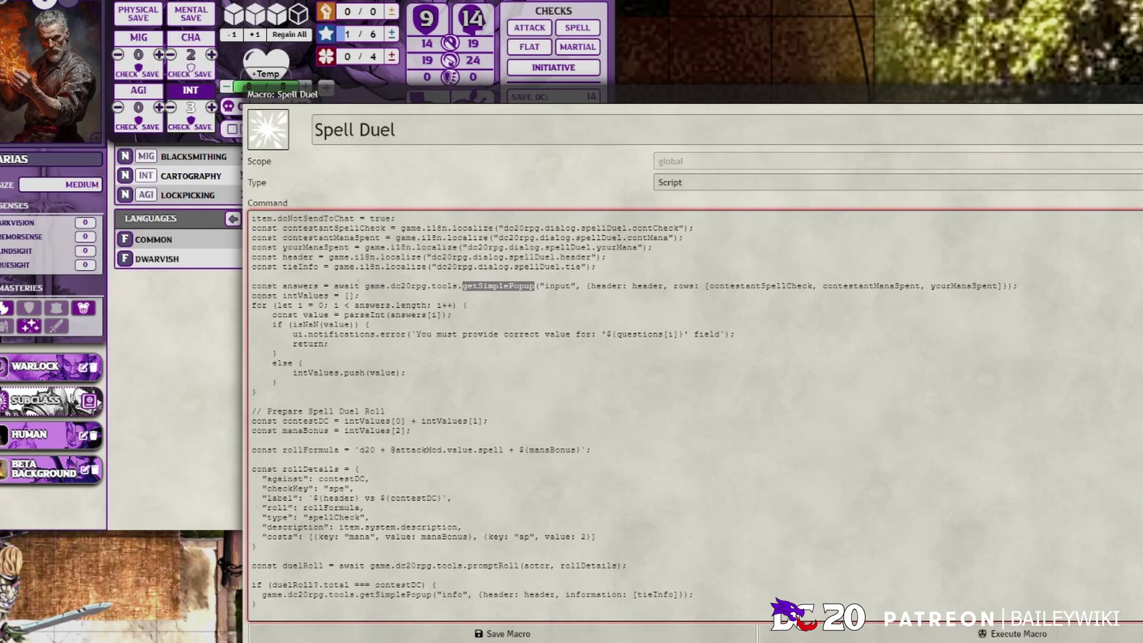
drag(335, 286, 459, 285)
drag(251, 285, 535, 285)
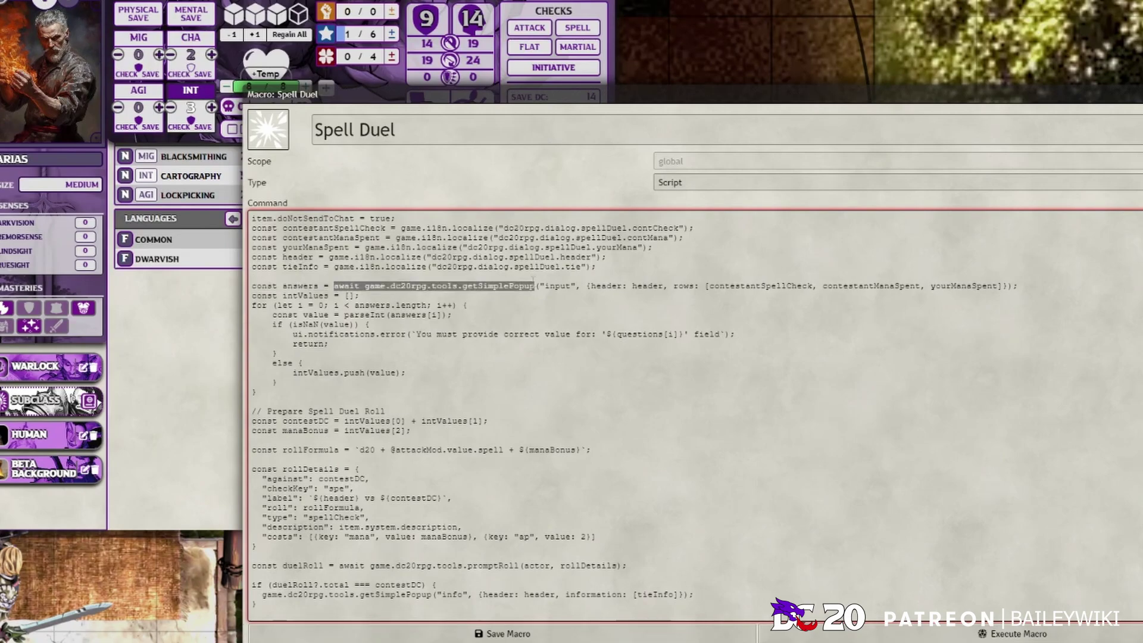
click(544, 286)
double_click(565, 286)
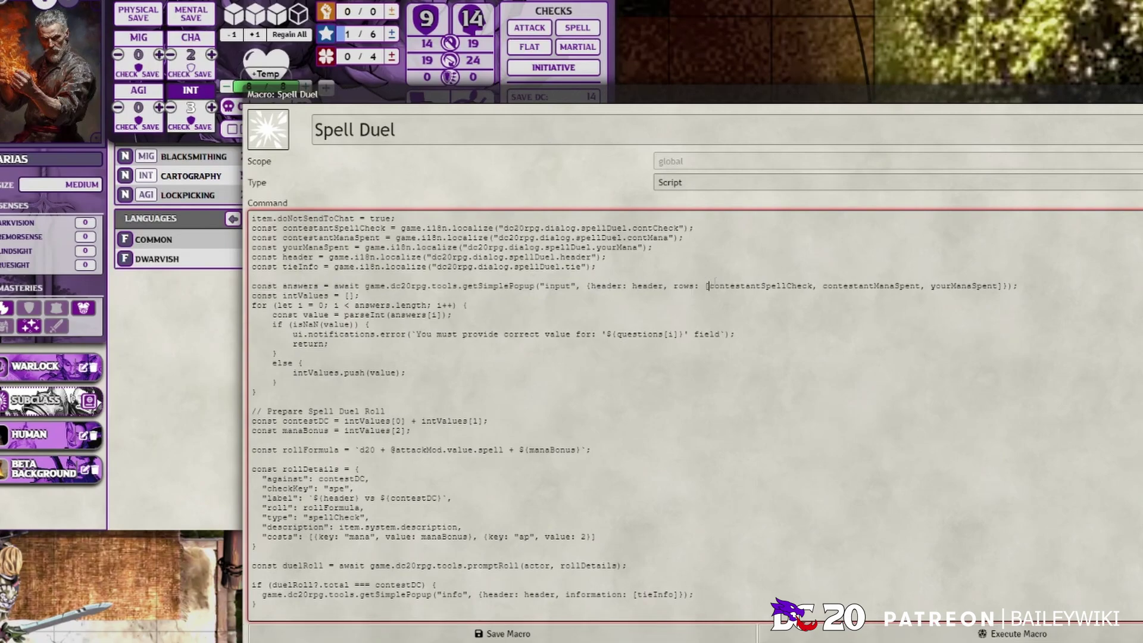
double_click(755, 286)
double_click(871, 285)
double_click(964, 286)
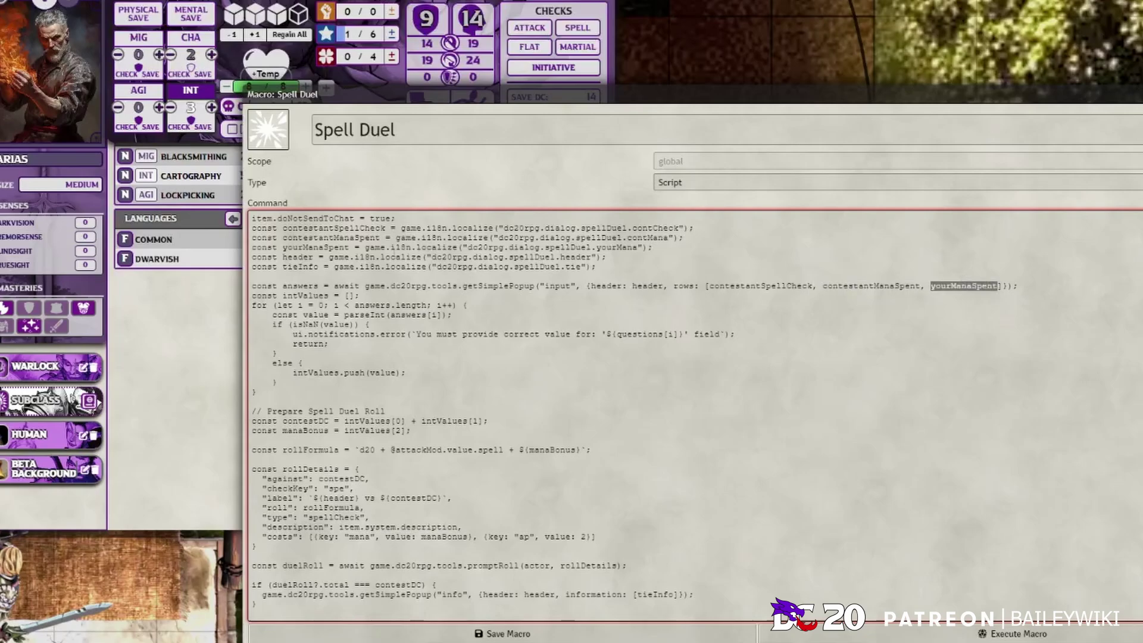
click(786, 282)
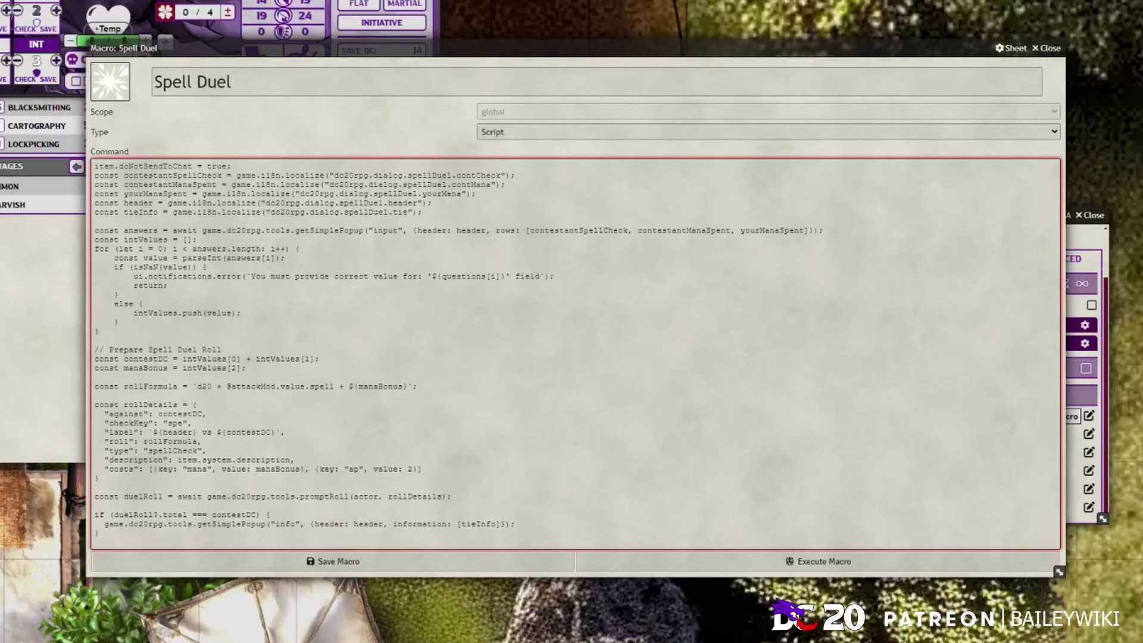
Close the Spell Duel macro and item windows, leaving the input dialog beside Karias's sheet.
click(1049, 48)
click(998, 416)
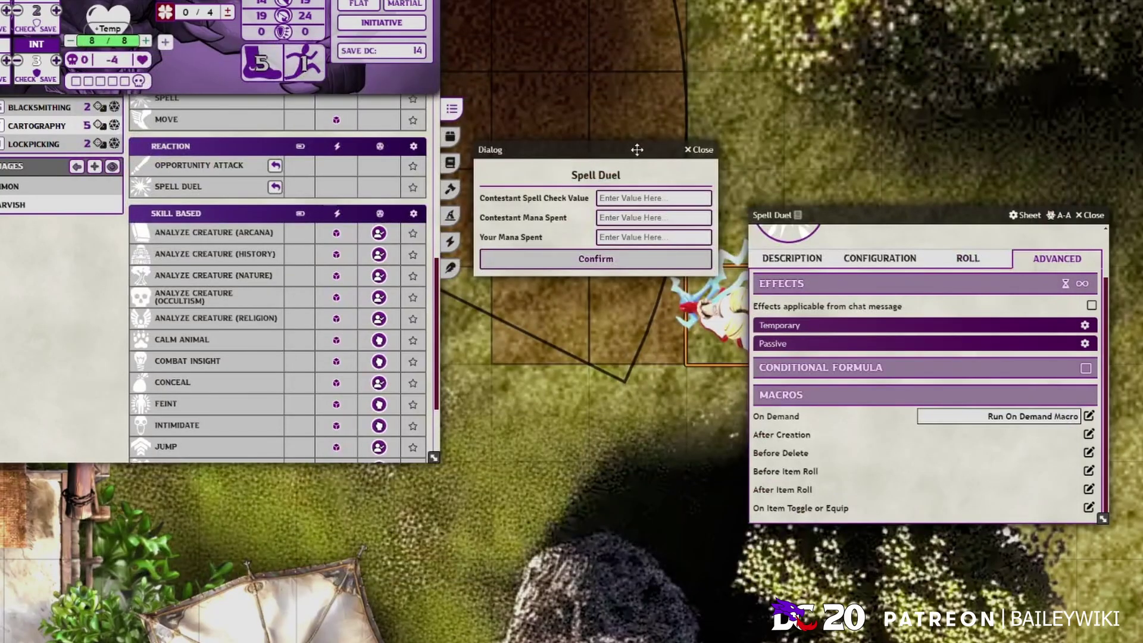
drag(622, 153, 592, 97)
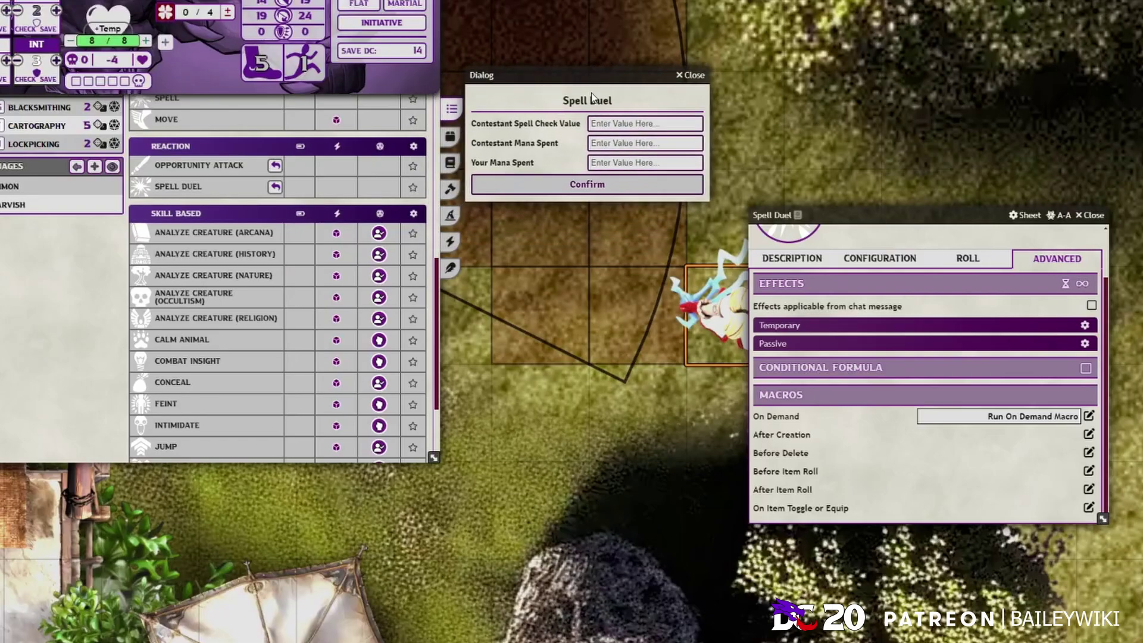
click(1089, 216)
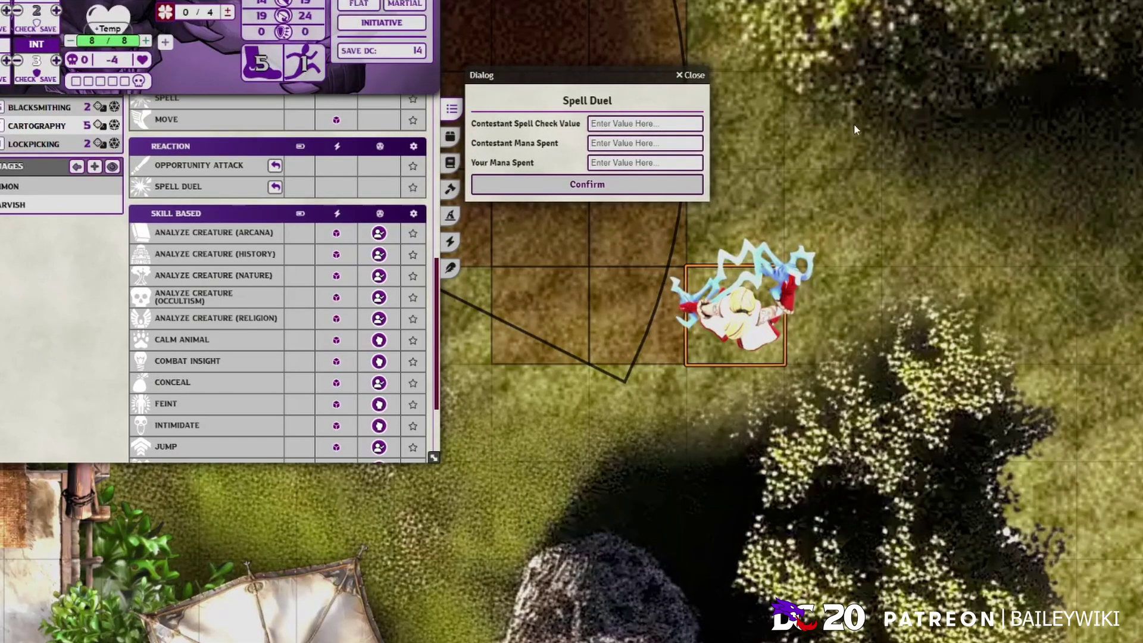
Fill in the Spell Duel dialog with contestant spell check 14, contestant mana 1 and own mana 2, and confirm it.
click(592, 123)
text(13)
key(BackSpace)
text(4)
key(Tab)
text(1)
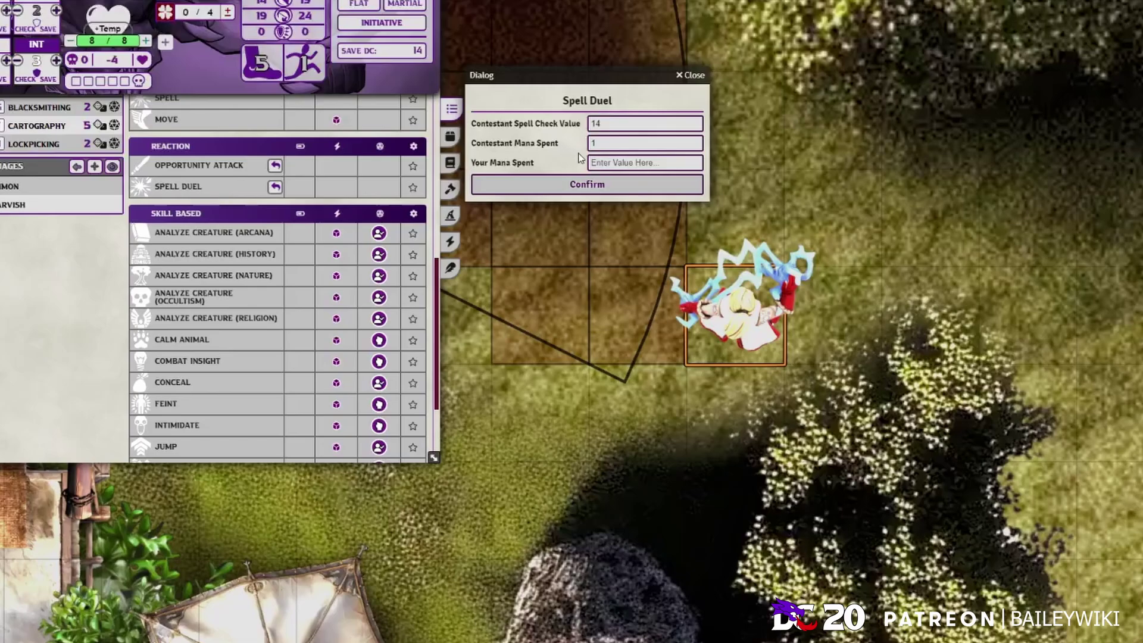
click(609, 158)
text(2)
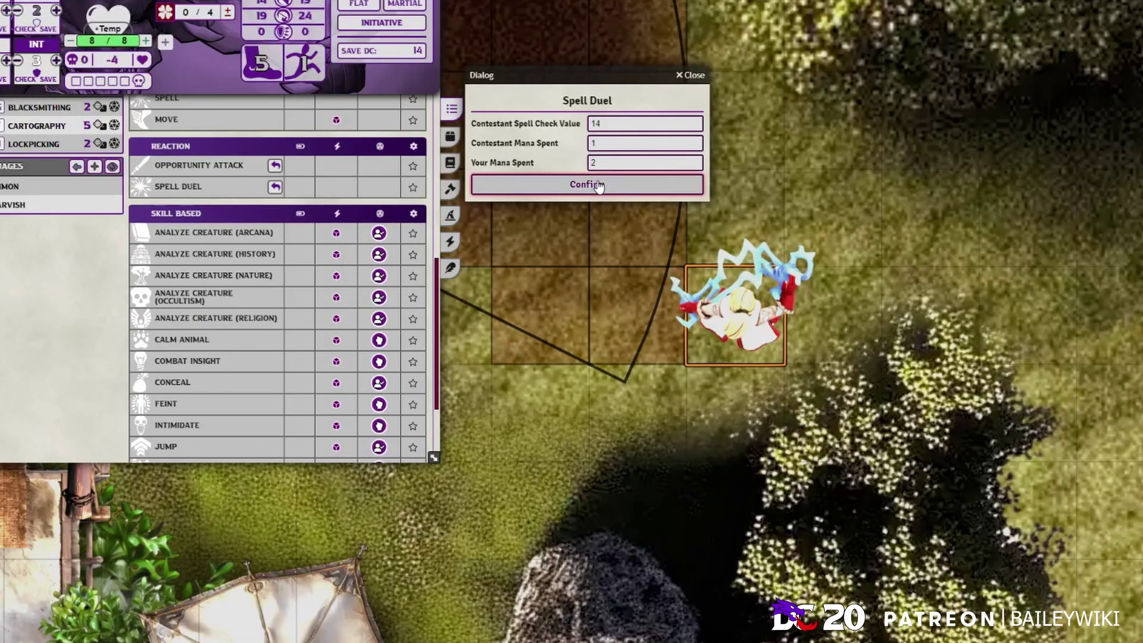
click(598, 185)
Show the chat log beside the Spell Duel roll prompt and check the roll's expected roll level.
drag(538, 255, 556, 74)
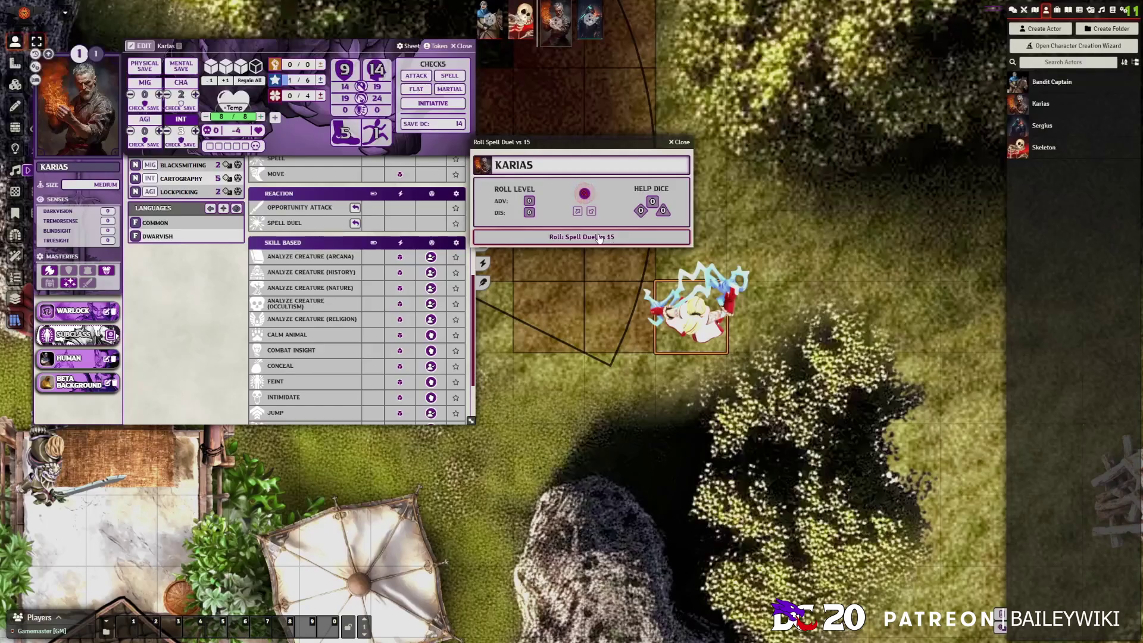
click(599, 237)
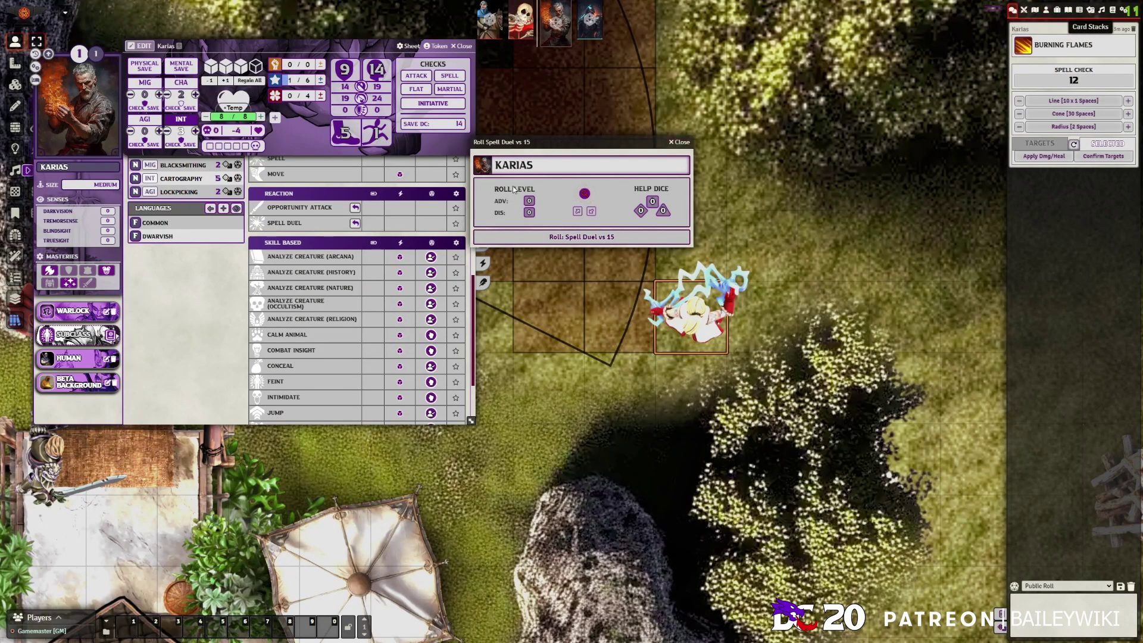
click(584, 193)
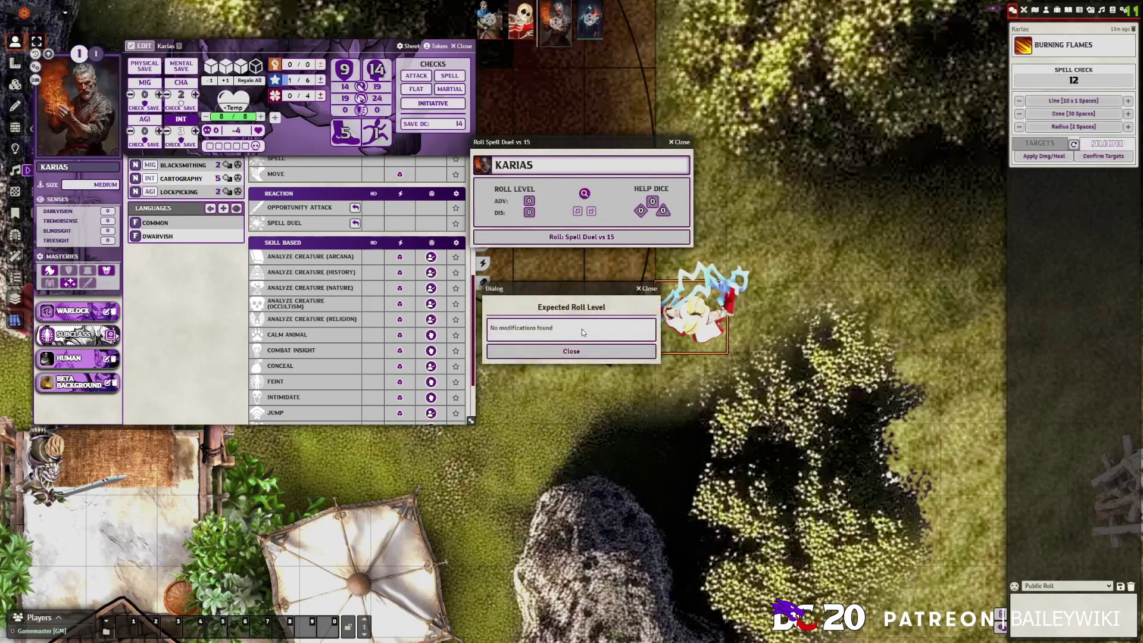
click(570, 351)
Apply the Hindered condition to Karias's token on the map.
right_click(693, 316)
right_click(702, 310)
right_click(723, 304)
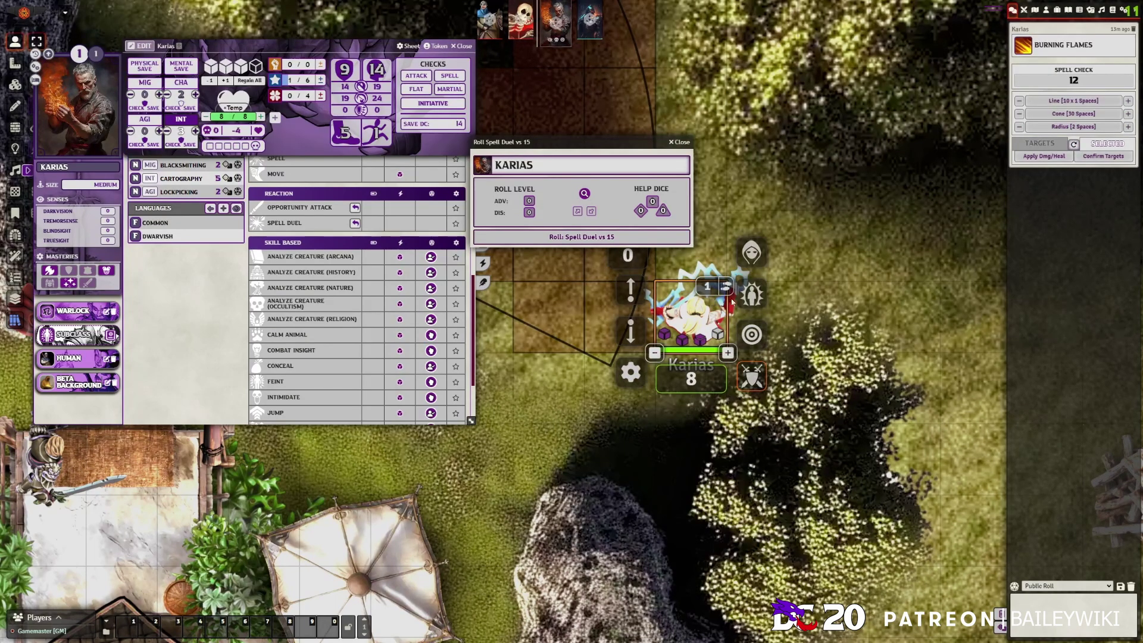
click(751, 293)
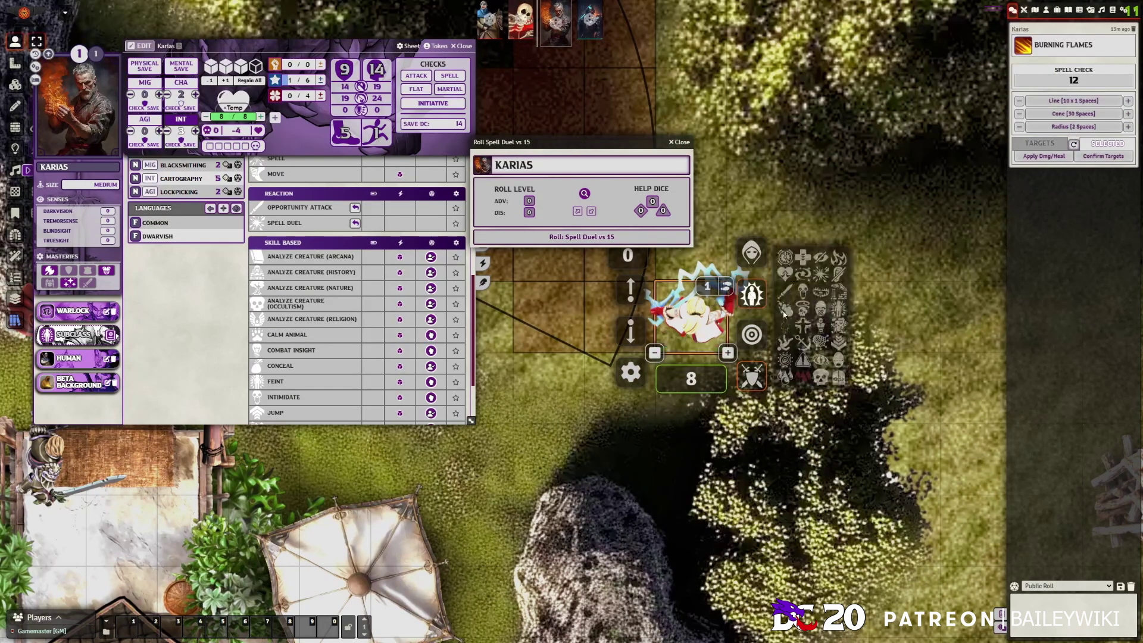
click(827, 310)
Recheck the expected roll level with Karias Hindered and try the Spell Duel roll against 15.
click(584, 193)
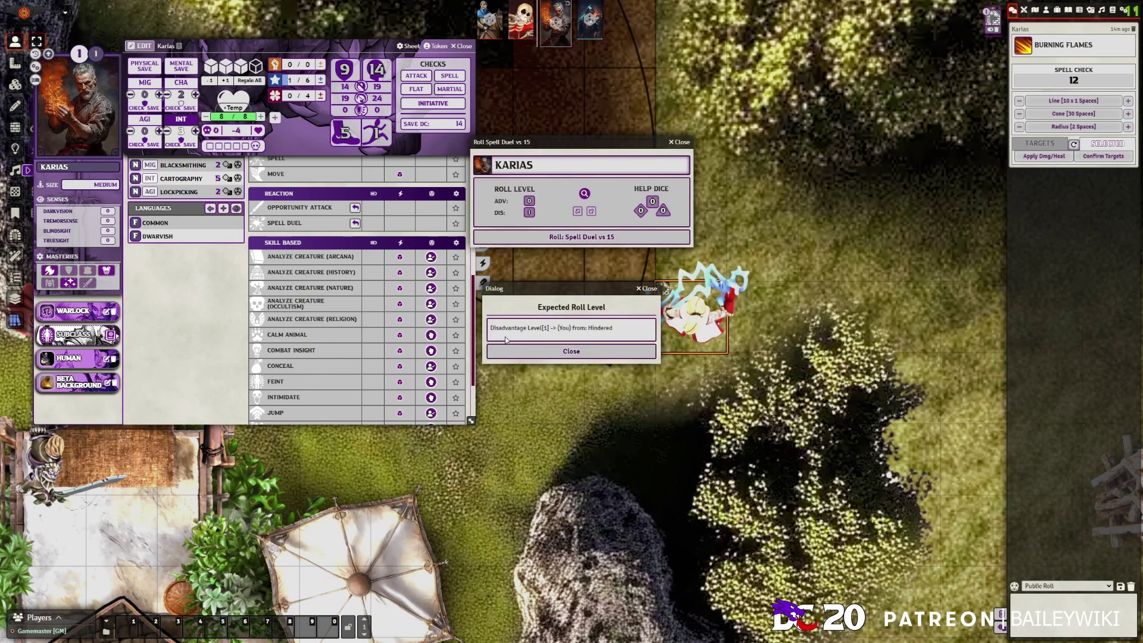
click(585, 349)
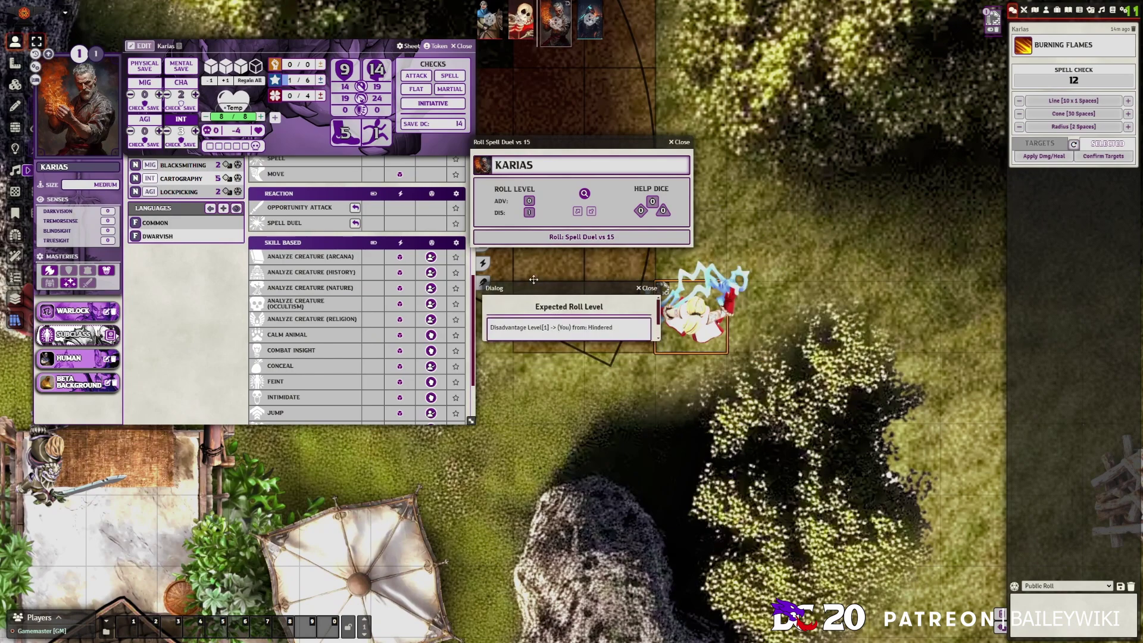
click(584, 238)
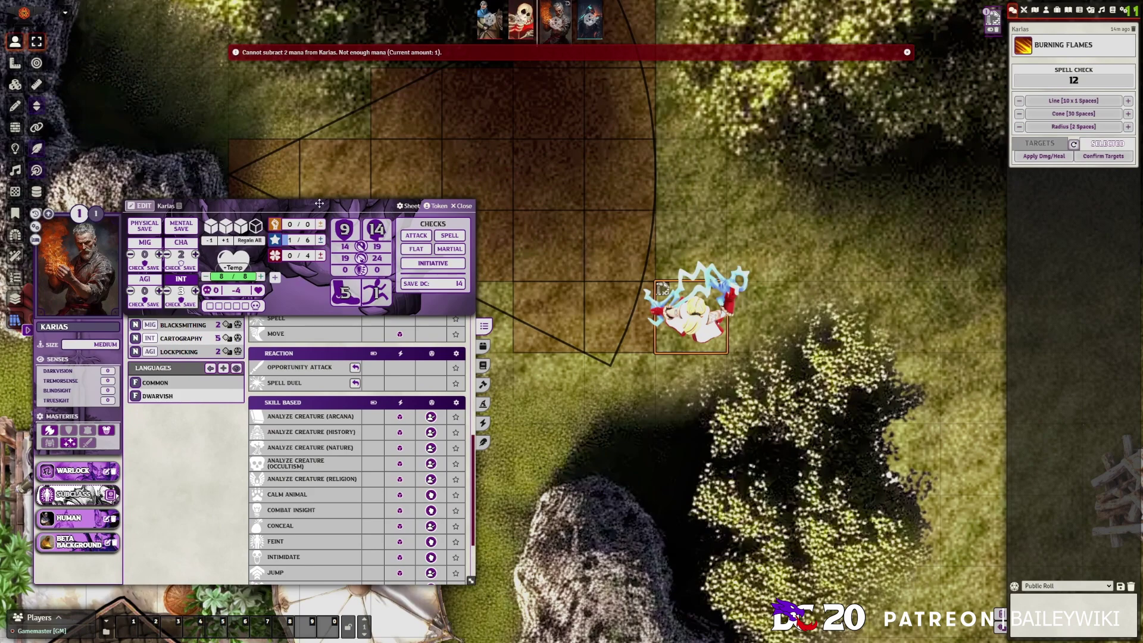
Set Karias's mana to 2 and run the Spell Duel roll against 15 again.
click(320, 240)
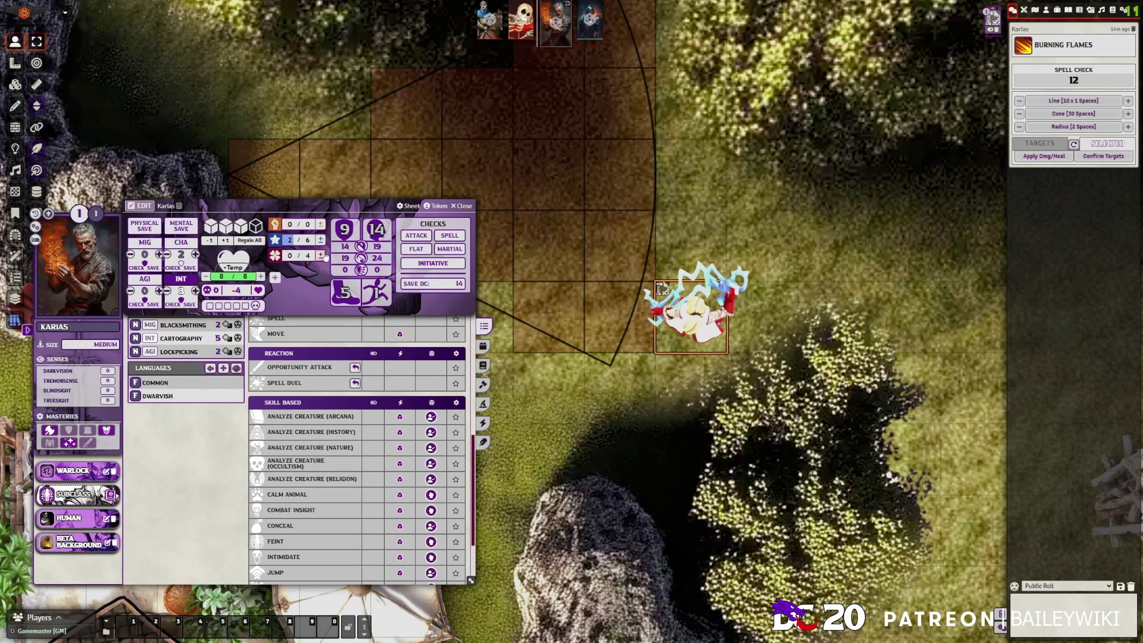
drag(321, 207, 346, 124)
click(323, 300)
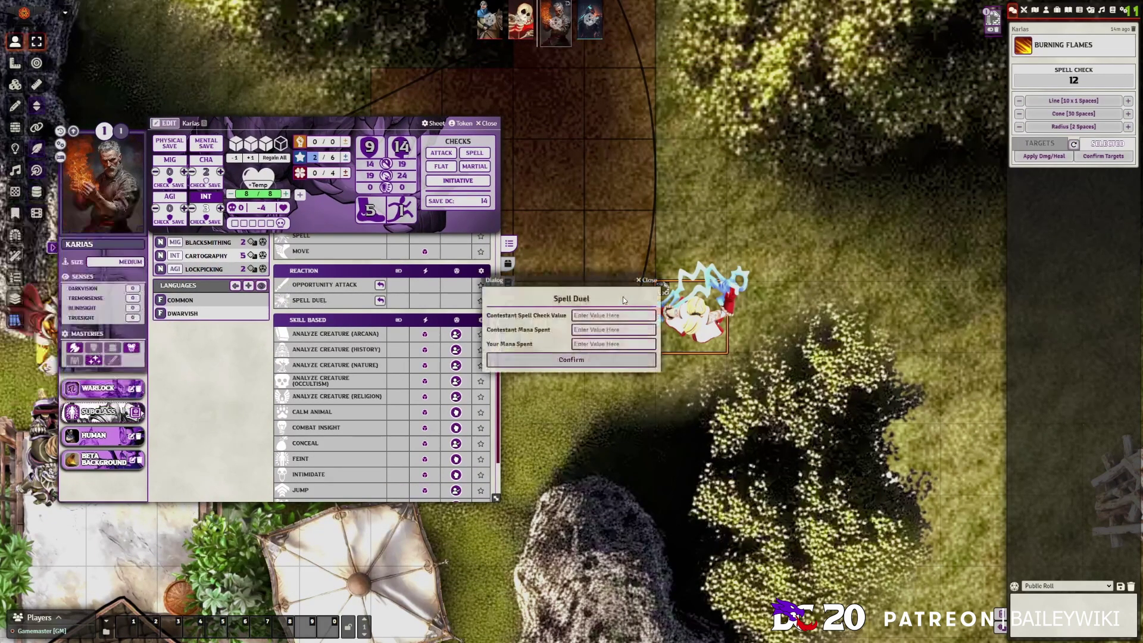
click(571, 359)
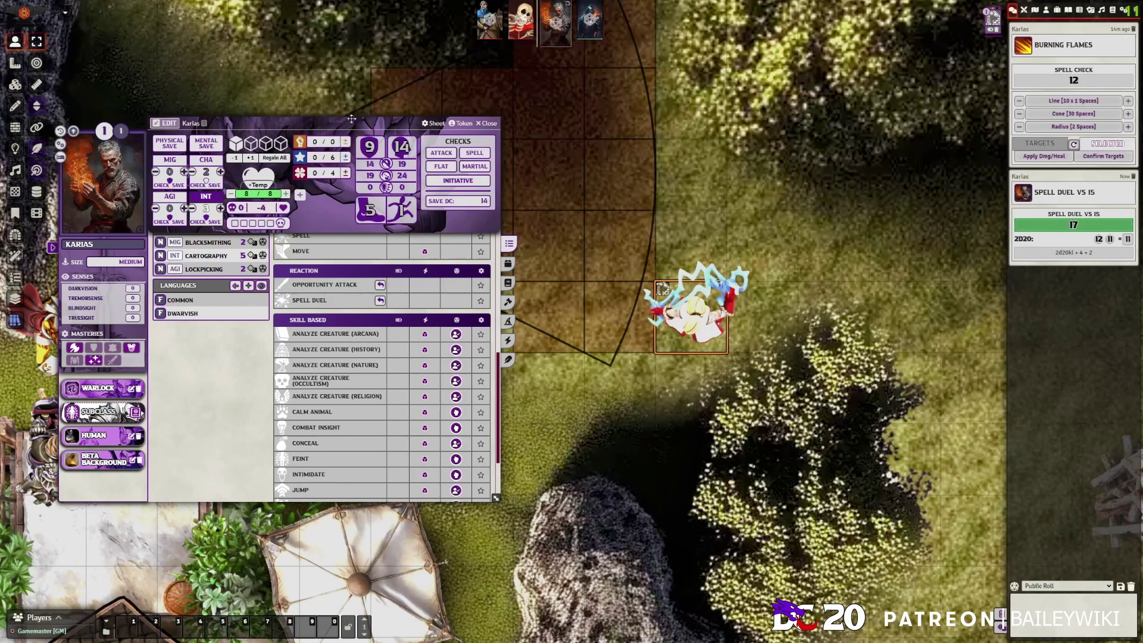
Bring up the compendium packs and reopen Karias's sheet on its inventory.
click(488, 125)
click(1113, 11)
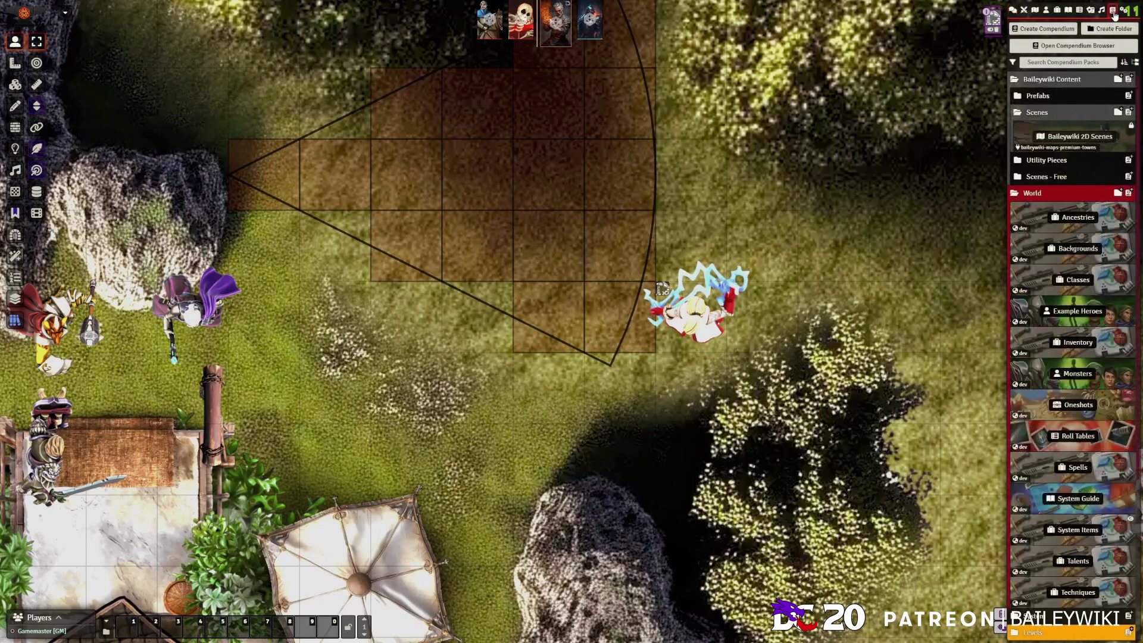
double_click(694, 307)
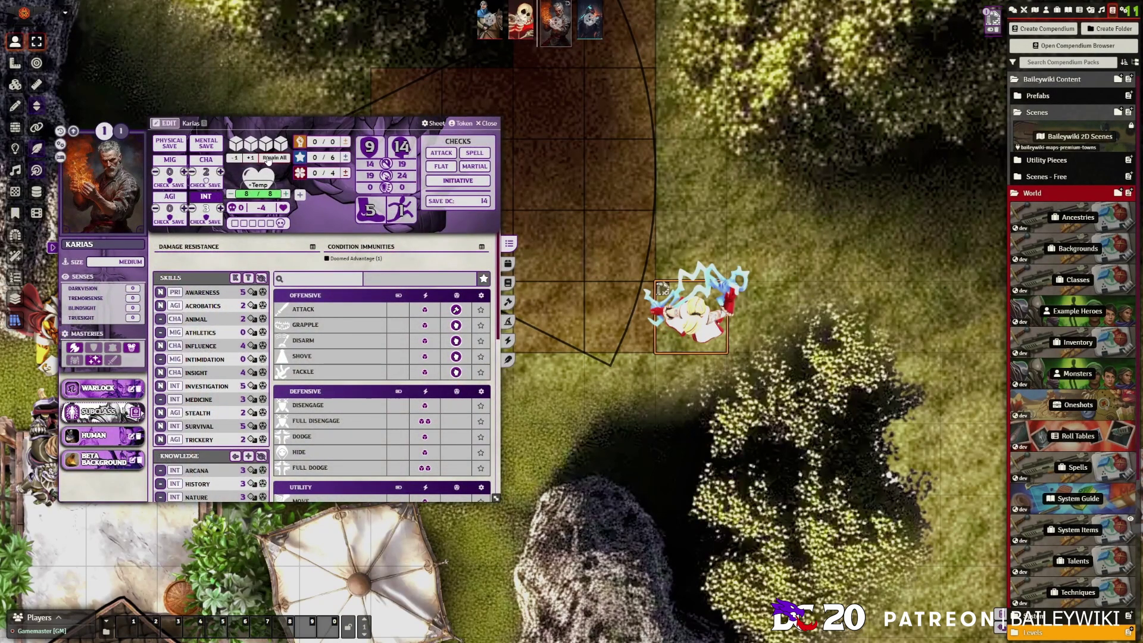
click(508, 263)
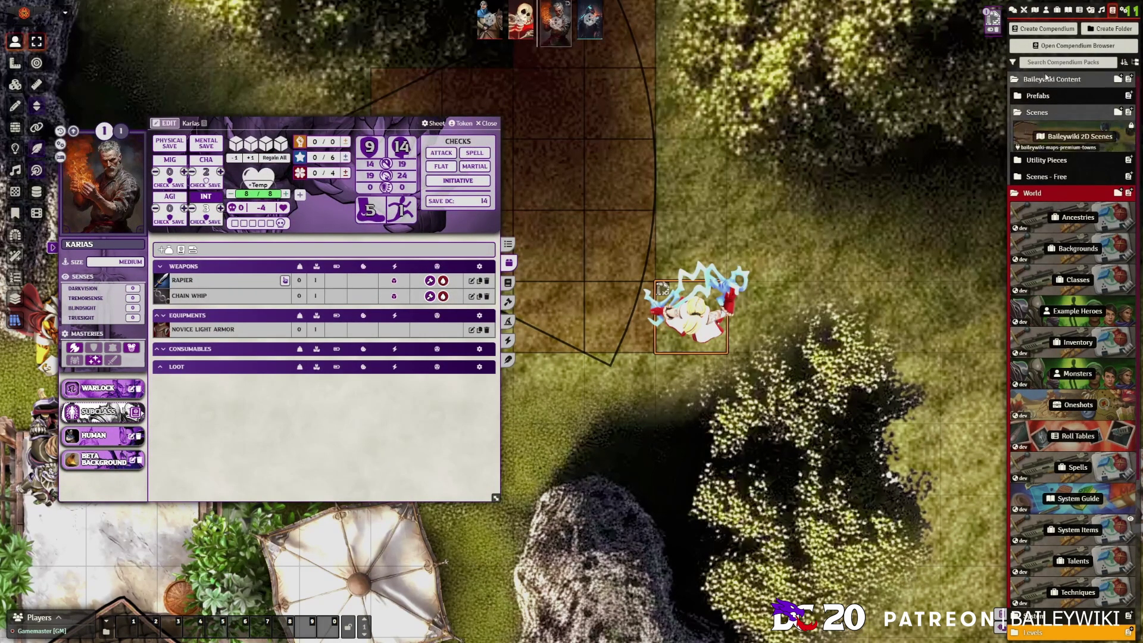
Open the Advanced System Guide from the System Guide compendium and go to its Item Macro page.
click(1046, 79)
click(1078, 401)
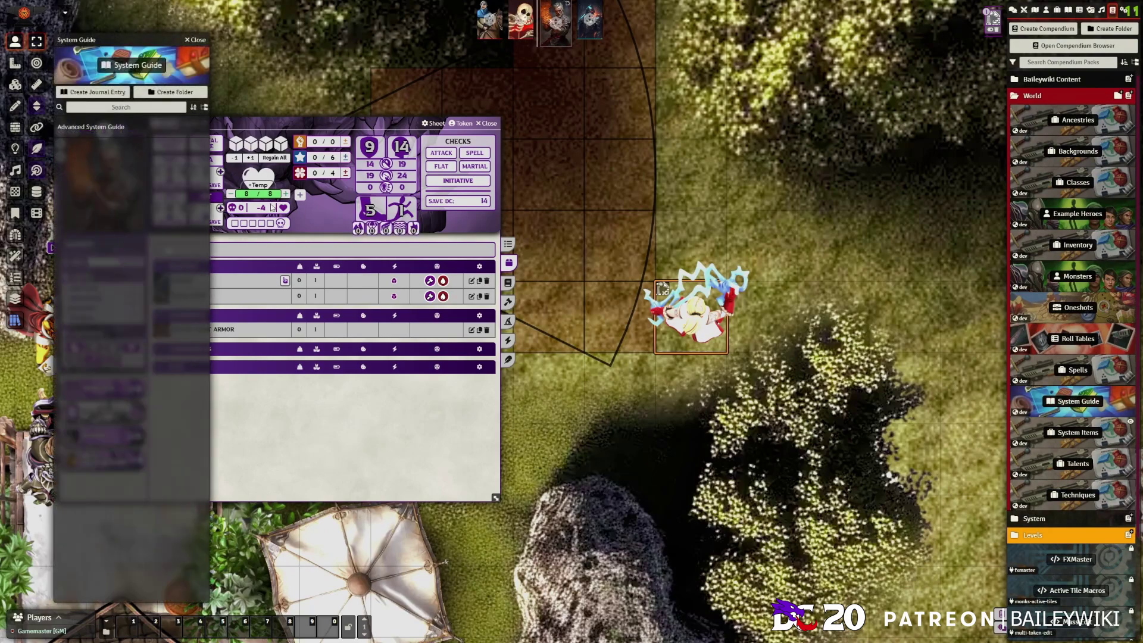
click(90, 127)
drag(613, 141, 782, 87)
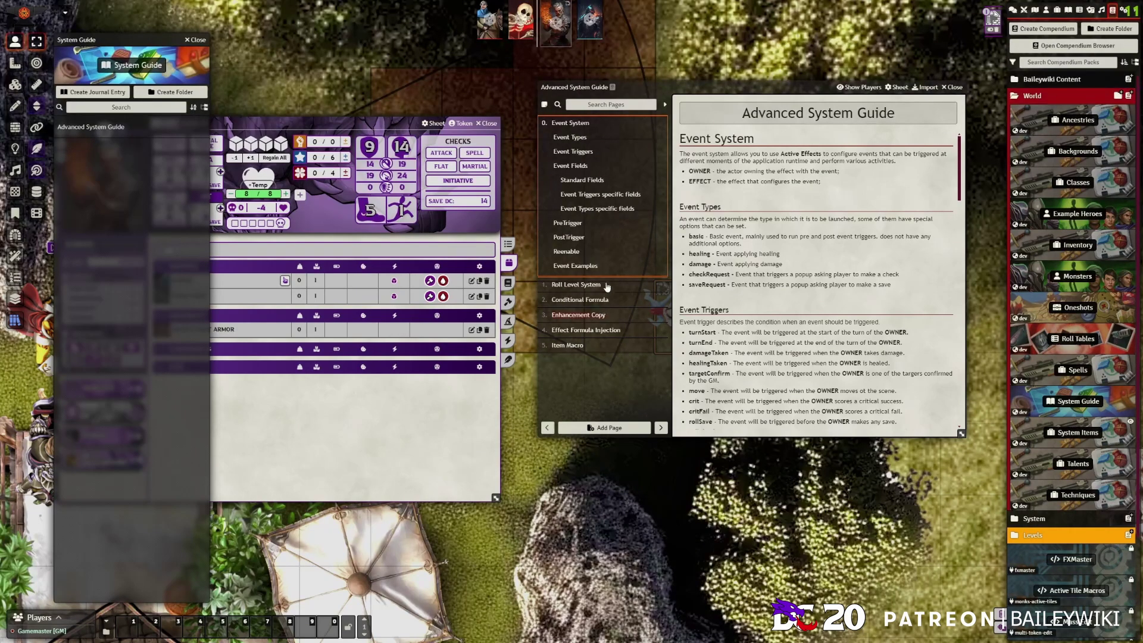
click(574, 347)
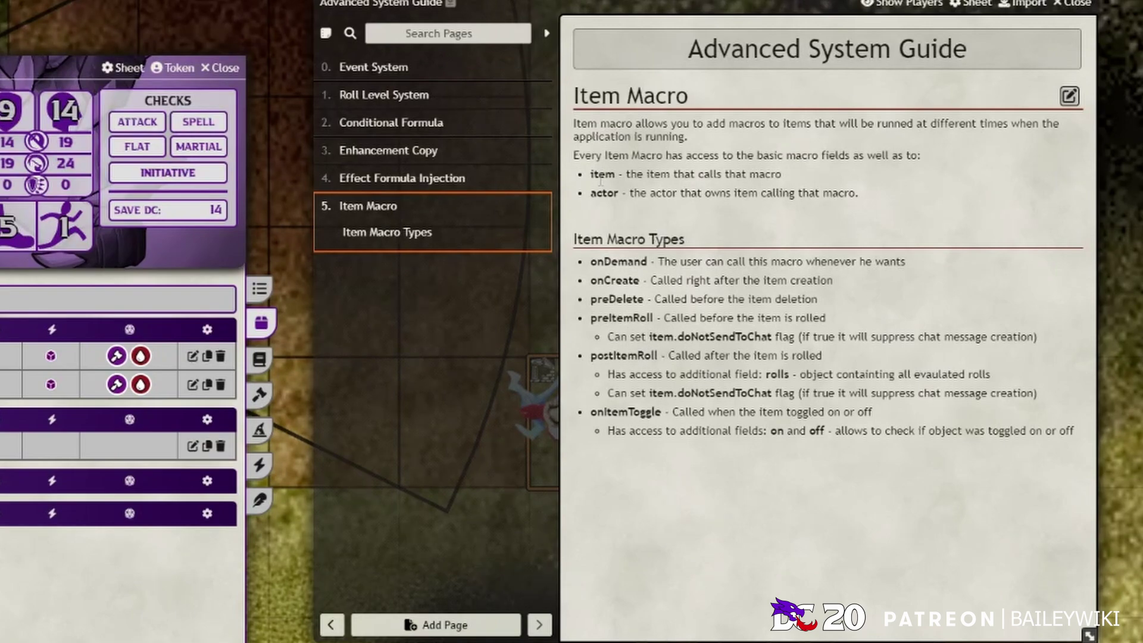
Read the Item Macro page's available fields and macro types, and close the guide.
double_click(601, 174)
click(607, 181)
double_click(607, 175)
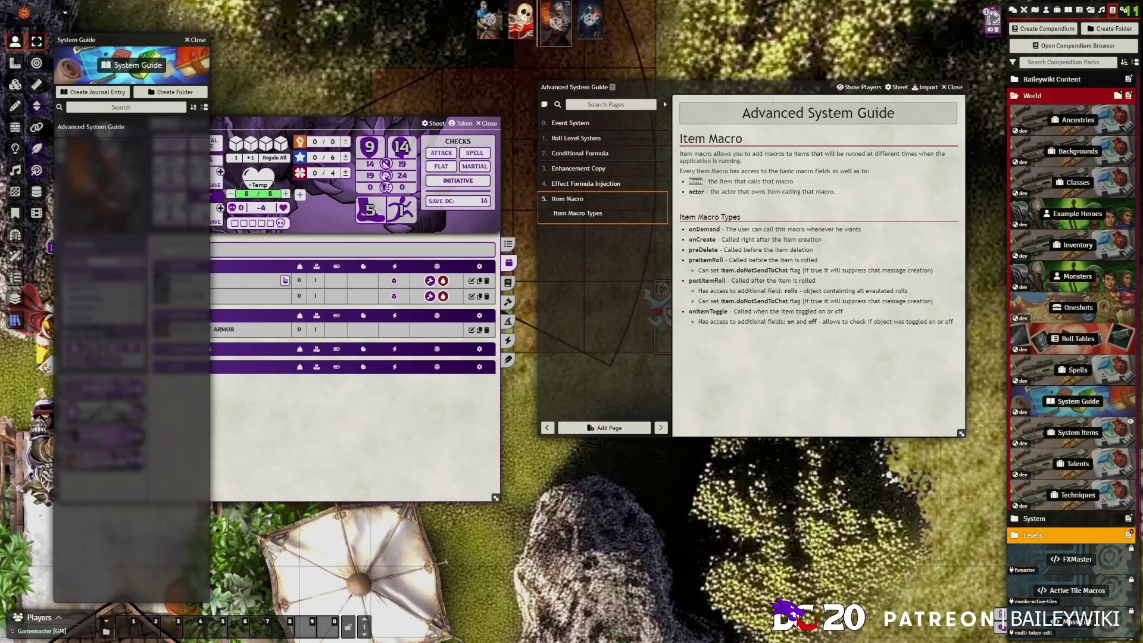
click(922, 131)
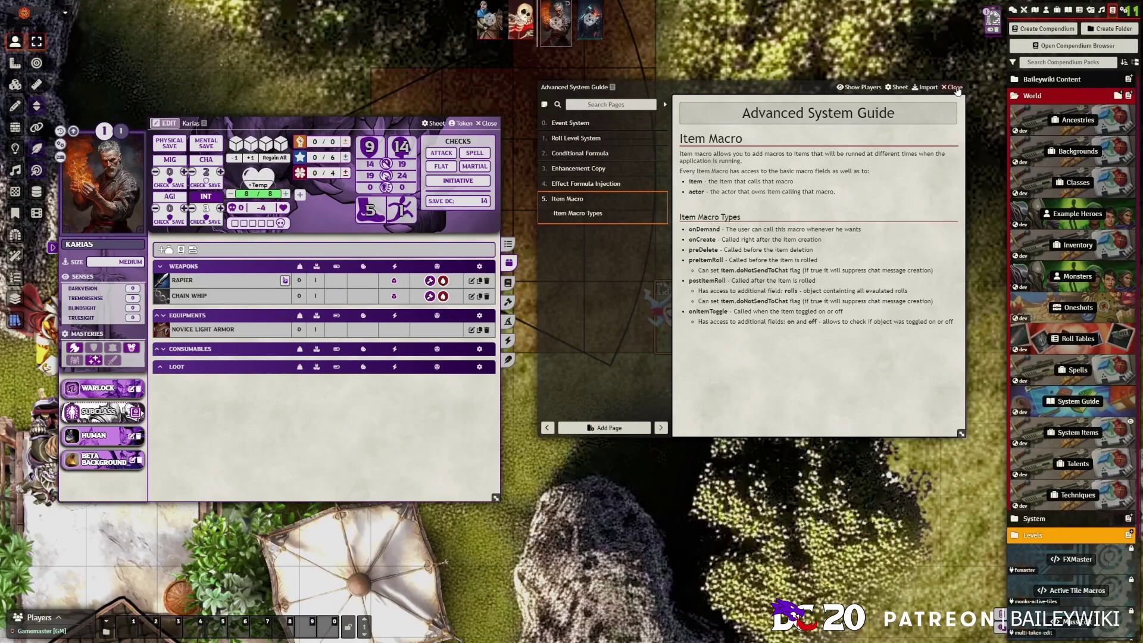
click(955, 88)
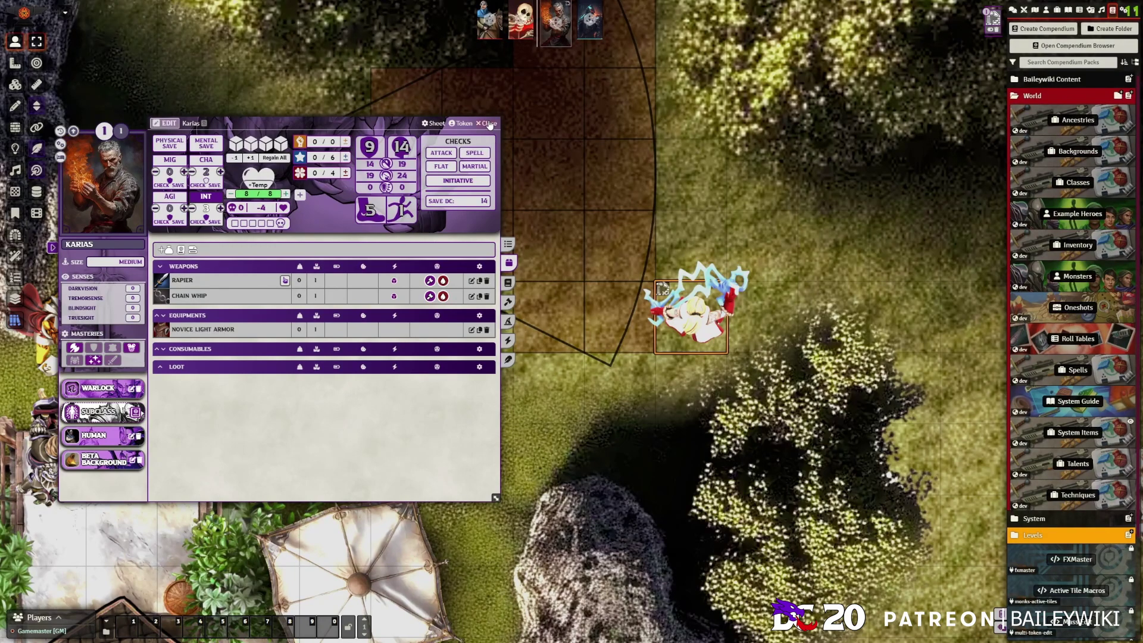
Search the feature Compendium Browser from Karias's features for "spellstrike", excluding the System source.
drag(489, 124, 766, 103)
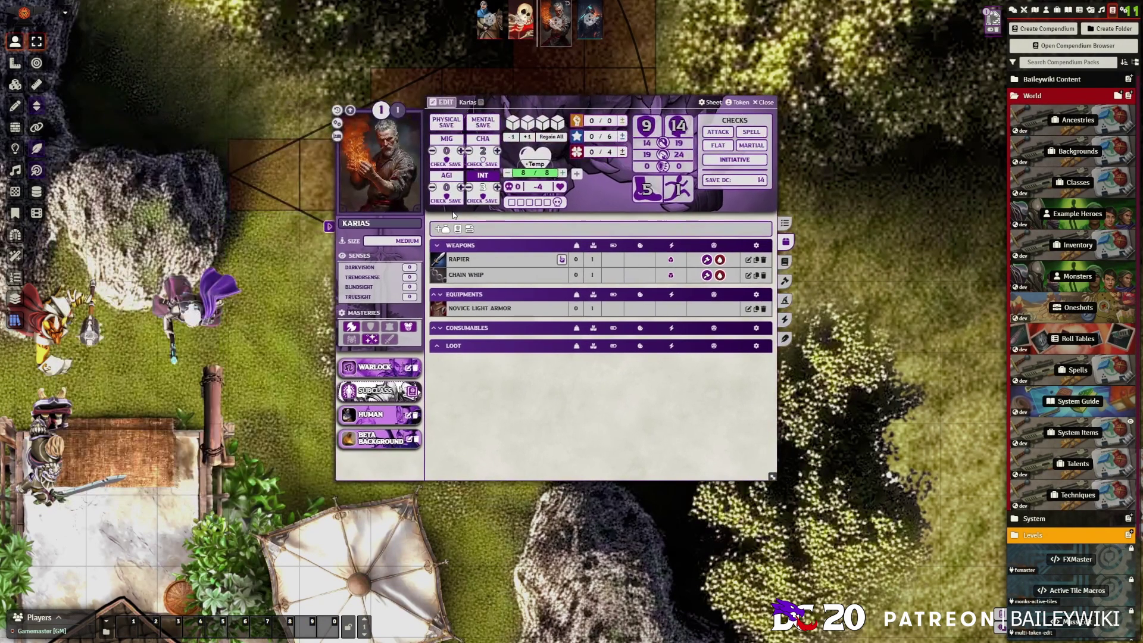
click(785, 261)
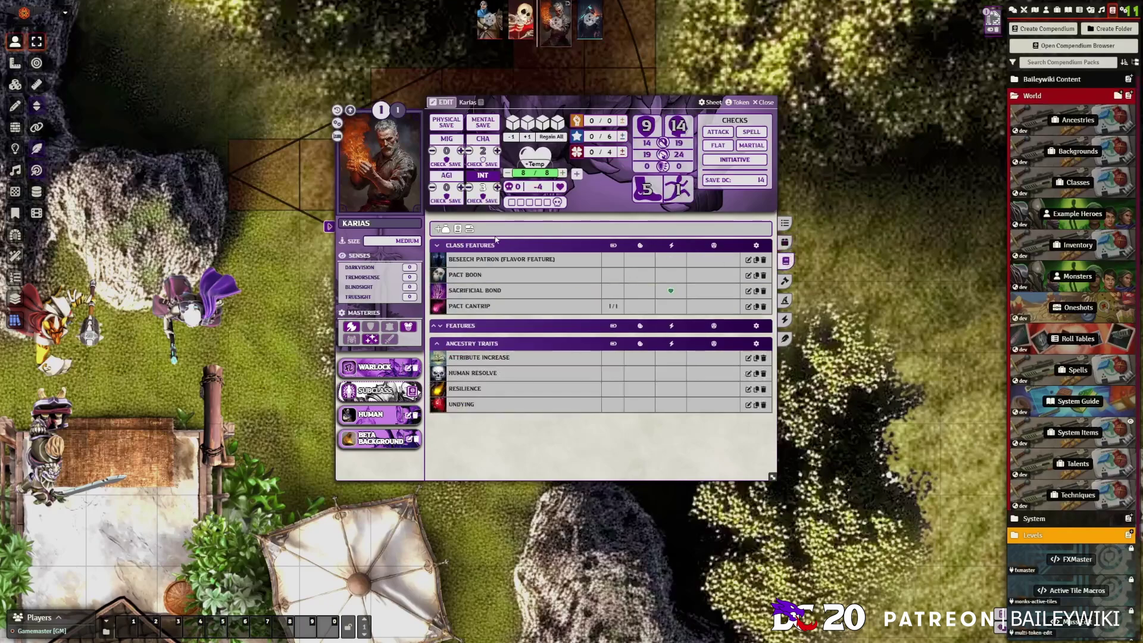
click(458, 229)
click(654, 248)
text(spell)
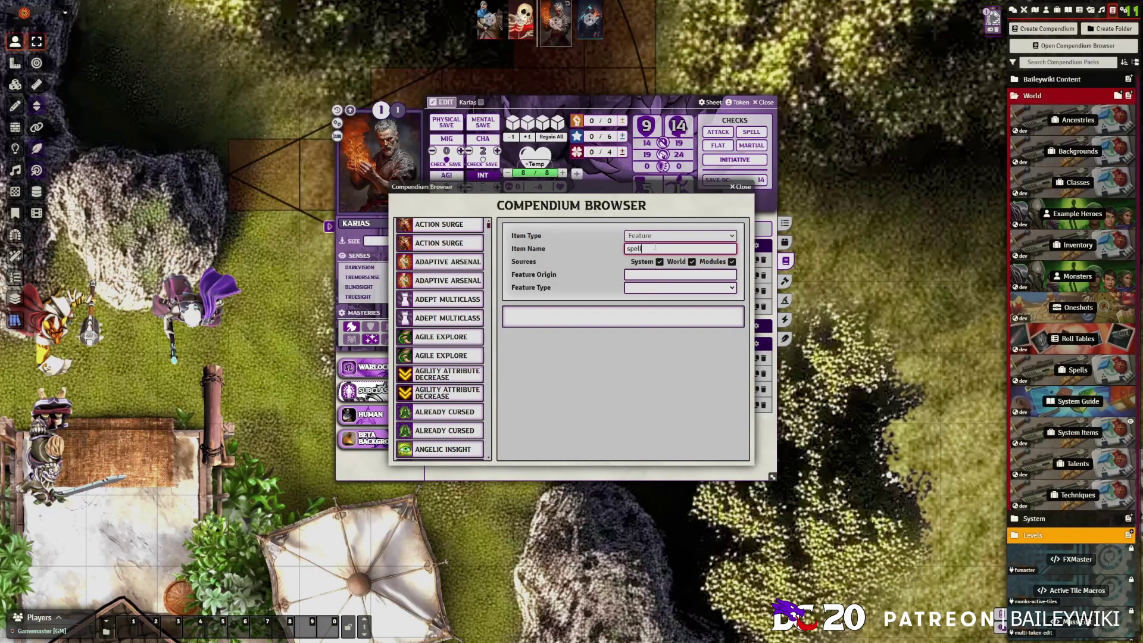
click(625, 262)
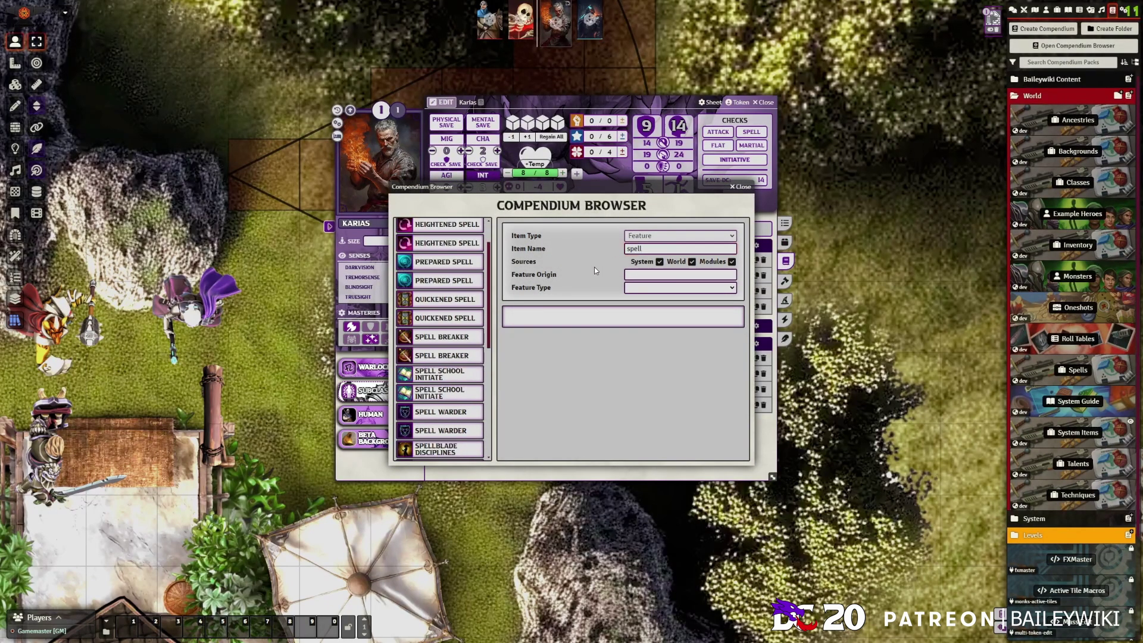
click(651, 248)
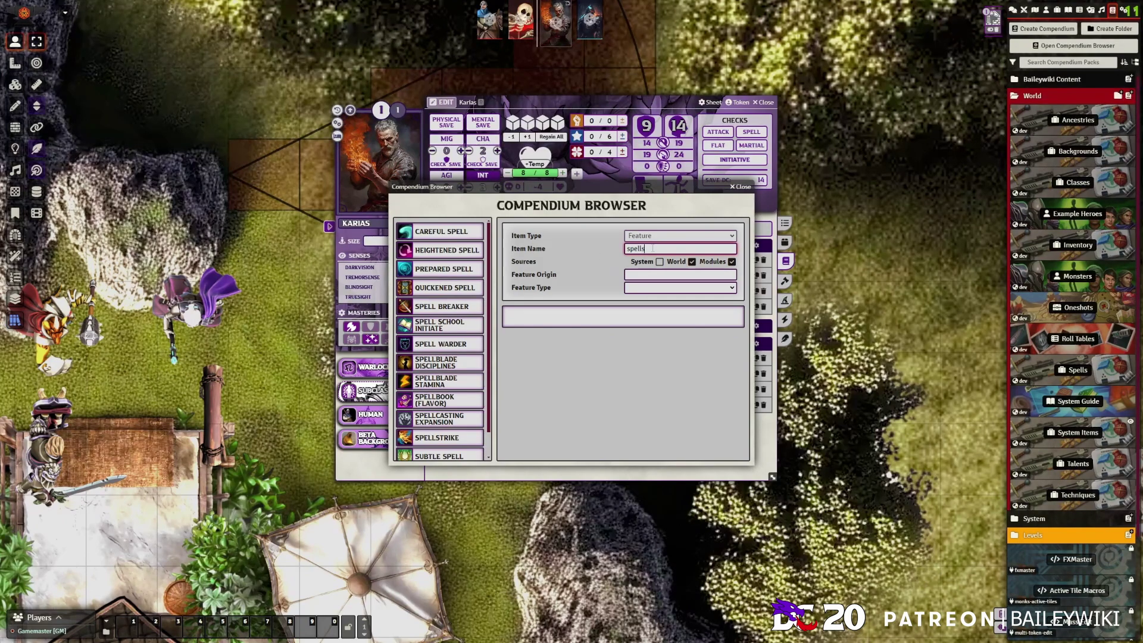
click(542, 259)
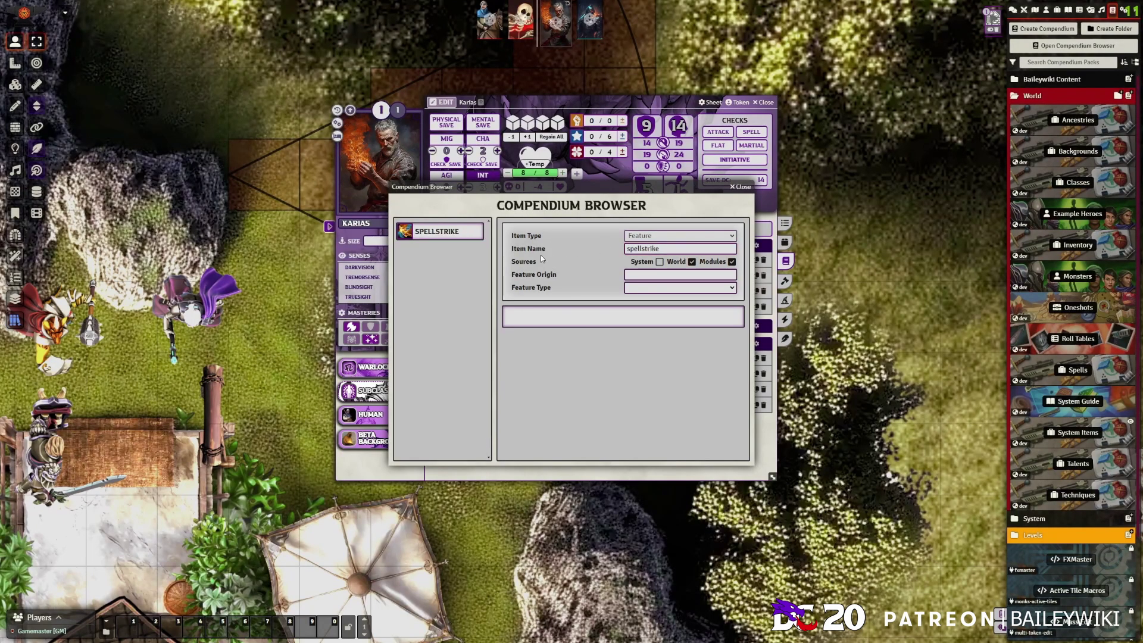
Place the browser beside Karias's sheet, add the Spellstrike feature to the character, and close the browser.
drag(553, 187, 200, 159)
drag(549, 102, 684, 93)
click(83, 204)
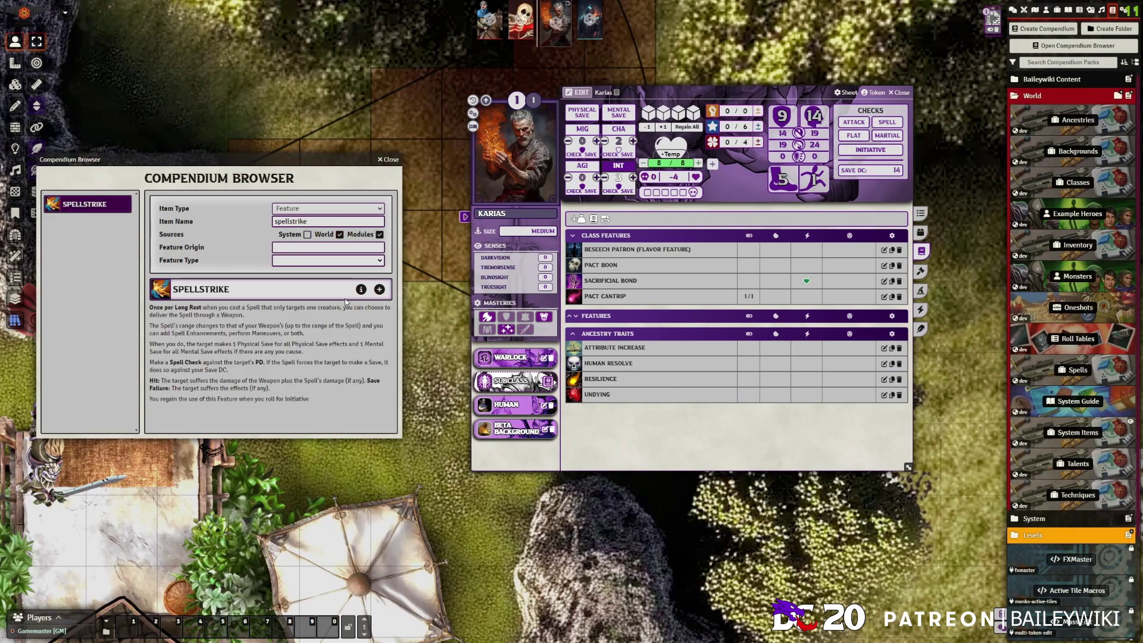
click(379, 292)
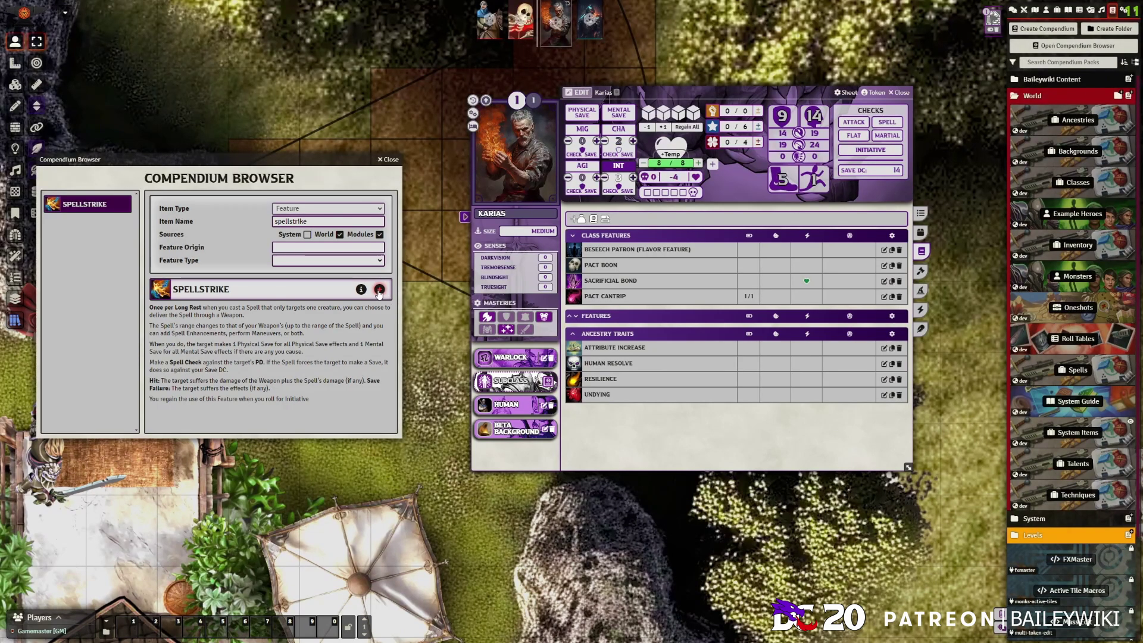
click(390, 160)
Link Karias's Spellstrike feature to the Rapier and review the feature's description.
click(713, 312)
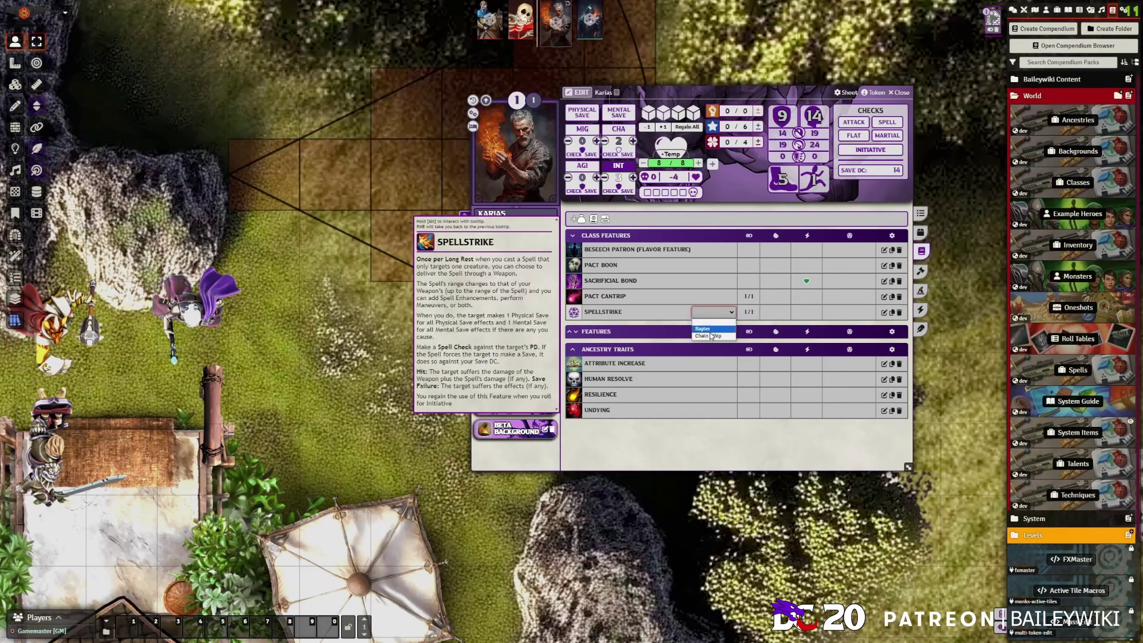
click(708, 330)
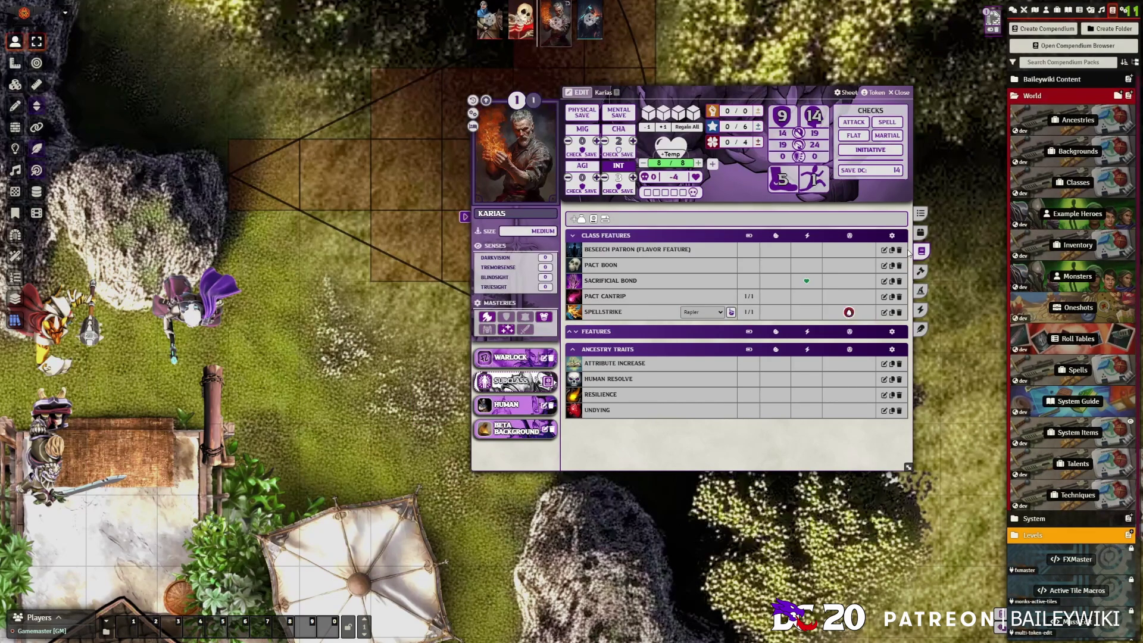
click(921, 290)
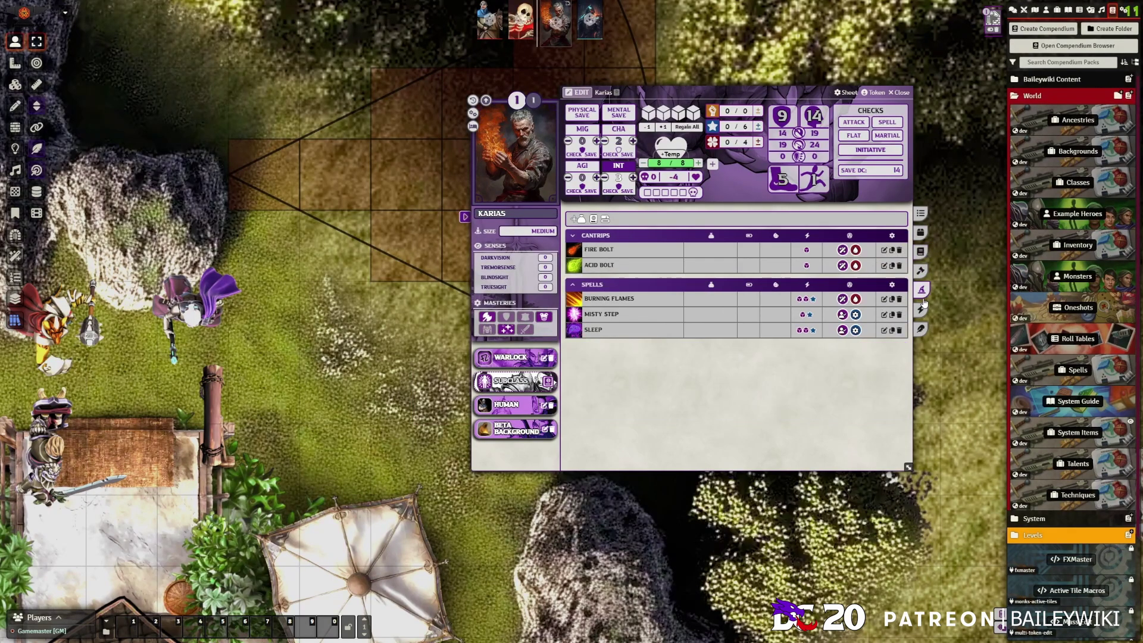
click(920, 308)
click(921, 251)
mouse_move(610, 314)
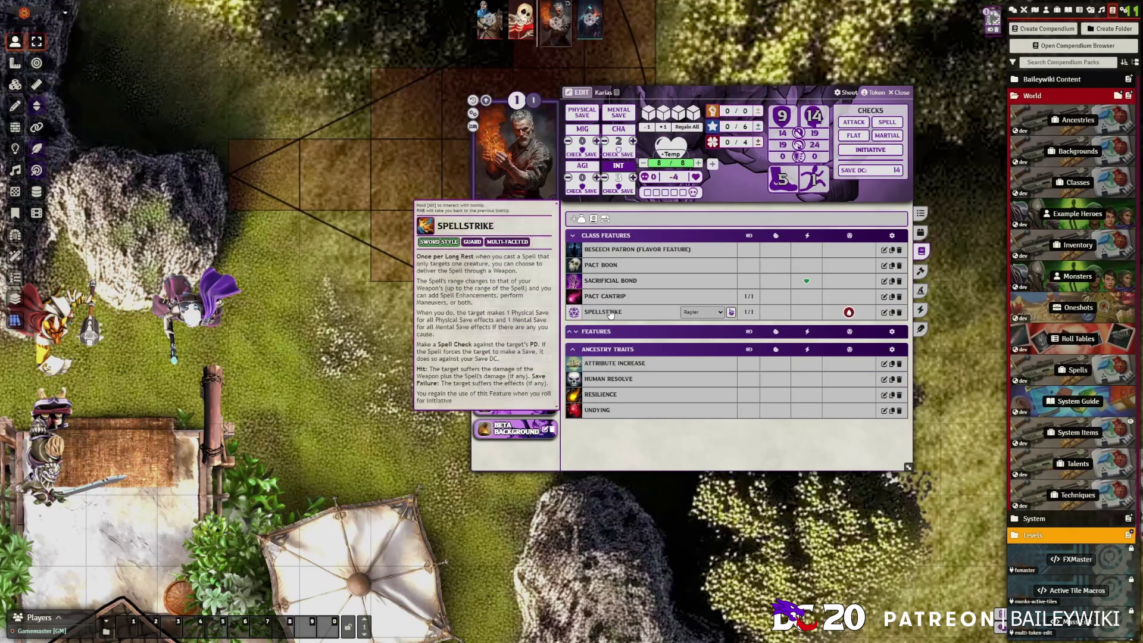
Use Spellstrike with the Rapier and select Fire Bolt as its spell.
drag(665, 90, 380, 88)
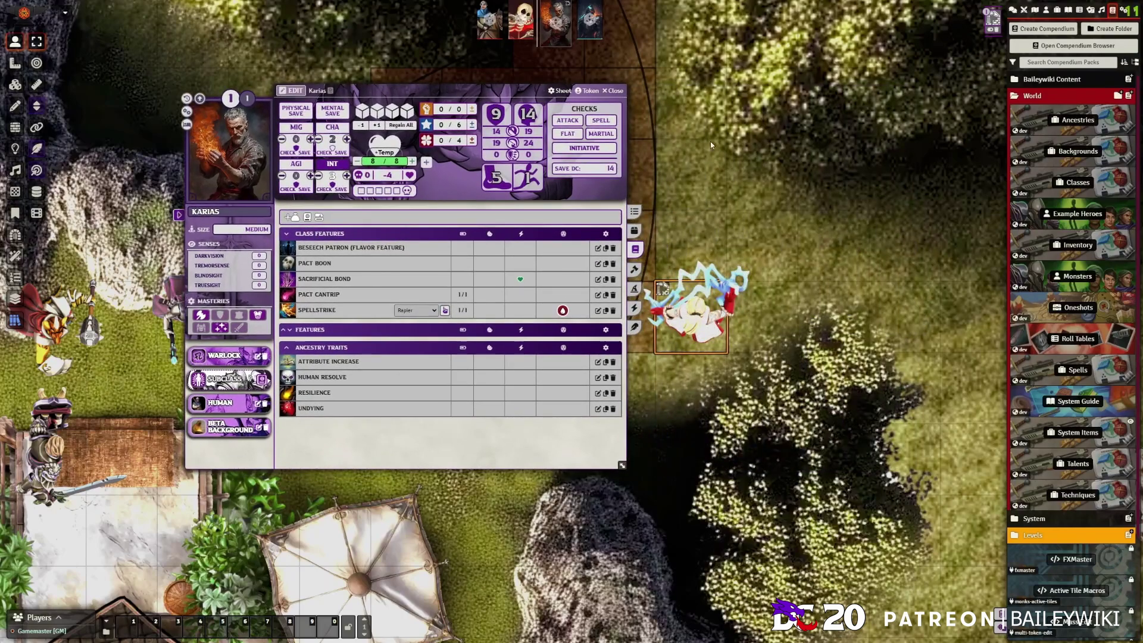
drag(709, 141, 875, 178)
mouse_move(319, 312)
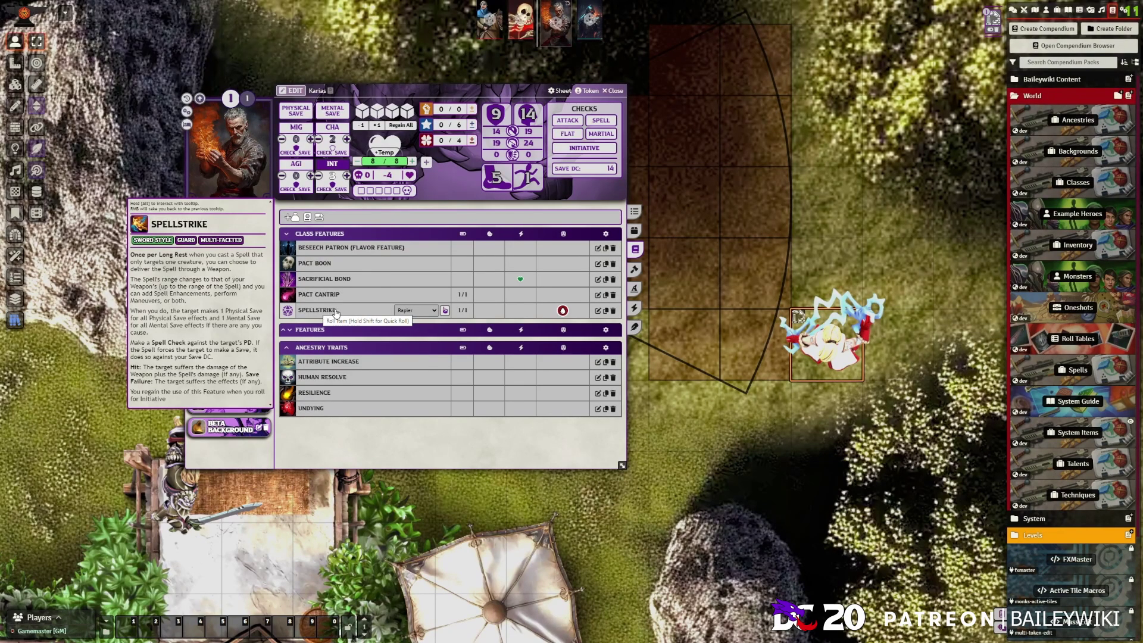
click(412, 309)
click(406, 326)
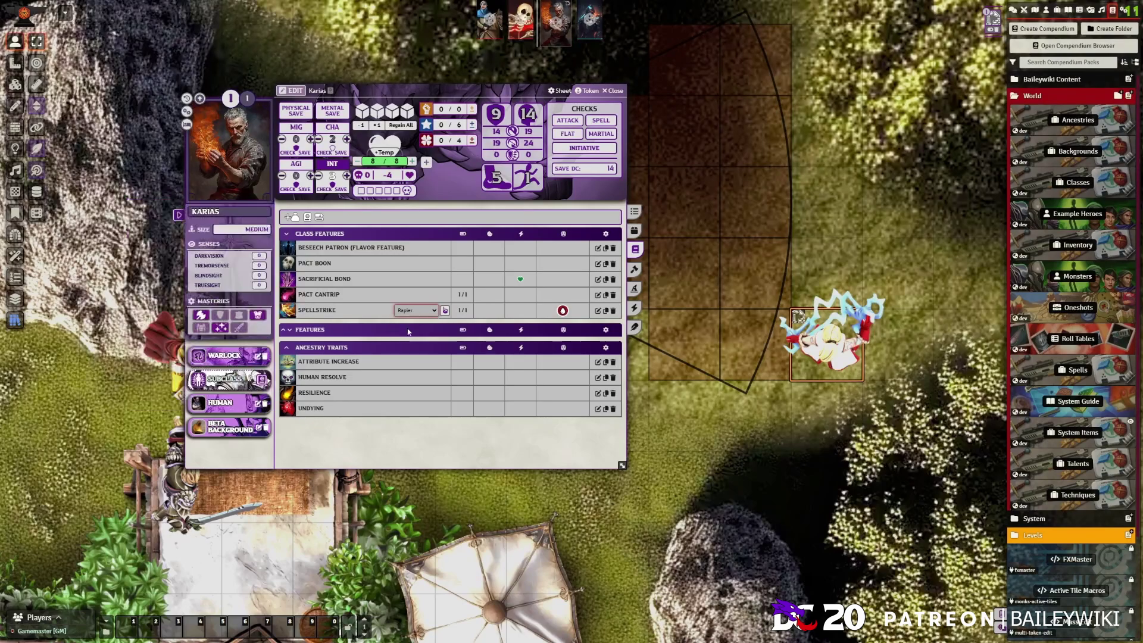
click(444, 310)
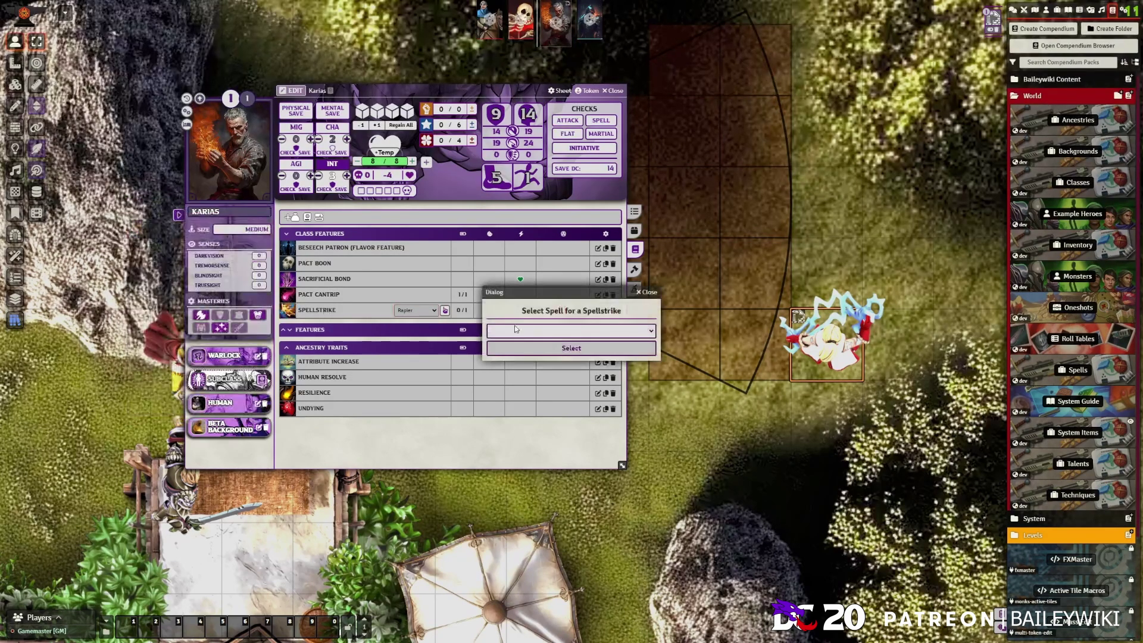
drag(583, 294, 788, 214)
click(750, 251)
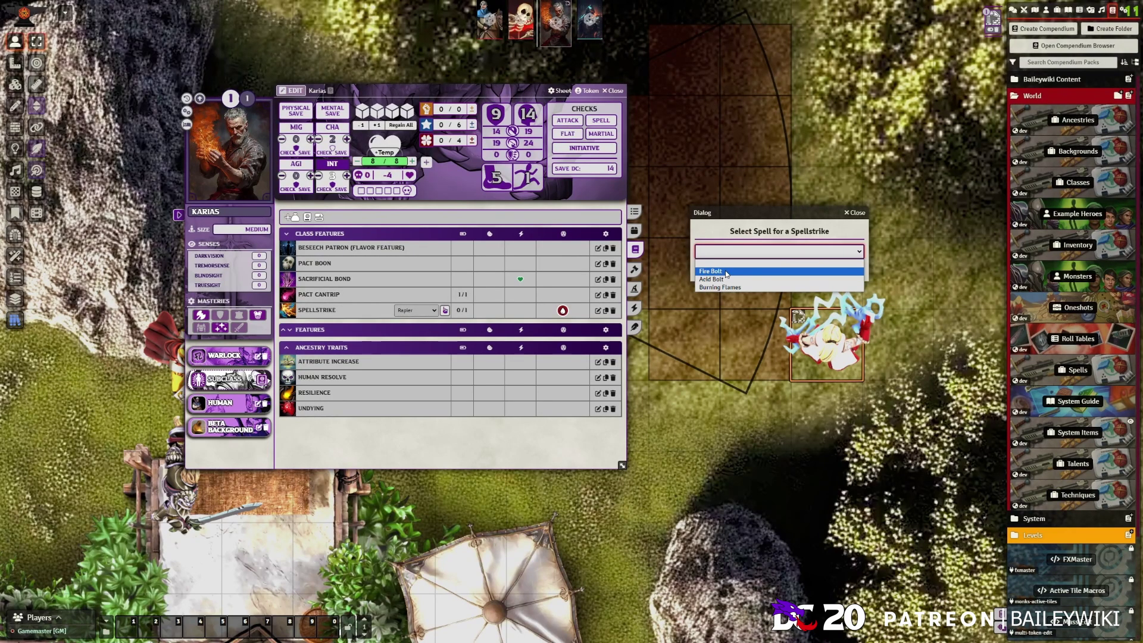
click(725, 271)
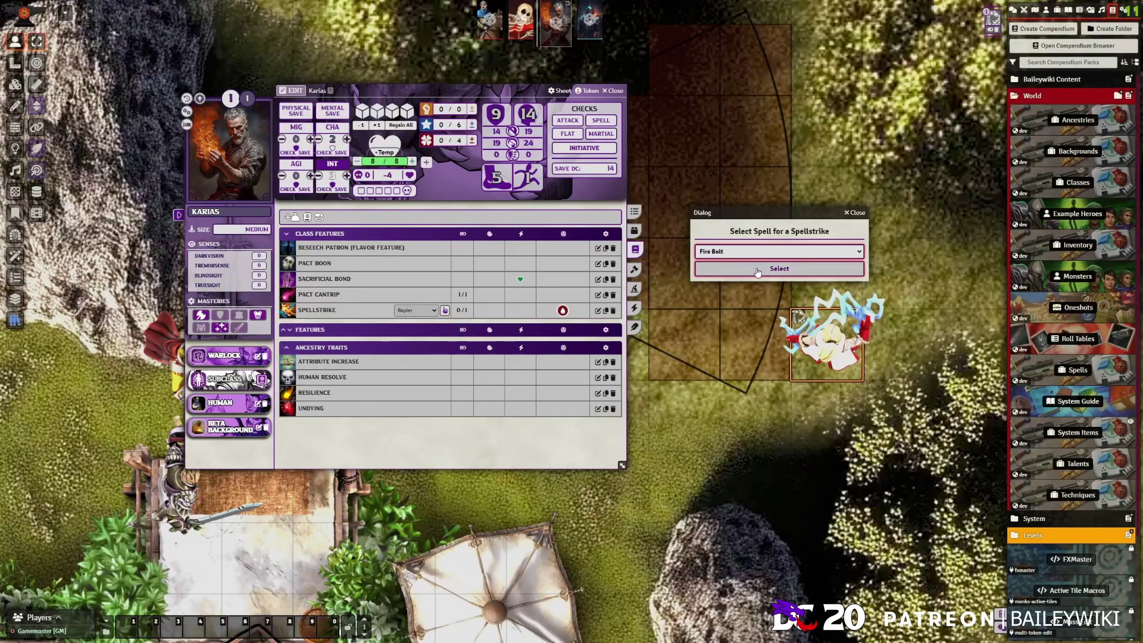
click(757, 268)
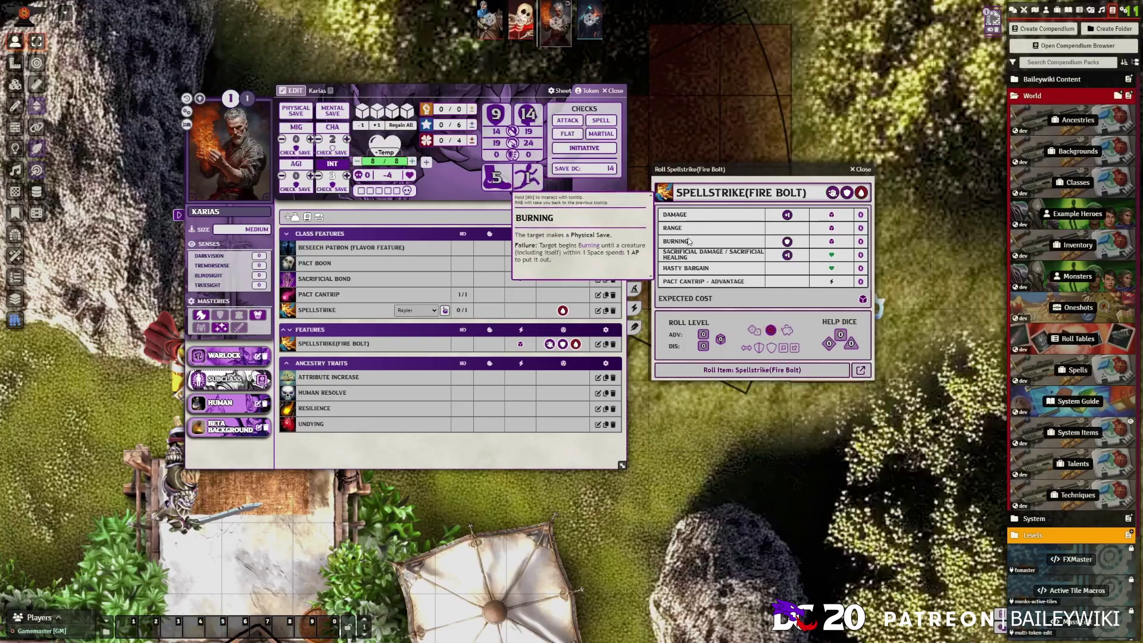
Roll Spellstrike(Fire Bolt) with Pact Cantrip - Advantage set to 1, and delete its card from the chat log.
mouse_move(692, 273)
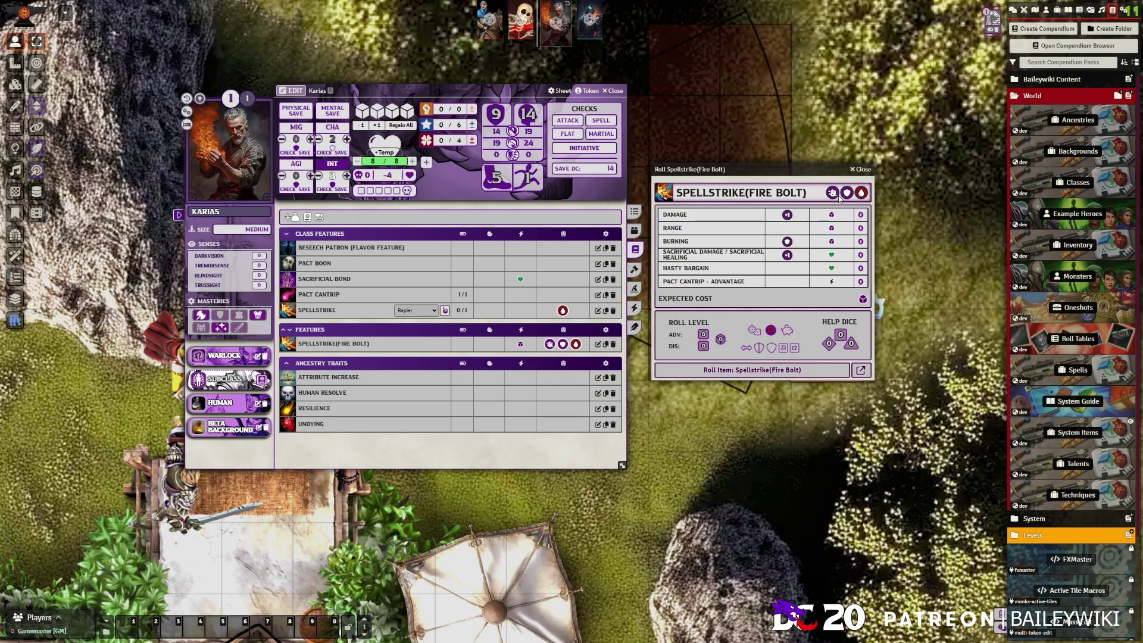
mouse_move(785, 200)
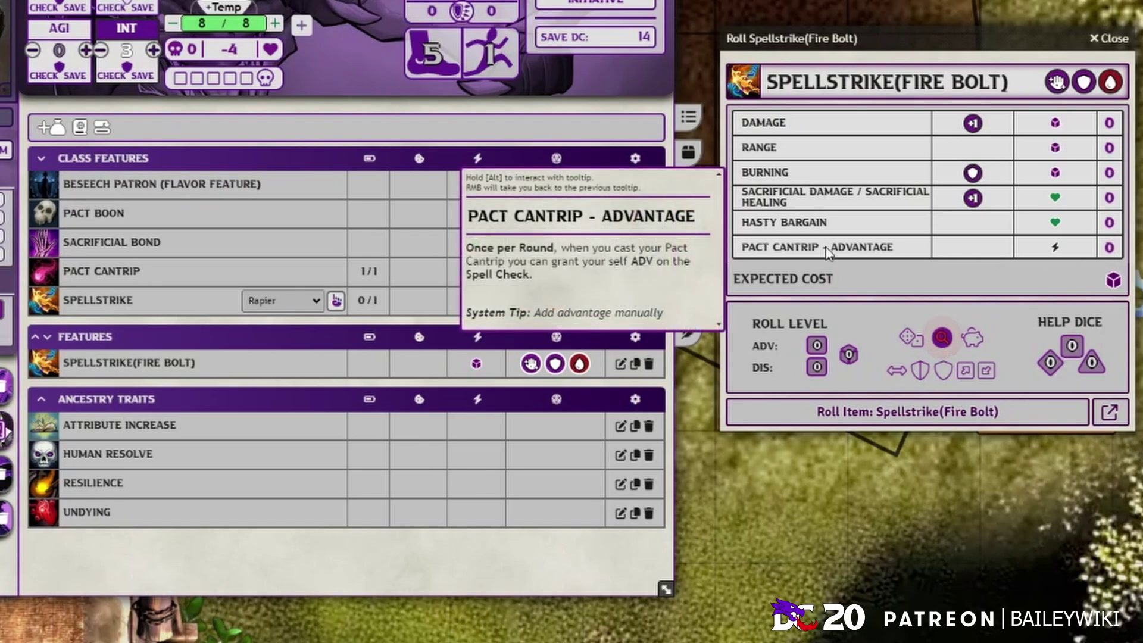
click(1109, 247)
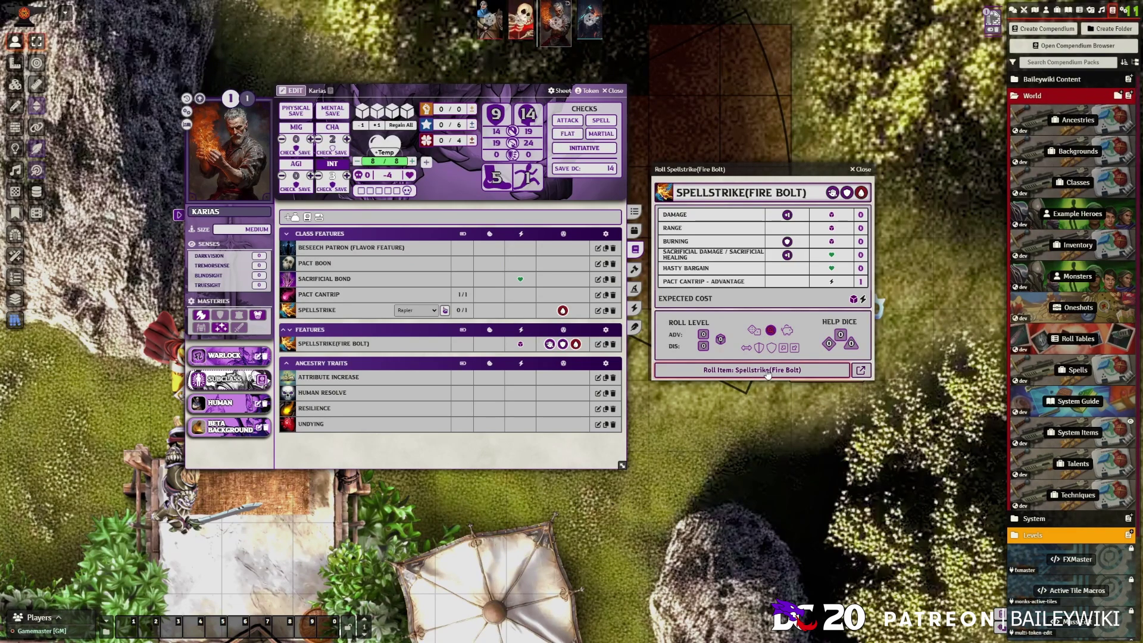
click(759, 371)
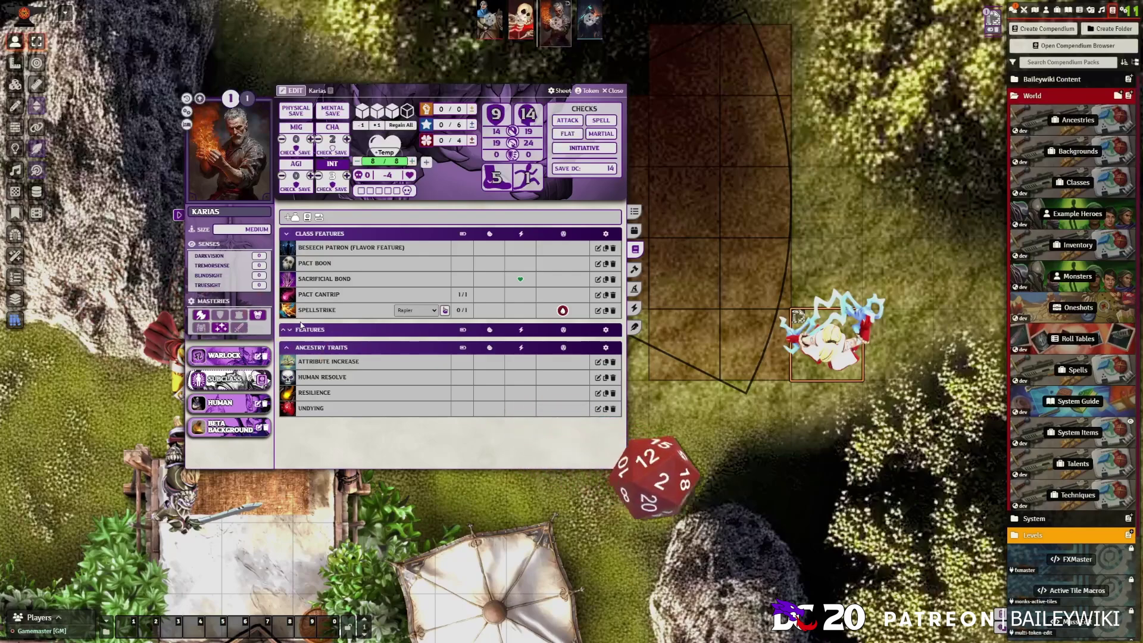
click(1012, 10)
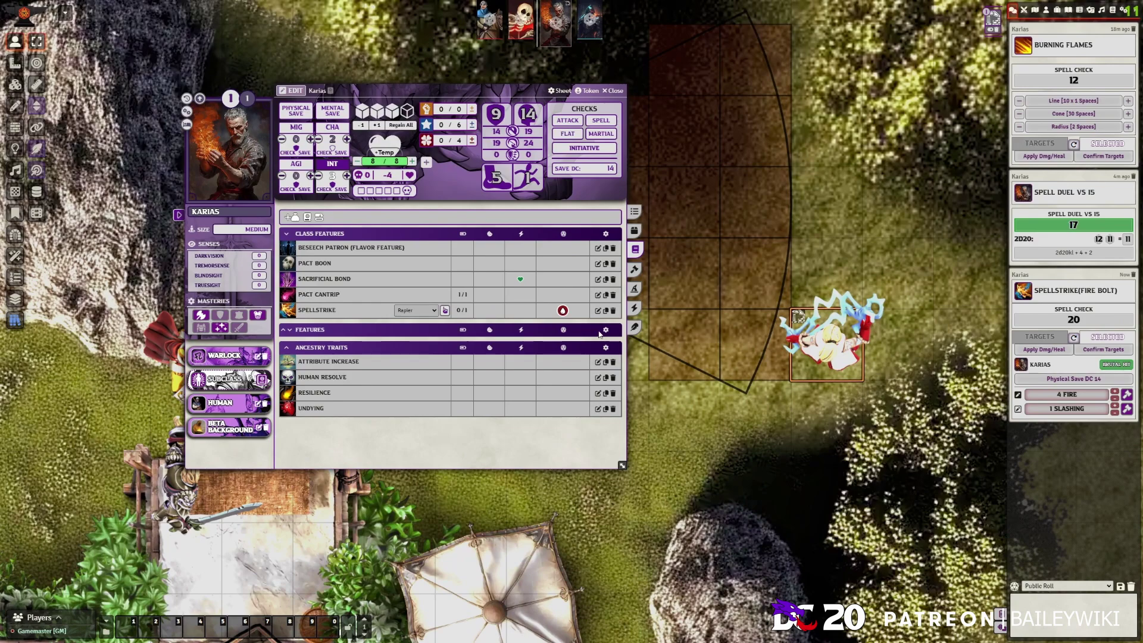
click(1133, 275)
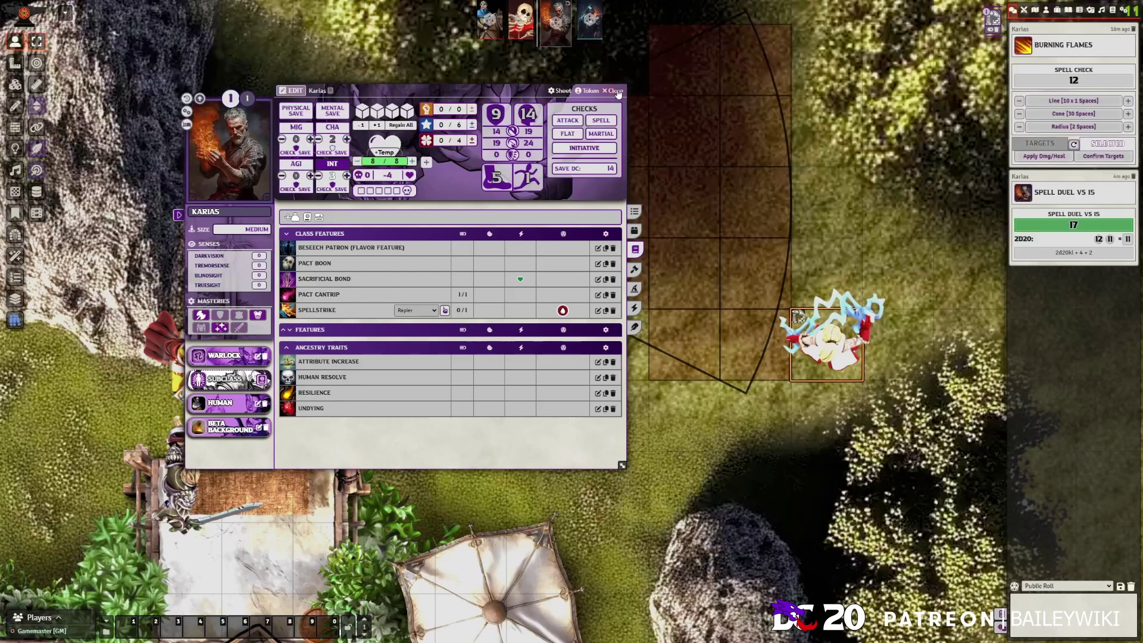
Look through Karias's spells and conditions, and close the character sheet.
click(635, 270)
click(635, 290)
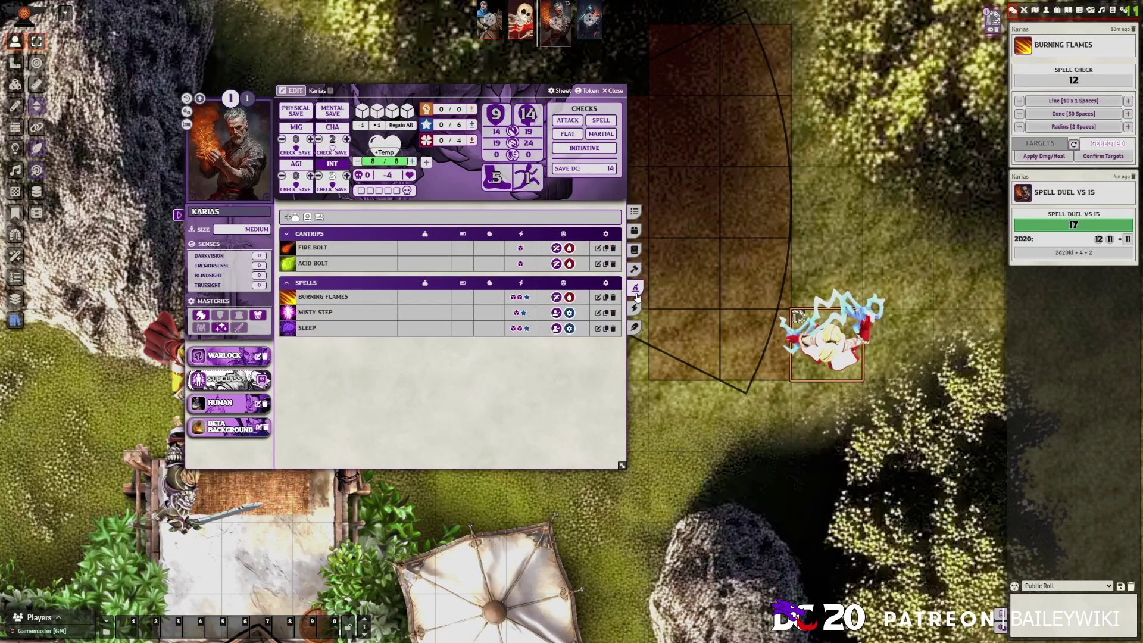
click(635, 308)
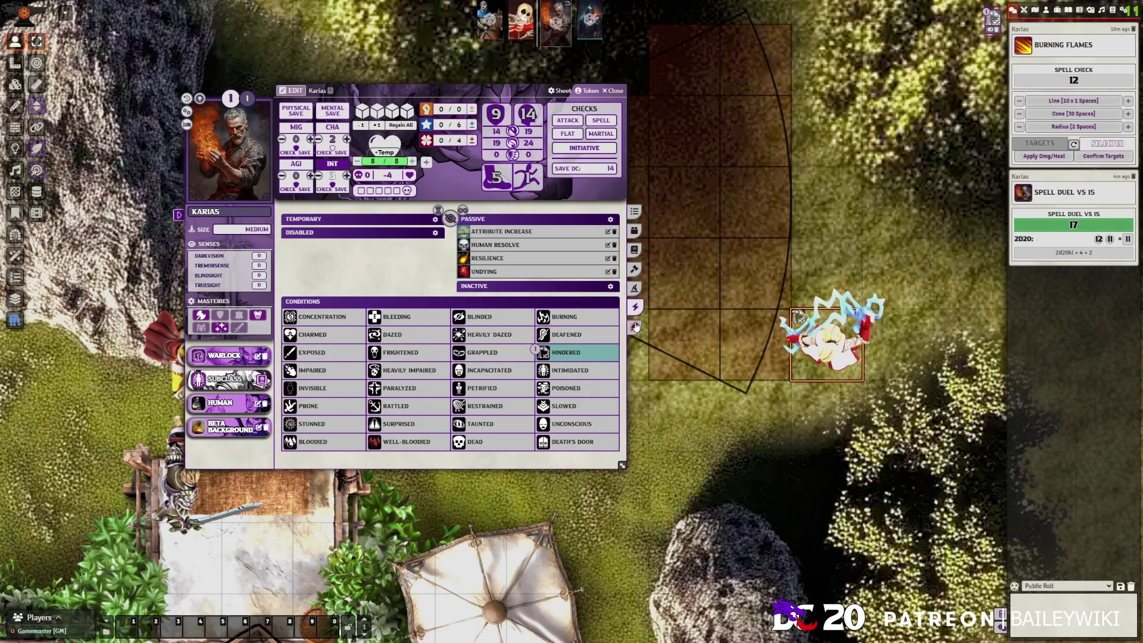
click(617, 95)
Check the Skeleton's and Sergius's sheets, switching Sergius from favorite actions to the full item list, and close both.
double_click(522, 17)
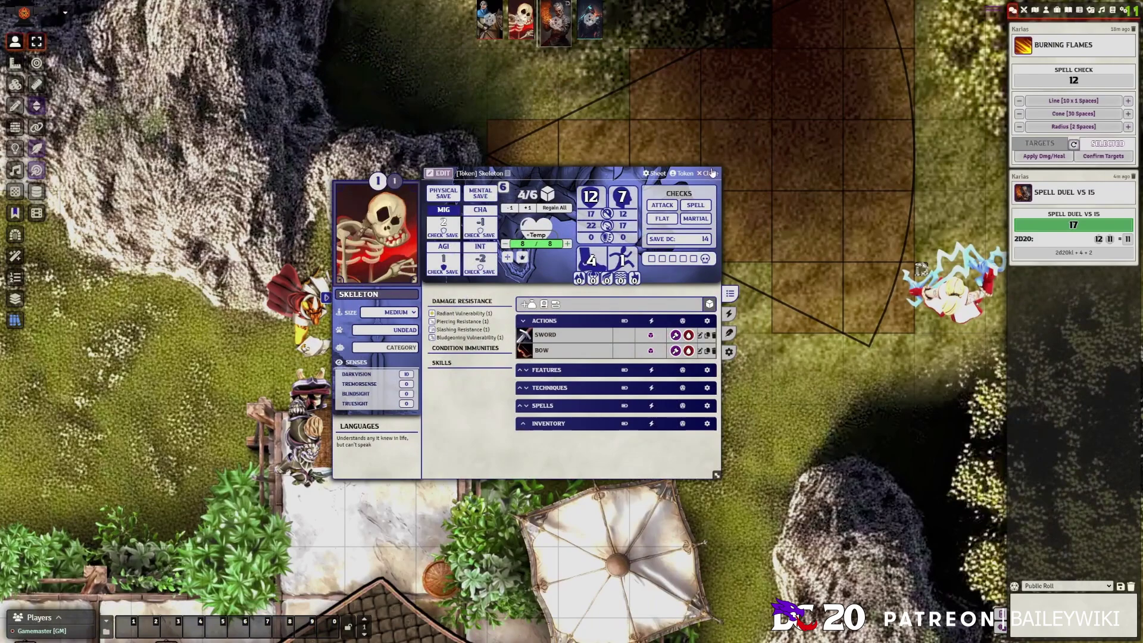
click(708, 173)
double_click(589, 20)
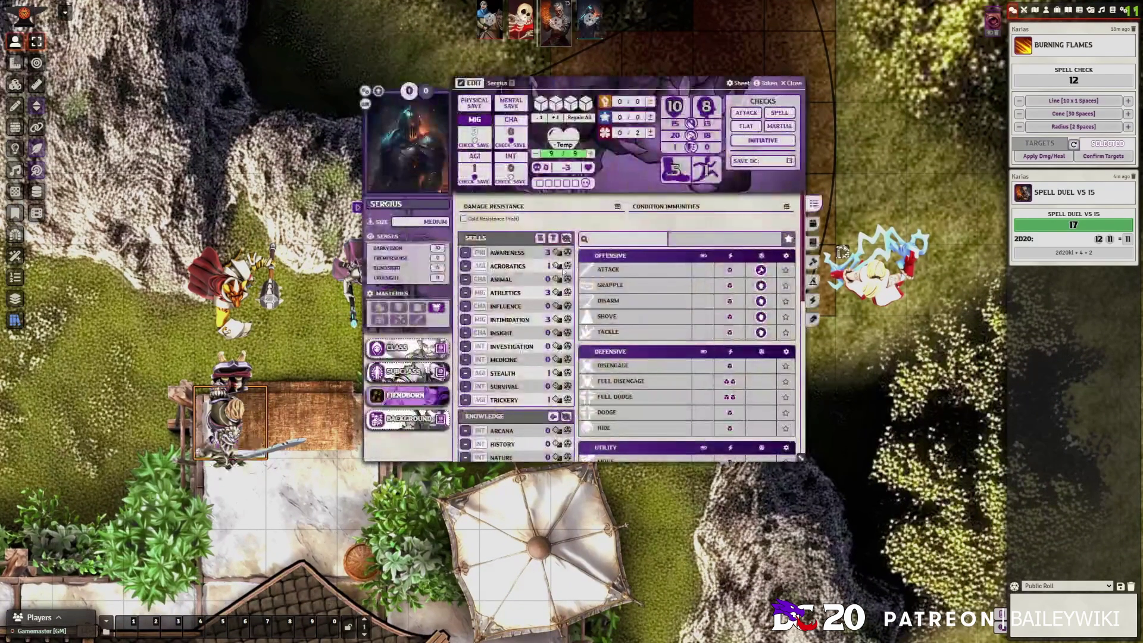
click(787, 238)
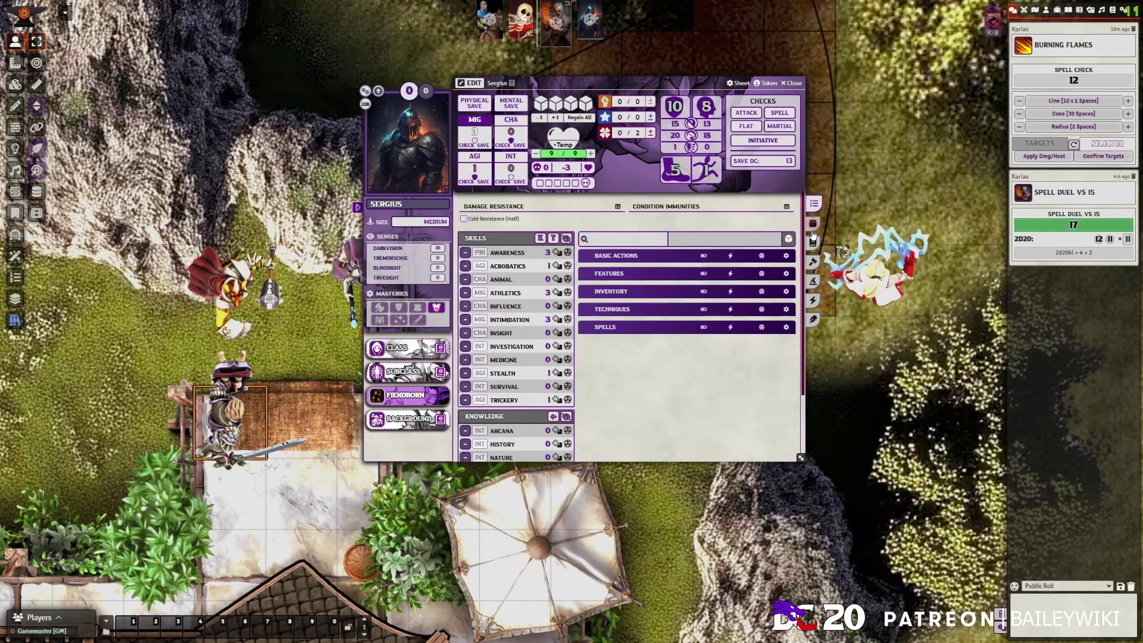
click(794, 84)
Bring up the Rapier's roll dialog from Karias's inventory and run the Roll Level Check.
double_click(872, 270)
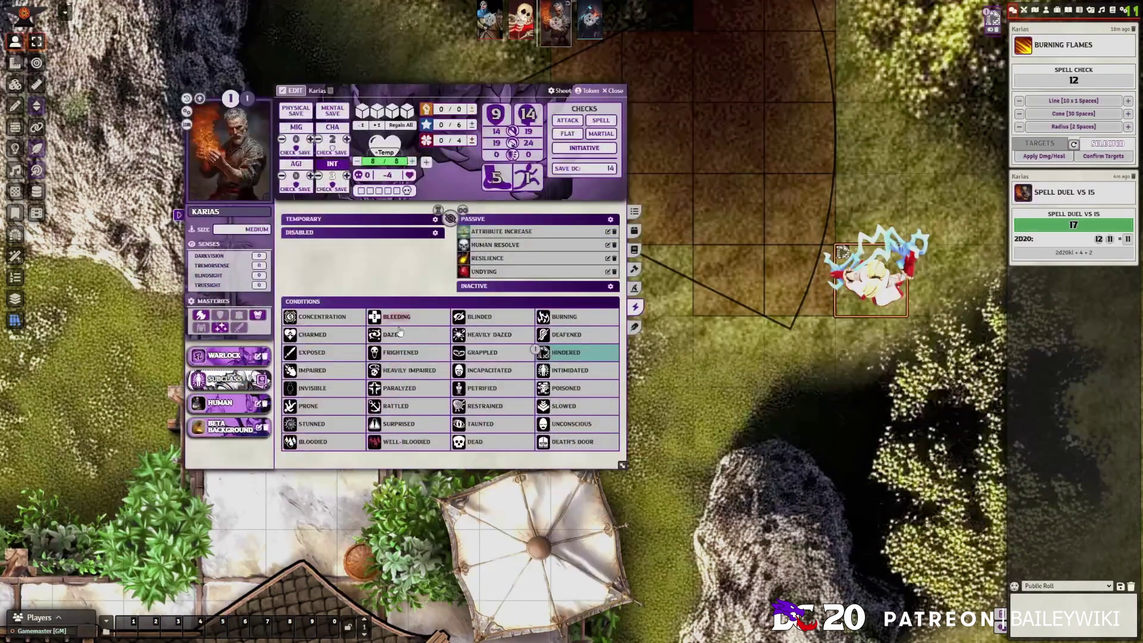
click(633, 231)
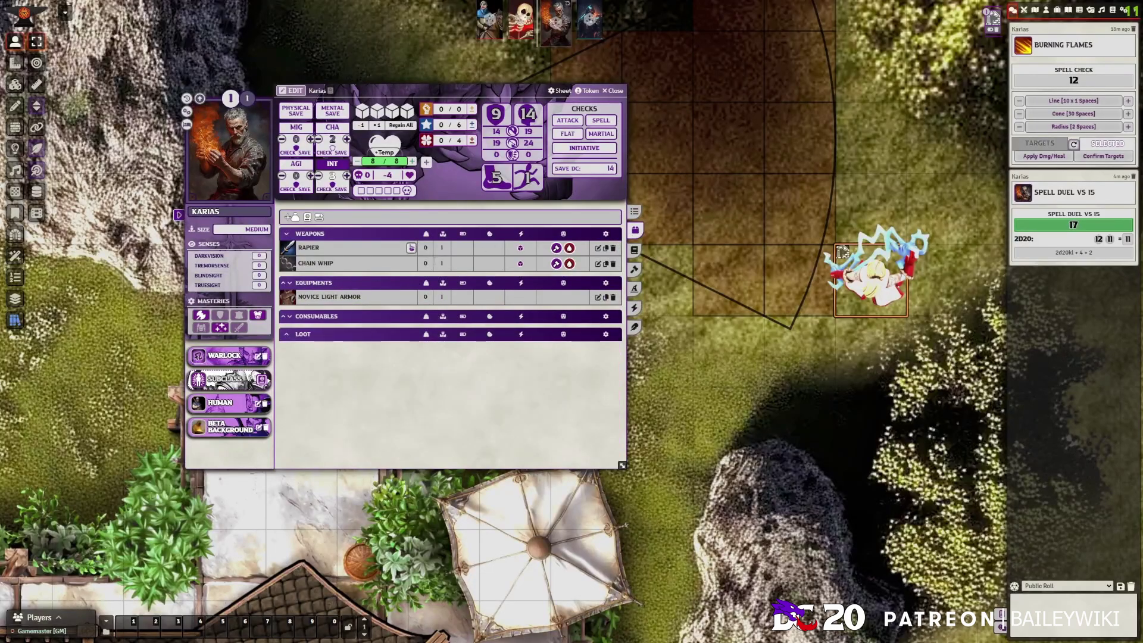
click(342, 248)
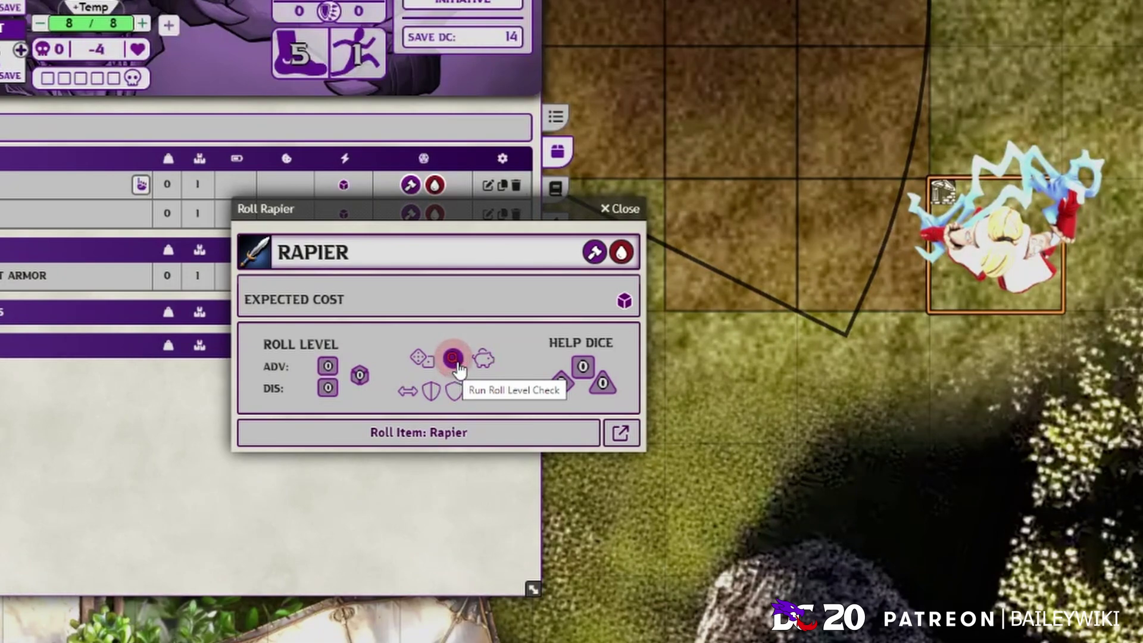
click(454, 359)
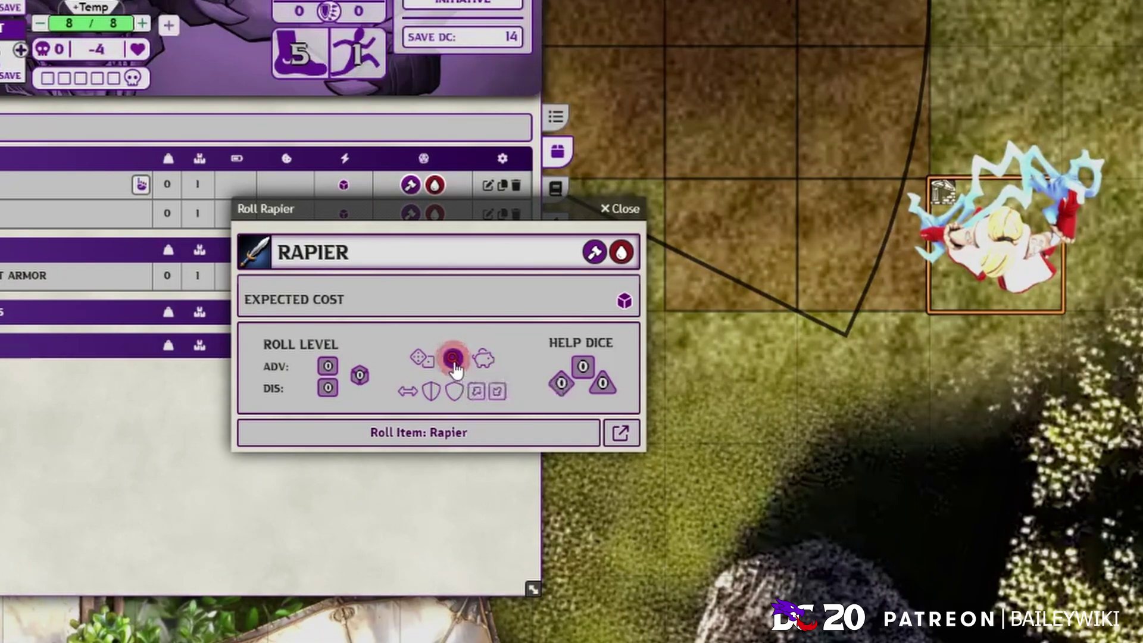
click(427, 384)
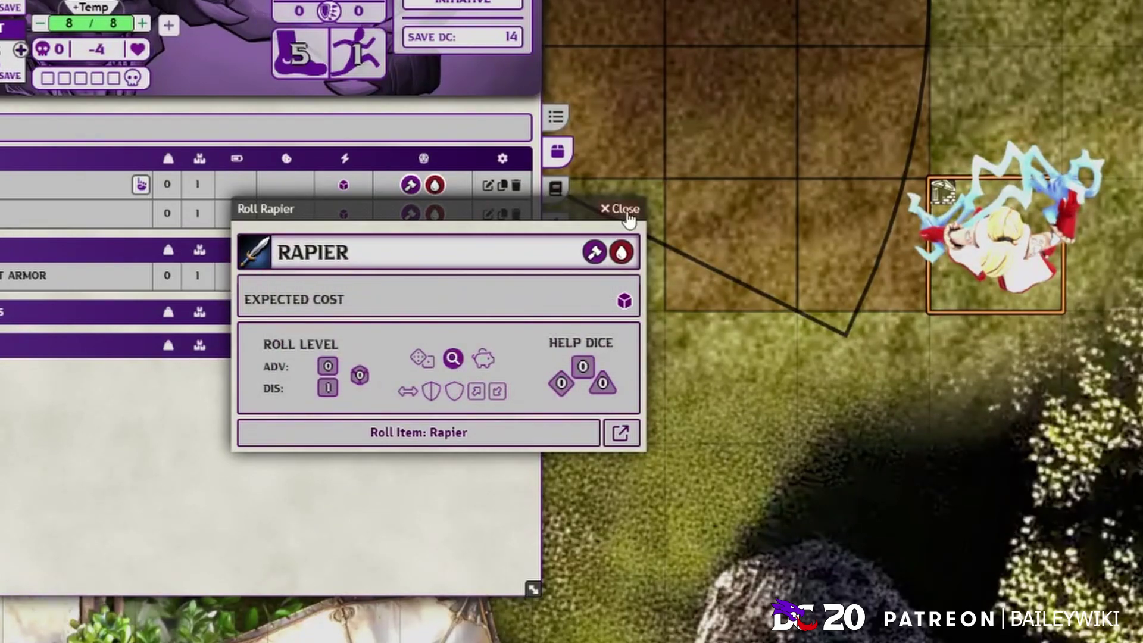
Reopen the Rapier's roll dialog, run the Roll Level Check, and move the dialog off the character sheet.
click(623, 208)
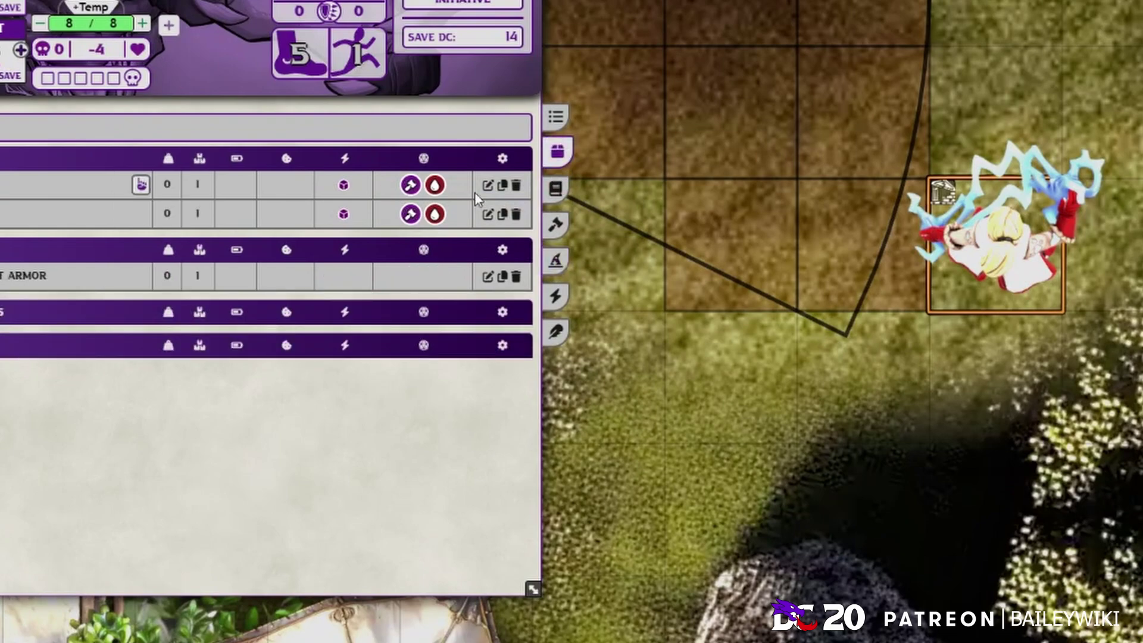
click(13, 193)
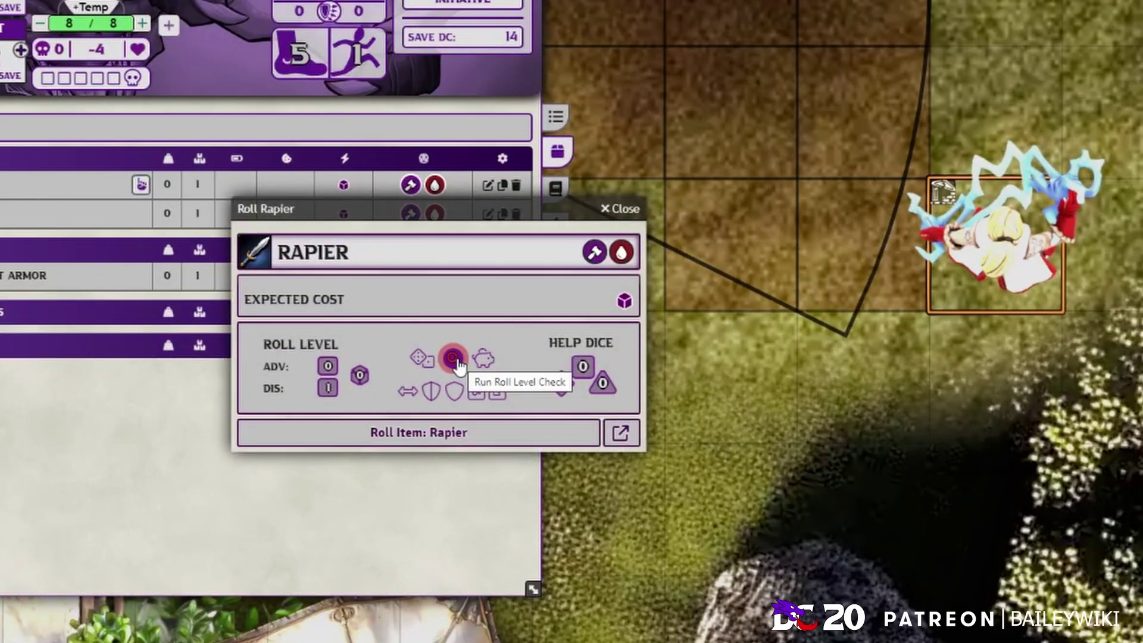
click(452, 360)
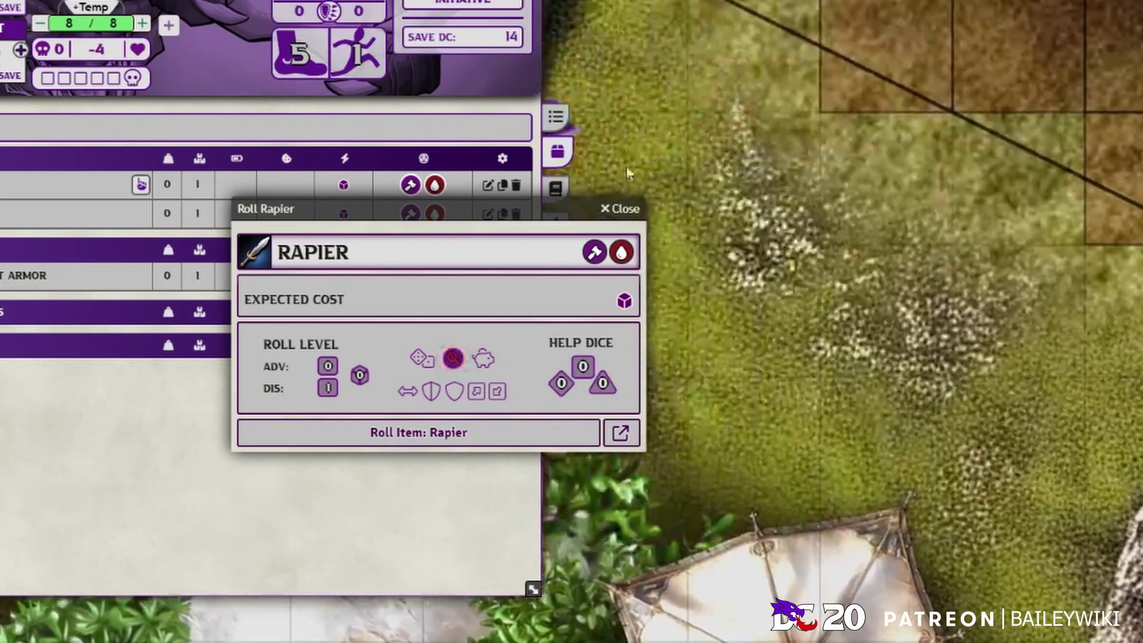
drag(498, 211, 972, 384)
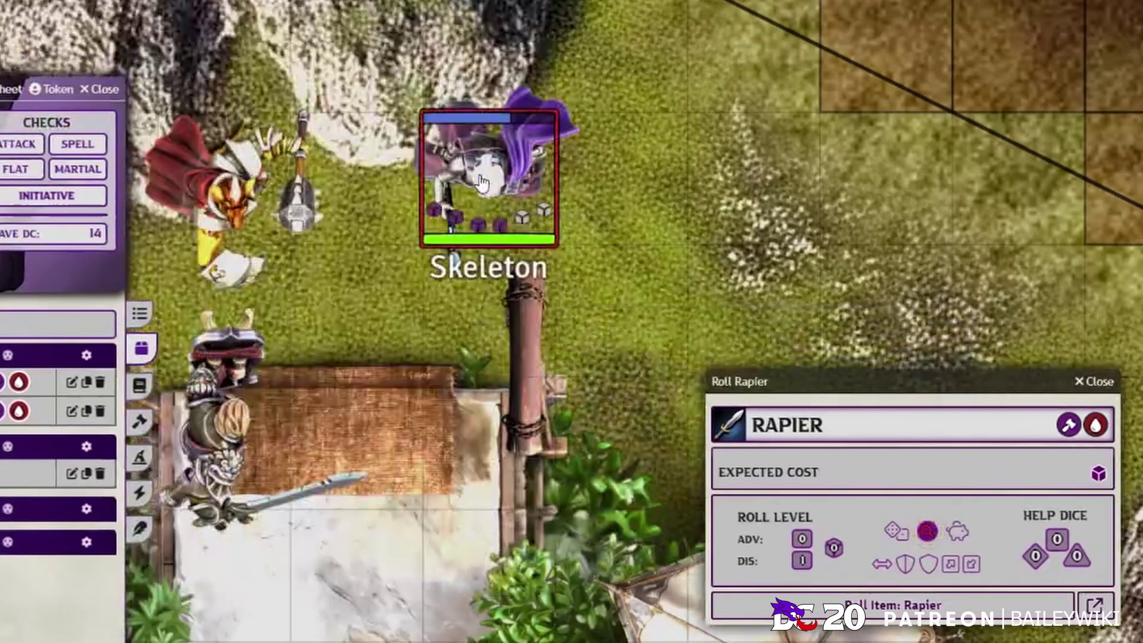
Apply two levels of the Exposed condition to the Skeleton token.
click(481, 182)
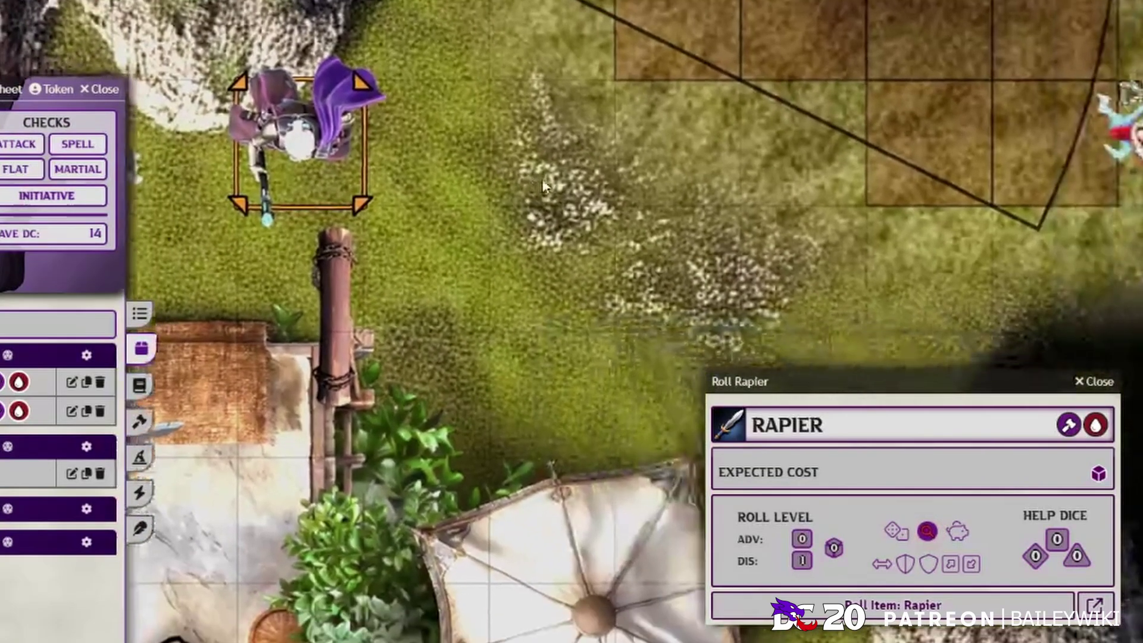
right_click(309, 137)
click(407, 119)
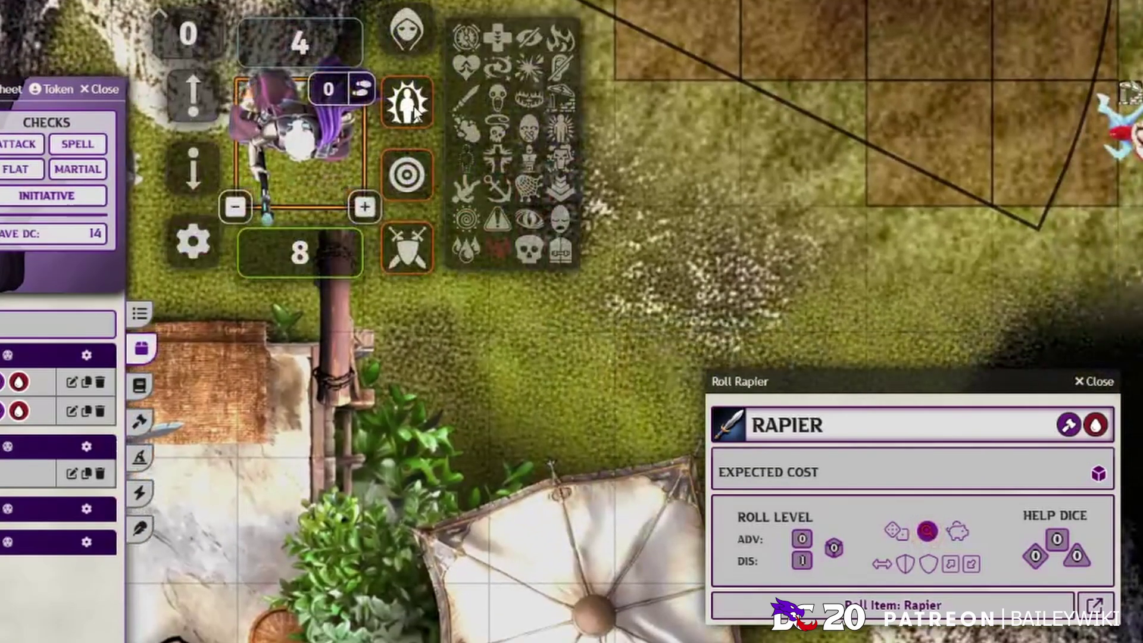
click(469, 98)
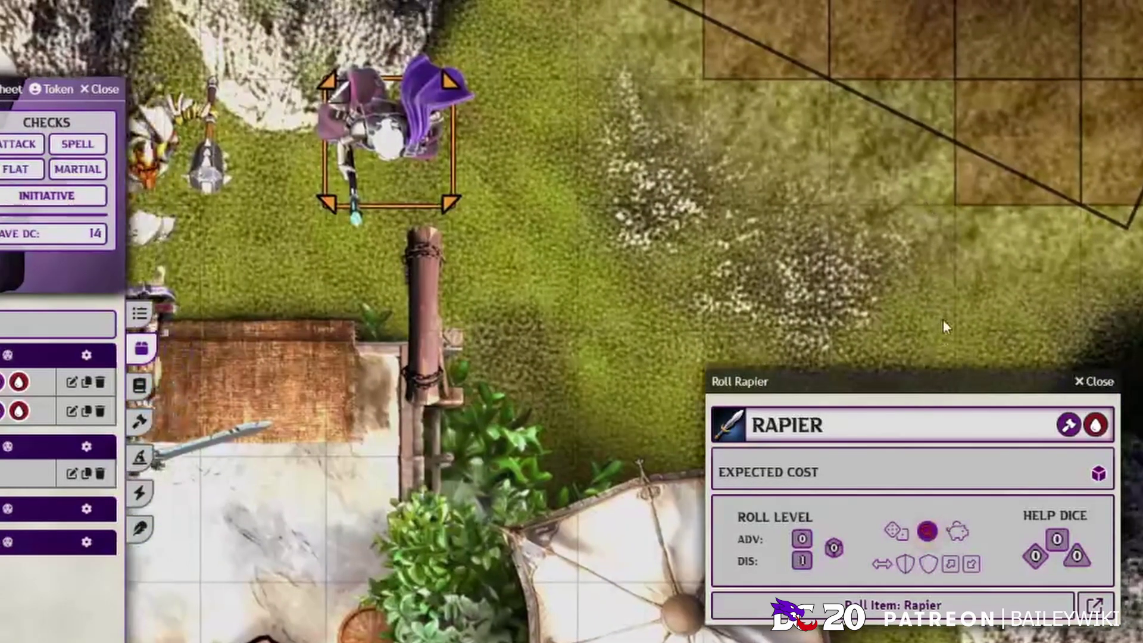
Run the Roll Level Check for the Rapier against the Skeleton, dismiss the expected roll level, and roll the item.
drag(943, 382, 879, 311)
click(863, 462)
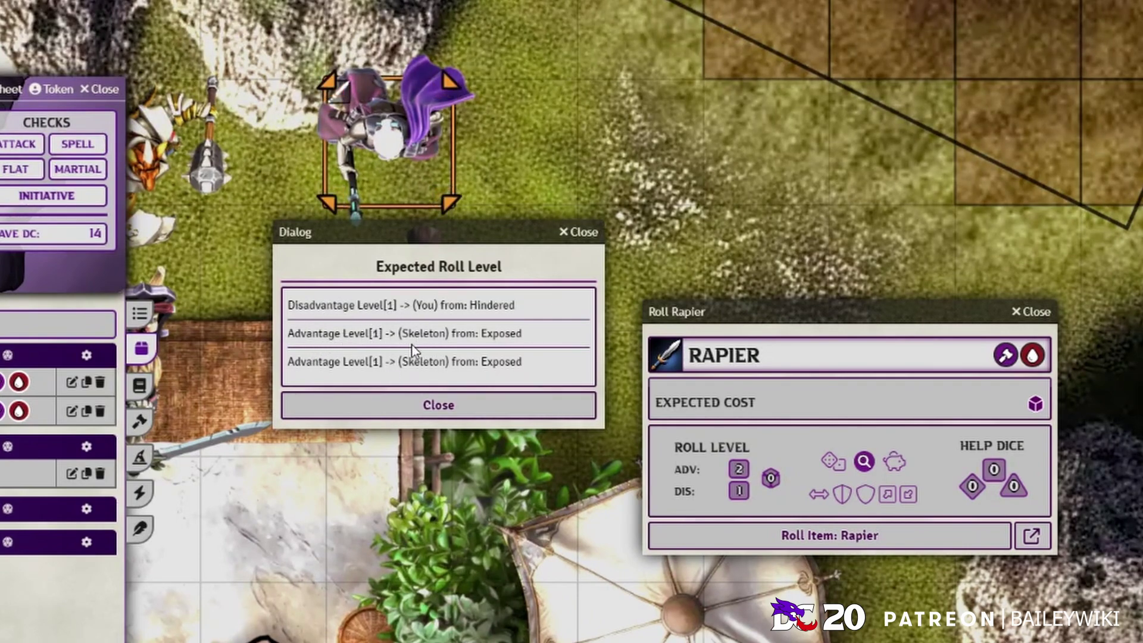
click(518, 405)
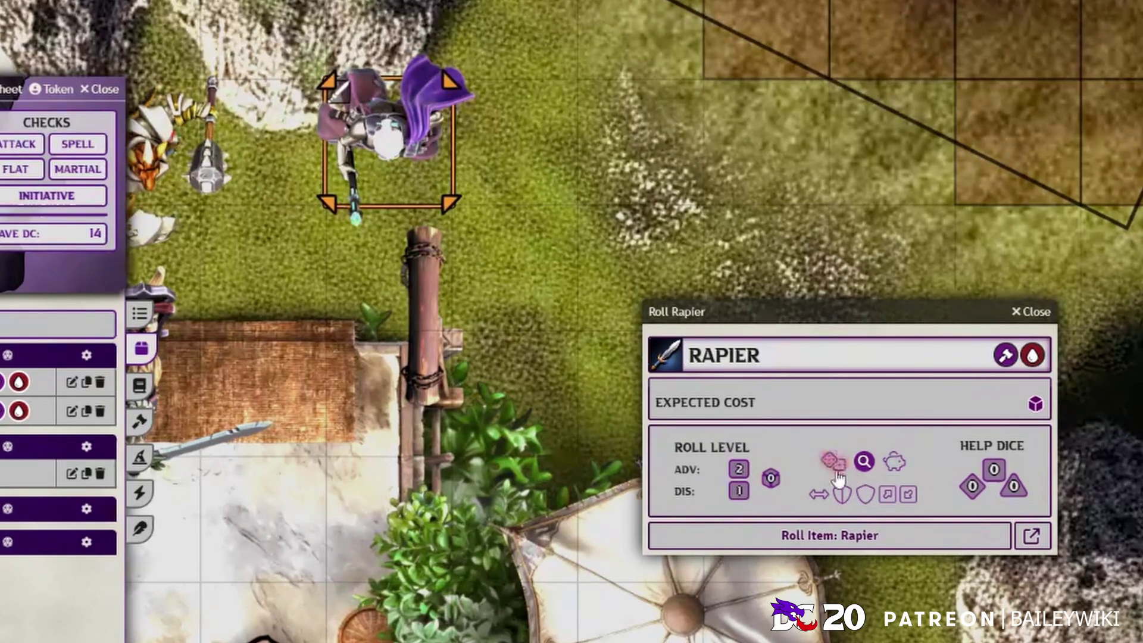
click(867, 535)
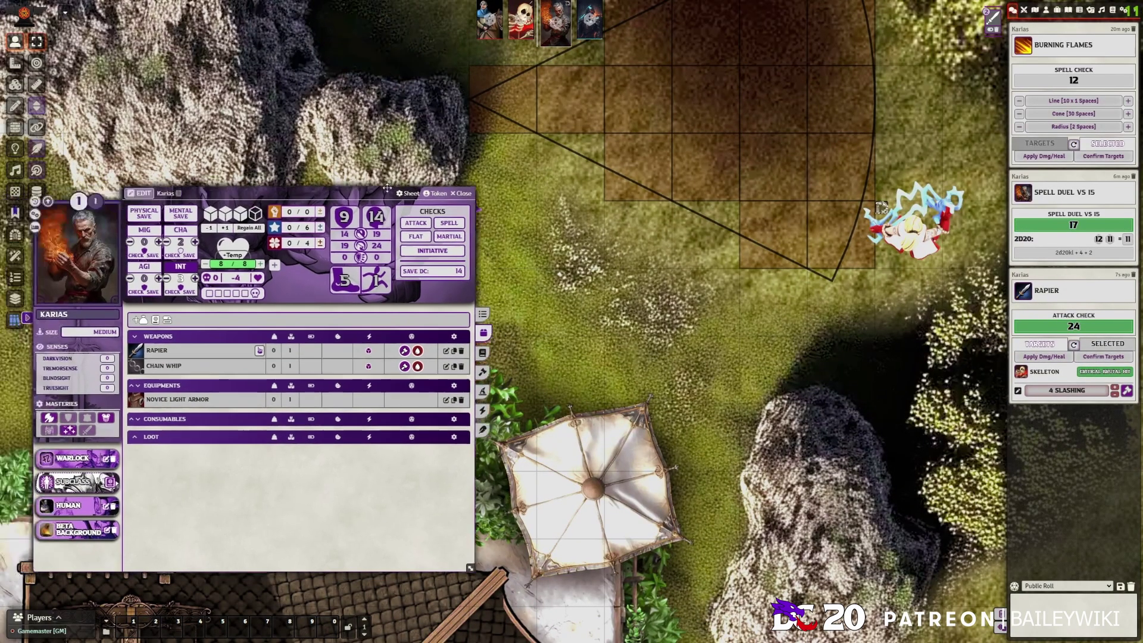
Move Karias's sheet off the tokens and apply the Rapier's damage to the selected Sergius, Bandit Captain and Skeleton.
drag(387, 188, 525, 183)
drag(422, 190, 280, 252)
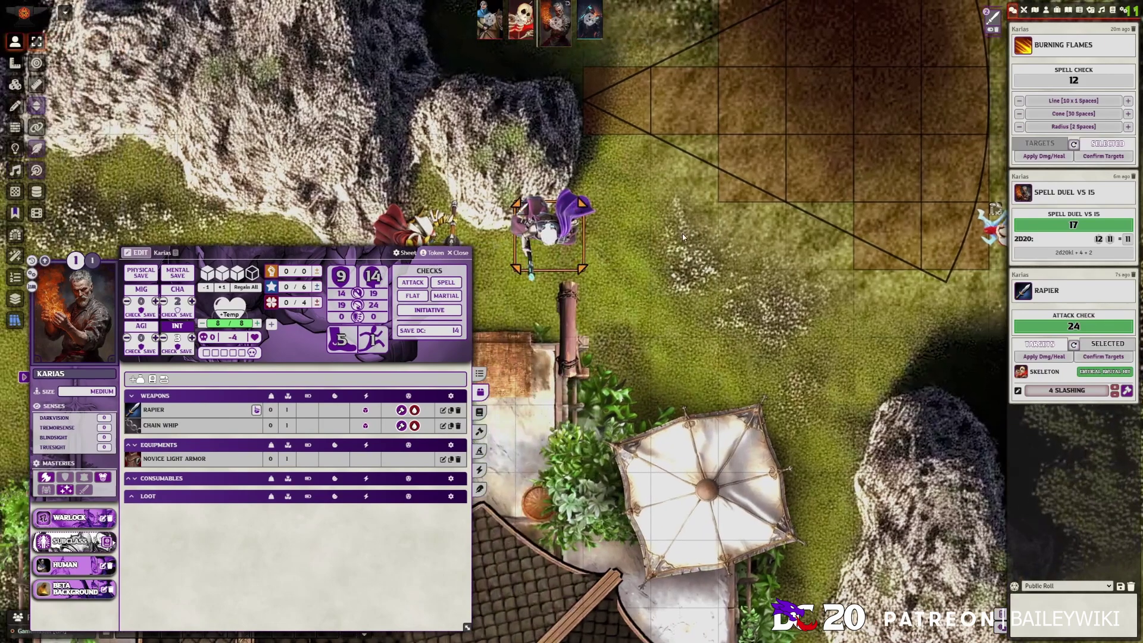
scroll(682, 234, down, 1)
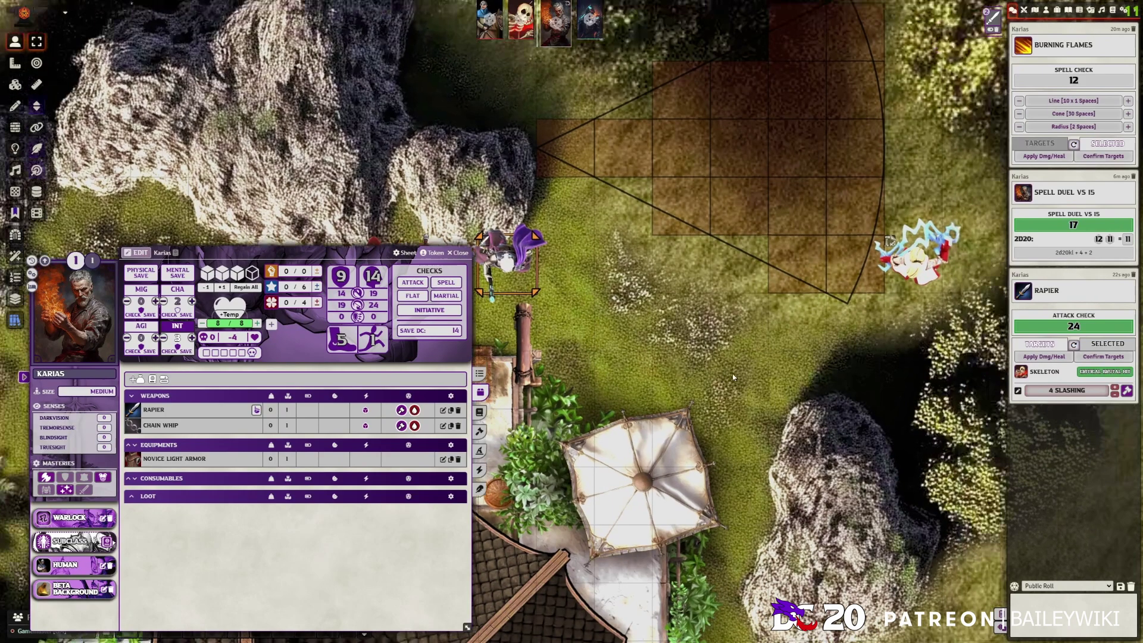
drag(313, 251, 271, 233)
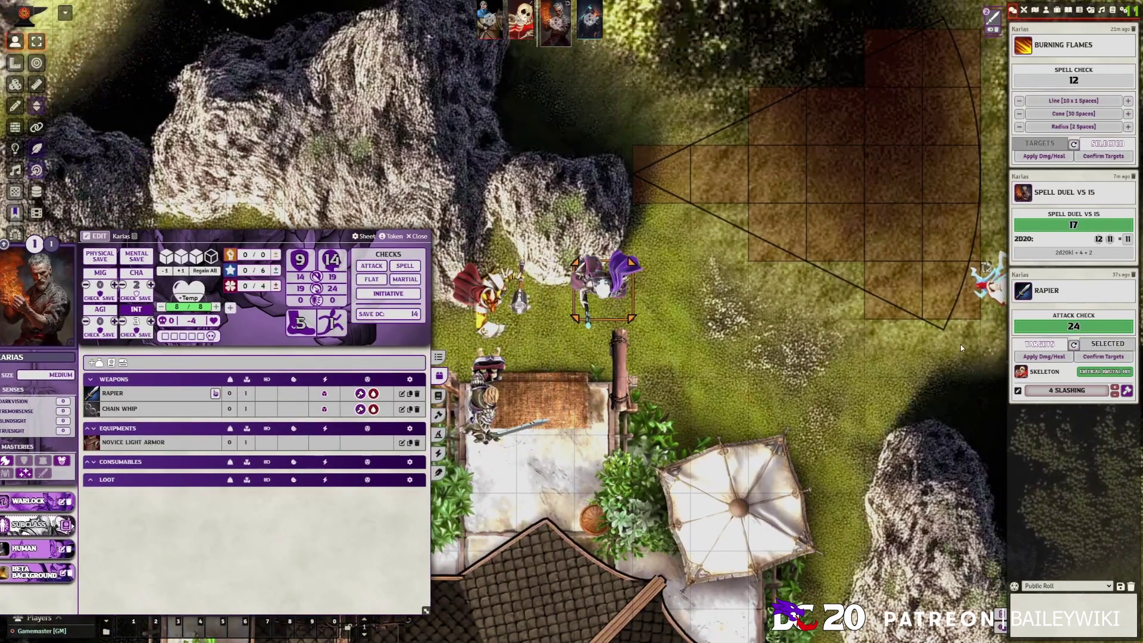
click(1036, 357)
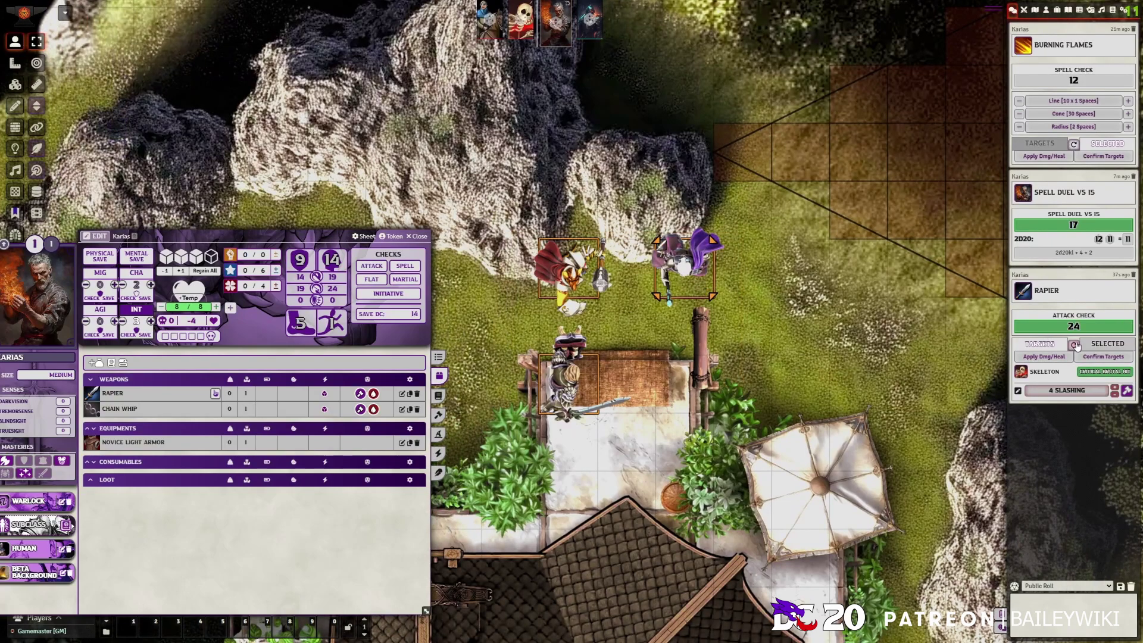
click(1075, 345)
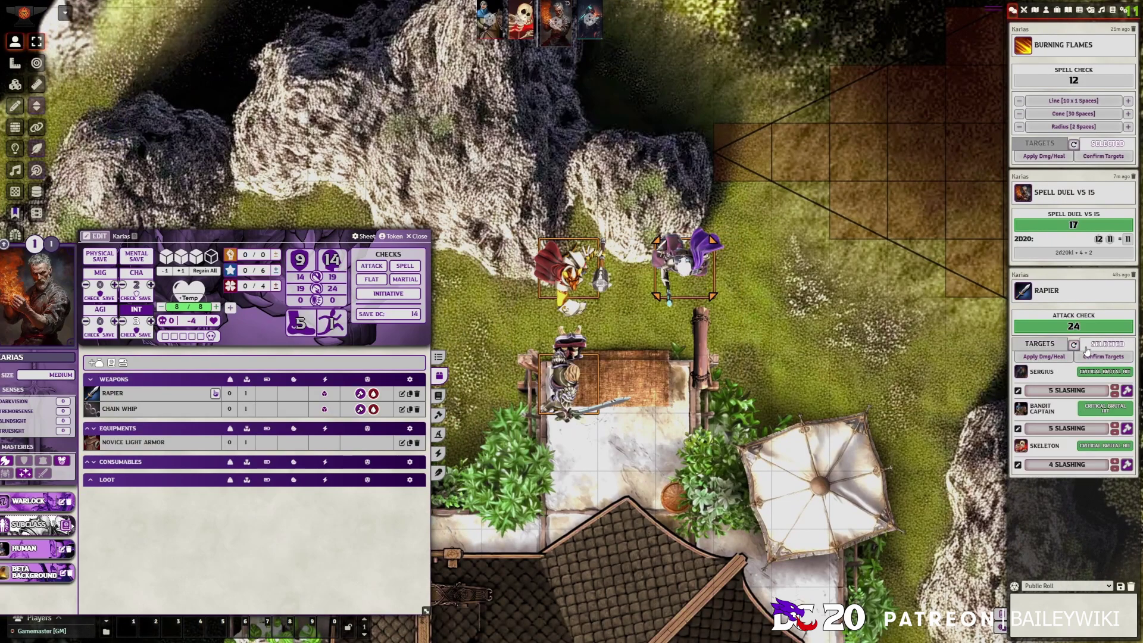
click(1043, 357)
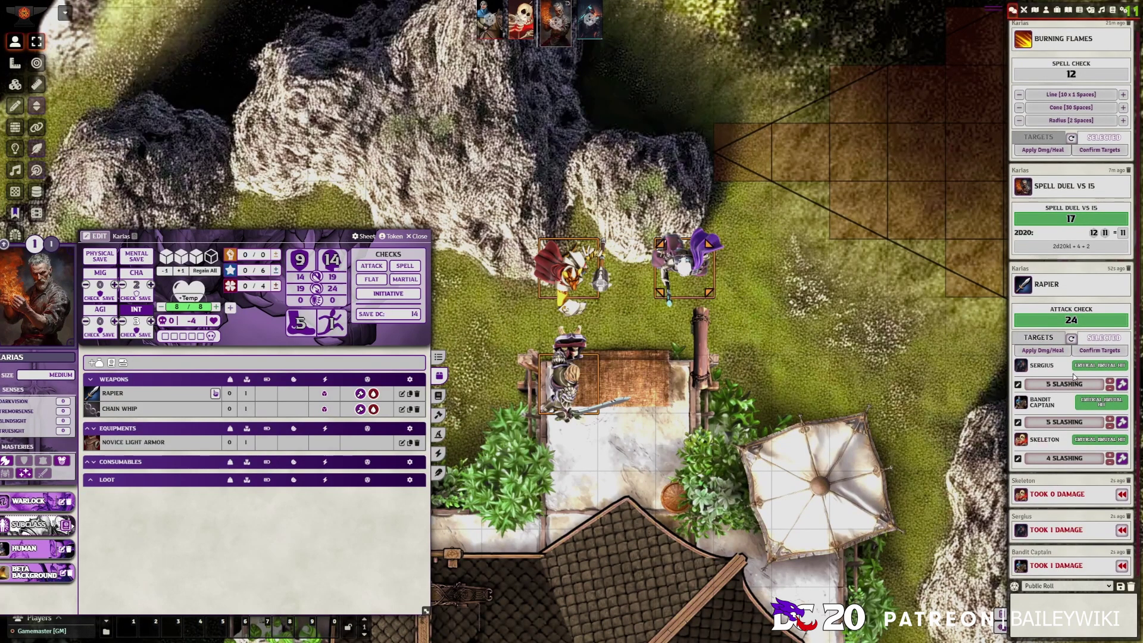
Revert the damage on the Skeleton, Sergius and Bandit Captain, and delete the remaining Spell Duel and Burning Flames chat cards.
click(1121, 495)
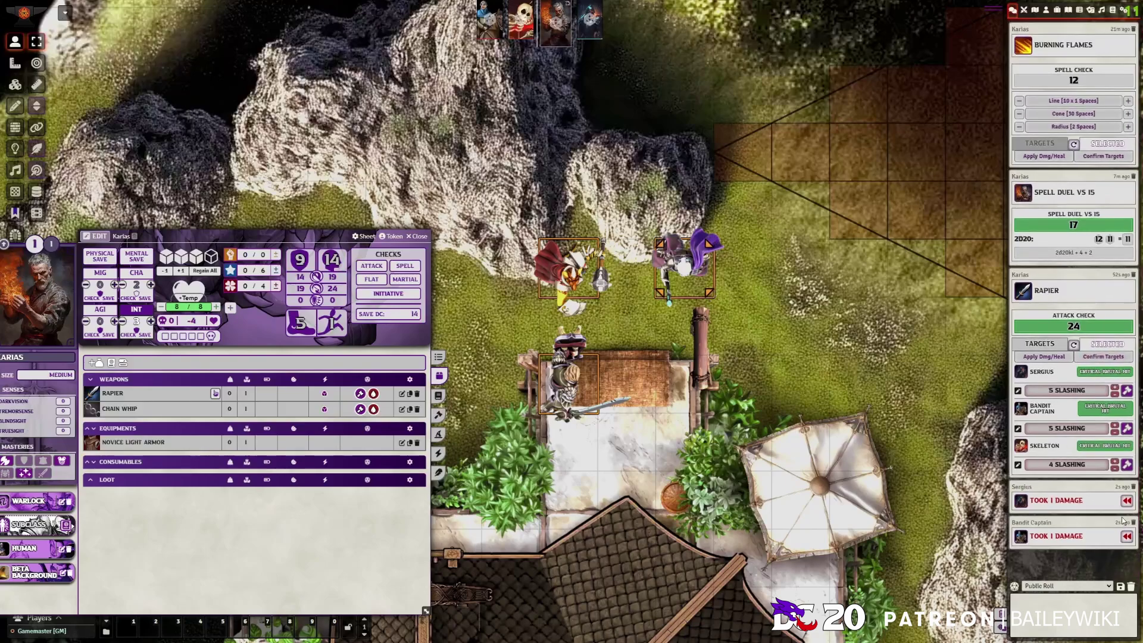
click(1122, 495)
click(1121, 495)
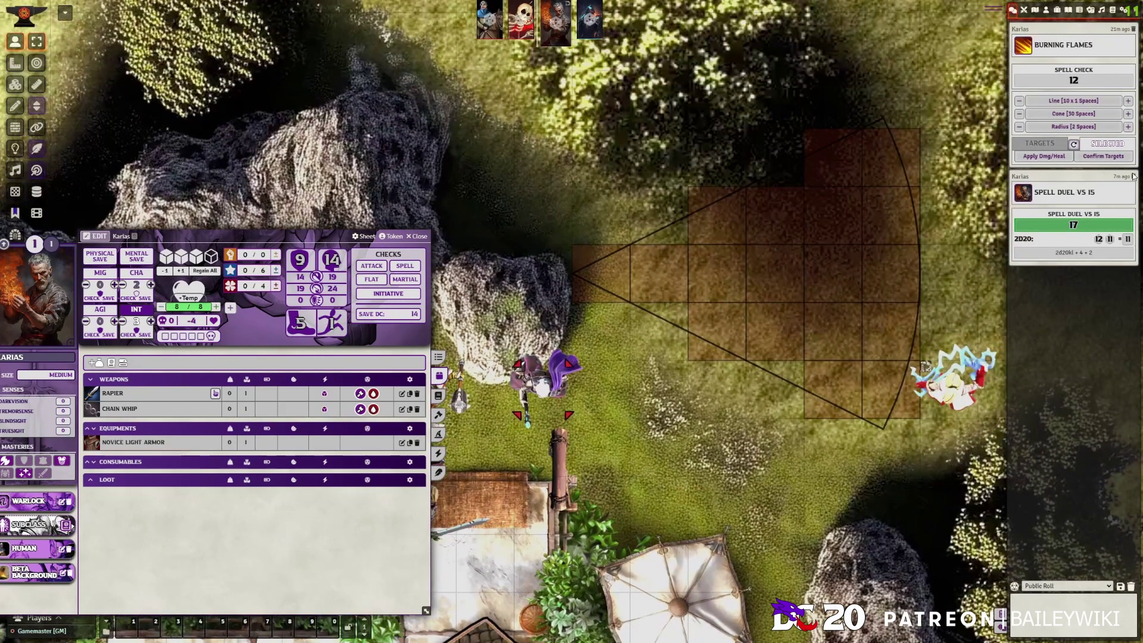
click(1133, 177)
click(1133, 29)
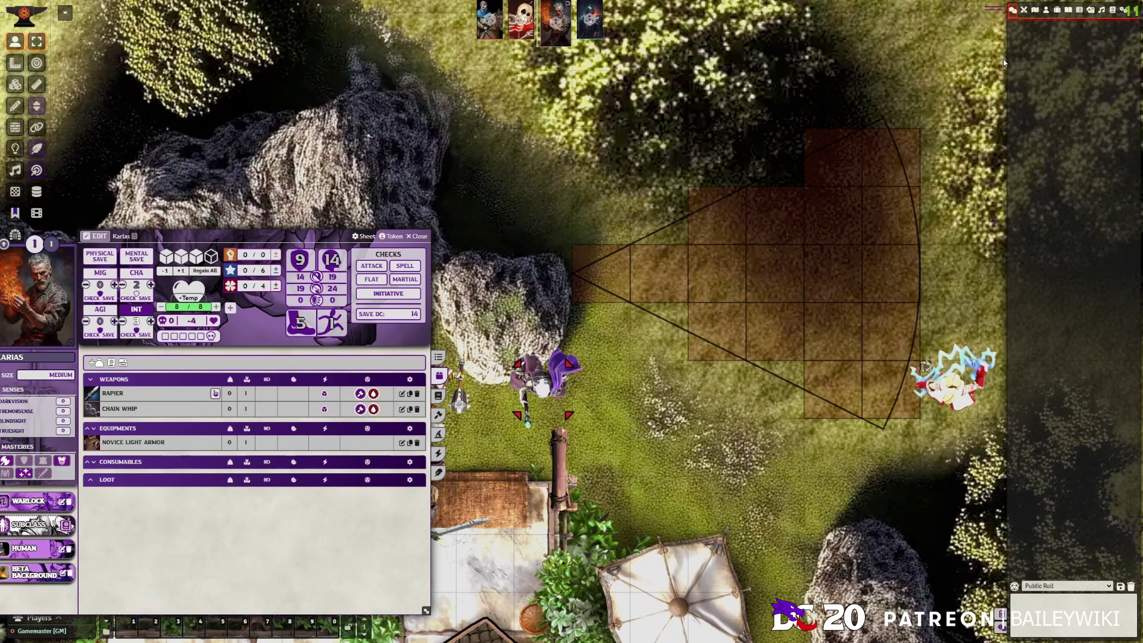
Look through Karias's spells, maneuvers, techniques and effects, and close the character sheet.
drag(250, 236, 411, 157)
click(601, 316)
click(601, 335)
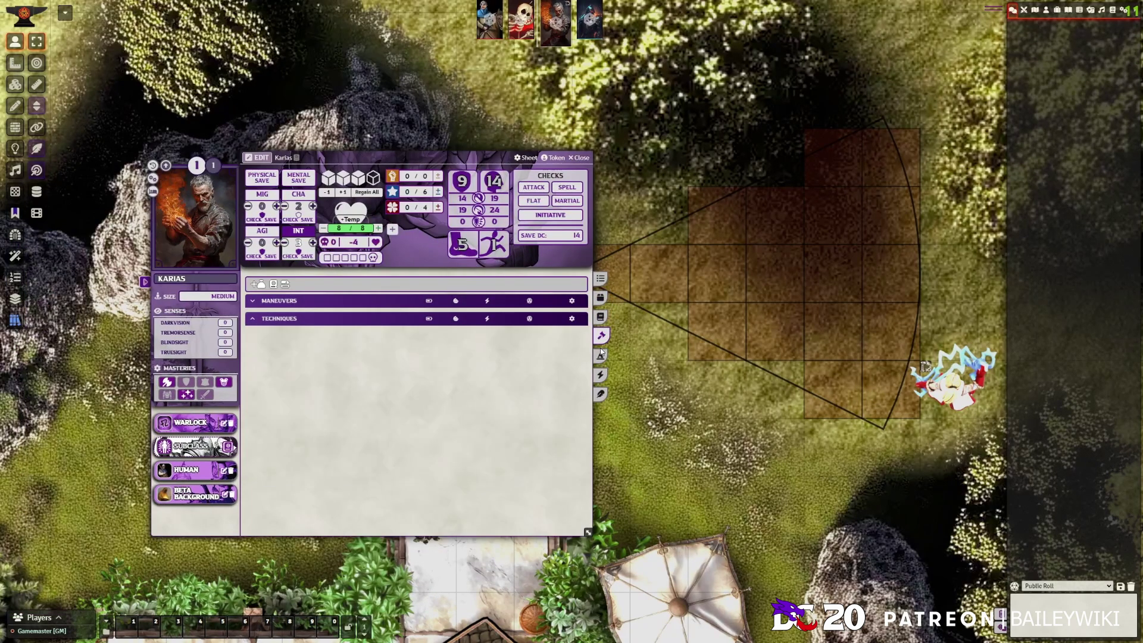
click(601, 356)
click(602, 374)
drag(613, 327, 821, 315)
key(Escape)
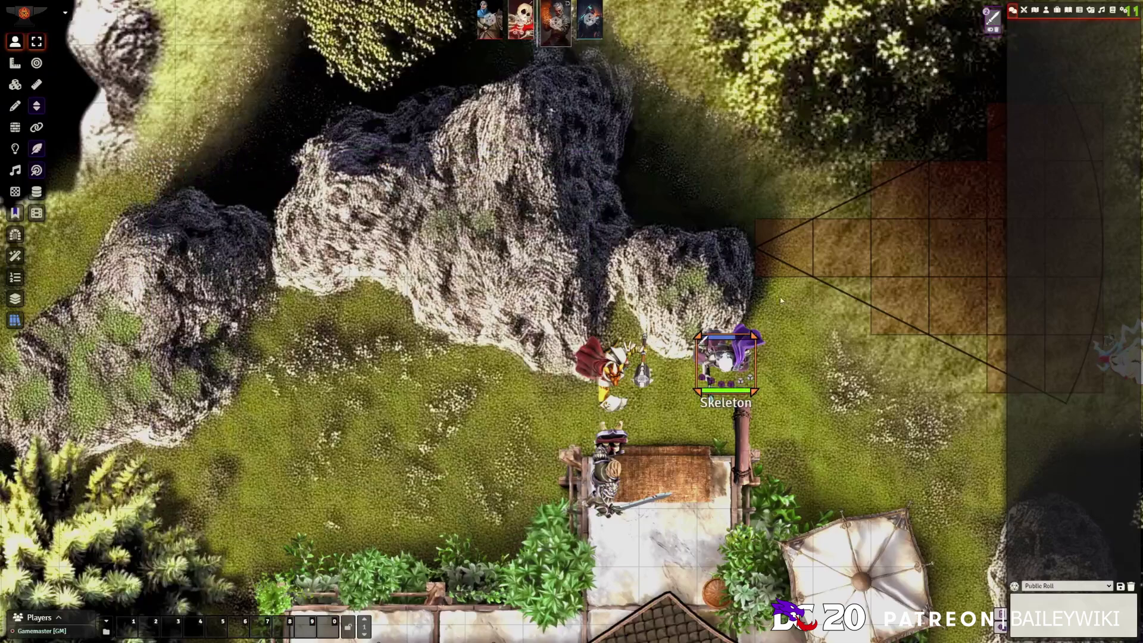
Show the Skeleton's conditions and examine the effect changes behind its Exposed condition.
double_click(723, 360)
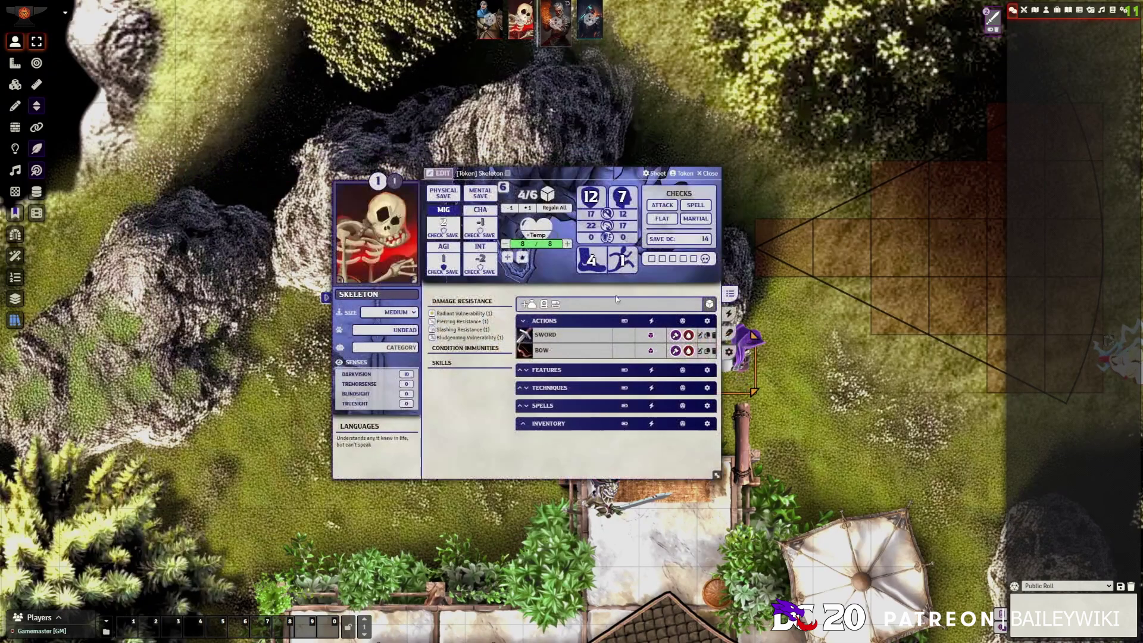
click(728, 314)
drag(667, 291, 497, 192)
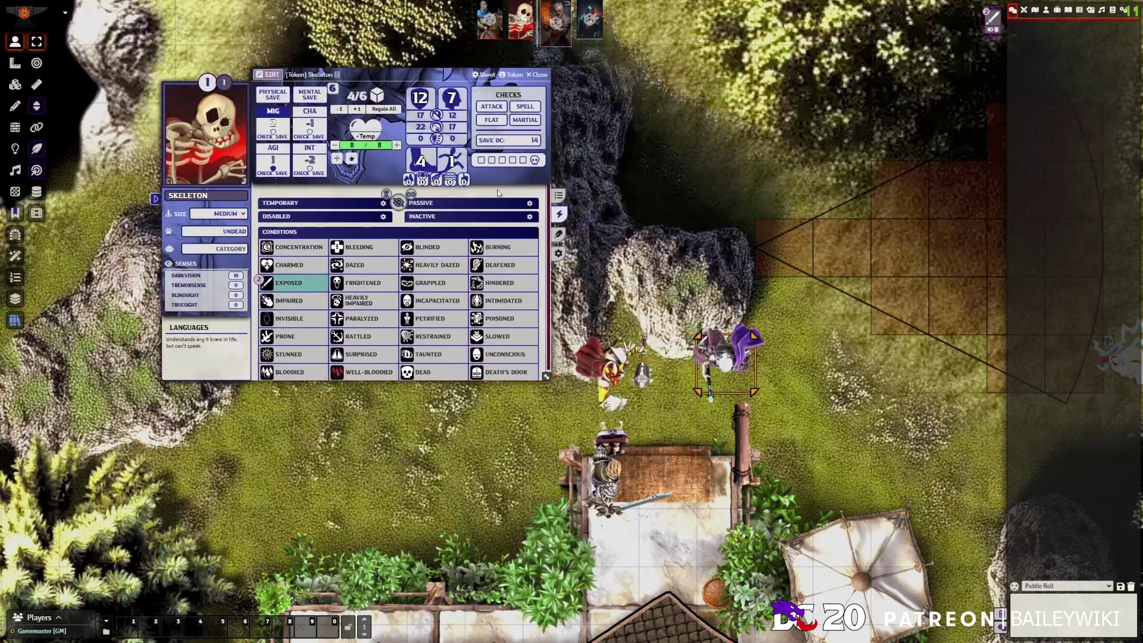
click(561, 234)
click(558, 214)
mouse_move(324, 290)
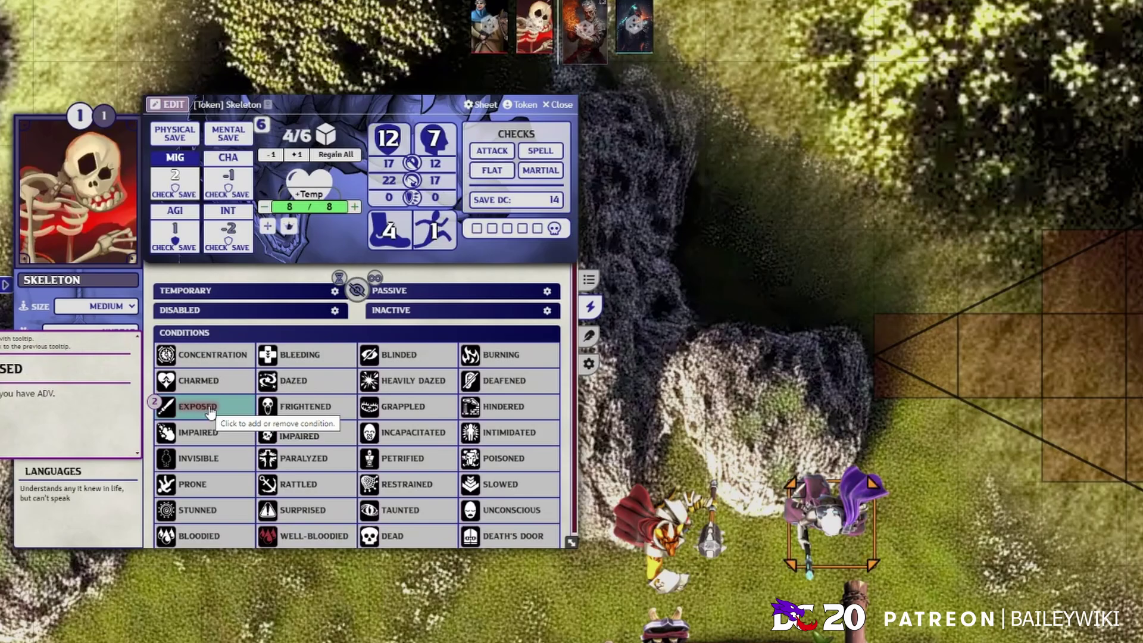
right_click(324, 289)
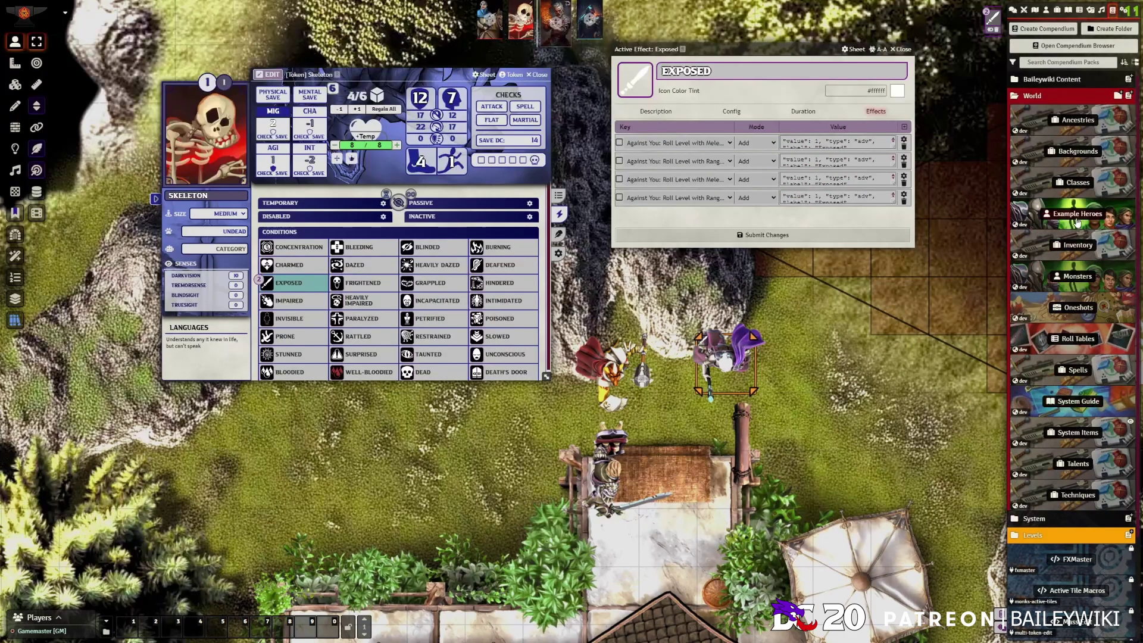
Bring up the Advanced System Guide from the System Guide compendium and read the Roll Level System page through its examples.
click(1077, 400)
click(91, 127)
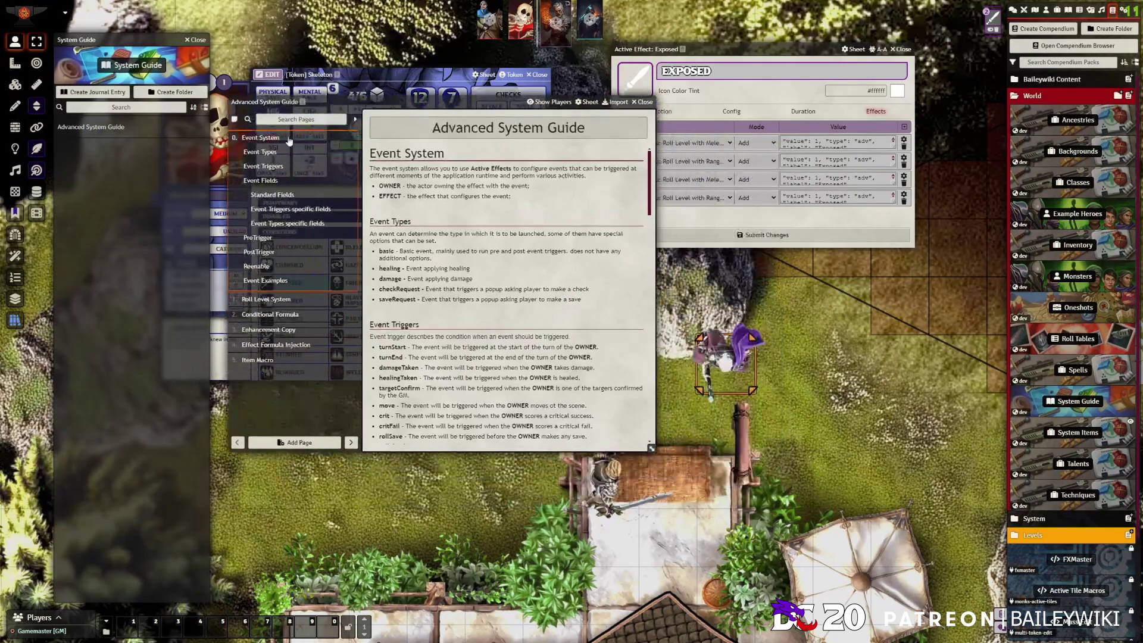
click(266, 300)
scroll(506, 286, down, 5)
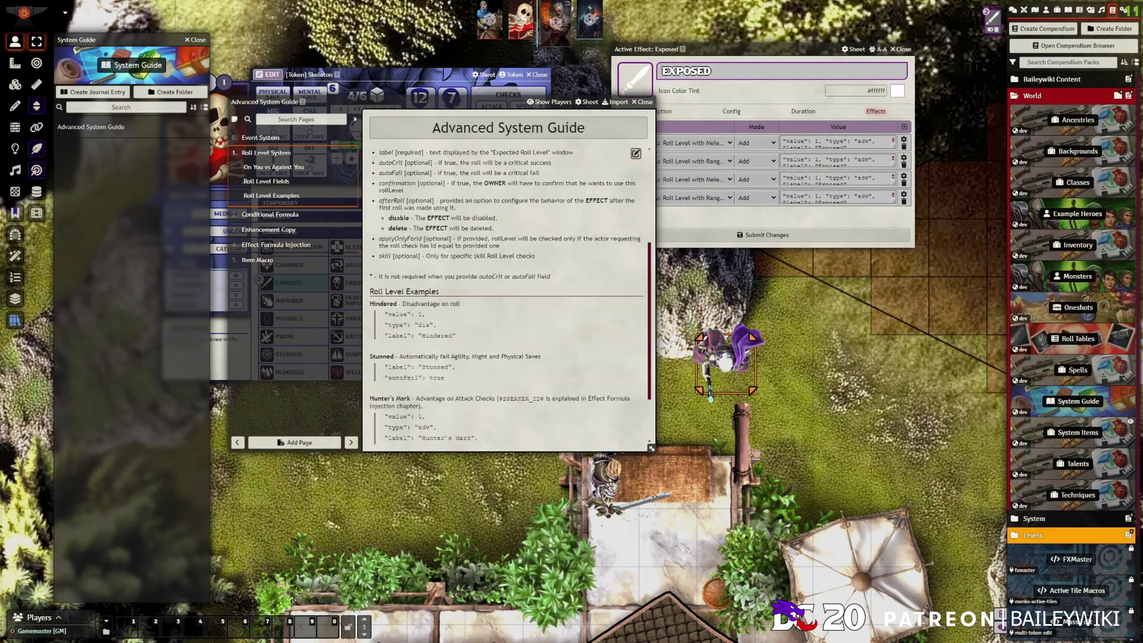
Read the Roll Level Examples to the end of the page and close the Advanced System Guide.
scroll(479, 269, down, 1)
drag(624, 103, 552, 109)
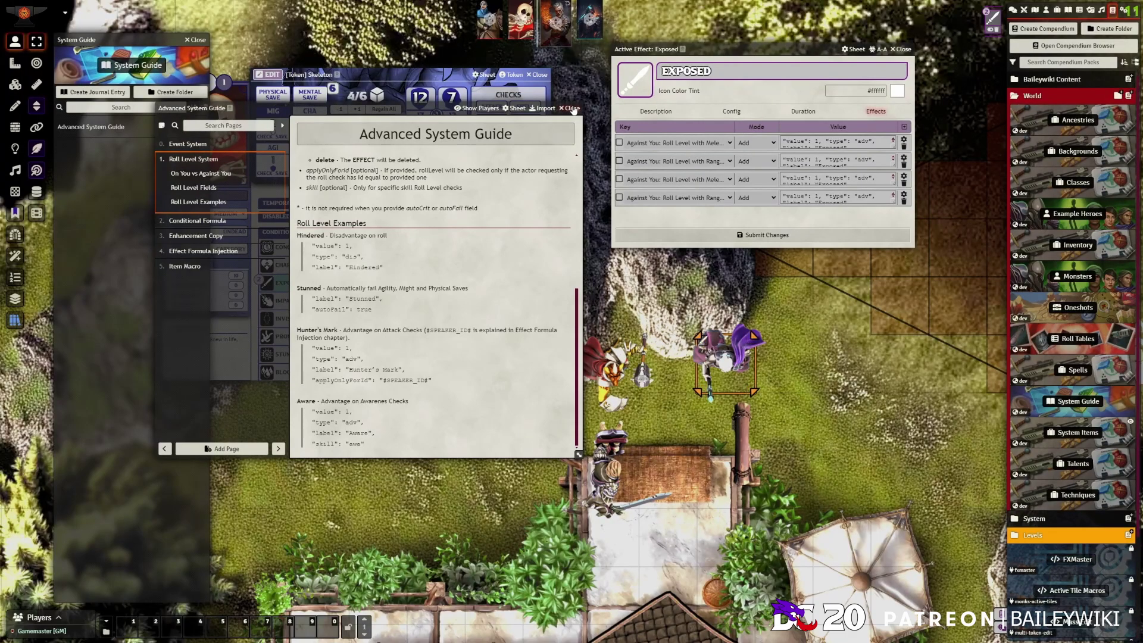
click(570, 108)
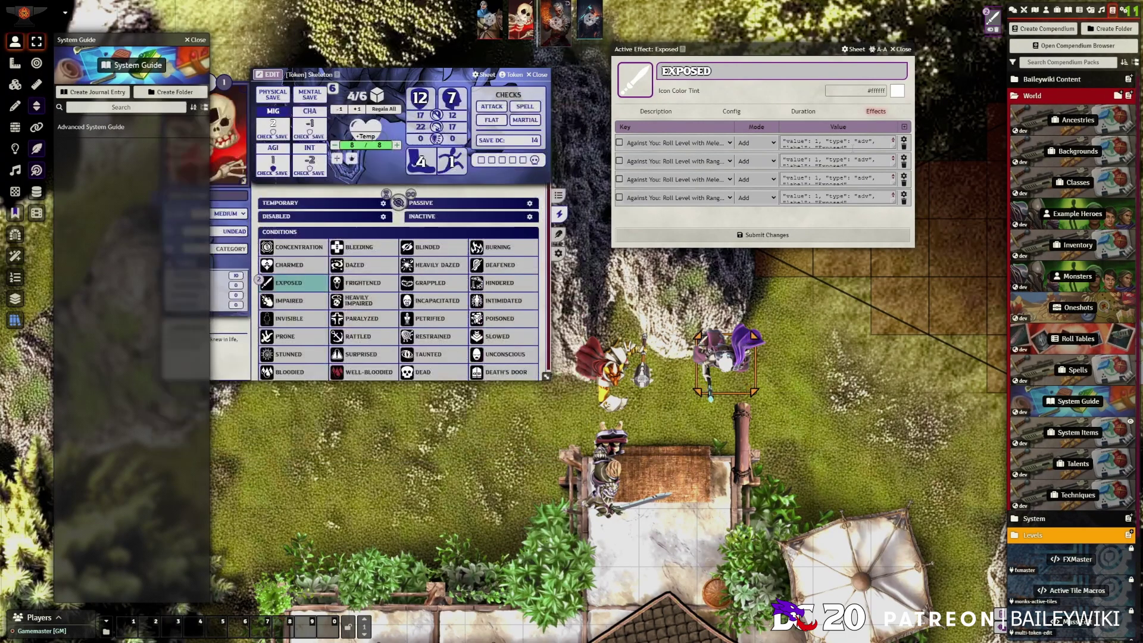
Enlarge the value field of the Exposed effect's first change and examine its full text.
drag(895, 145, 917, 157)
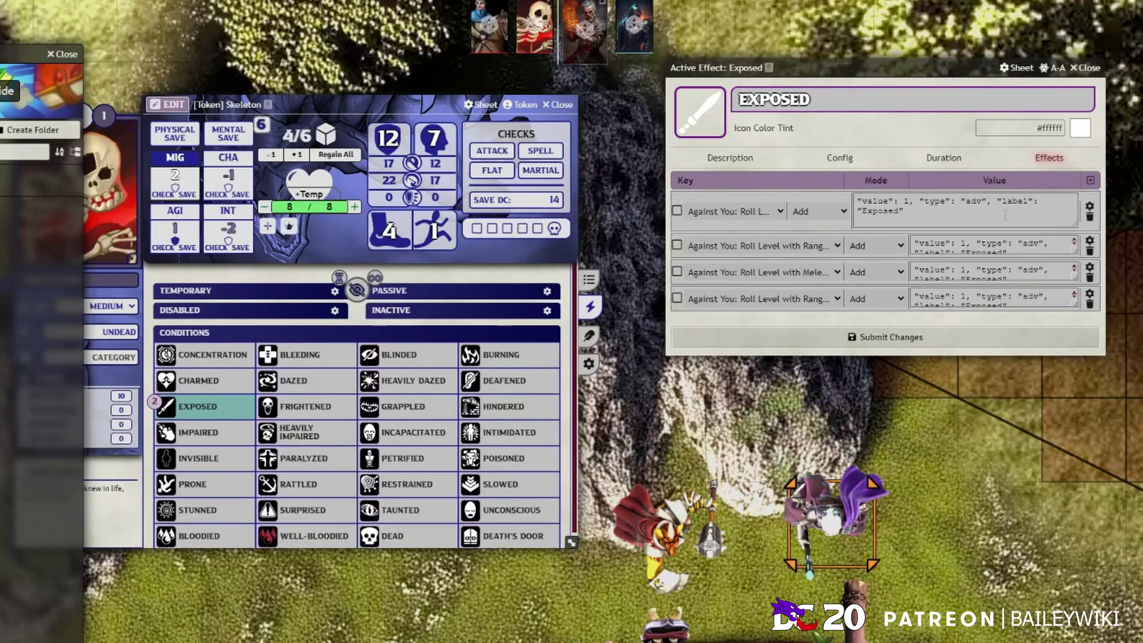
drag(1004, 215, 857, 201)
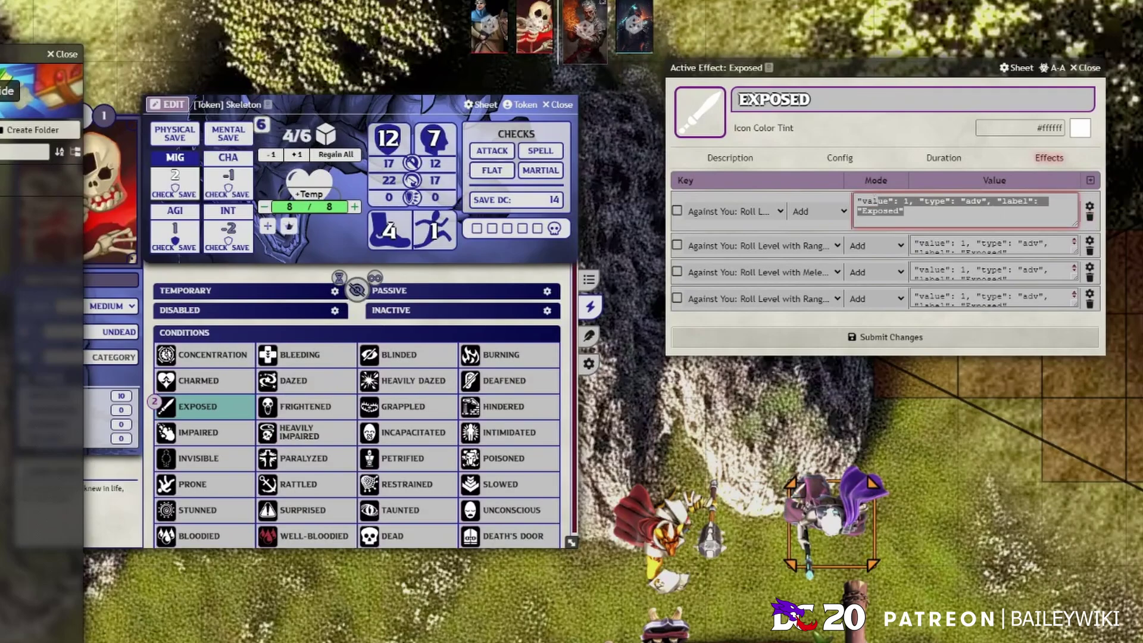
click(873, 202)
drag(996, 201, 1038, 215)
click(1024, 215)
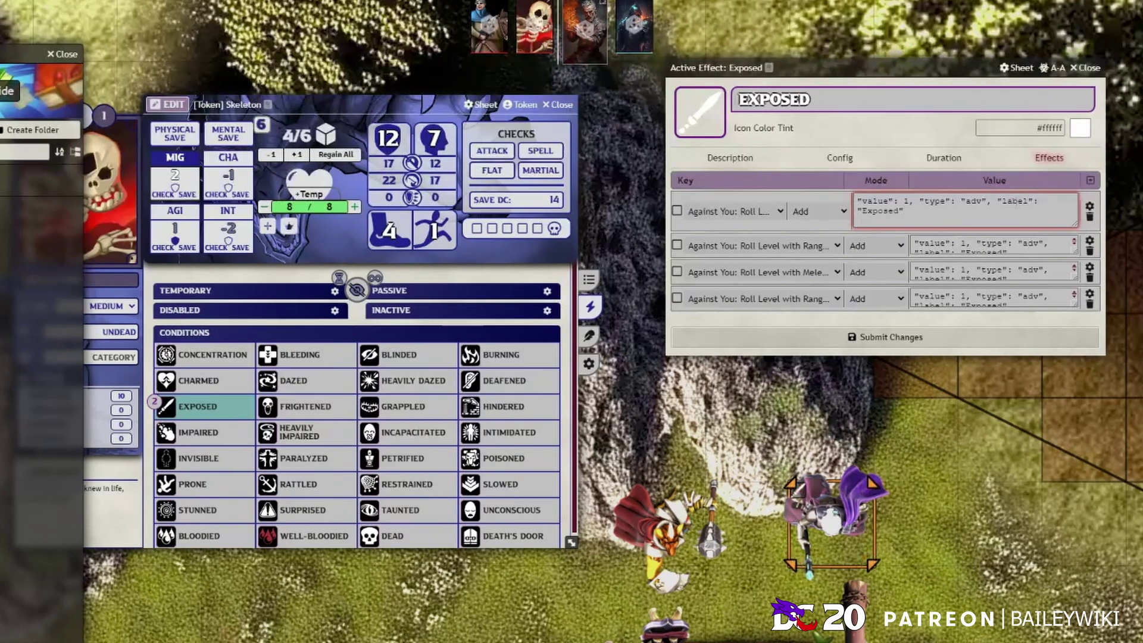
Open the Roll Level Builder for the Exposed effect's first change and examine its roll level type choices, value and displayed label.
click(1089, 208)
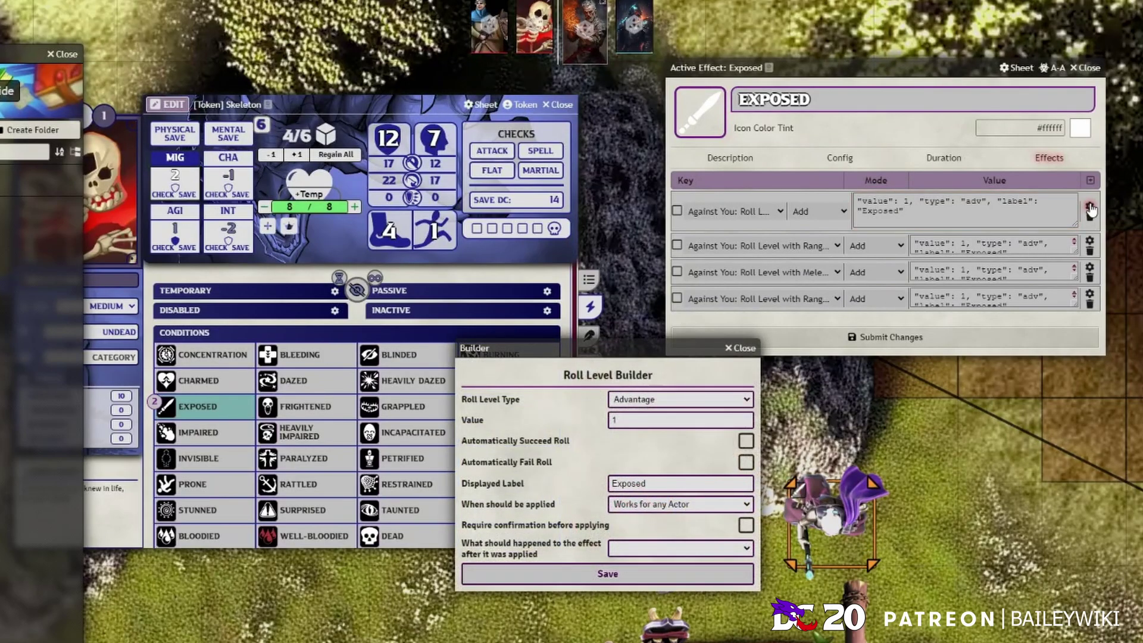
drag(558, 334, 566, 100)
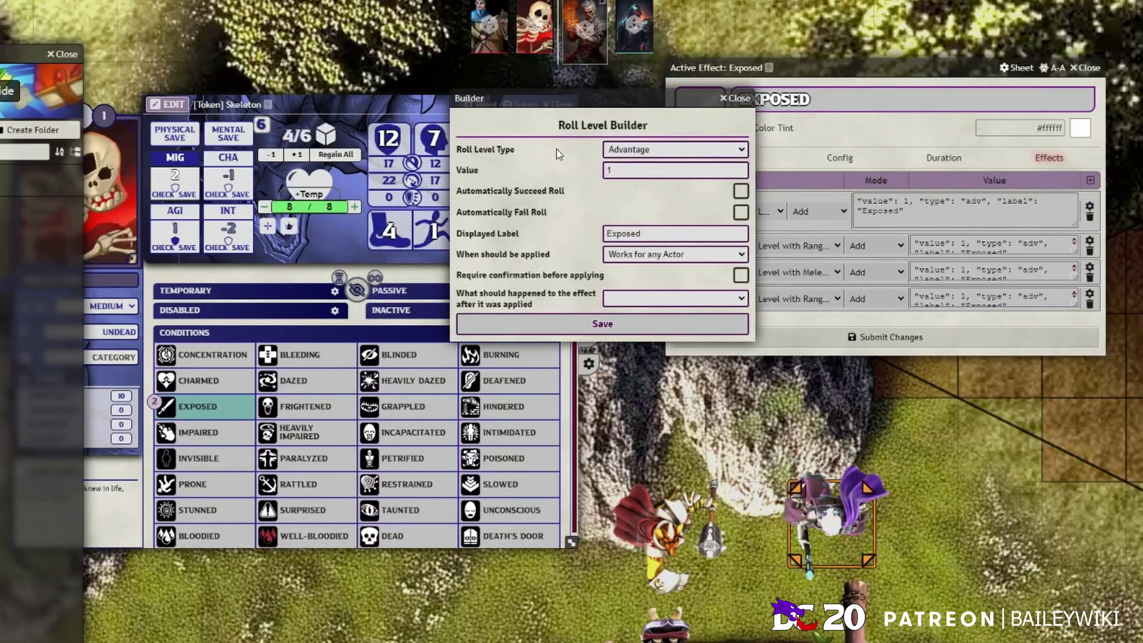
click(619, 152)
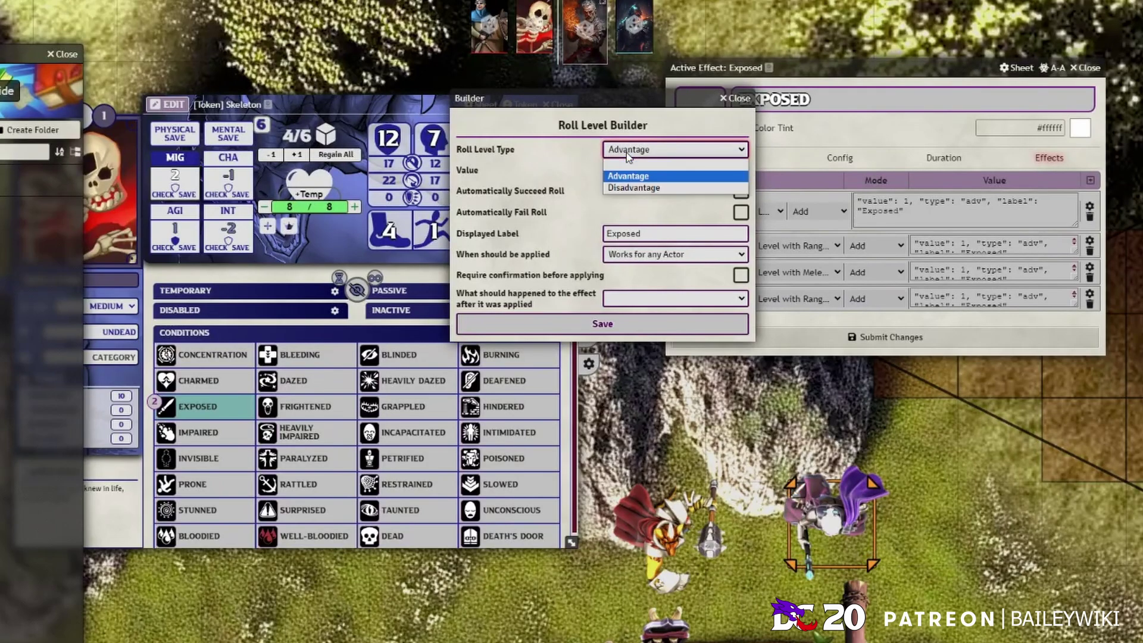
key(Escape)
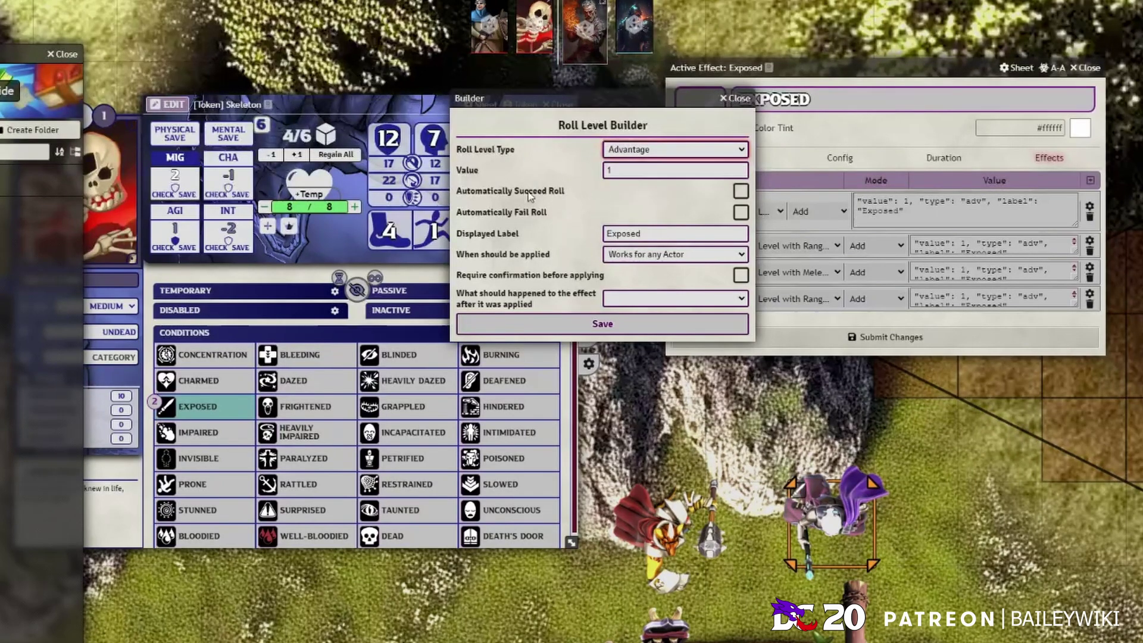
key(Tab)
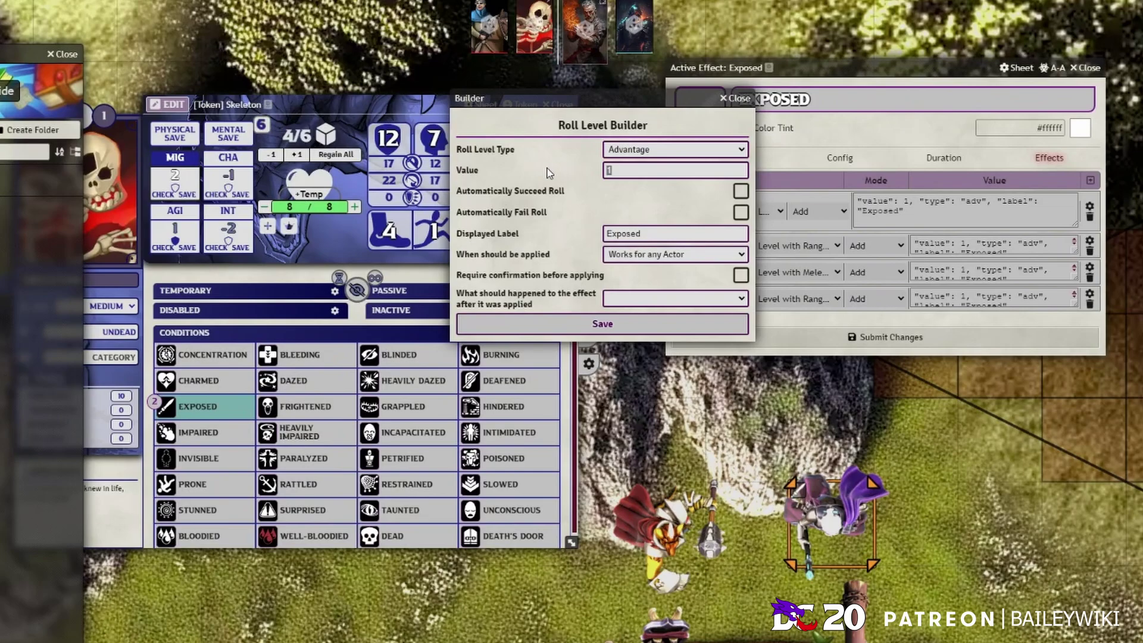
click(566, 179)
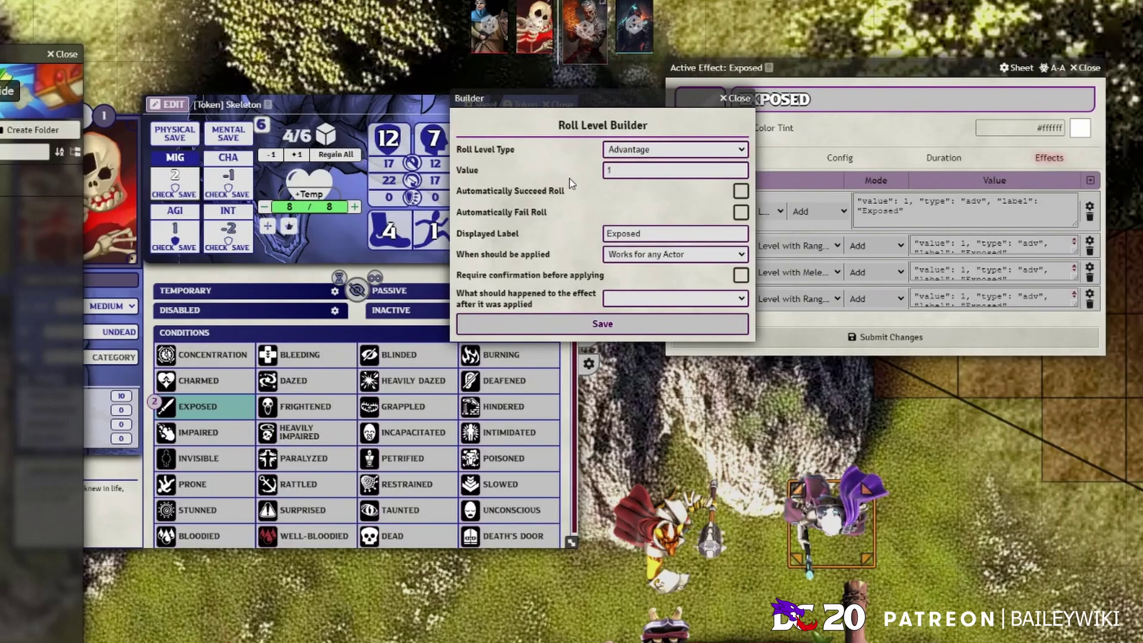
double_click(546, 229)
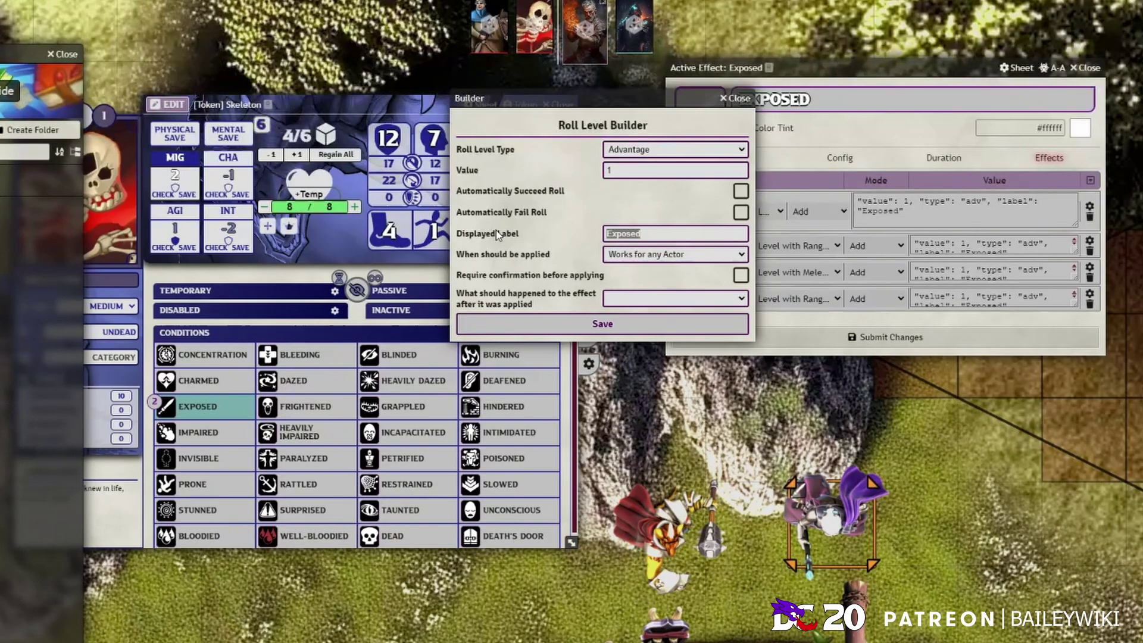
Try the automatic success and confirmation options in the builder and review the choices for when the roll level should be applied.
click(483, 194)
click(741, 191)
click(741, 192)
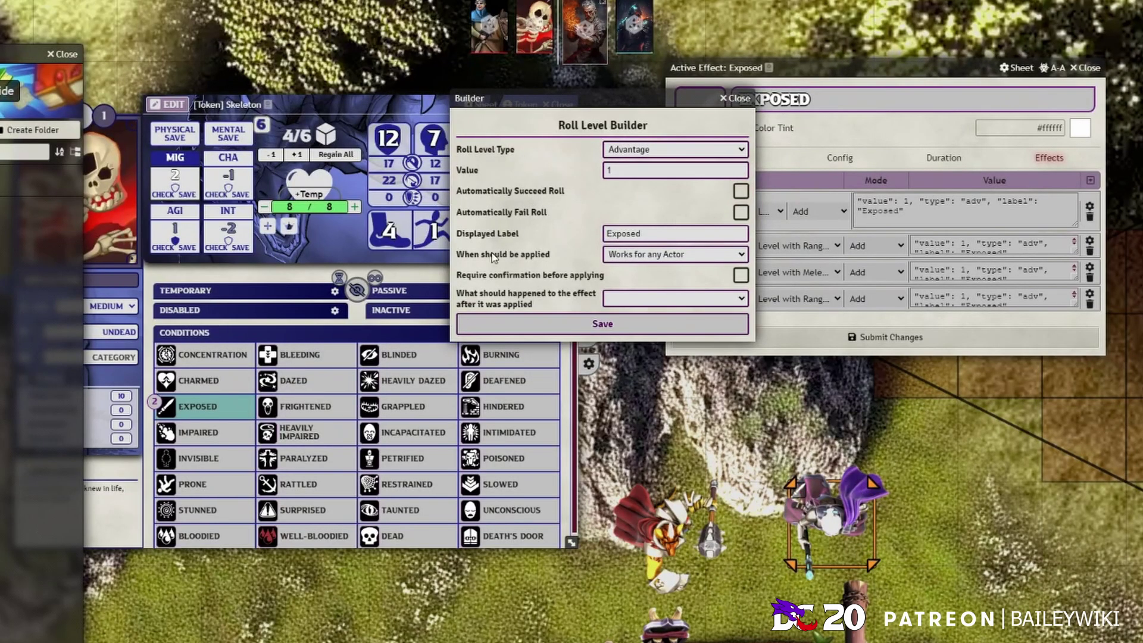
click(618, 255)
click(642, 253)
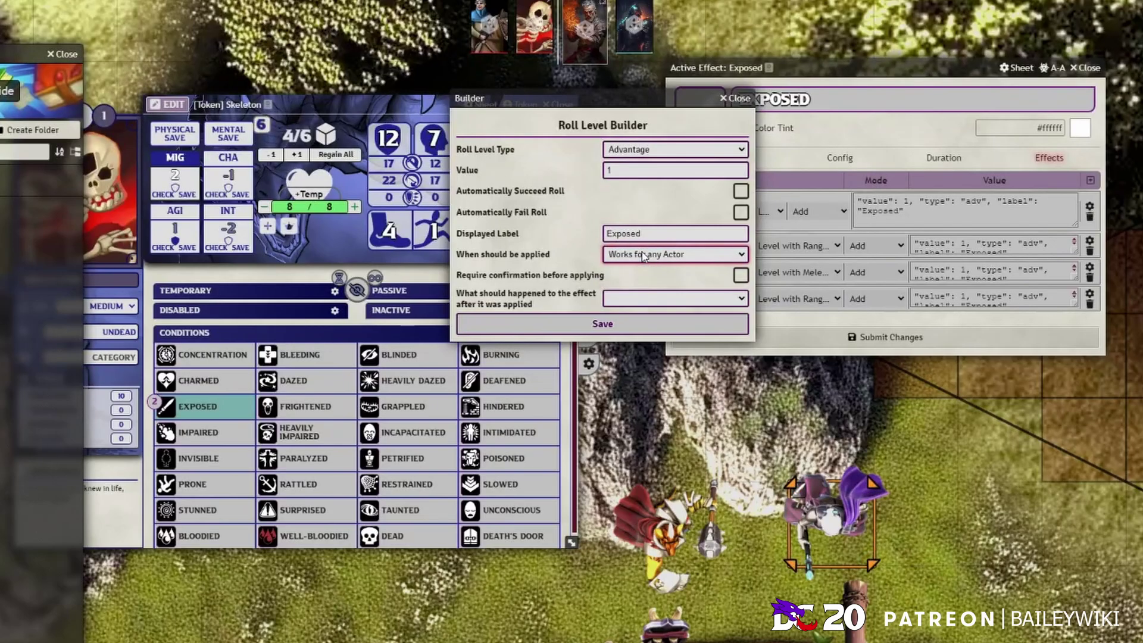
click(652, 256)
click(649, 260)
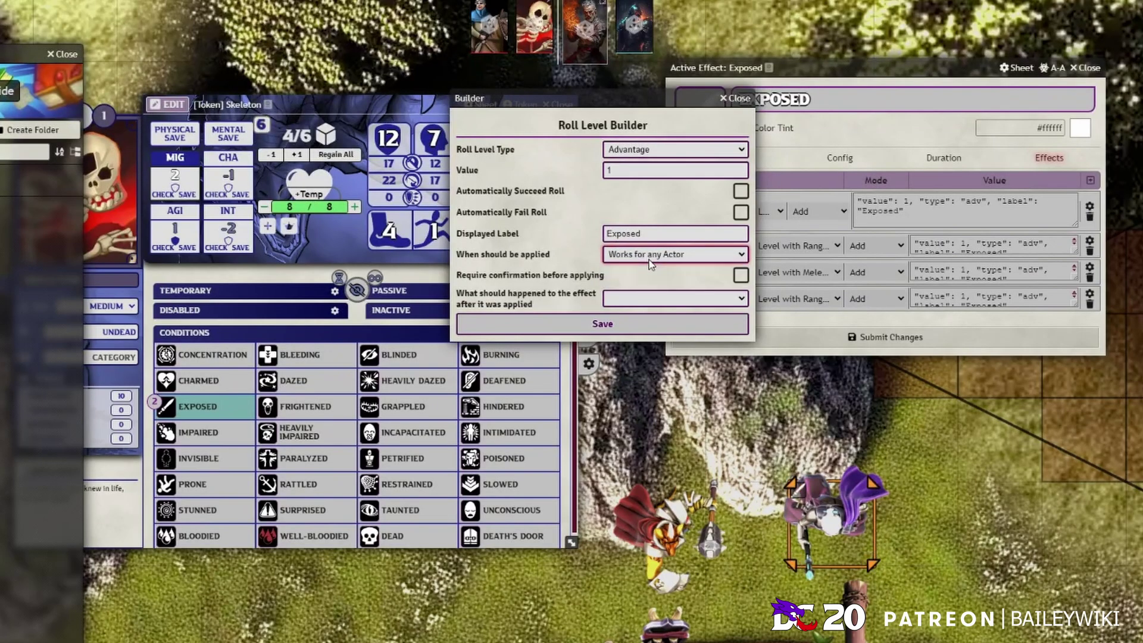
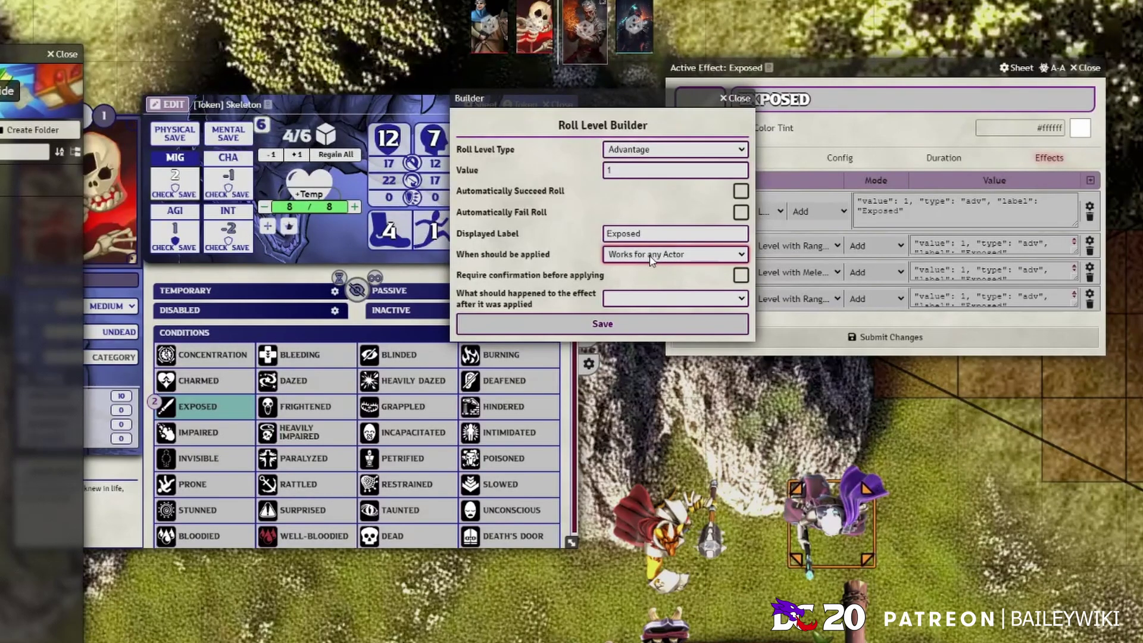
click(650, 260)
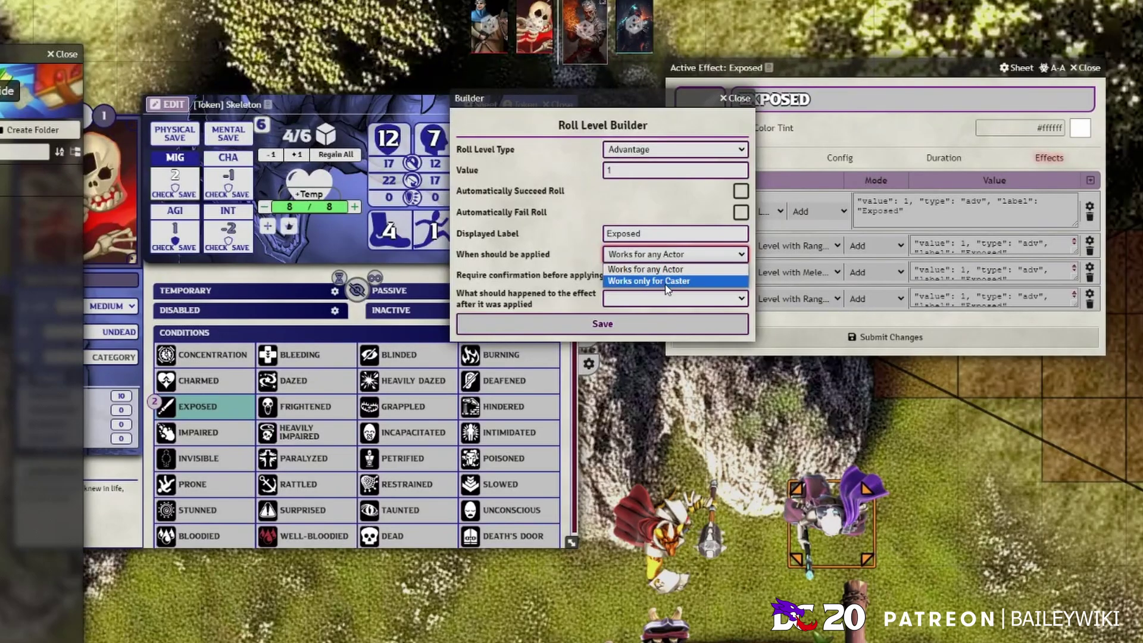
click(669, 260)
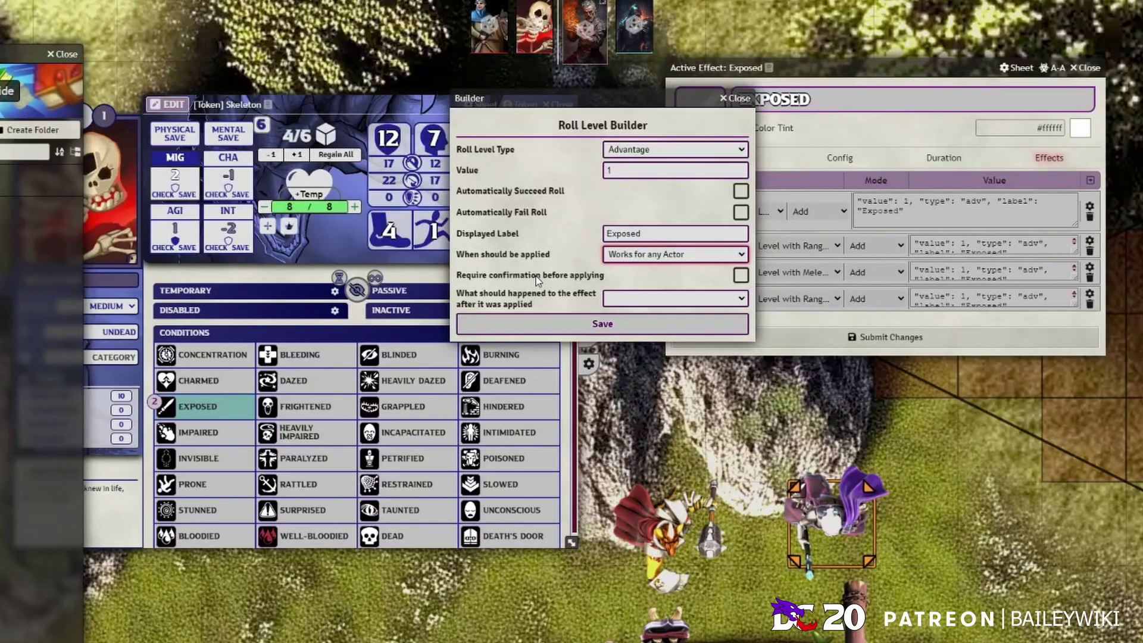
click(740, 275)
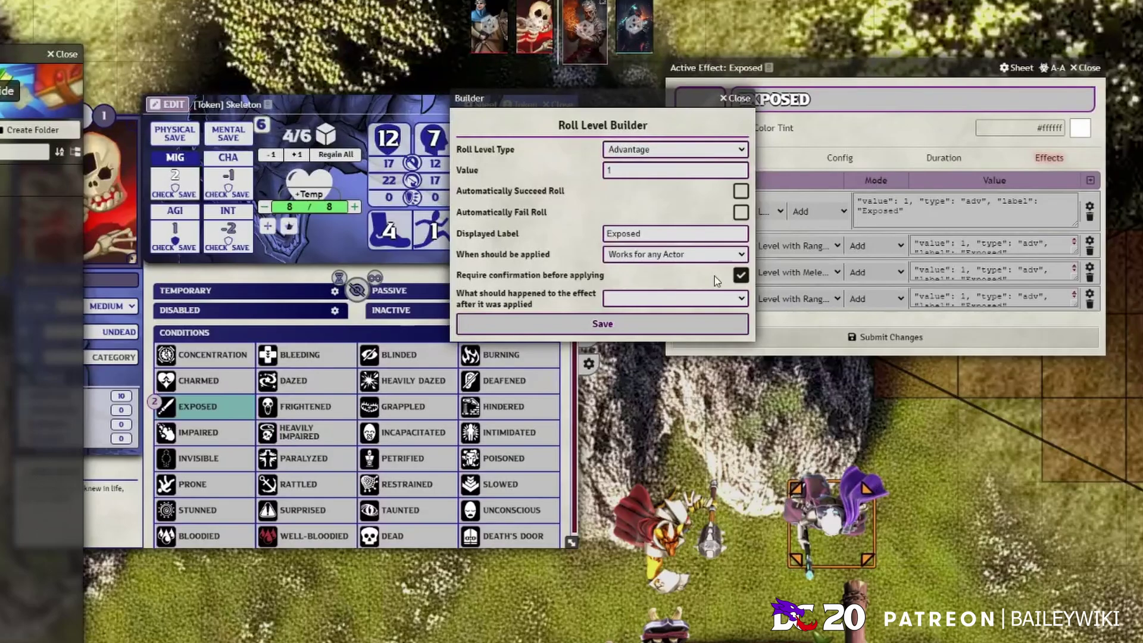
click(740, 274)
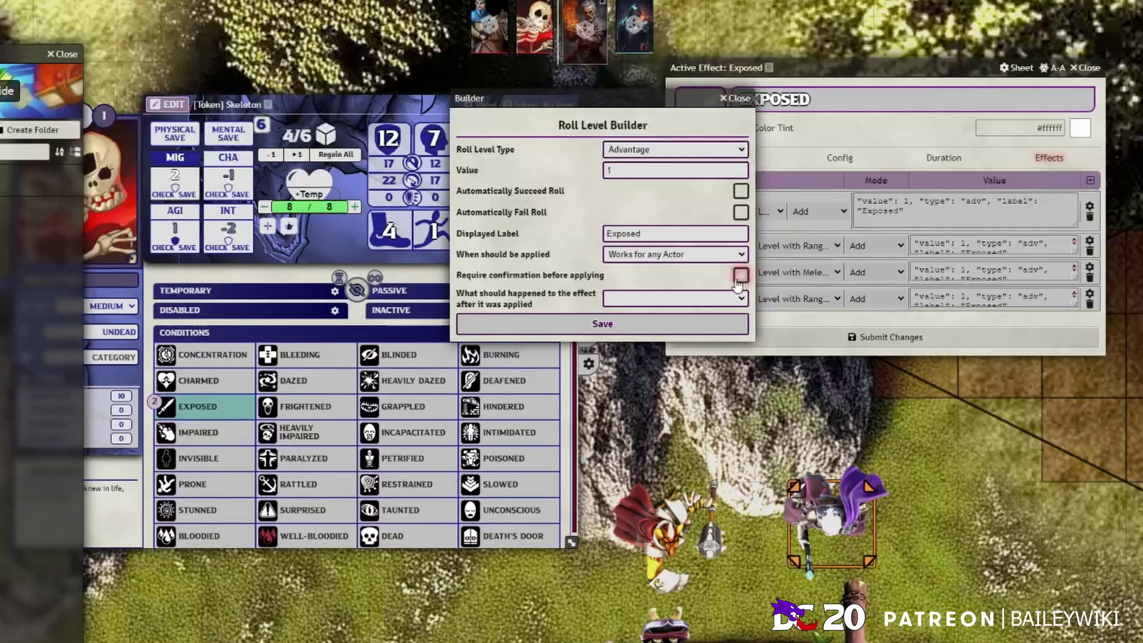
Set what should happen to the effect after it was applied to Delete Effect.
click(708, 304)
click(481, 297)
click(630, 299)
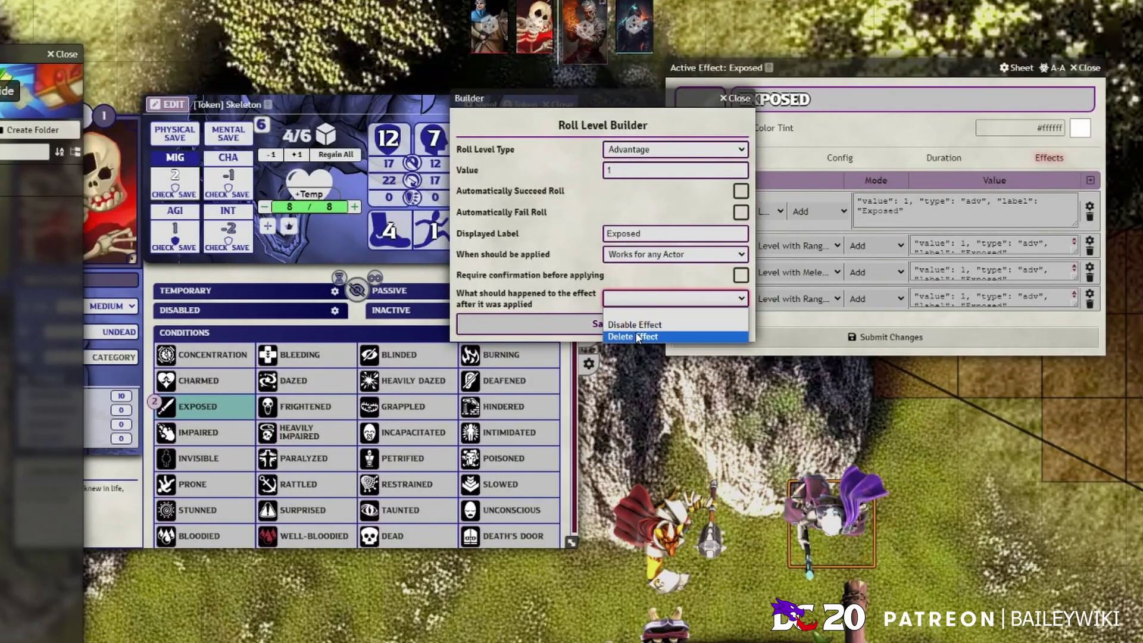
click(637, 337)
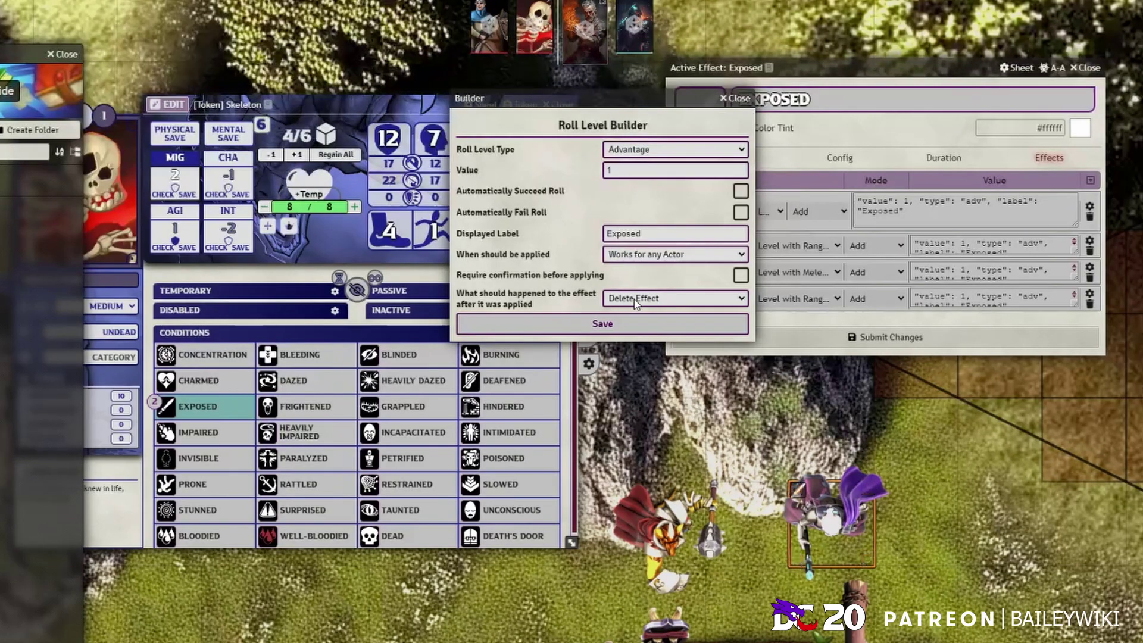
click(636, 299)
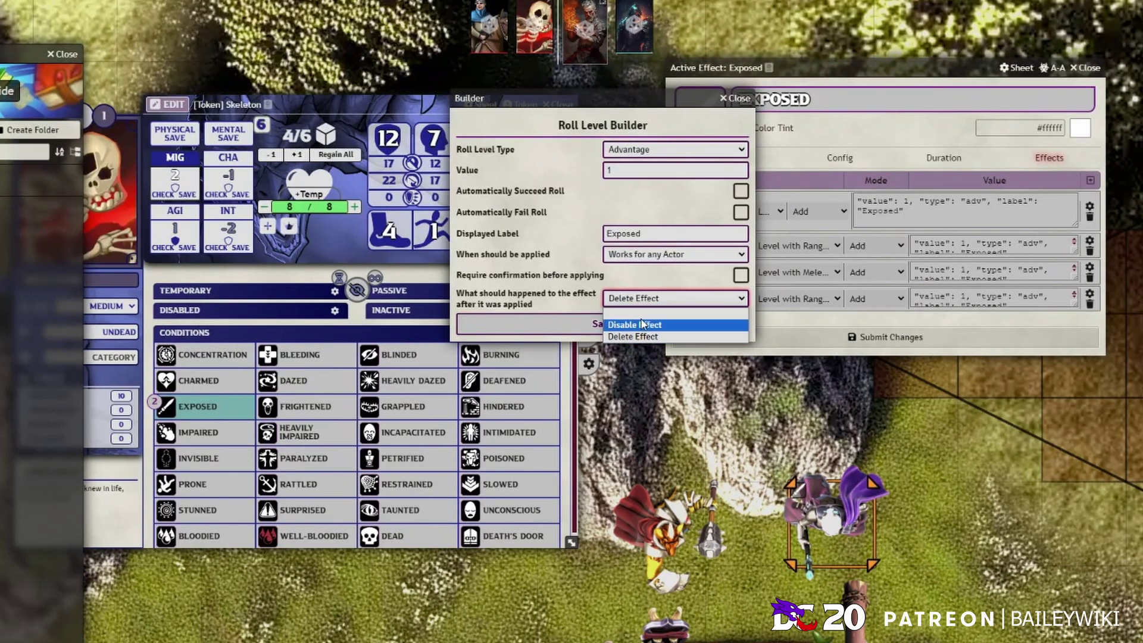
click(636, 299)
click(636, 300)
click(636, 337)
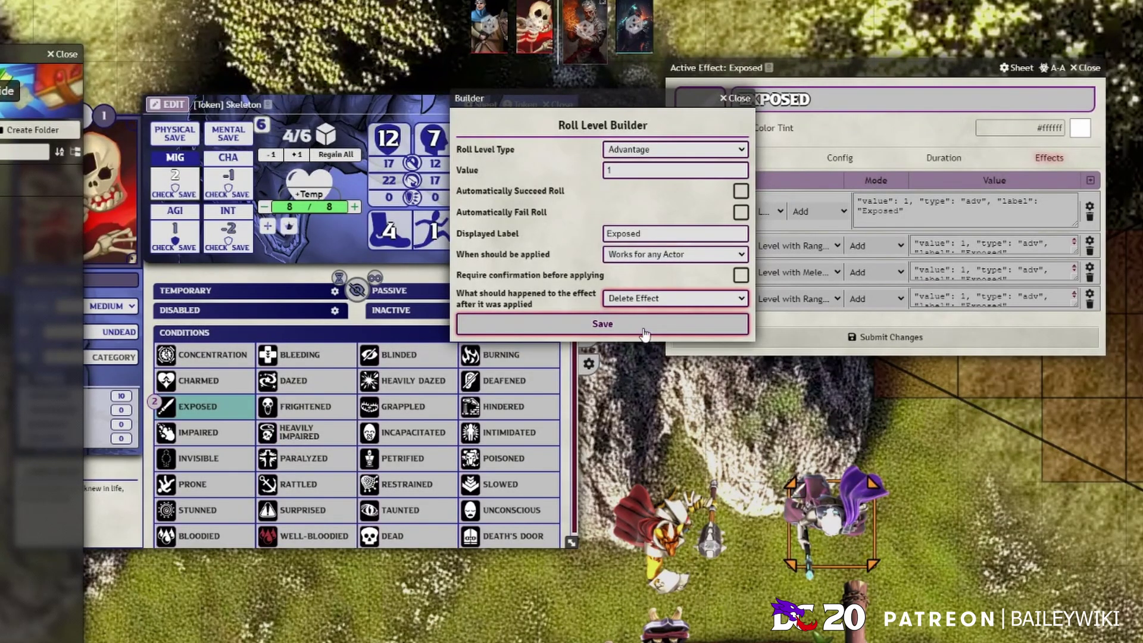
Require confirmation before applying, save the roll level, check the first change's generated value and submit the Exposed effect's changes.
click(740, 274)
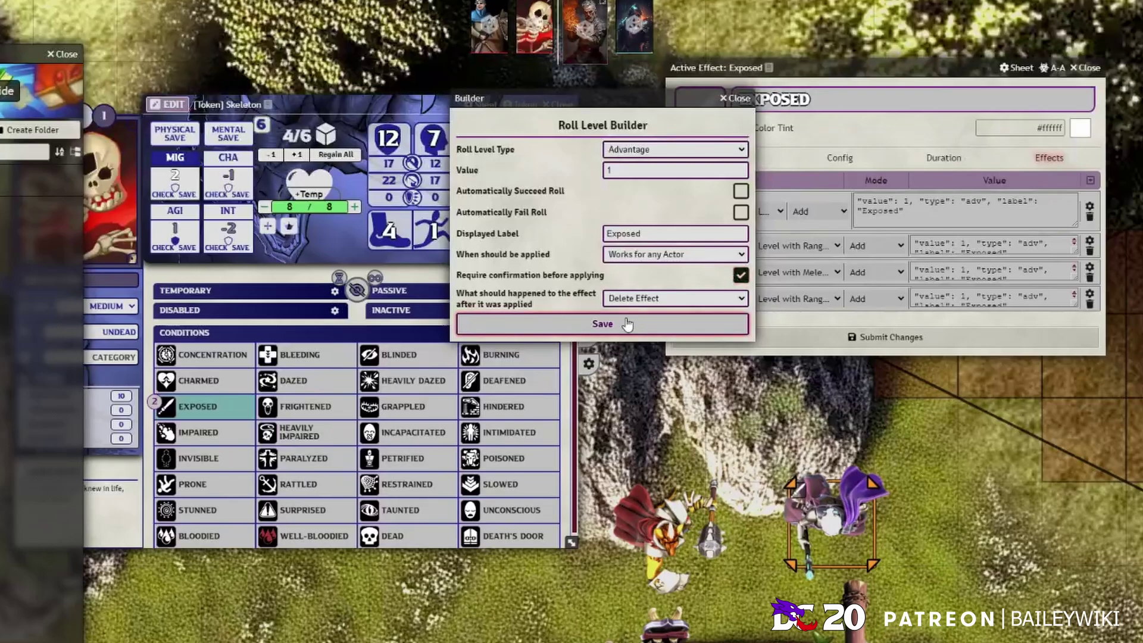
click(646, 324)
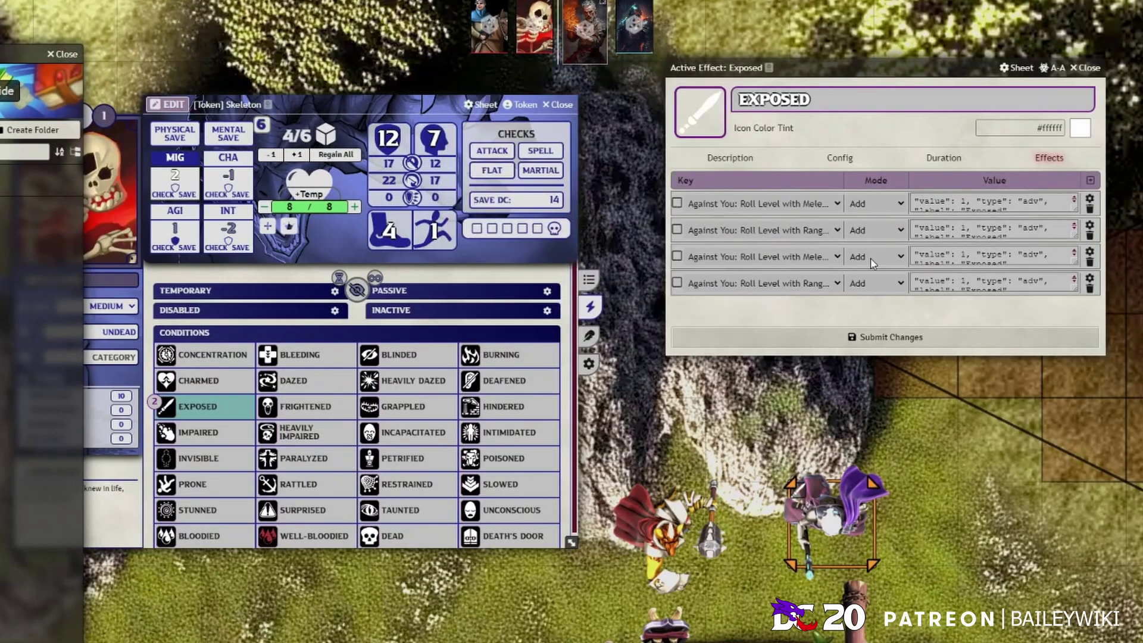
click(1075, 205)
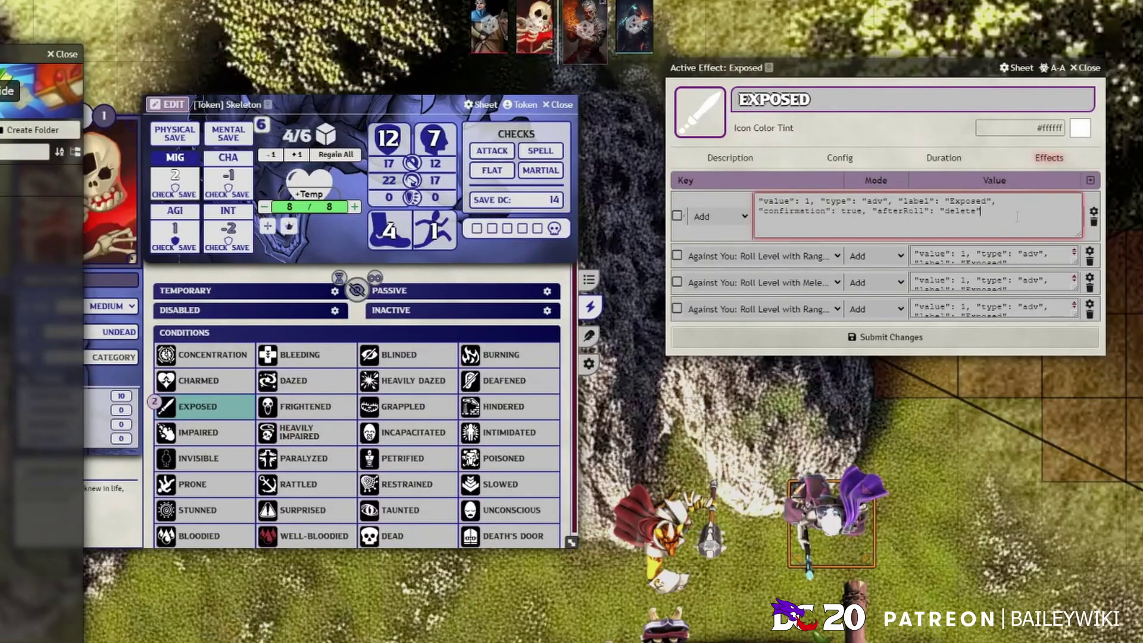
click(888, 337)
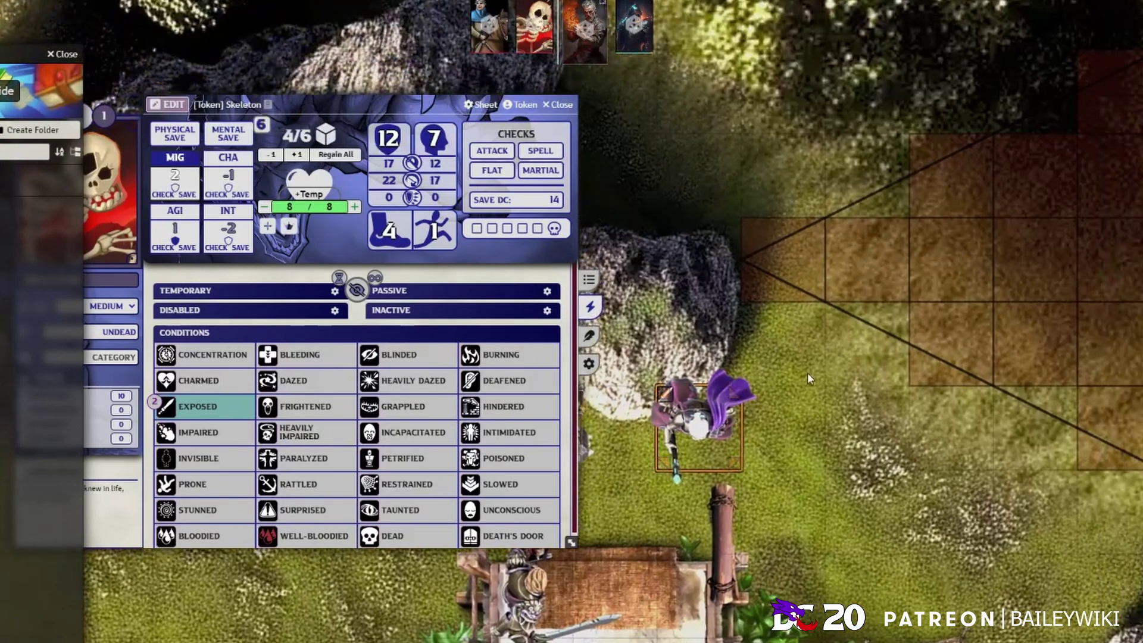
Remove one stack of the Skeleton's Exposed condition and open the Roll Level Builder for the remaining effect's first change.
key(t)
right_click(198, 406)
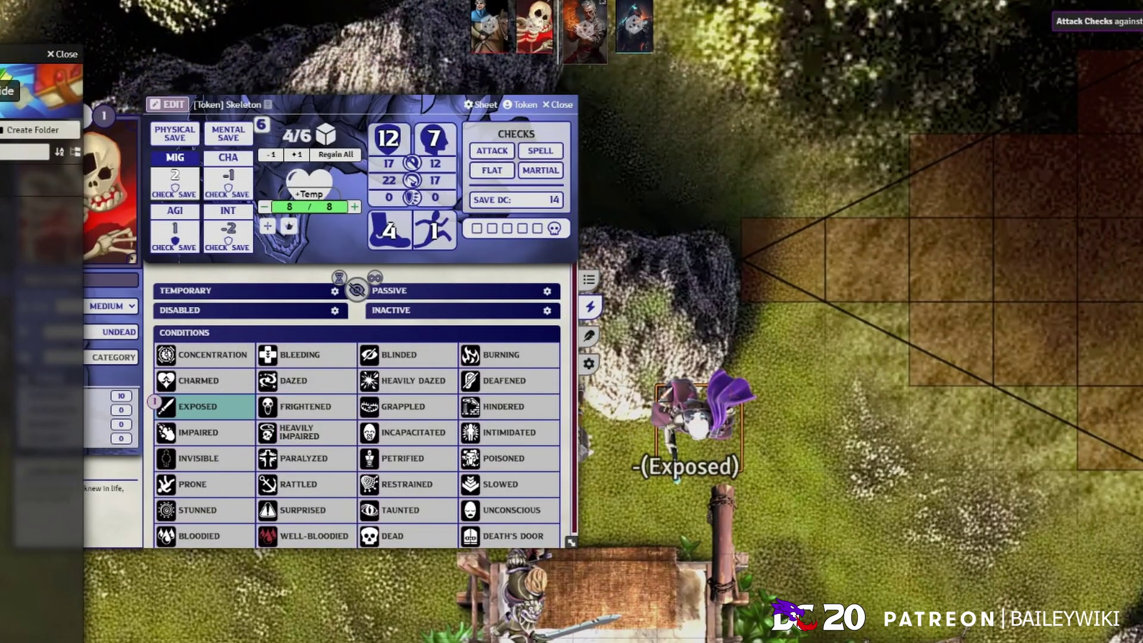
click(811, 457)
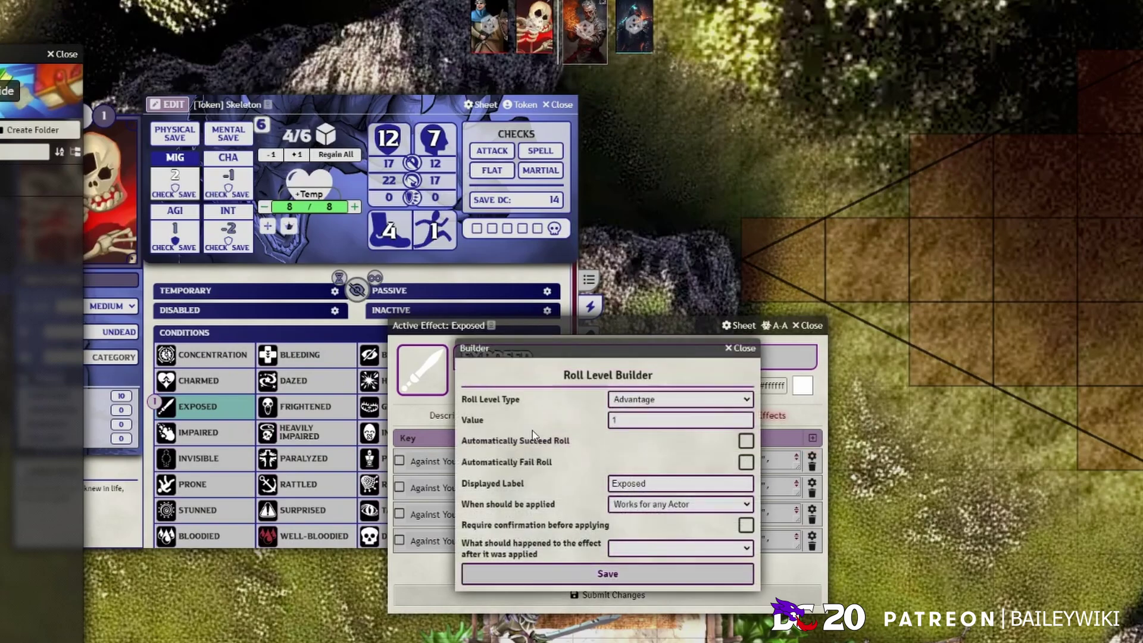
Require confirmation with Delete Effect after application, save and submit the Exposed effect, and close the Skeleton's sheet.
click(661, 504)
click(645, 522)
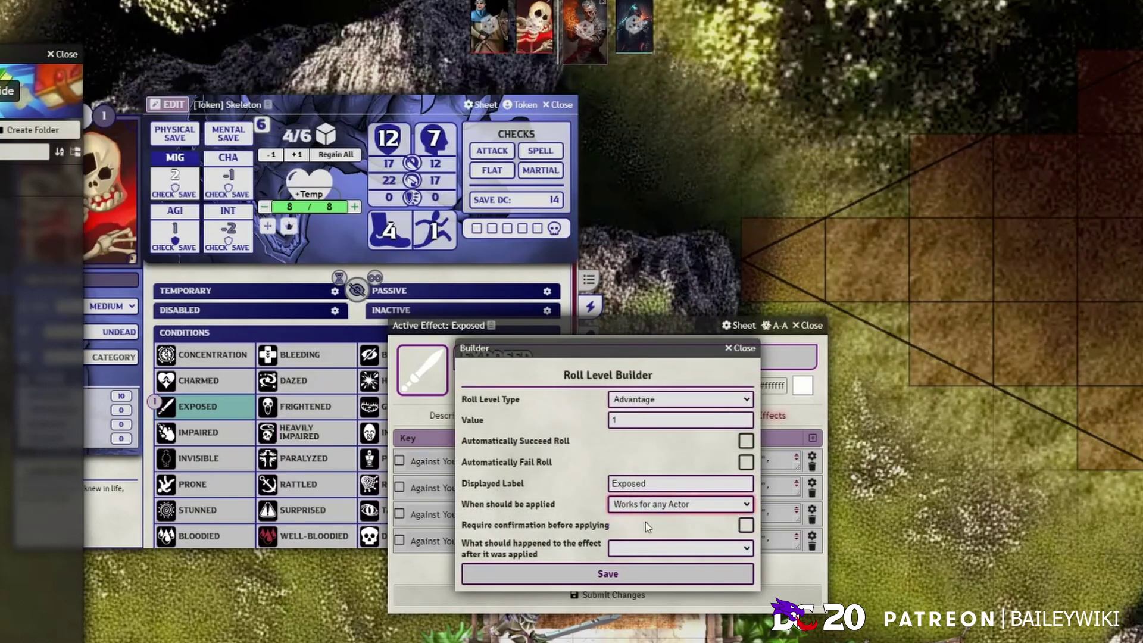
click(745, 525)
click(705, 548)
click(647, 584)
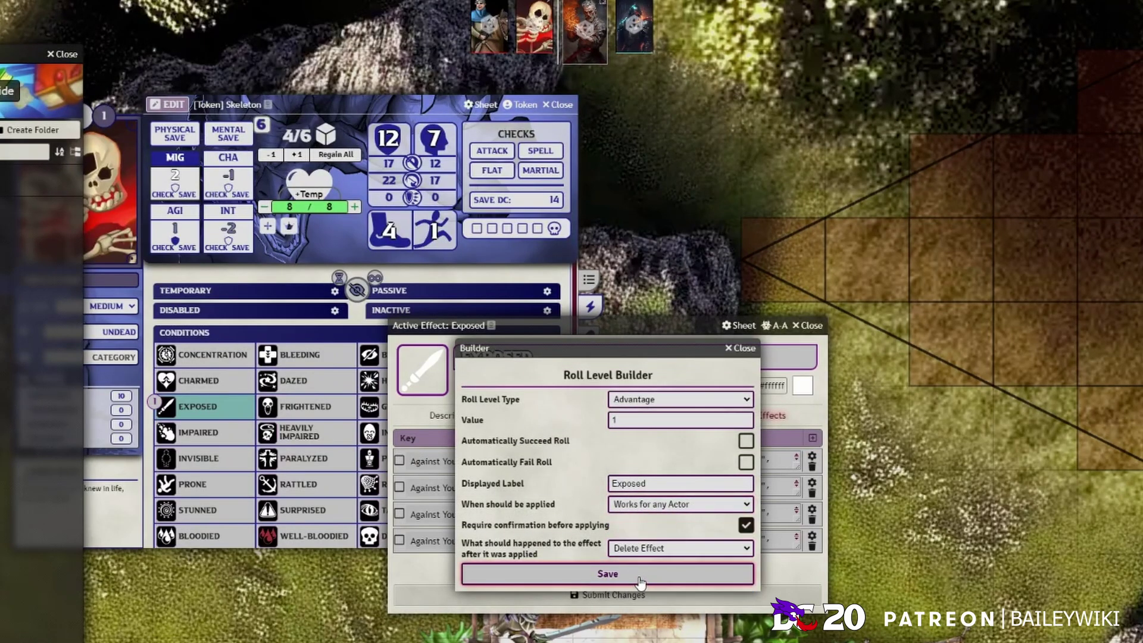
click(640, 577)
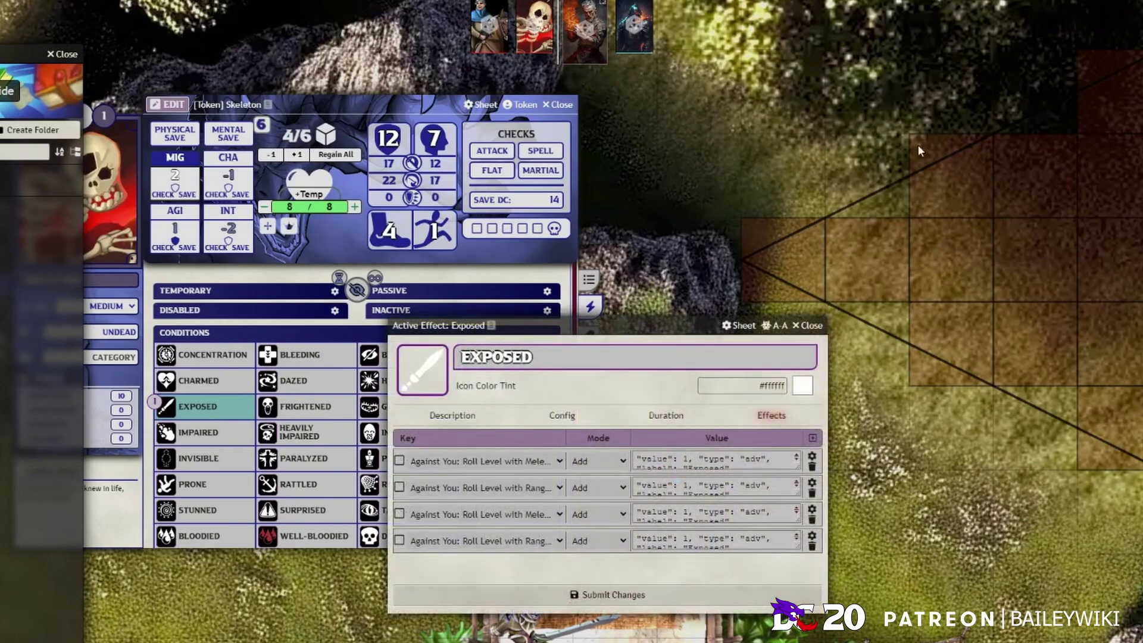
click(613, 594)
scroll(724, 323, up, 3)
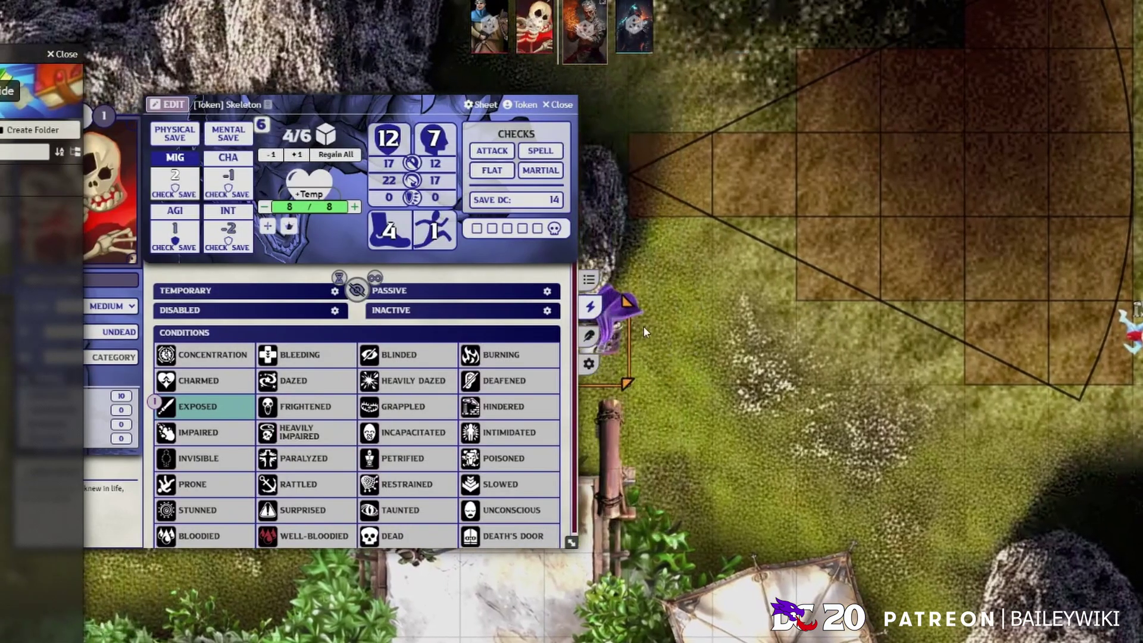
click(557, 104)
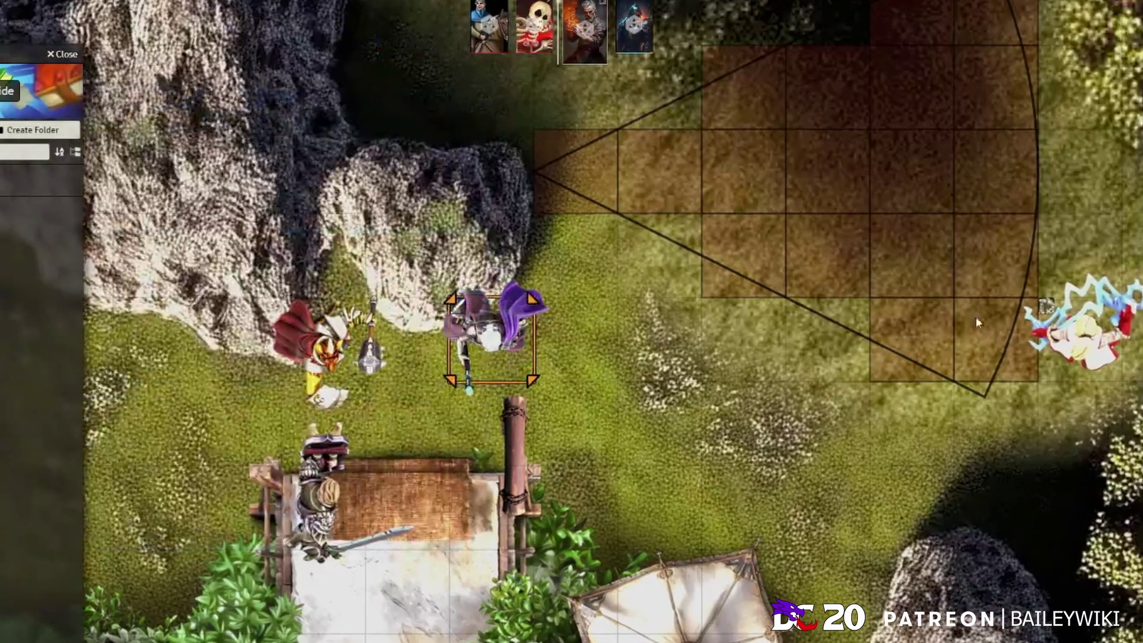
Open Karias's sheet, show the inventory, and roll a Rapier attack.
double_click(1072, 326)
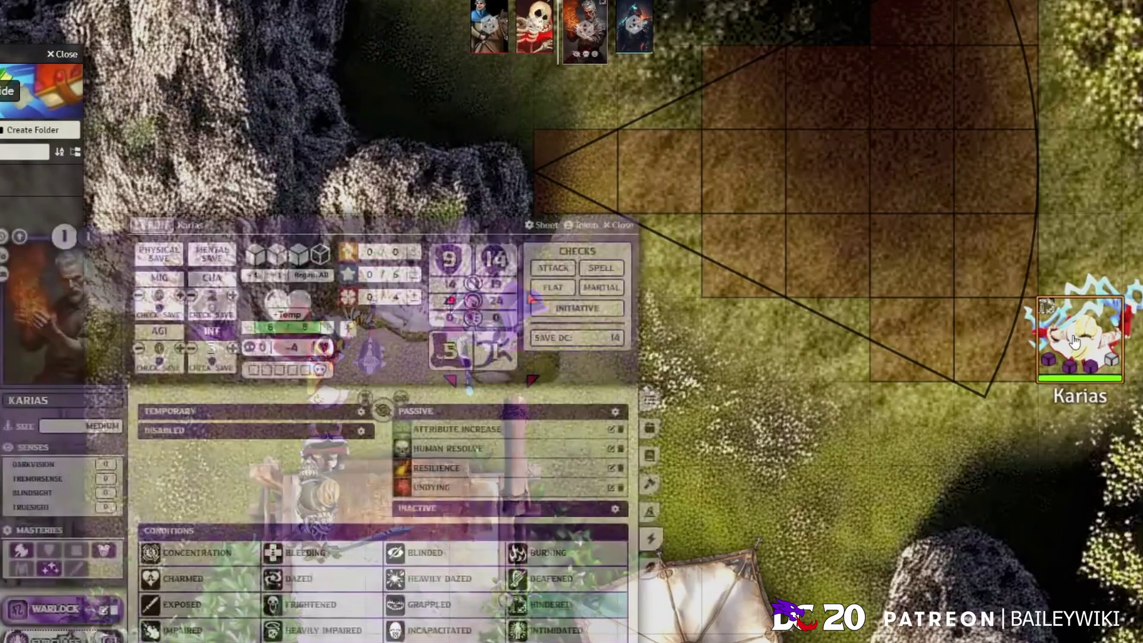
click(649, 400)
click(650, 456)
click(650, 428)
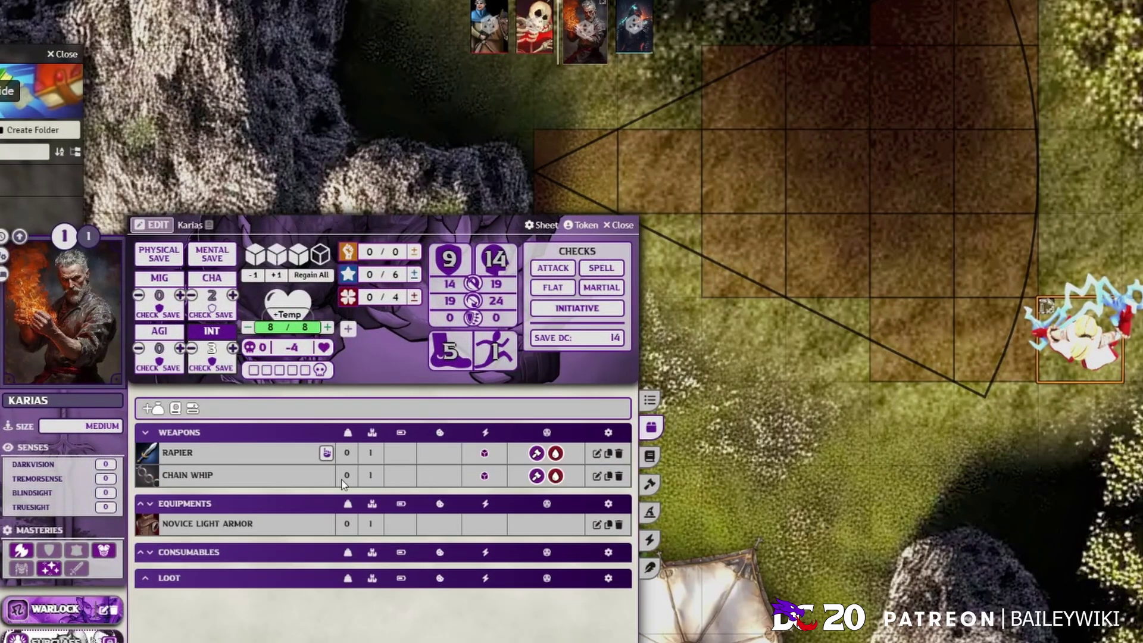
click(222, 458)
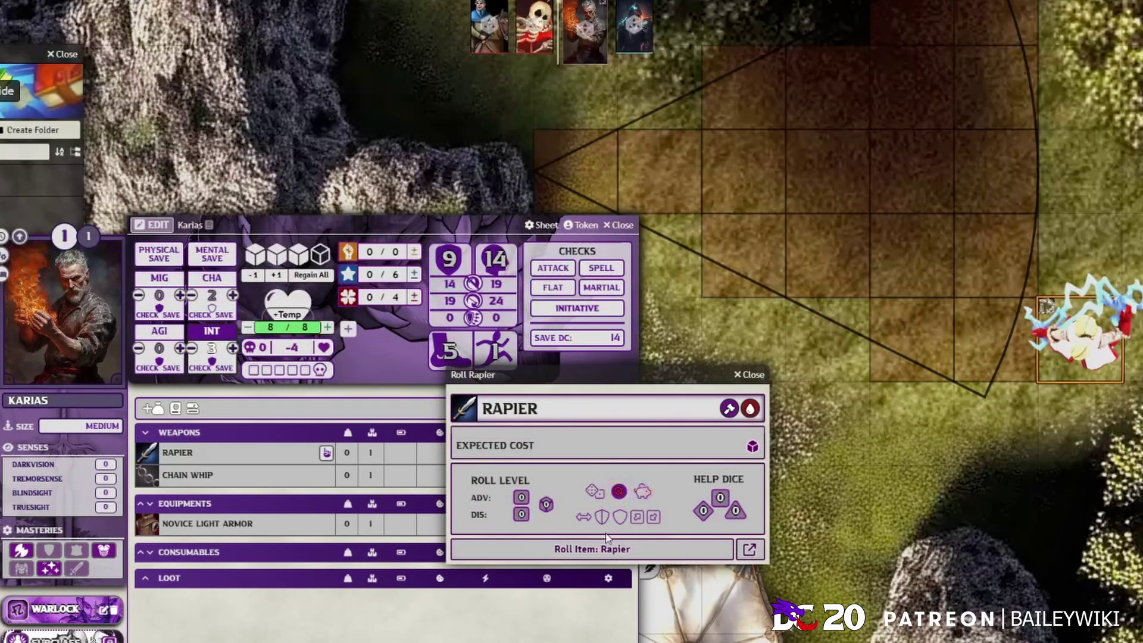
click(607, 549)
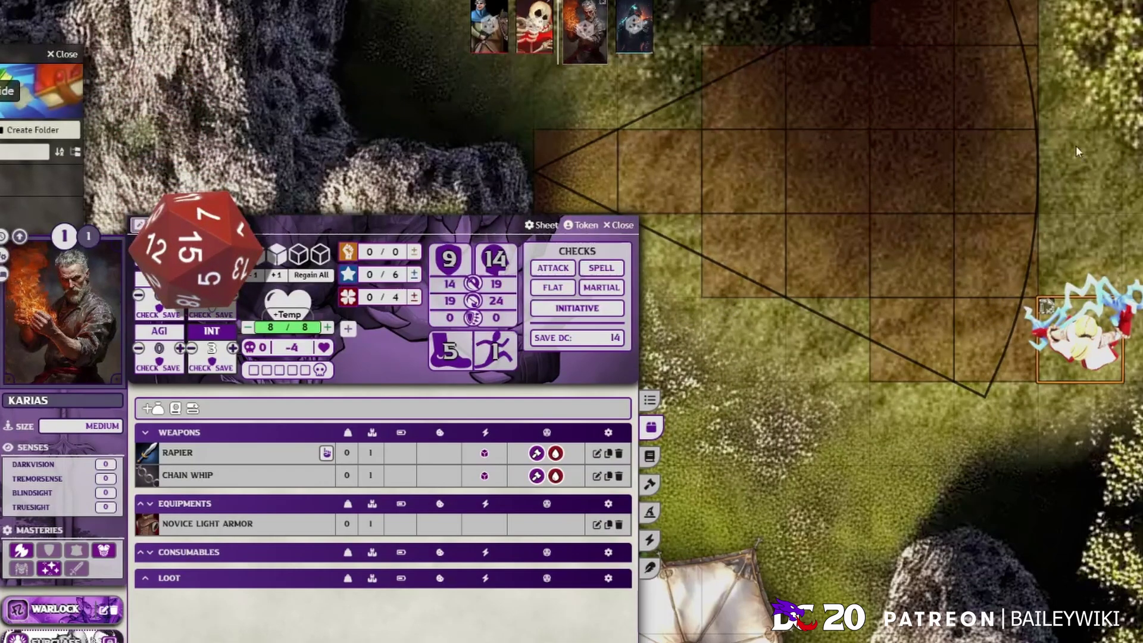
Move the sheet aside, check the next Rapier attack's expected roll level with Exposed applied for the Skeleton, and roll it.
drag(376, 232, 107, 377)
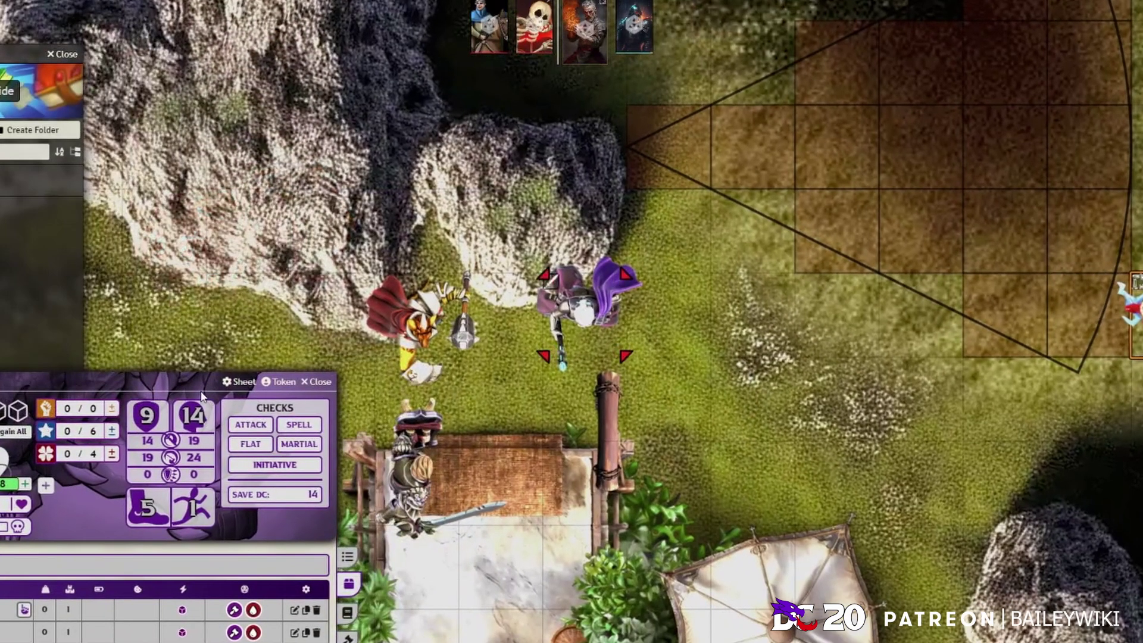
drag(179, 375, 221, 369)
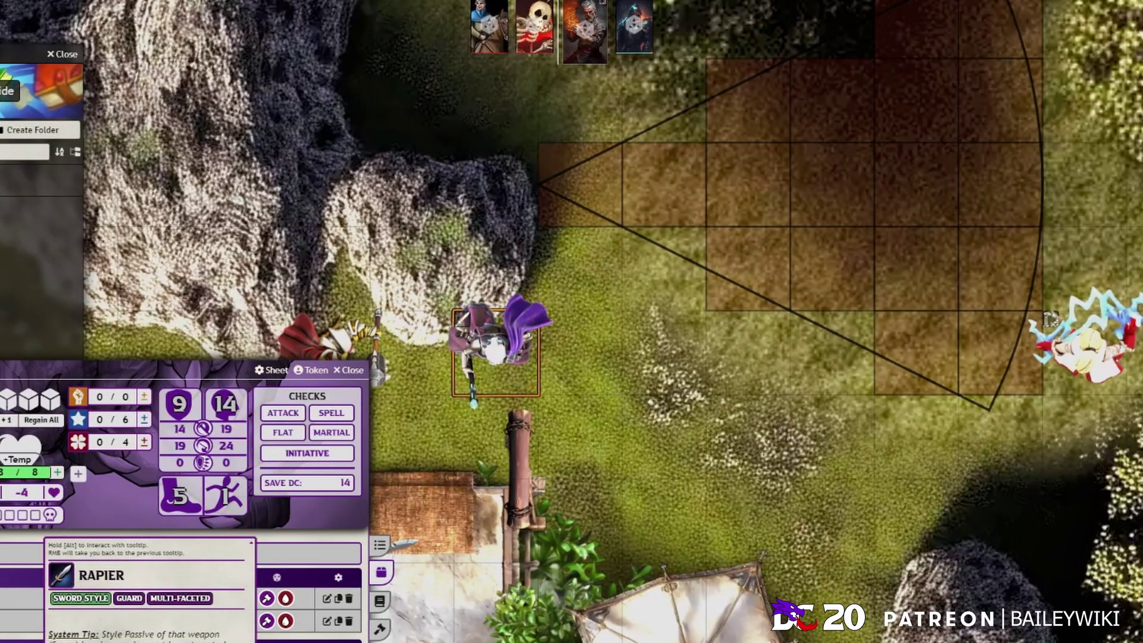
click(266, 597)
click(603, 494)
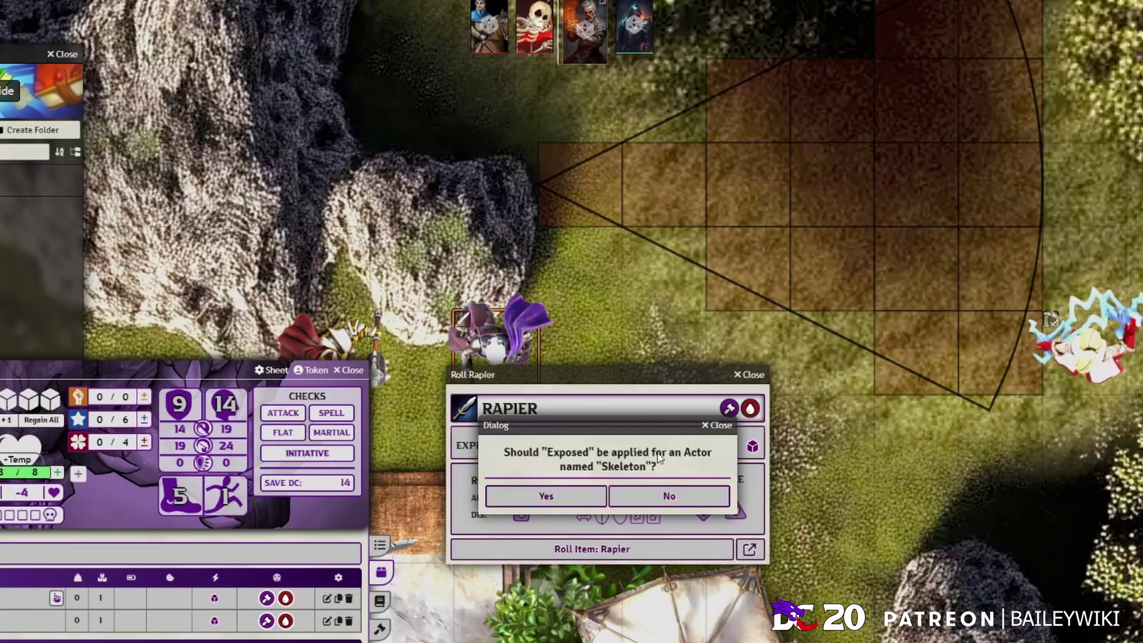
click(538, 497)
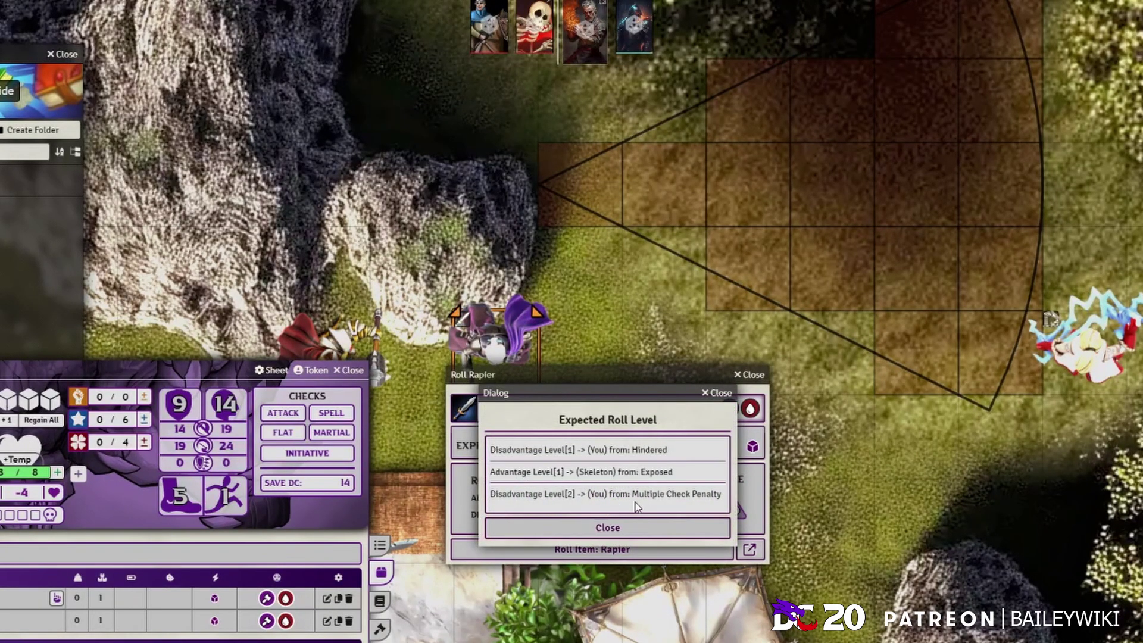
click(611, 528)
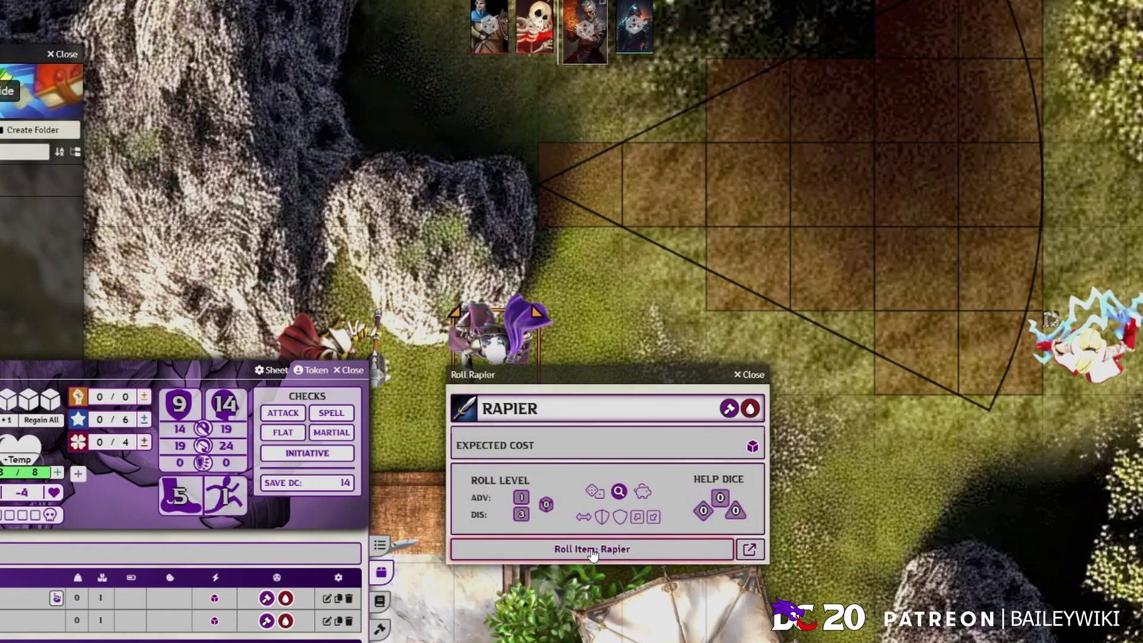
click(593, 549)
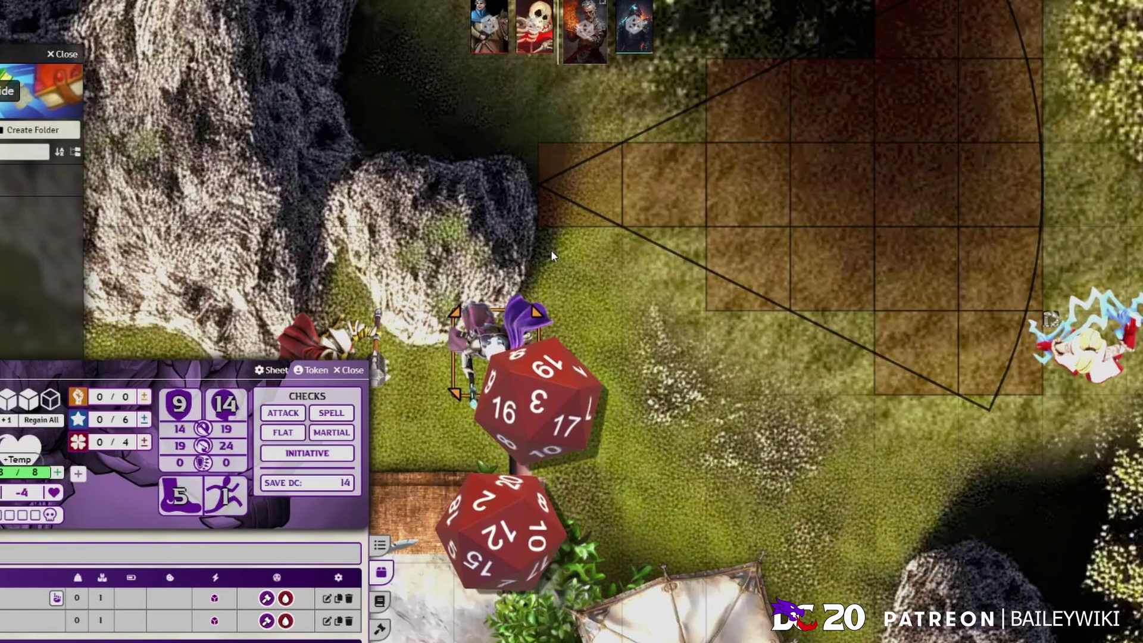
Bring Karias's sheet back into view, regain all of the action points, and close the sheet.
scroll(551, 250, up, 3)
scroll(750, 195, up, 1)
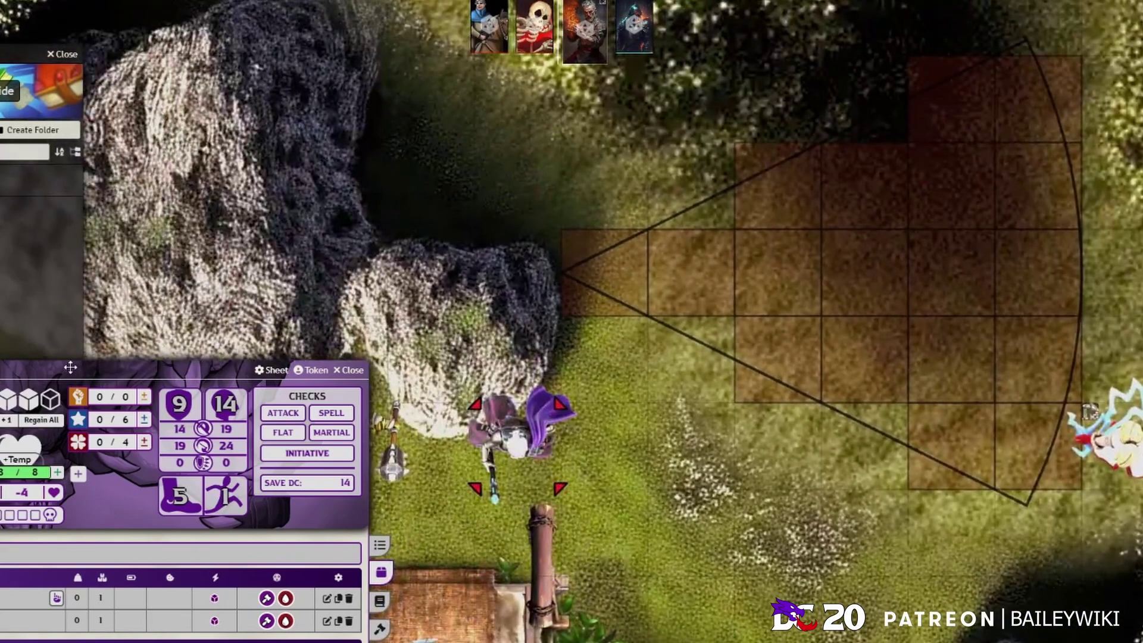
drag(70, 367, 536, 271)
click(509, 324)
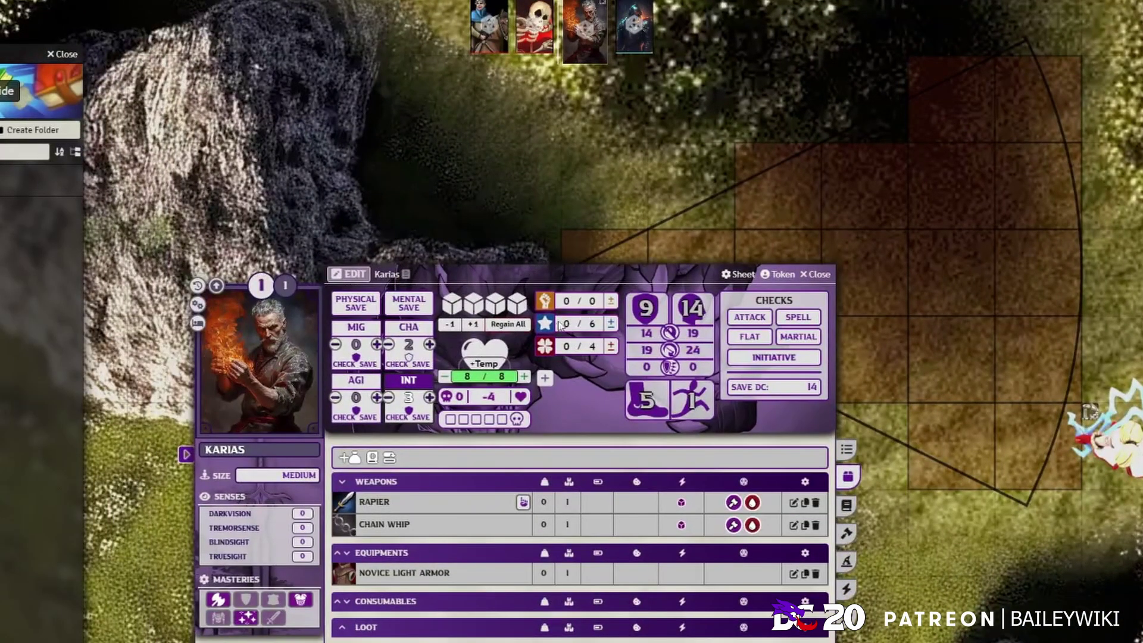
key(Escape)
click(515, 451)
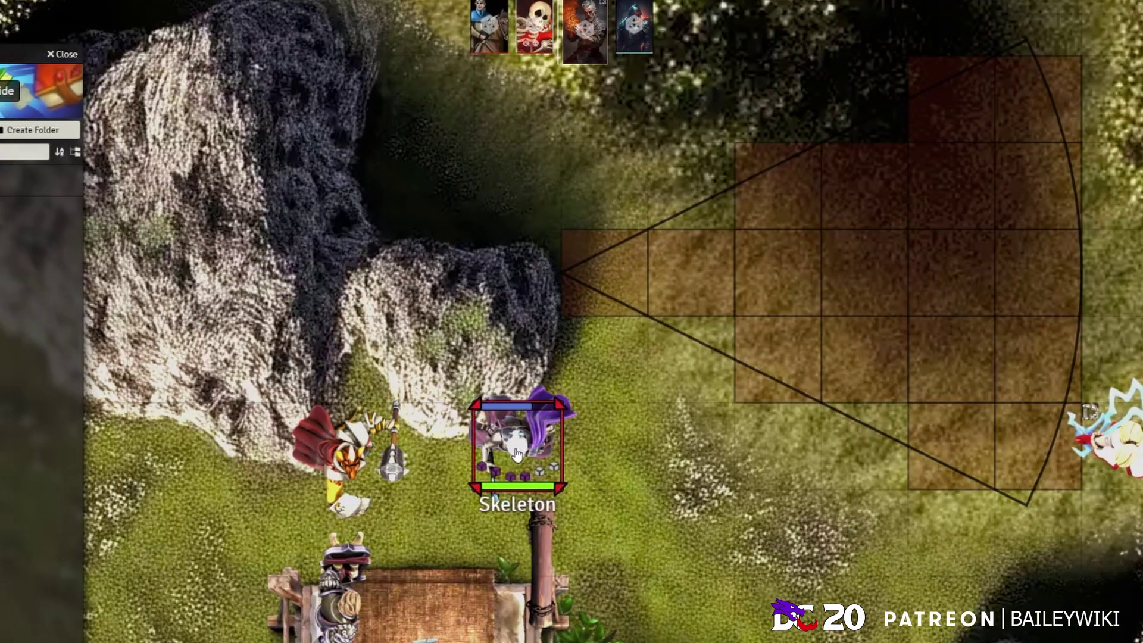
double_click(1103, 444)
key(Escape)
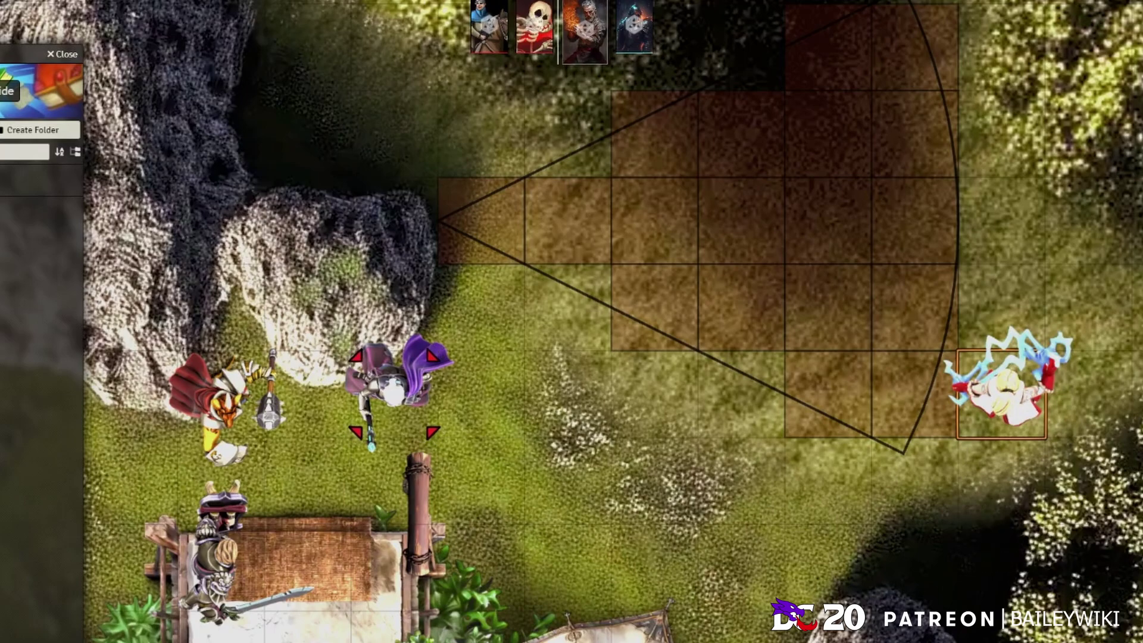
Show the items directory, open the features on Karias's sheet, and raise stamina to 2.
click(6, 223)
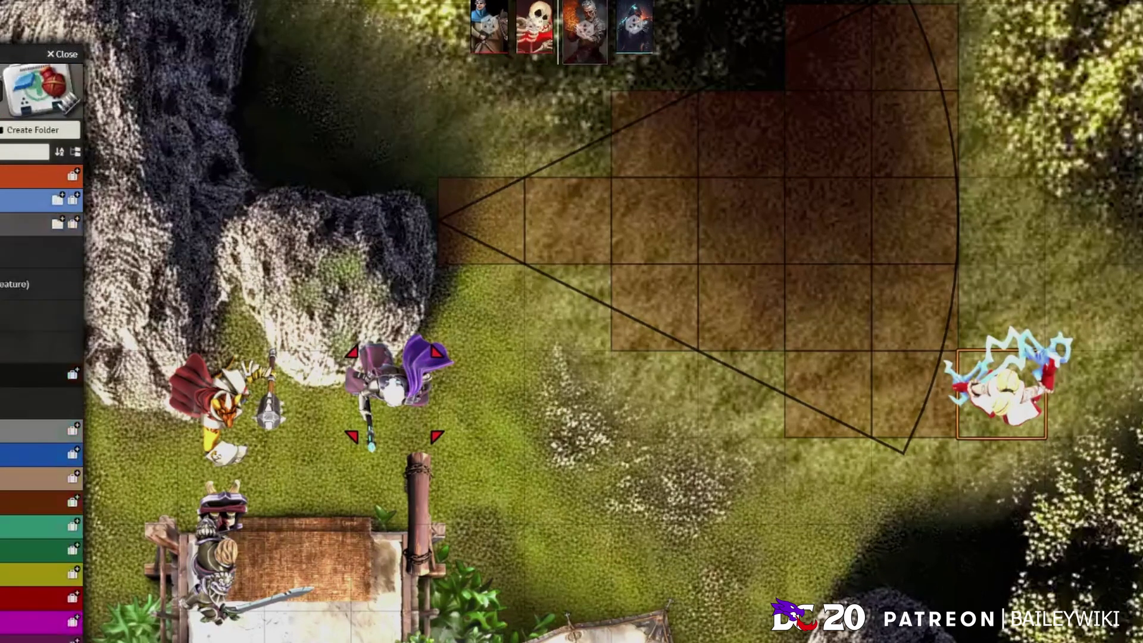
drag(541, 273, 742, 263)
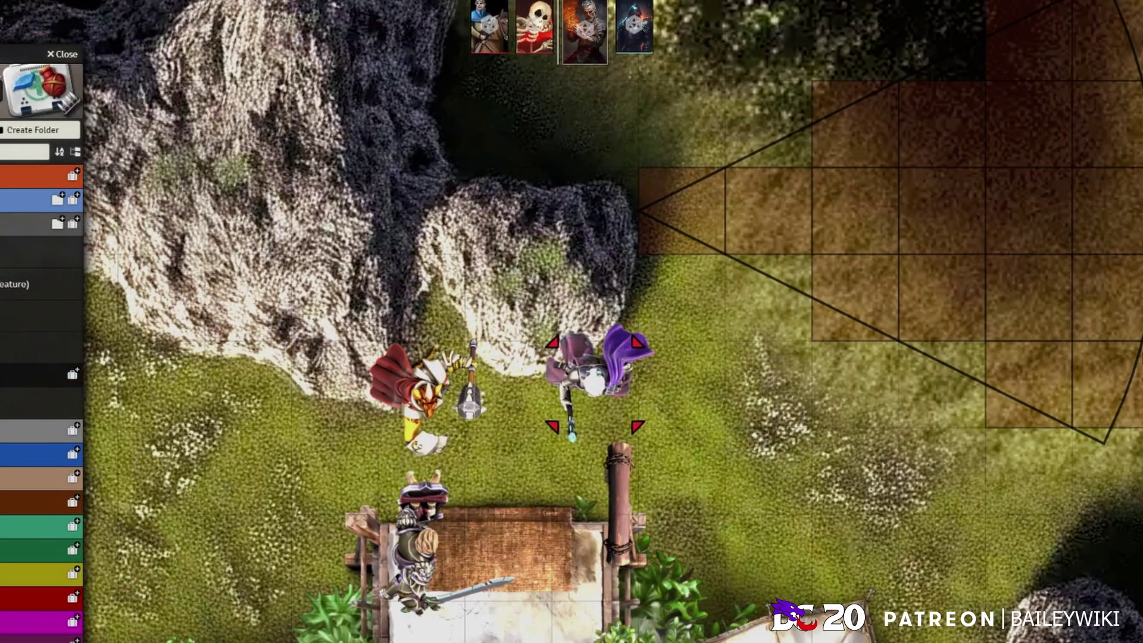
double_click(595, 383)
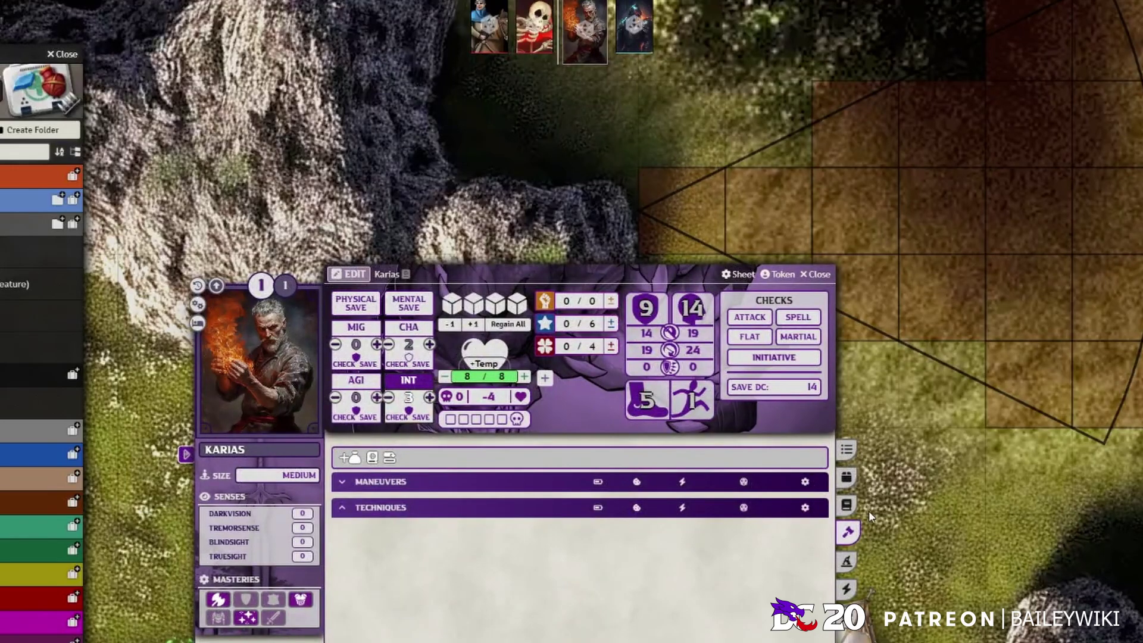
click(846, 505)
click(611, 324)
click(610, 323)
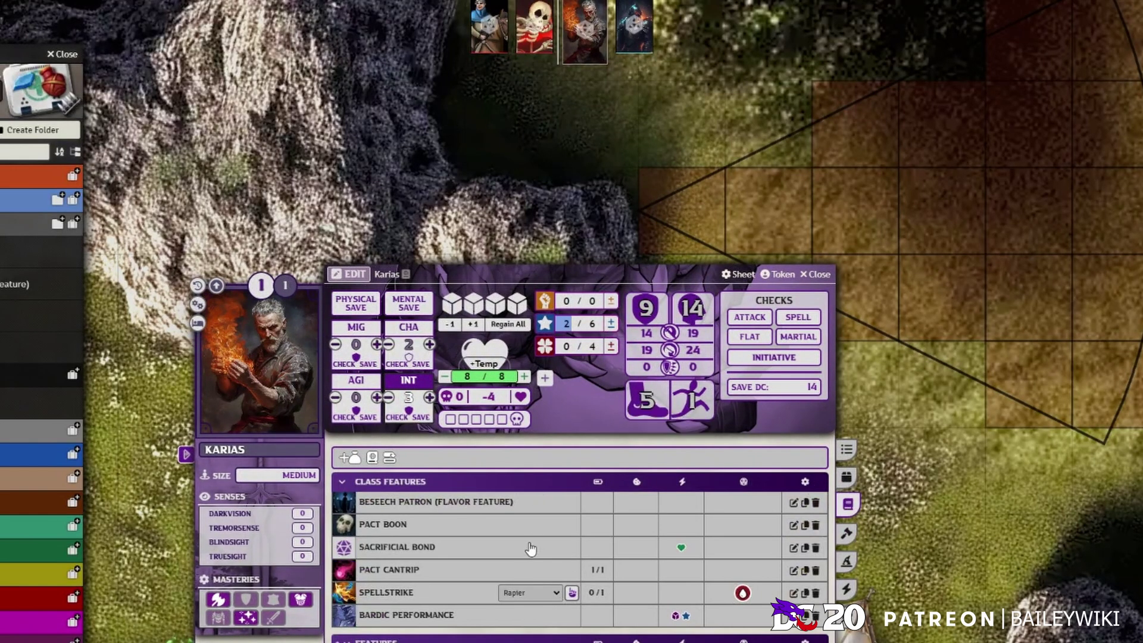
Use the Bardic Performance feature and close Karias's sheet.
click(405, 619)
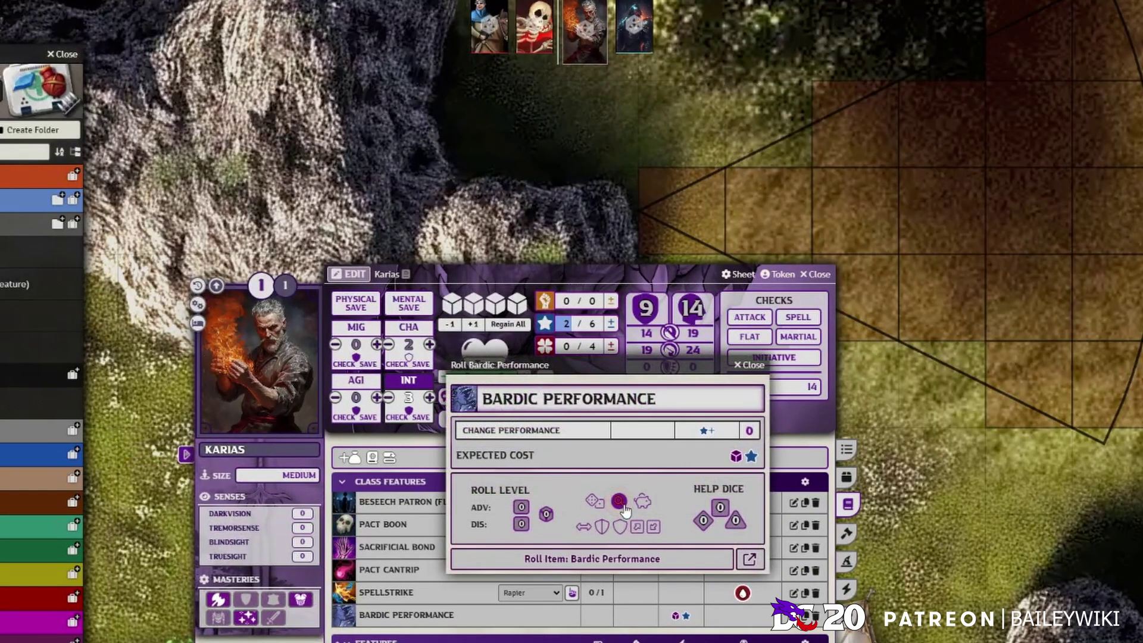
click(592, 559)
key(Escape)
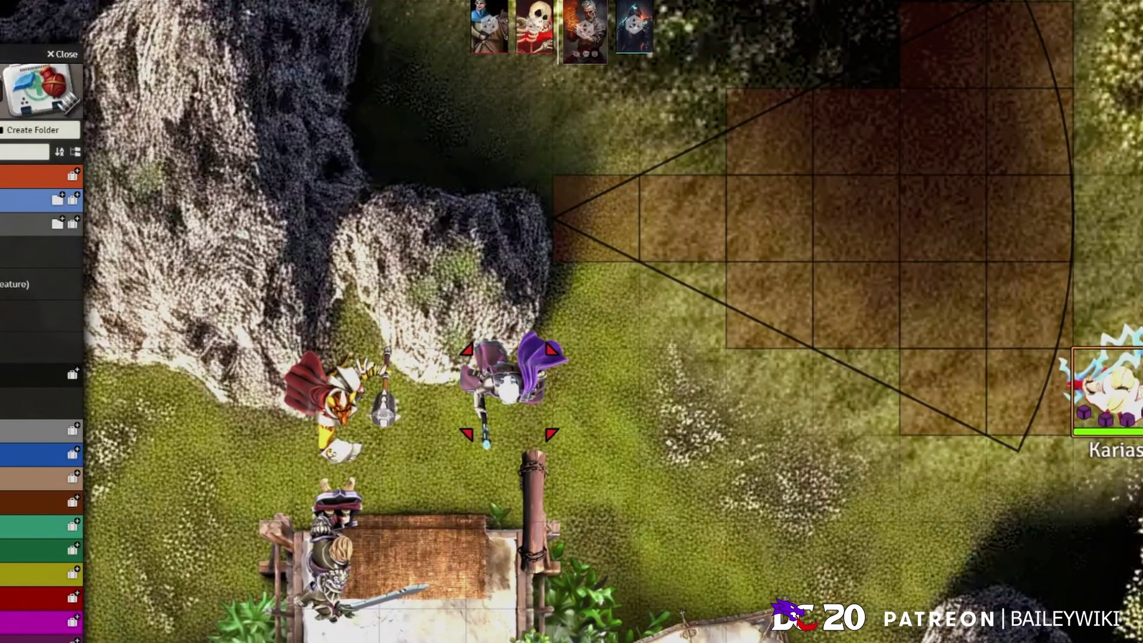
Open the Rapier's roll dialog from Karias's inventory, check its expected roll level, and move the dialog clear of the sheet.
drag(893, 321, 644, 328)
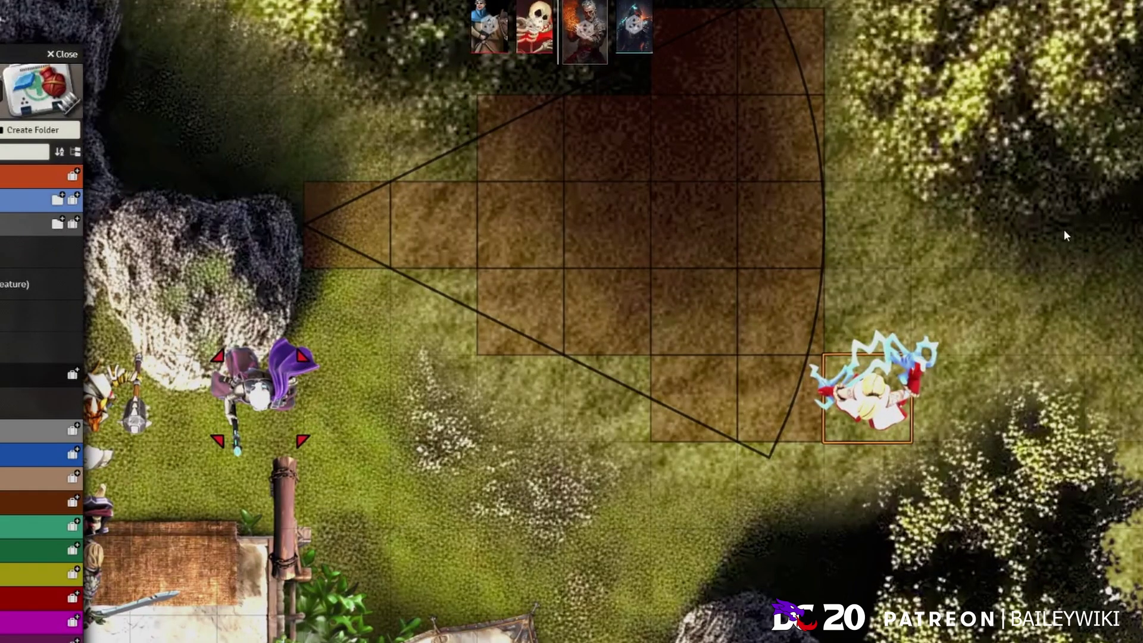
drag(1064, 236, 951, 314)
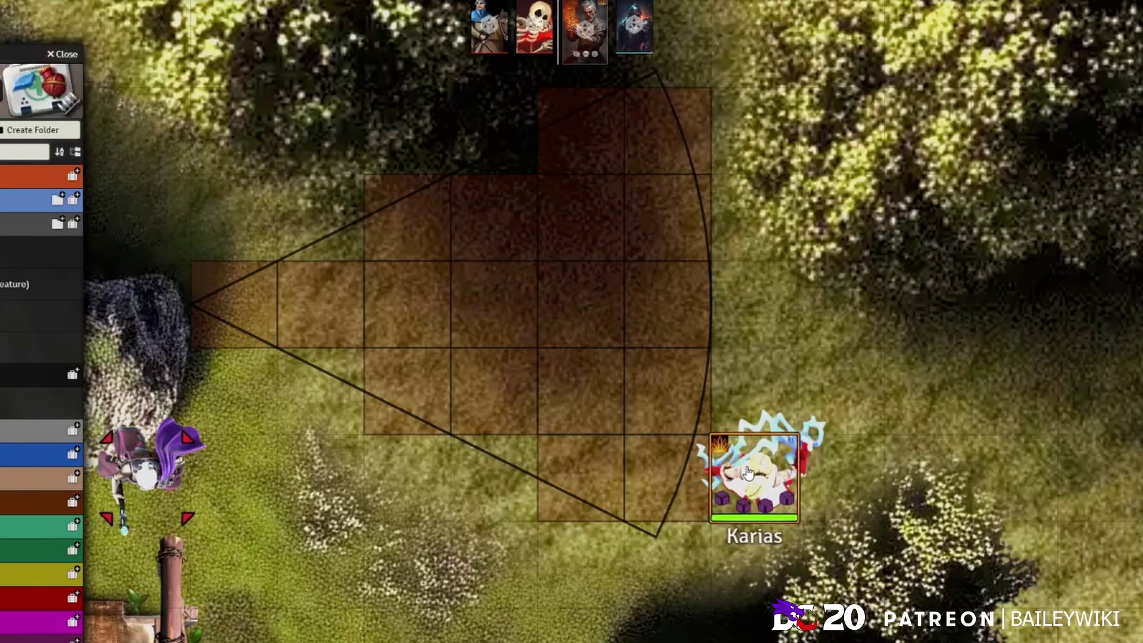
double_click(748, 472)
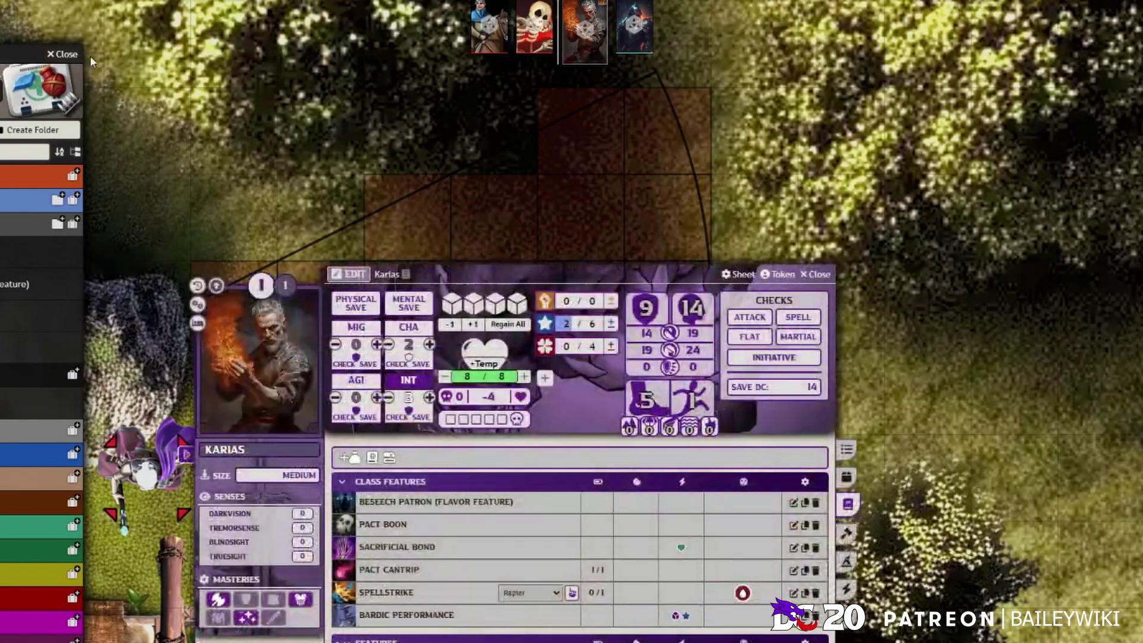
click(846, 477)
click(517, 503)
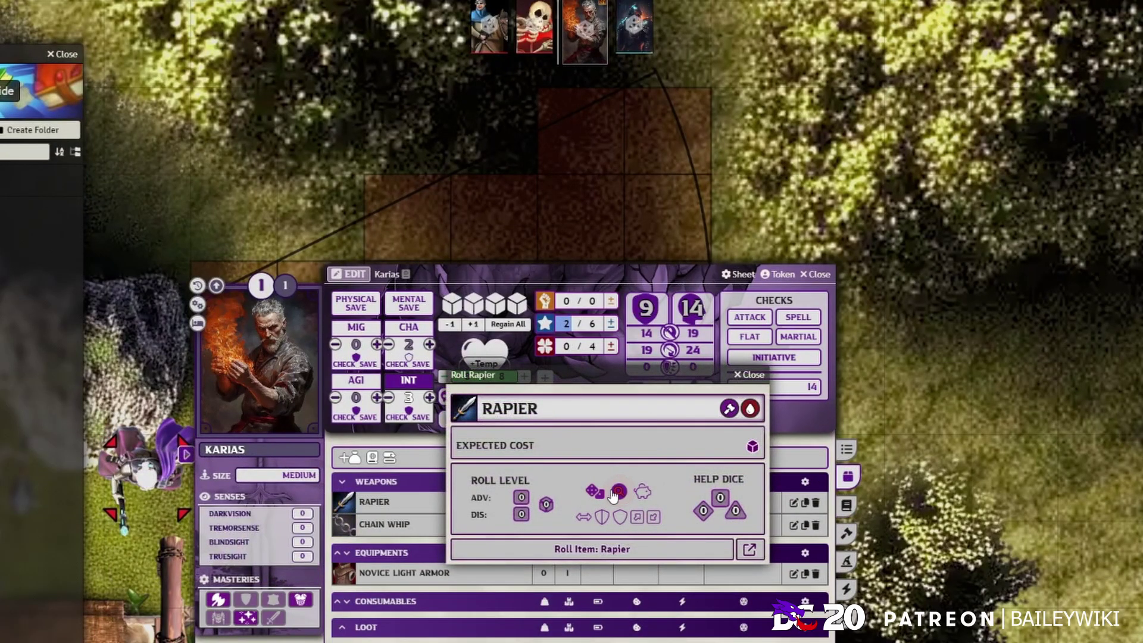
click(617, 493)
click(606, 502)
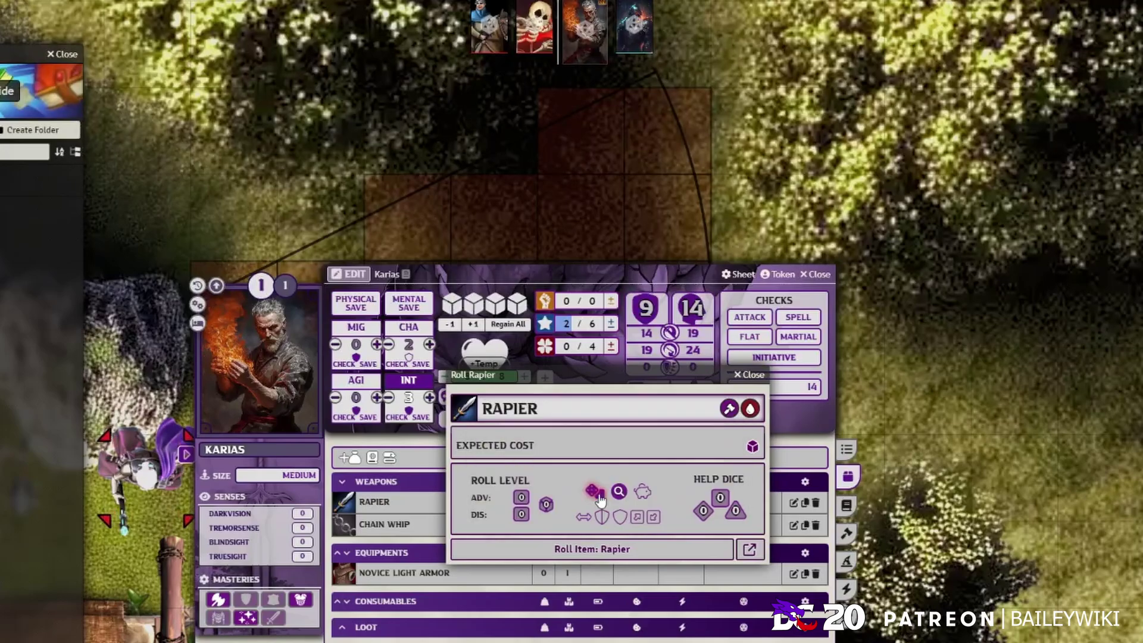
drag(612, 398, 1085, 455)
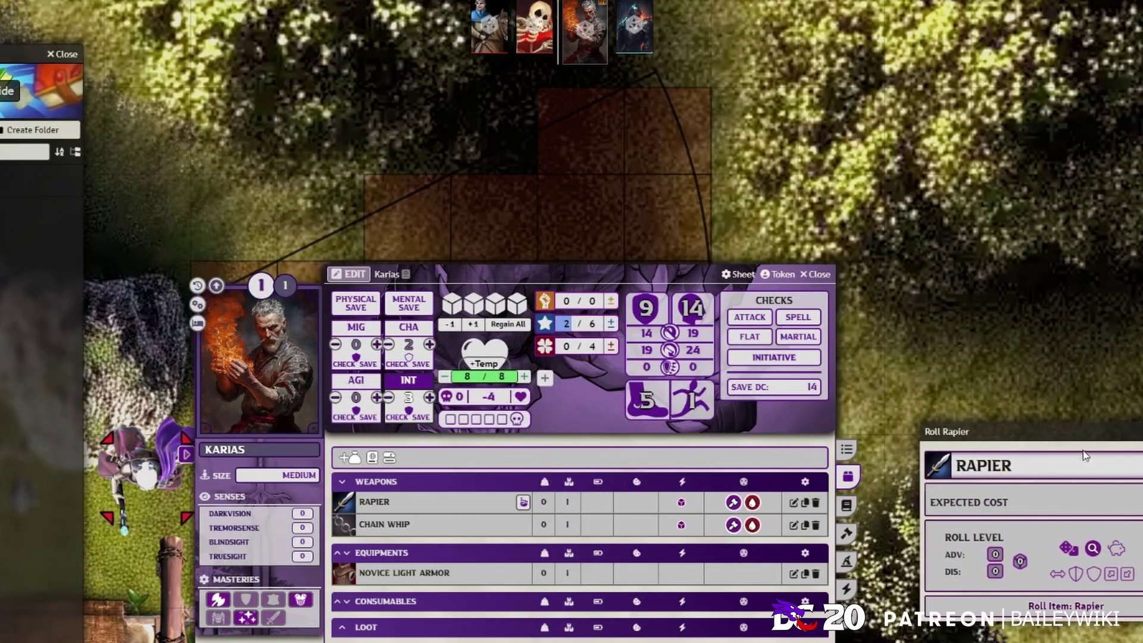
Compare the Rapier's expected roll level with the multiple check penalty counted and ignored, ending with the penalty ignored.
click(1092, 548)
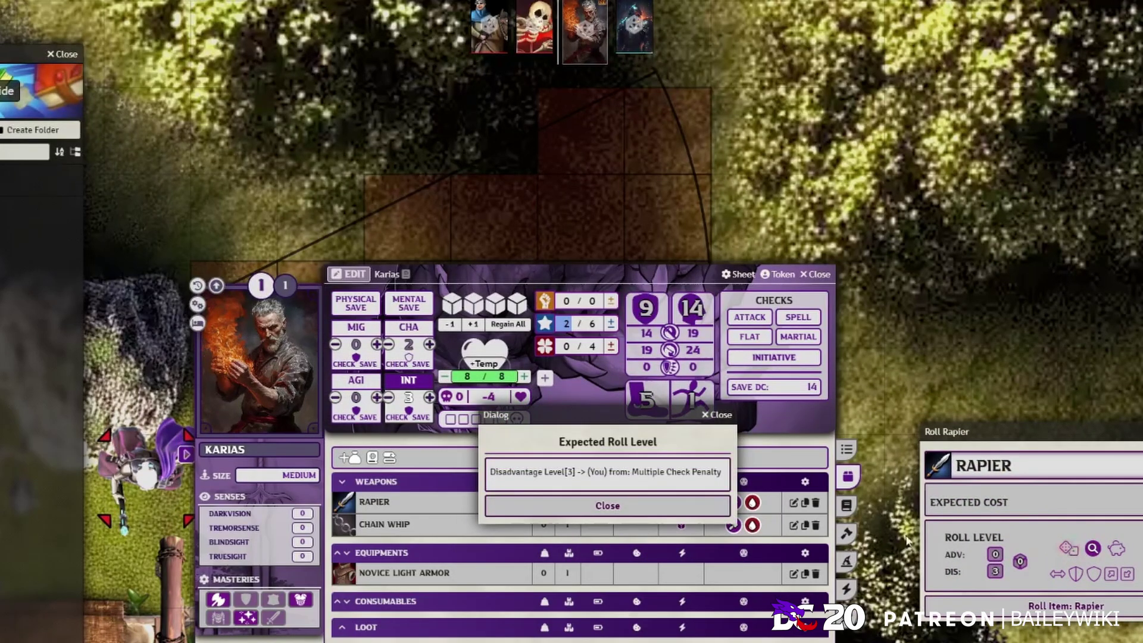
click(657, 511)
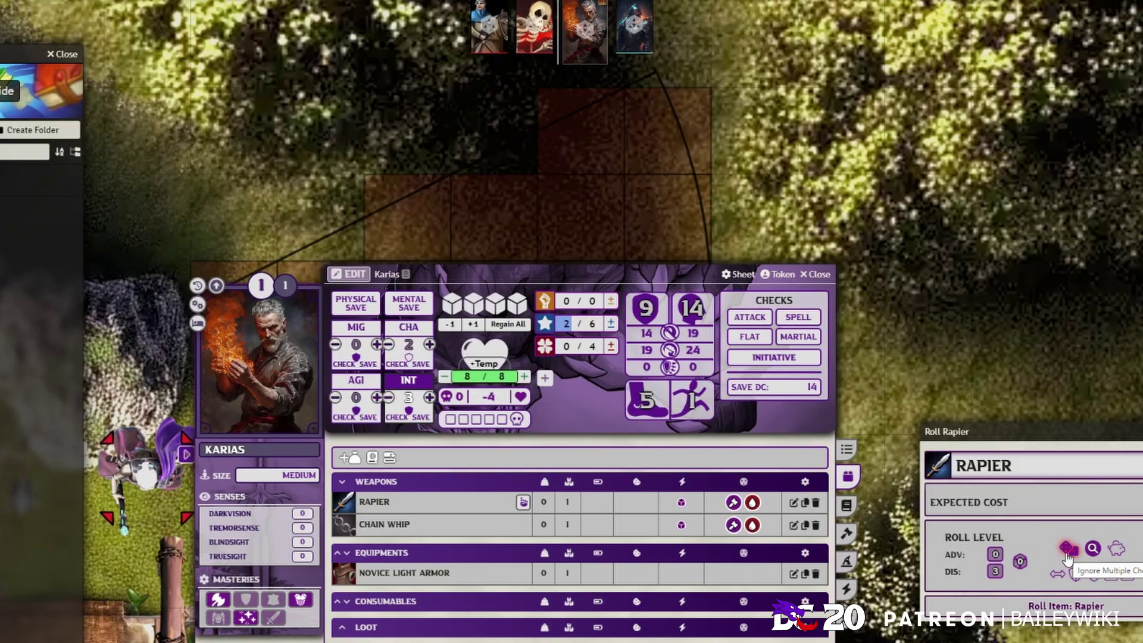
click(1067, 553)
click(1092, 551)
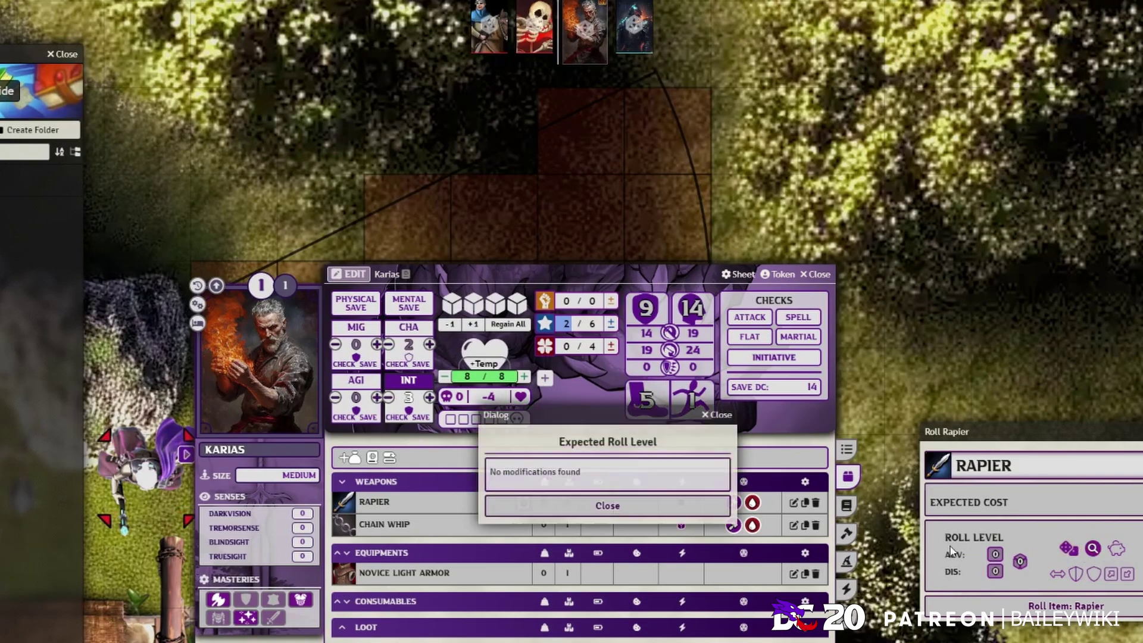
click(608, 506)
click(1069, 549)
click(1092, 548)
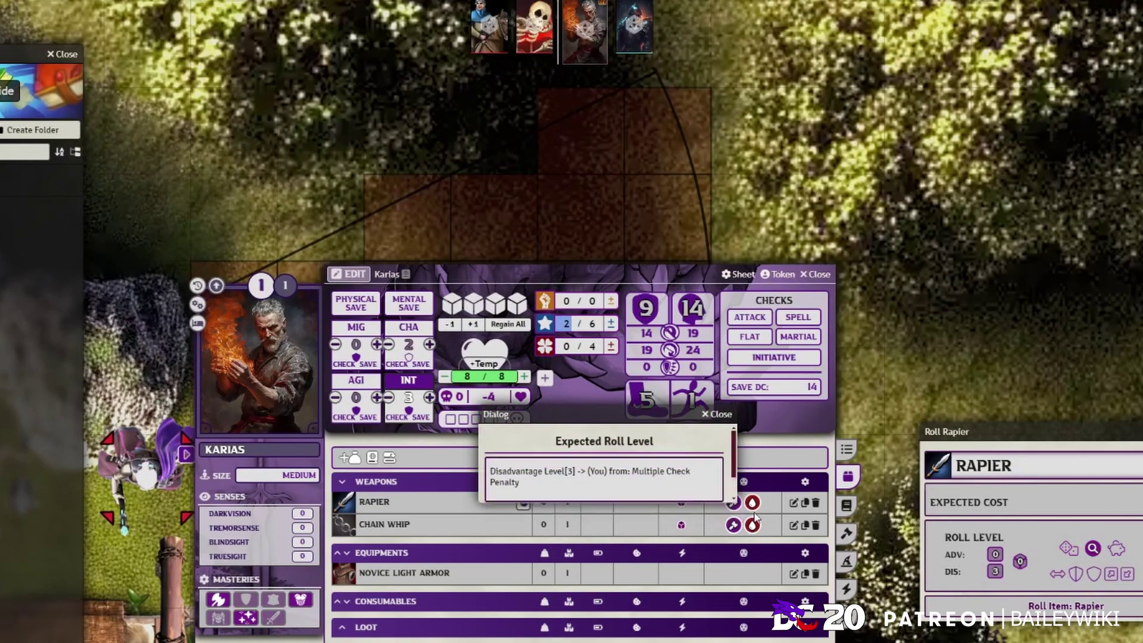
click(1068, 549)
click(1092, 548)
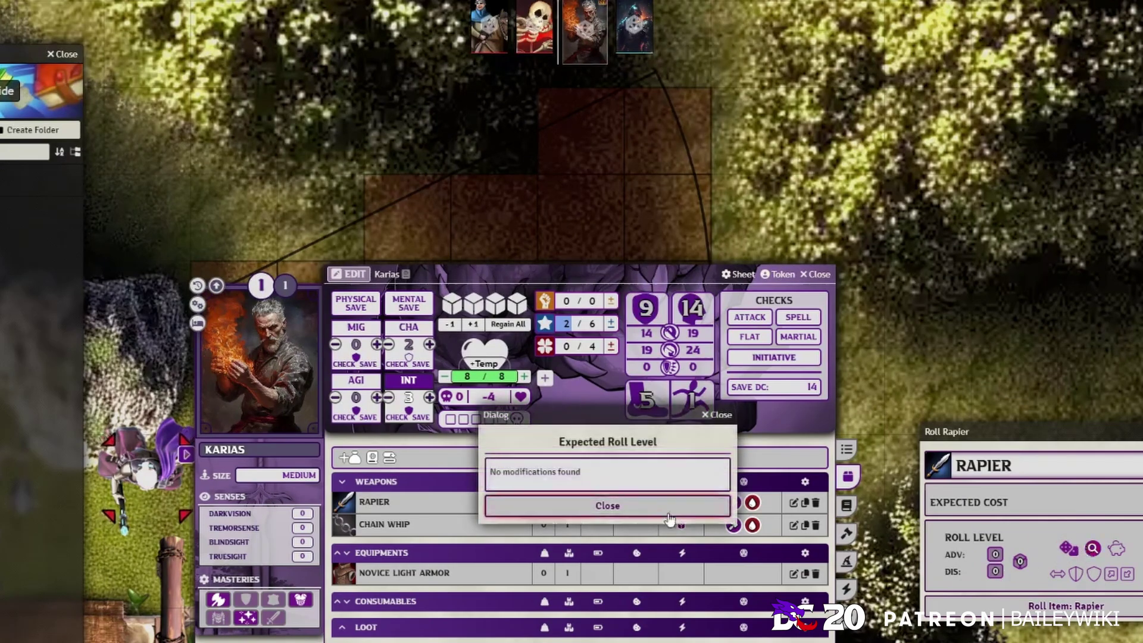
click(608, 506)
Set the Rapier's advantage level to 7, roll the attack, and decline using Battle Ballad as part of the action.
double_click(989, 558)
double_click(989, 559)
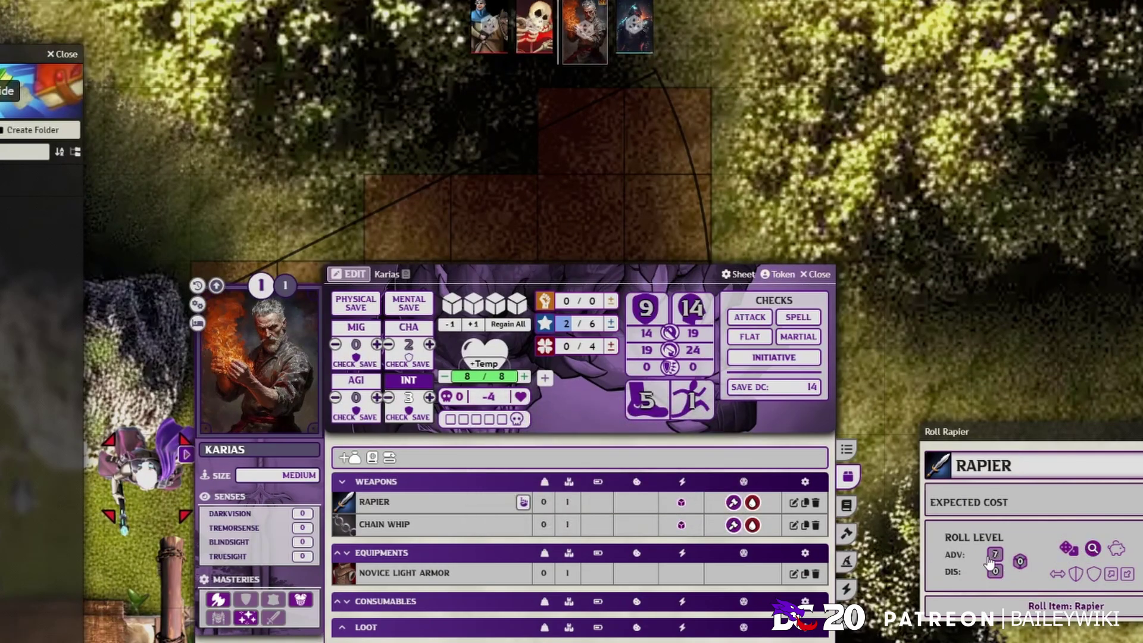
click(1032, 616)
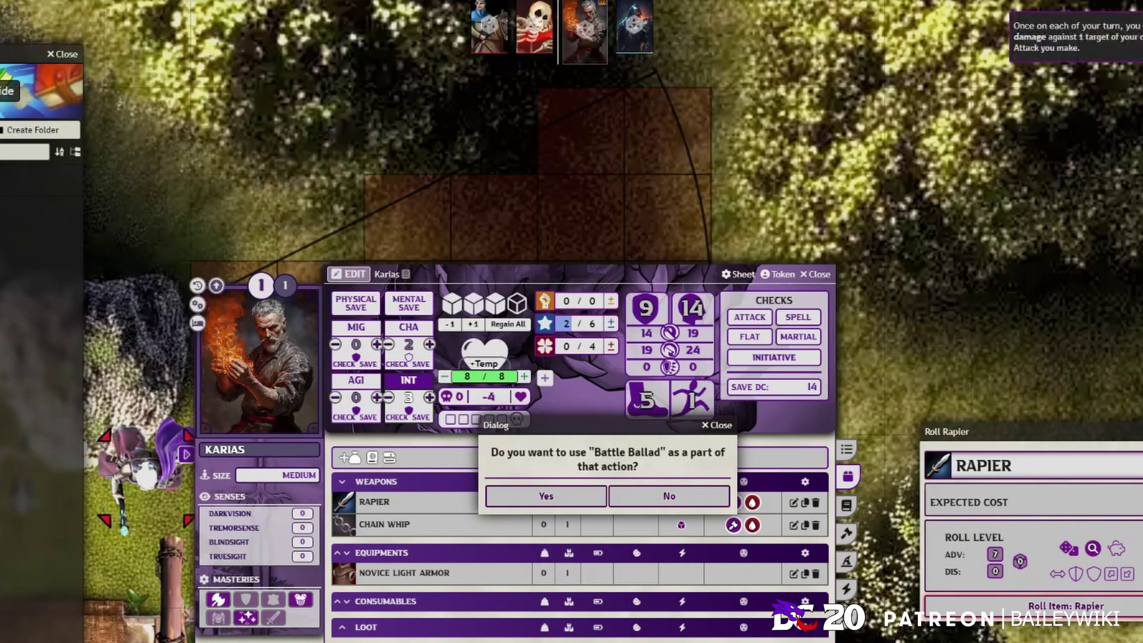
click(649, 503)
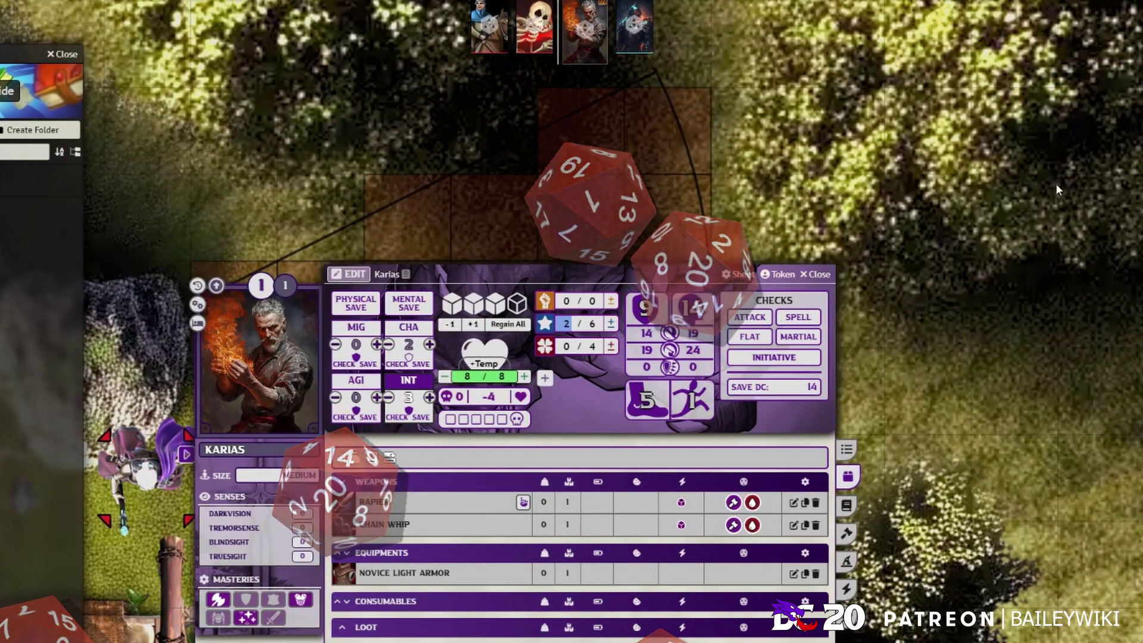
drag(1058, 186, 1142, 166)
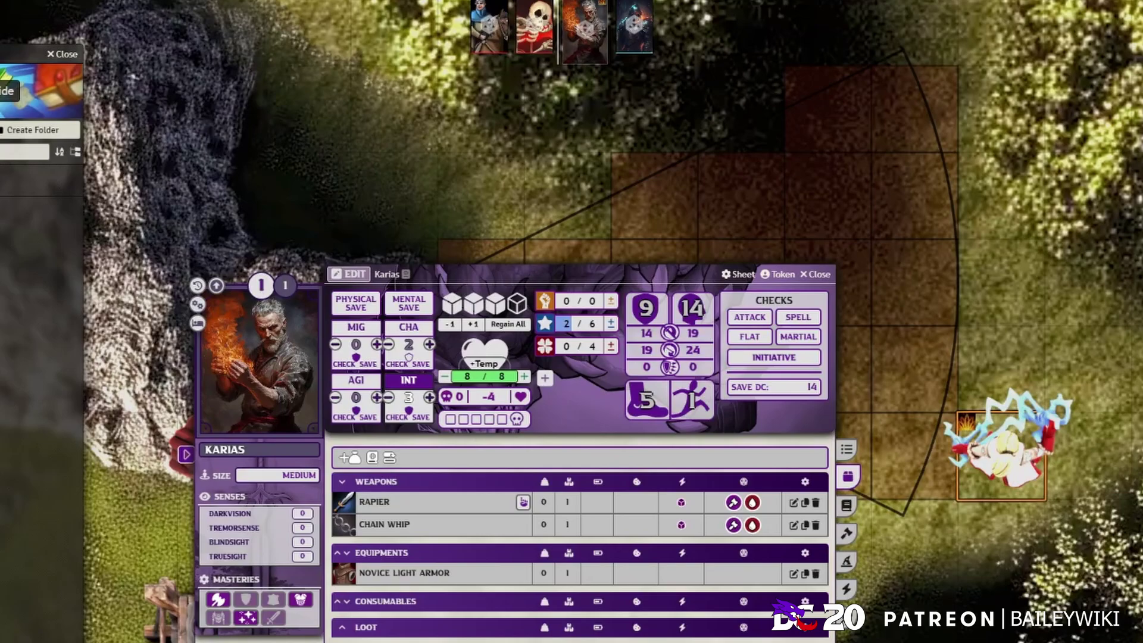
Raise the Rapier's advantage level, roll the attack again, and accept using Battle Ballad as part of the action.
click(680, 503)
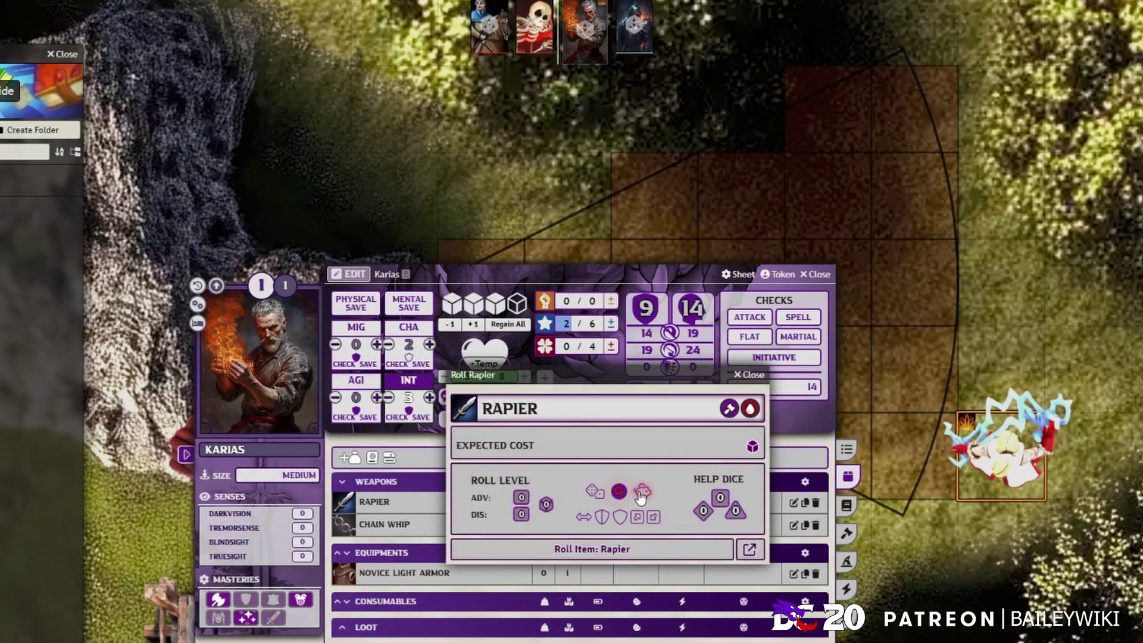
click(519, 500)
click(580, 548)
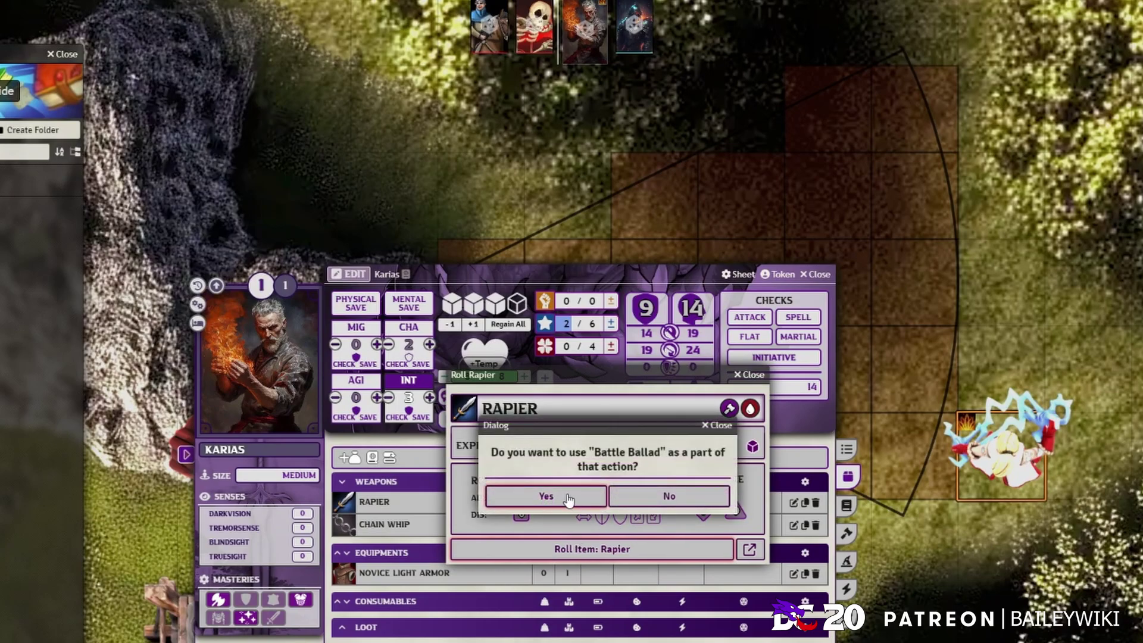
click(568, 496)
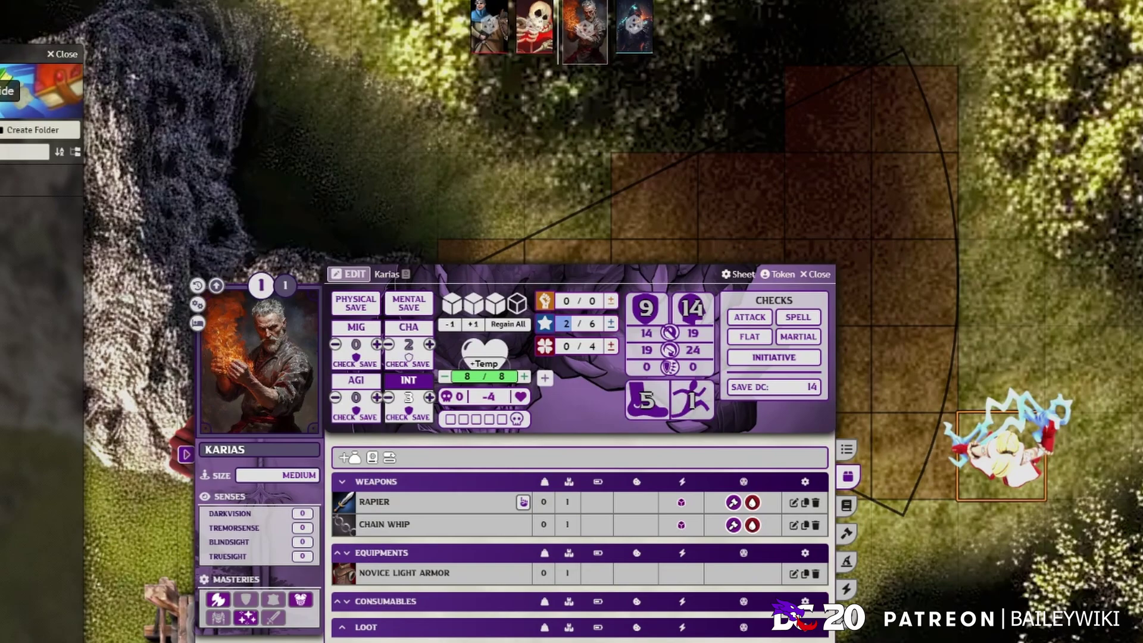
Examine the Battle Ballad active effect's description and its list of effect changes.
click(1138, 36)
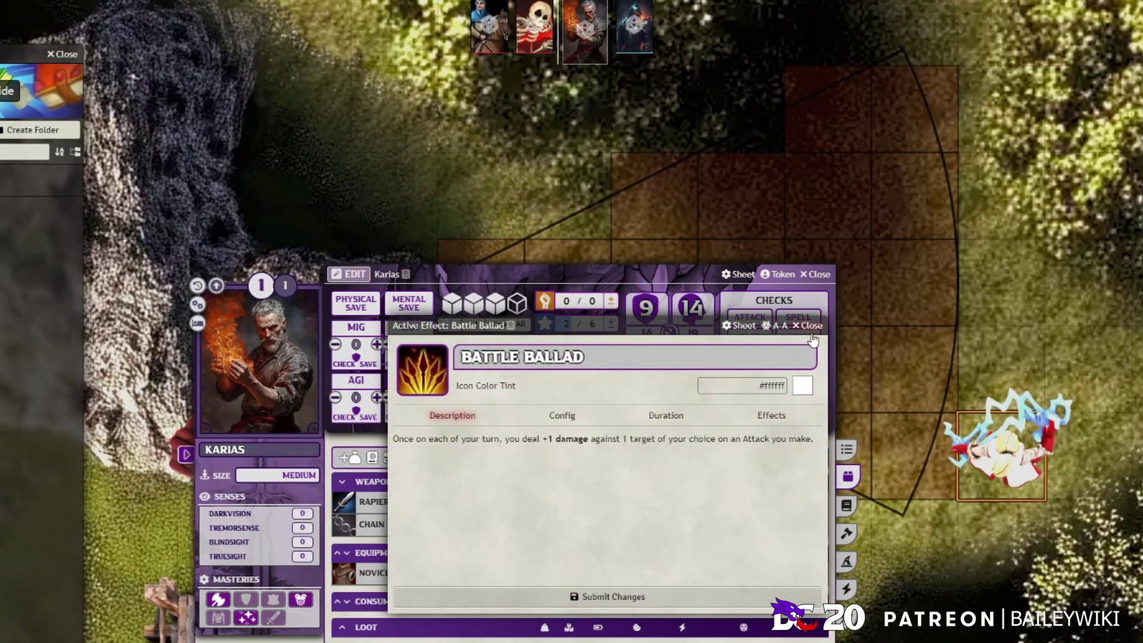
click(809, 325)
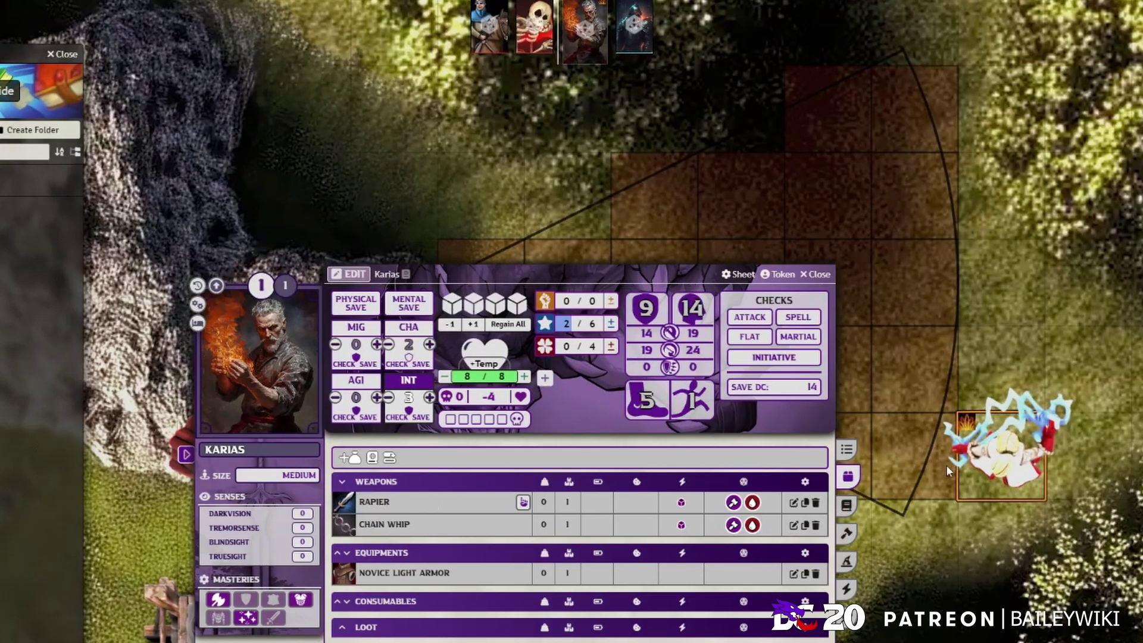
click(1125, 24)
click(775, 424)
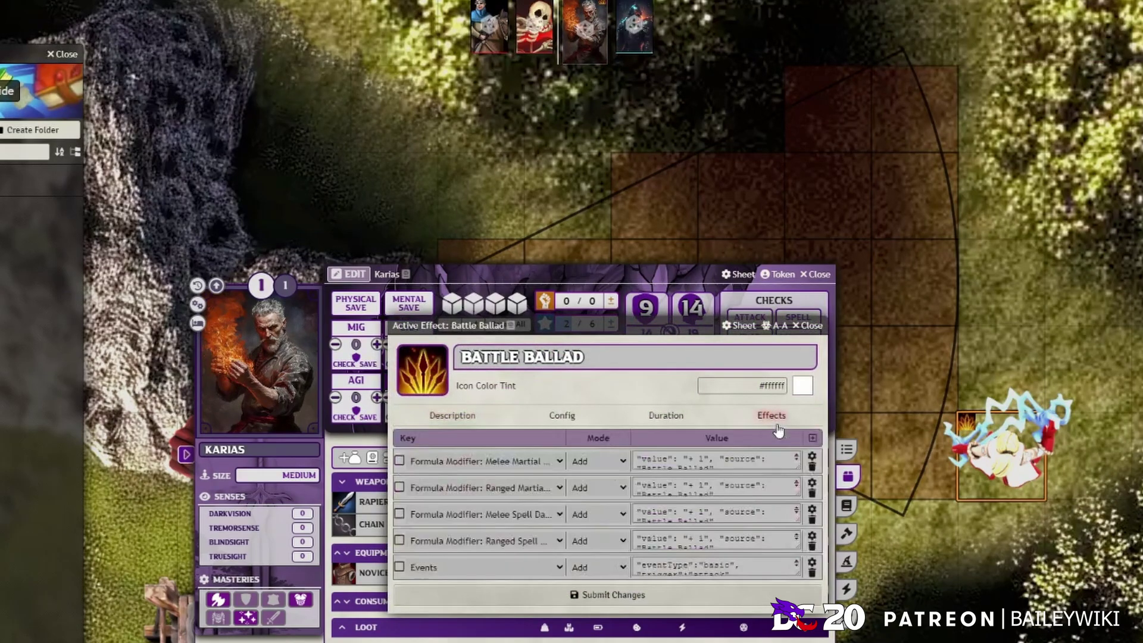
Review the existing Battle Ballad event's settings and event type options in the Events Builder, and close it without saving.
click(811, 562)
click(624, 426)
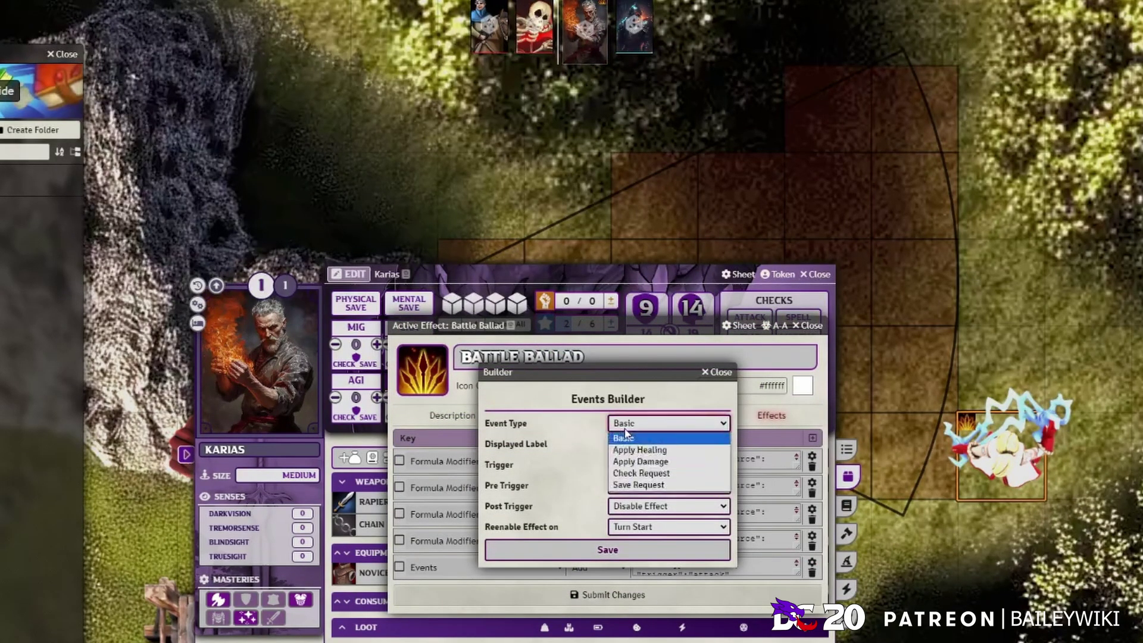
click(644, 425)
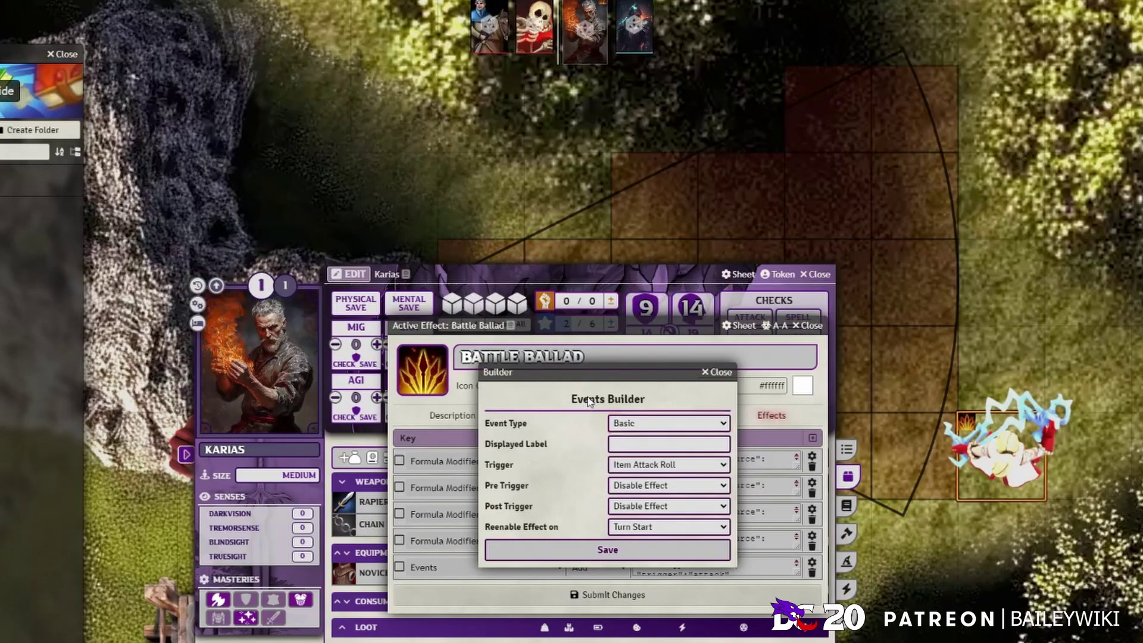
drag(600, 370, 635, 112)
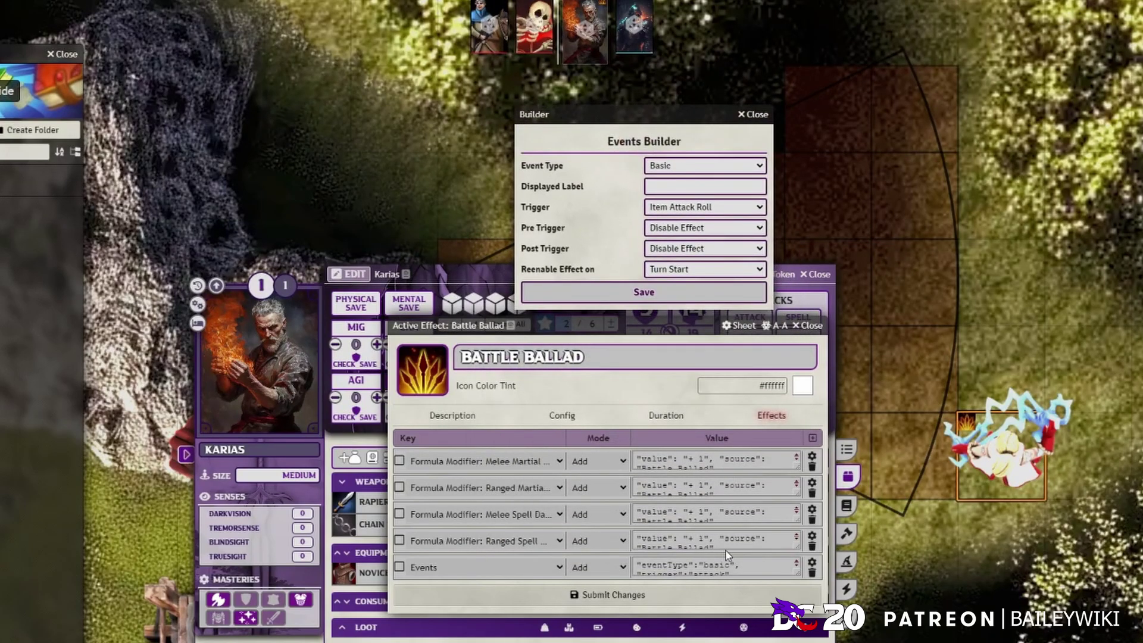
click(664, 166)
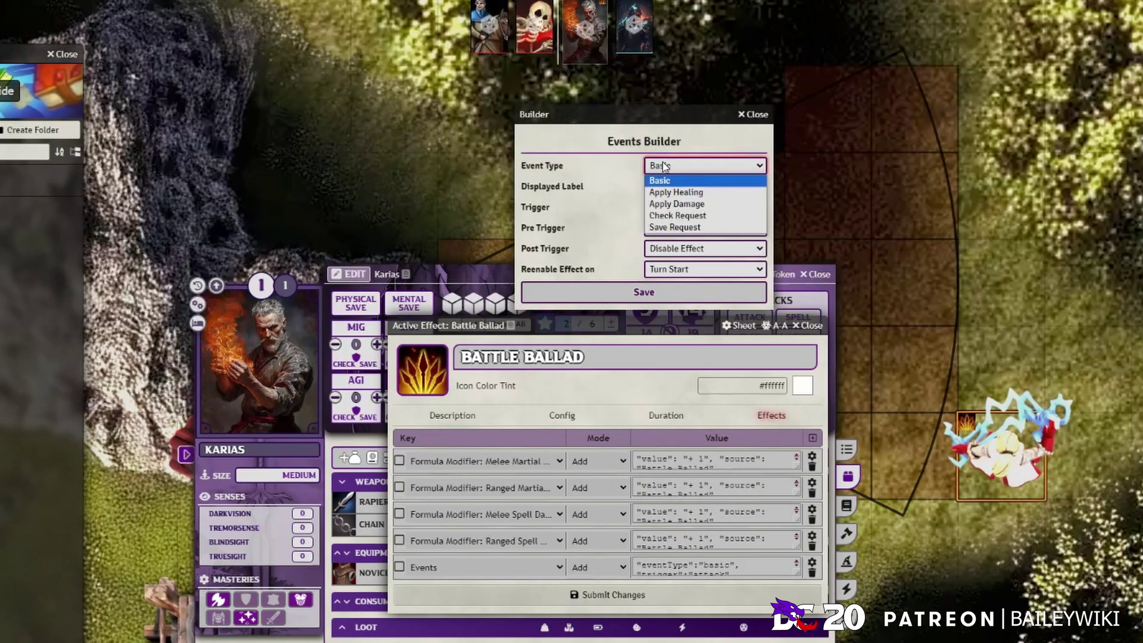
click(665, 166)
click(668, 166)
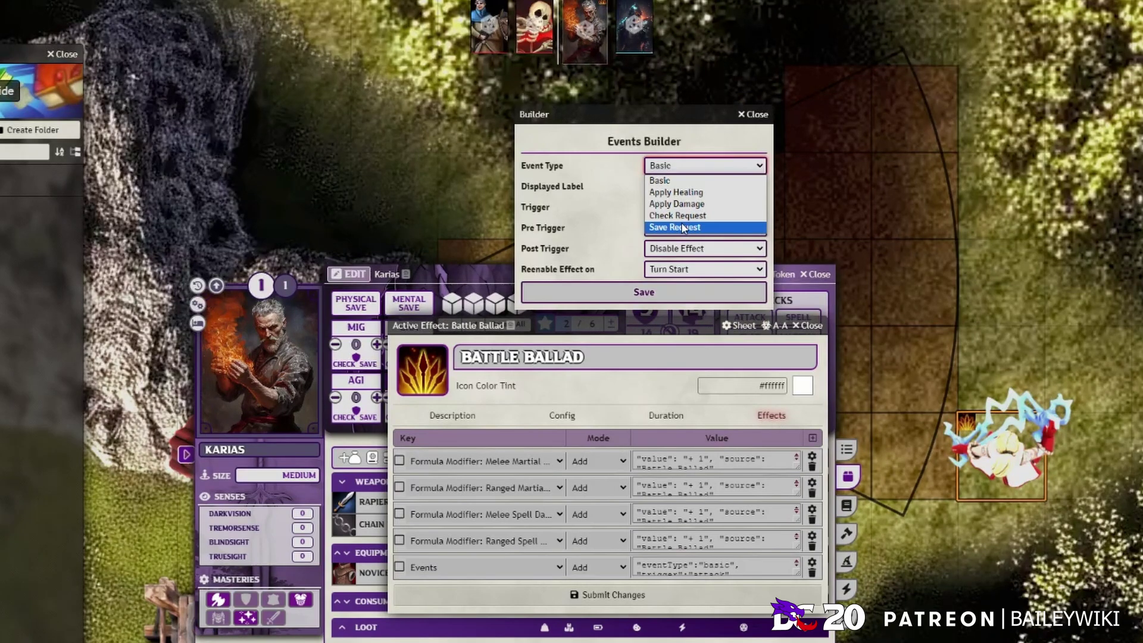
click(688, 172)
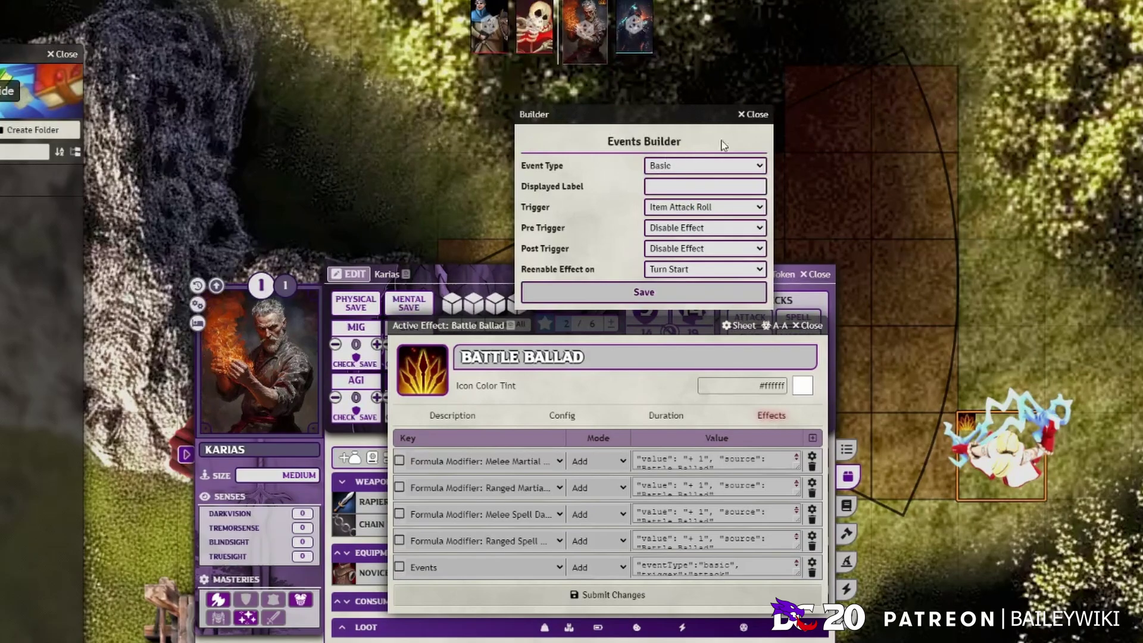
click(757, 115)
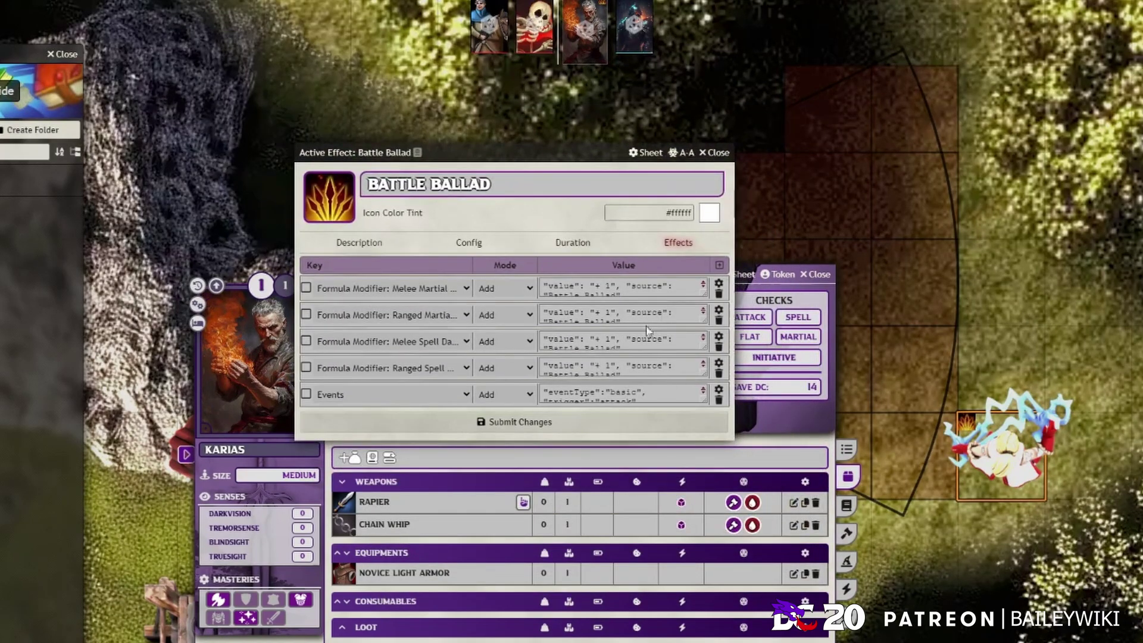
Add a new entry to the Battle Ballad effect's changes and set its key to Events.
click(720, 266)
click(361, 404)
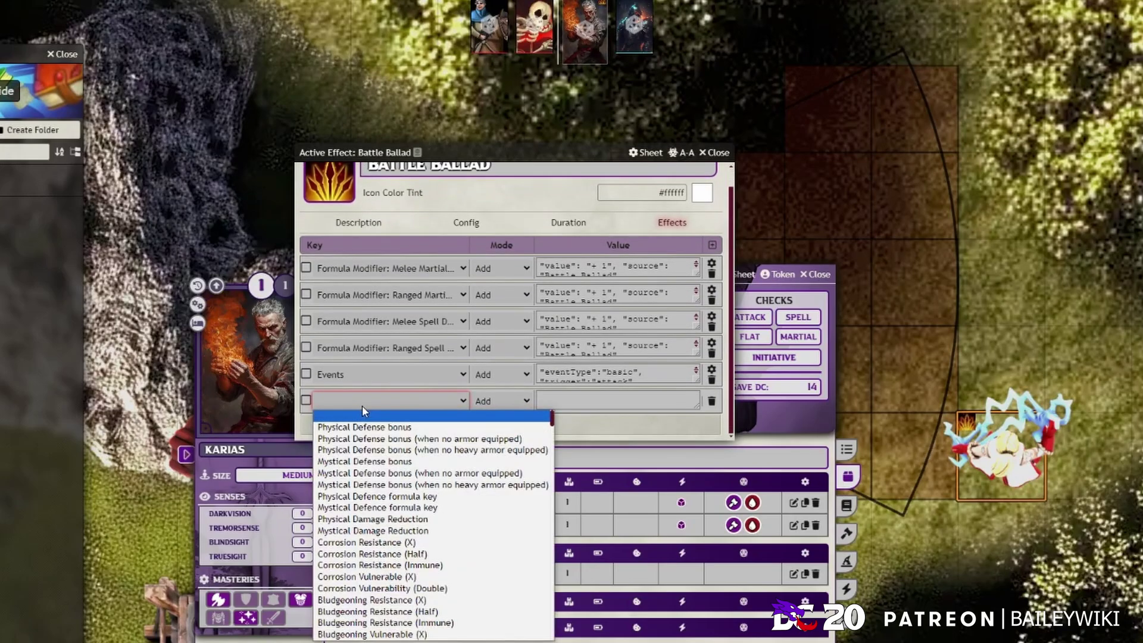
text(exposed)
text(vehicles)
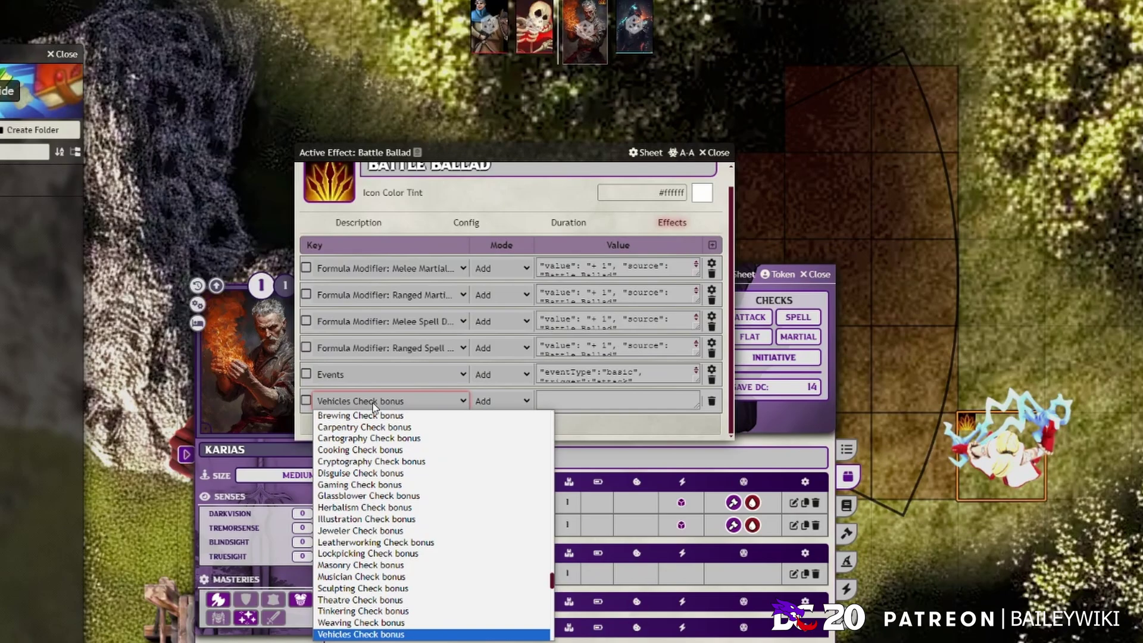
text(events)
key(Return)
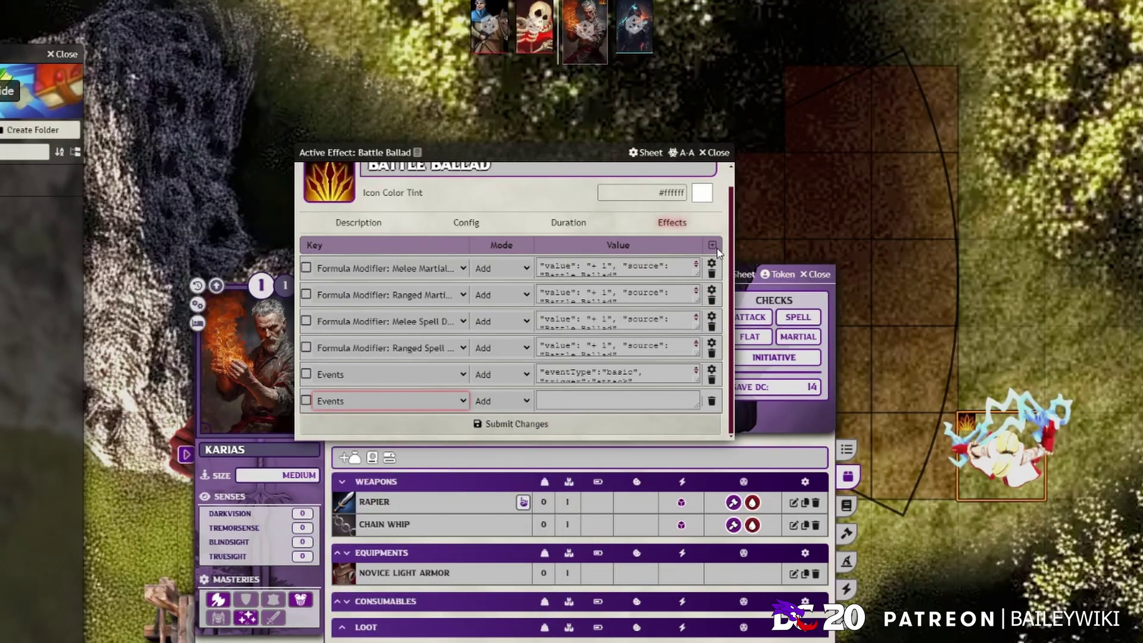
Refresh the new Events entry by adding a further blank entry and deleting it.
click(553, 406)
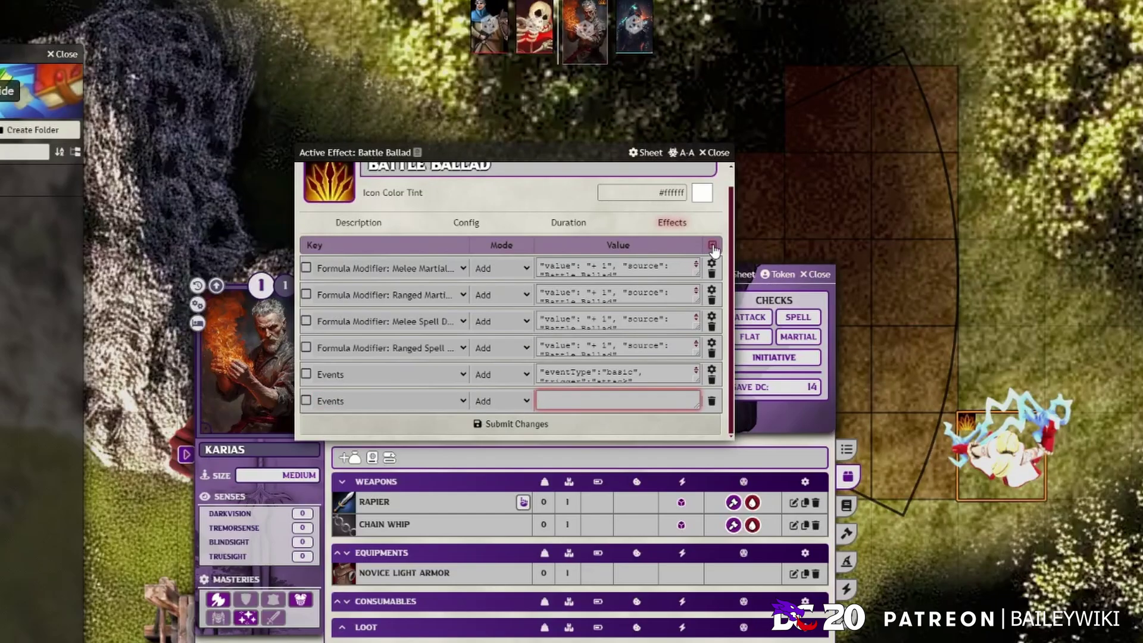
click(383, 403)
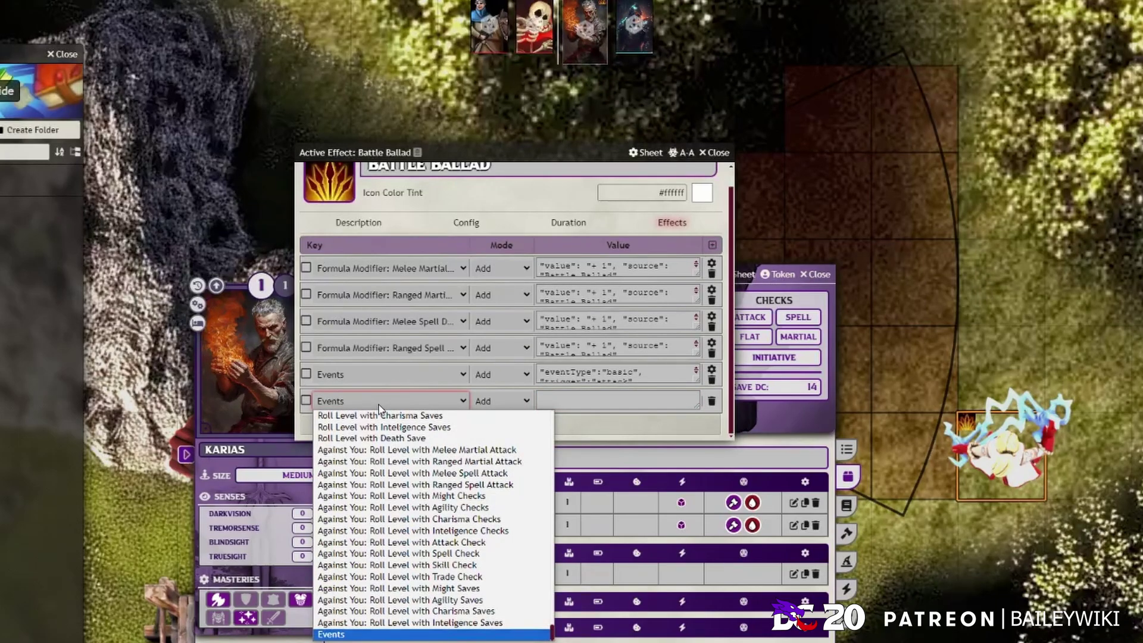
click(379, 407)
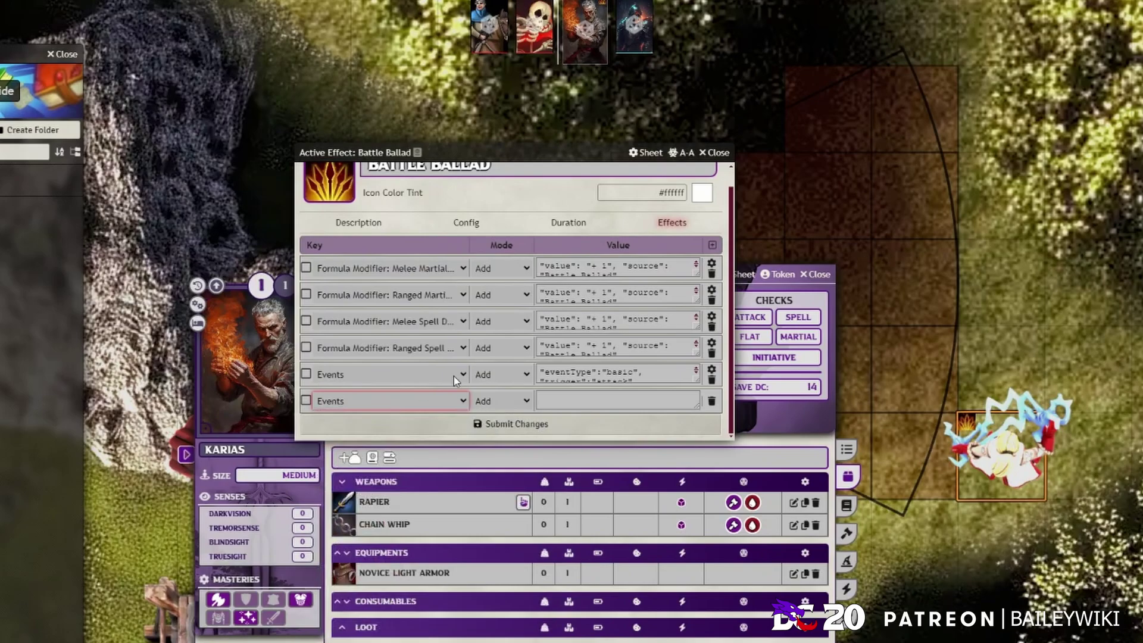
click(712, 245)
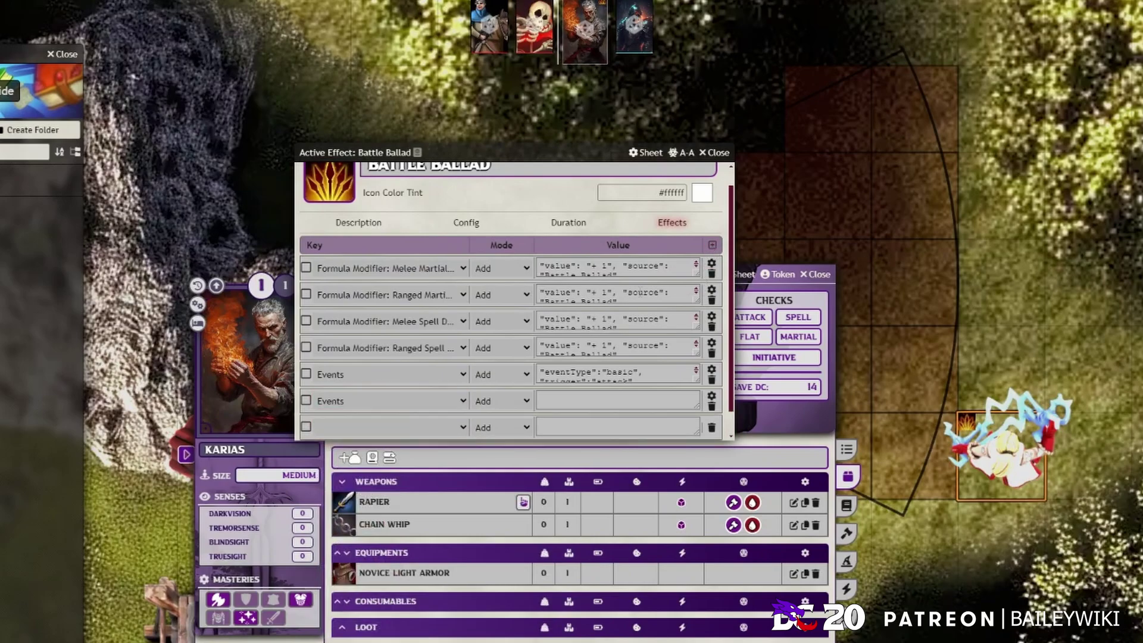
click(711, 428)
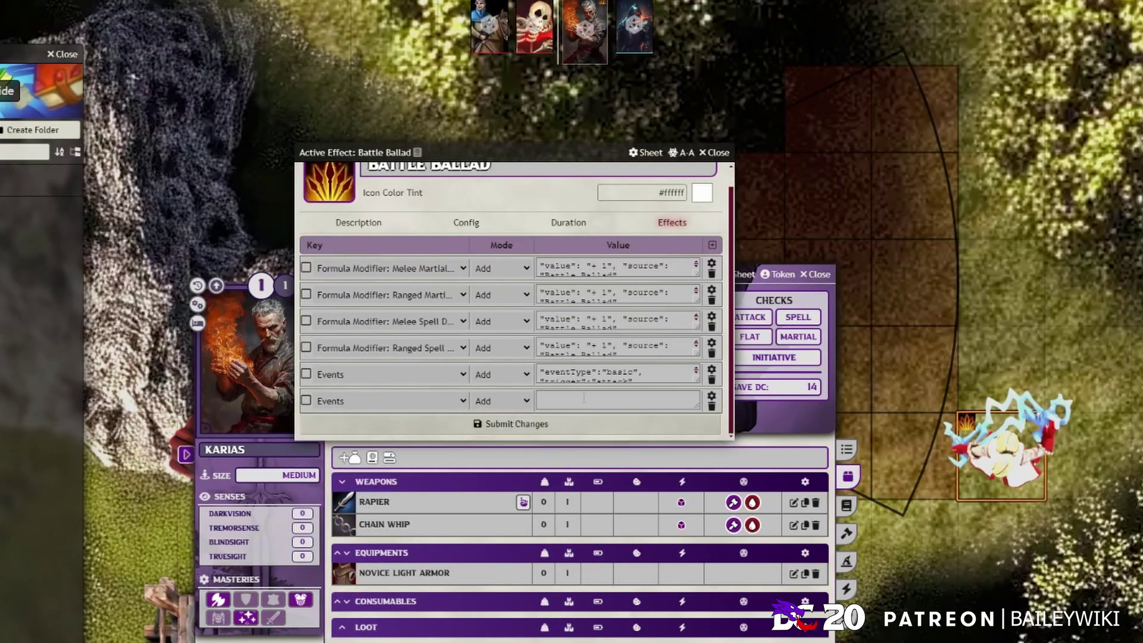
Open the Events Builder for the new Events entry and set the event type to Save Request.
click(712, 398)
click(665, 423)
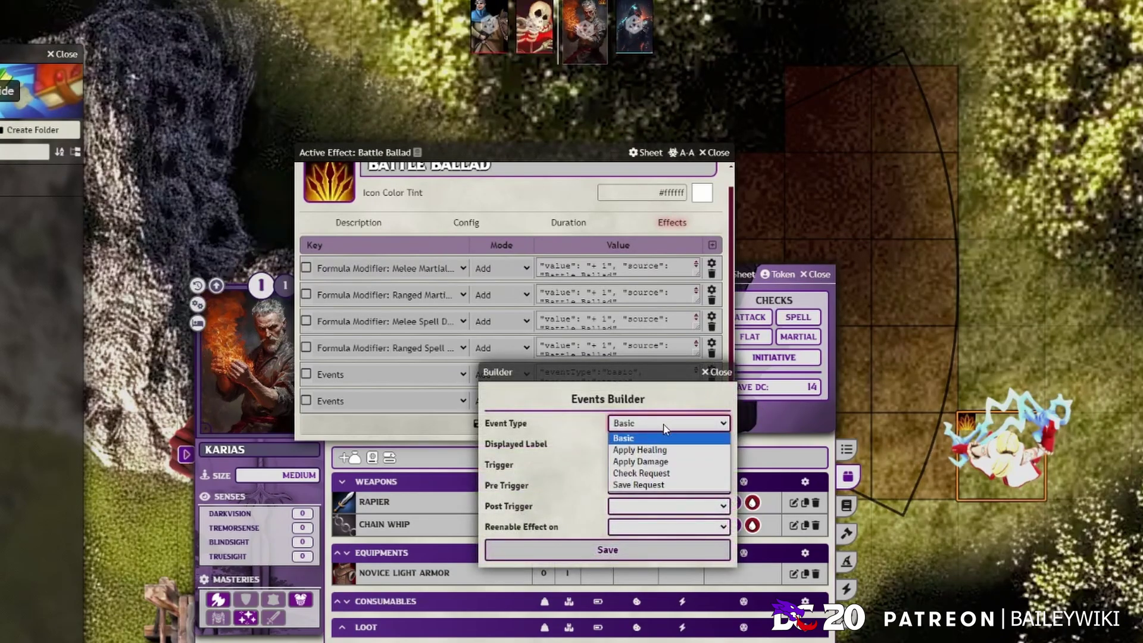
click(665, 483)
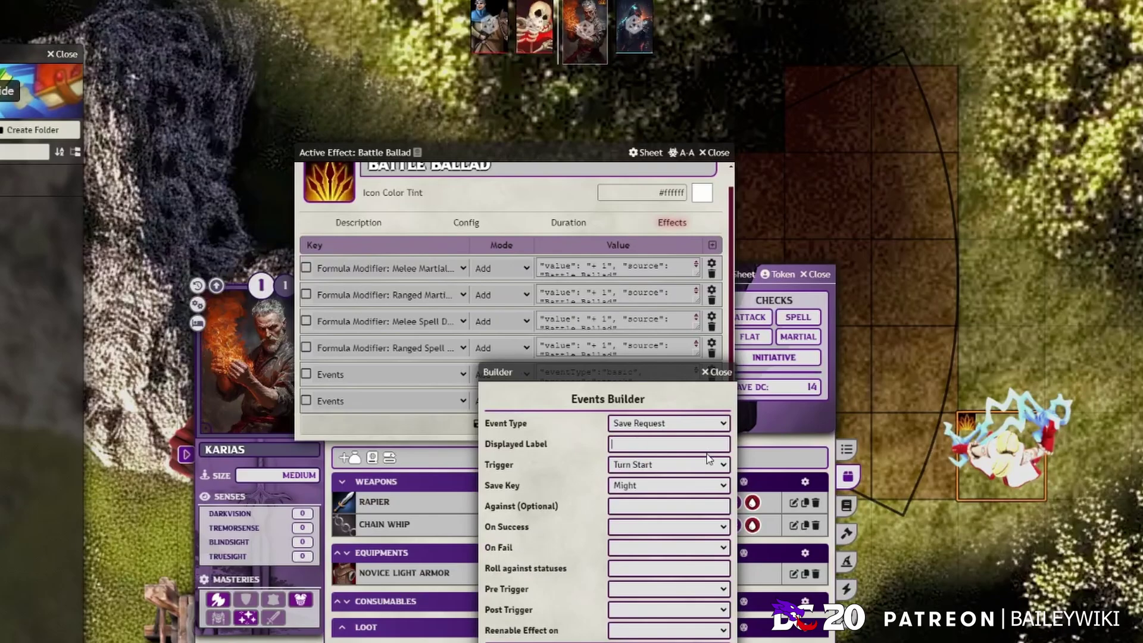
Copy the effect's name into the event's displayed label and shorten it to Battle.
scroll(357, 238, up, 1)
click(354, 204)
key(ctrl+c)
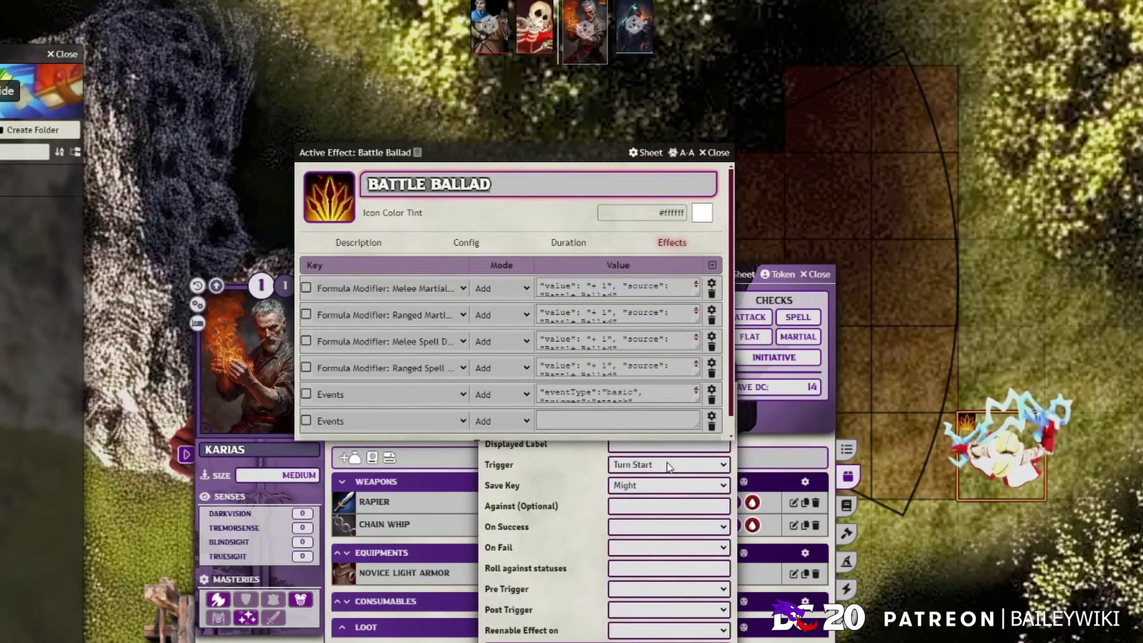
click(662, 448)
key(ctrl+v)
drag(661, 446, 635, 446)
key(BackSpace)
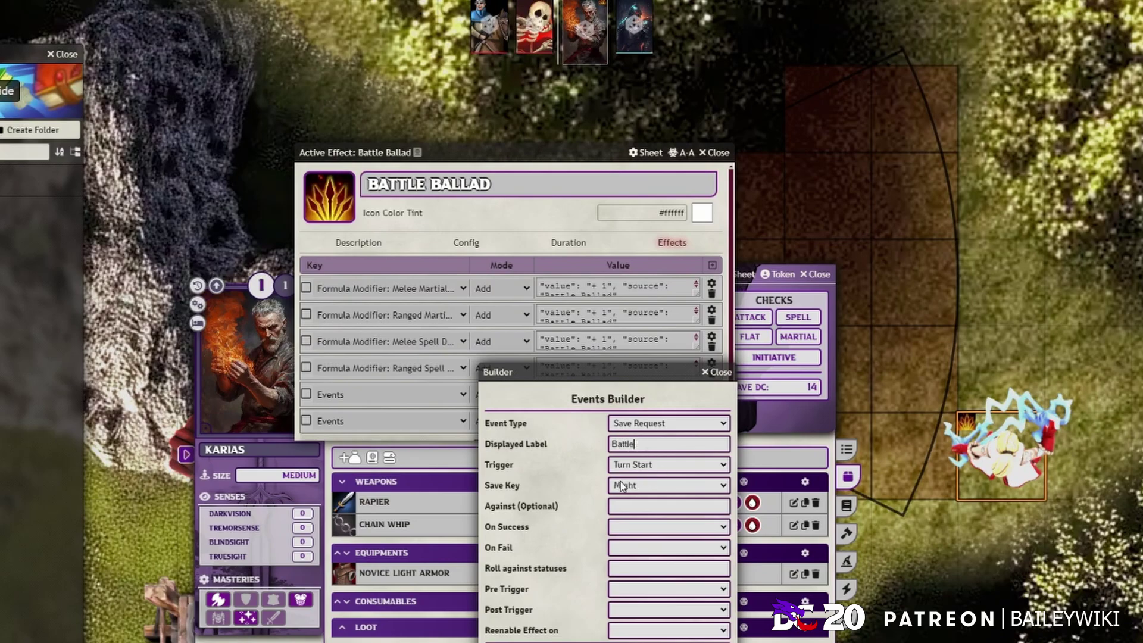
Move the Events Builder clear of the effect sheet and set the event's trigger to Turn End.
click(634, 467)
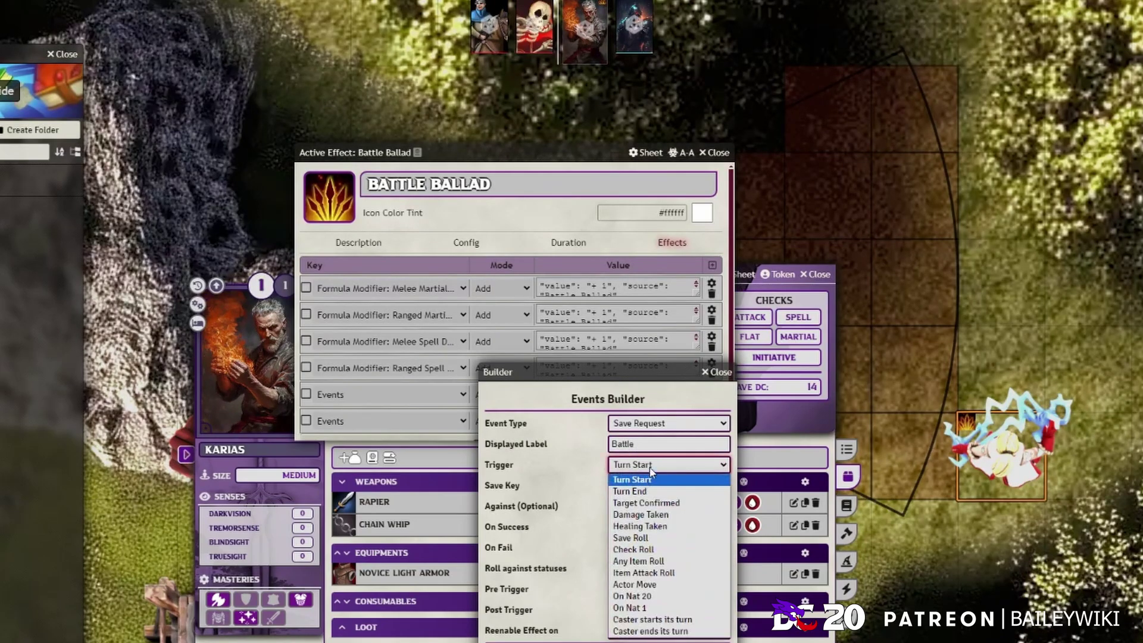
click(650, 478)
click(650, 468)
click(650, 474)
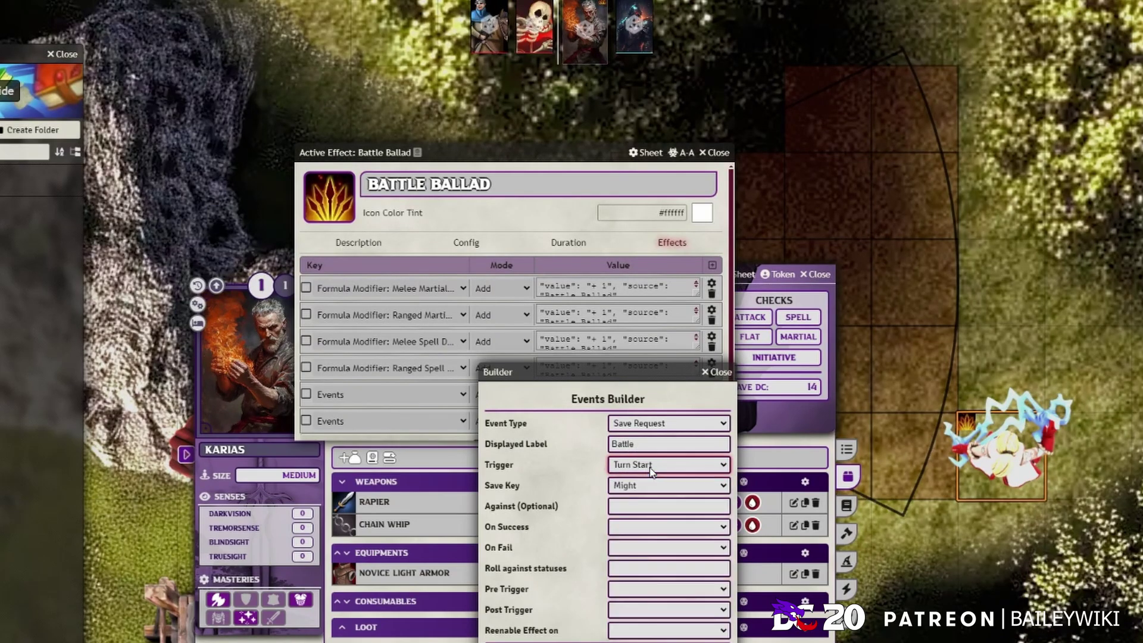
drag(621, 375, 1005, 222)
click(1019, 310)
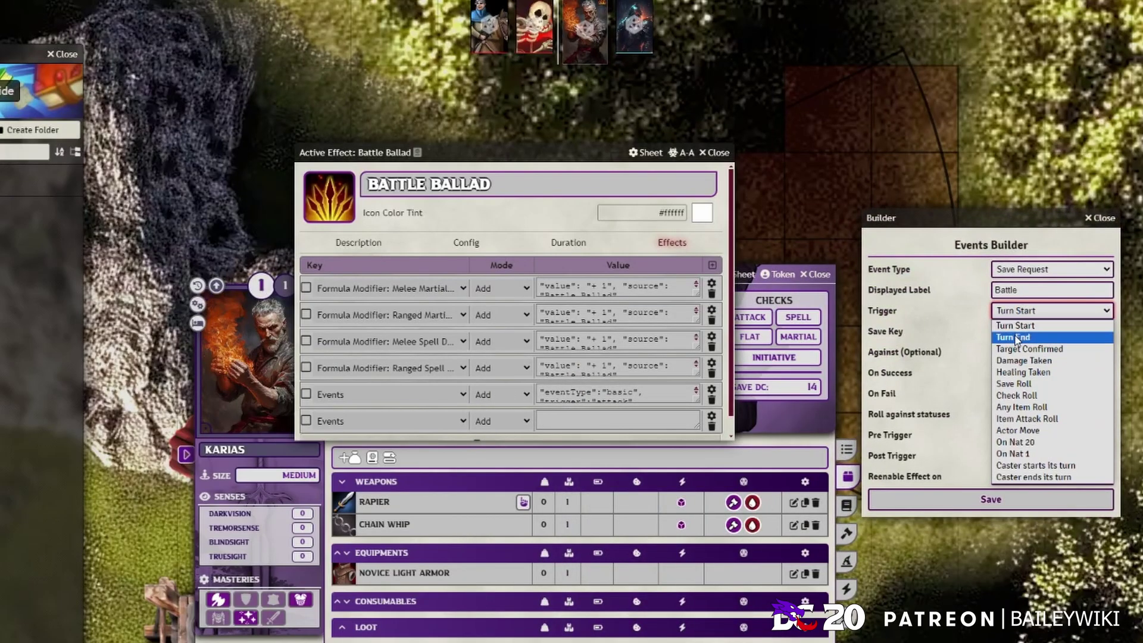
click(1015, 338)
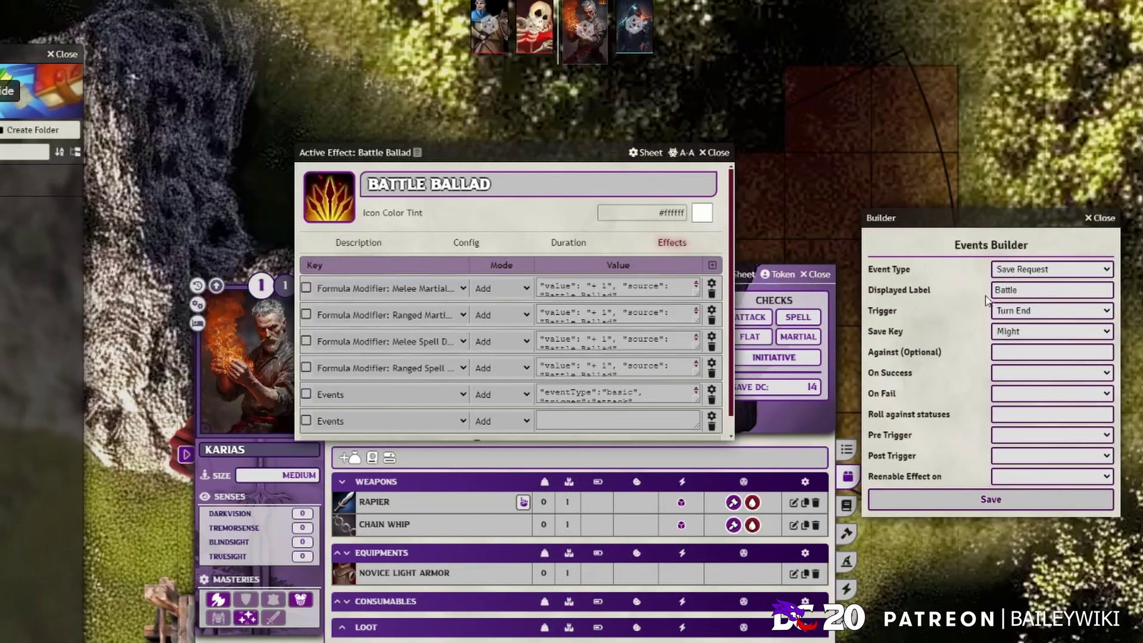
Look through the event's type and trigger options, keeping Save Request and Turn End selected.
click(1004, 272)
click(883, 315)
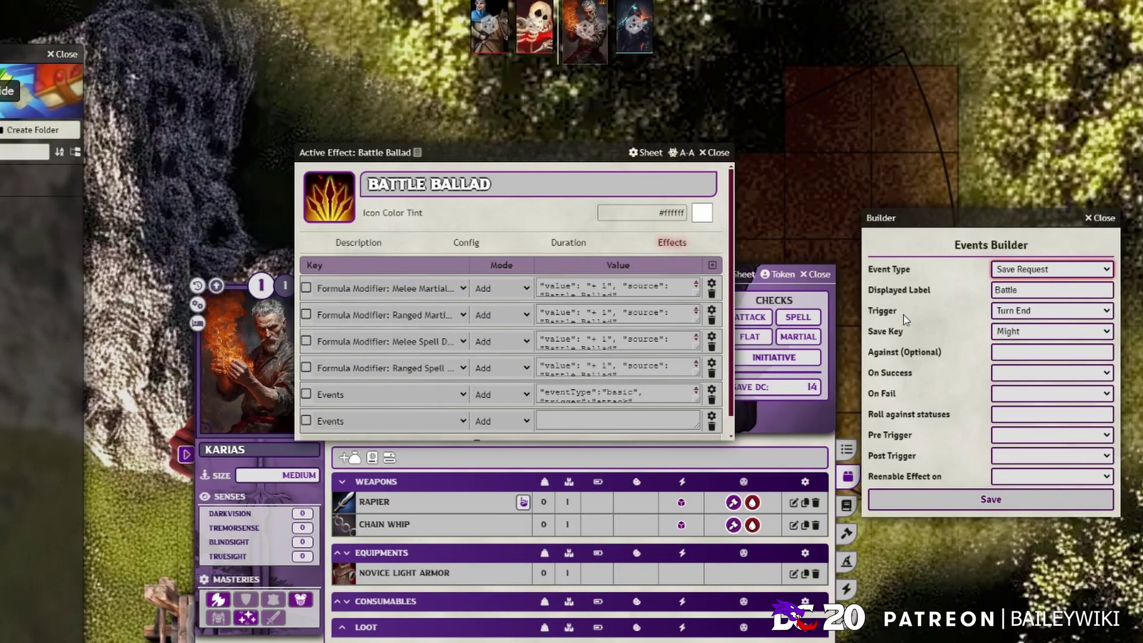
click(997, 267)
click(1004, 273)
click(1007, 312)
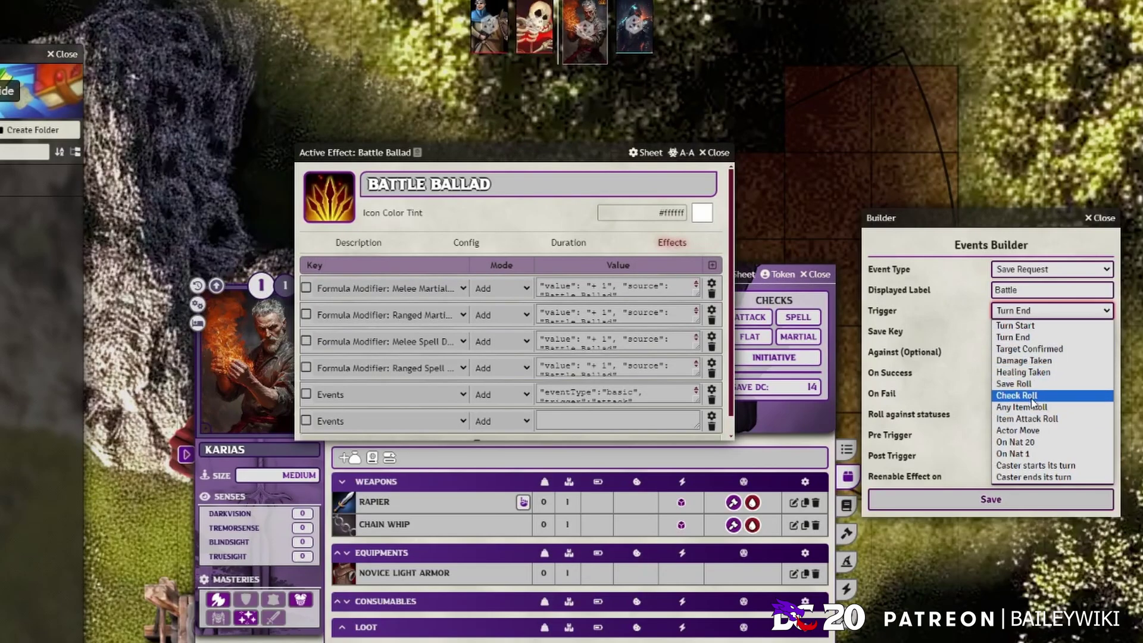
click(1023, 338)
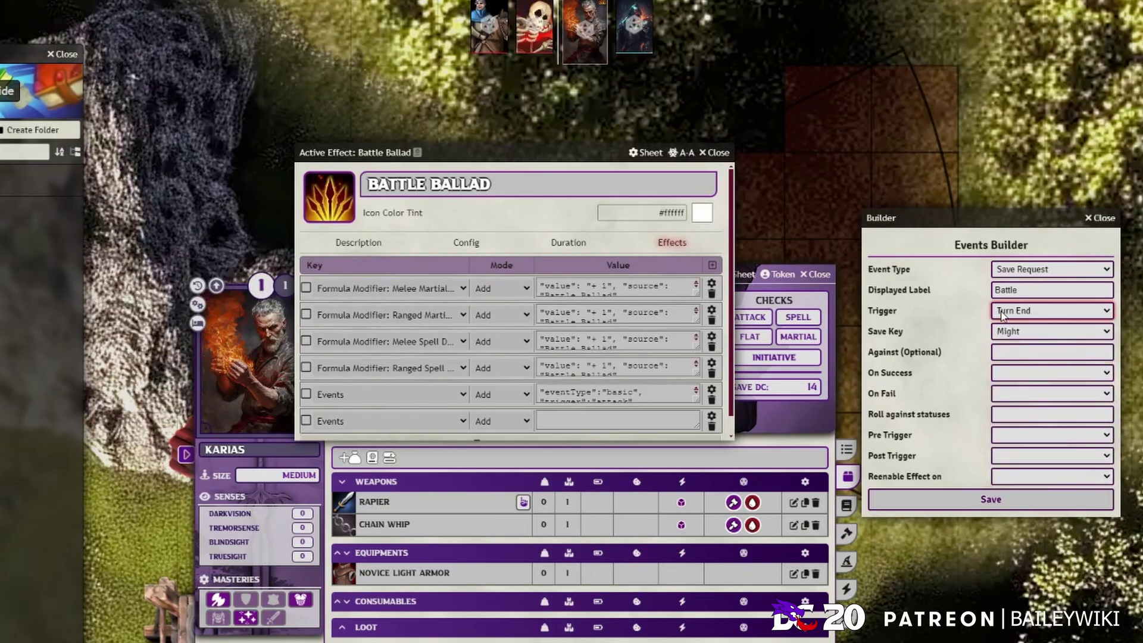
Set the save request event's save key to Agility and its against value to 14.
click(1012, 331)
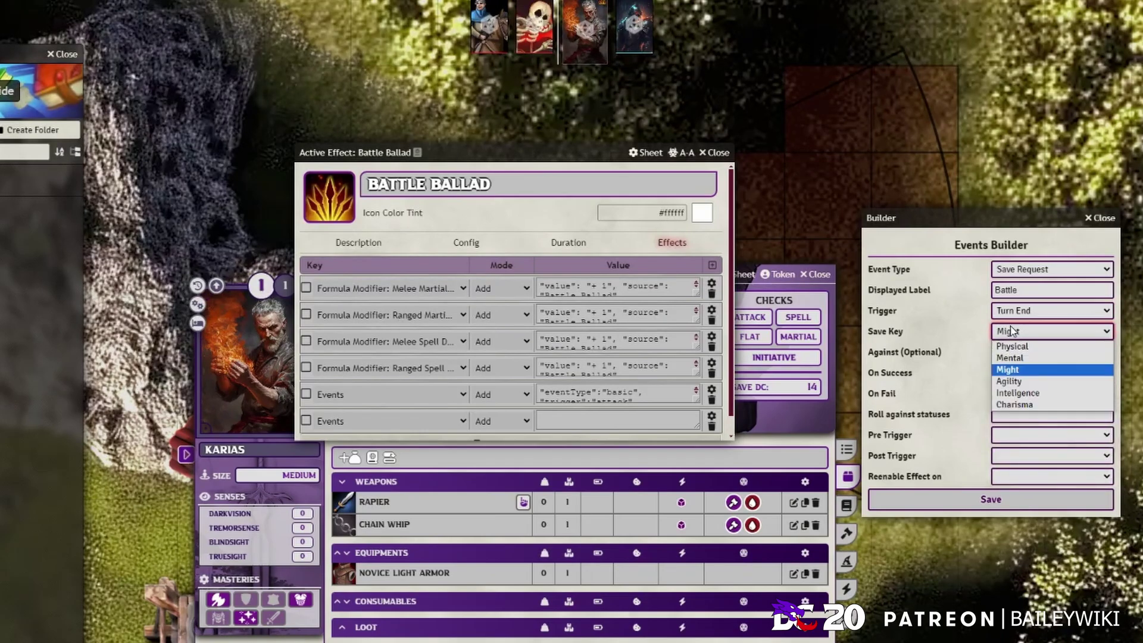
click(1016, 382)
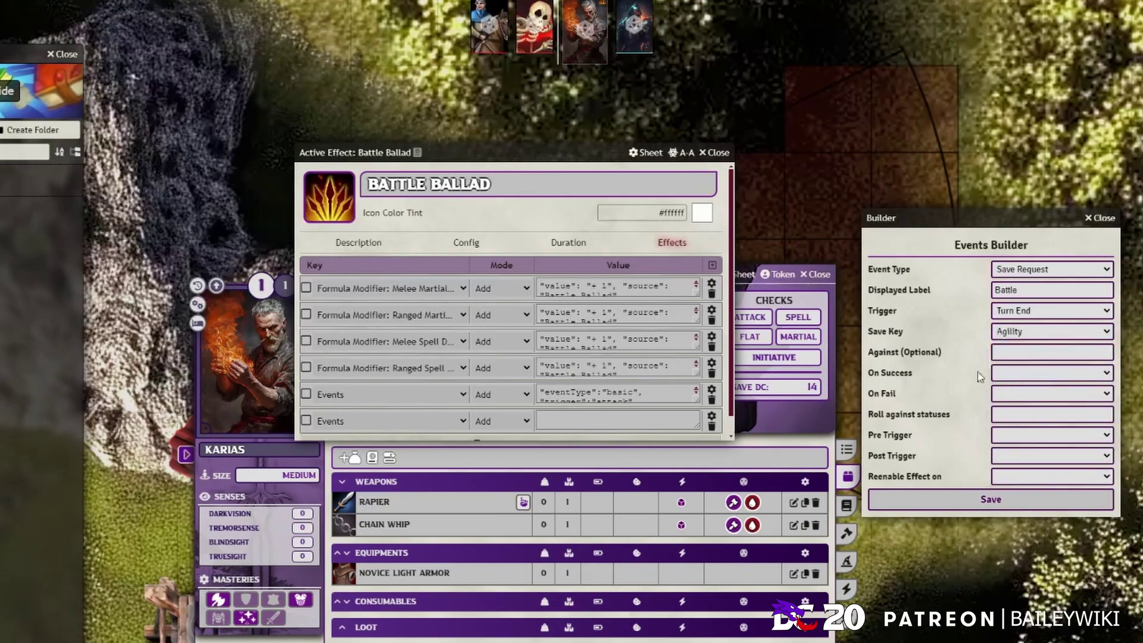
click(1000, 351)
text(14)
Set the save request event's On Success outcome to Delete Effect.
click(1021, 378)
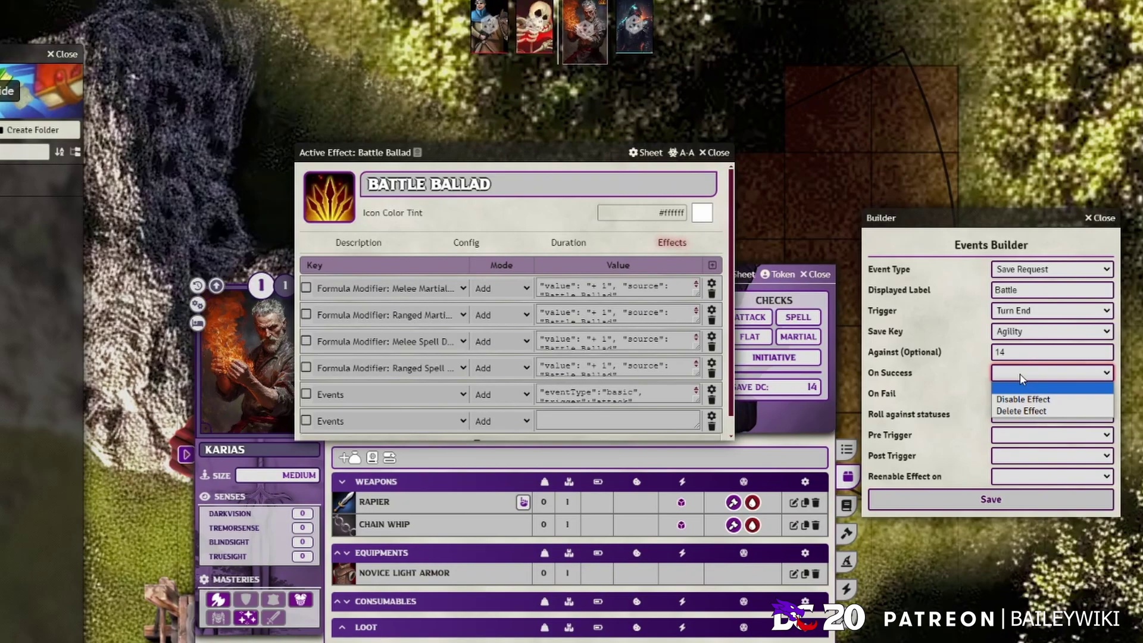
click(1021, 380)
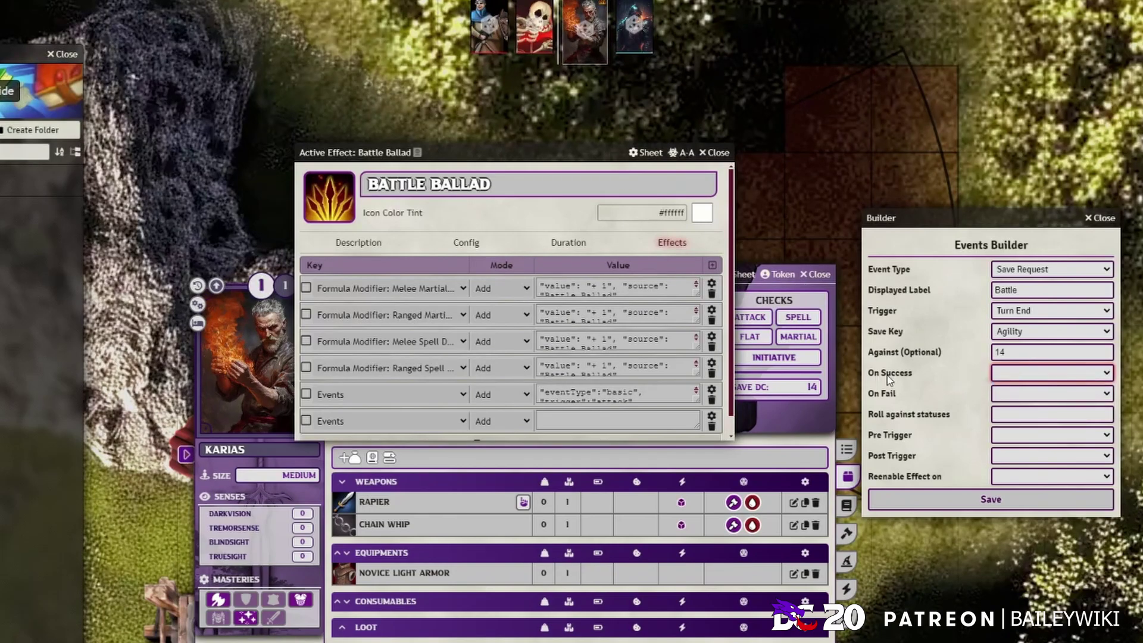
click(1020, 378)
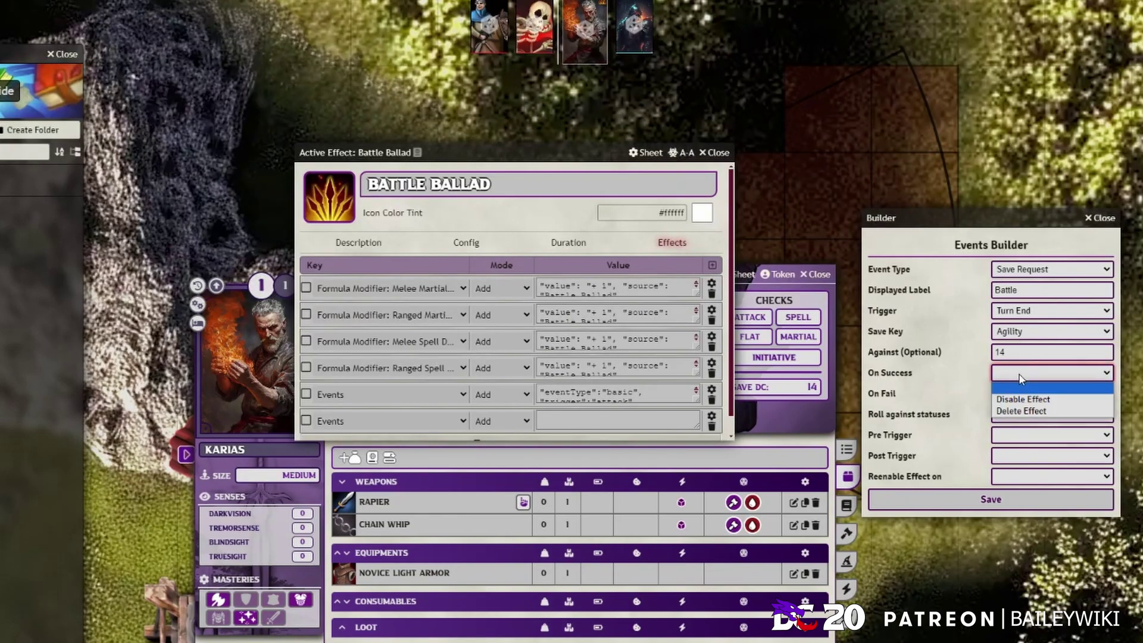
click(1011, 411)
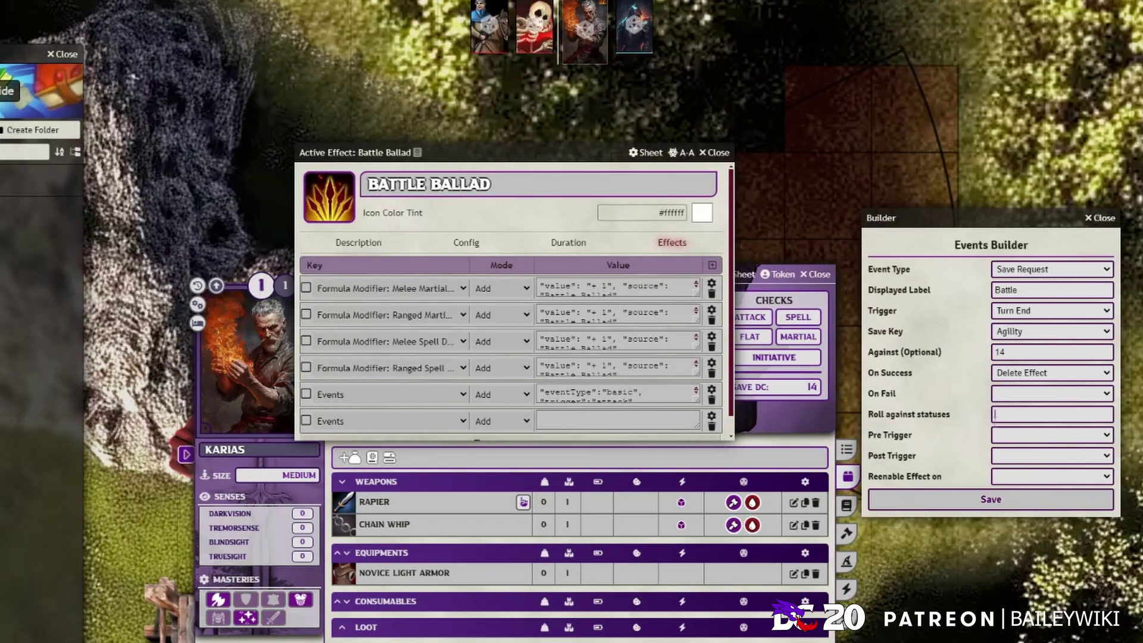
Look through the event's Pre Trigger options, leaving the field empty.
click(1004, 436)
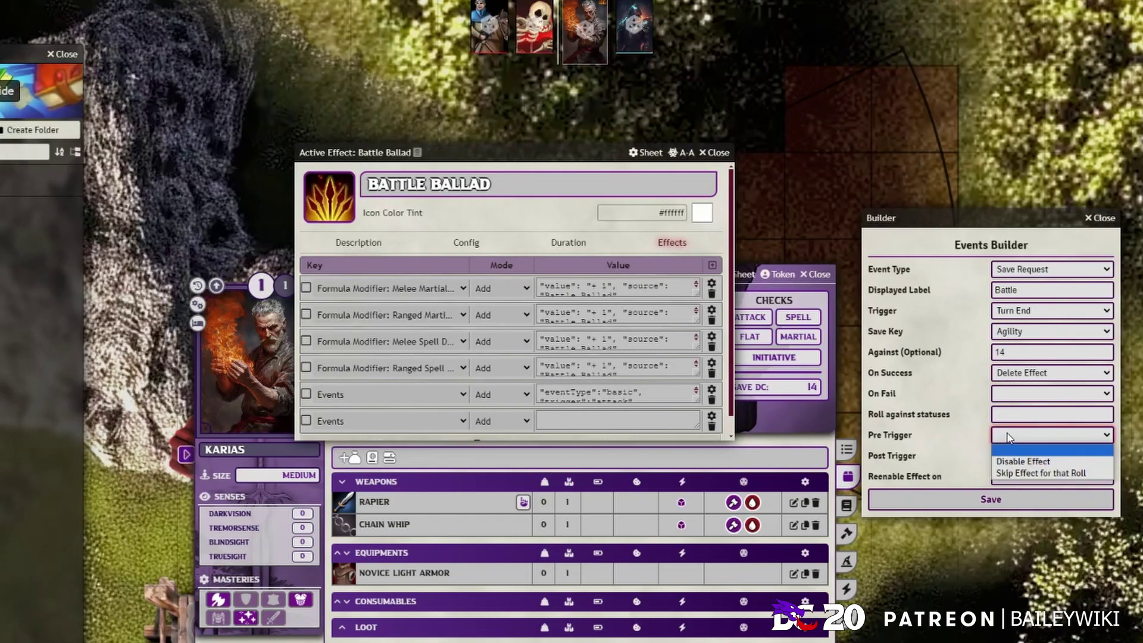
click(1016, 439)
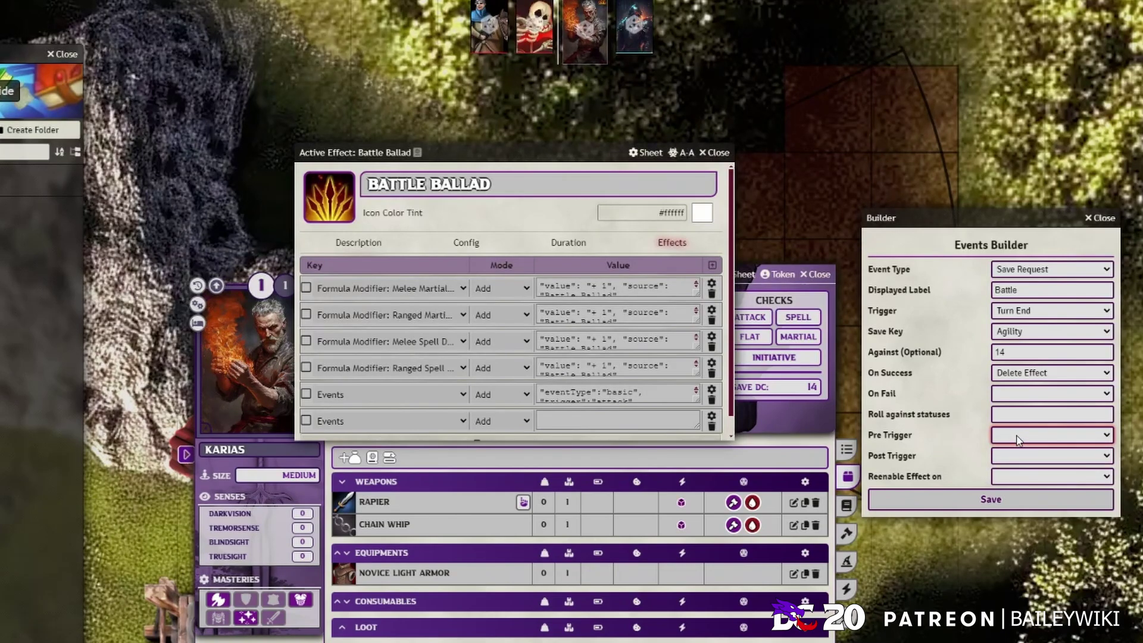
click(1019, 439)
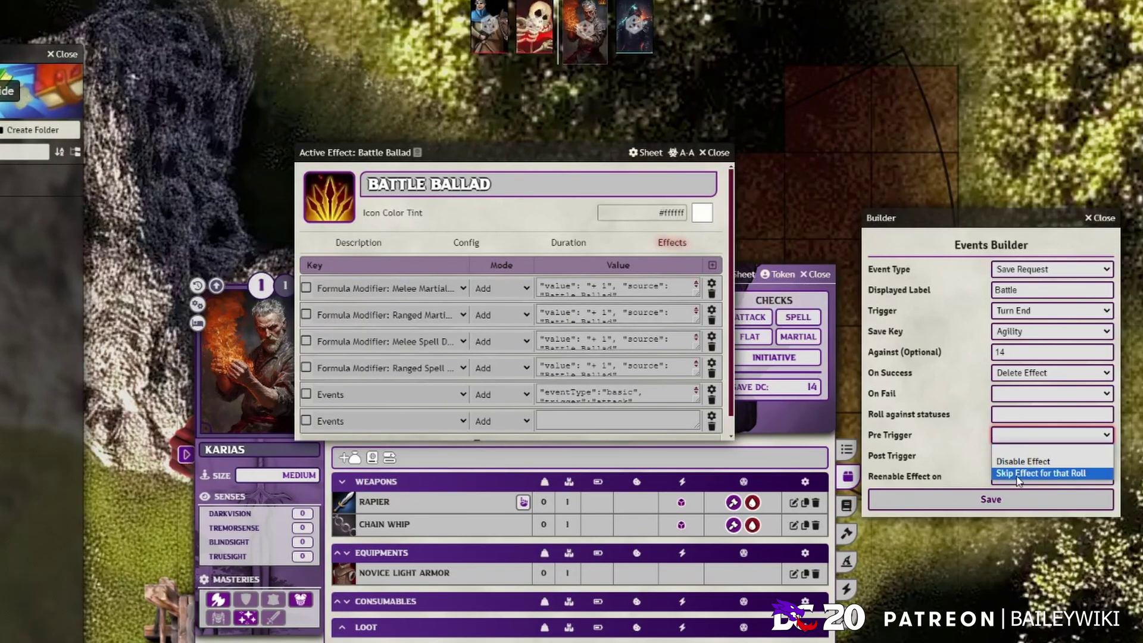
scroll(563, 287, down, 1)
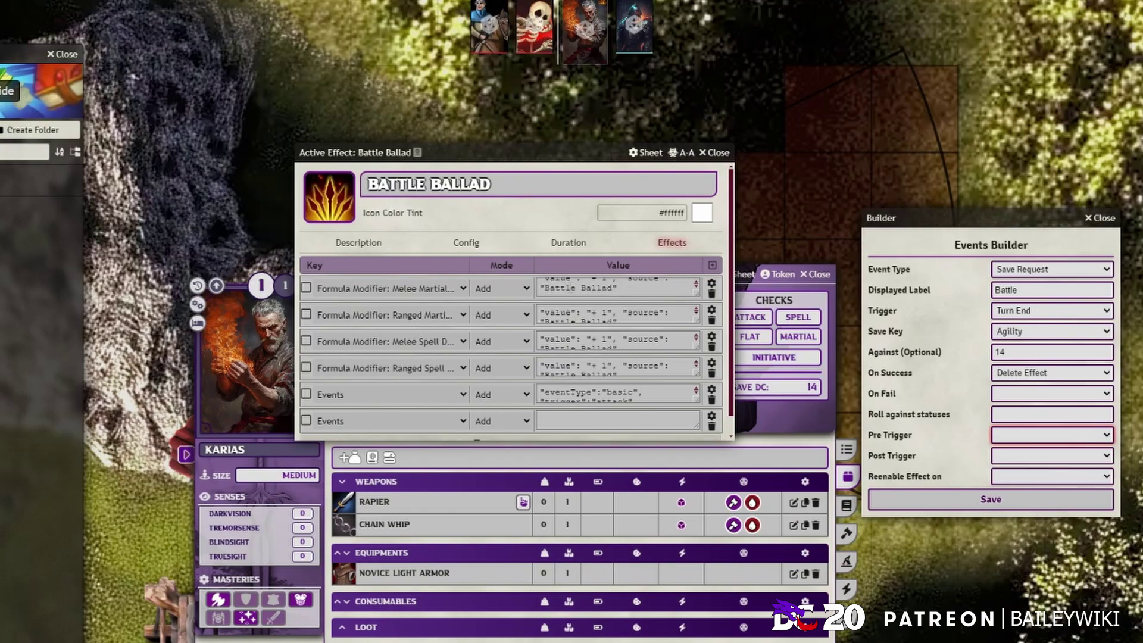
scroll(563, 286, down, 3)
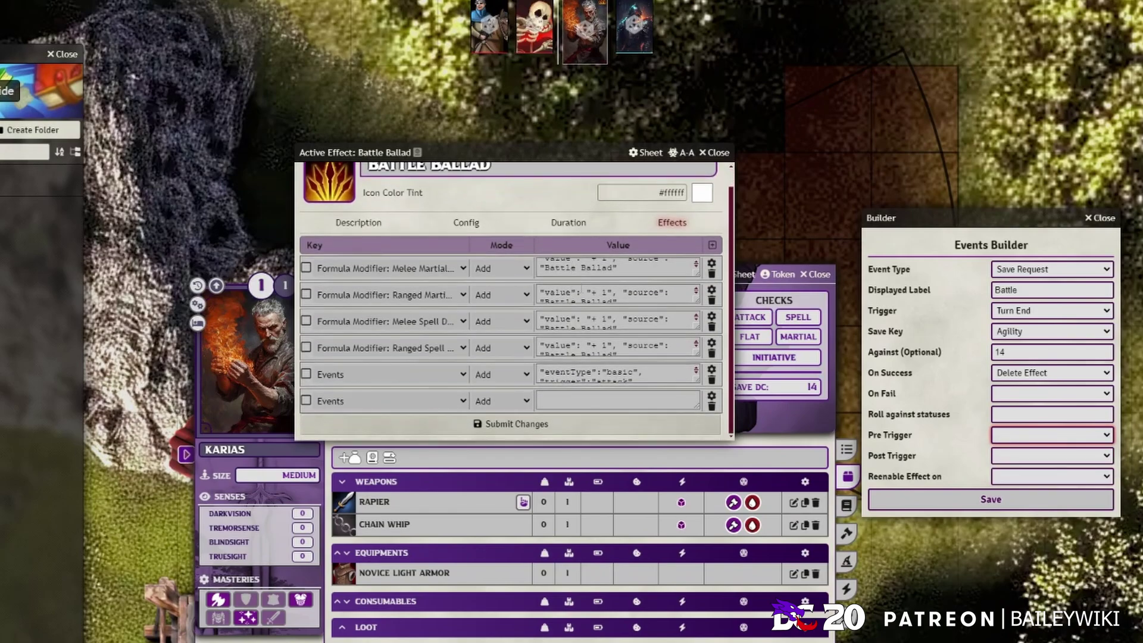
click(1023, 438)
click(1008, 431)
click(1010, 438)
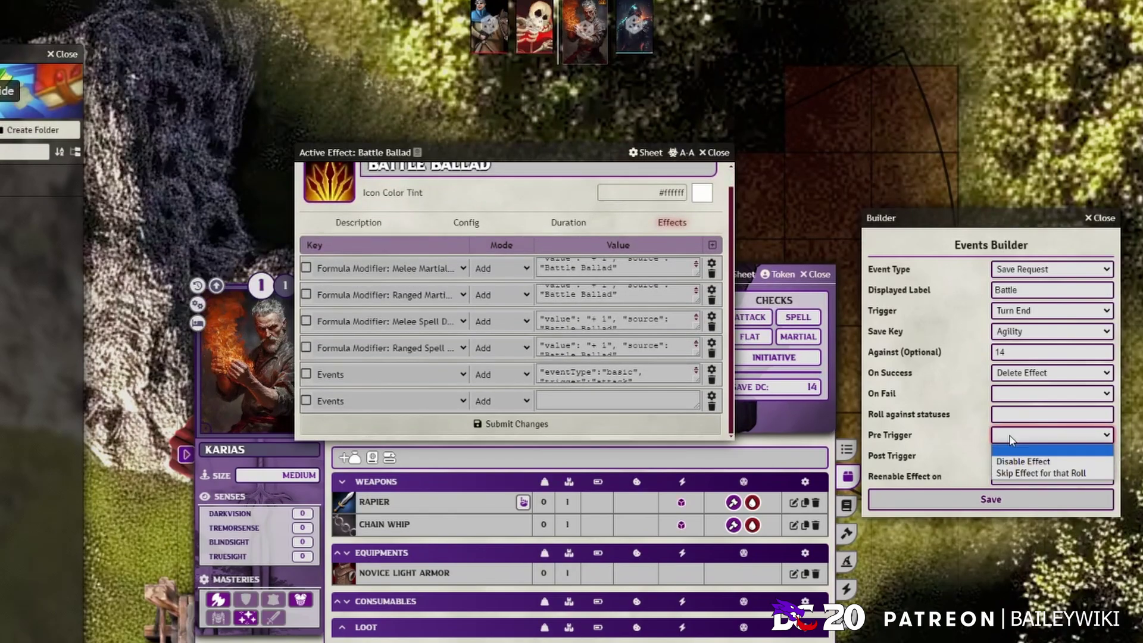
click(1009, 439)
Look through the event's Post Trigger and Reenable Effect On options, leaving both fields empty.
click(1001, 456)
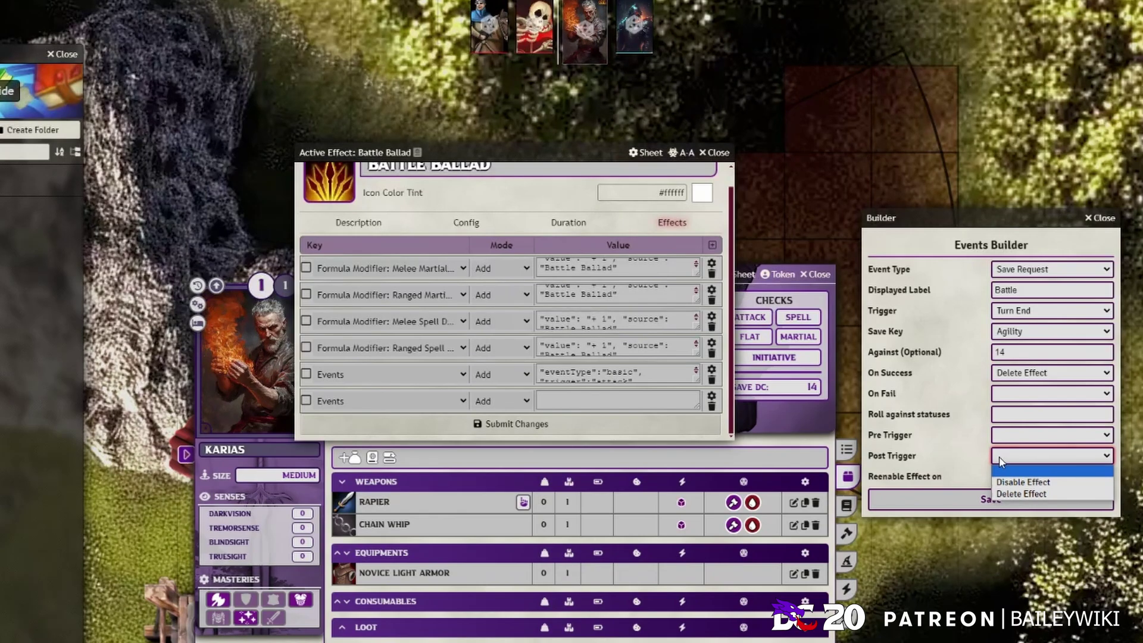
click(1002, 458)
click(1003, 458)
click(1002, 456)
click(1003, 457)
click(1009, 458)
click(1013, 458)
double_click(1014, 463)
double_click(1014, 461)
click(1013, 458)
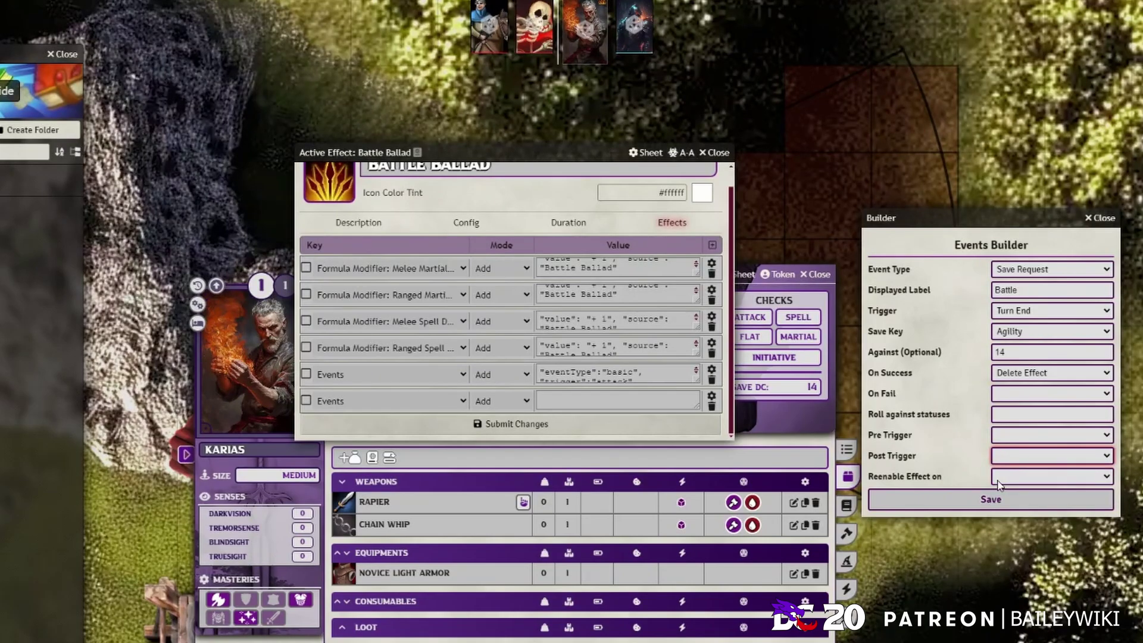
click(1015, 476)
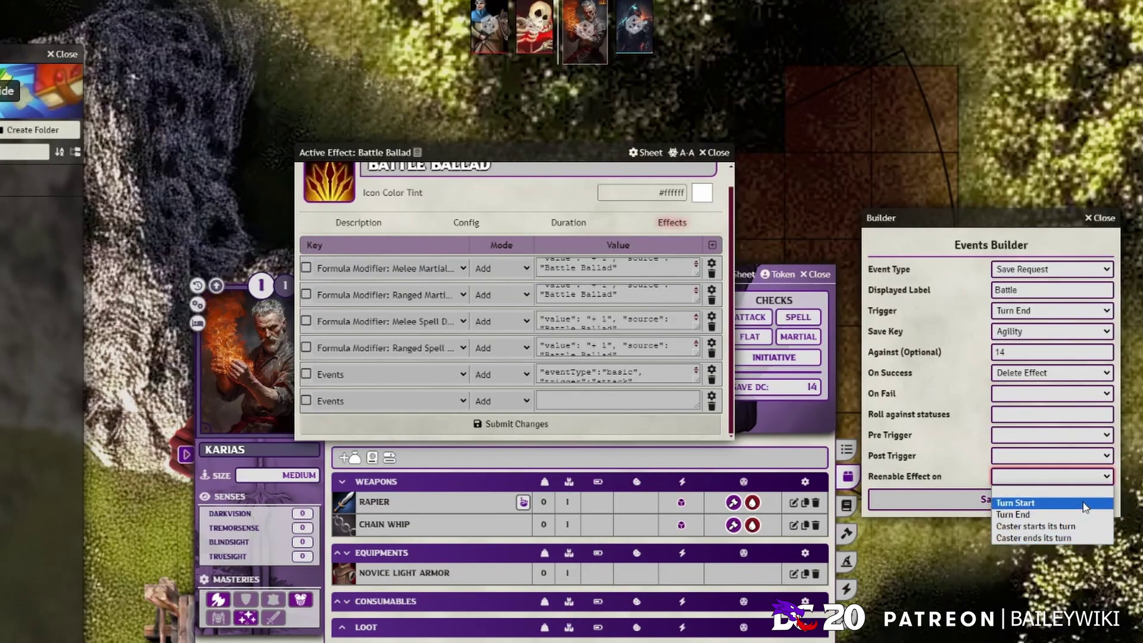
click(1019, 481)
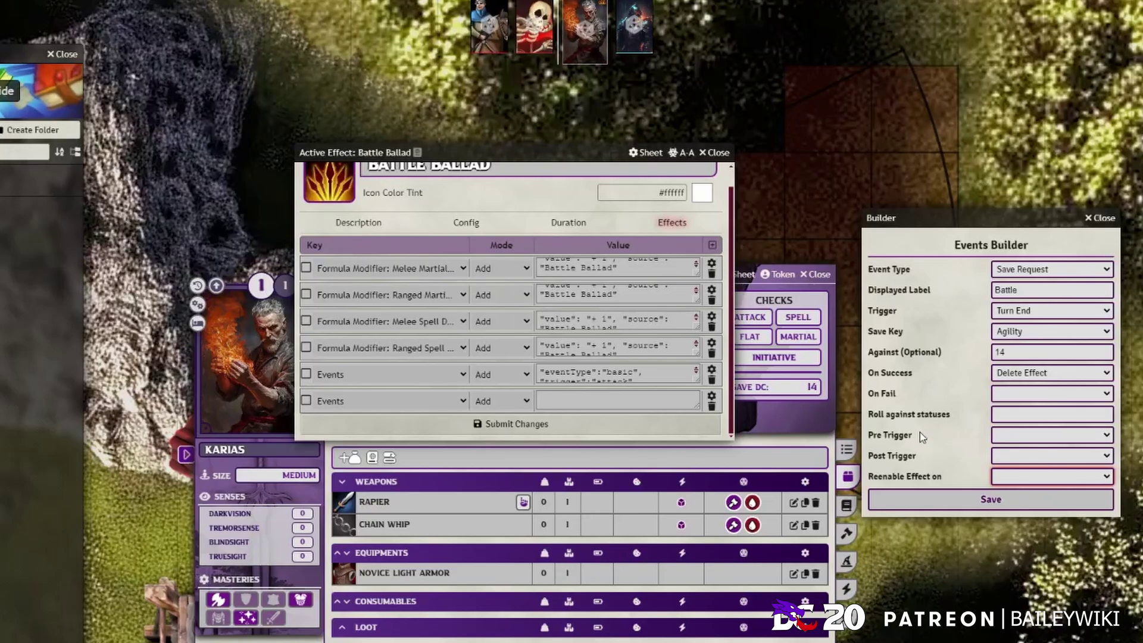
Save the built save request event and enlarge its value field in the new Events entry to review the generated text.
click(981, 502)
scroll(616, 347, down, 4)
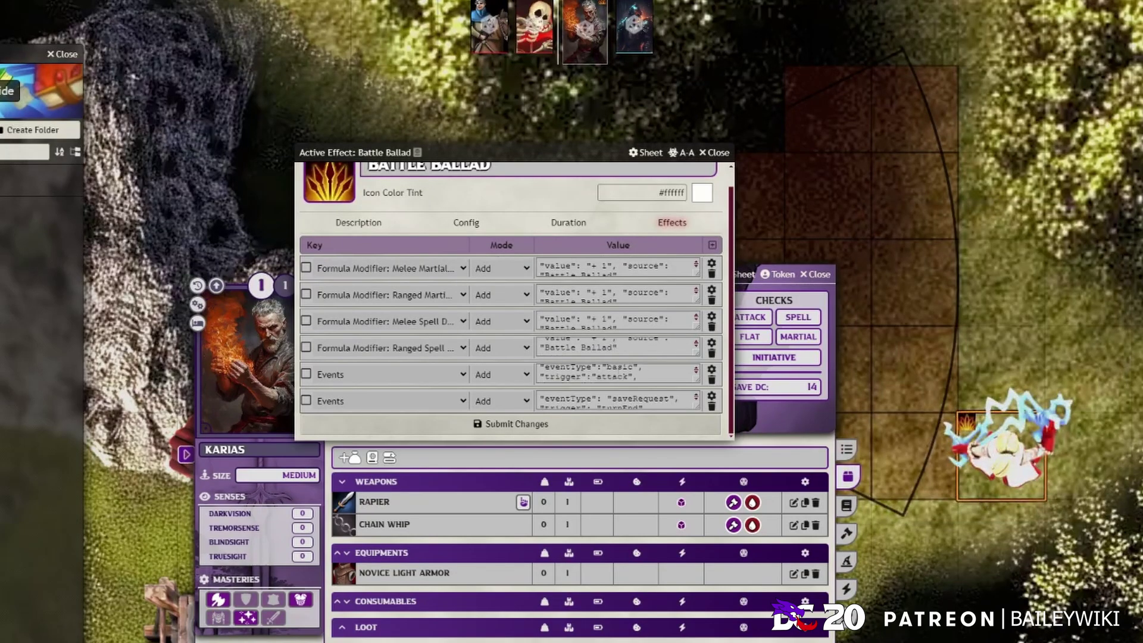
scroll(616, 400, down, 2)
drag(692, 405, 692, 413)
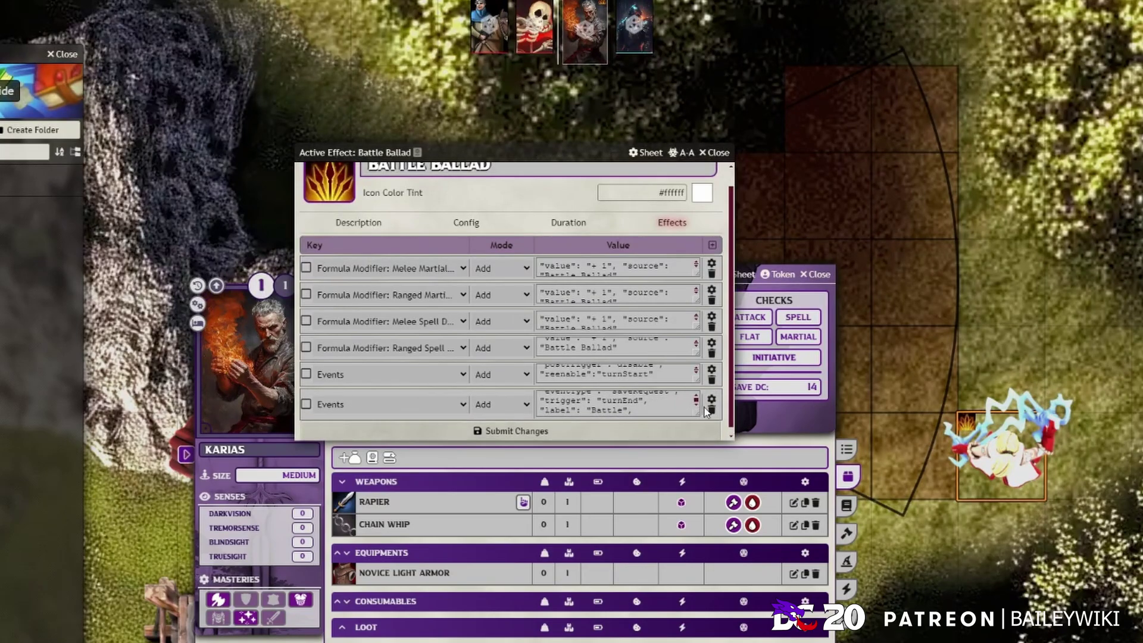
scroll(455, 253, up, 2)
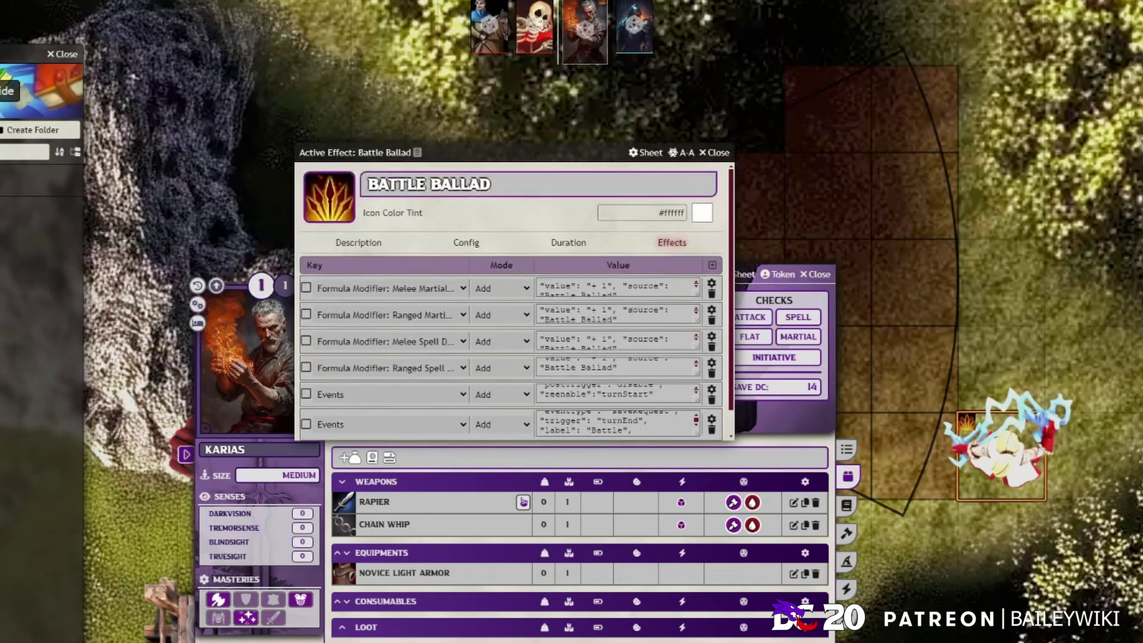
scroll(455, 253, down, 1)
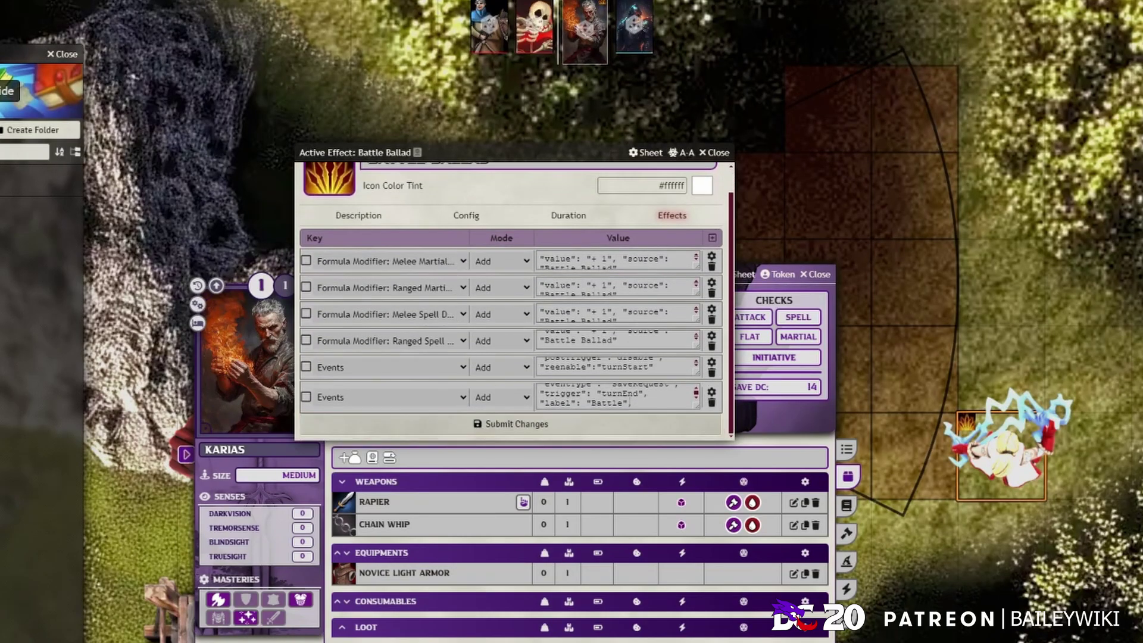
scroll(660, 405, down, 2)
scroll(661, 405, up, 1)
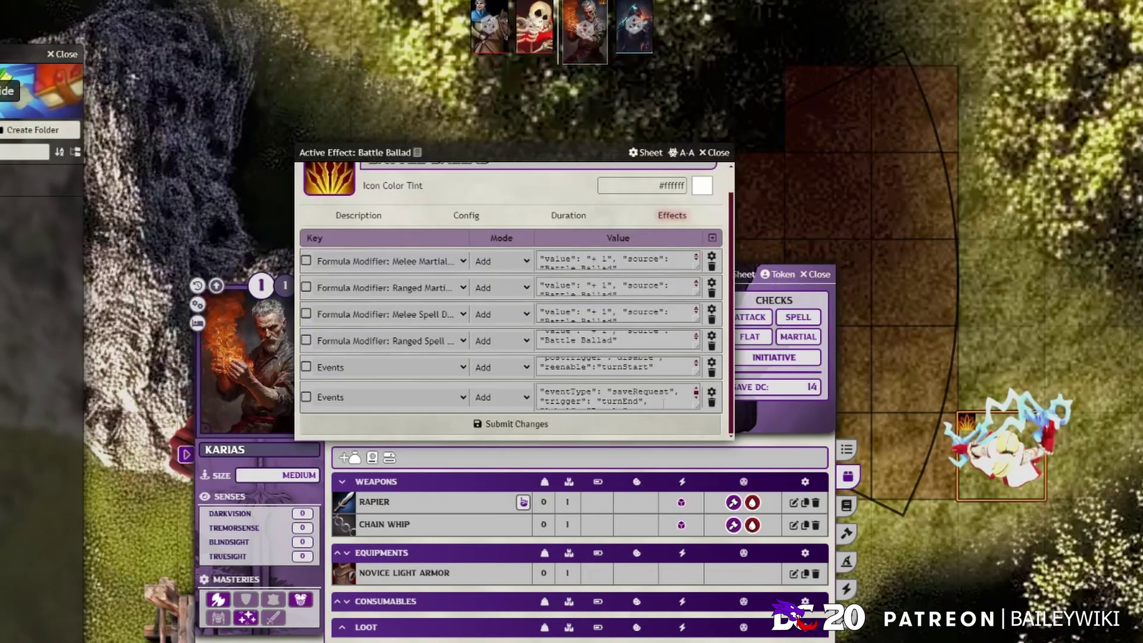
Consult the Event System page of the Advanced System Guide and close the guide.
click(615, 427)
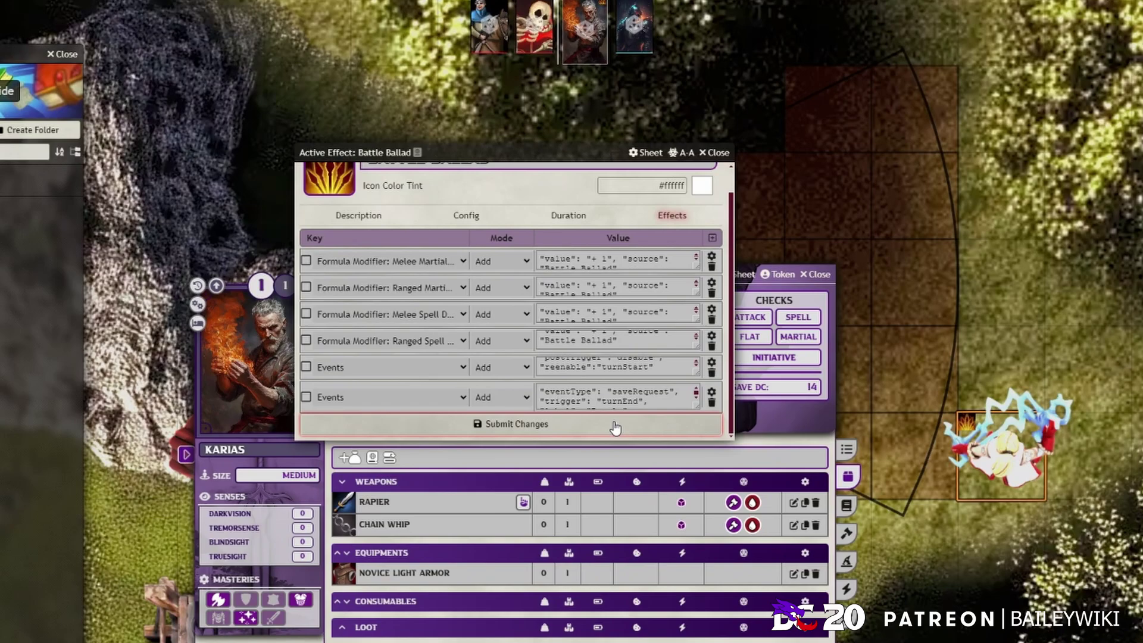
click(615, 427)
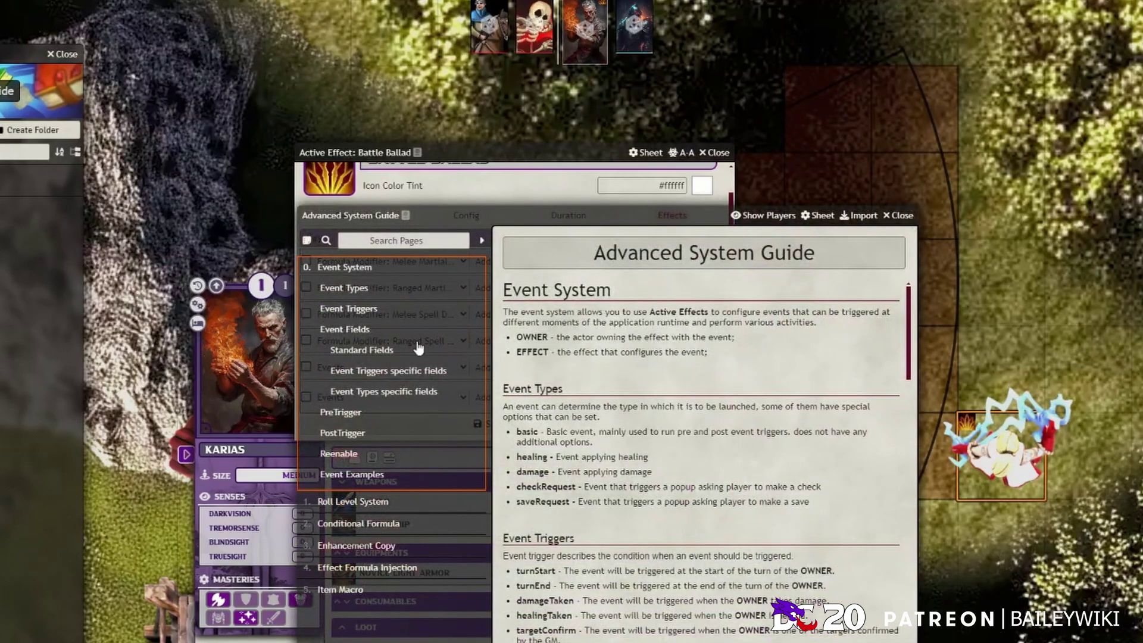
click(900, 215)
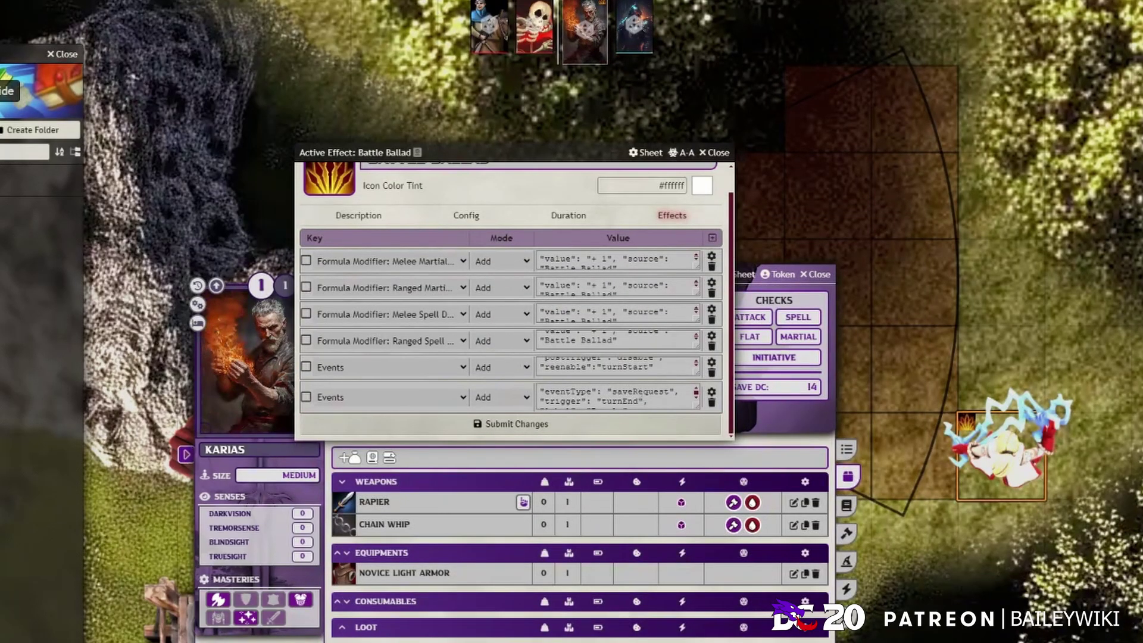
Check the rest of the save request event's value and submit the Battle Ballad effect's changes.
scroll(671, 399, down, 2)
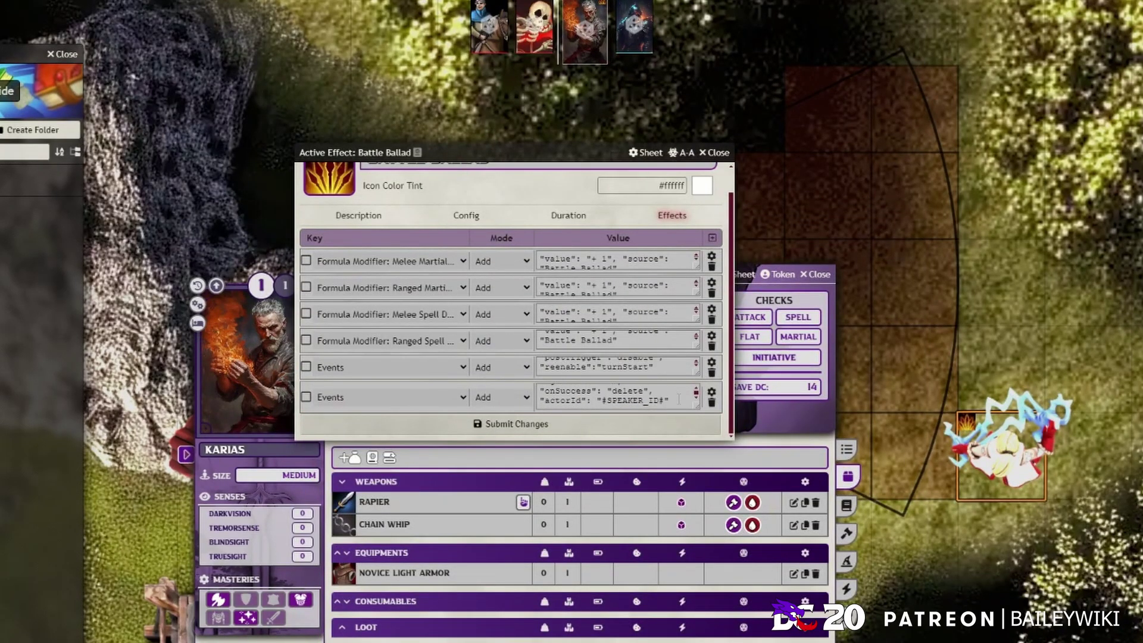
click(672, 399)
scroll(607, 430, down, 1)
click(583, 430)
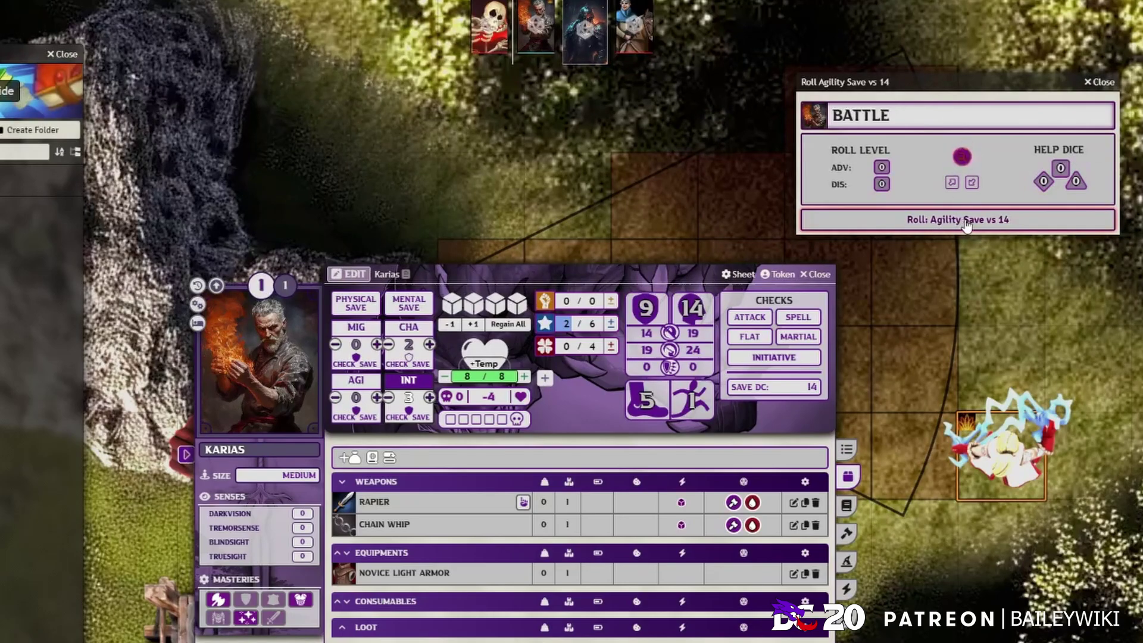
Examine the full text of the save request event in the Battle Ballad effect and close the effect sheet.
scroll(661, 416, down, 1)
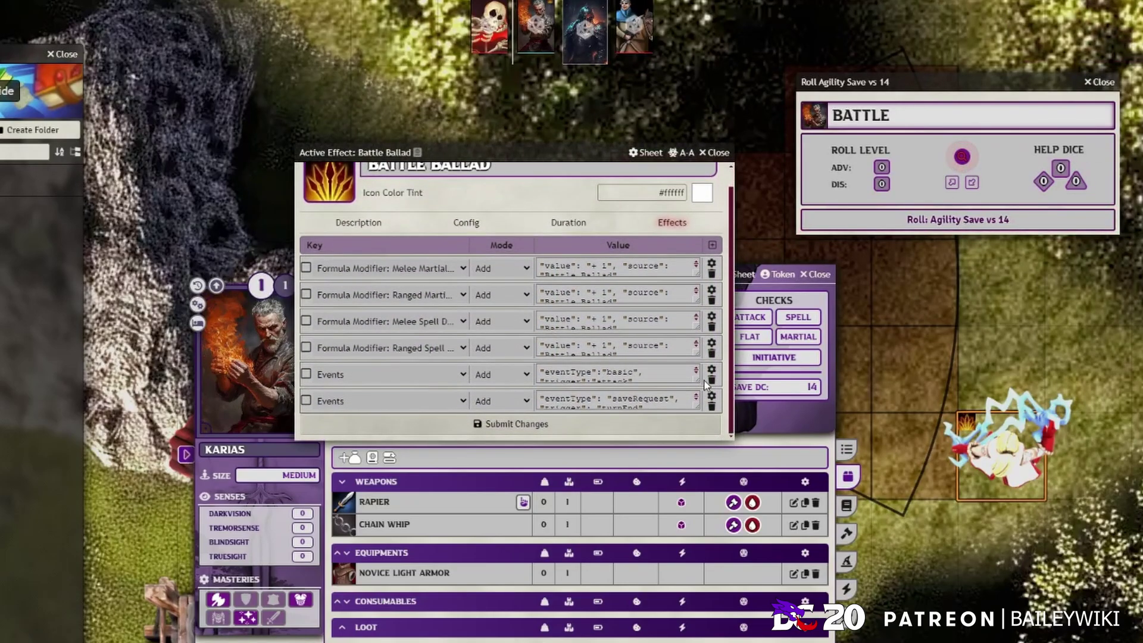
click(661, 425)
scroll(661, 425, down, 1)
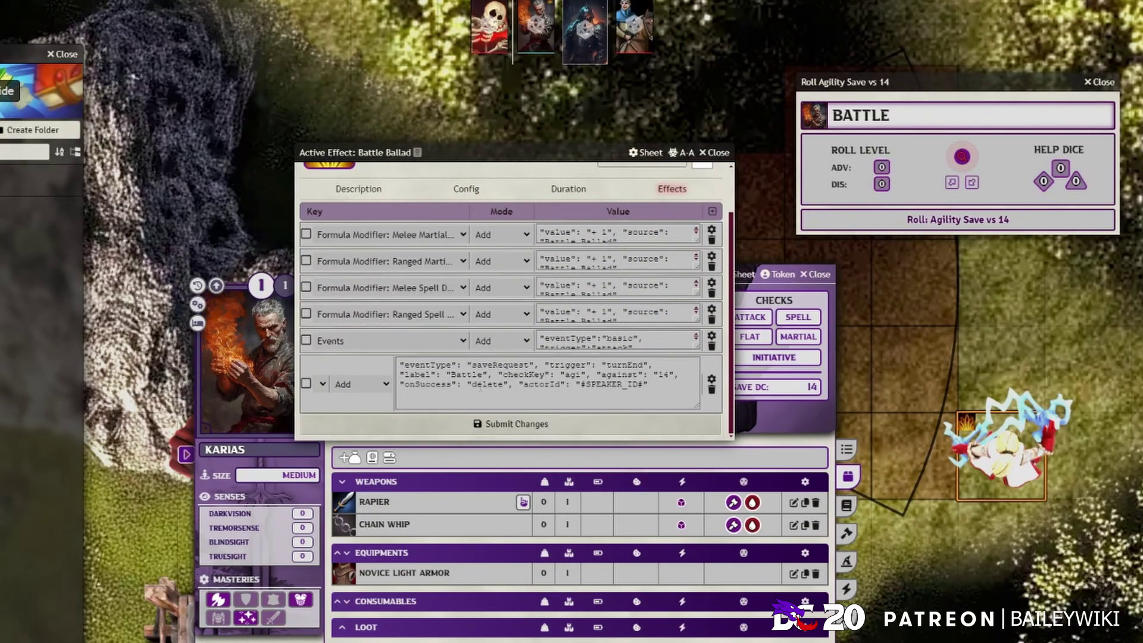
click(714, 152)
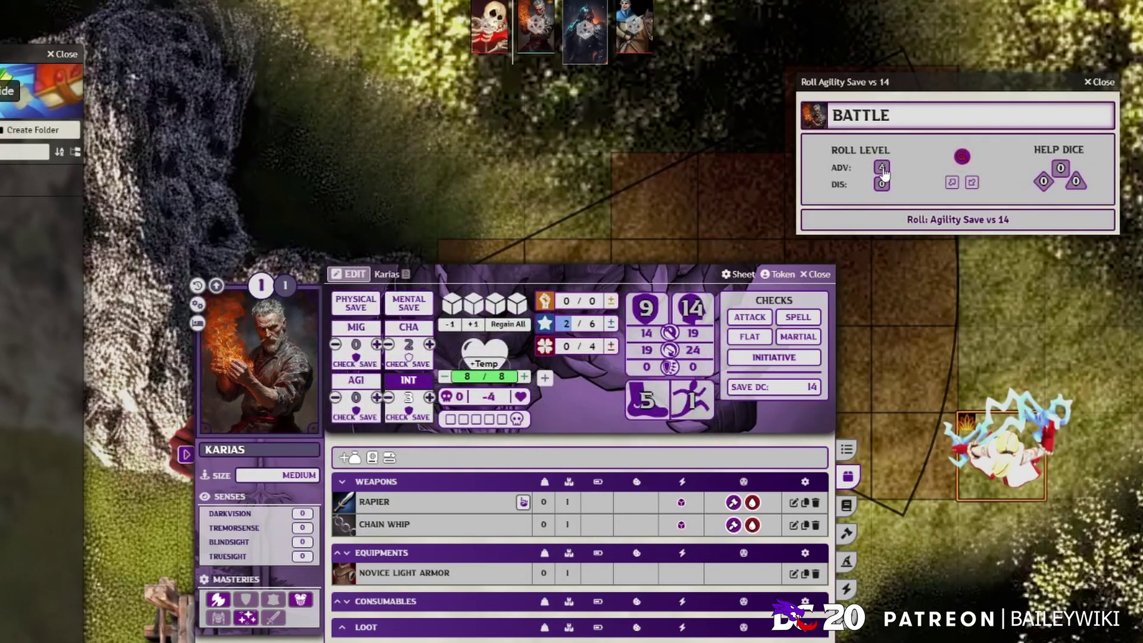
Roll the requested Agility save against 14 for Karias and close the character sheet.
click(936, 222)
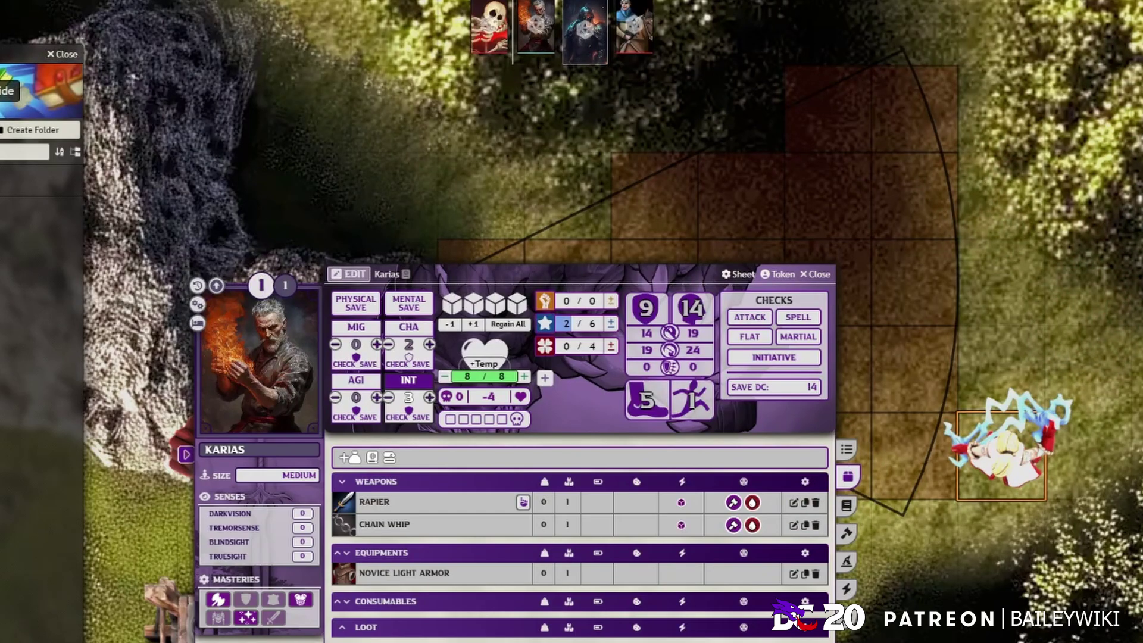
click(819, 275)
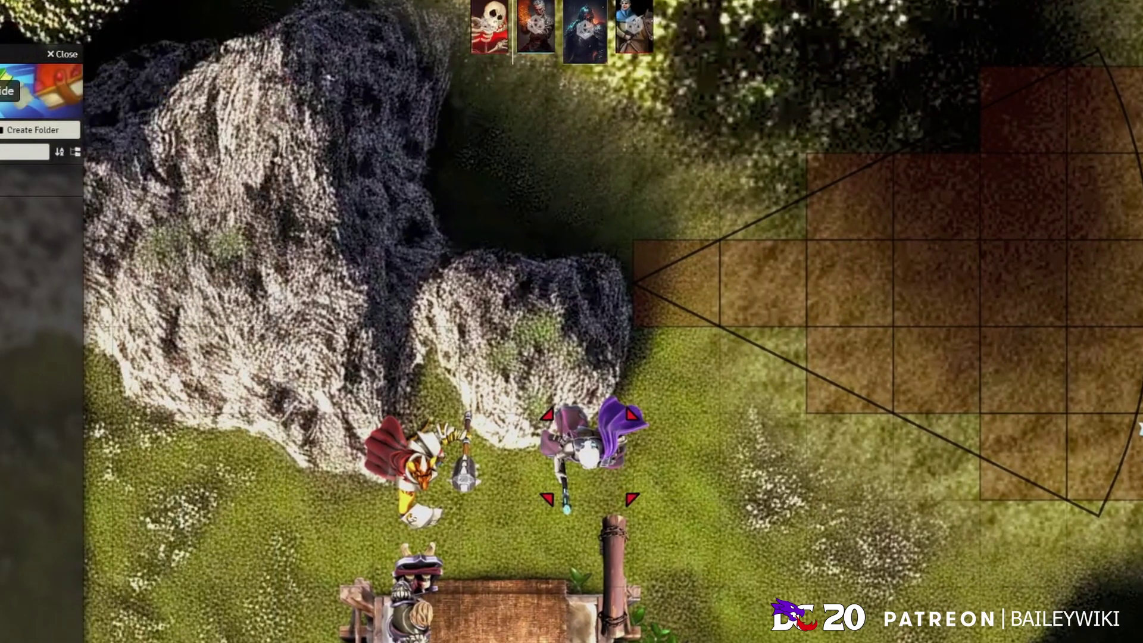
Read the Effect Formula Injection page of the Advanced System Guide in a larger, repositioned window and close the guide.
click(17, 192)
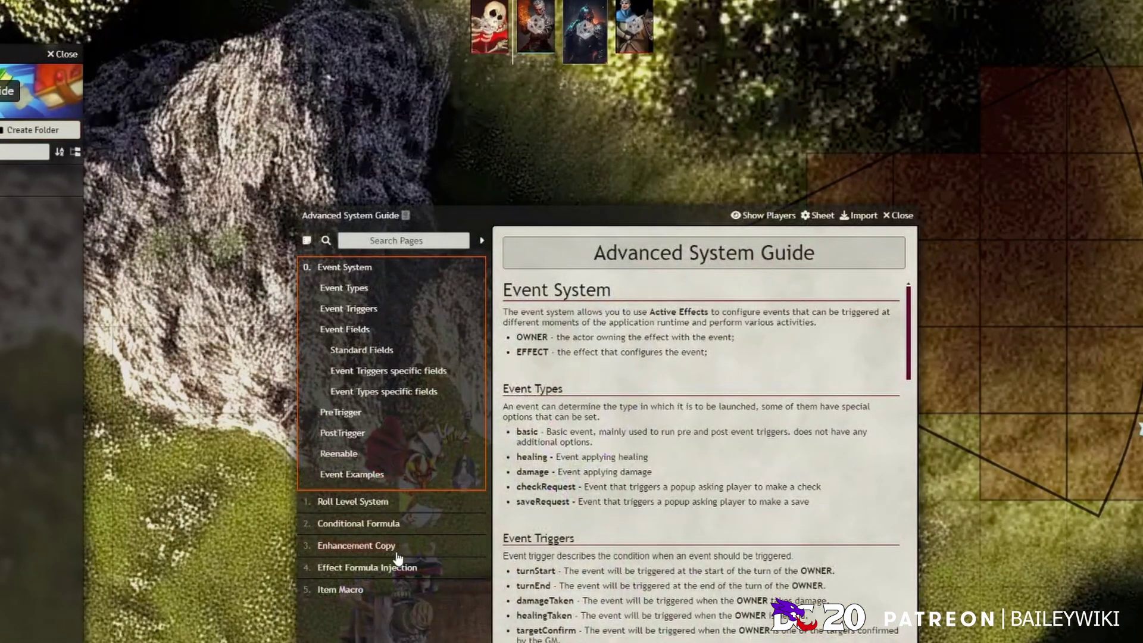
click(360, 567)
drag(576, 202, 337, 83)
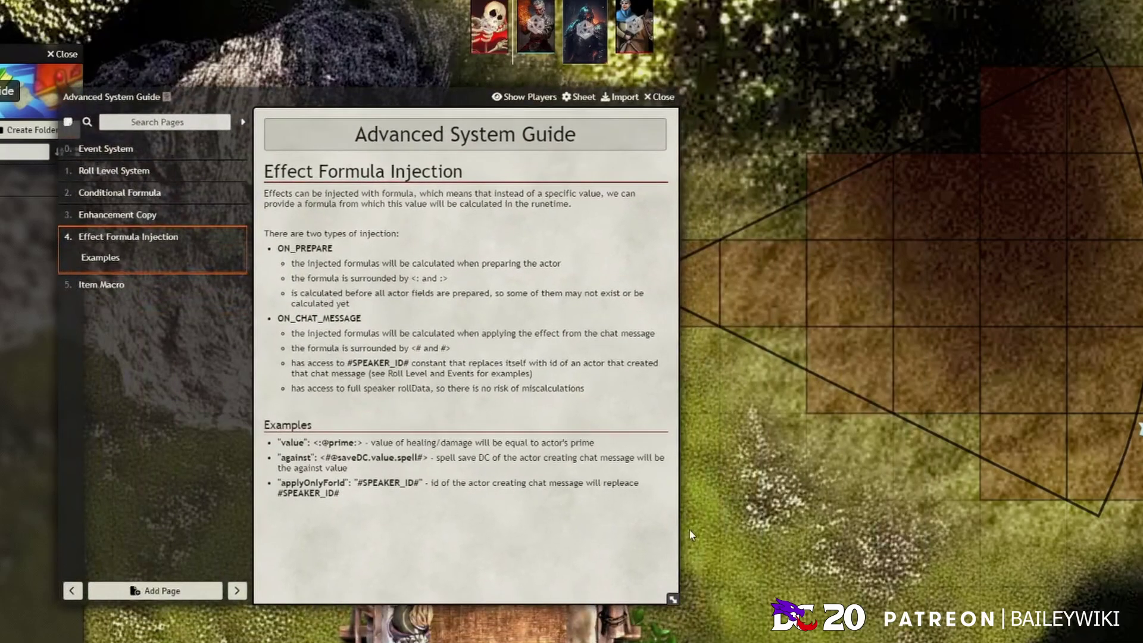
drag(673, 594, 759, 628)
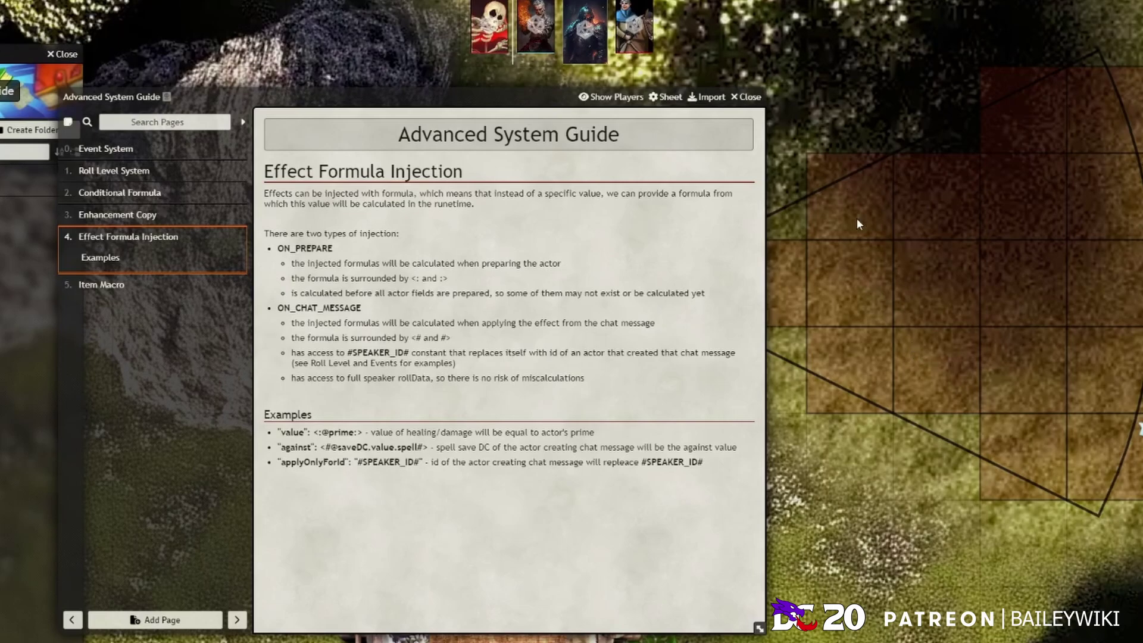
click(745, 97)
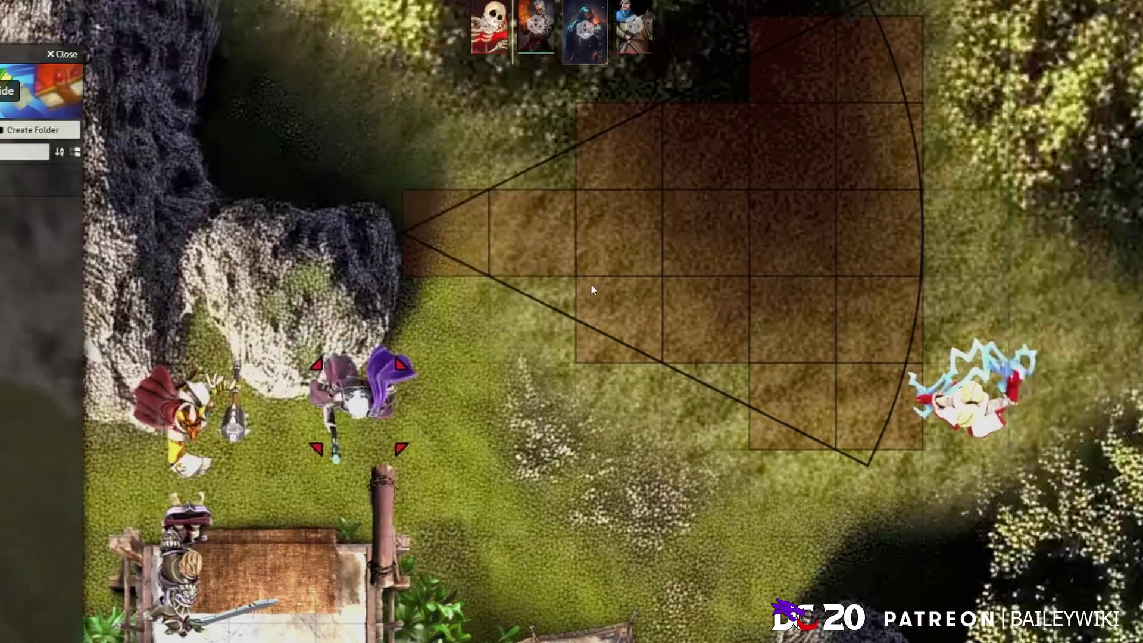
Open the effects list of the Battle Ballad effect in Karias's Bardic Performance feature.
double_click(965, 405)
click(848, 504)
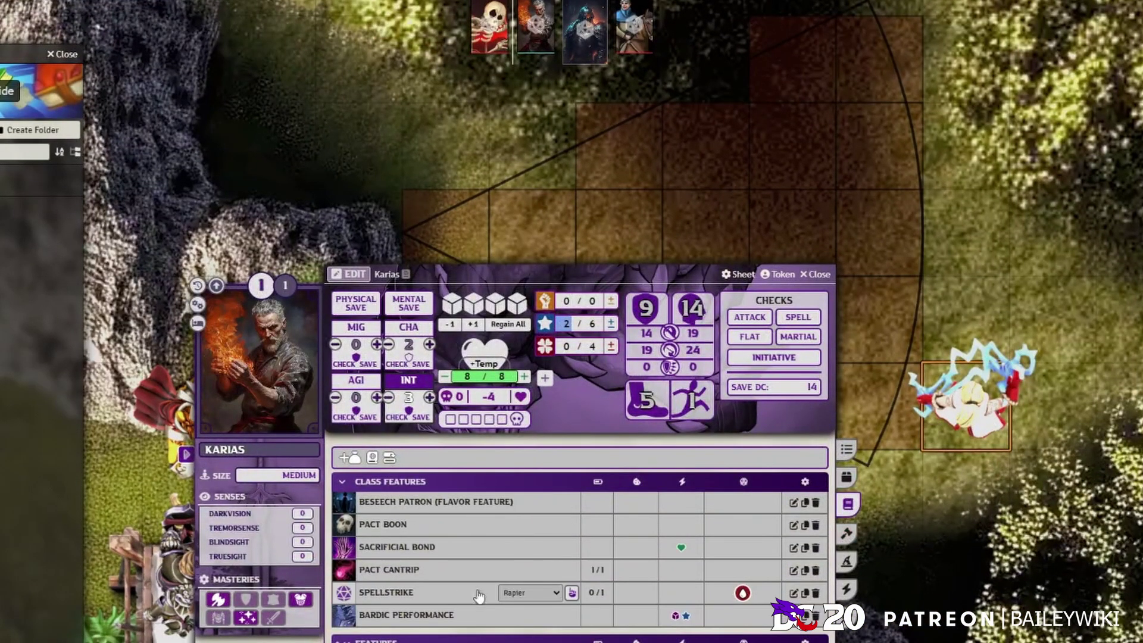
click(793, 615)
click(743, 413)
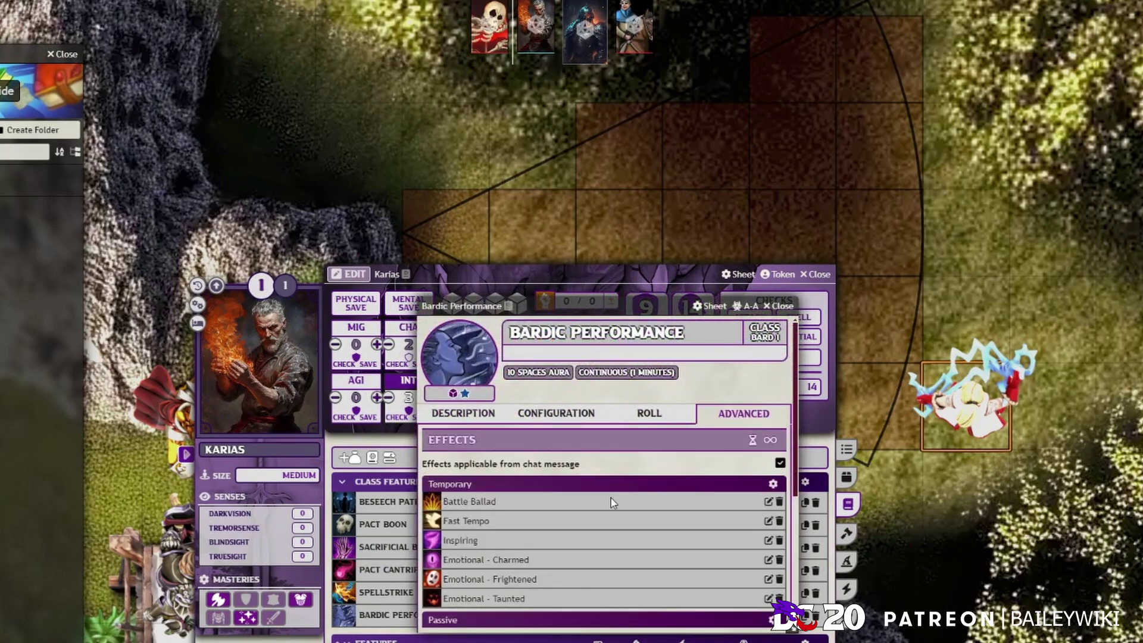
click(541, 501)
click(770, 415)
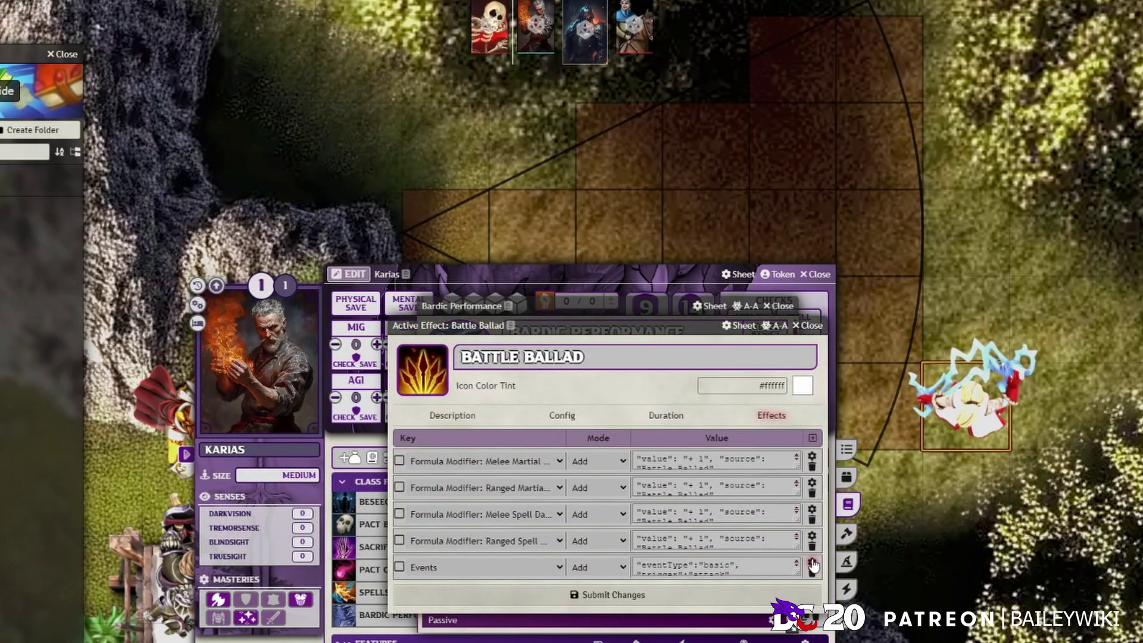
Configure the Battle Ballad event as a save request labelled "battele", triggered at Turn End with Agility as the save key.
click(811, 562)
drag(631, 372, 576, 217)
click(619, 268)
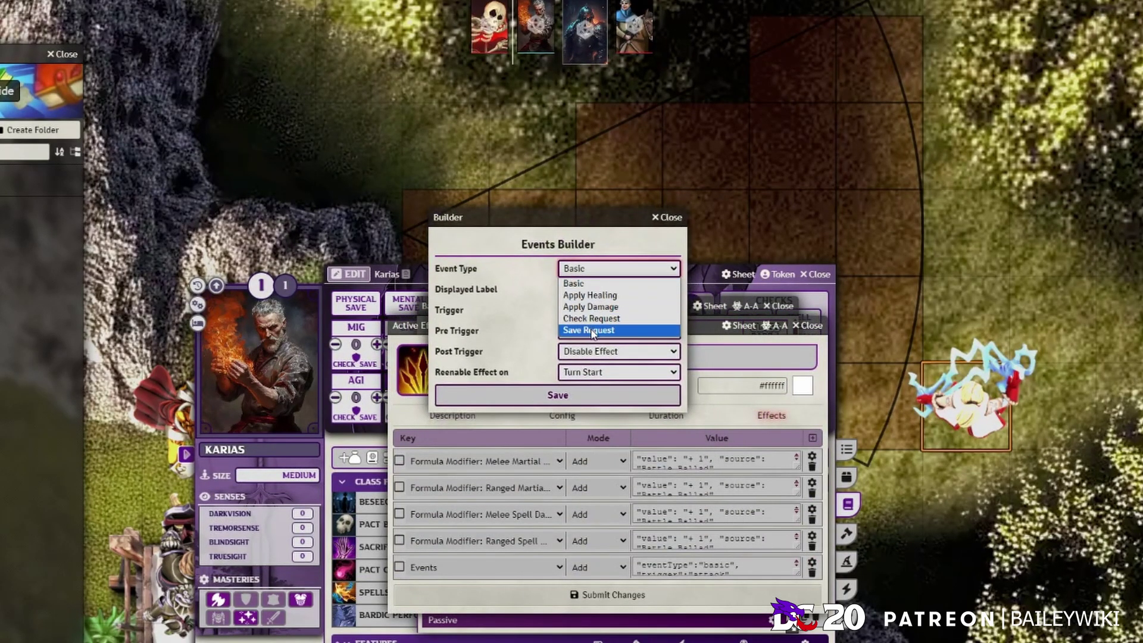
click(591, 331)
click(587, 290)
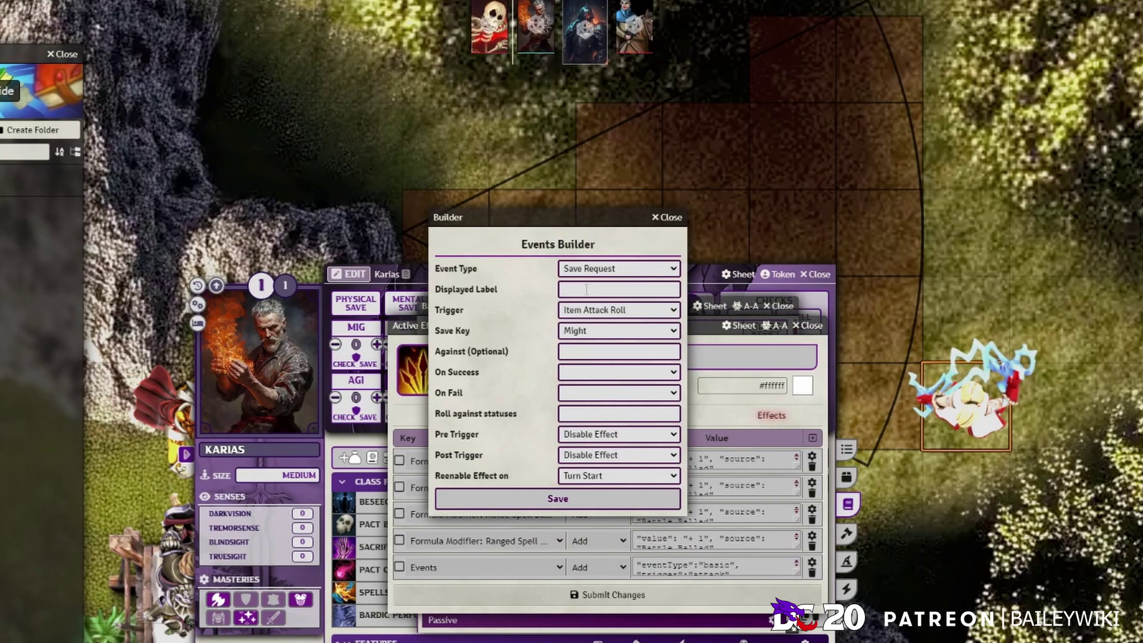
text(battele)
click(619, 330)
click(572, 354)
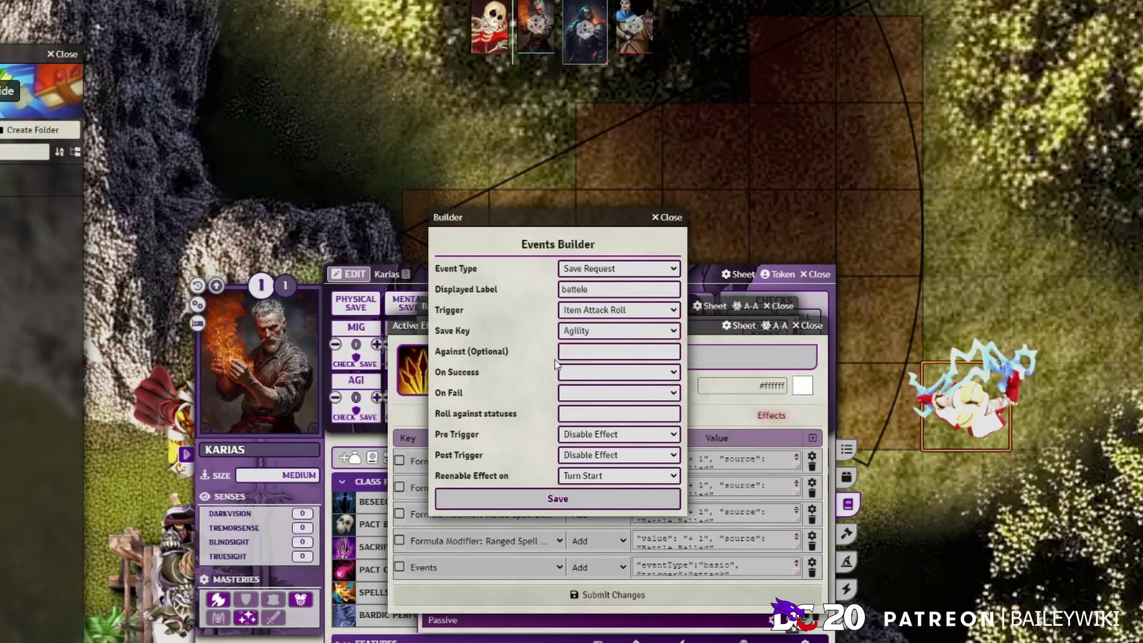
click(580, 311)
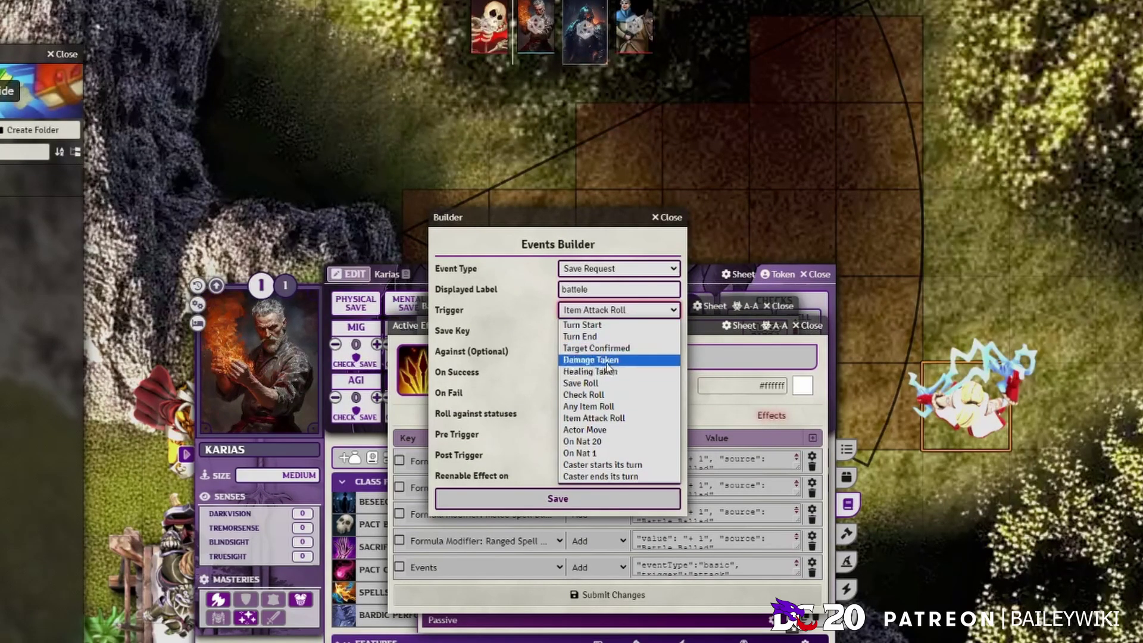
click(602, 336)
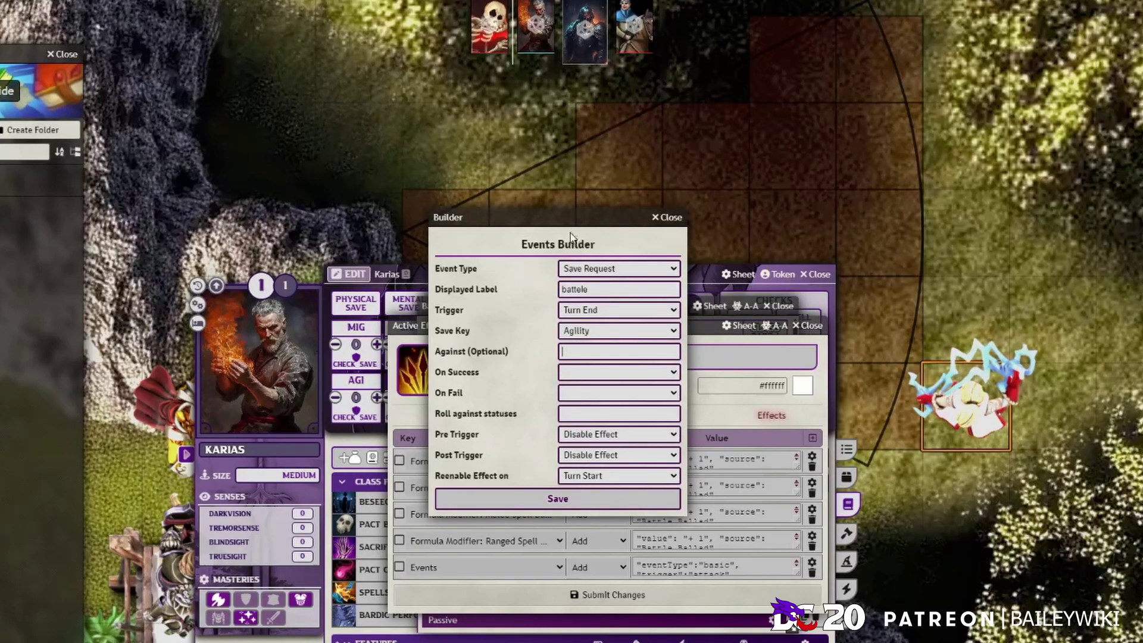
drag(569, 216, 1018, 151)
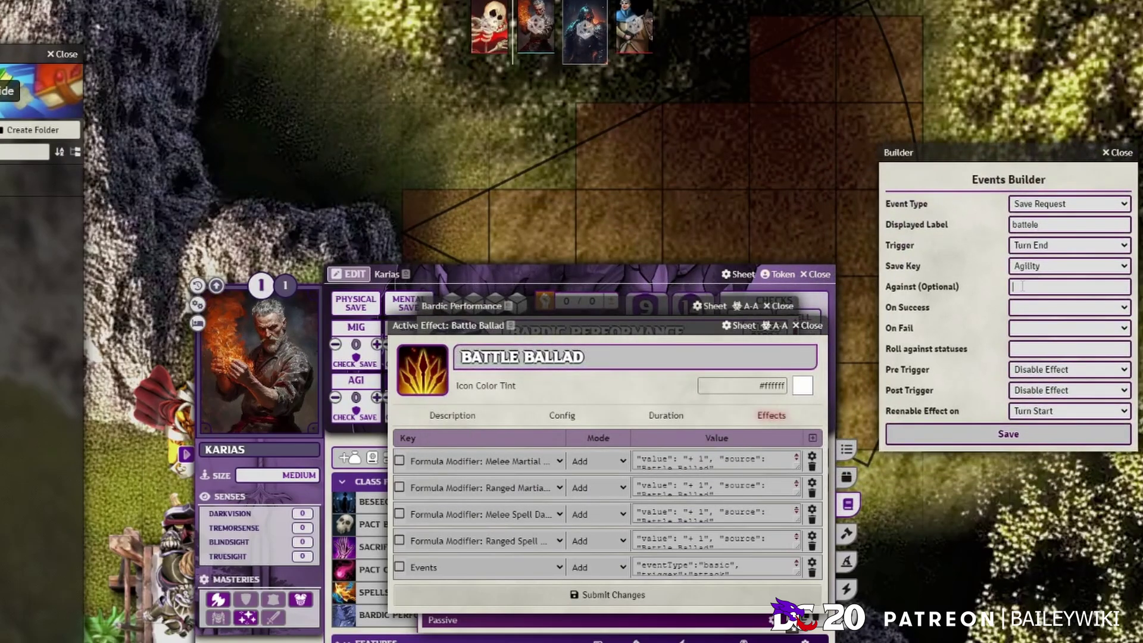
click(1022, 286)
text(14)
key(BackSpace)
text(<##>)
drag(1019, 287, 1044, 286)
click(1026, 287)
text(@saveDC)
key(BackSpace)
key(BackSpace)
key(BackSpace)
key(BackSpace)
key(BackSpace)
key(BackSpace)
key(BackSpace)
key(BackSpace)
key(ctrl+z)
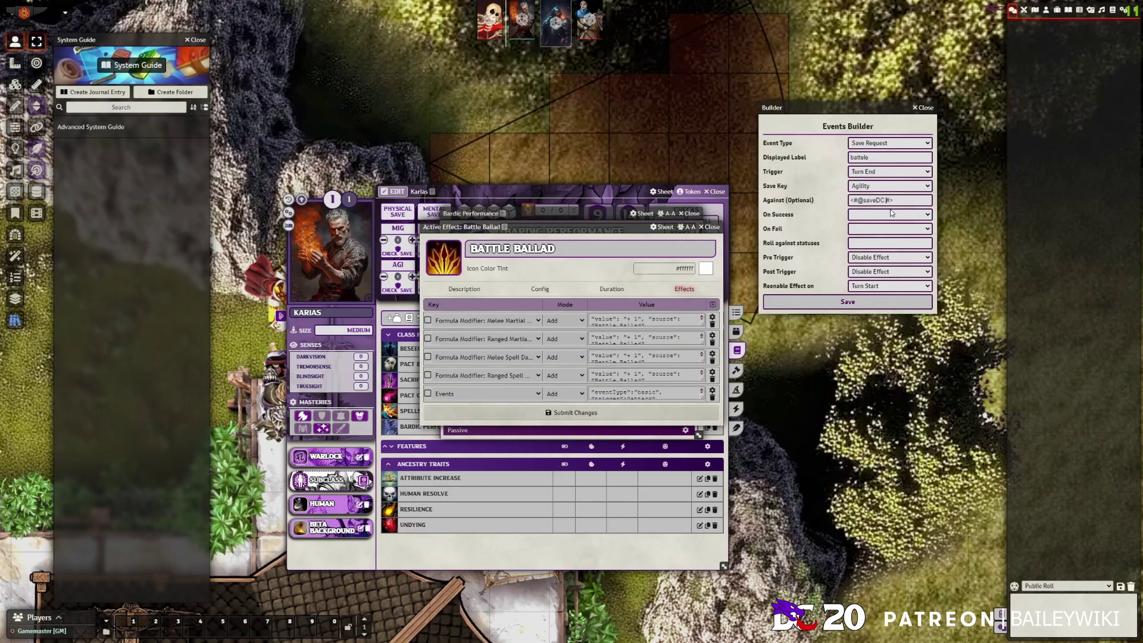
text(.spell)
text( ba)
text(lue)
drag(590, 223, 216, 228)
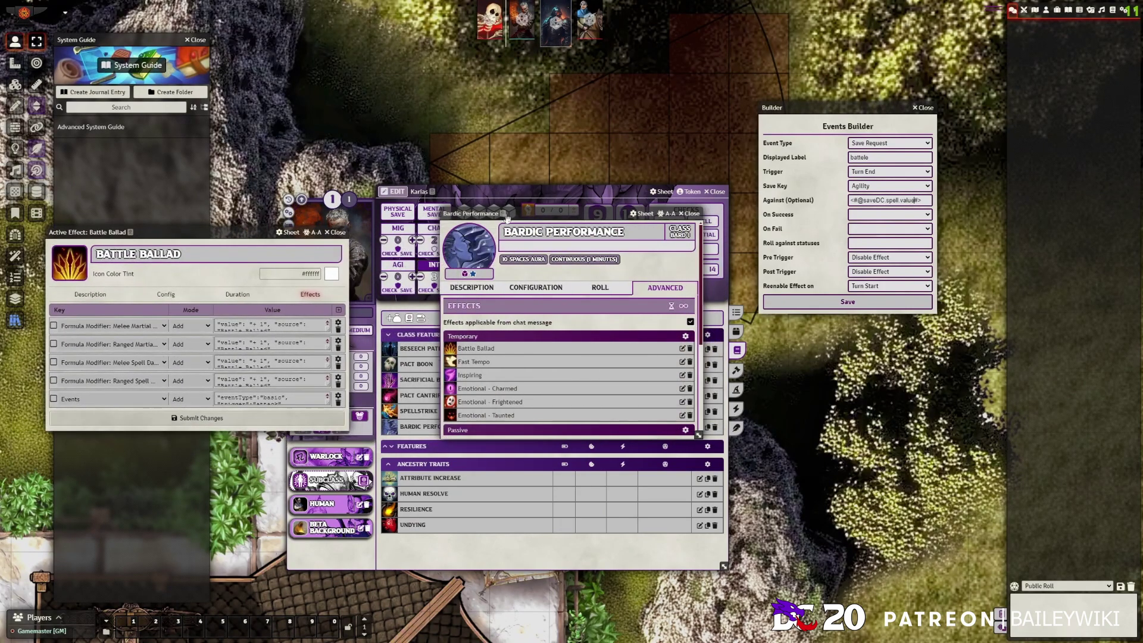
drag(541, 217, 527, 238)
click(847, 302)
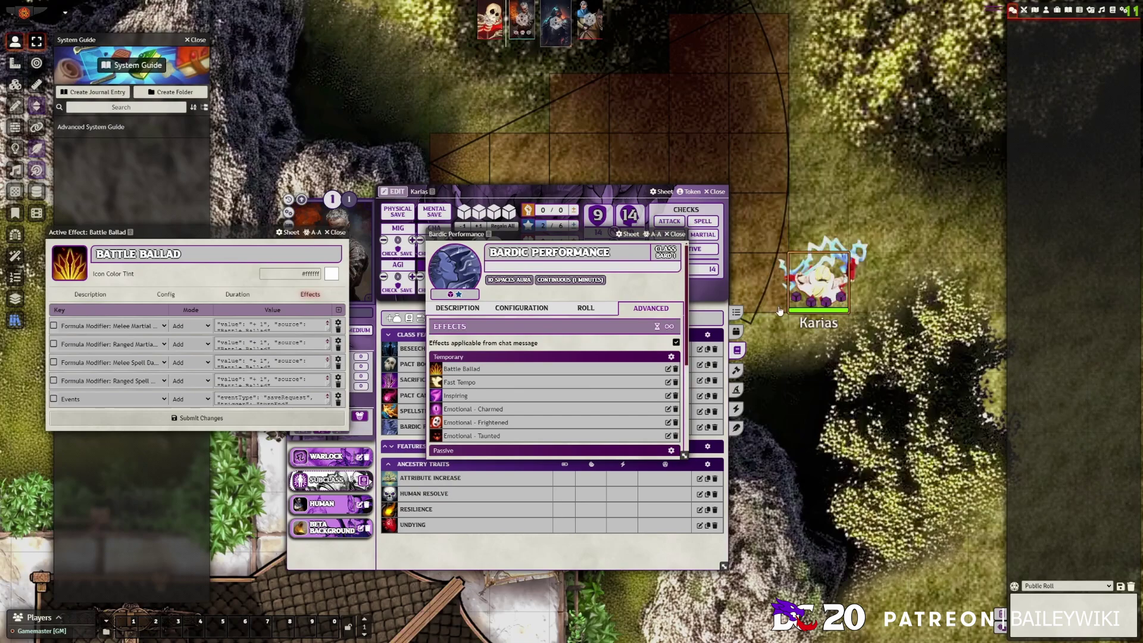
Enlarge the Battle Ballad event's value to check the injected formula, and submit the effect's changes.
drag(326, 400, 331, 425)
drag(239, 415, 109, 415)
scroll(198, 357, down, 1)
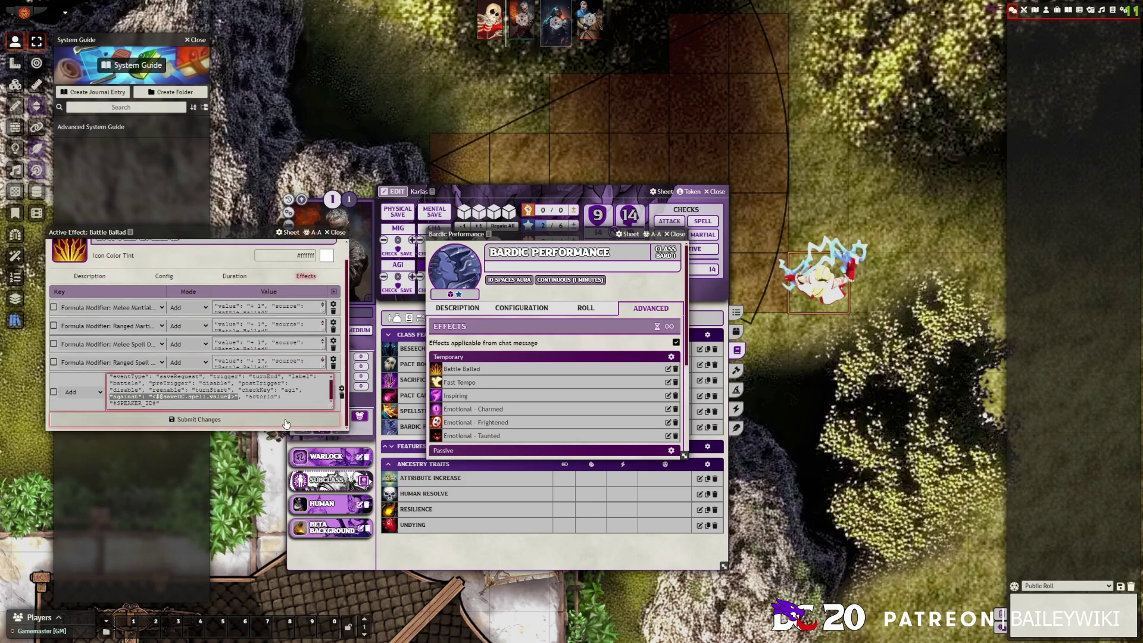
click(286, 421)
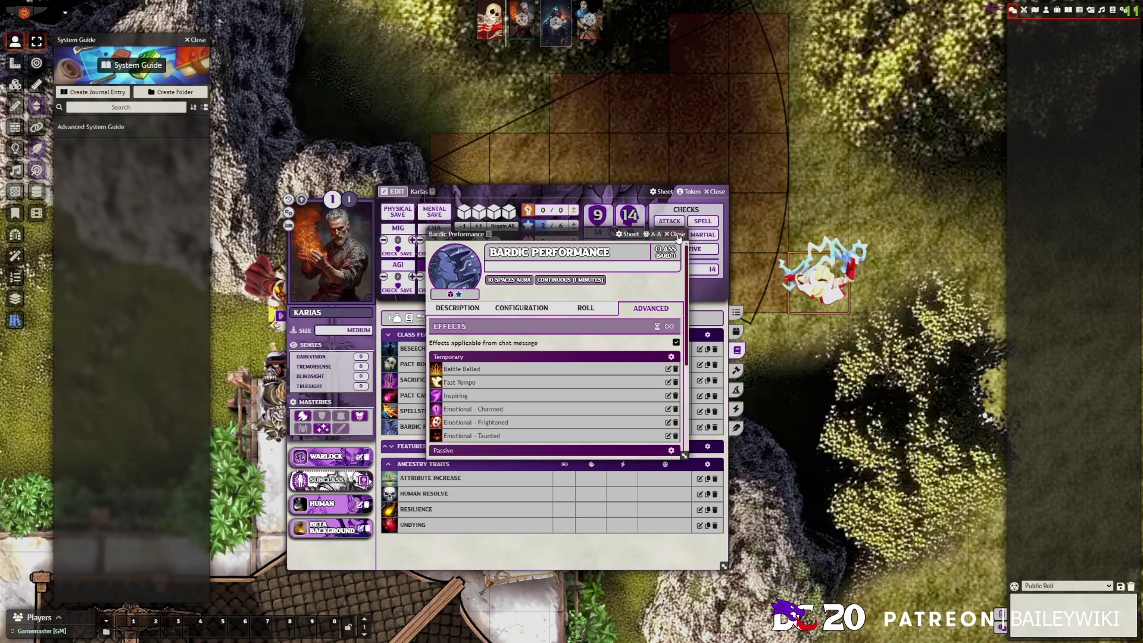
Rearrange the item and character sheets and use Karias's Bardic Performance feature.
drag(553, 233, 181, 191)
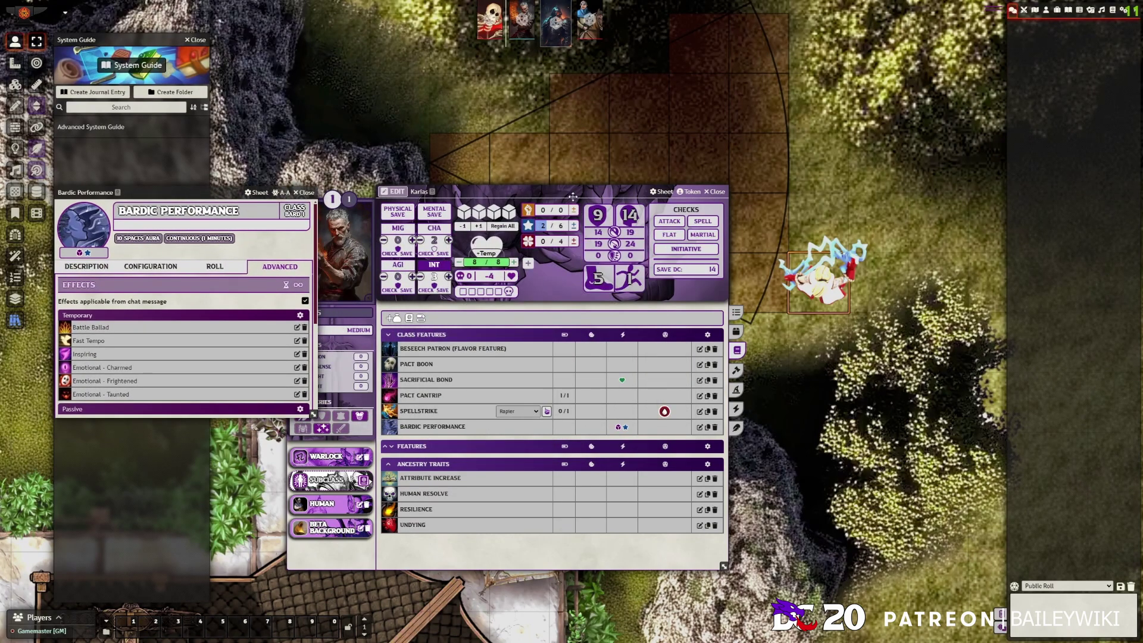
drag(572, 197, 623, 169)
click(787, 324)
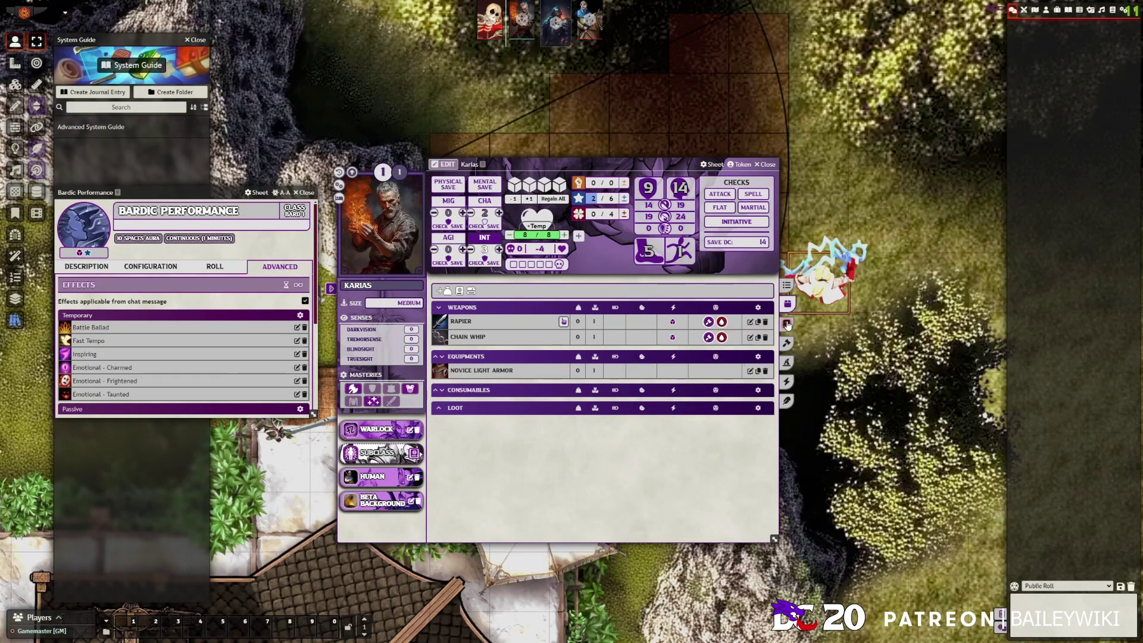
click(787, 324)
mouse_move(529, 400)
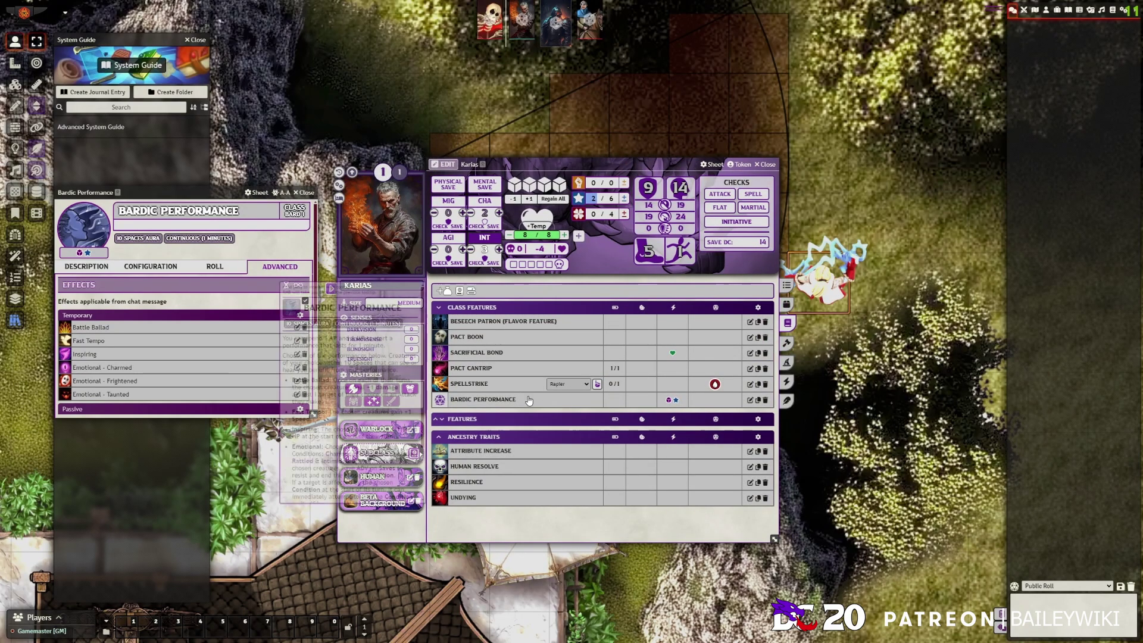
click(440, 399)
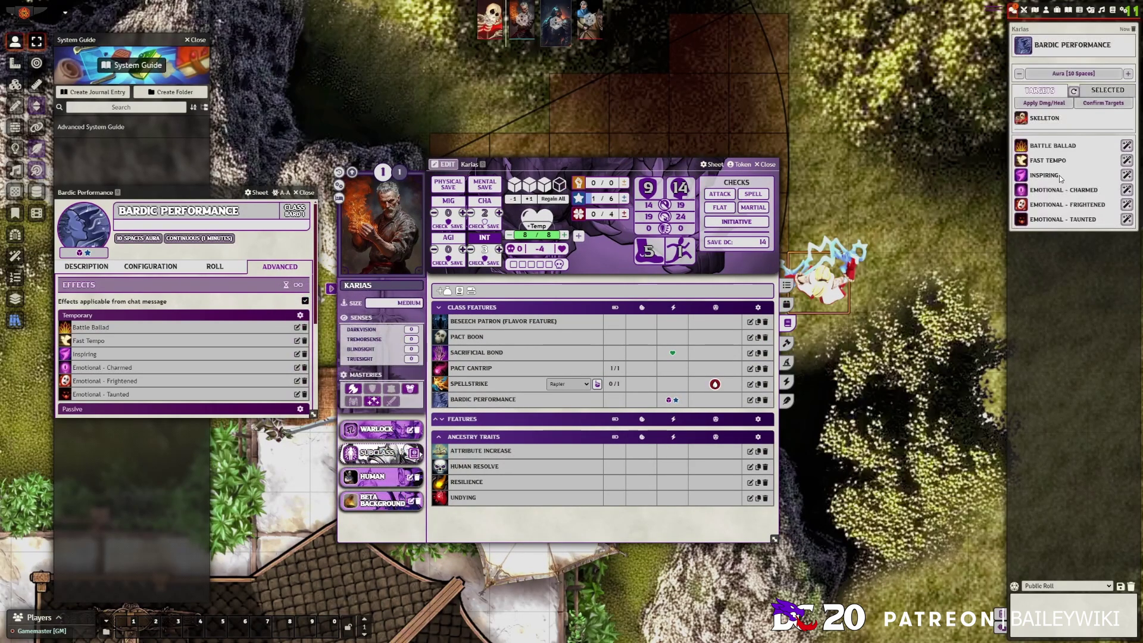
Apply Battle Ballad from the chat message to the skeleton and enlarge the applied effect's event value for reading.
drag(760, 159, 591, 177)
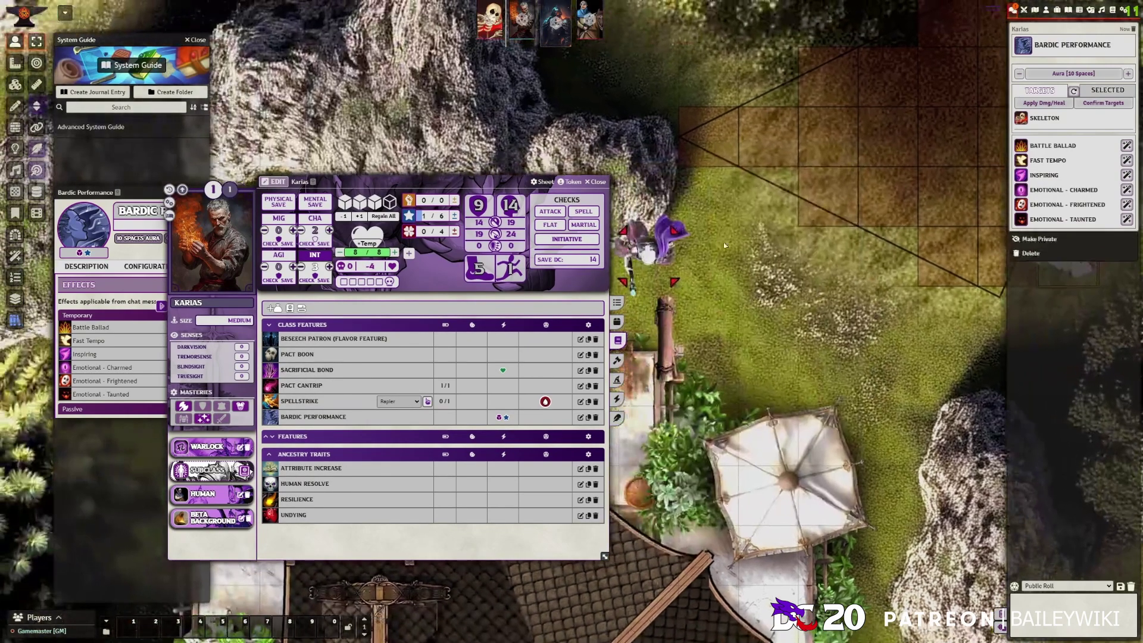
click(1125, 145)
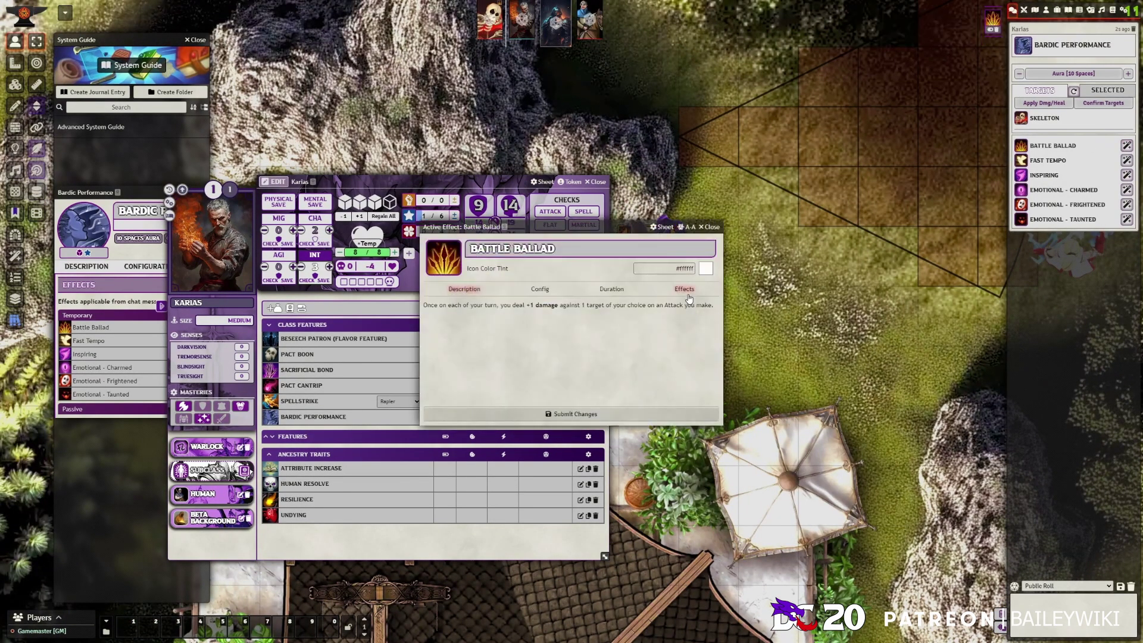
click(684, 290)
scroll(646, 393, down, 2)
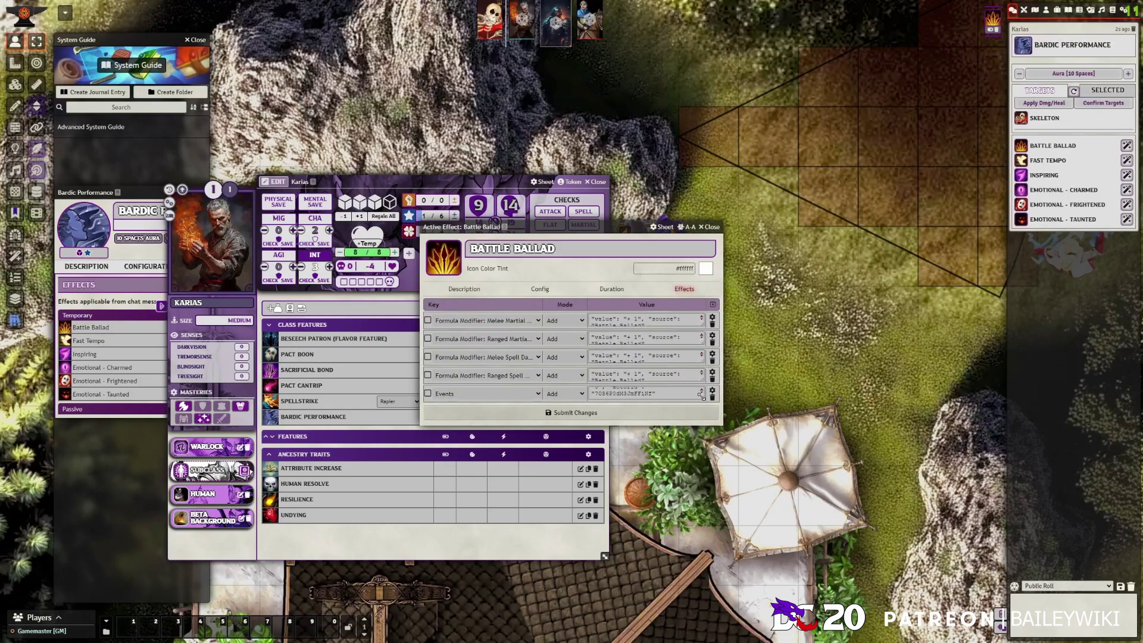
drag(701, 397, 702, 410)
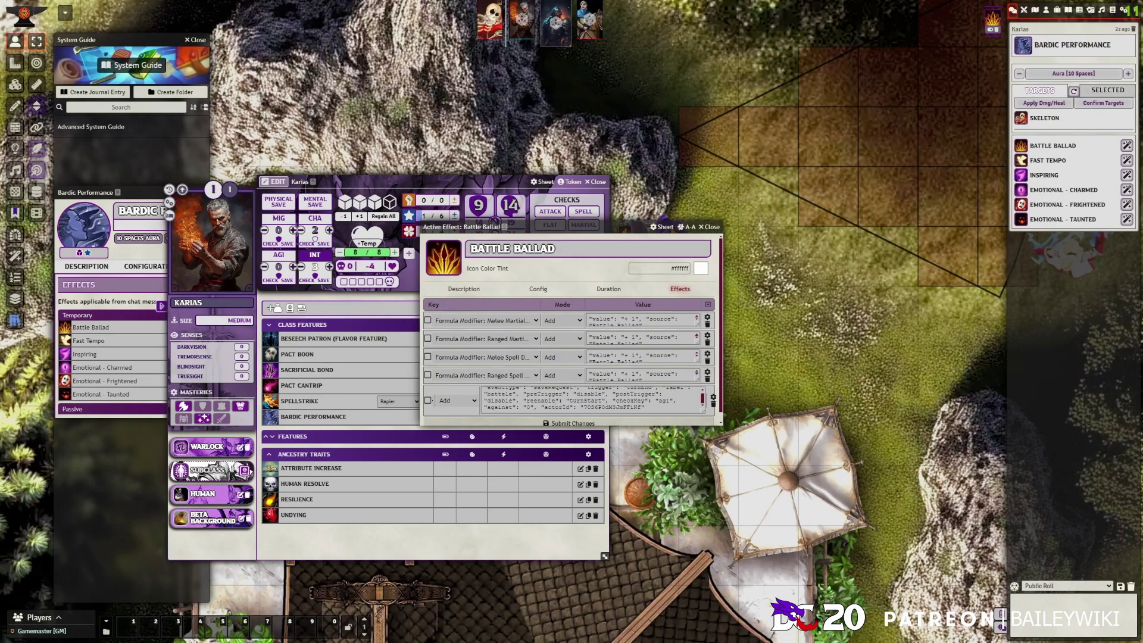
Set the against value in the applied Battle Ballad event to 12 and submit the changes.
double_click(525, 407)
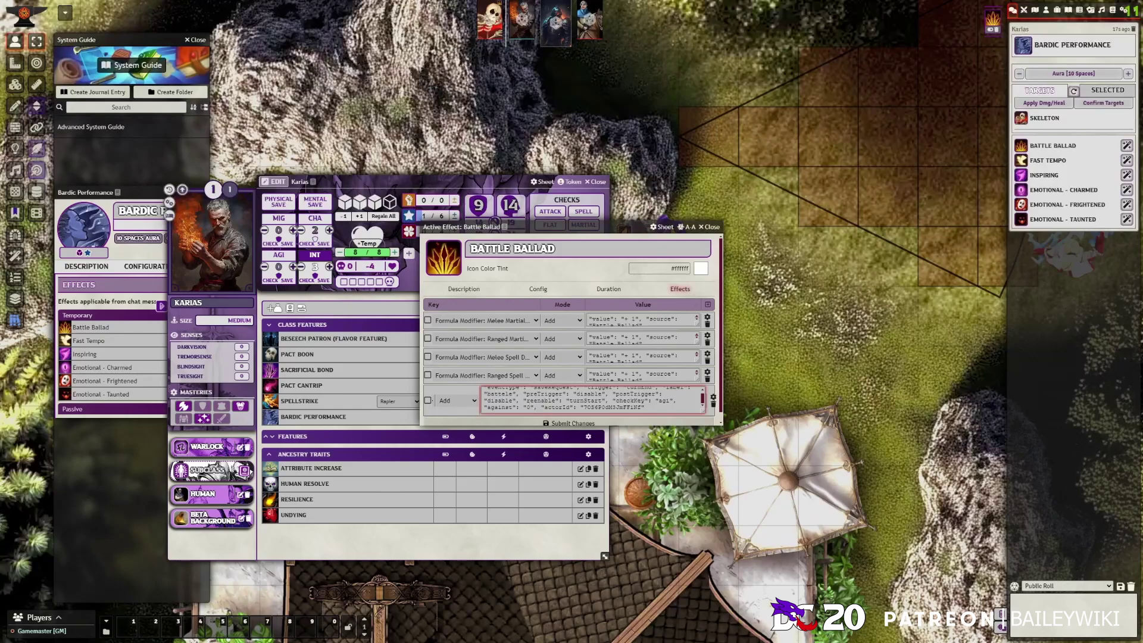
text(a)
text(2)
key(ctrl+shift+Left)
key(ctrl+shift+Left)
scroll(572, 421, down, 1)
click(573, 414)
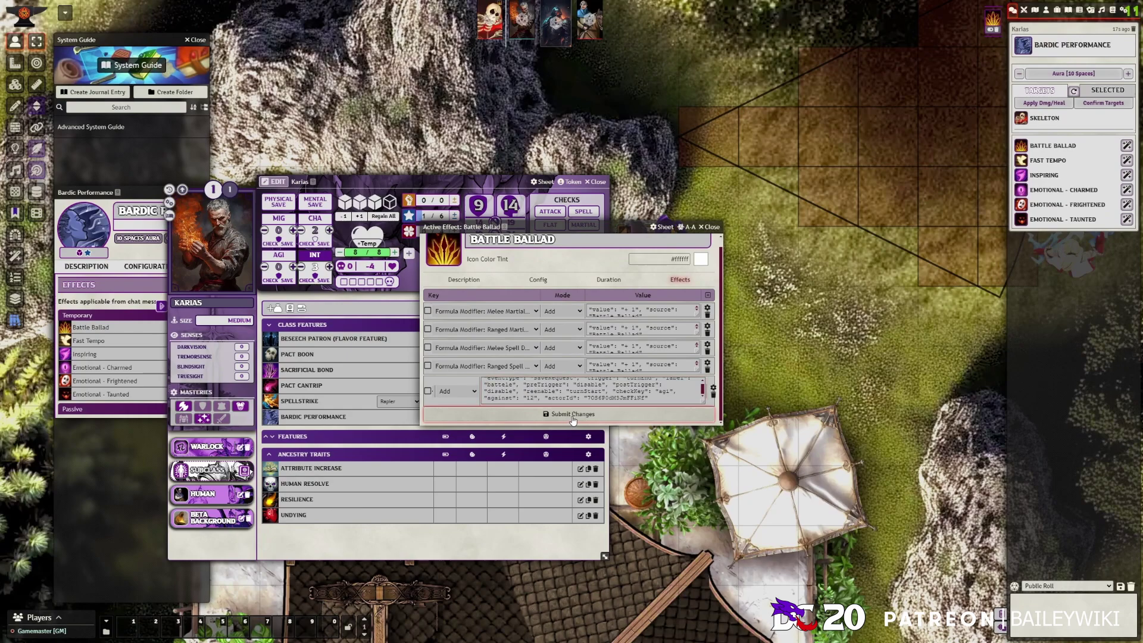
Advance the combat encounter past the skeleton's turn to Karias's turn in round 3.
click(1028, 11)
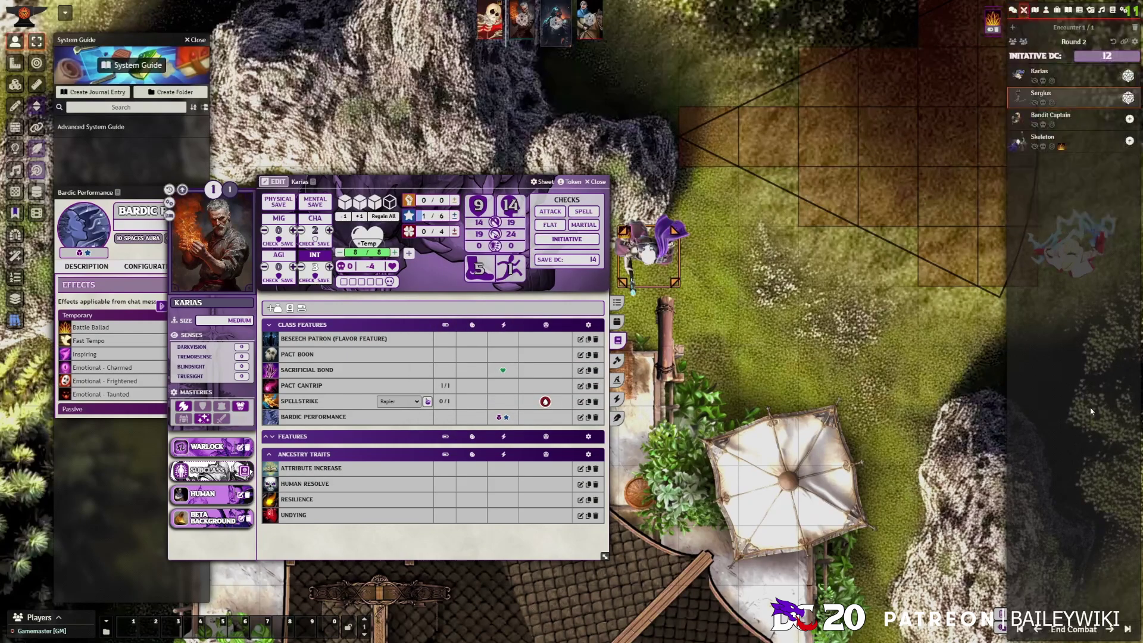
click(1108, 630)
click(1108, 630)
click(1108, 630)
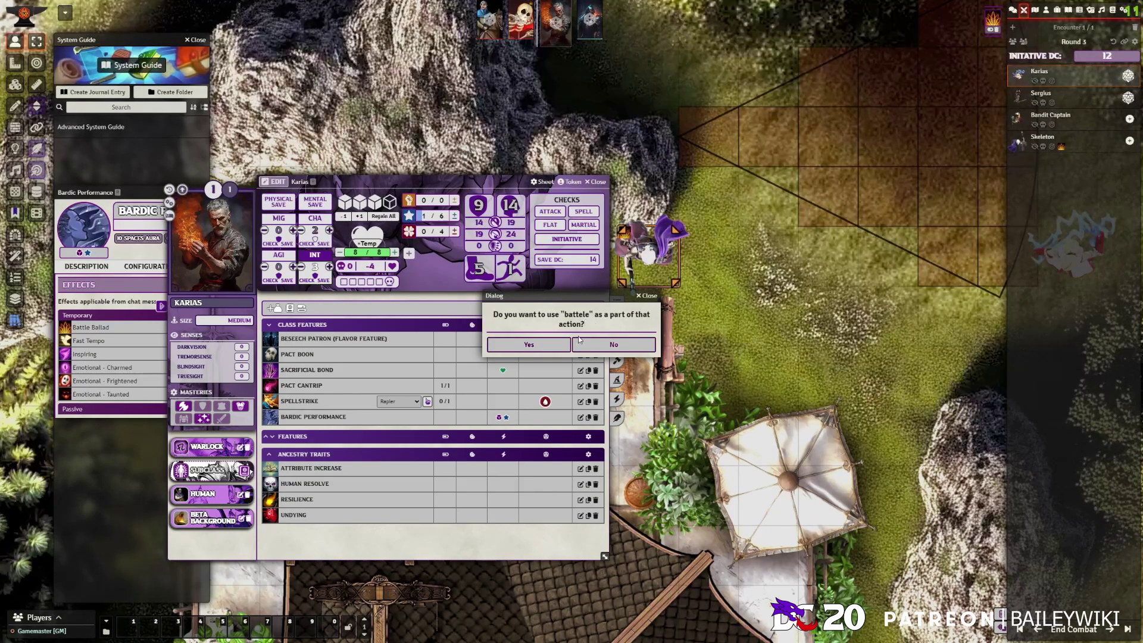
Accept the "battele" event and roll the skeleton's Agility save against 12.
click(546, 345)
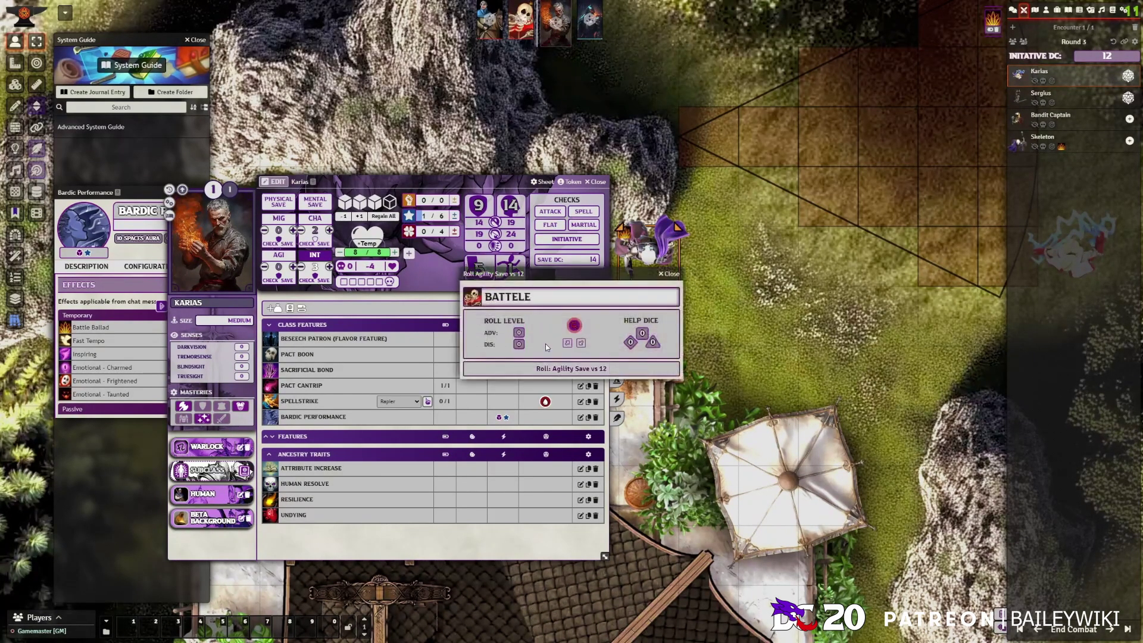
click(574, 324)
click(599, 352)
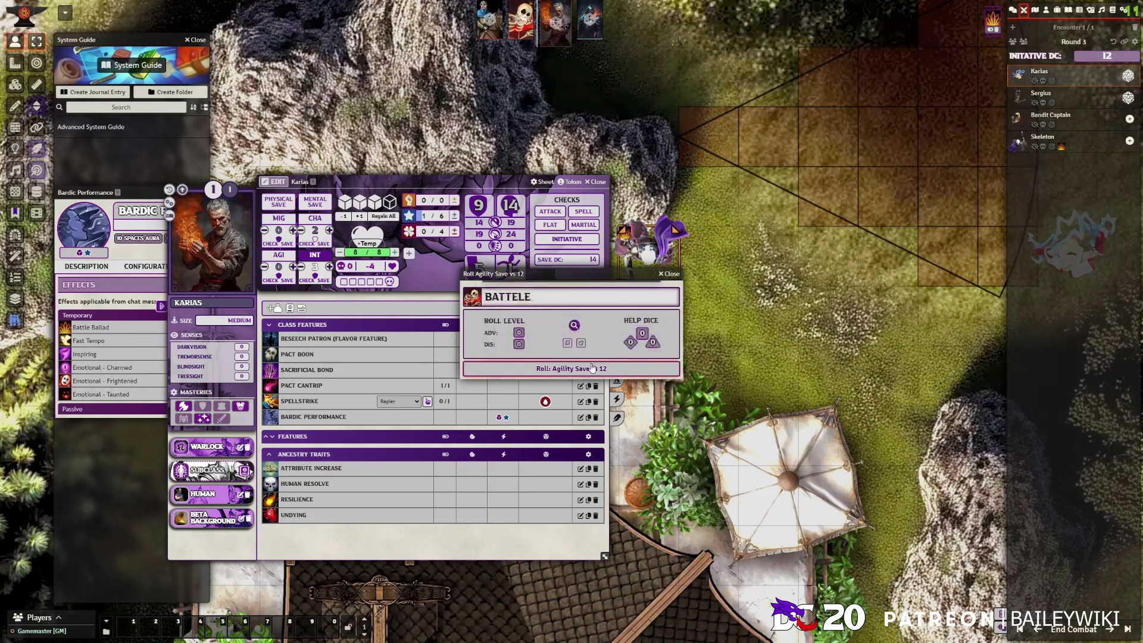
click(595, 368)
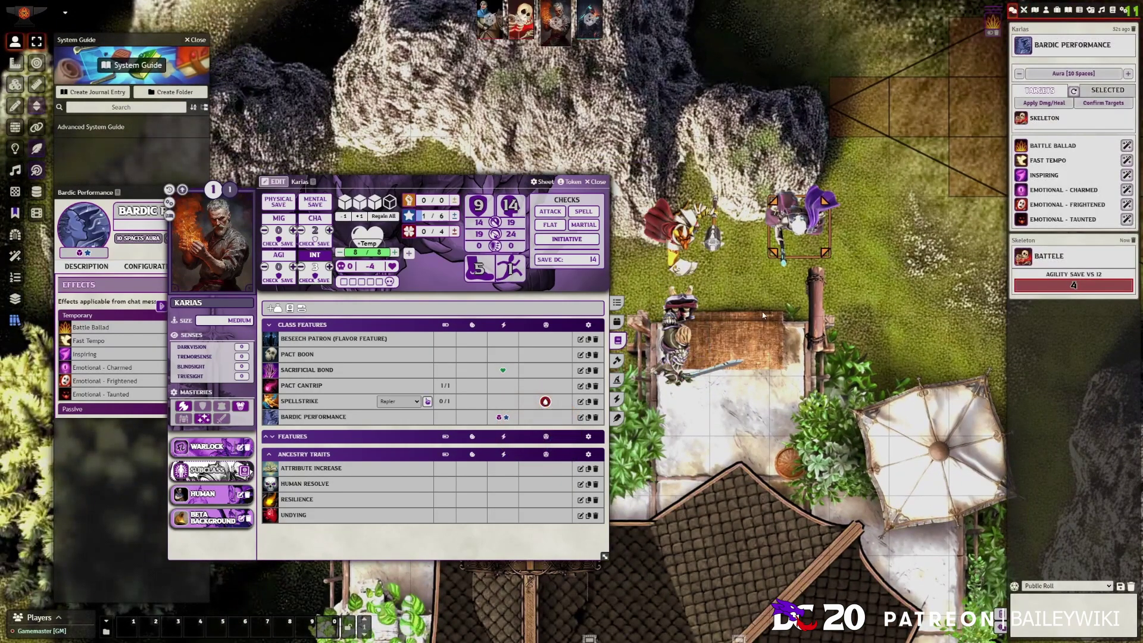
Close the Bardic Performance sheet, minimize Karias's character sheet and move it out of the way.
drag(822, 298, 661, 325)
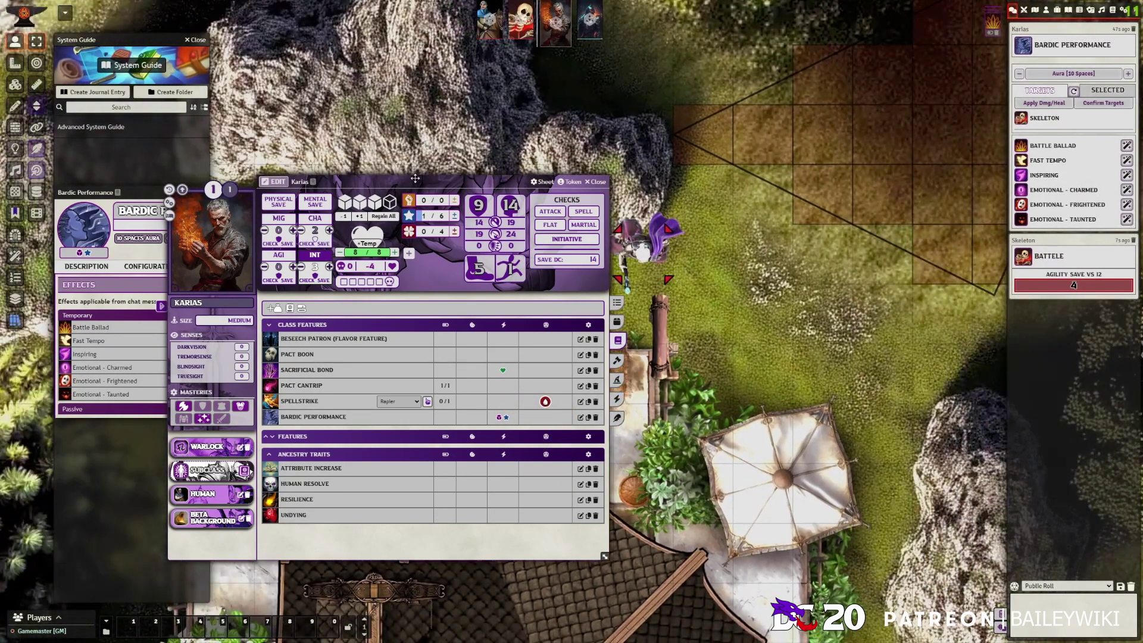
drag(357, 182, 577, 135)
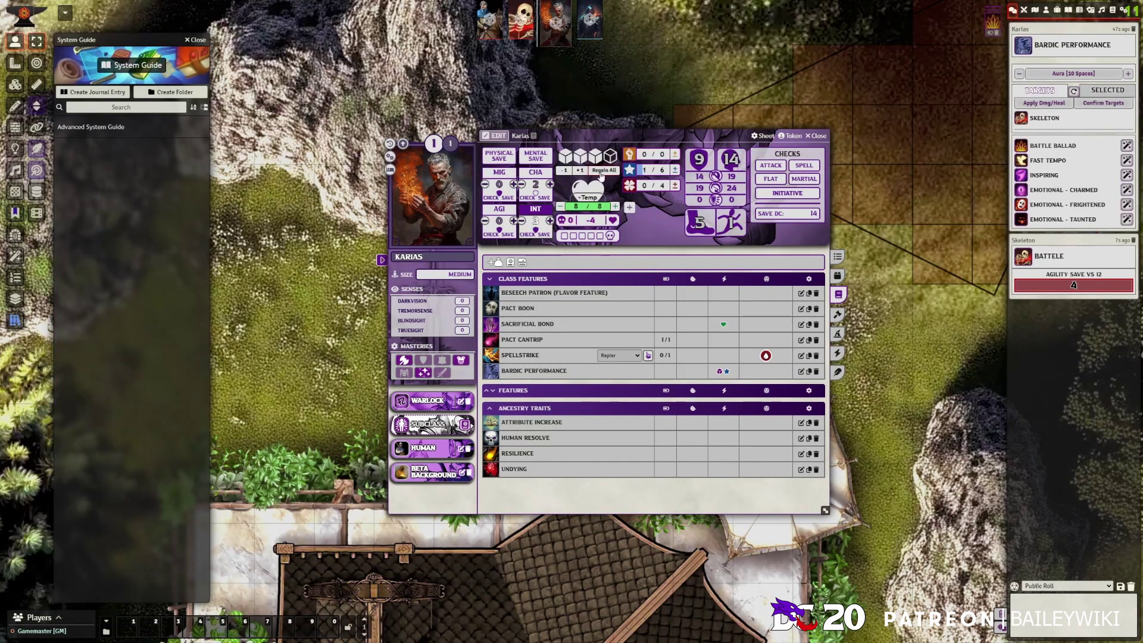
double_click(640, 136)
drag(521, 136, 323, 73)
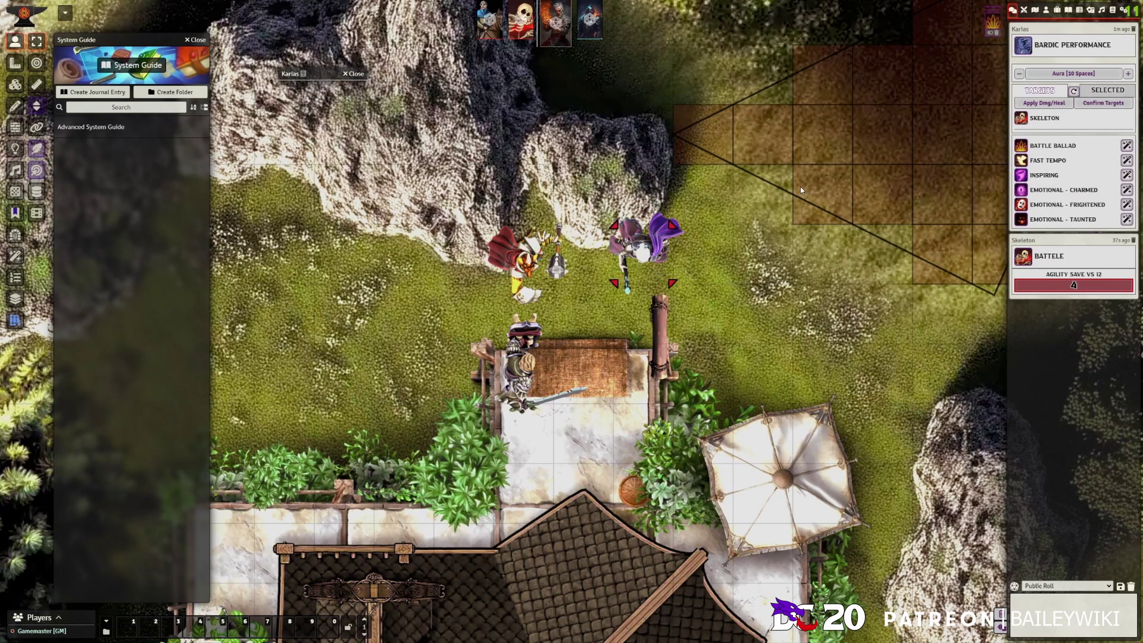
Clear the chat log and open Sergius's character sheet from the token.
drag(720, 238, 701, 260)
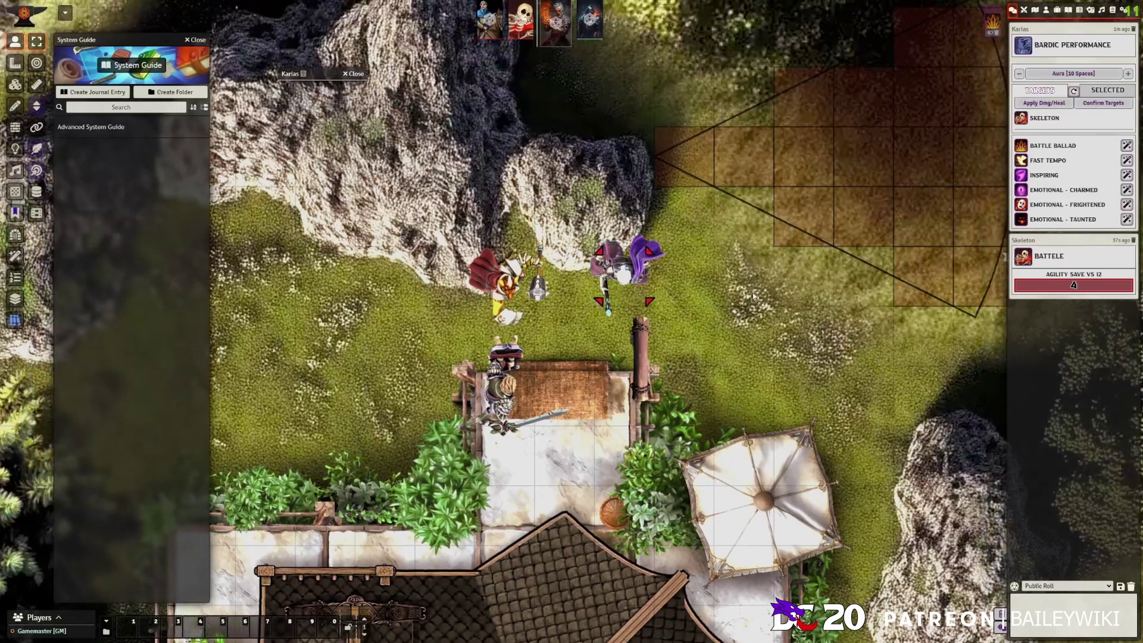
click(1135, 10)
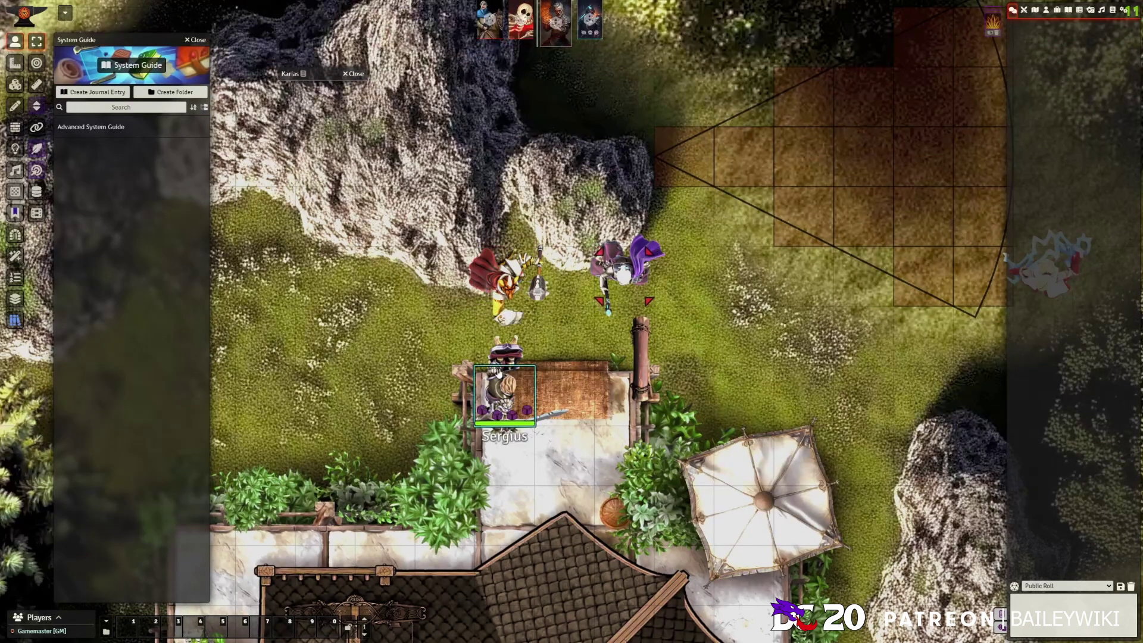
double_click(502, 393)
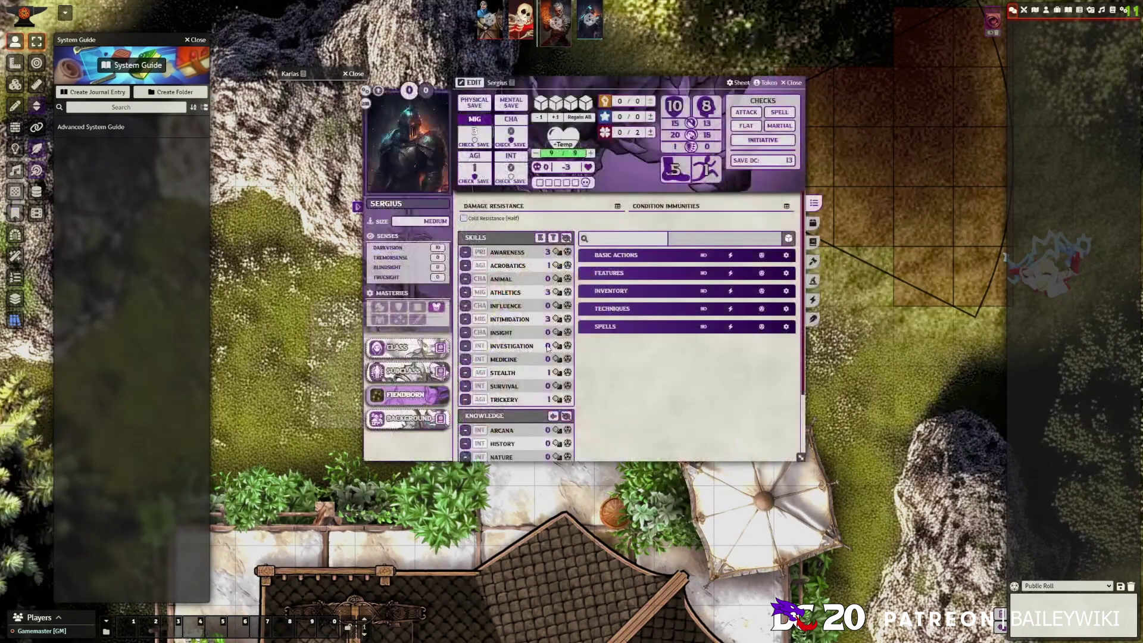
Close Sergius's sheet, roll Karias's Rapier attack against the skeleton from his inventory, and close his sheet.
click(785, 82)
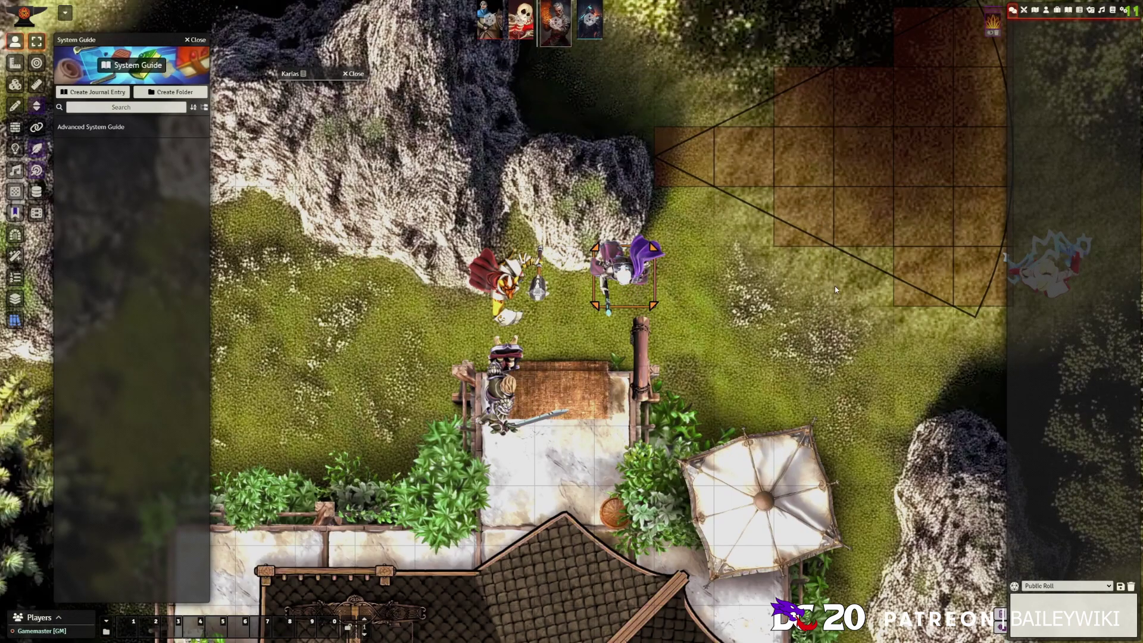
drag(834, 286, 544, 244)
double_click(752, 232)
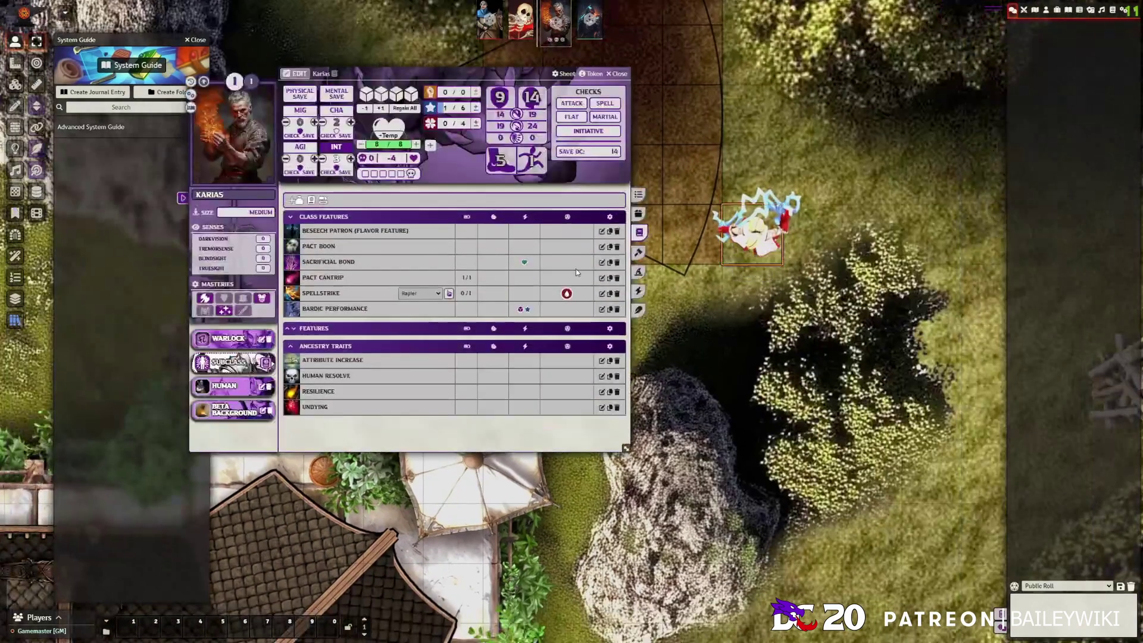
click(640, 218)
click(291, 231)
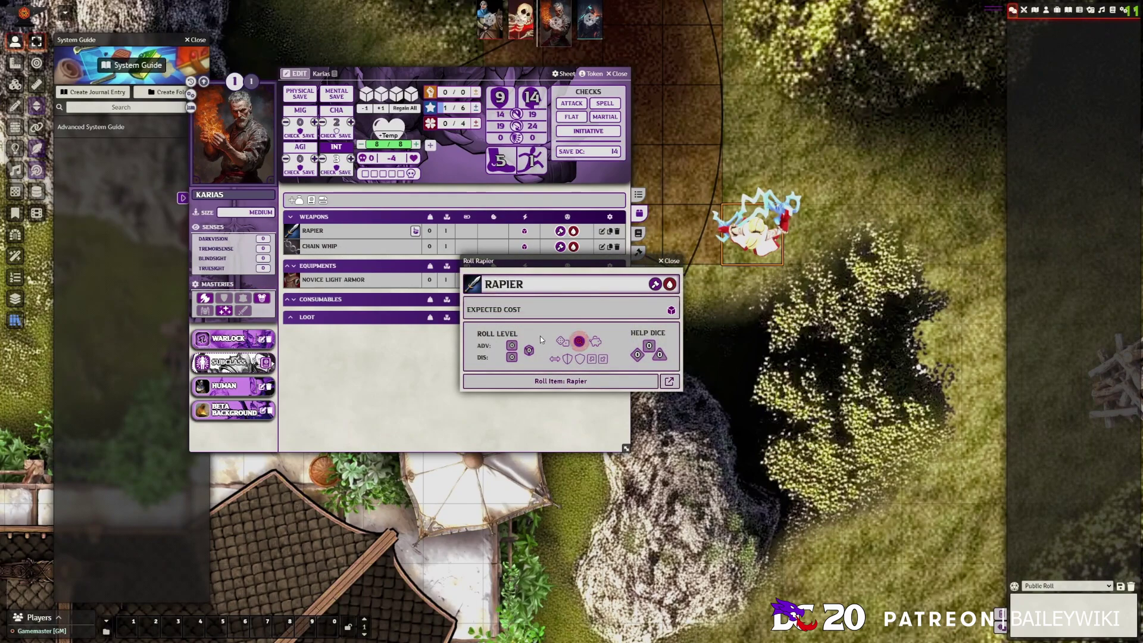
click(566, 384)
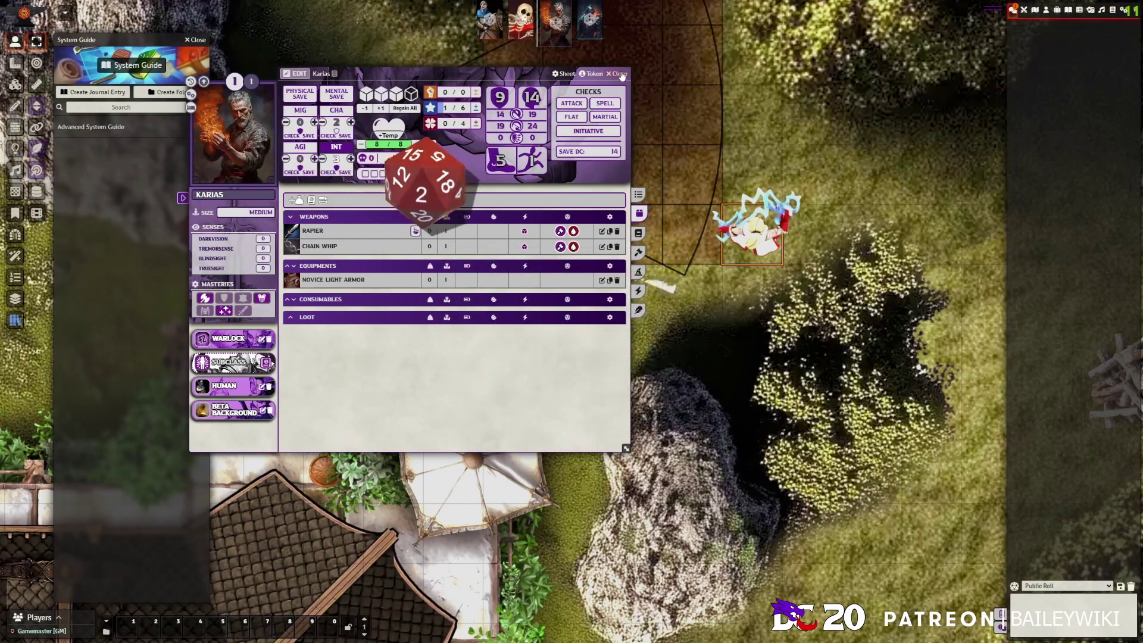
click(620, 74)
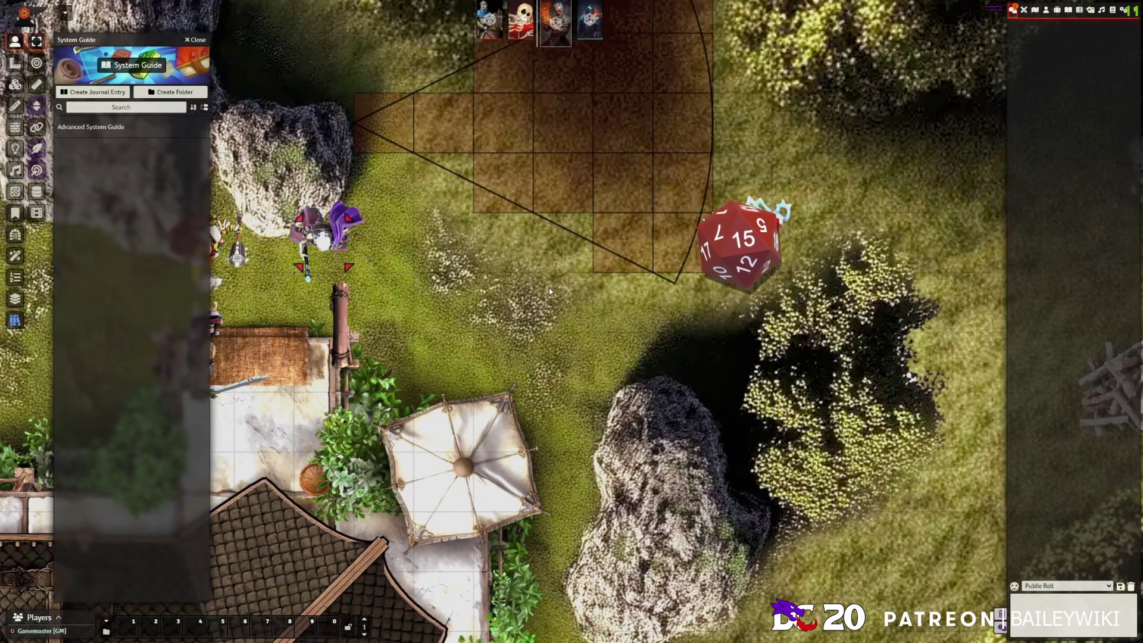
Open Sergius's character sheet from the token and list his basic actions down to the Help action.
drag(548, 288, 627, 309)
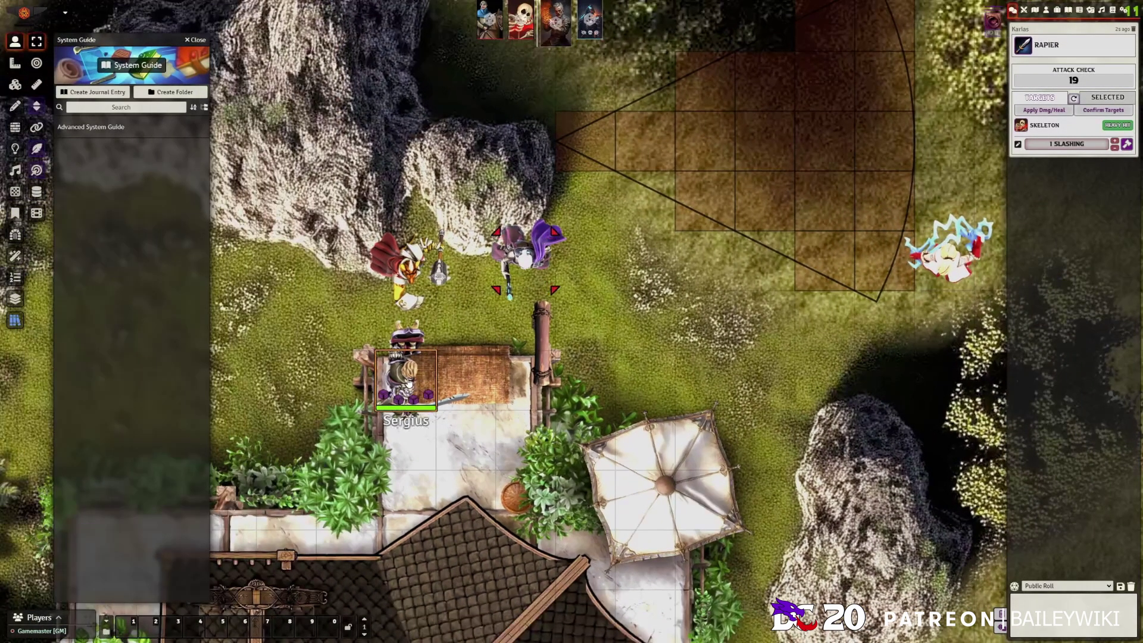
double_click(408, 381)
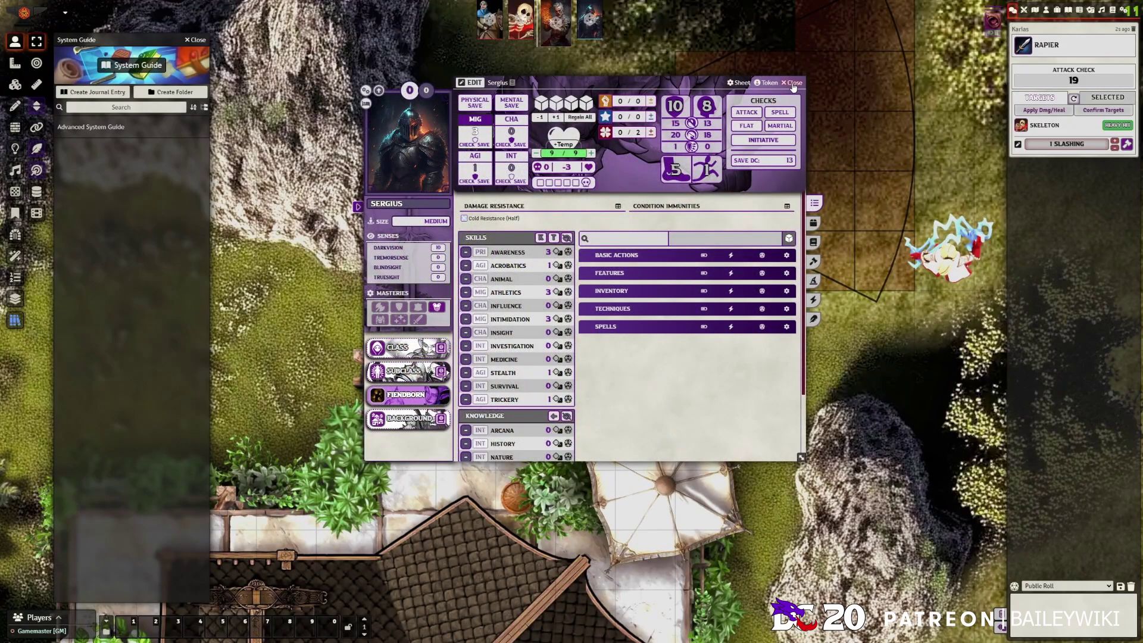
click(814, 223)
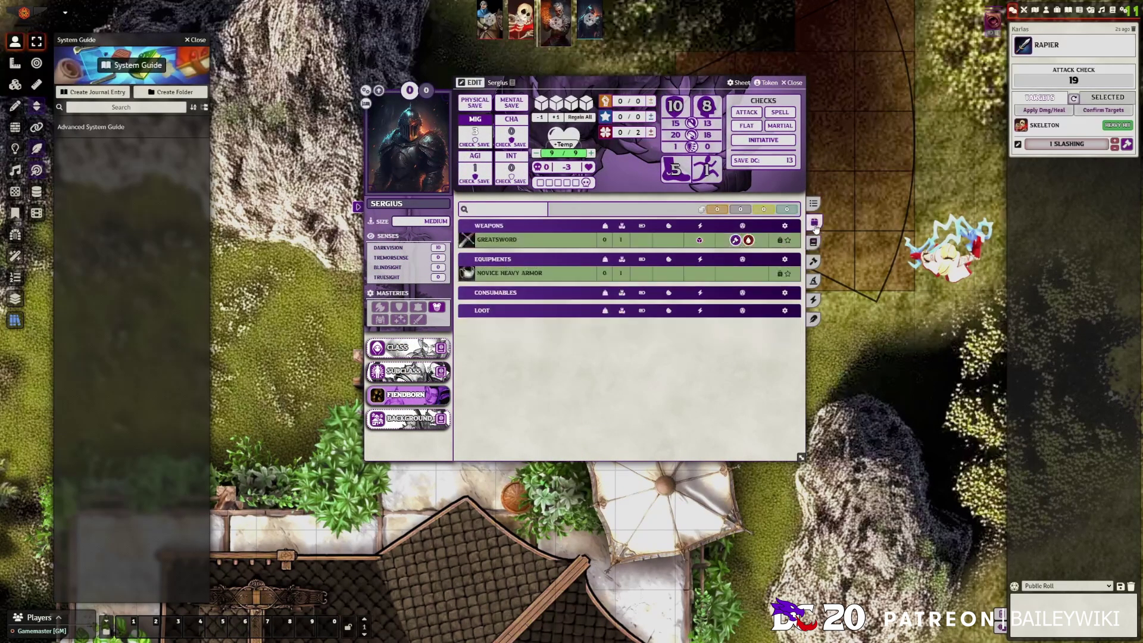
click(813, 203)
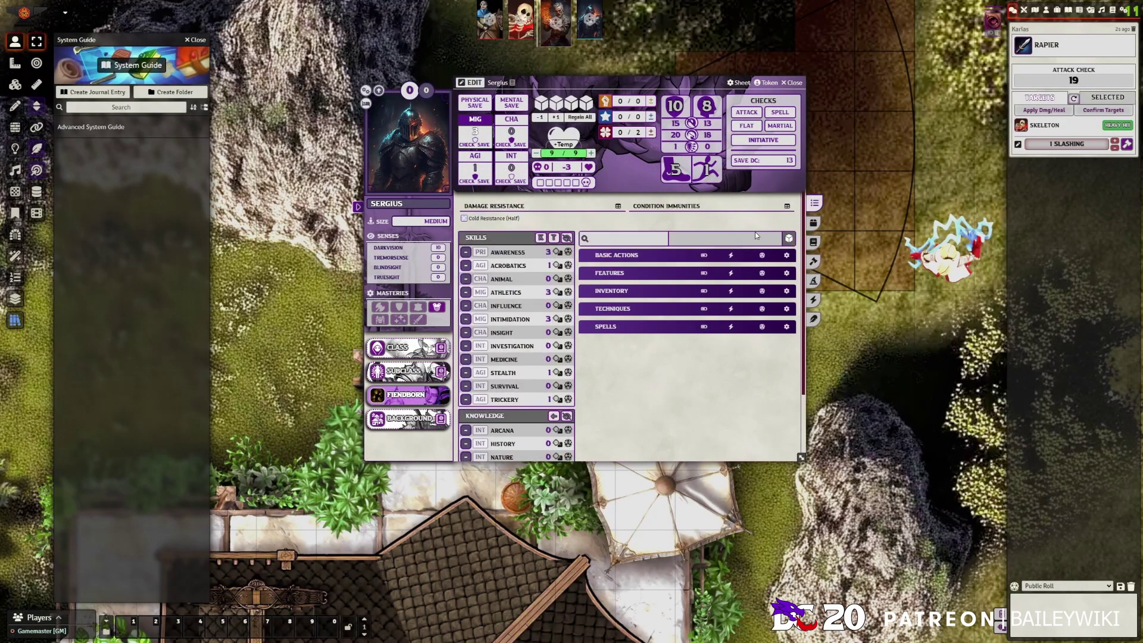
click(789, 238)
scroll(670, 313, down, 4)
mouse_move(609, 252)
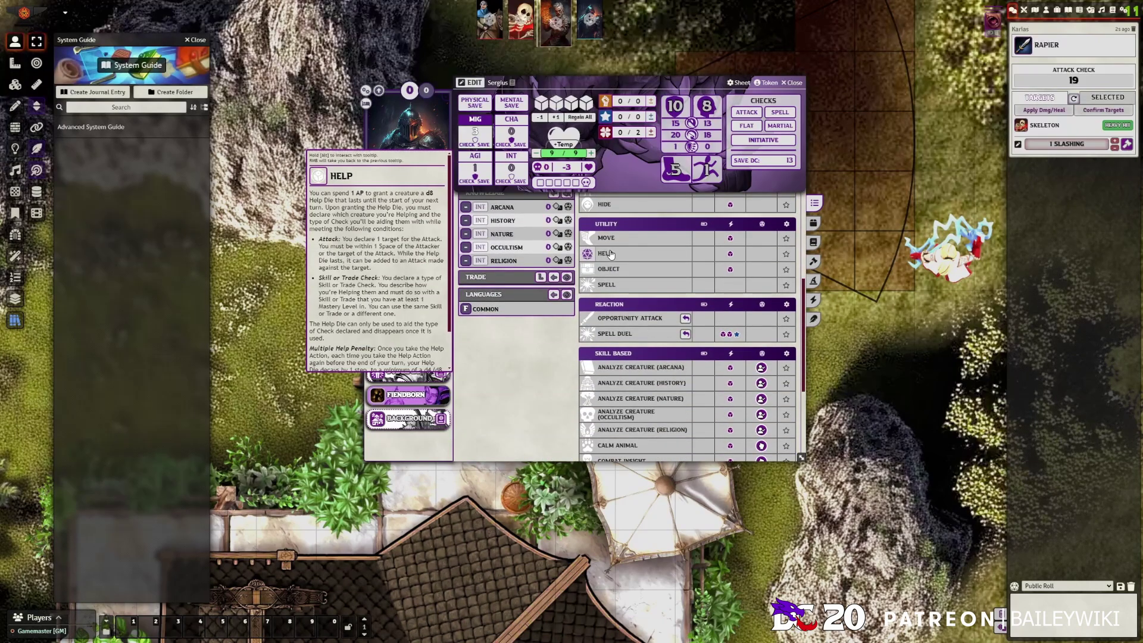
scroll(586, 286, down, 1)
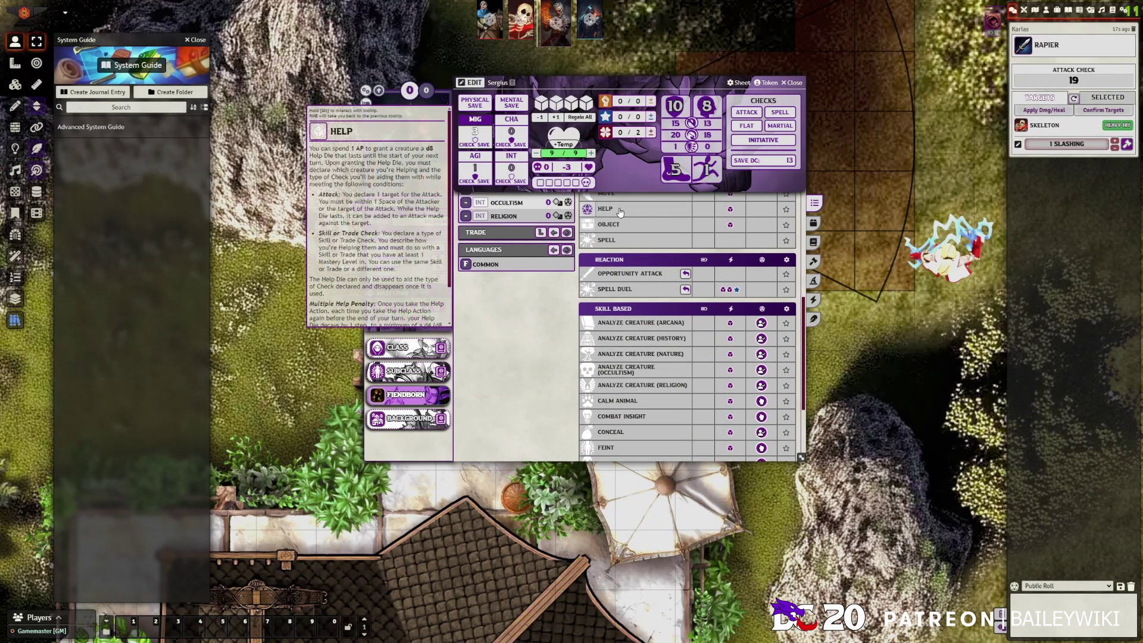
Open the Help action's sheet, review its roll details and description, and close it.
click(605, 208)
click(556, 285)
click(586, 290)
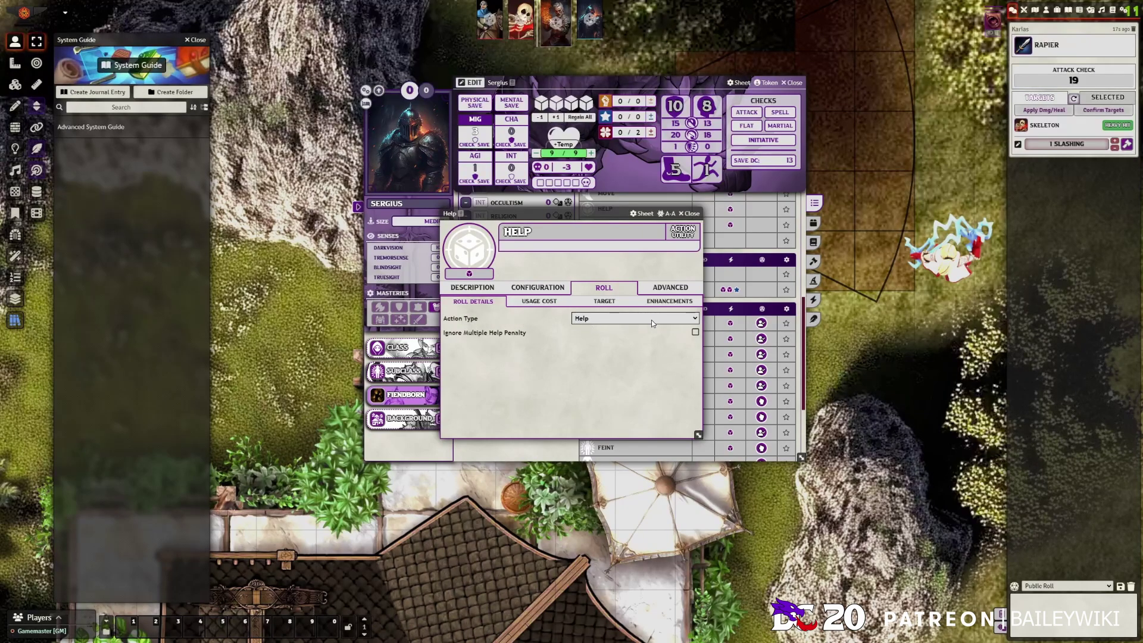
click(483, 291)
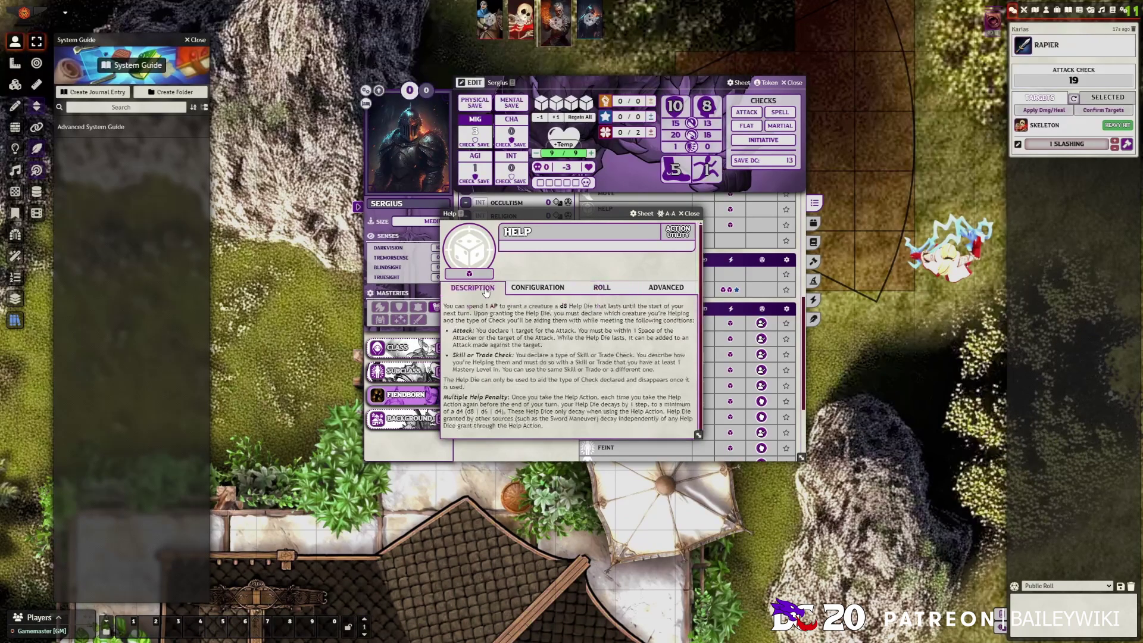
click(690, 213)
Move Sergius's sheet aside, use his Help action, and add the resulting help die to Karias's Rapier attack check.
drag(634, 86, 318, 62)
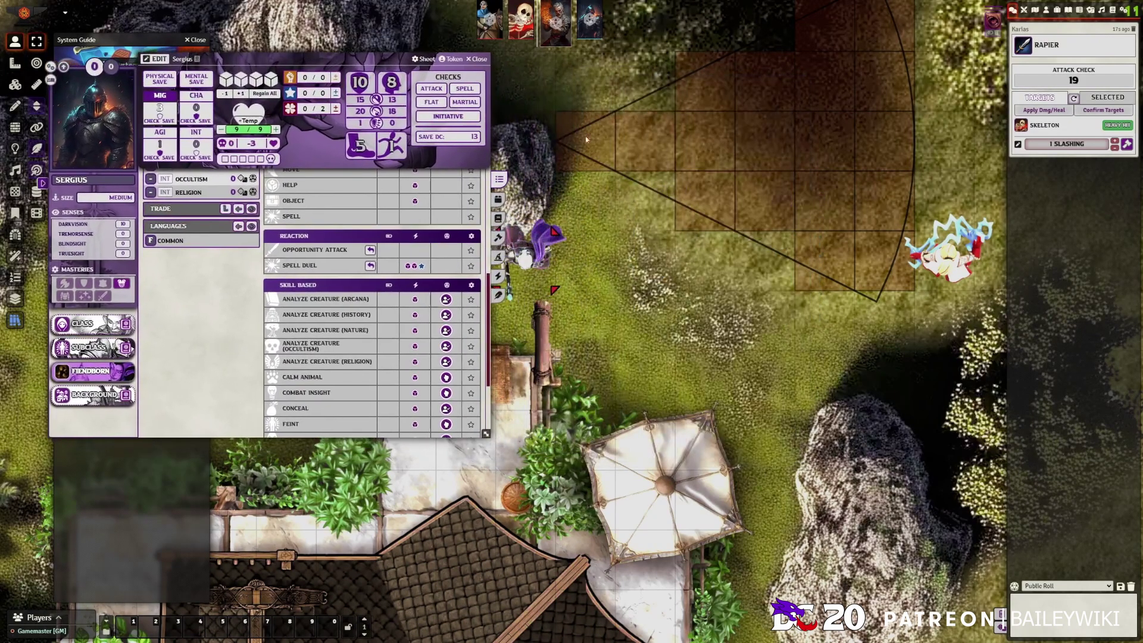
scroll(292, 236, up, 1)
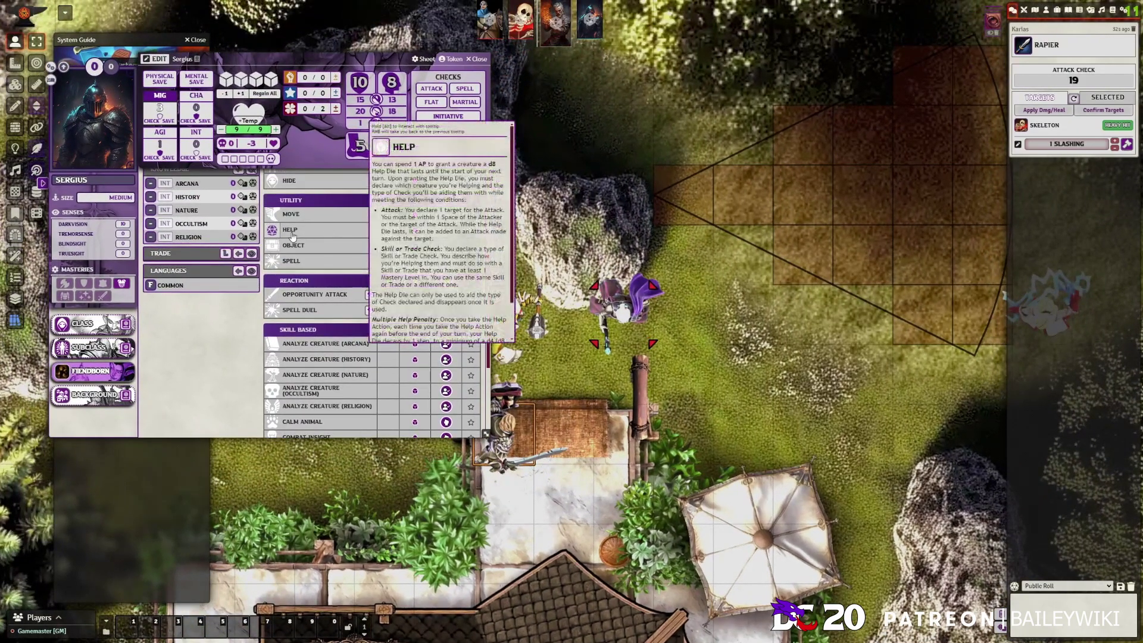
click(292, 236)
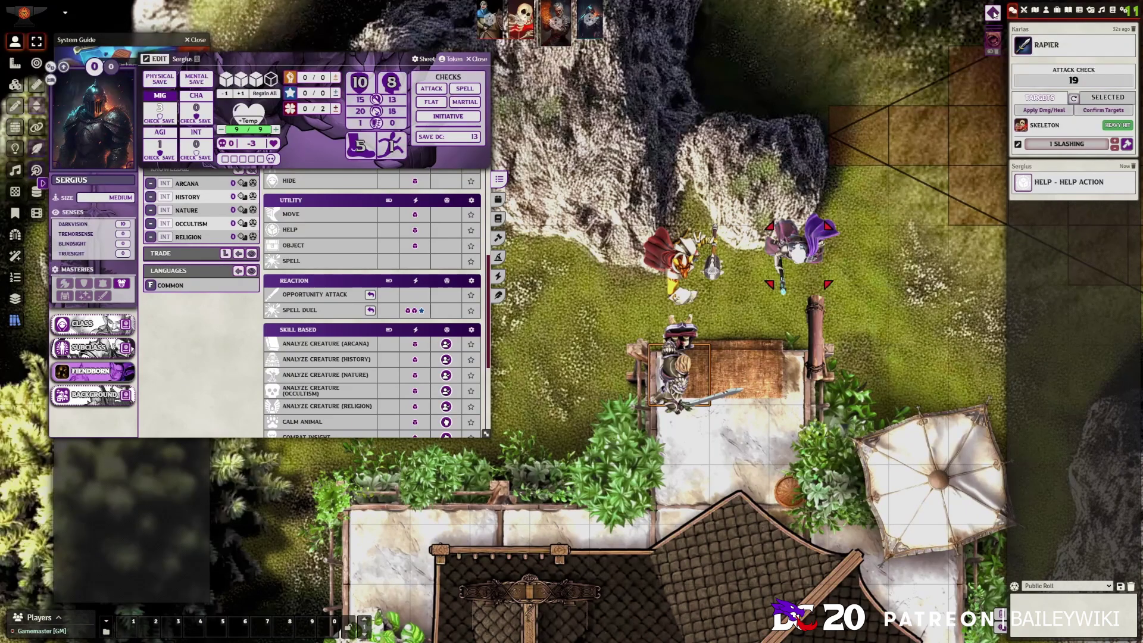
drag(993, 14, 1079, 81)
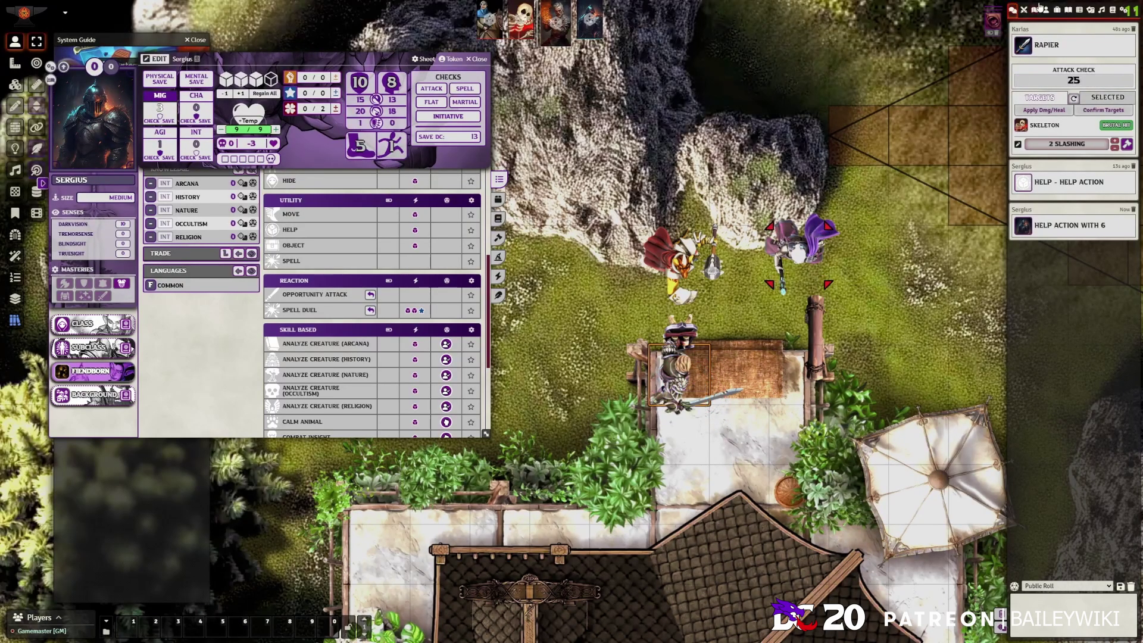
Advance the combat encounter to Sergius's turn and use his Help action twice.
click(1026, 9)
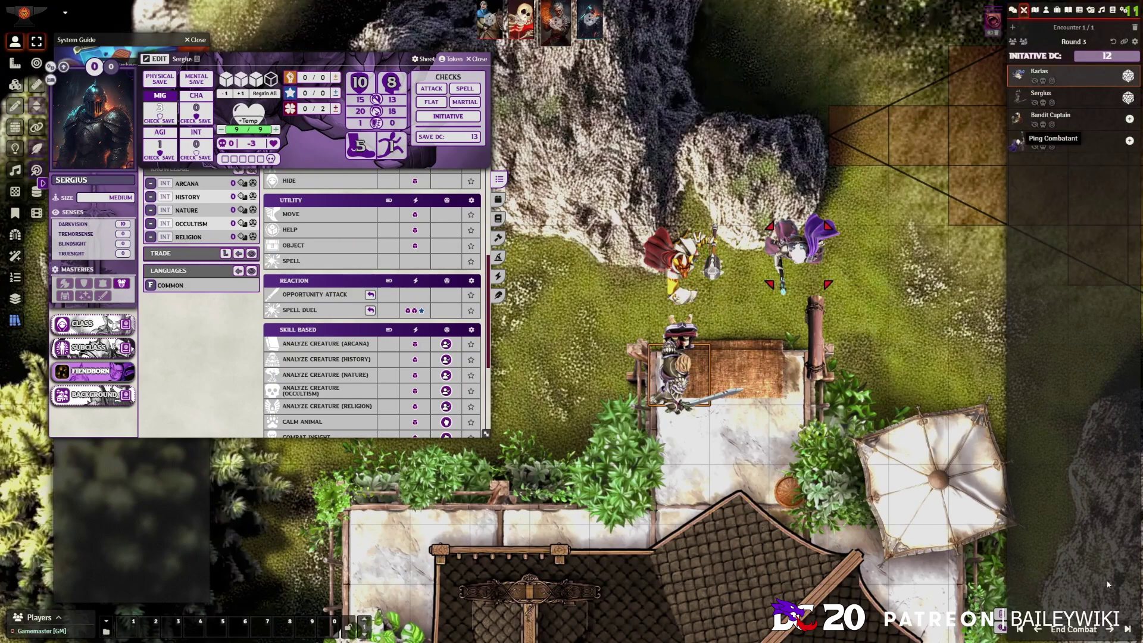
click(1108, 626)
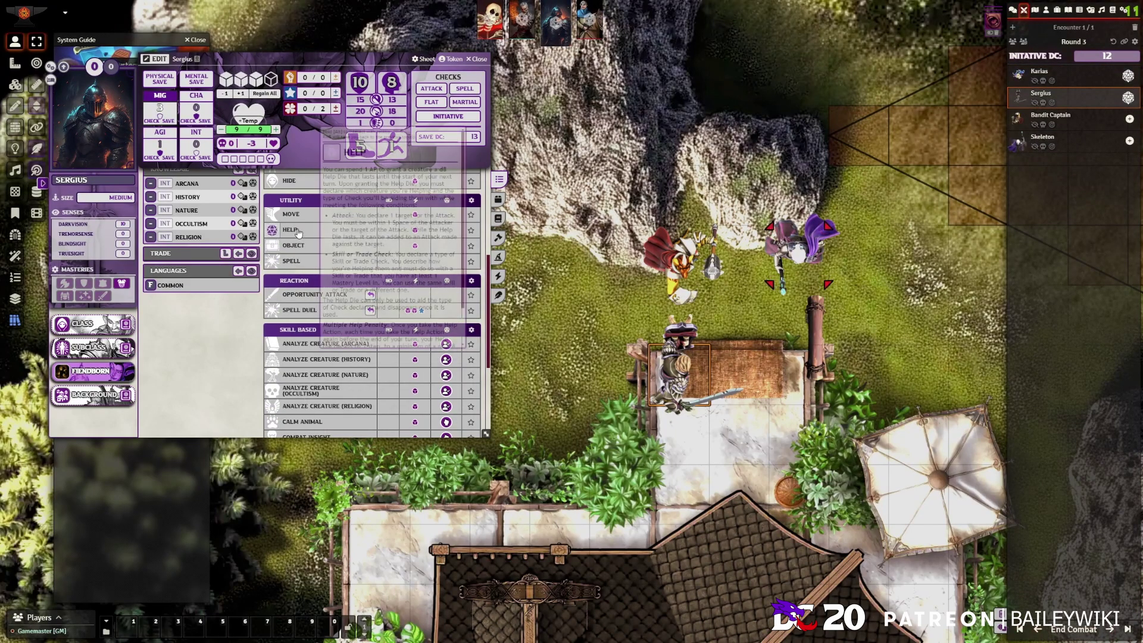
mouse_move(328, 230)
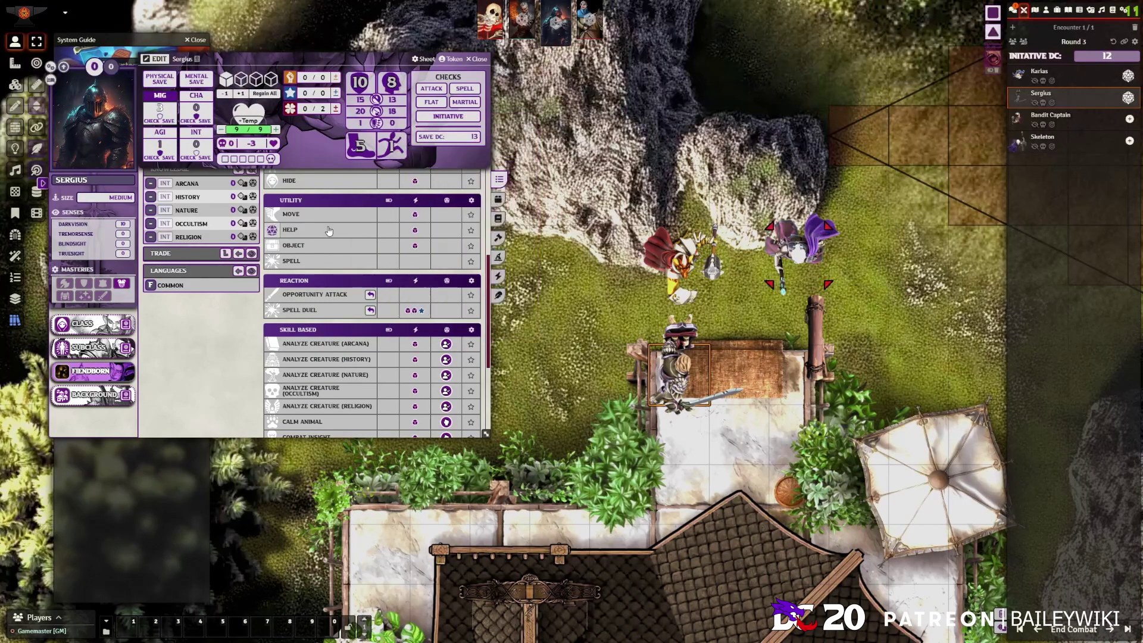
Return to the chat log and delete all of Sergius's Help action messages, keeping the Rapier attack.
click(1014, 13)
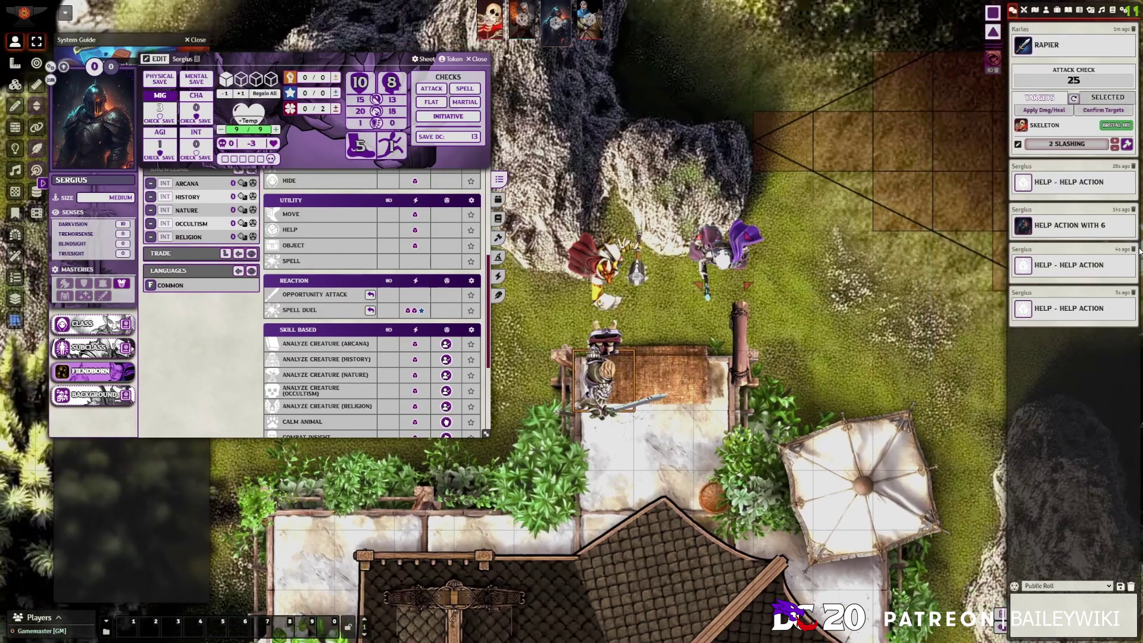
click(1133, 249)
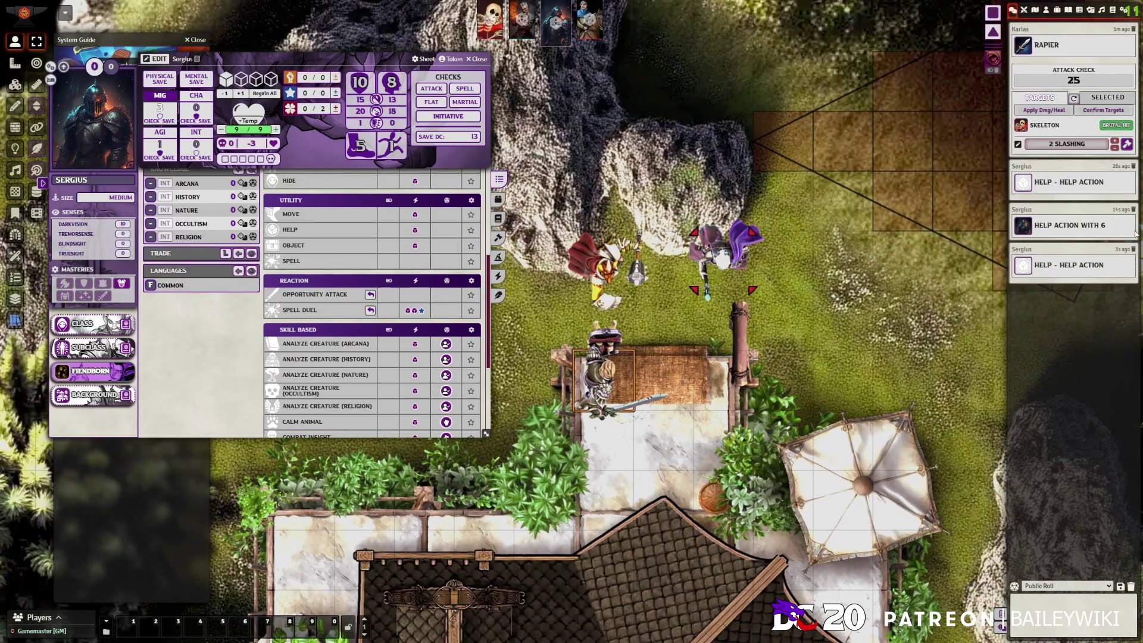
click(1133, 209)
click(1132, 209)
click(1132, 166)
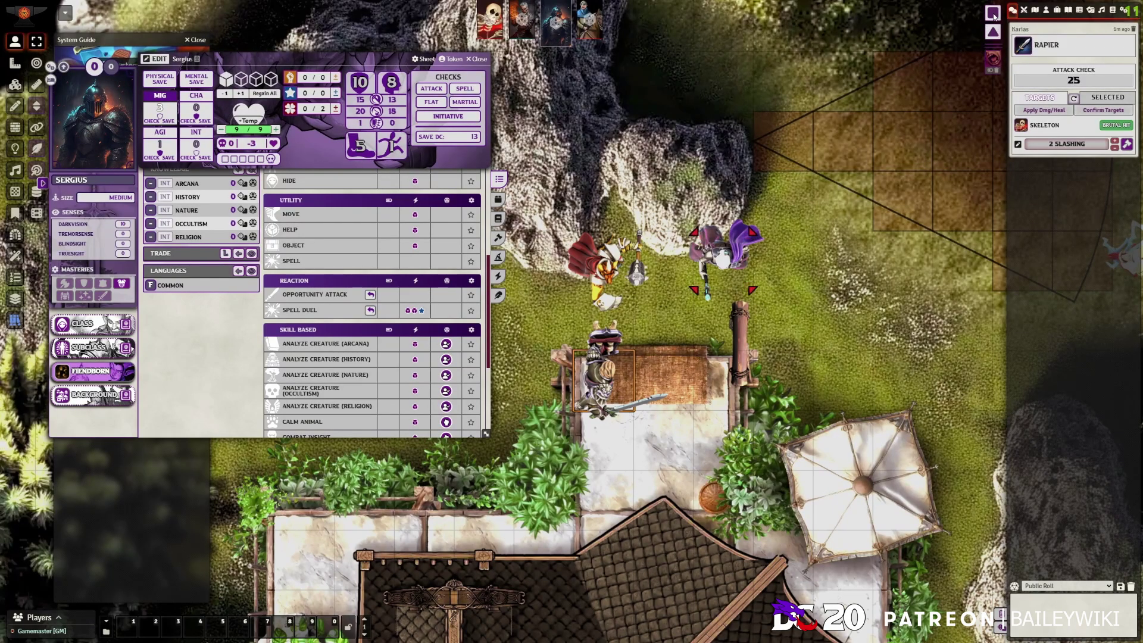
Add Sergius's d6 and d4 help dice to Karias's Rapier attack check and collapse its roll breakdown.
click(1050, 71)
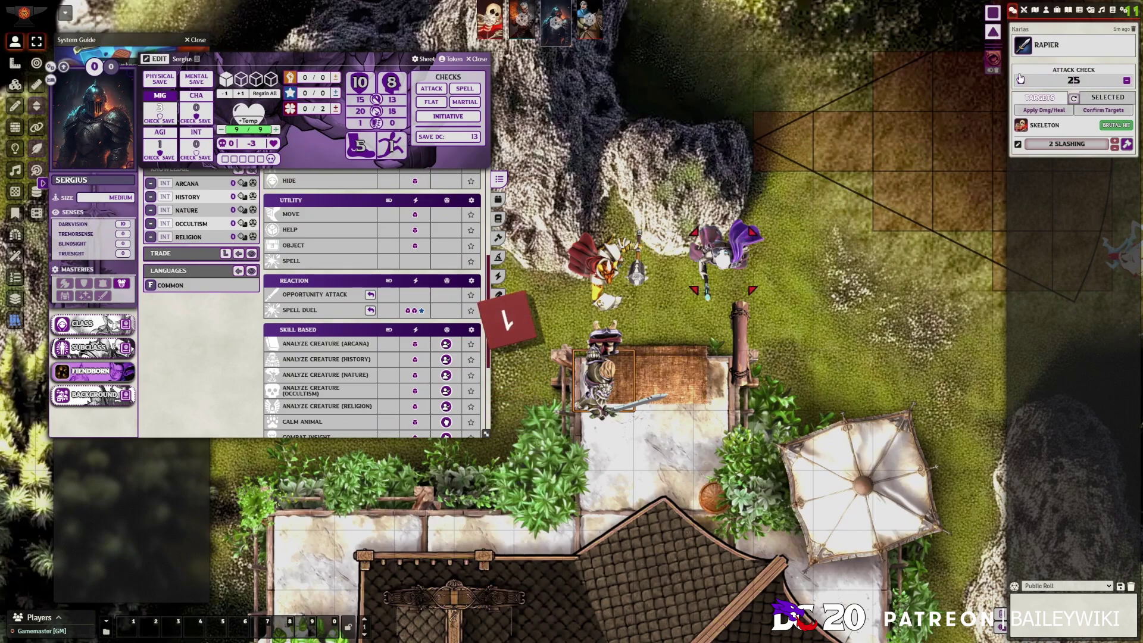
click(1069, 84)
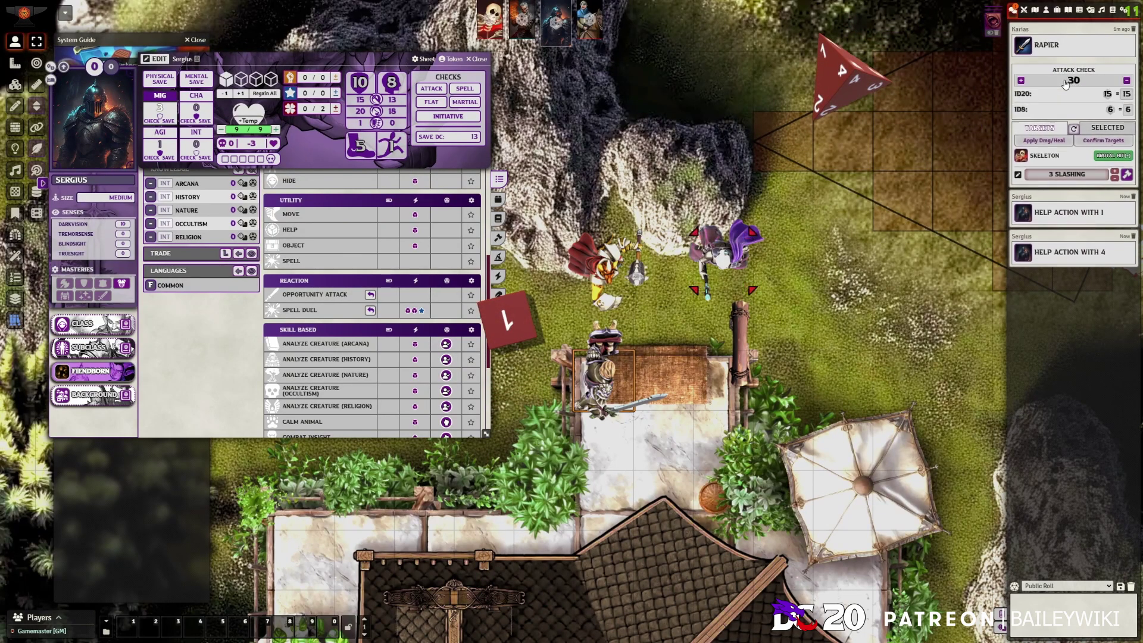
click(1065, 83)
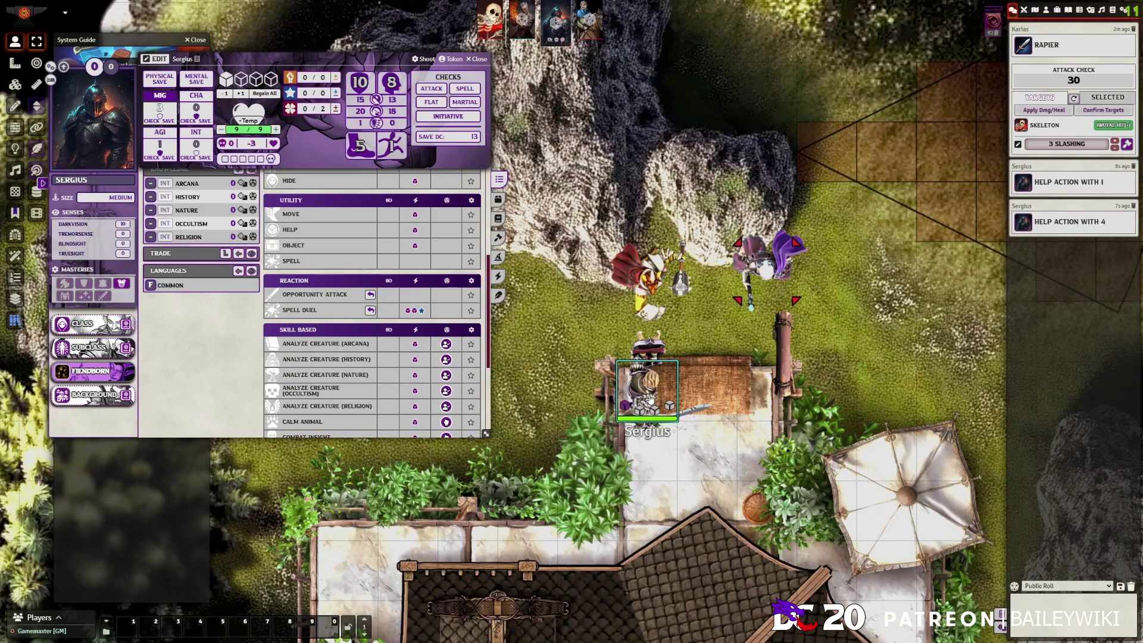
Open the skeleton's sheet, examine the Help Dice options in its Sword roll dialog, and close both without rolling.
double_click(766, 271)
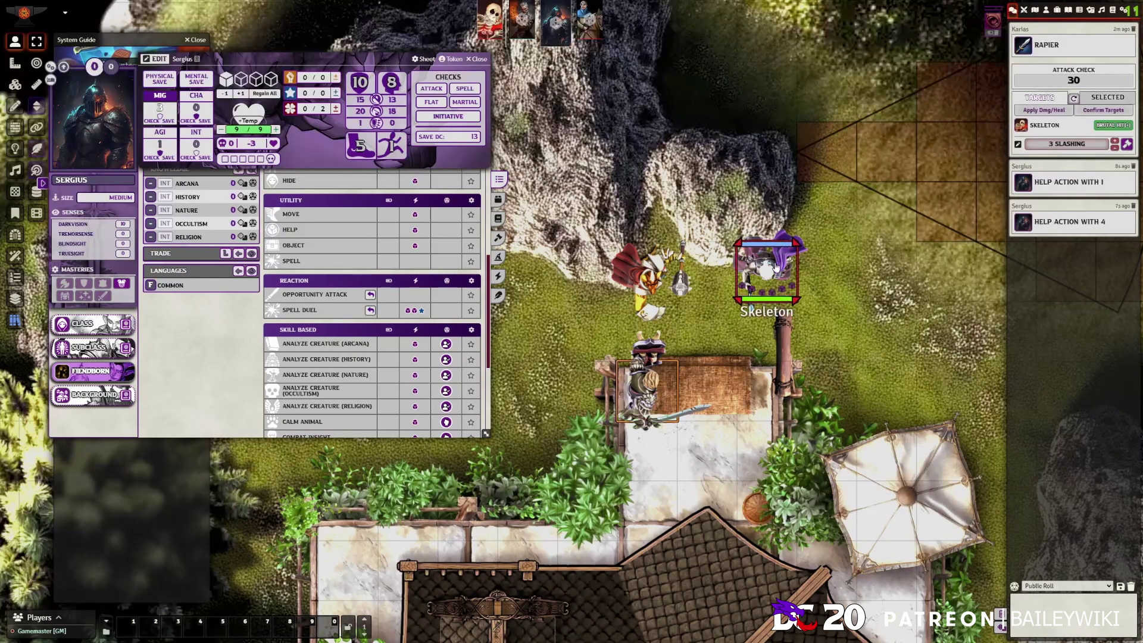
click(558, 195)
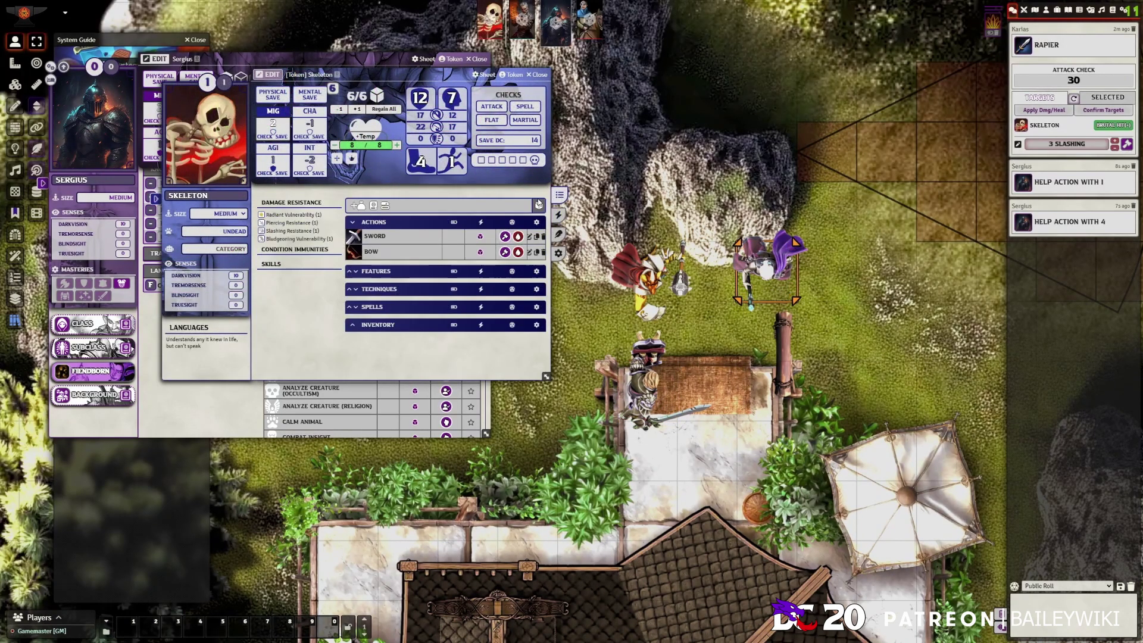
click(481, 236)
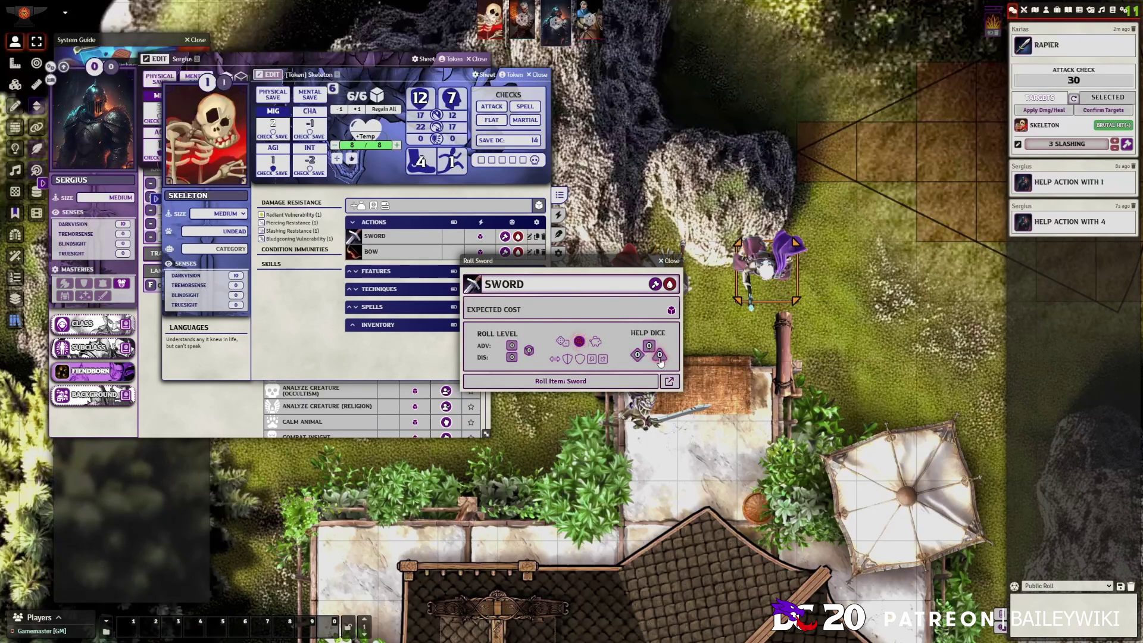
click(673, 262)
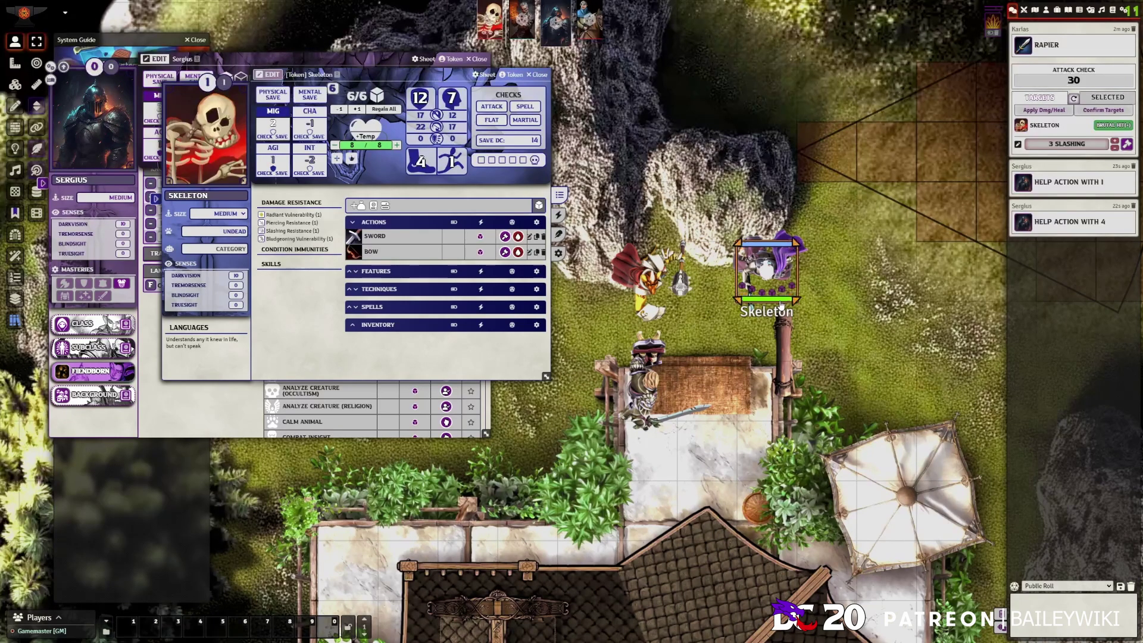
click(541, 74)
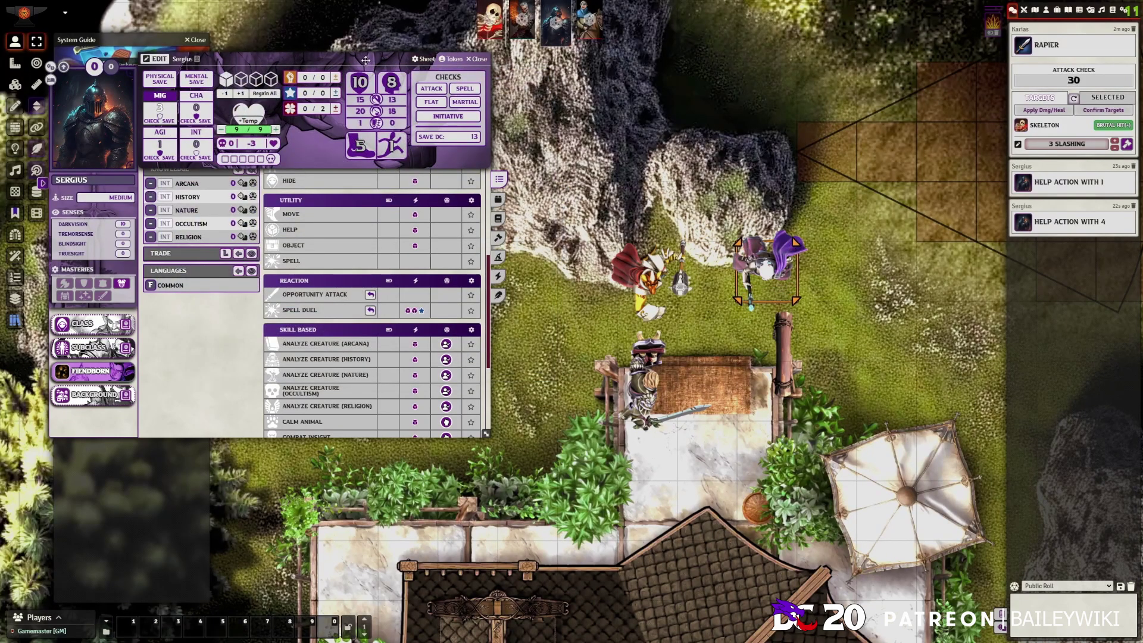
Move Sergius's sheet clear, regain all of his action points, and close the sheet.
drag(319, 84, 458, 97)
click(398, 107)
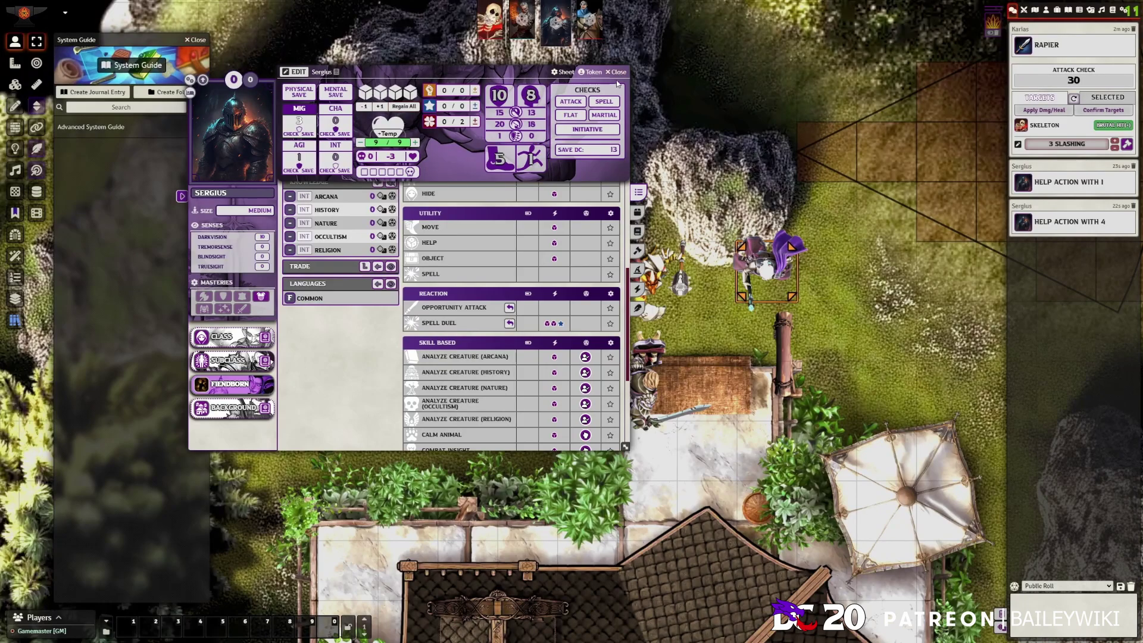
key(Escape)
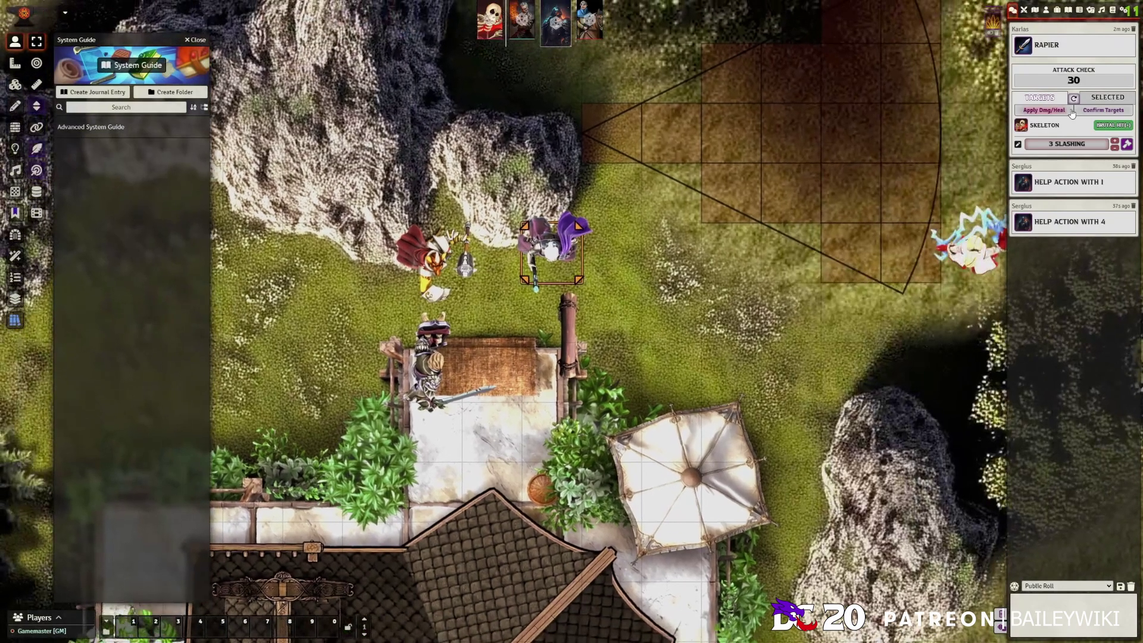
Examine the individual dice in the Rapier attack check's roll breakdown in the chat log.
click(1065, 80)
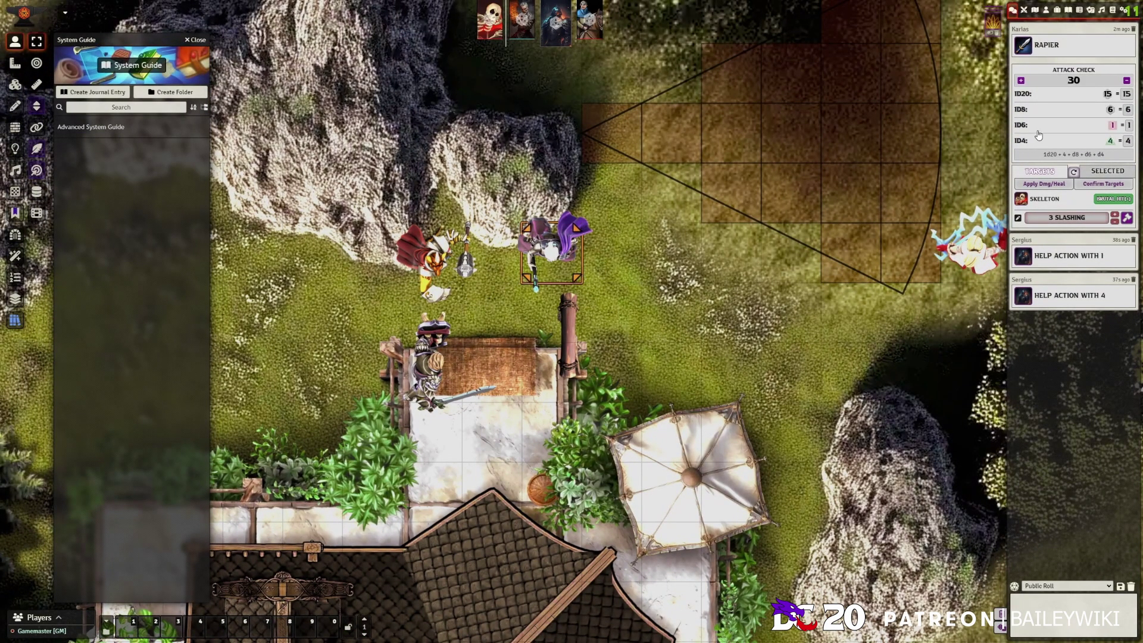
click(1059, 82)
click(1061, 82)
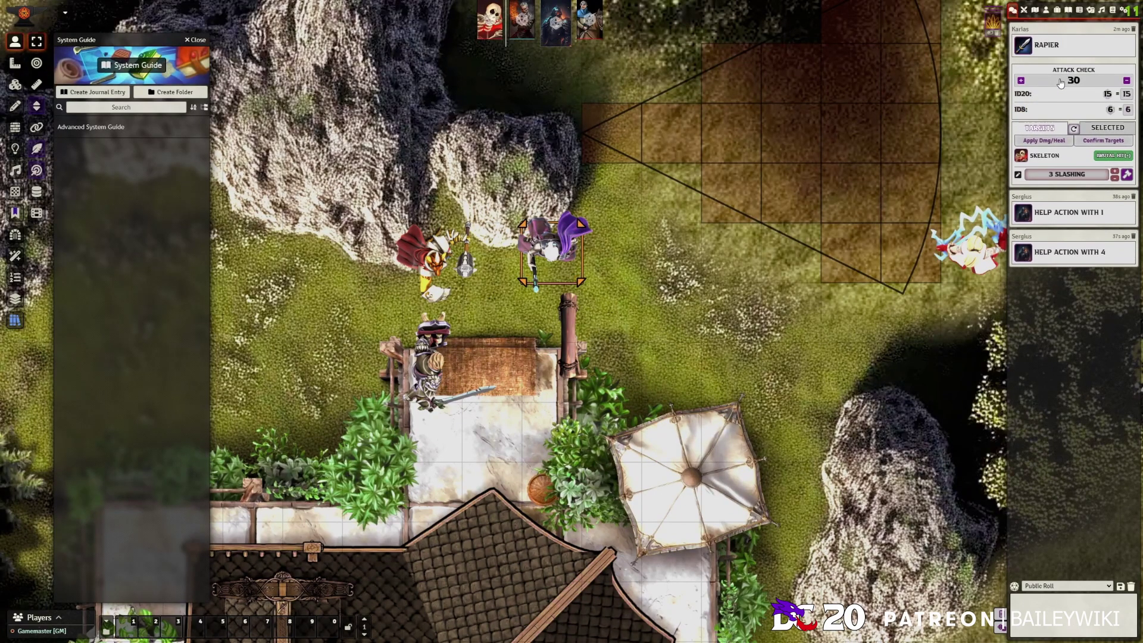
Recheck the Rapier attack check's dice breakdown, including the added d6 and d4 help dice, and collapse it.
click(1060, 82)
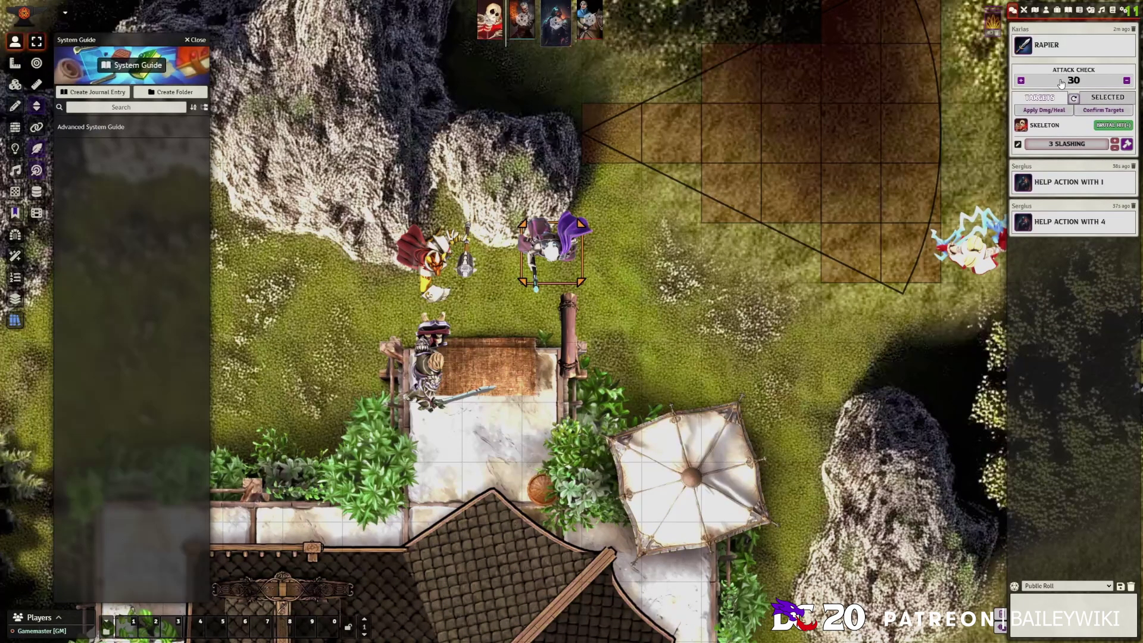
click(1061, 81)
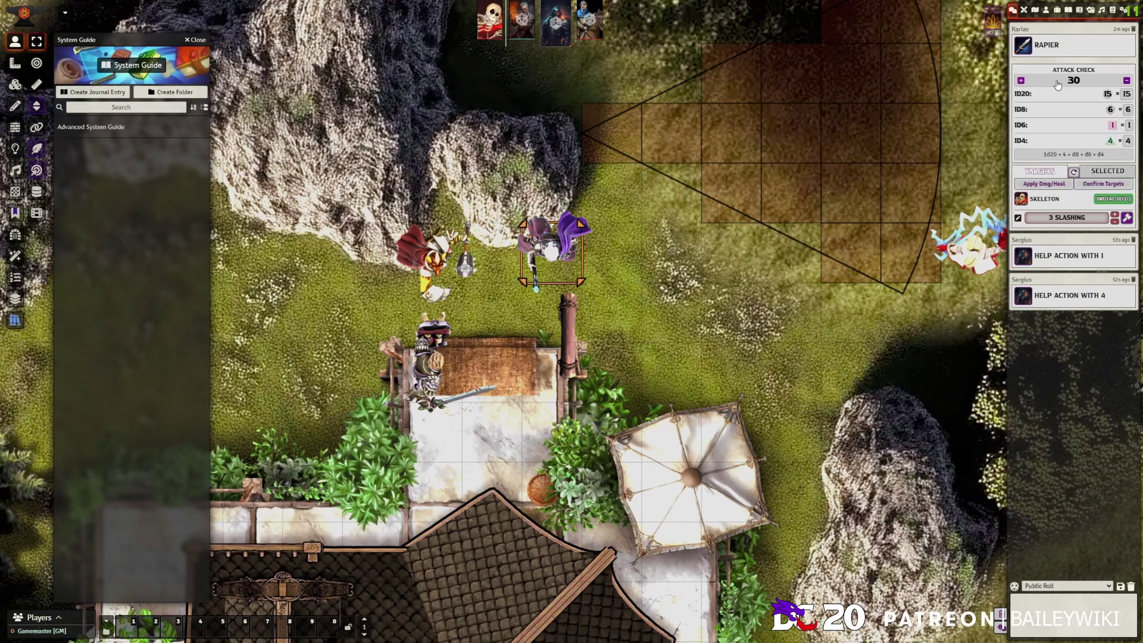
click(1058, 84)
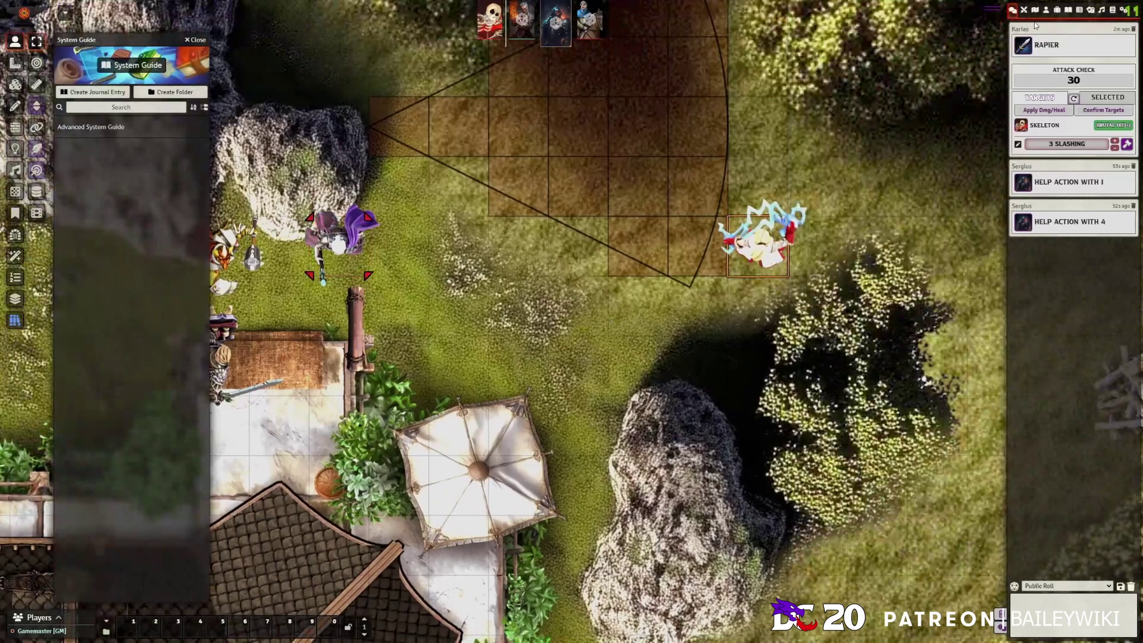
Return the encounter to Karias's turn and open his character sheet.
click(1023, 10)
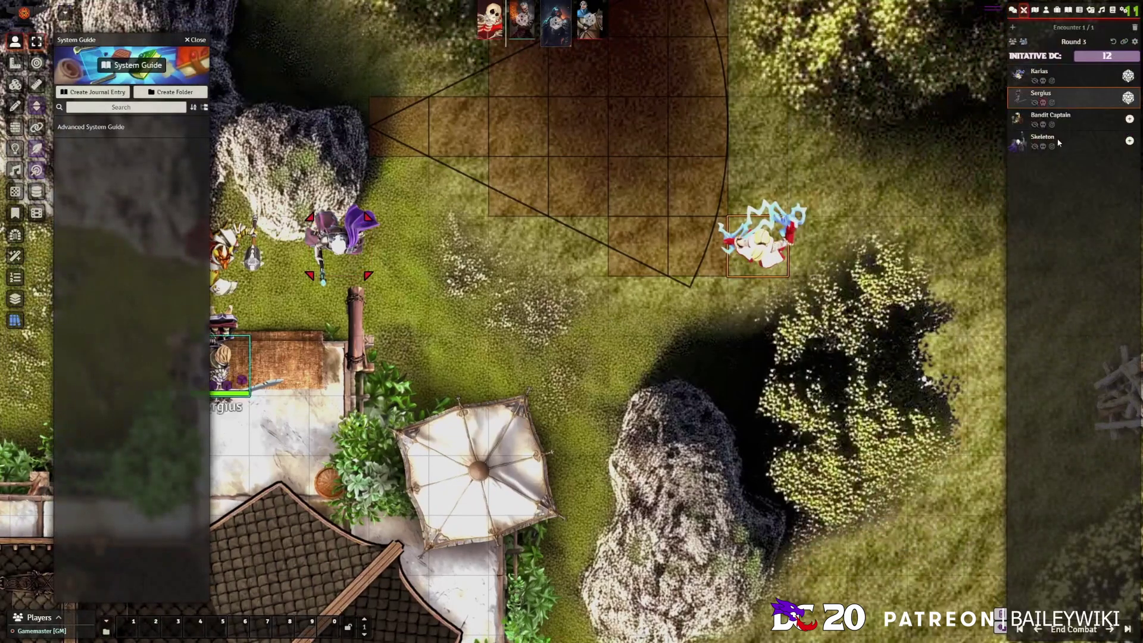
click(1037, 629)
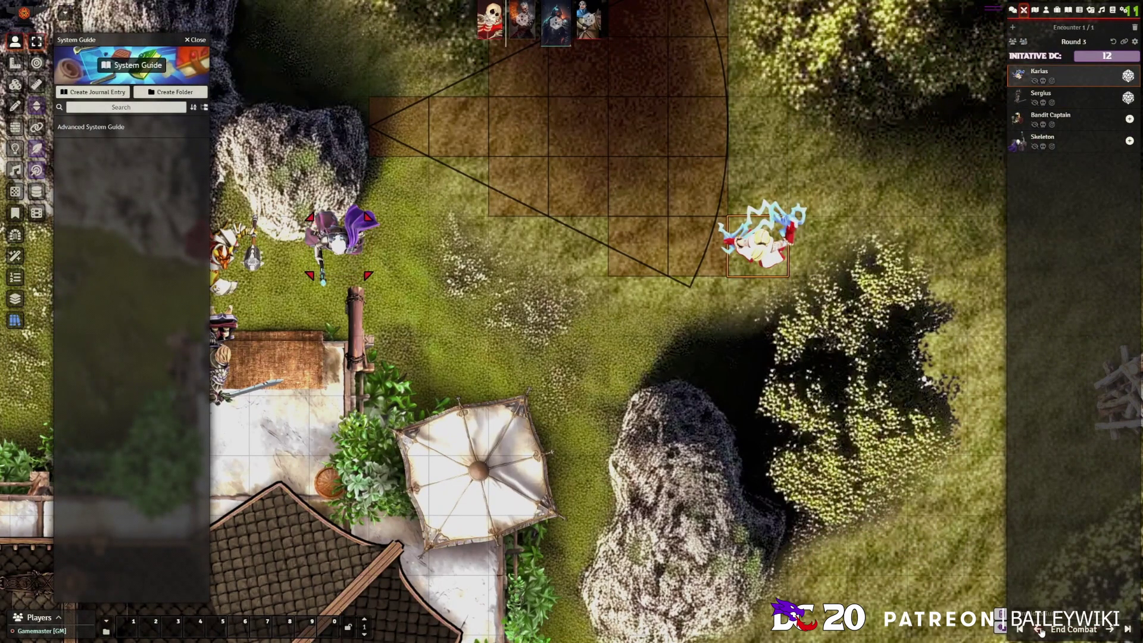
double_click(755, 257)
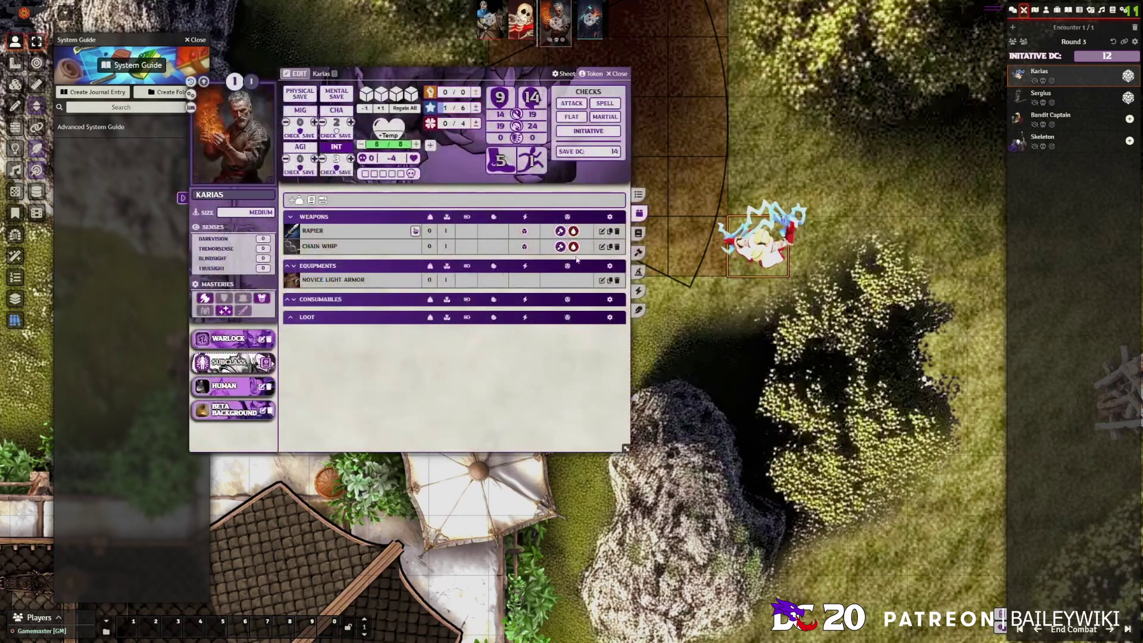
Open Karias's Rapier roll dialog, arrange it beside the sheet, and calculate the expected roll level with the skeleton targeted.
click(292, 231)
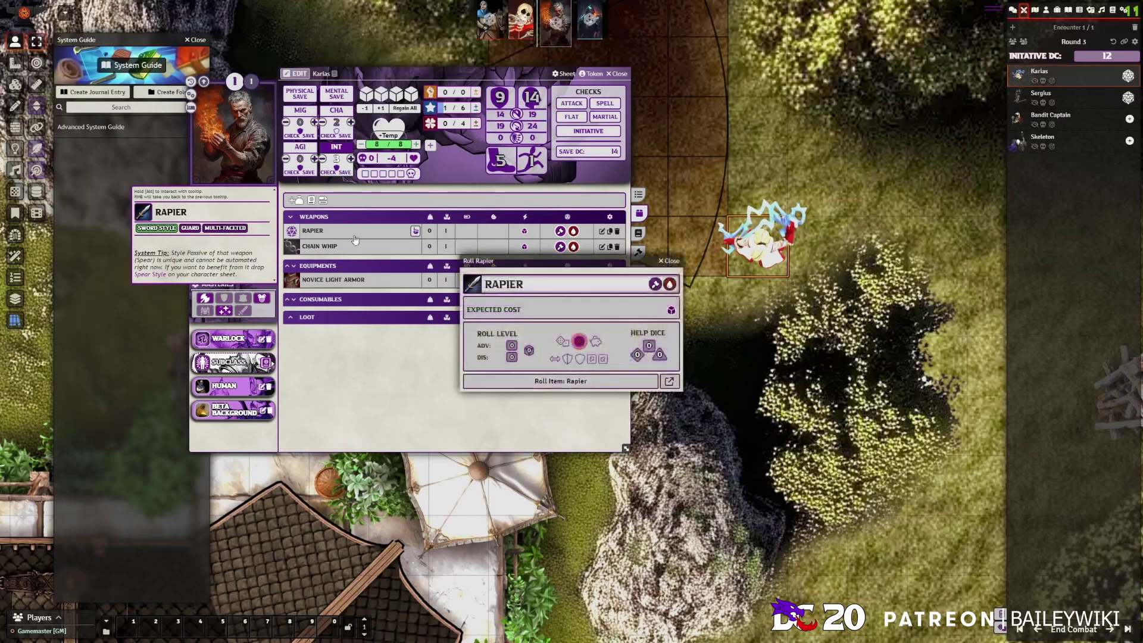
drag(617, 262, 903, 322)
drag(416, 73, 181, 265)
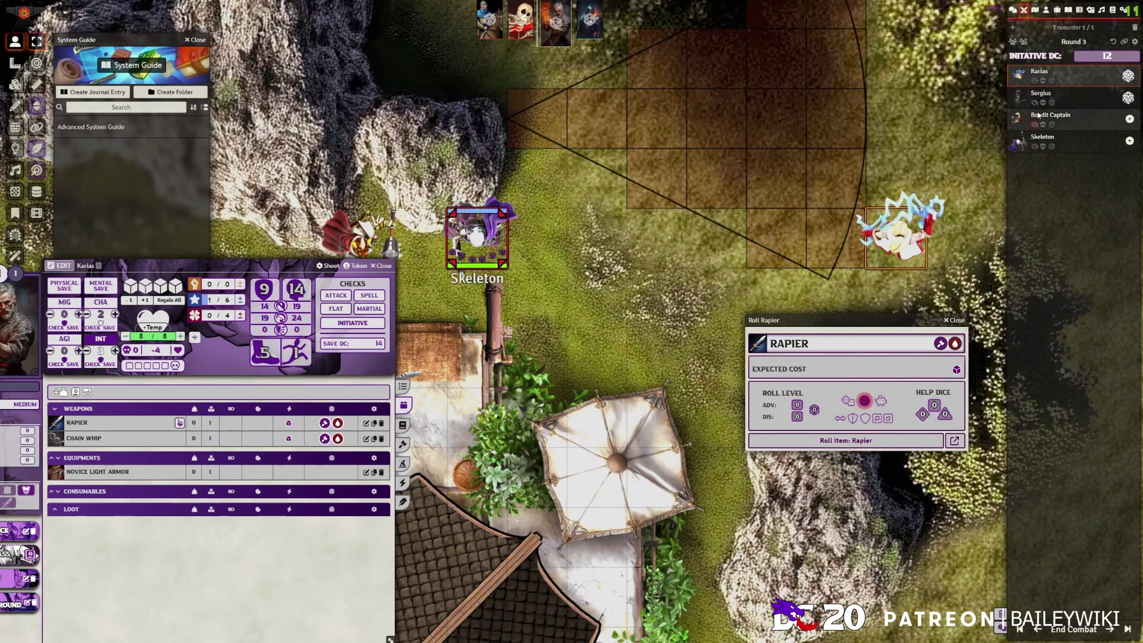
key(t)
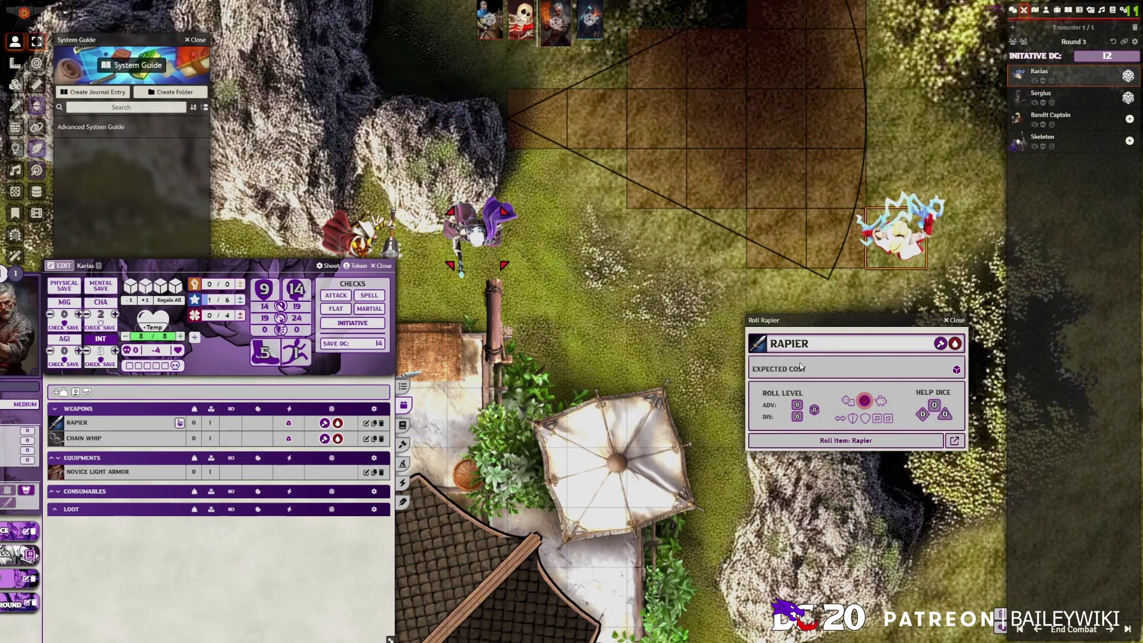
click(864, 401)
Apply the Hindered condition to the skeleton and clear it again.
click(528, 219)
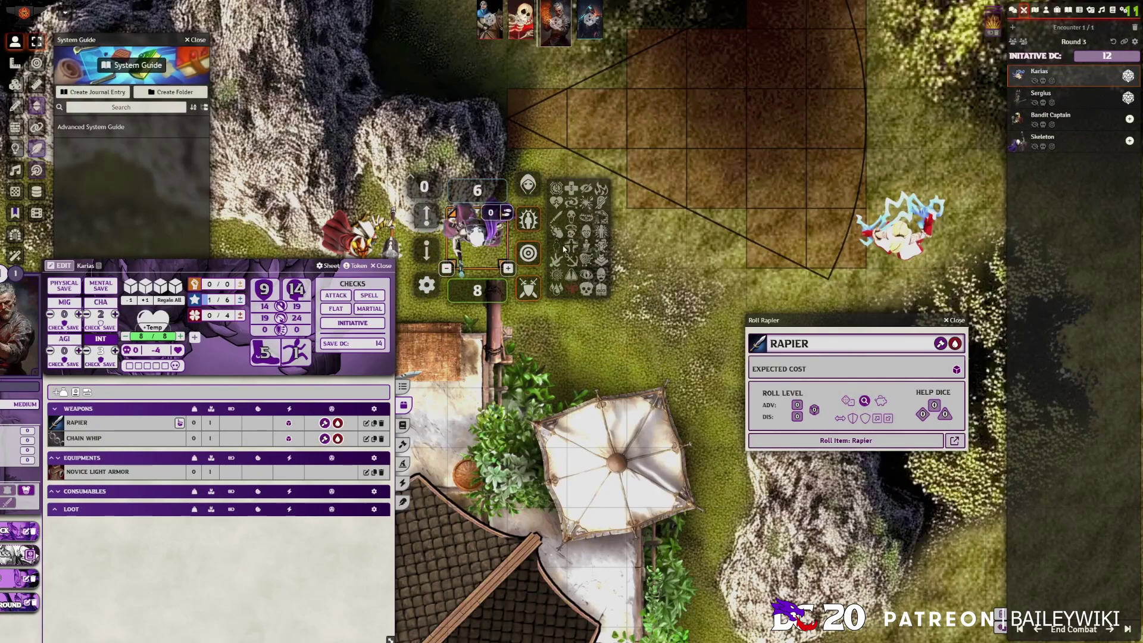
click(602, 222)
click(604, 223)
click(666, 273)
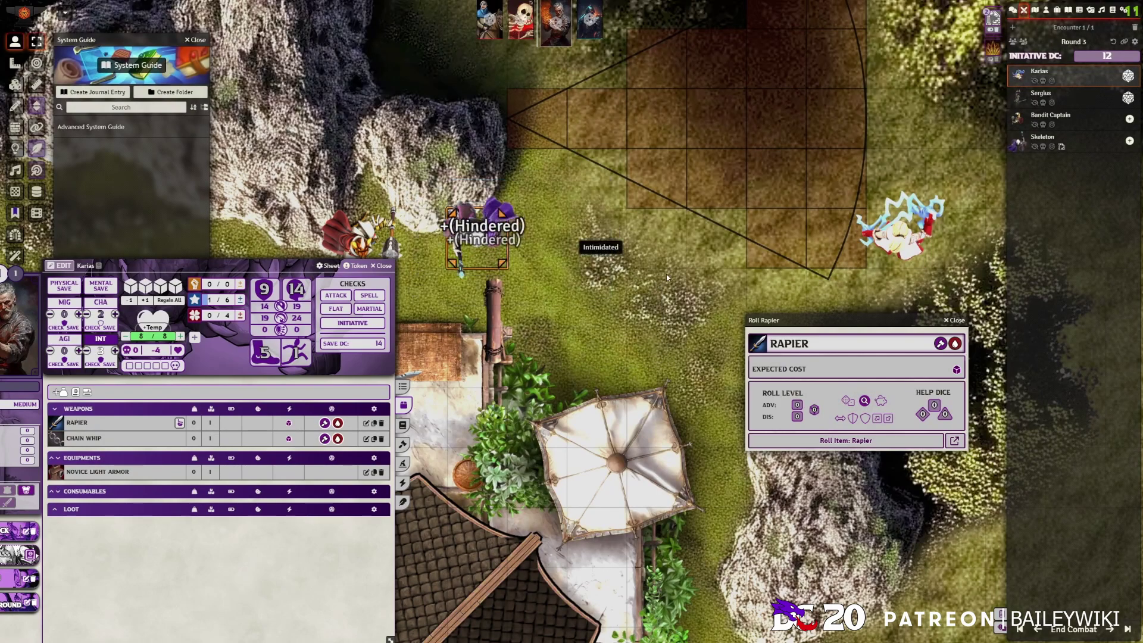
drag(705, 313, 583, 297)
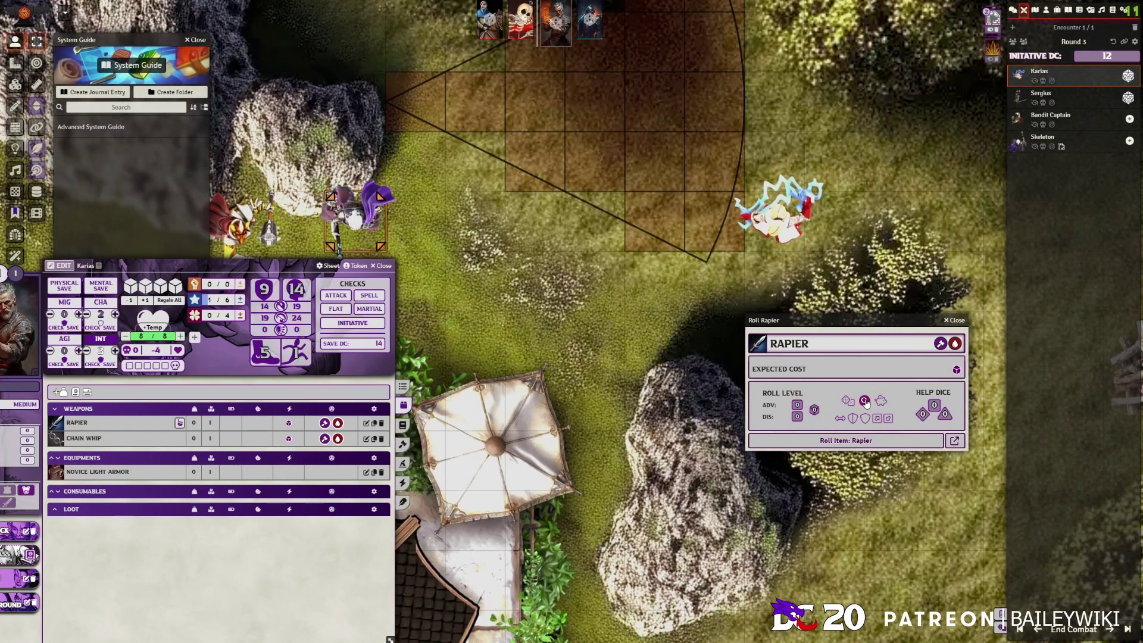
right_click(372, 220)
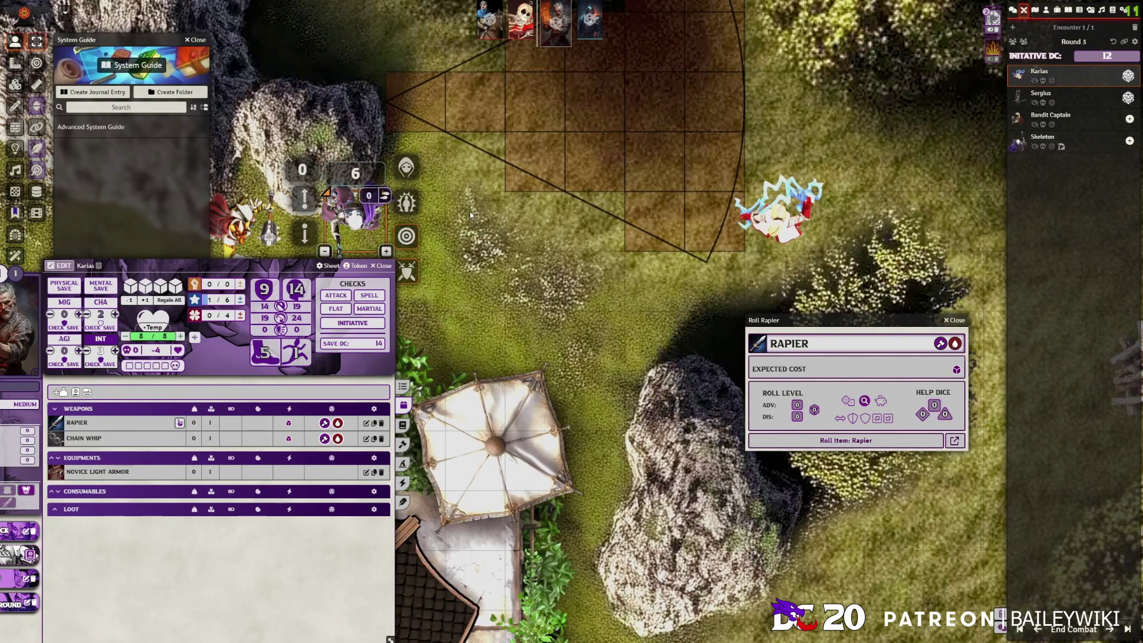
click(407, 202)
drag(531, 267, 635, 266)
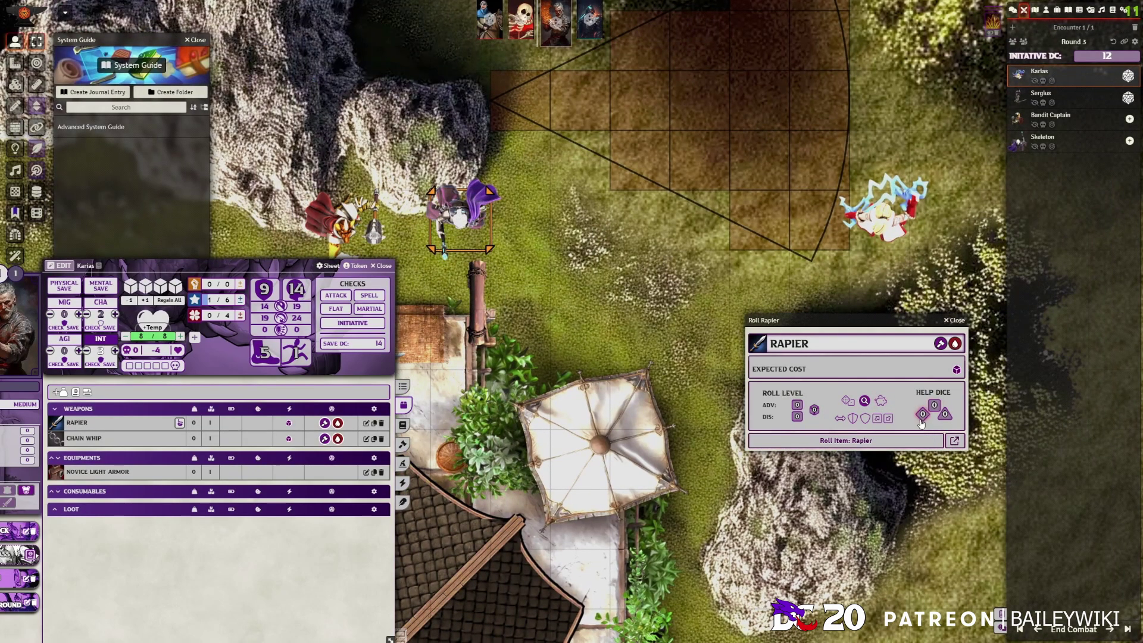
Add one action point to the Rapier roll for advantage, hold the action, and select Karias's token to show the held action.
click(814, 410)
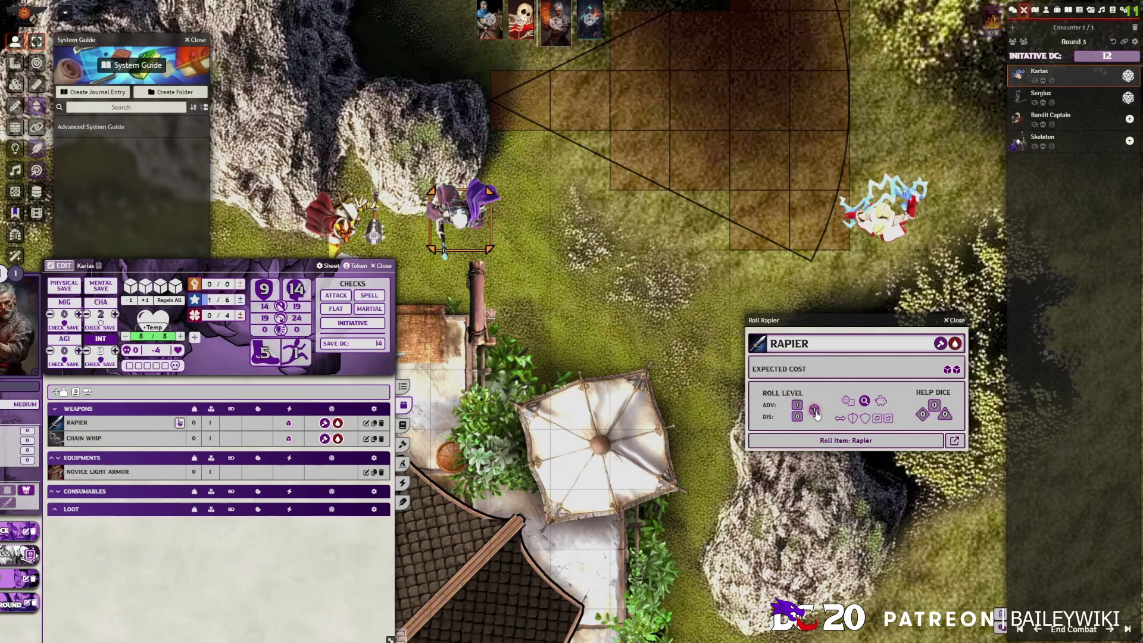
click(954, 442)
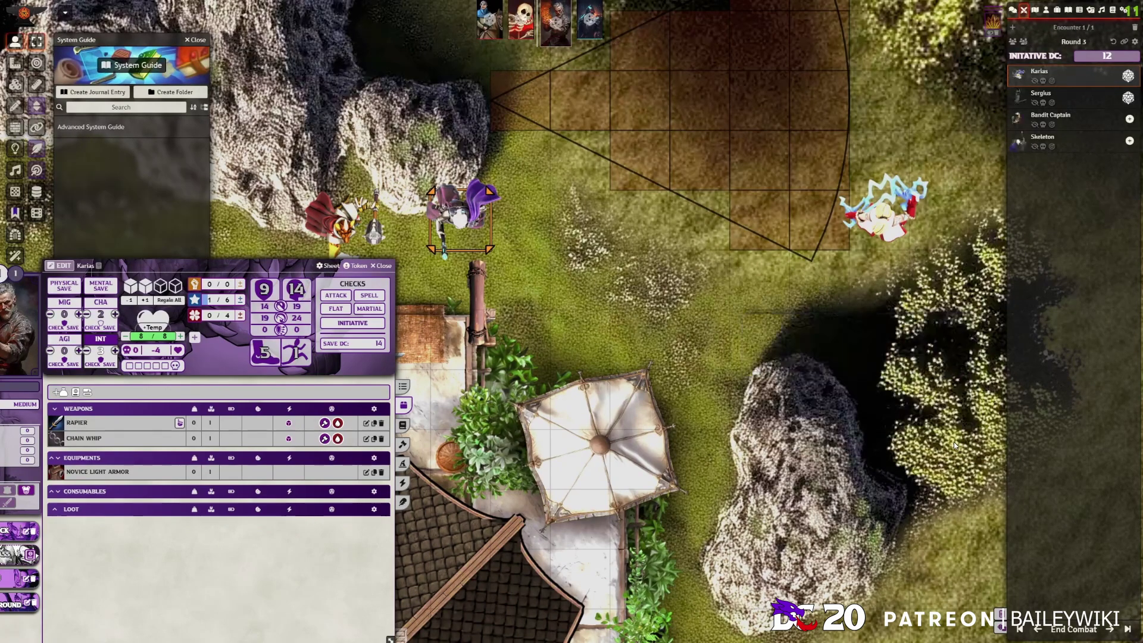
click(883, 218)
drag(883, 218, 761, 218)
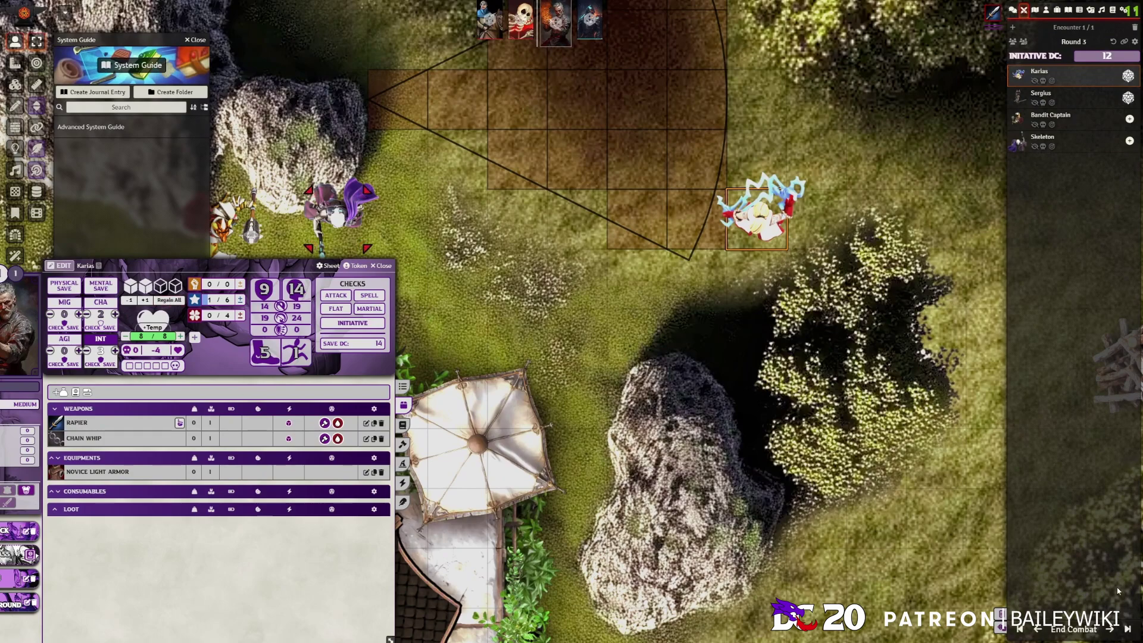
Advance the encounter to Sergius's turn and move the skeleton's token to the square diagonally adjacent to Karias.
click(1110, 629)
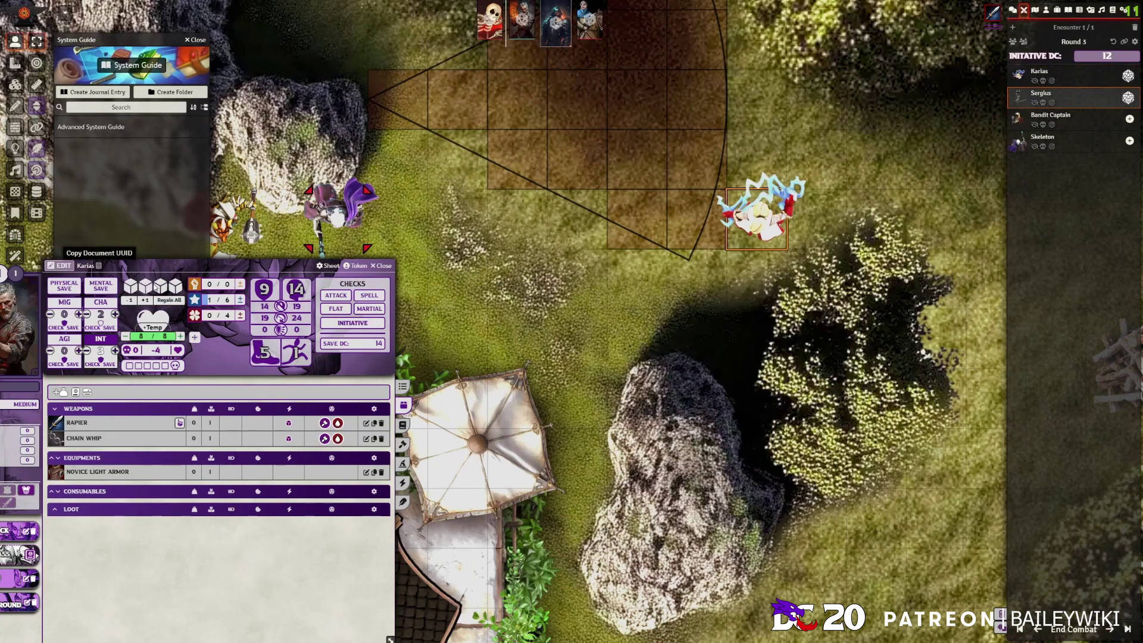
click(343, 224)
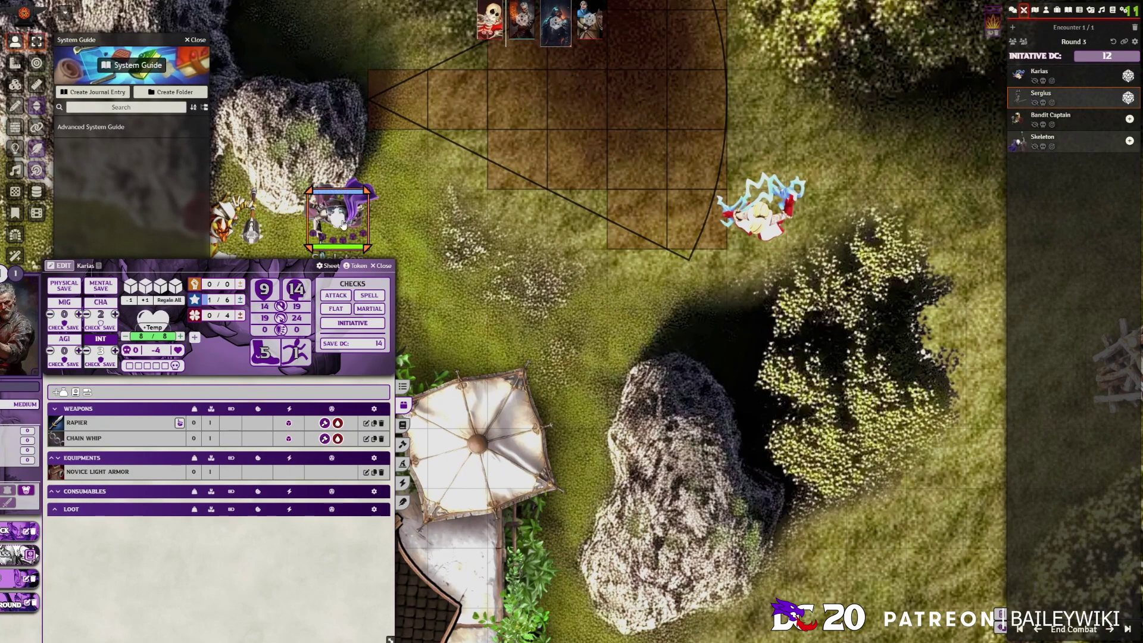
drag(342, 224, 699, 278)
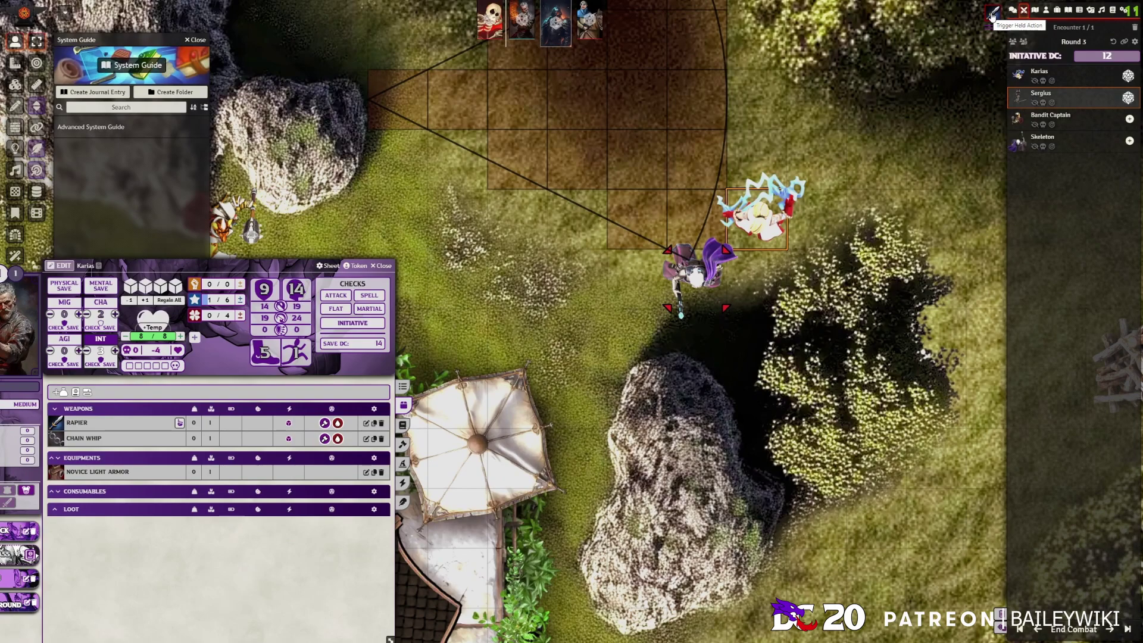
Trigger Karias's held Rapier action and move its roll dialog clear of the tokens.
click(992, 16)
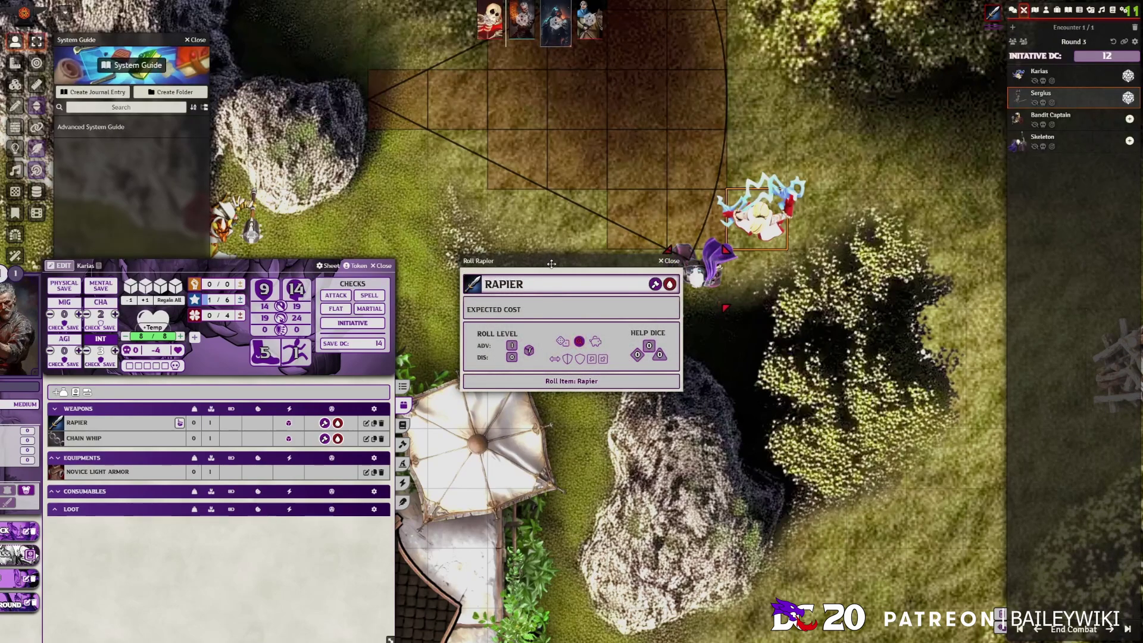
drag(551, 263, 923, 277)
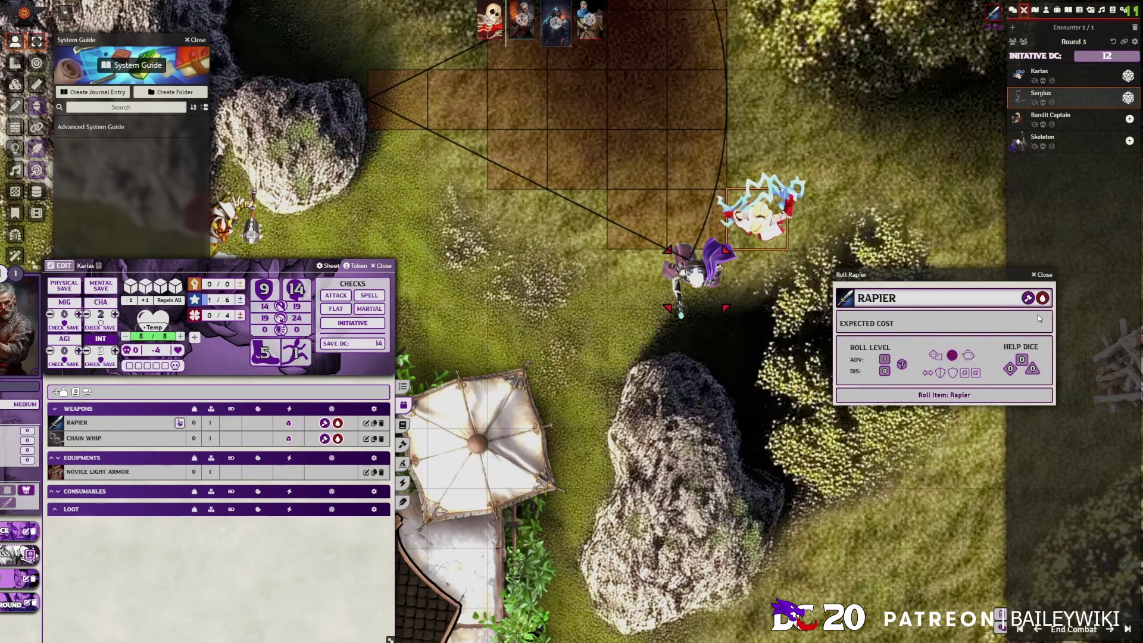
Apply Hindered to the skeleton and replace that condition with Exposed.
right_click(695, 274)
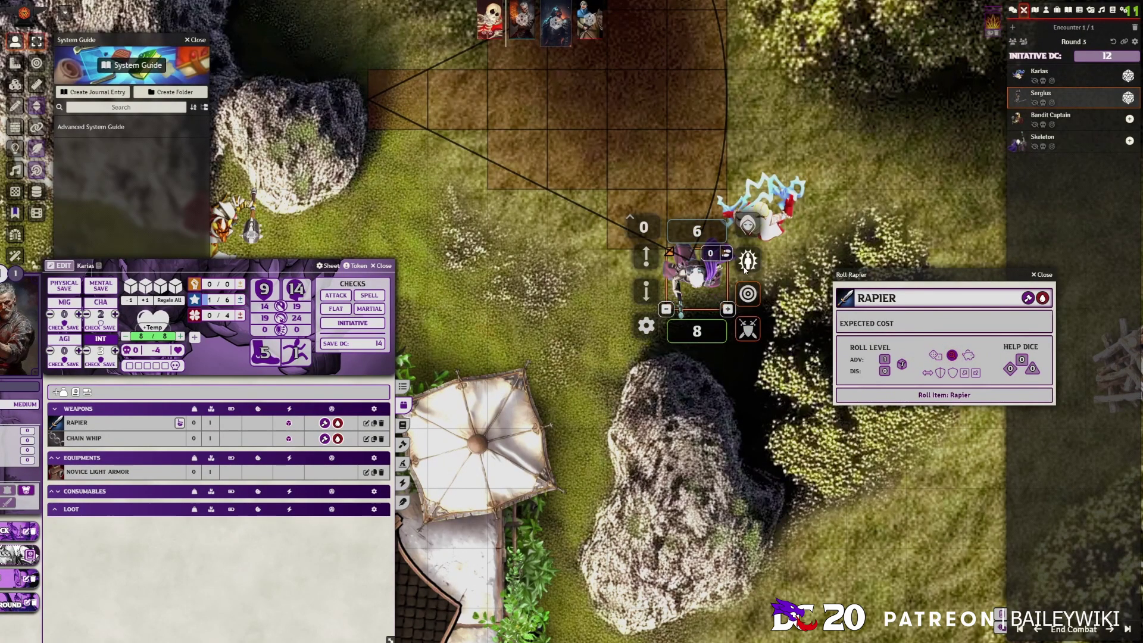
click(747, 260)
click(777, 272)
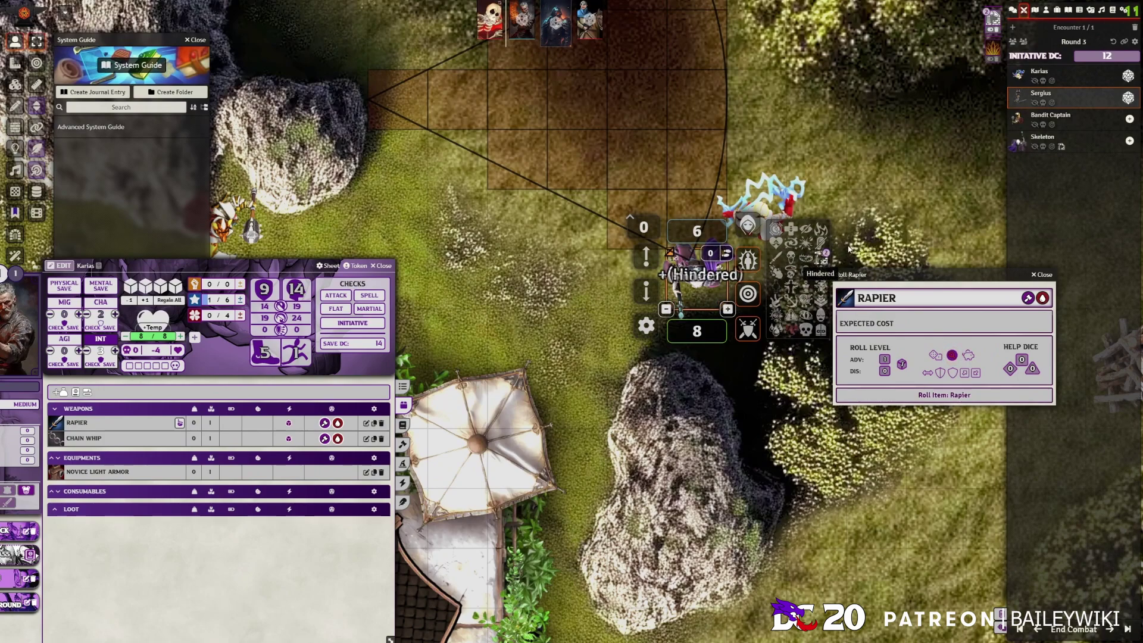
click(696, 275)
right_click(697, 275)
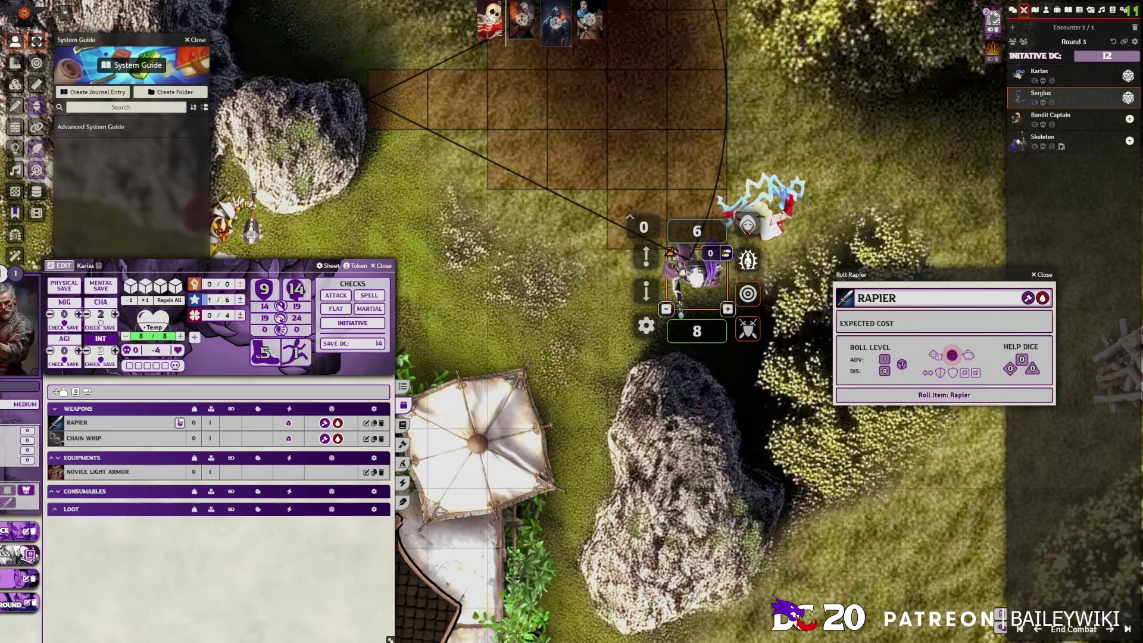
click(747, 260)
click(820, 257)
click(777, 260)
click(675, 285)
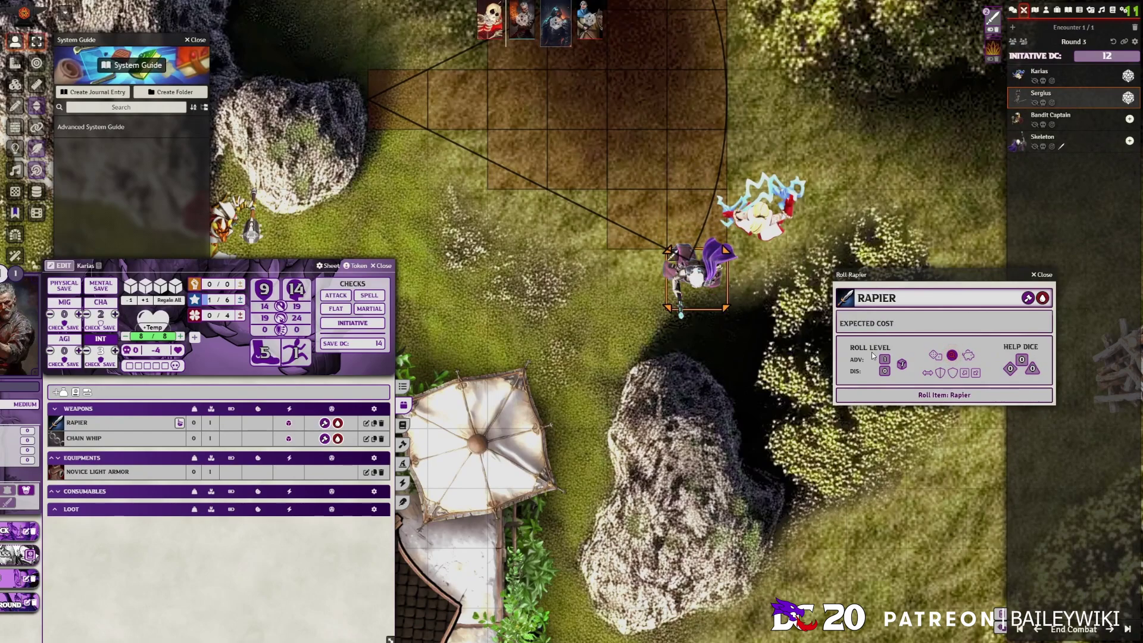
Review the expected roll level against the skeleton, and roll the held Rapier attack to view its result in the chat log.
click(952, 356)
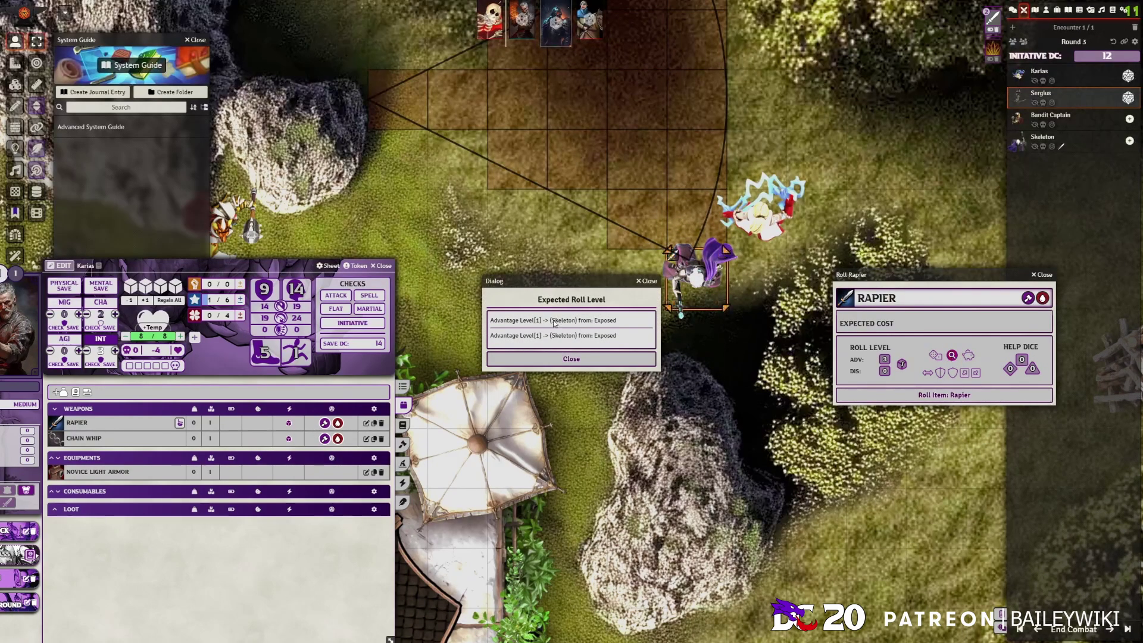
click(570, 358)
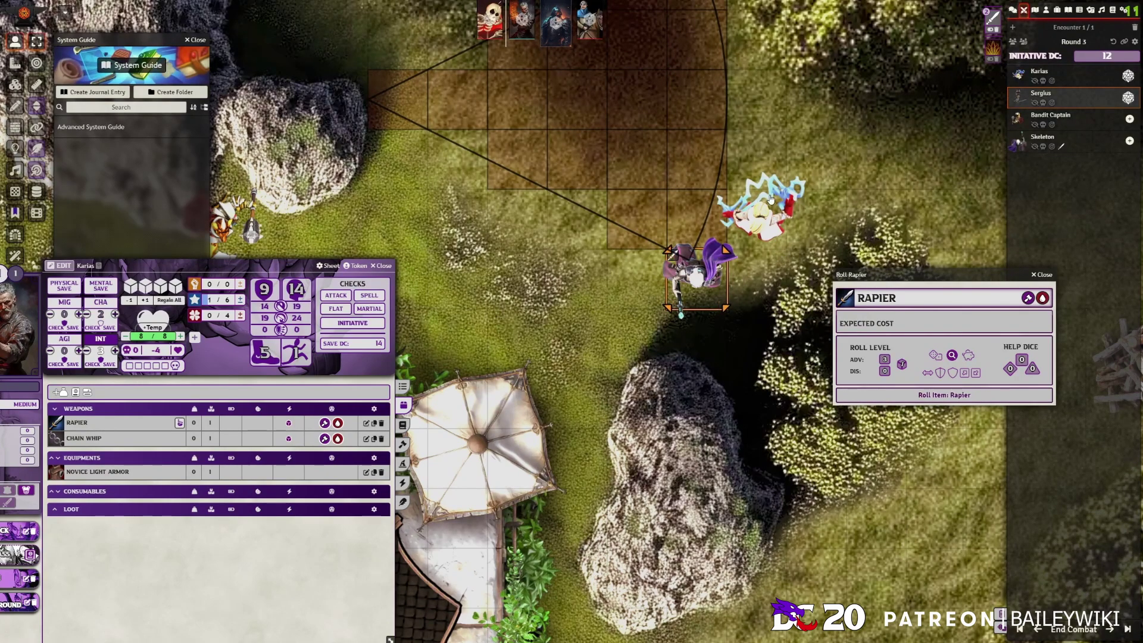
click(902, 398)
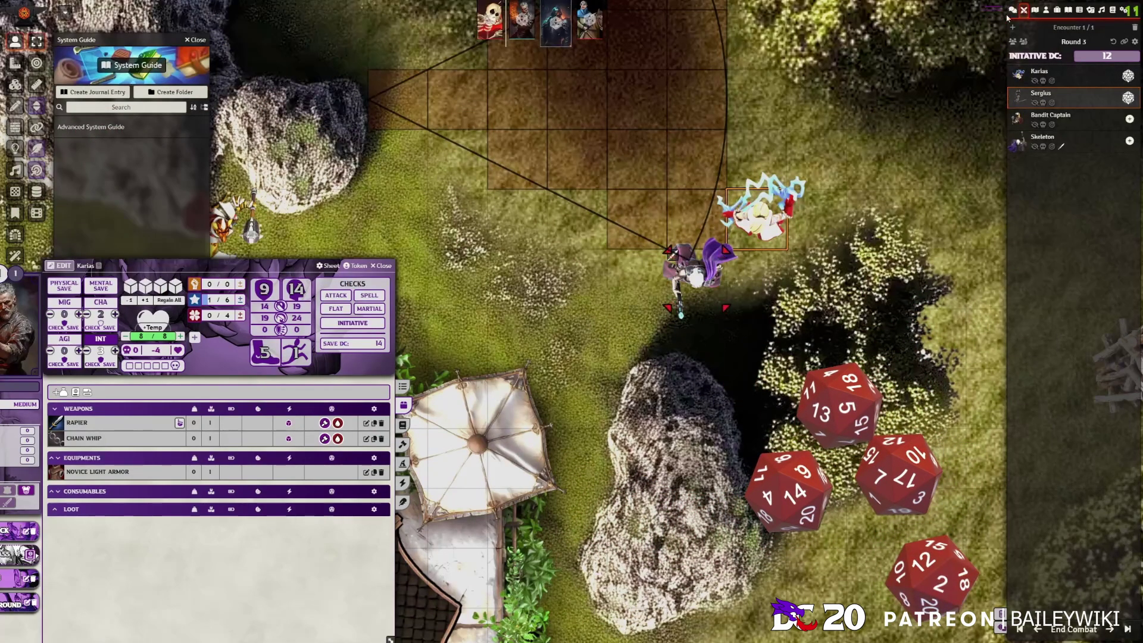
click(1012, 10)
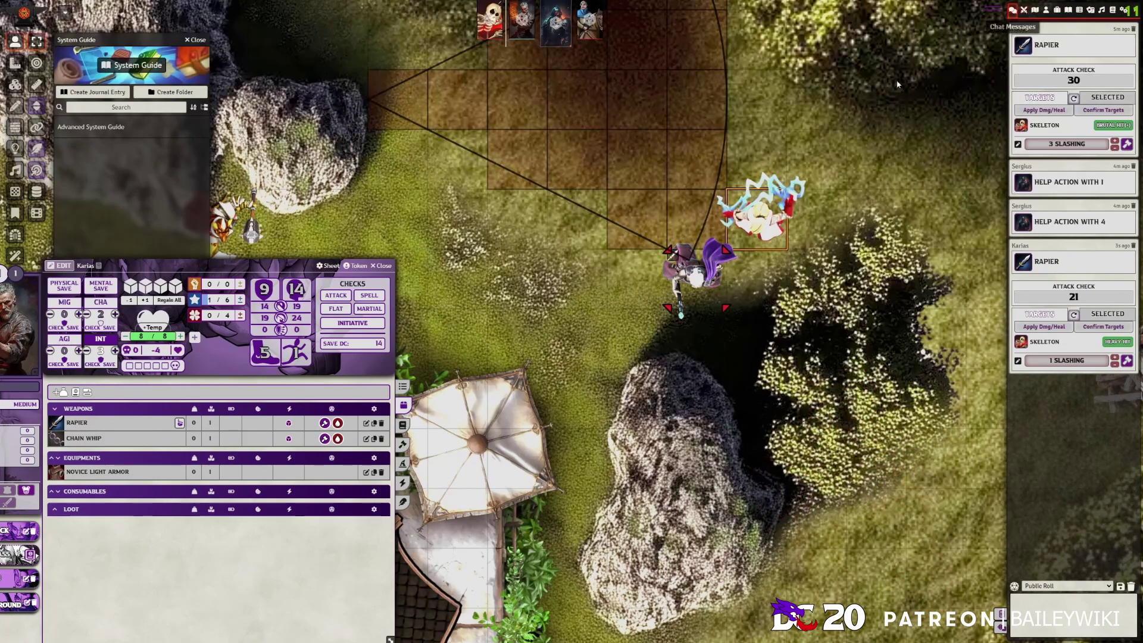
Advance the encounter through the remaining turns to Karias's turn in round 4.
right_click(756, 214)
right_click(756, 214)
click(1024, 10)
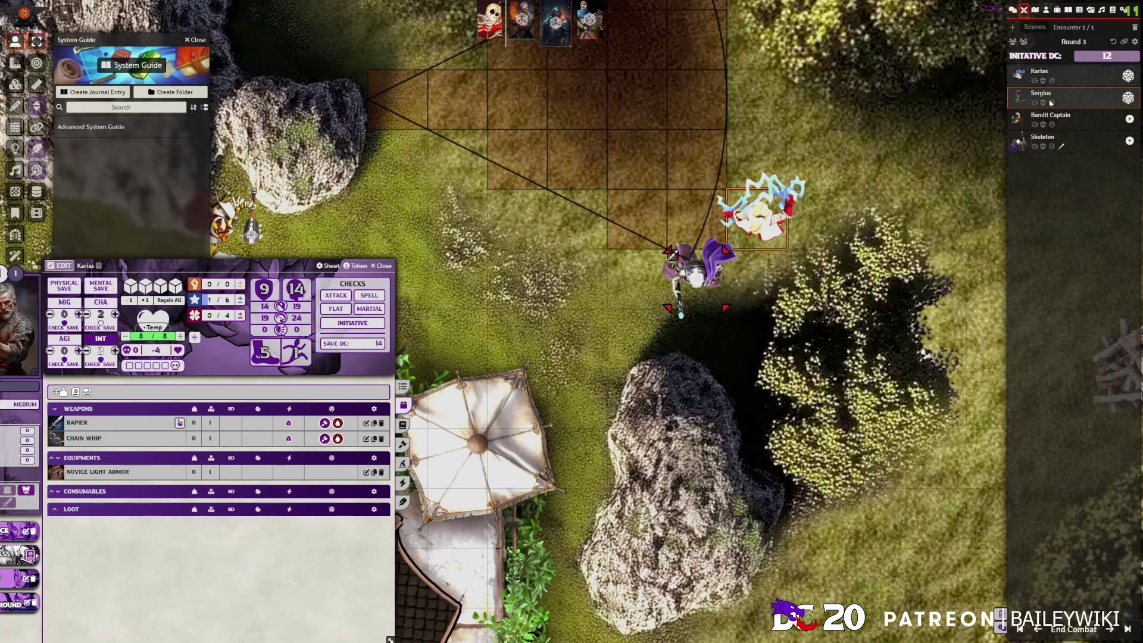
click(1109, 629)
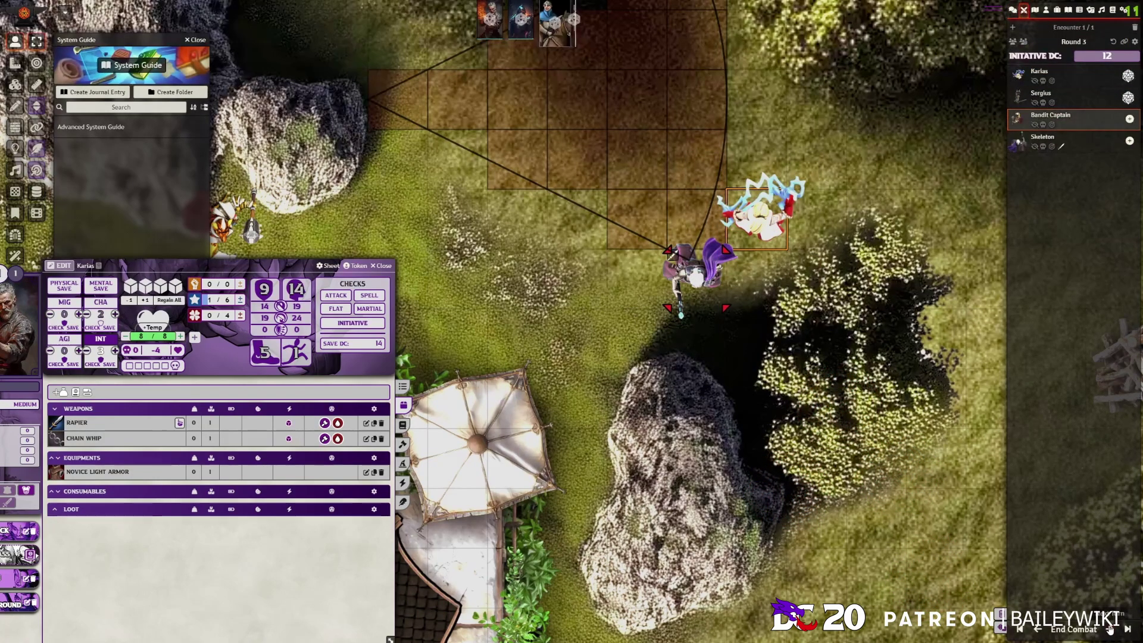
click(1109, 629)
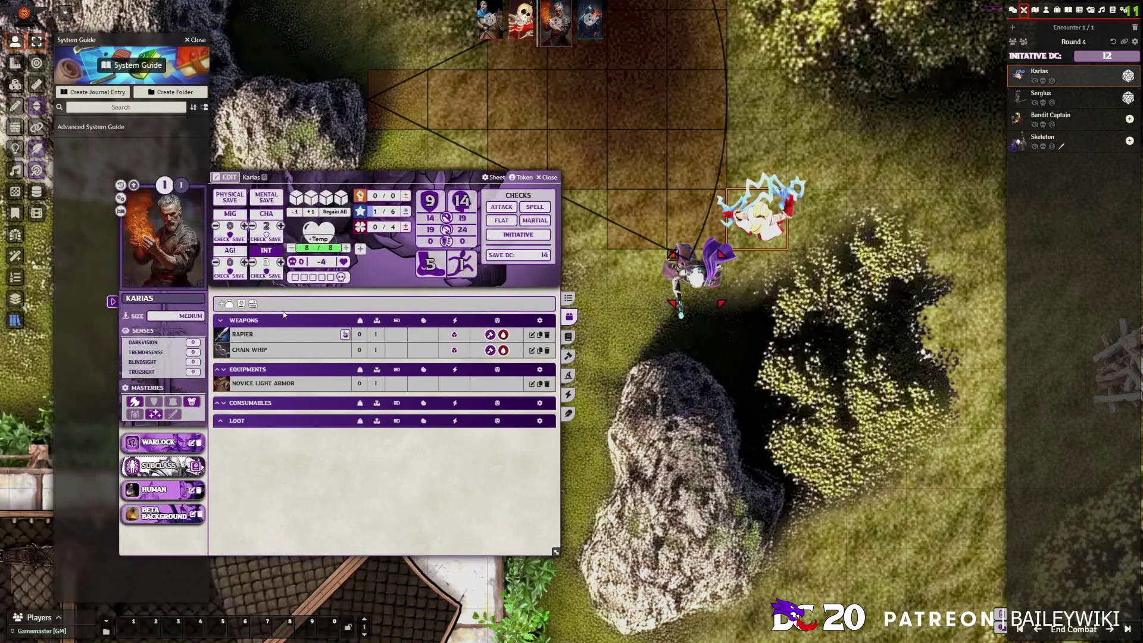
Roll a new Rapier attack against the skeleton from Karias's sheet.
click(490, 335)
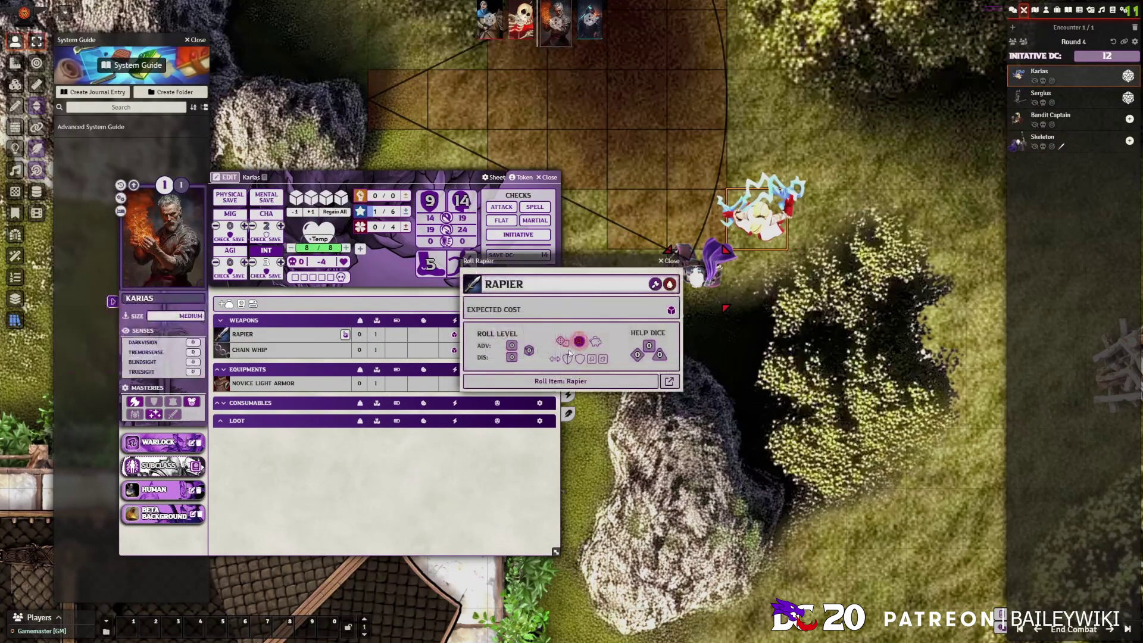
click(583, 382)
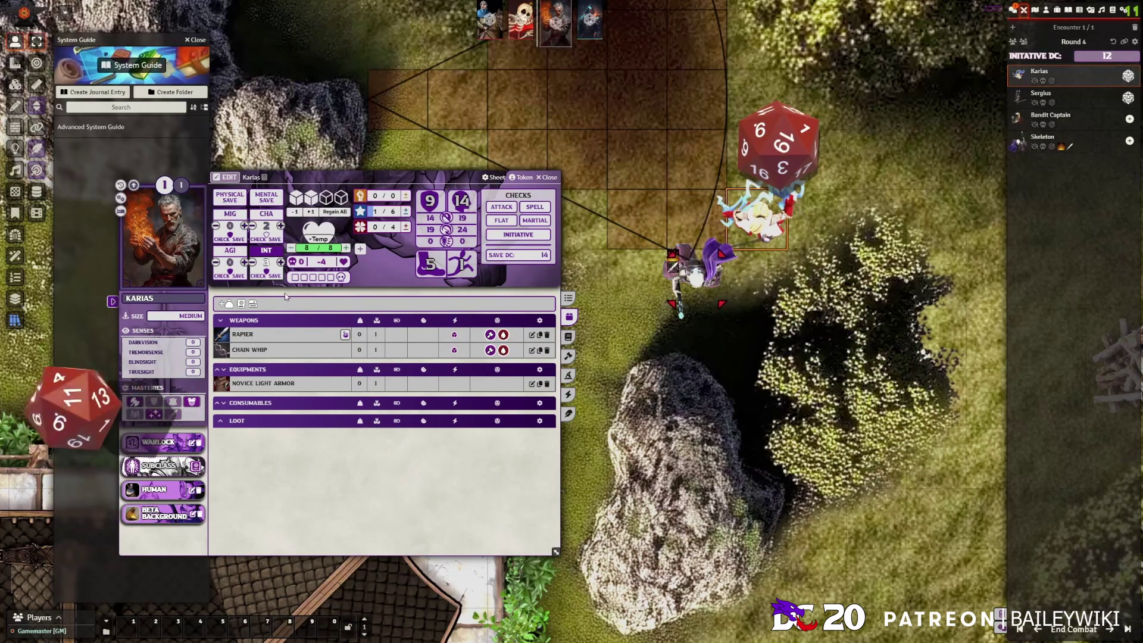
Check the expected roll level of a further Rapier attack against the skeleton, and hold that attack for Karias.
click(222, 334)
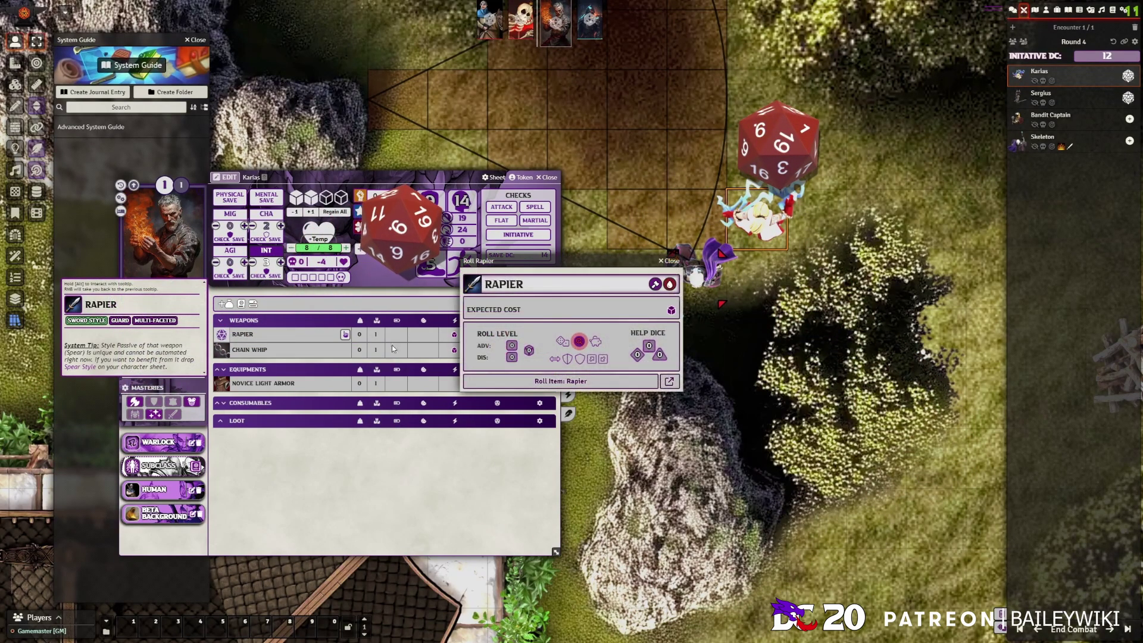
click(528, 350)
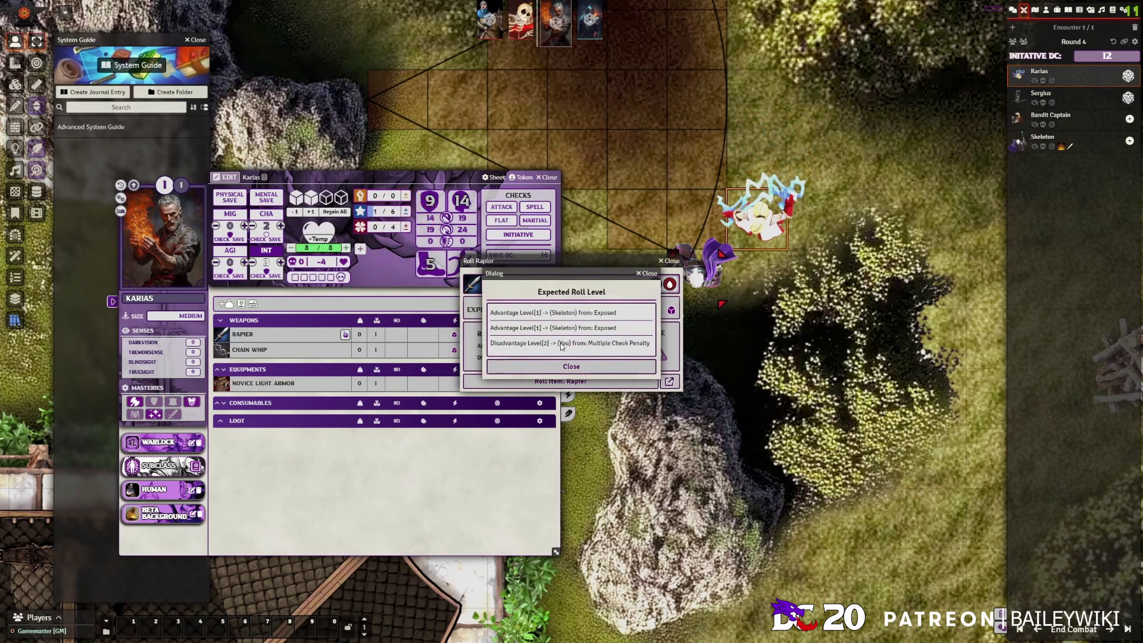
click(648, 273)
click(649, 273)
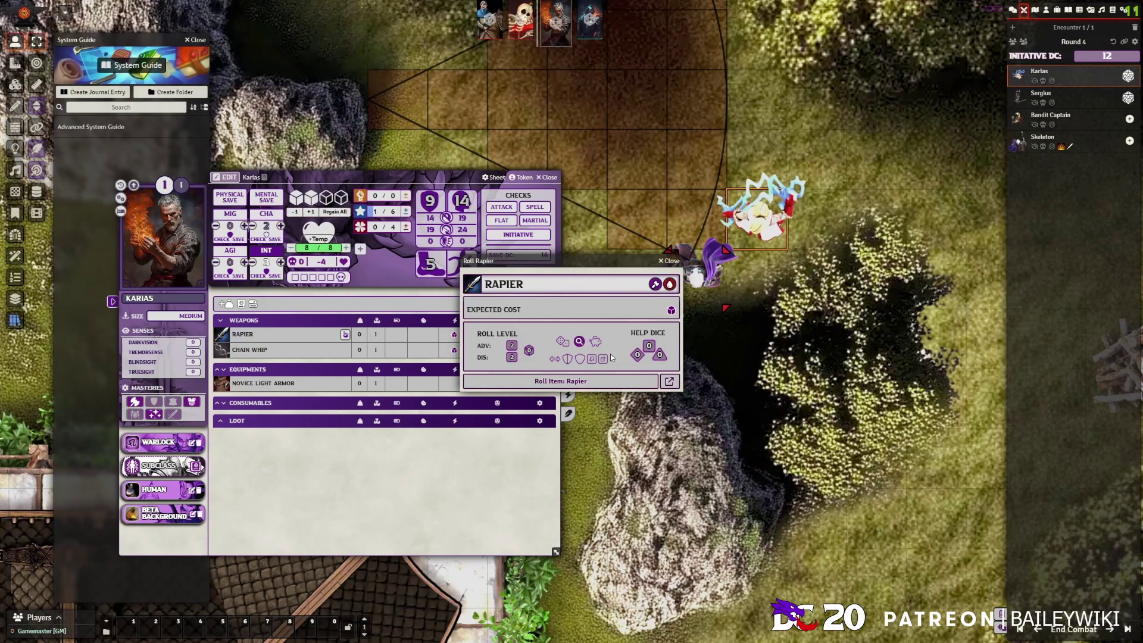
click(670, 381)
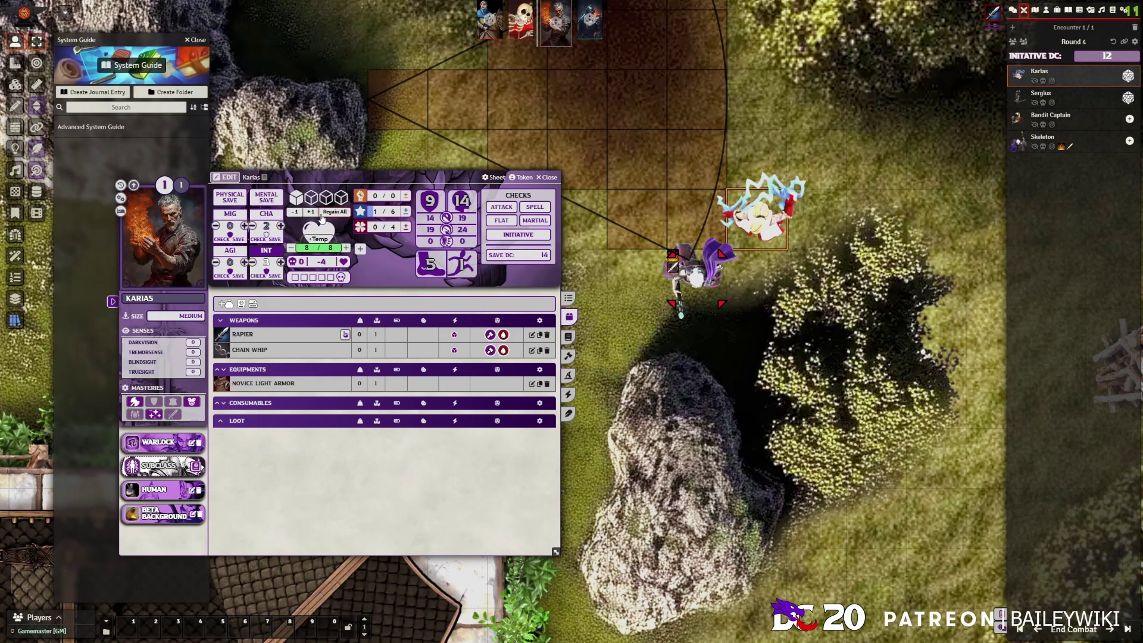
Advance the encounter to Sergius's turn and check the expected roll level of a fresh Rapier attack from Karias's sheet.
click(1109, 628)
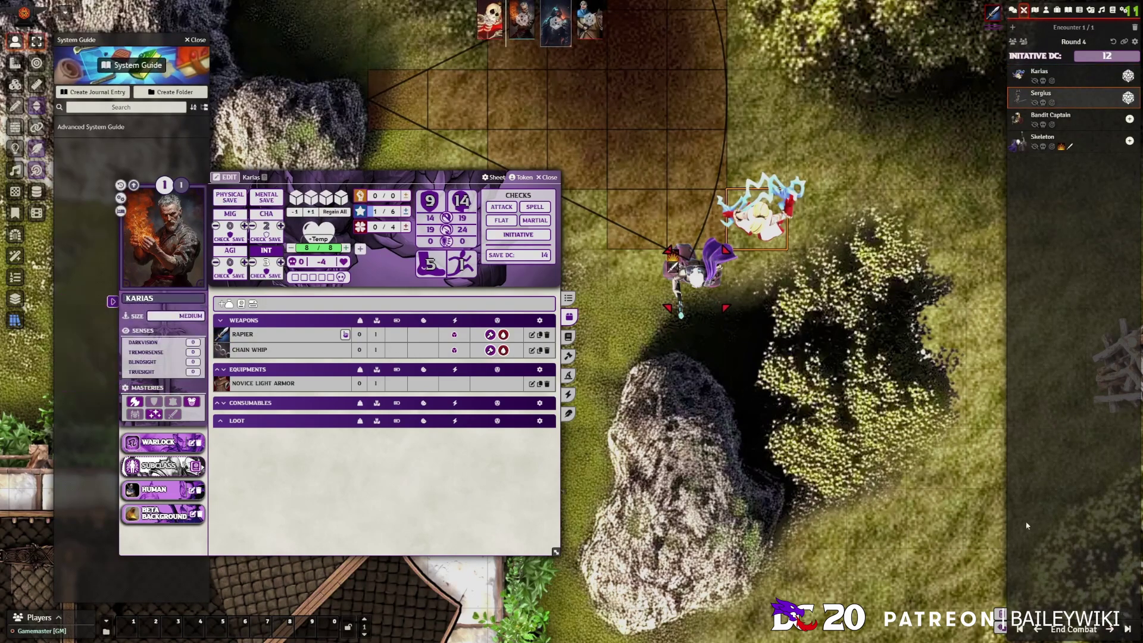
click(256, 334)
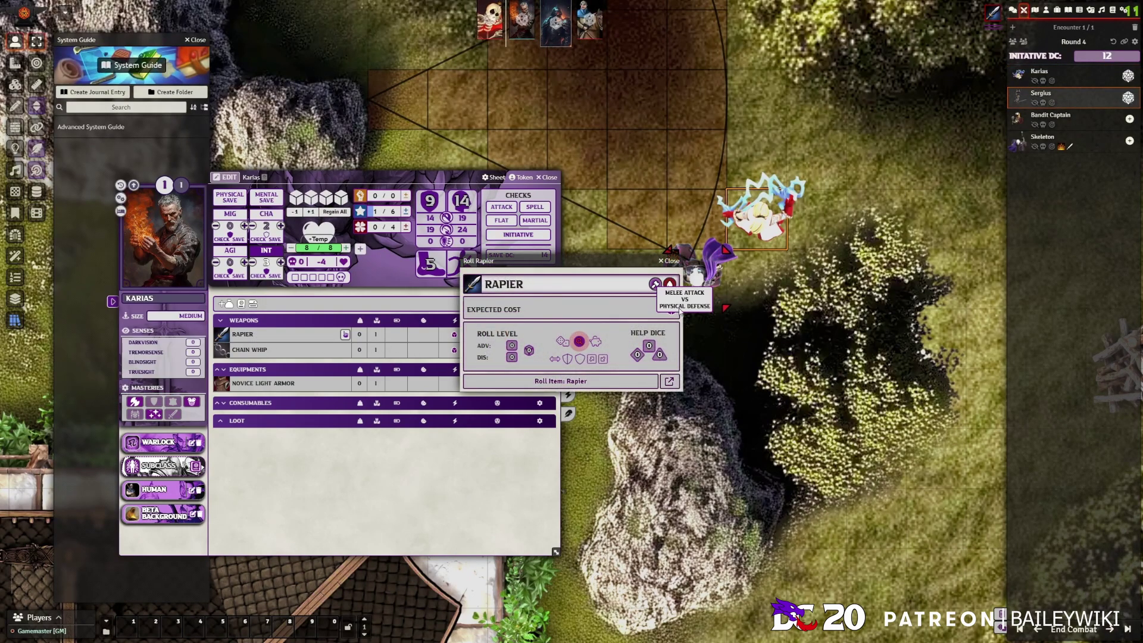
click(596, 341)
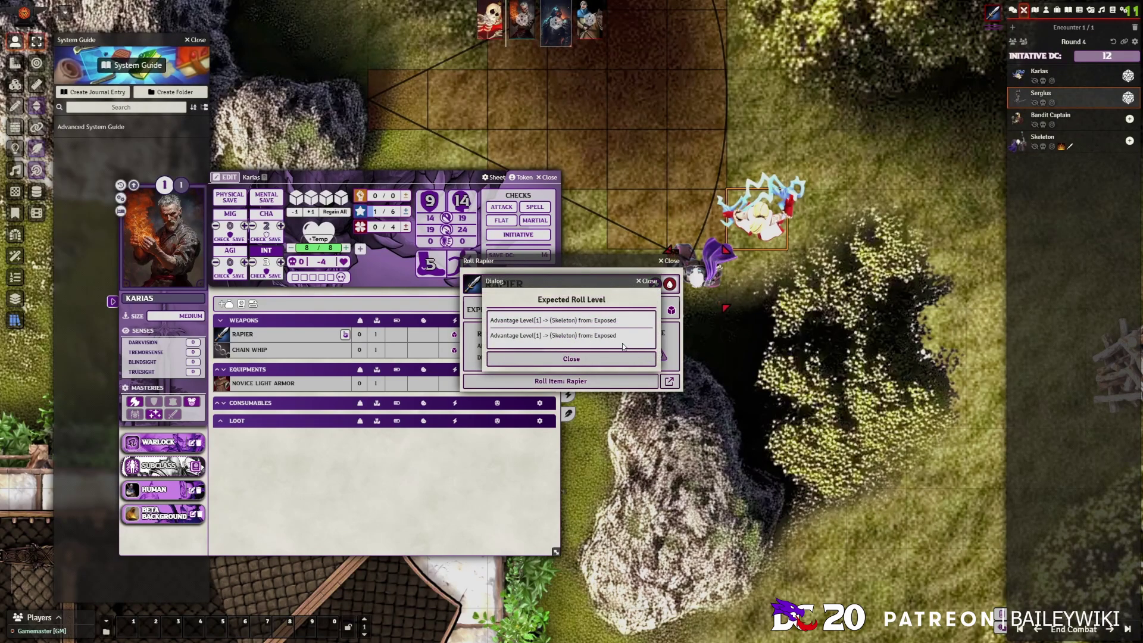
click(643, 282)
click(667, 260)
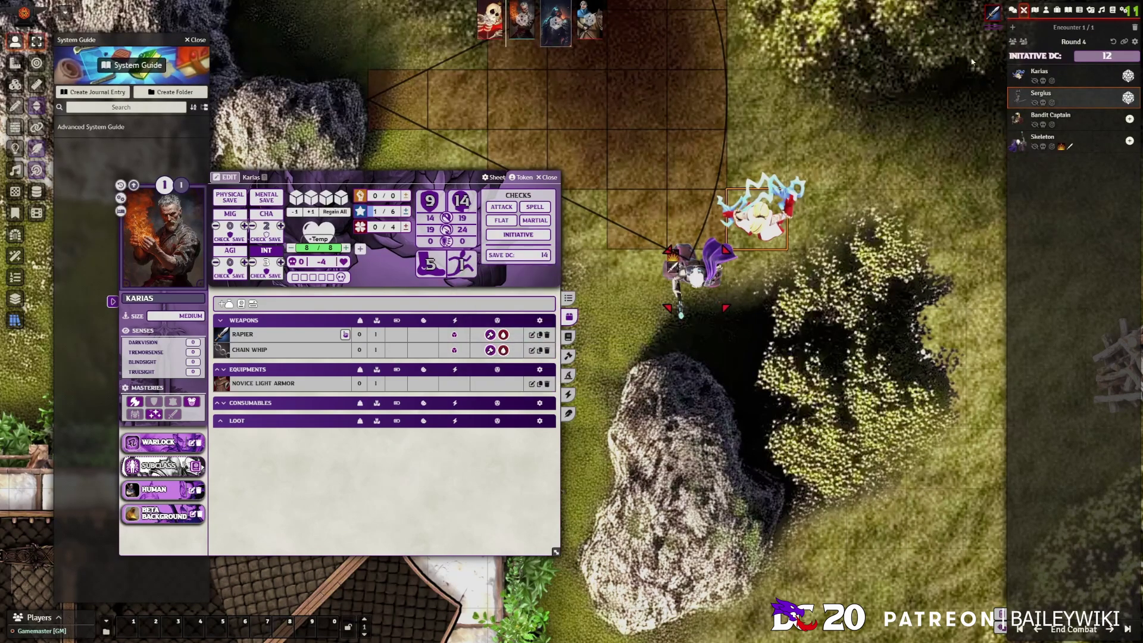
Check the expected roll level of Karias's held Rapier attack during Sergius's turn for comparison.
click(996, 15)
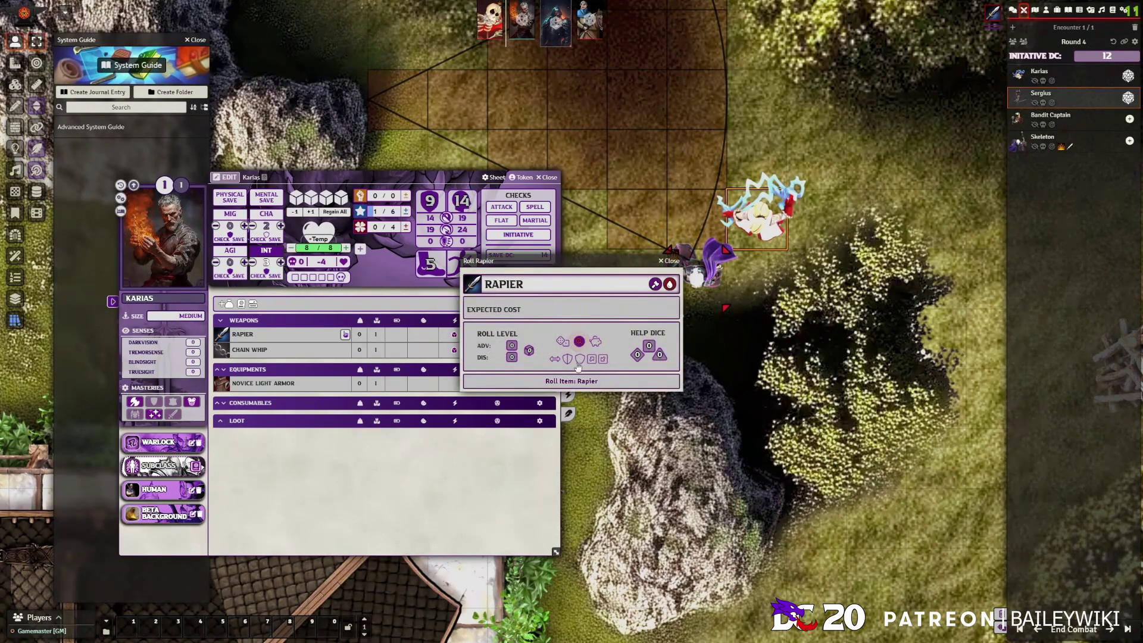
click(579, 343)
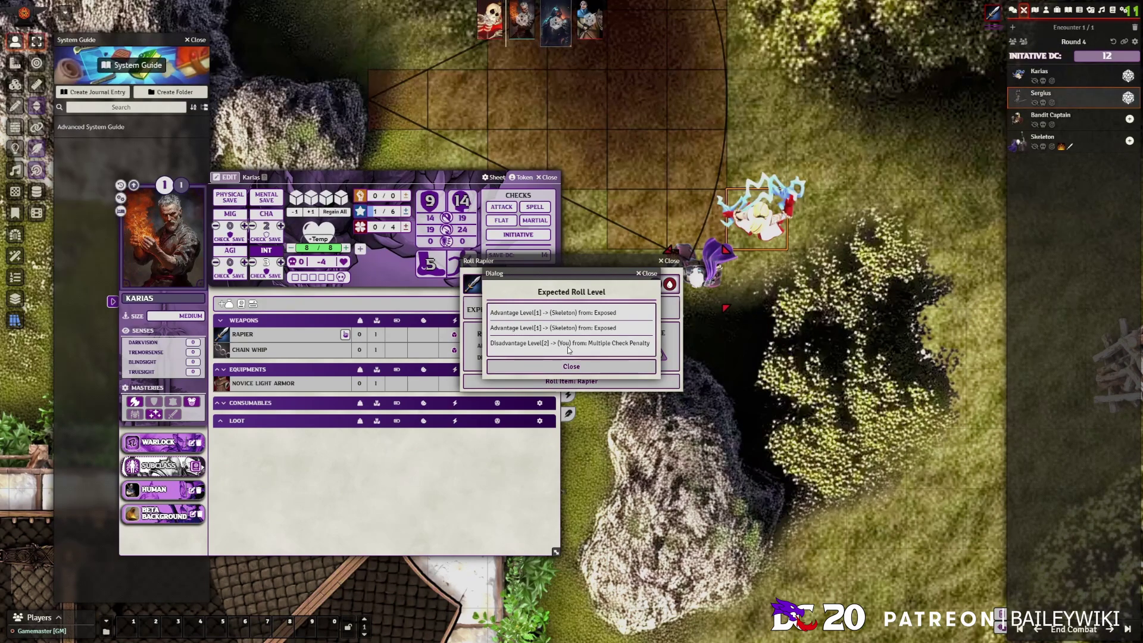
click(655, 272)
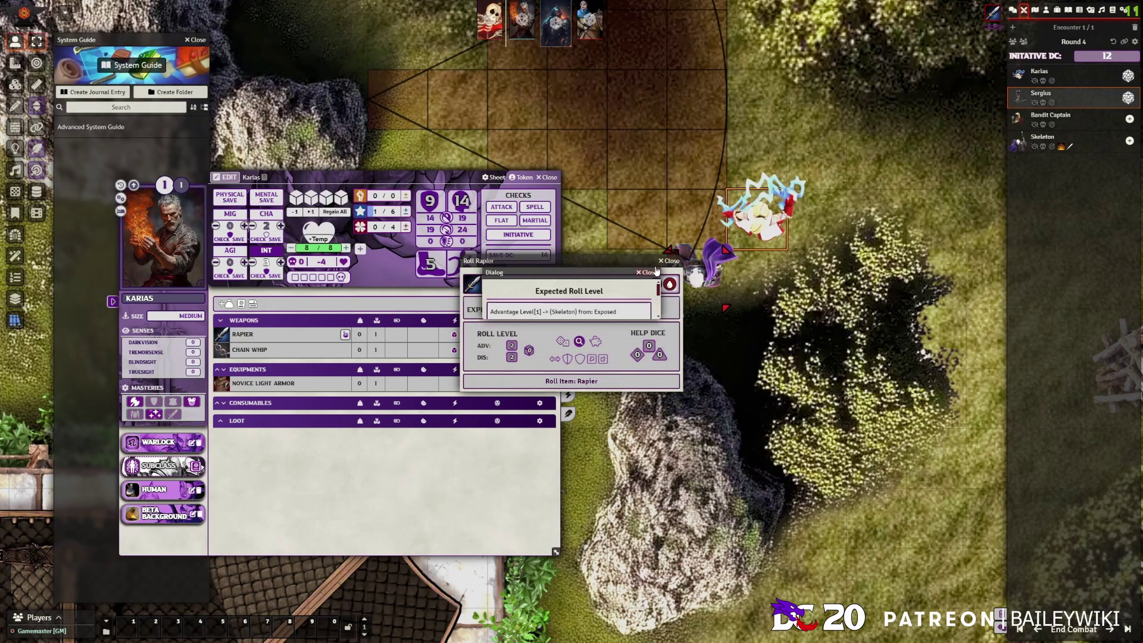
click(668, 260)
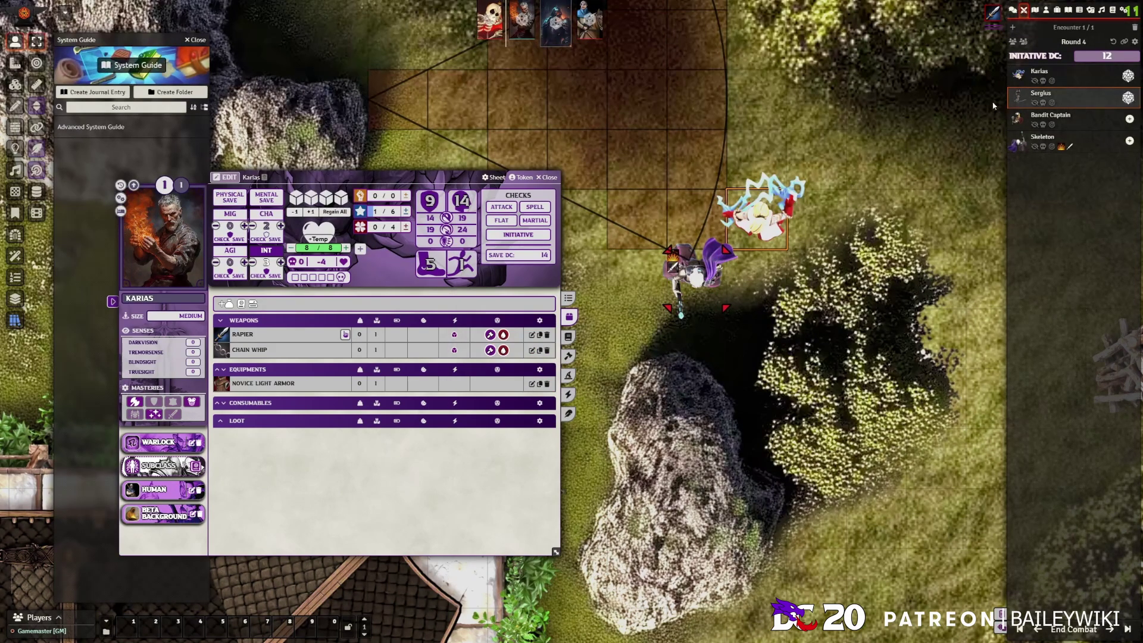
Recheck the held Rapier attack's expected roll level and trigger the attack against the skeleton on Sergius's turn.
click(490, 335)
click(572, 309)
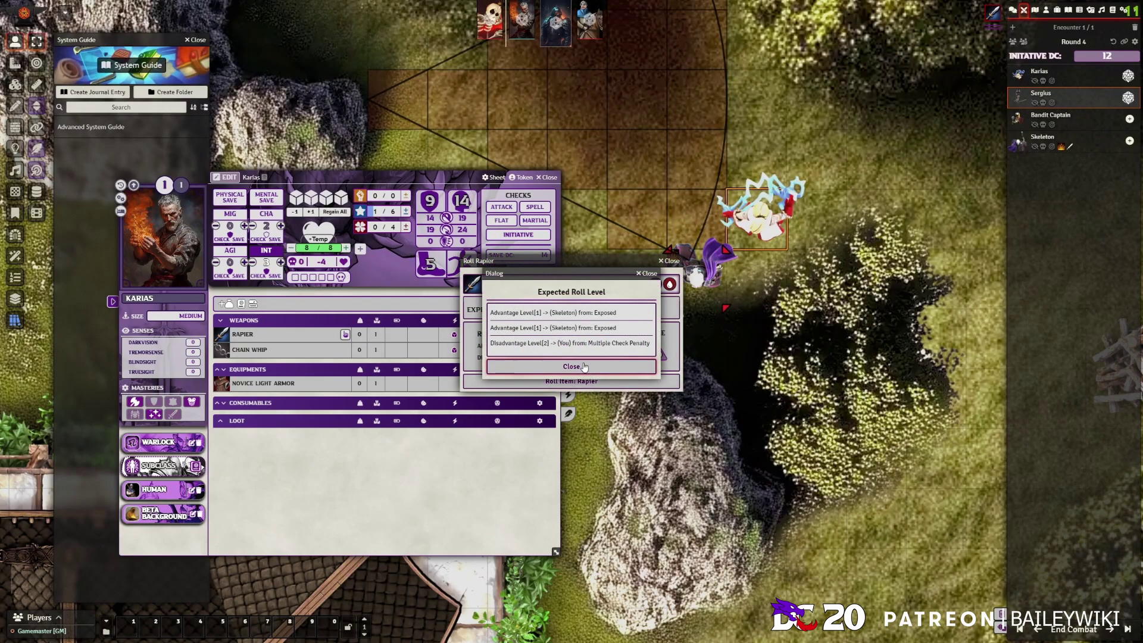
click(585, 366)
click(572, 380)
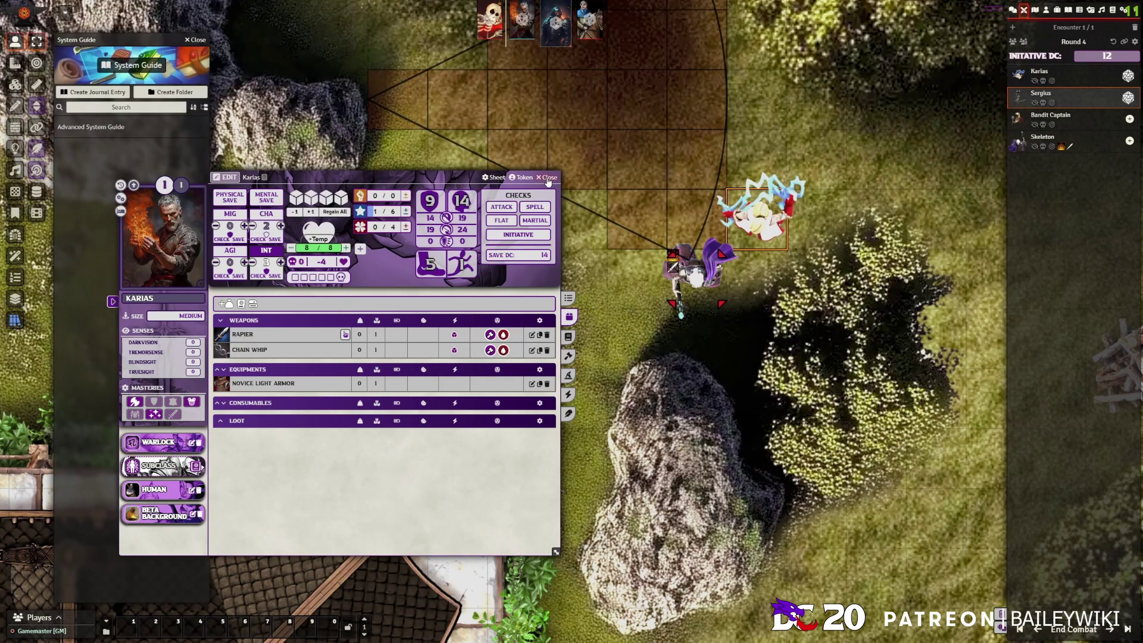
Create a spell scroll from Karias's Fire Bolt cantrip and locate it in the character's inventory.
click(569, 337)
click(569, 374)
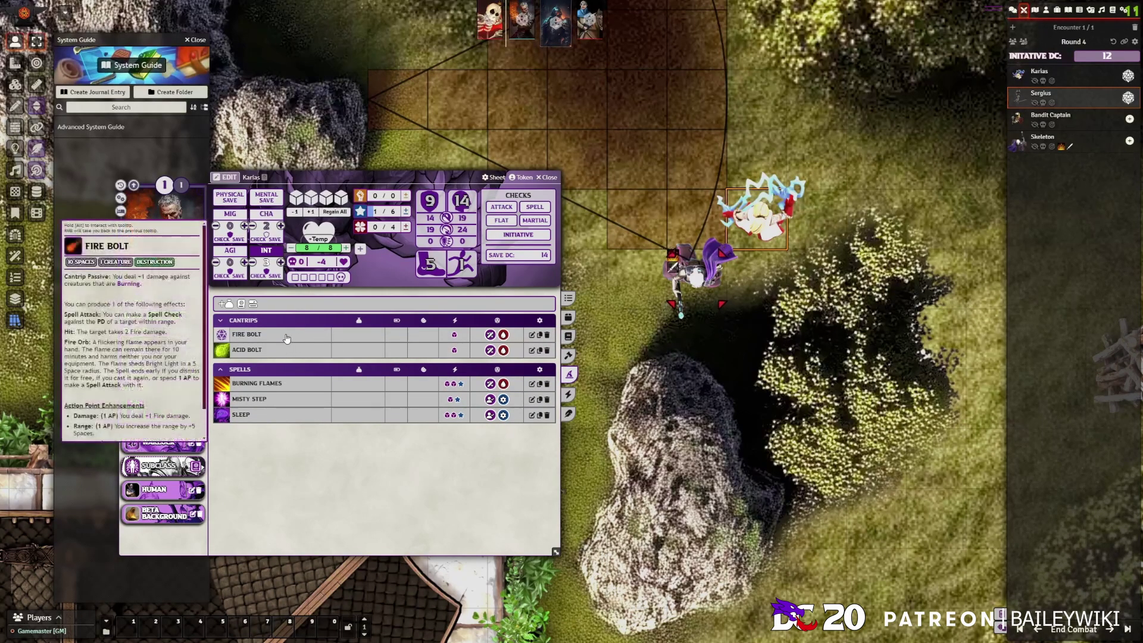
click(531, 335)
drag(546, 213, 795, 172)
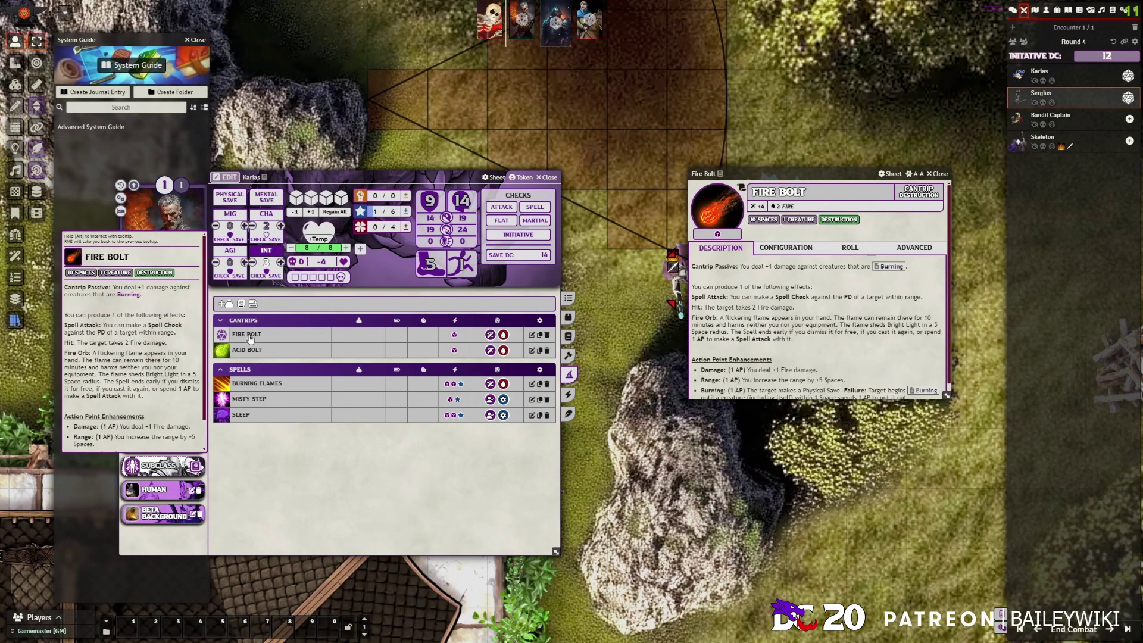
mouse_move(259, 338)
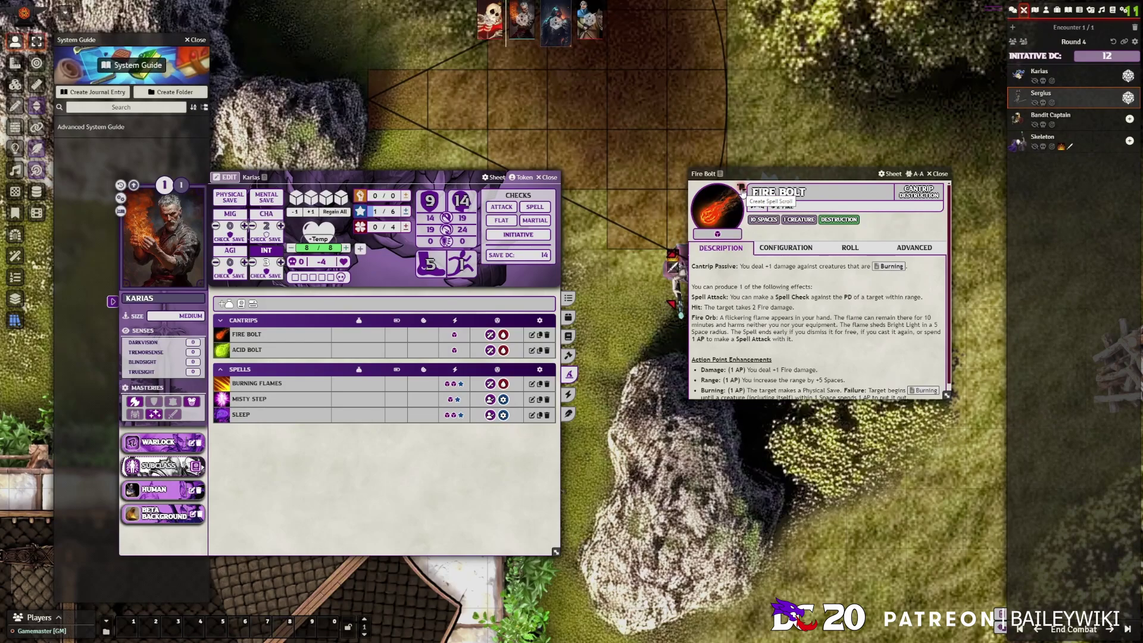
key(Escape)
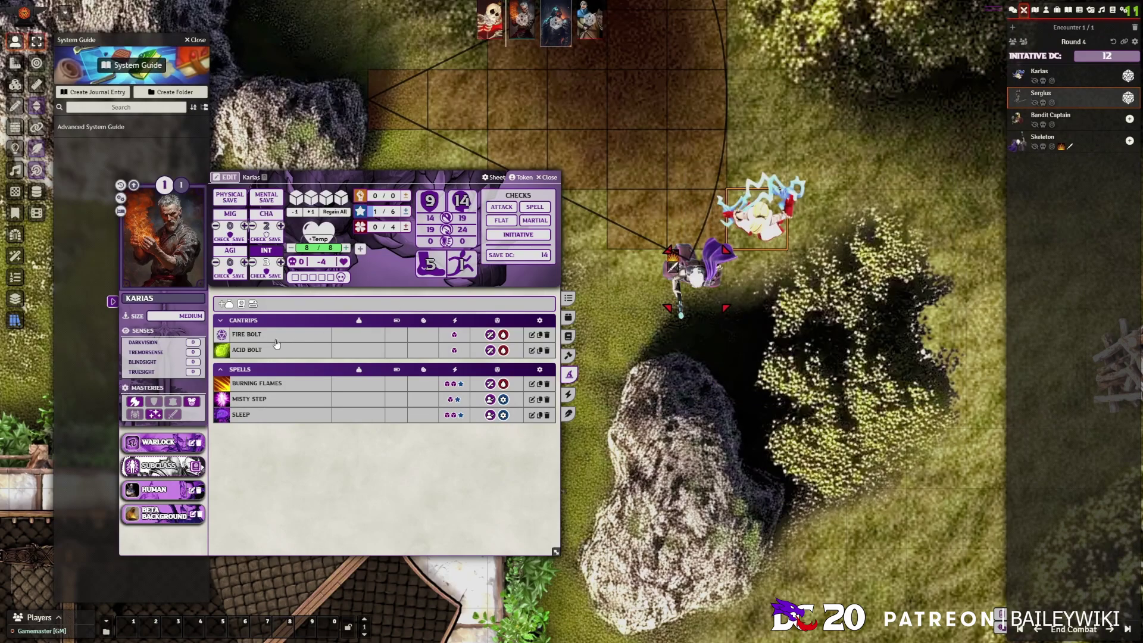
click(568, 317)
mouse_move(222, 414)
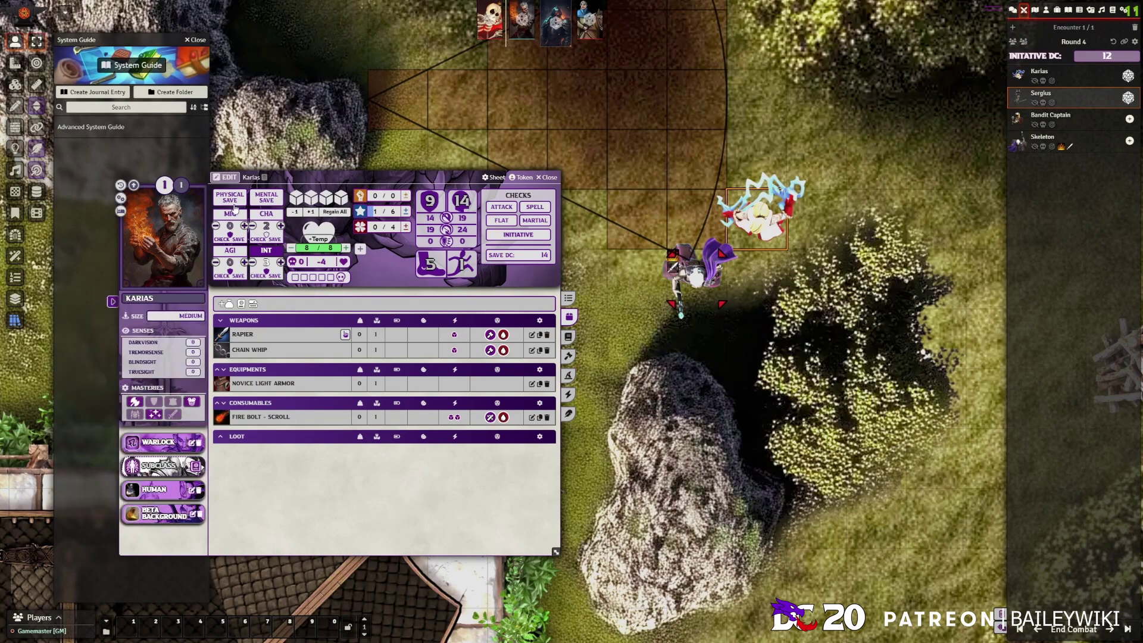
Take Karias's sheet out of edit mode, roll the Fire Bolt scroll against the skeleton and view the result in chat.
click(225, 176)
click(268, 420)
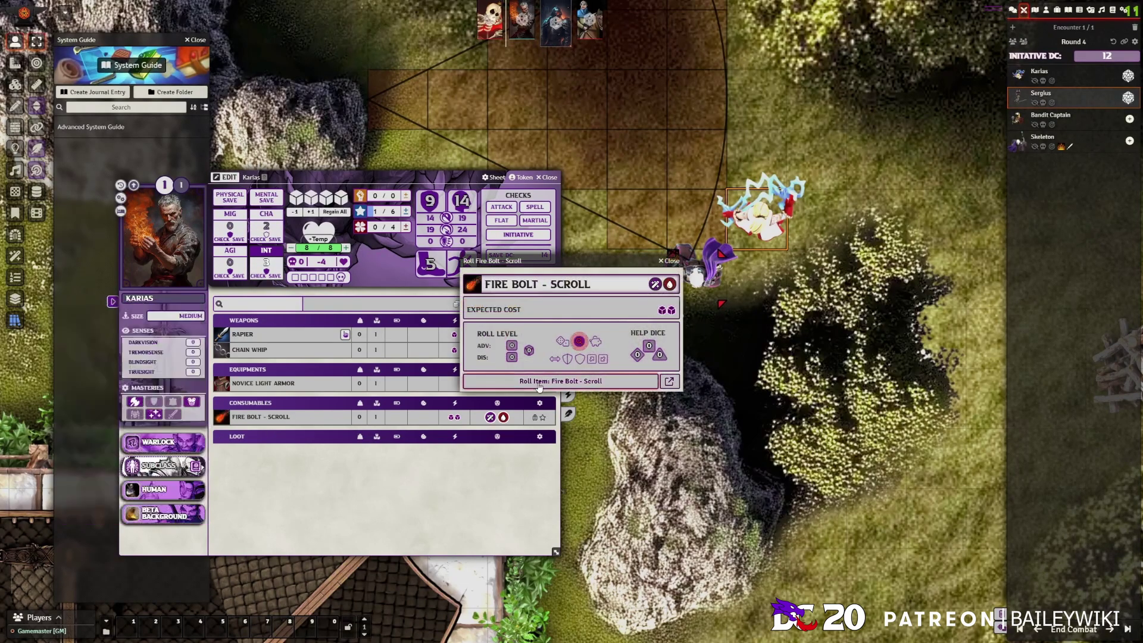
click(572, 381)
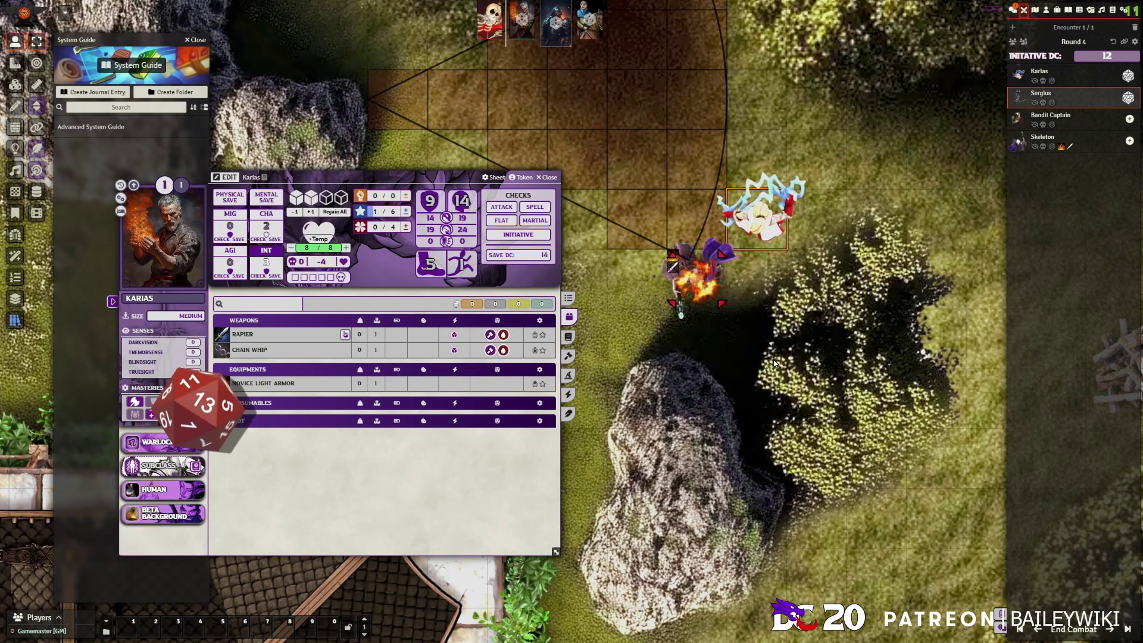
click(1011, 10)
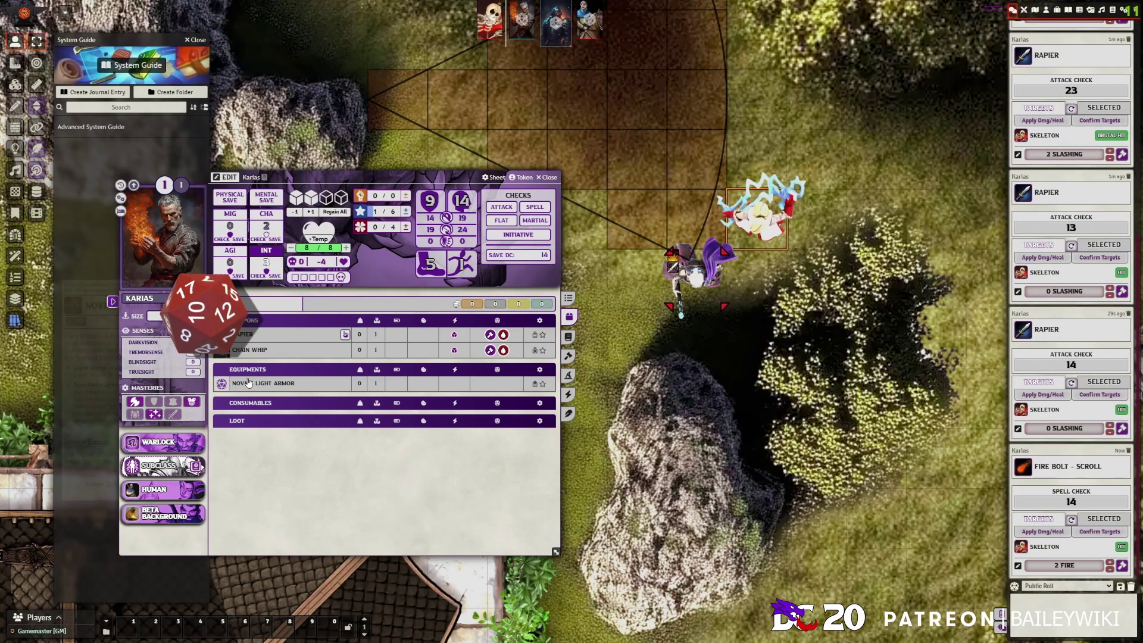
Close Karias's character sheet and the System Guide, and clear the entire chat log.
click(569, 337)
click(568, 317)
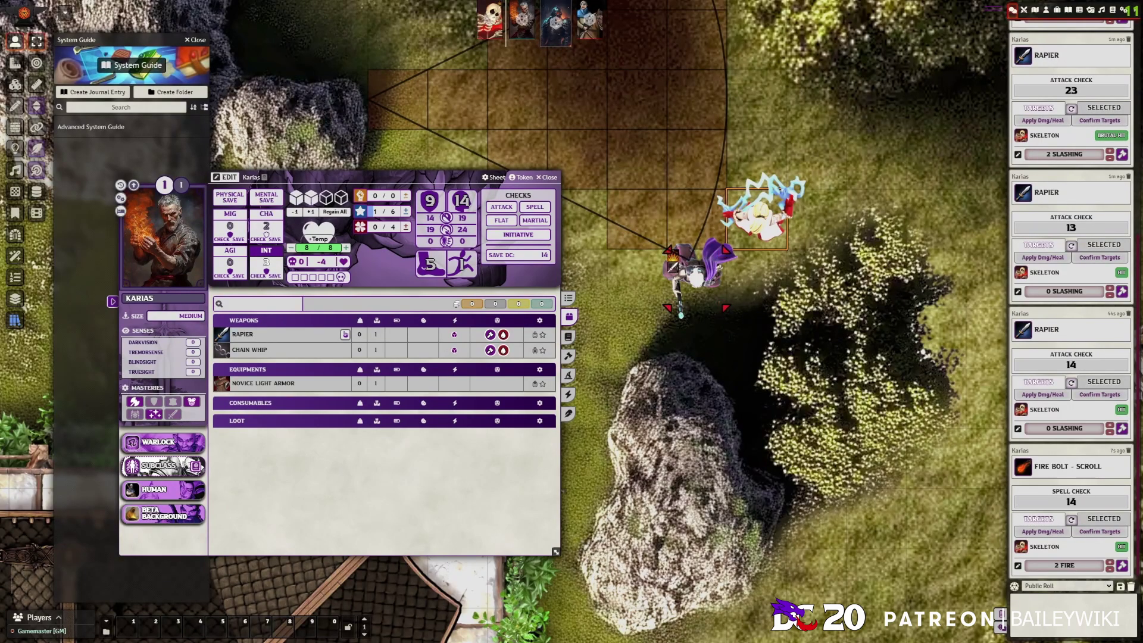
click(546, 177)
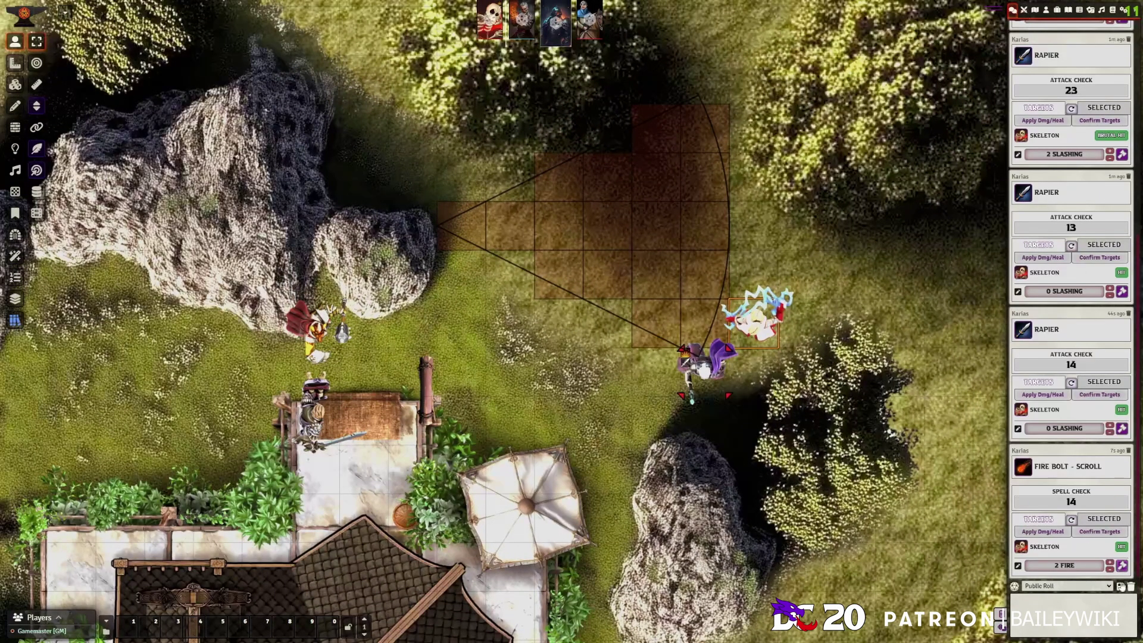
click(1130, 587)
click(866, 632)
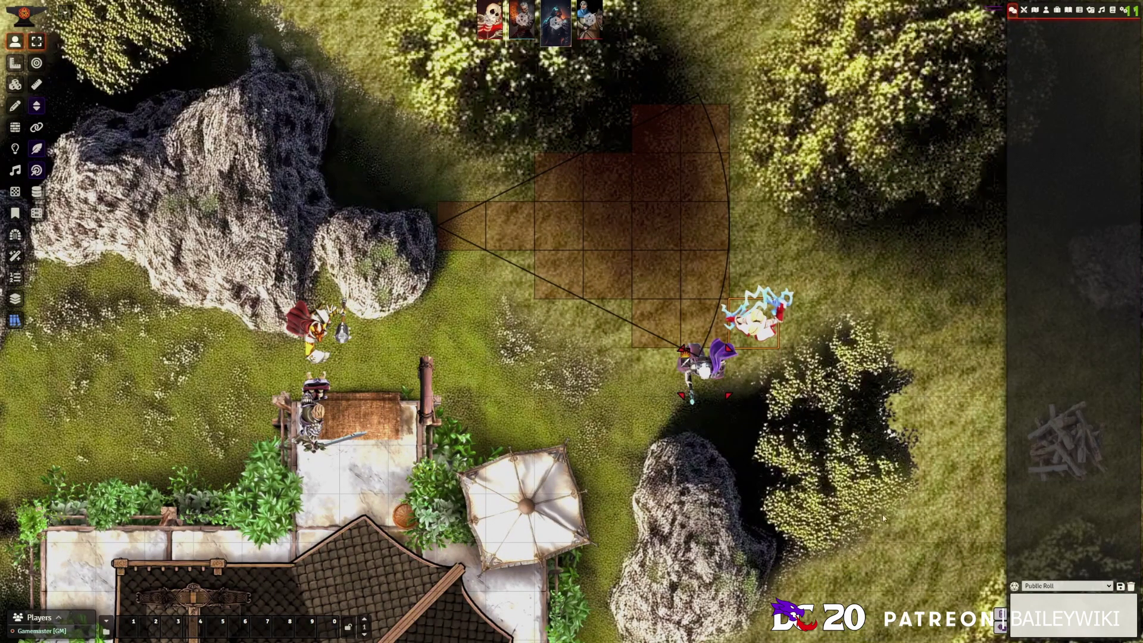